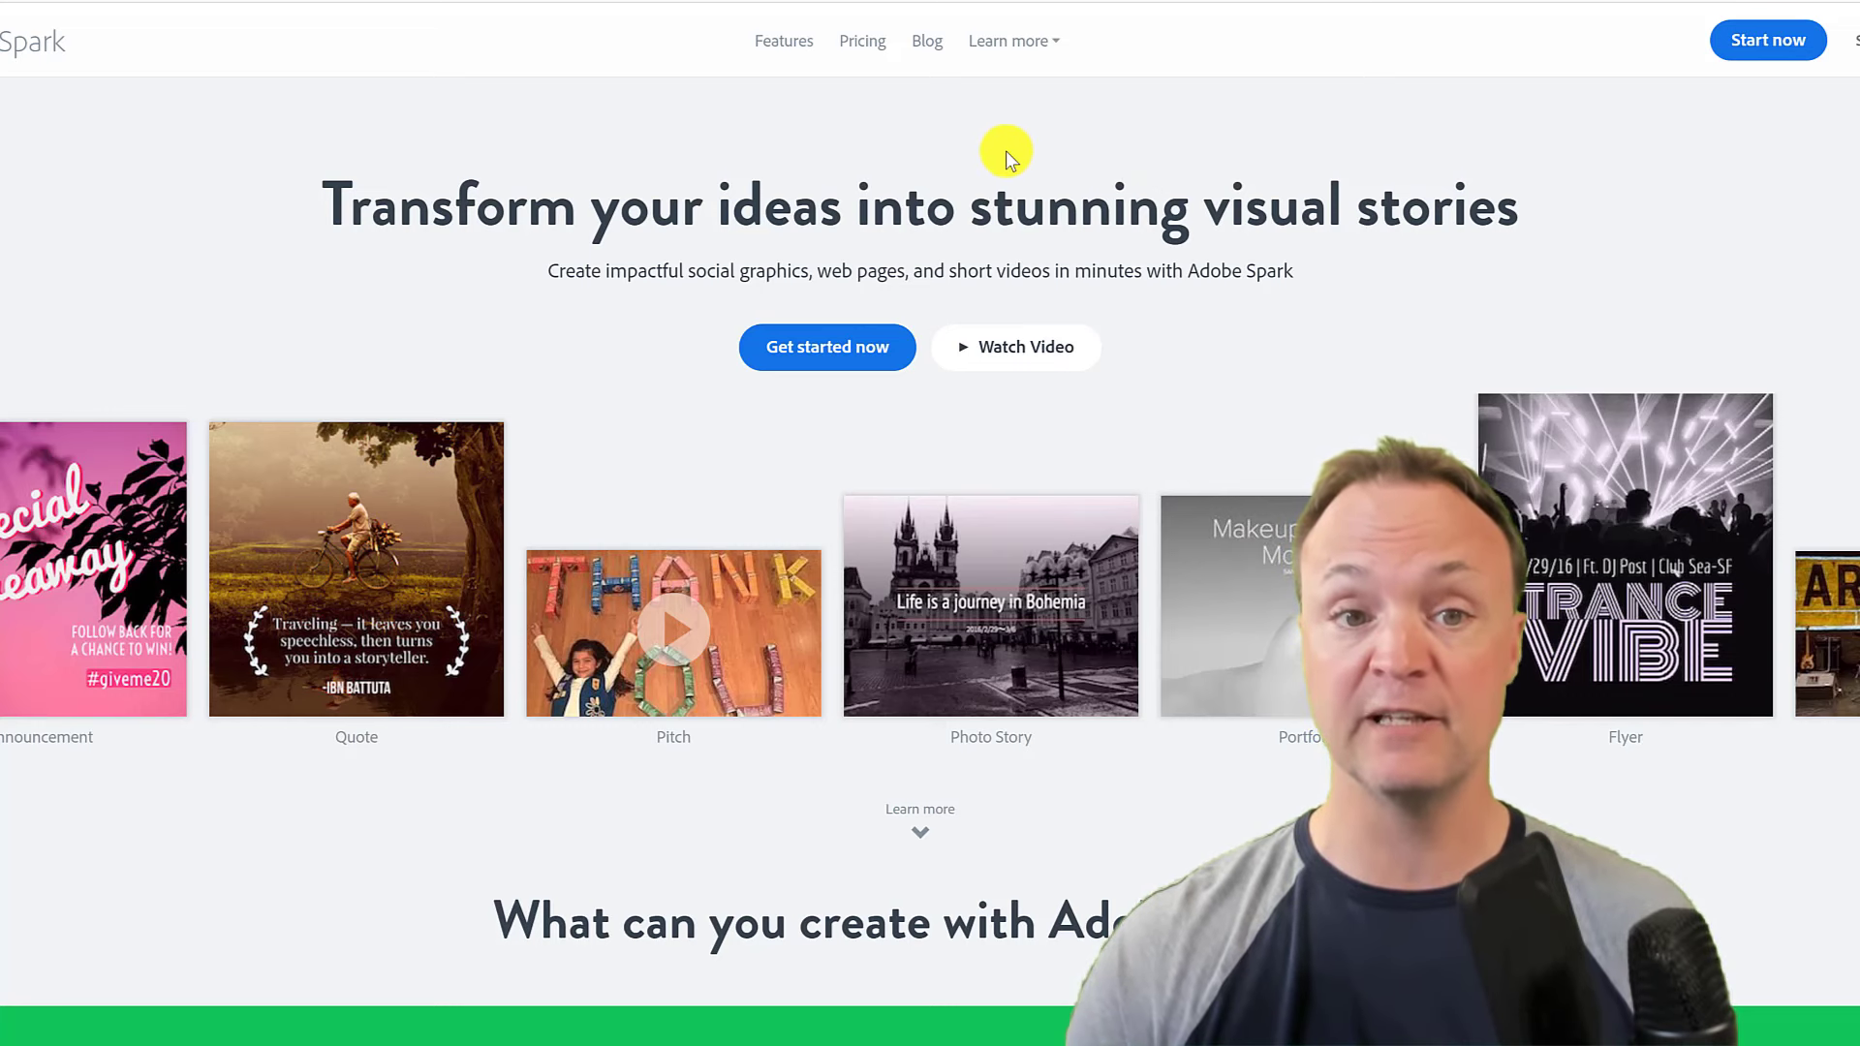
Step: Sign in to Adobe Spark through a Google account, choosing the Enterprise ID company or school account
left_click(1041, 48)
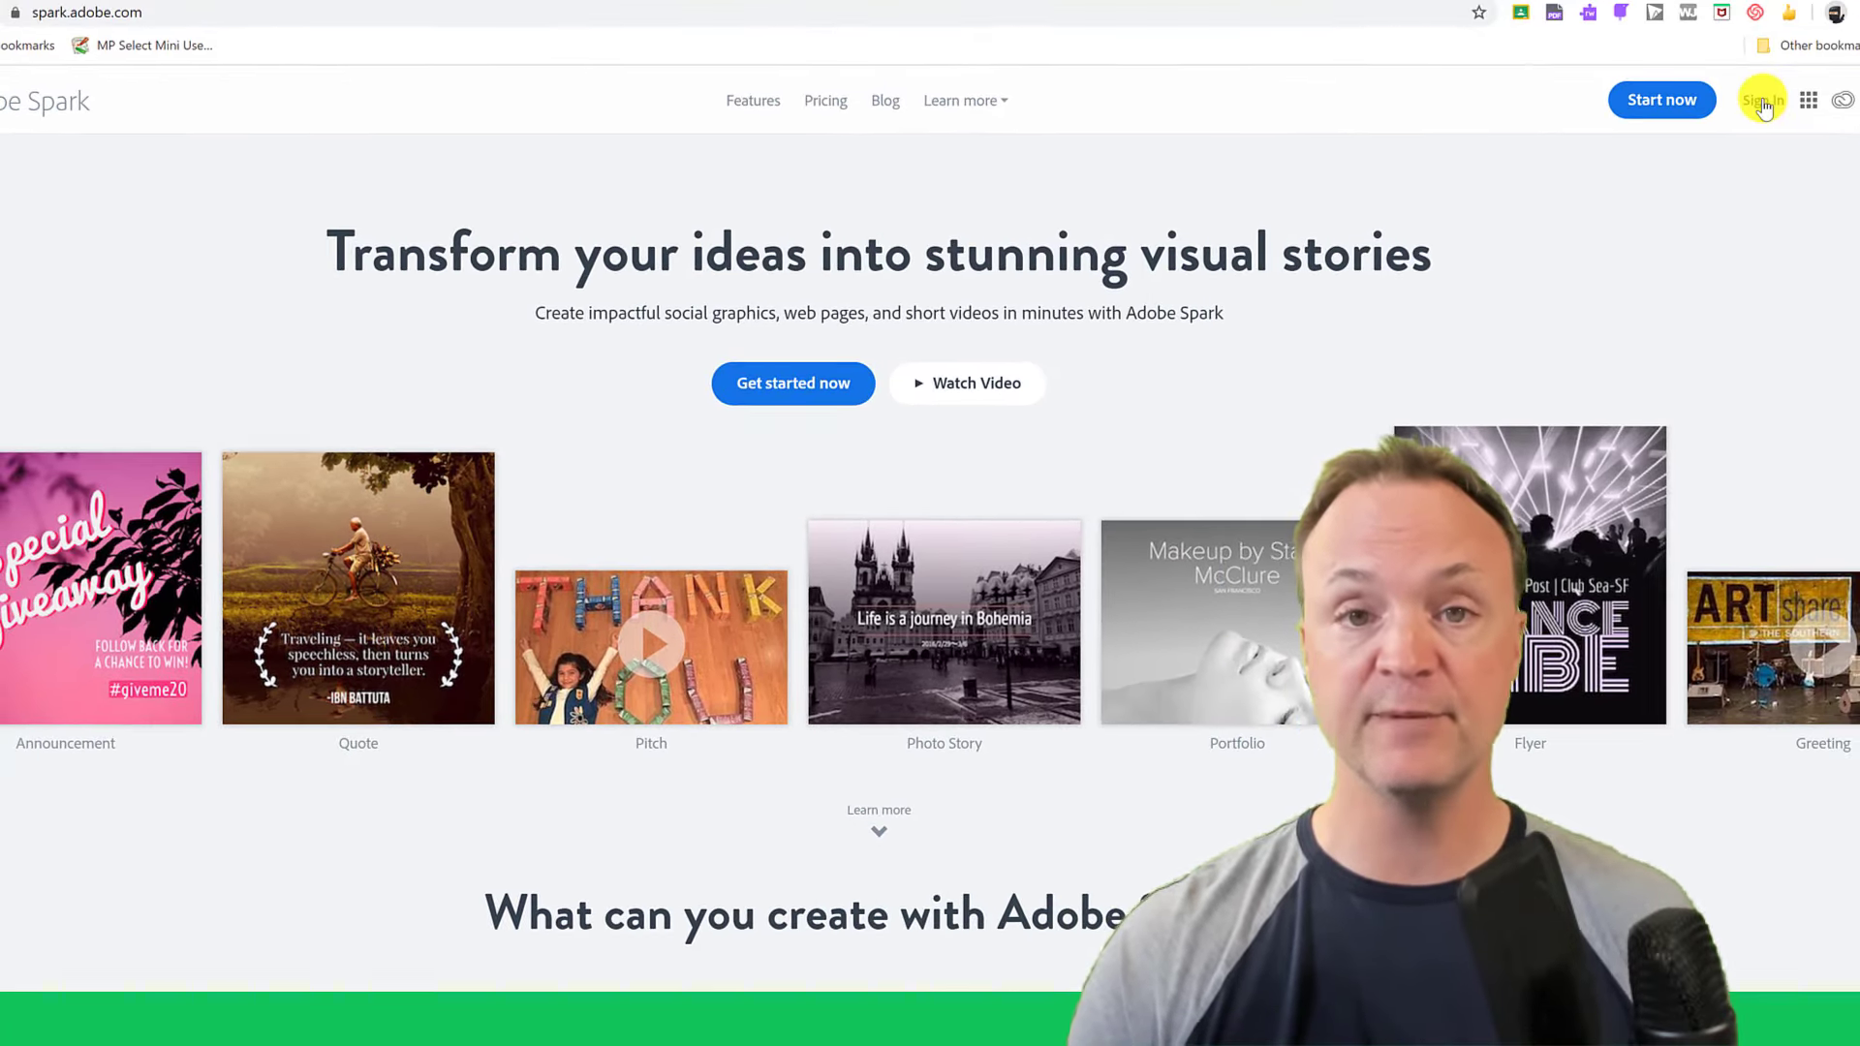
left_click(1763, 101)
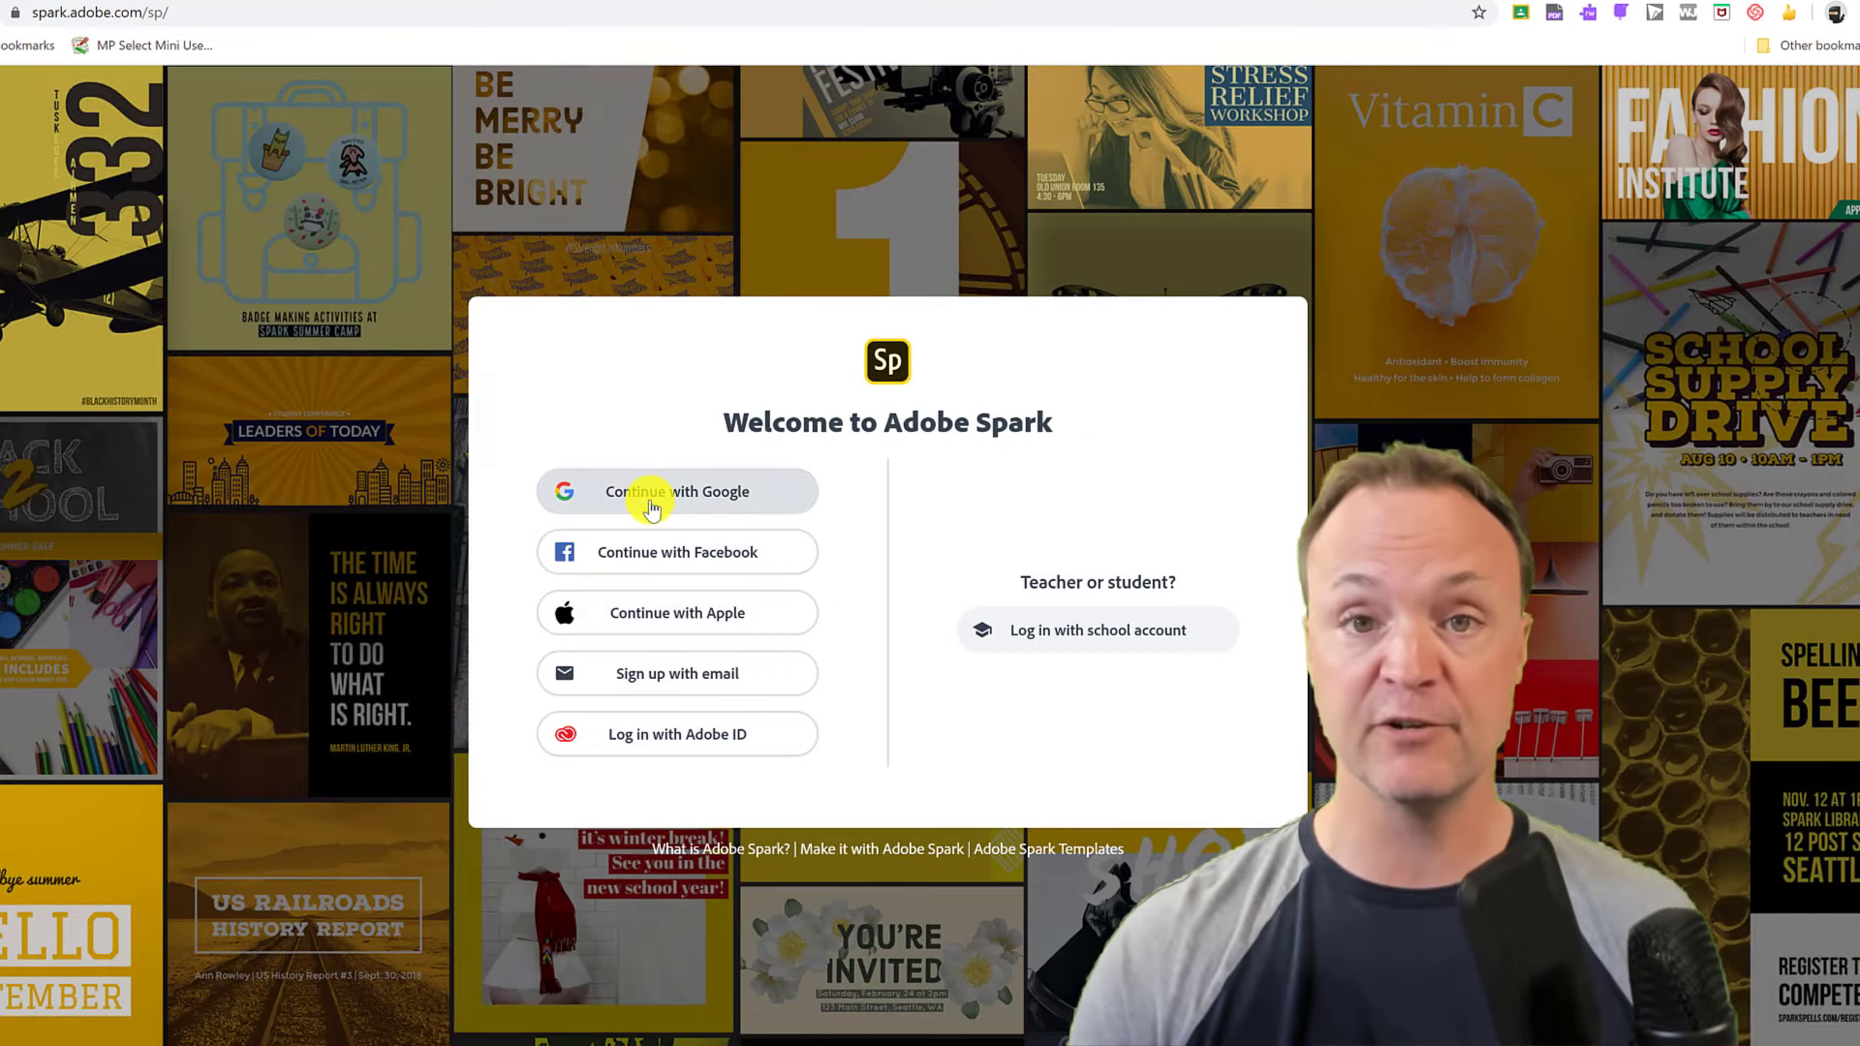
left_click(651, 504)
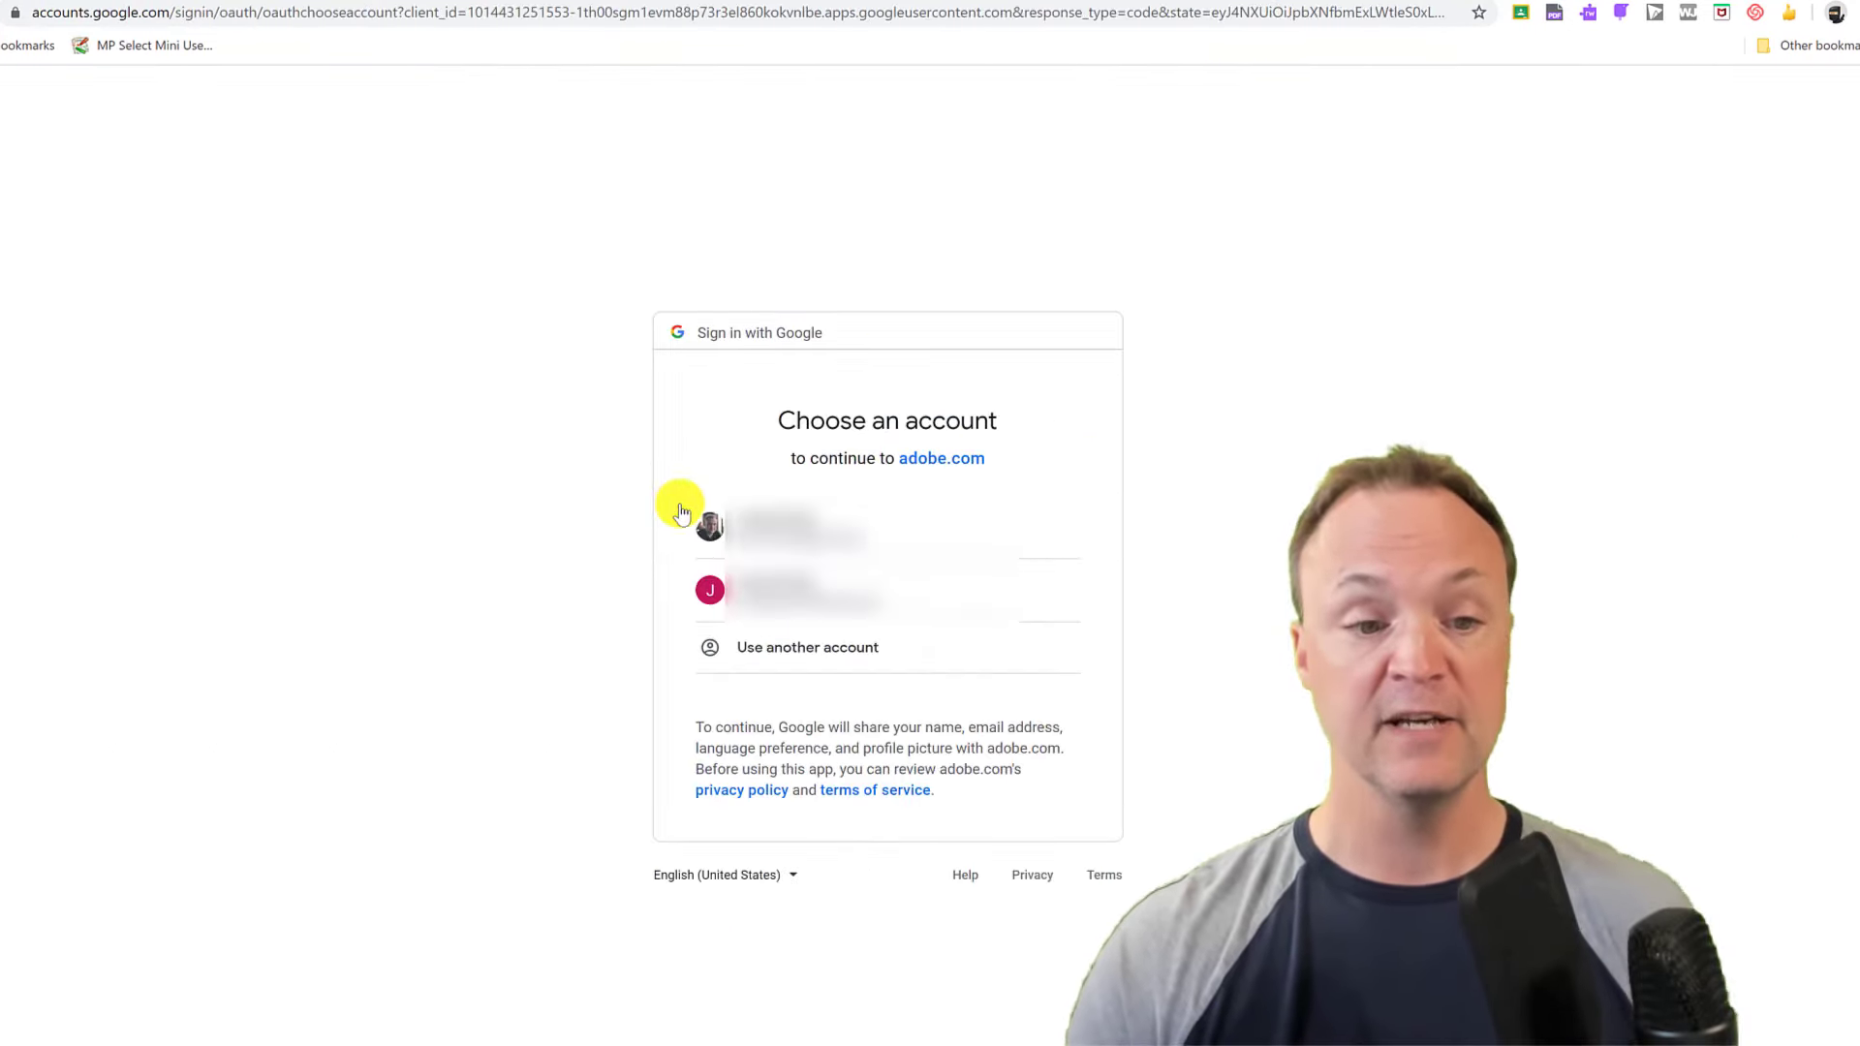
left_click(781, 524)
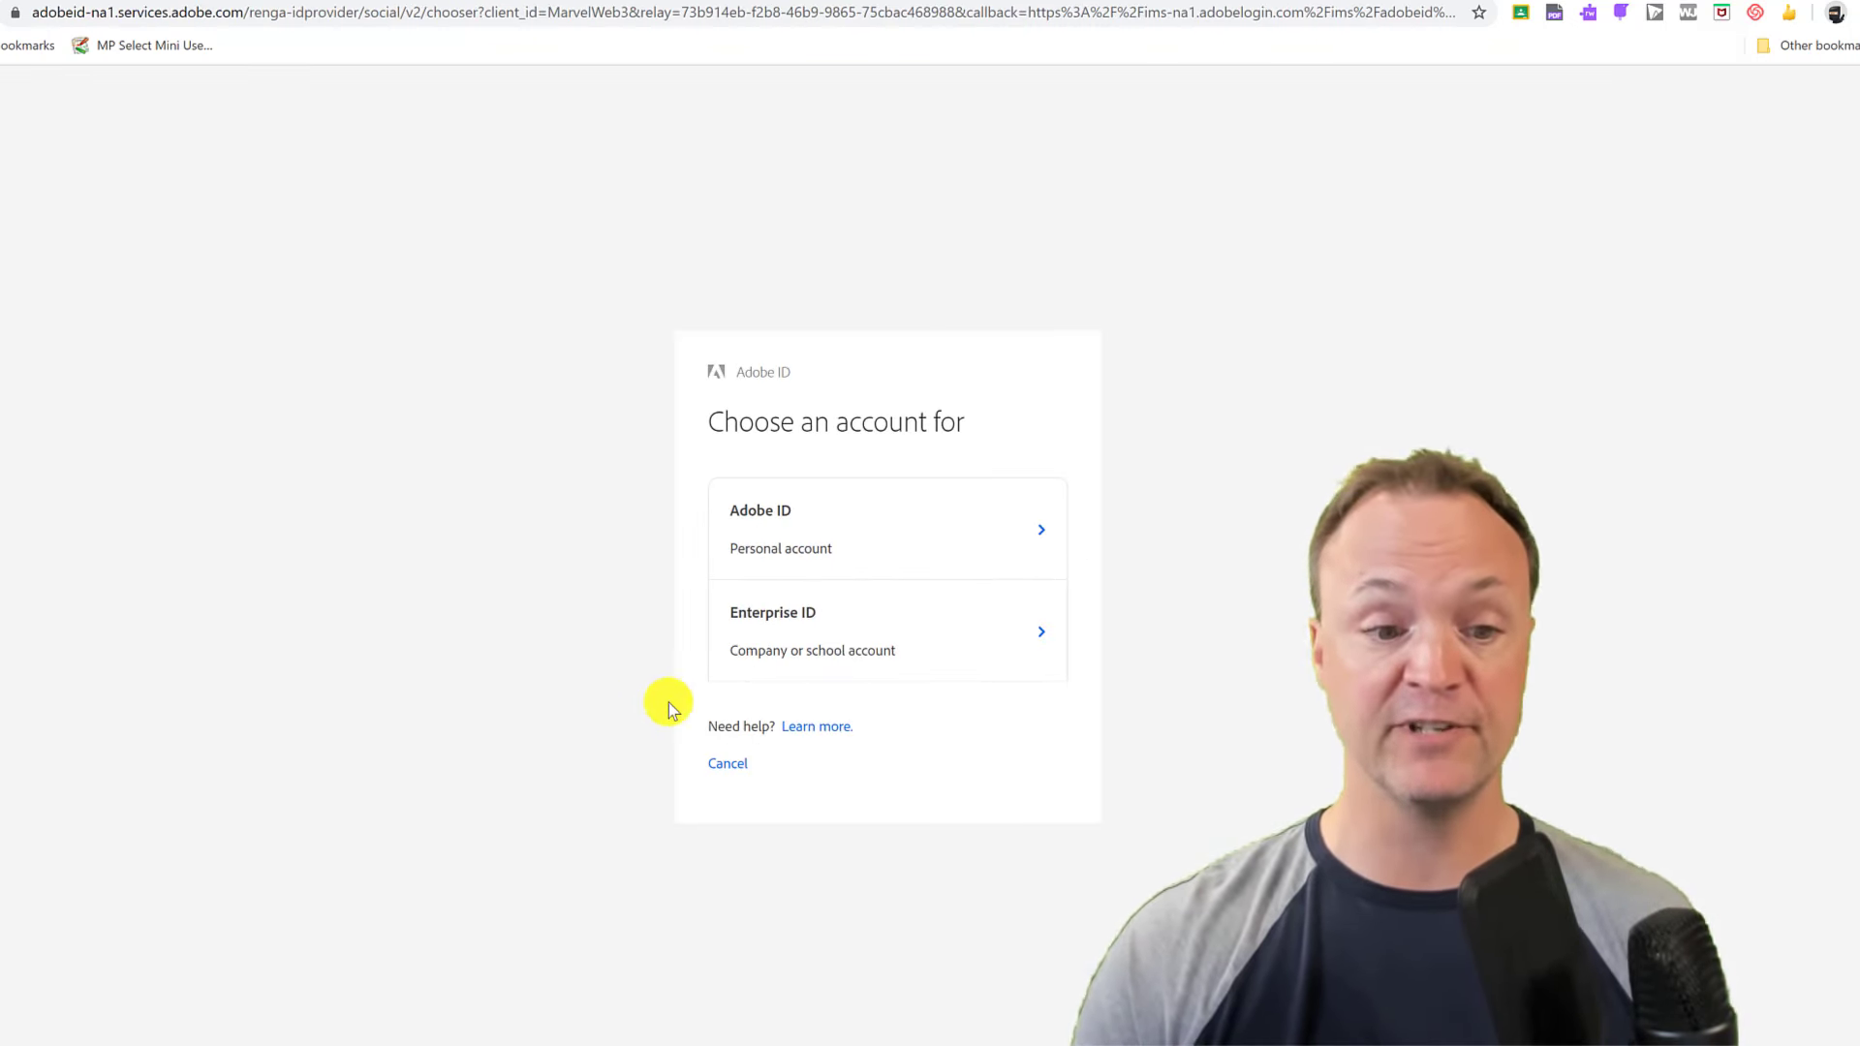
left_click(780, 671)
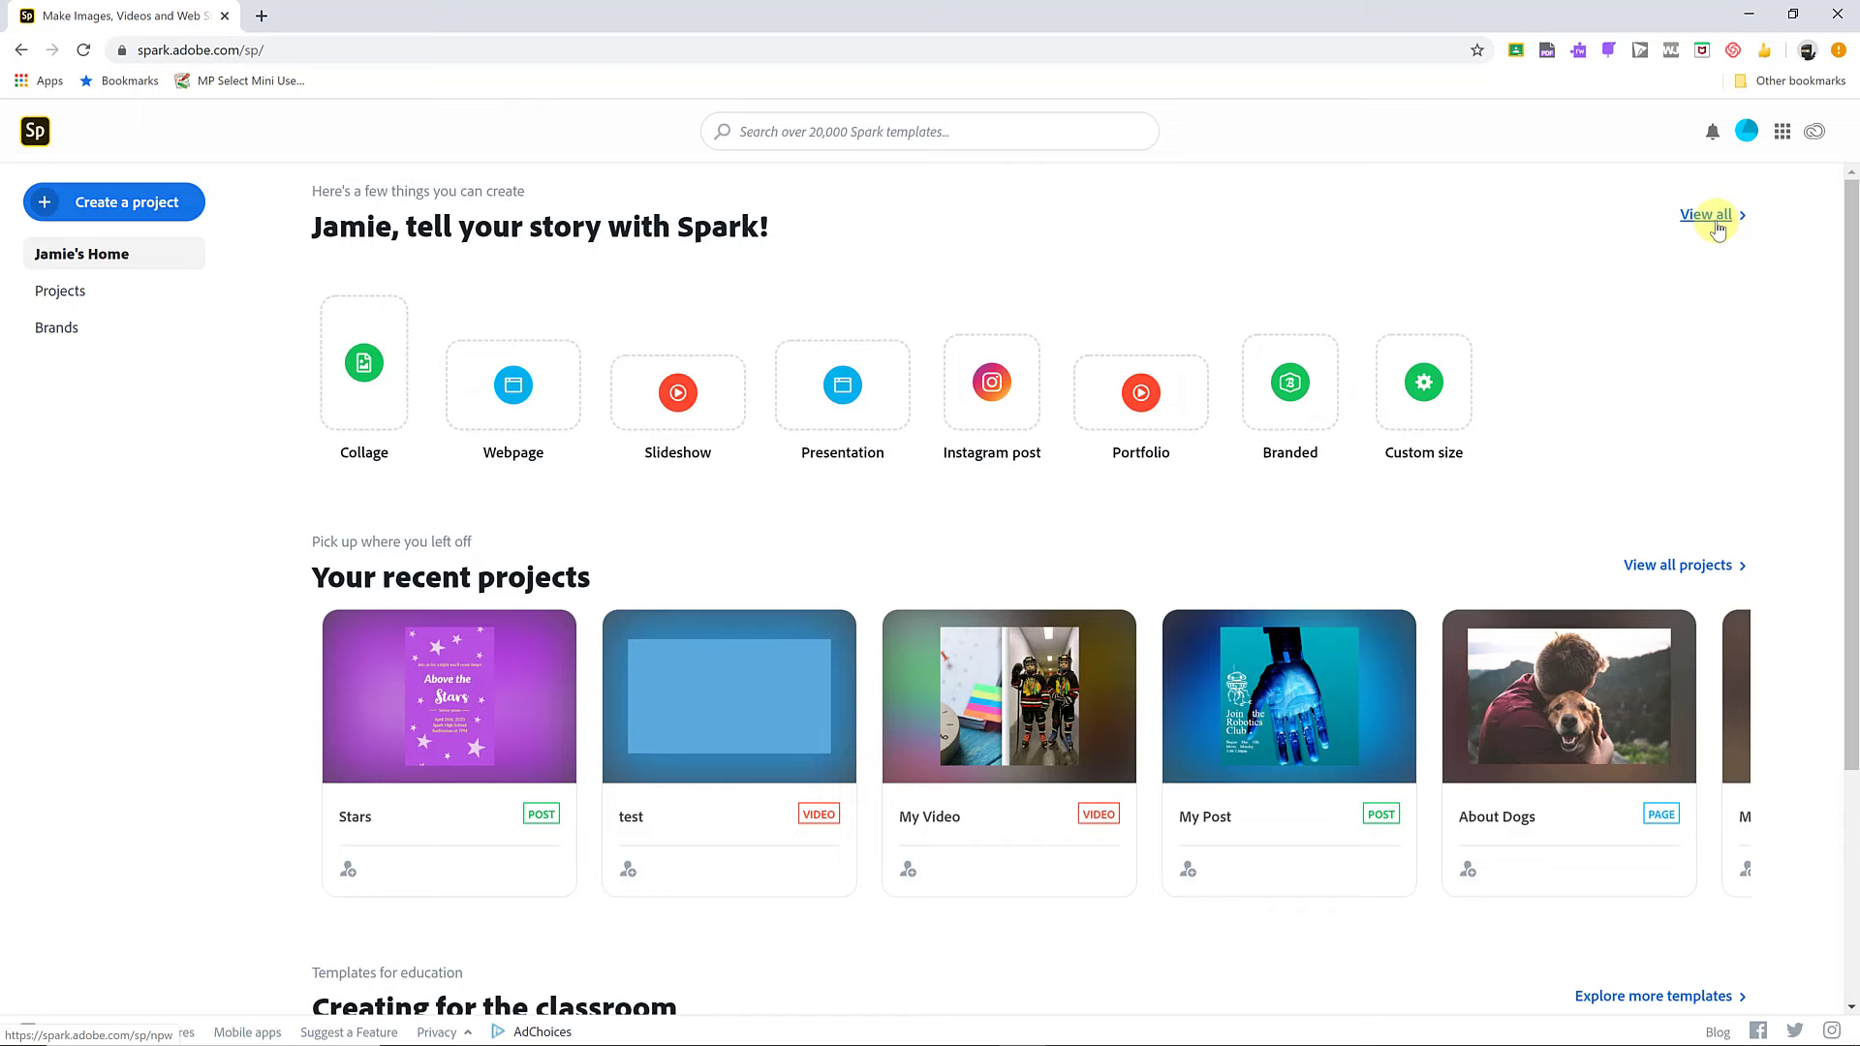
Step: Browse the classroom templates and open the "Join the Robotics Club" template for editing
scroll(954, 620, "down", 3)
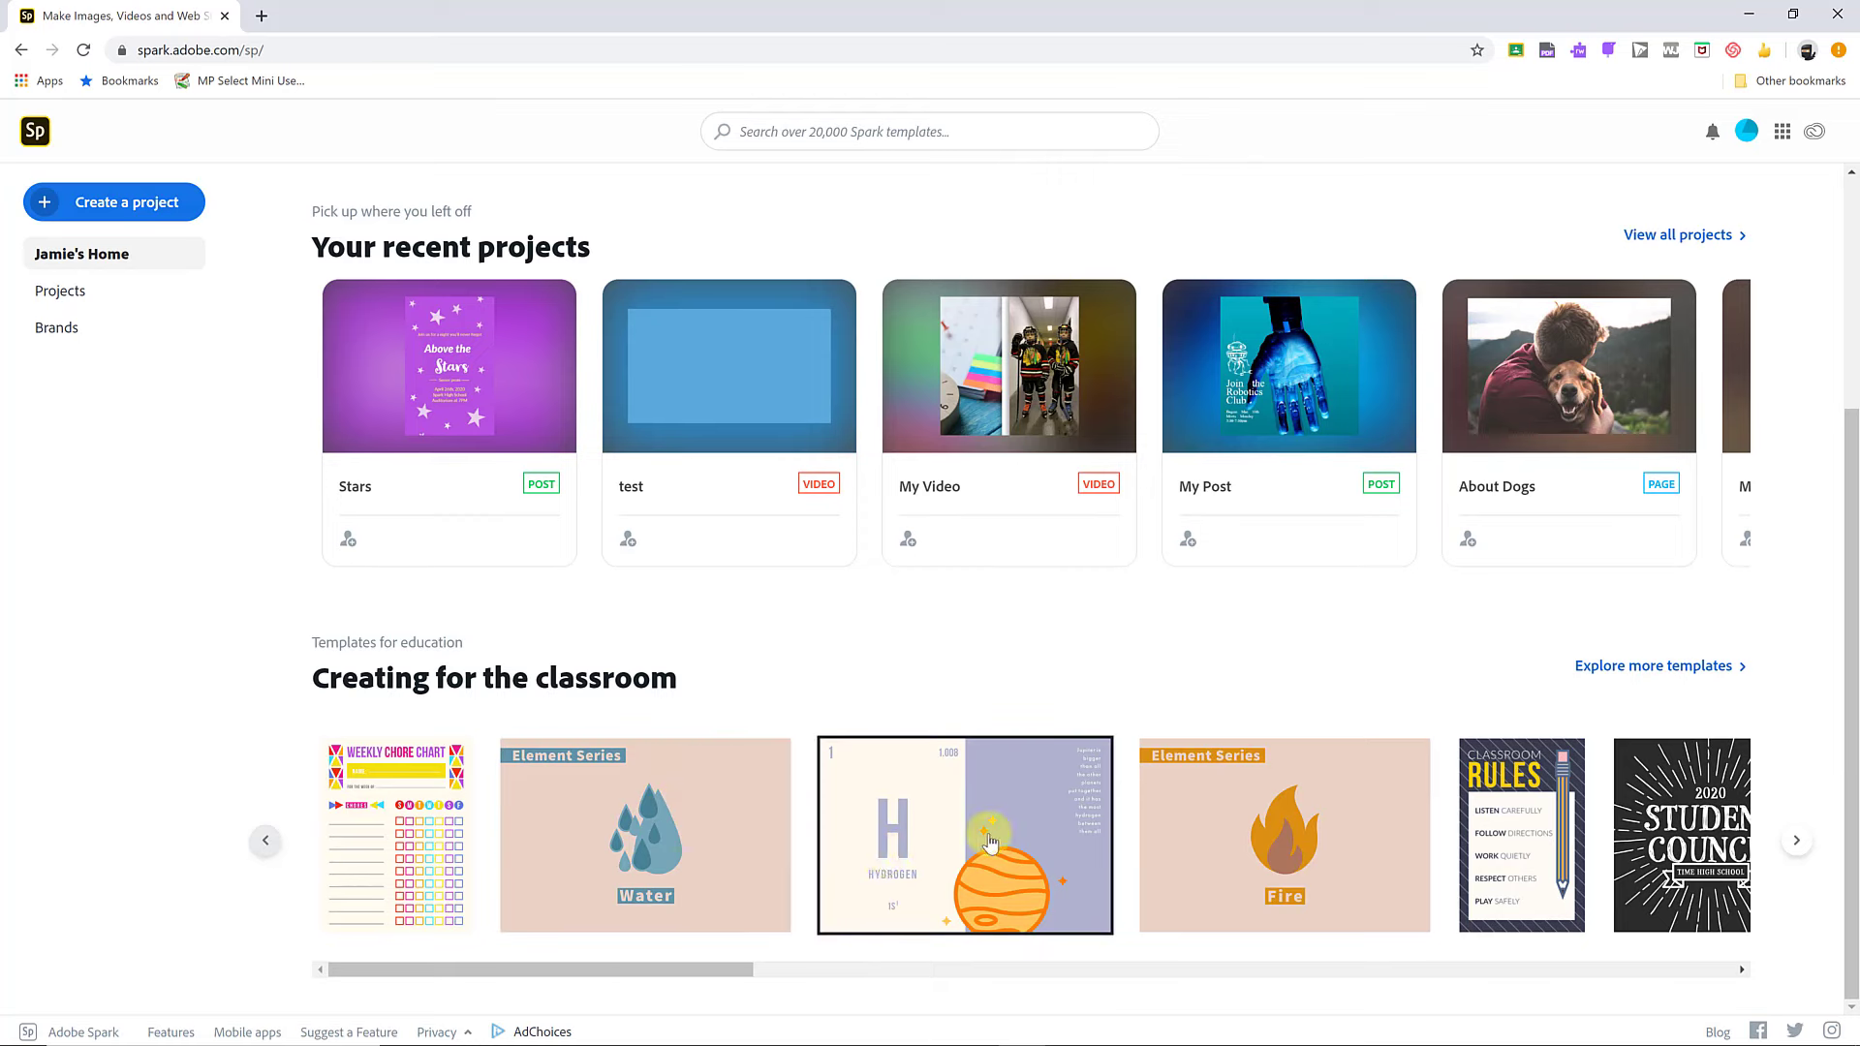
left_click(1797, 841)
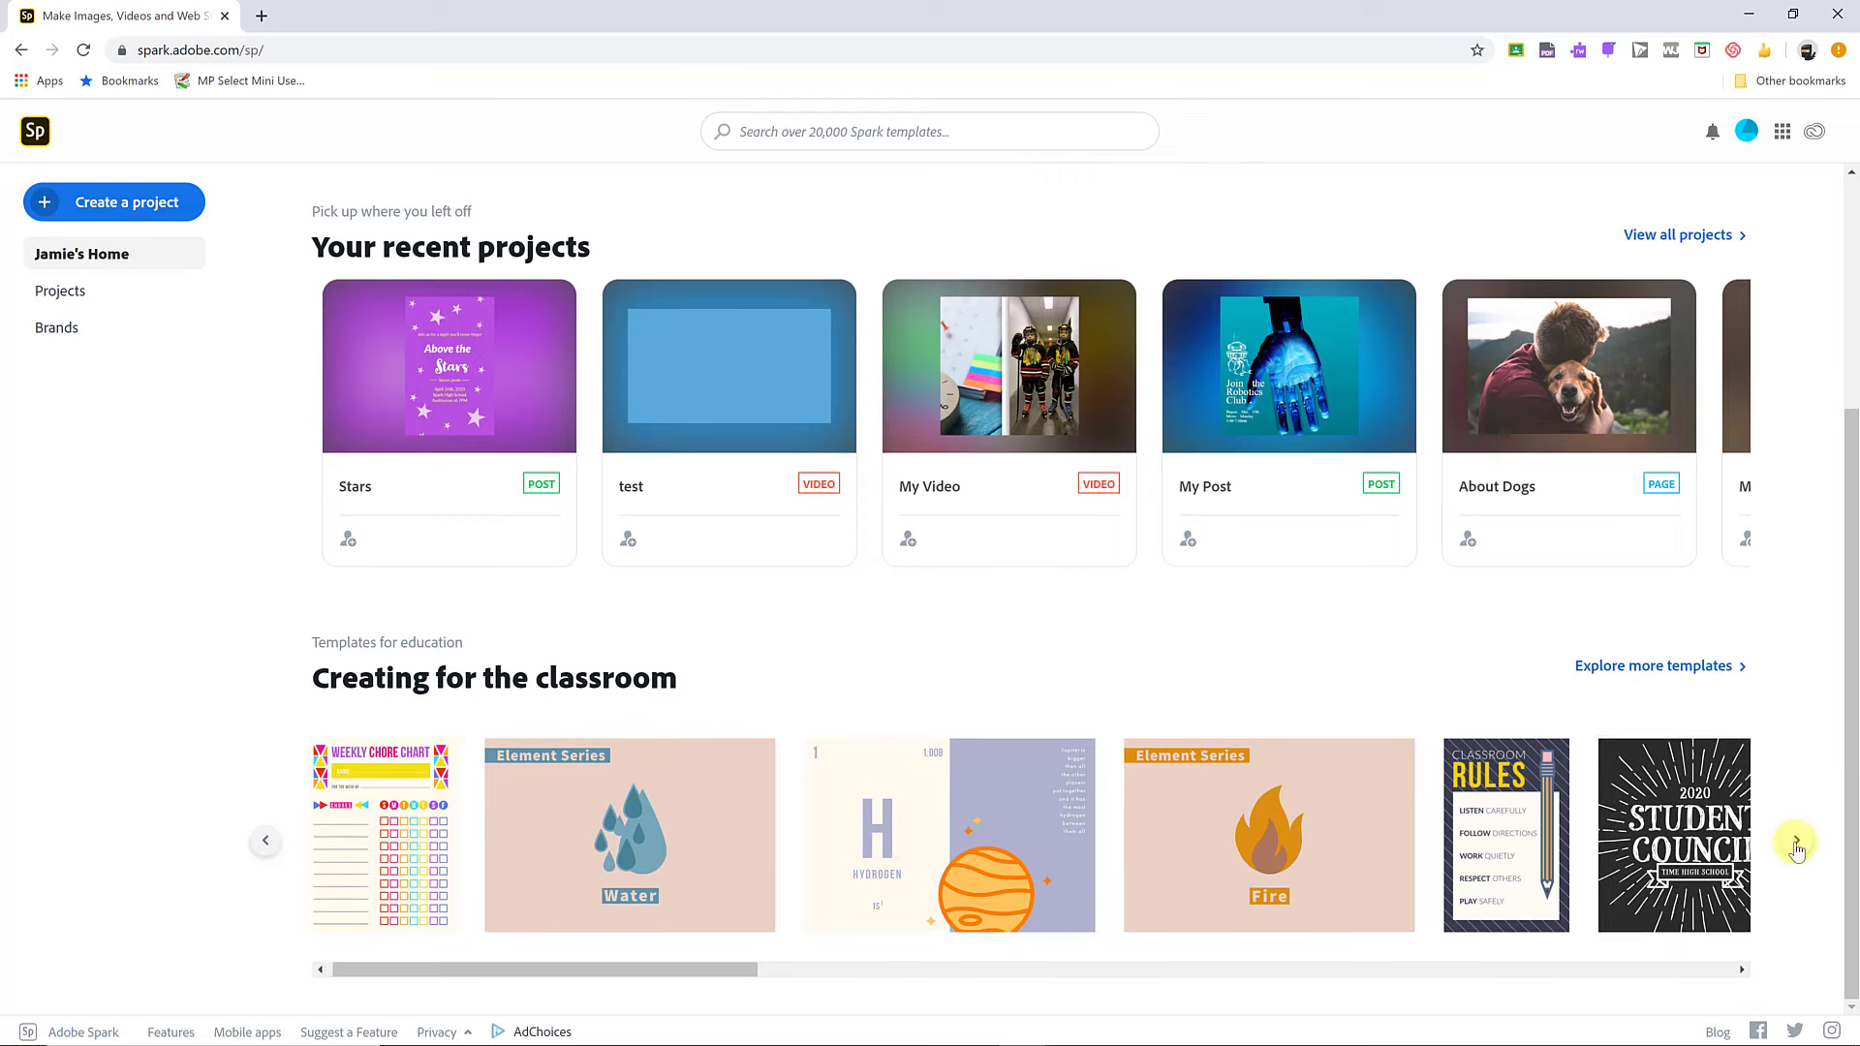
left_click(1796, 841)
left_click(1796, 841)
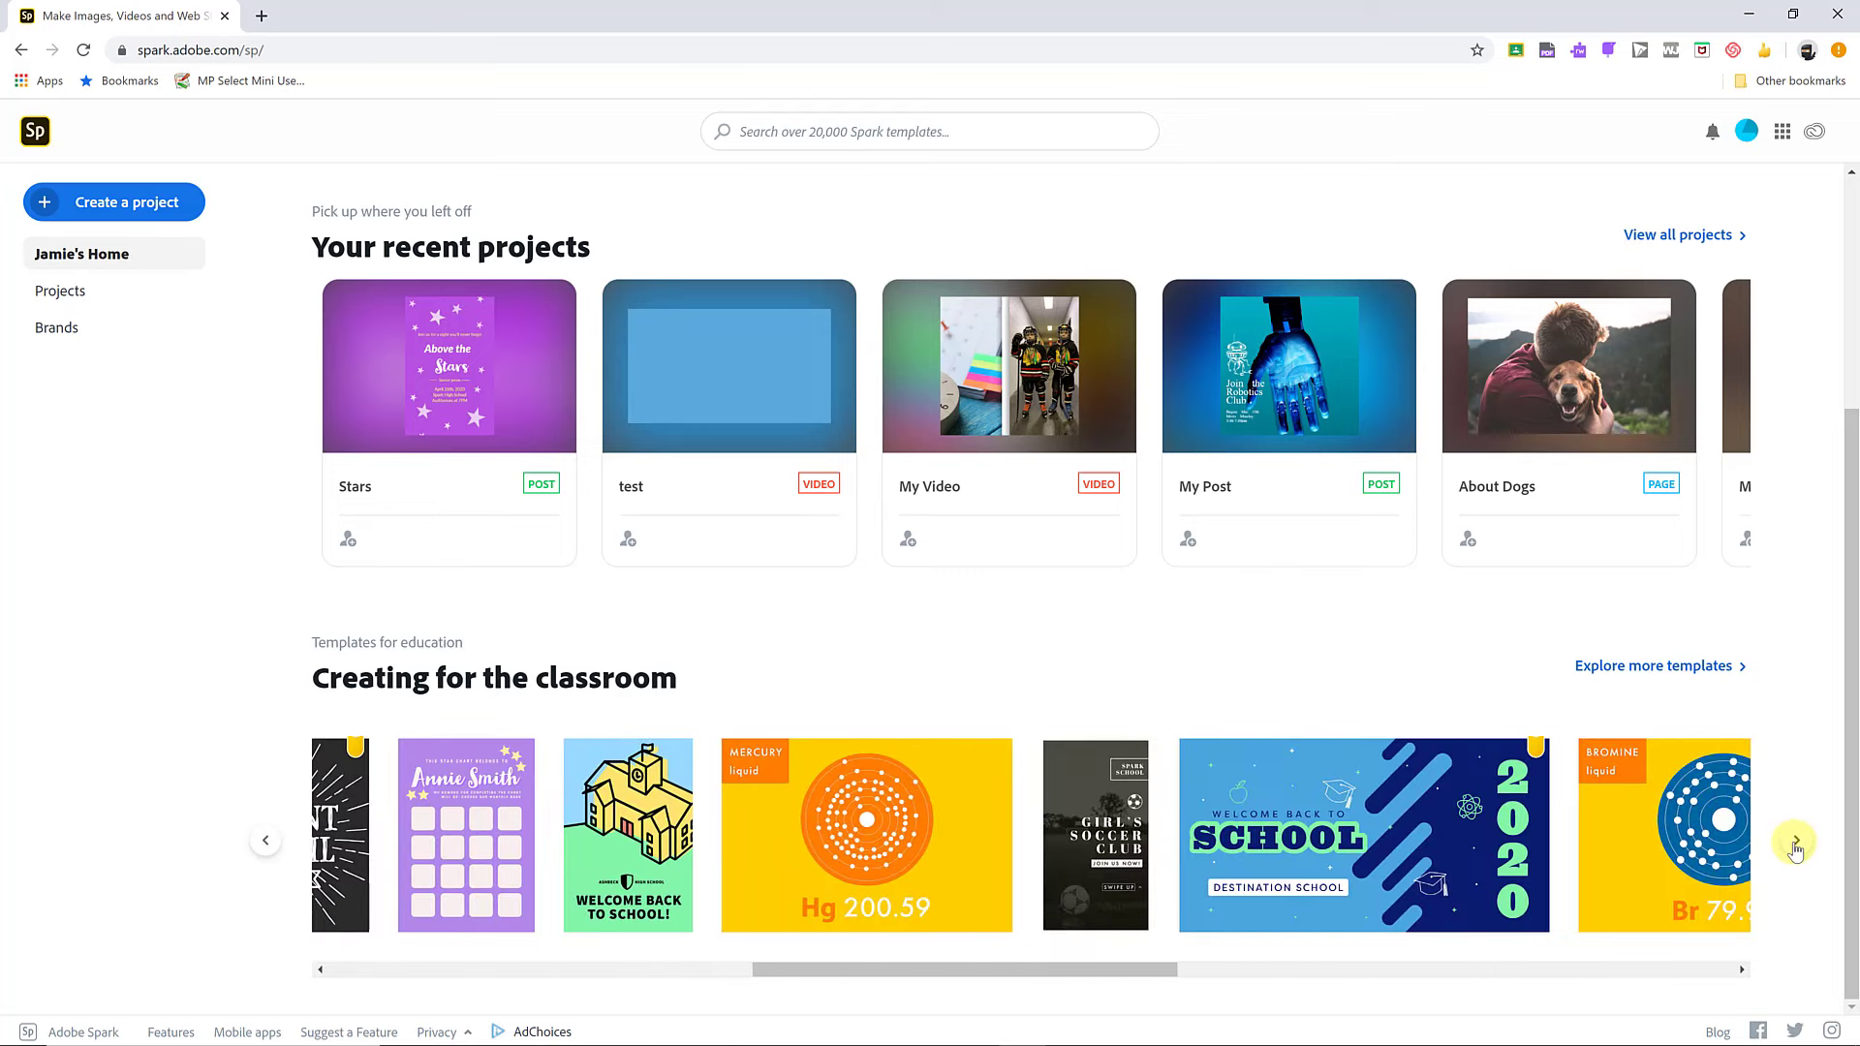
left_click(1797, 841)
left_click(1796, 841)
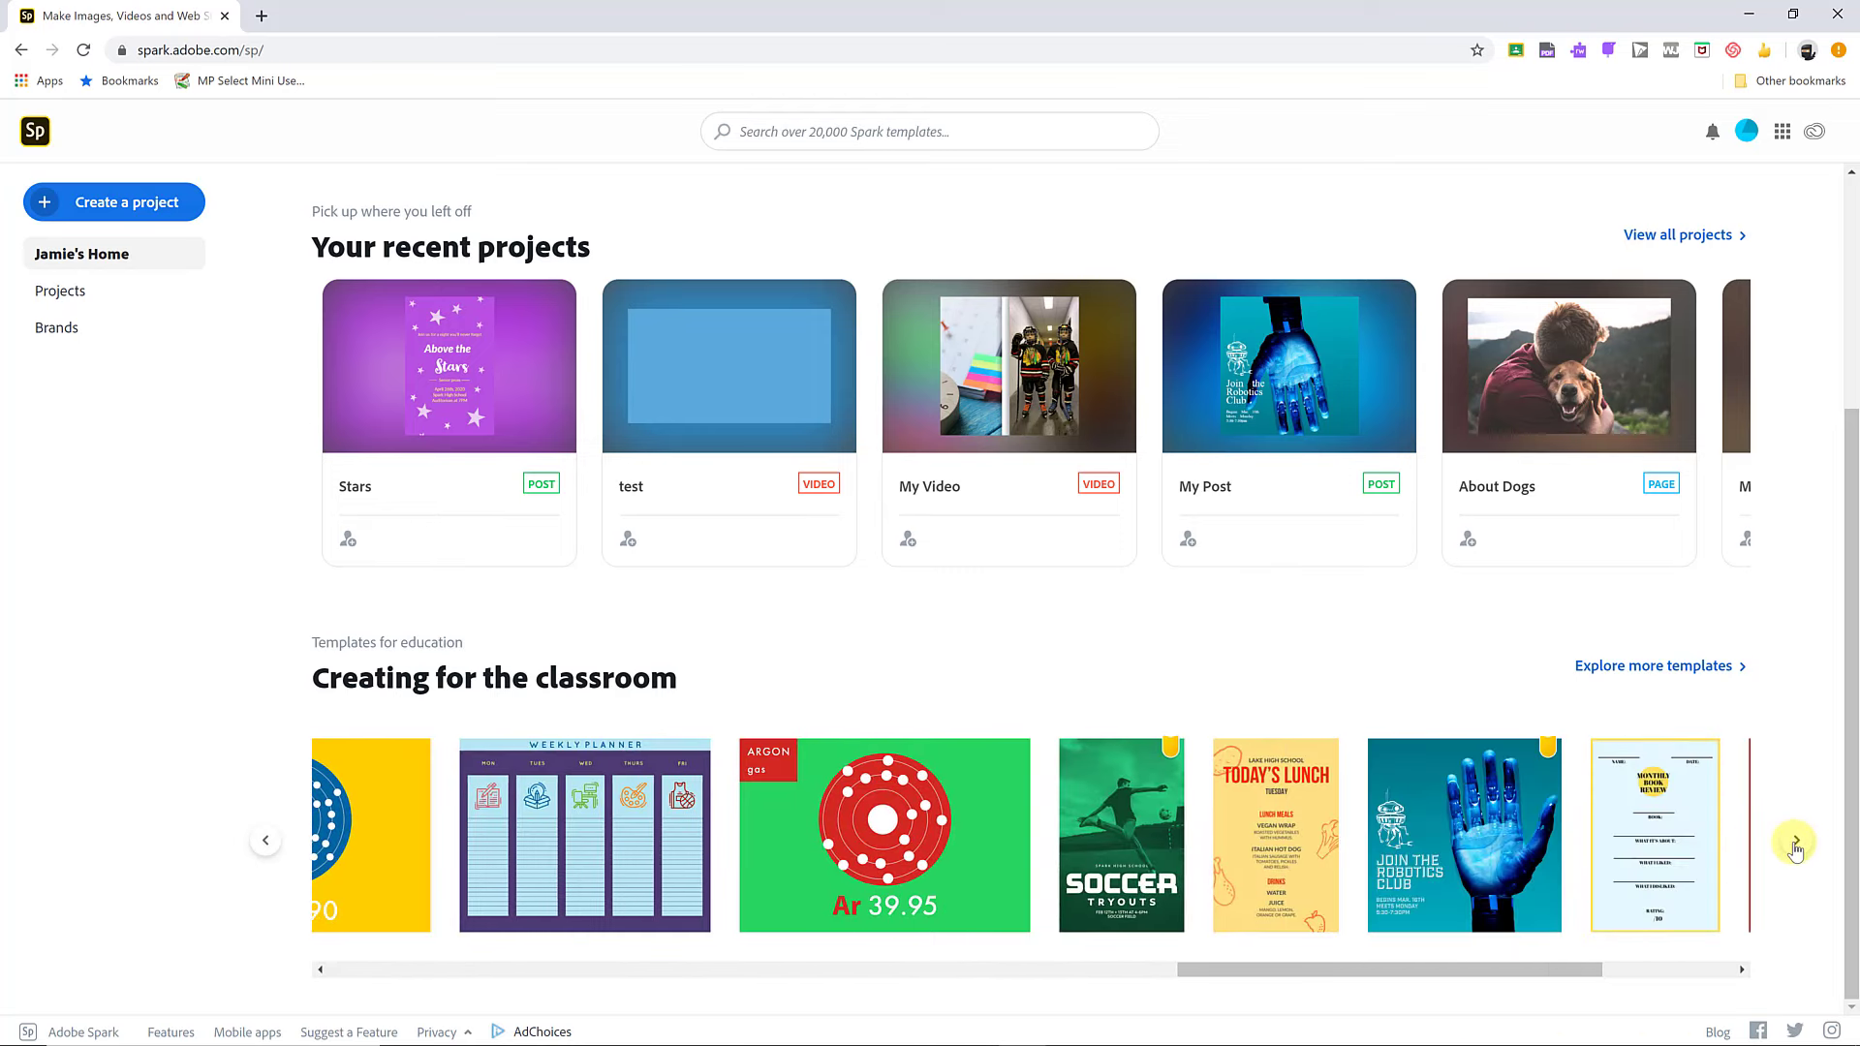
left_click(1796, 841)
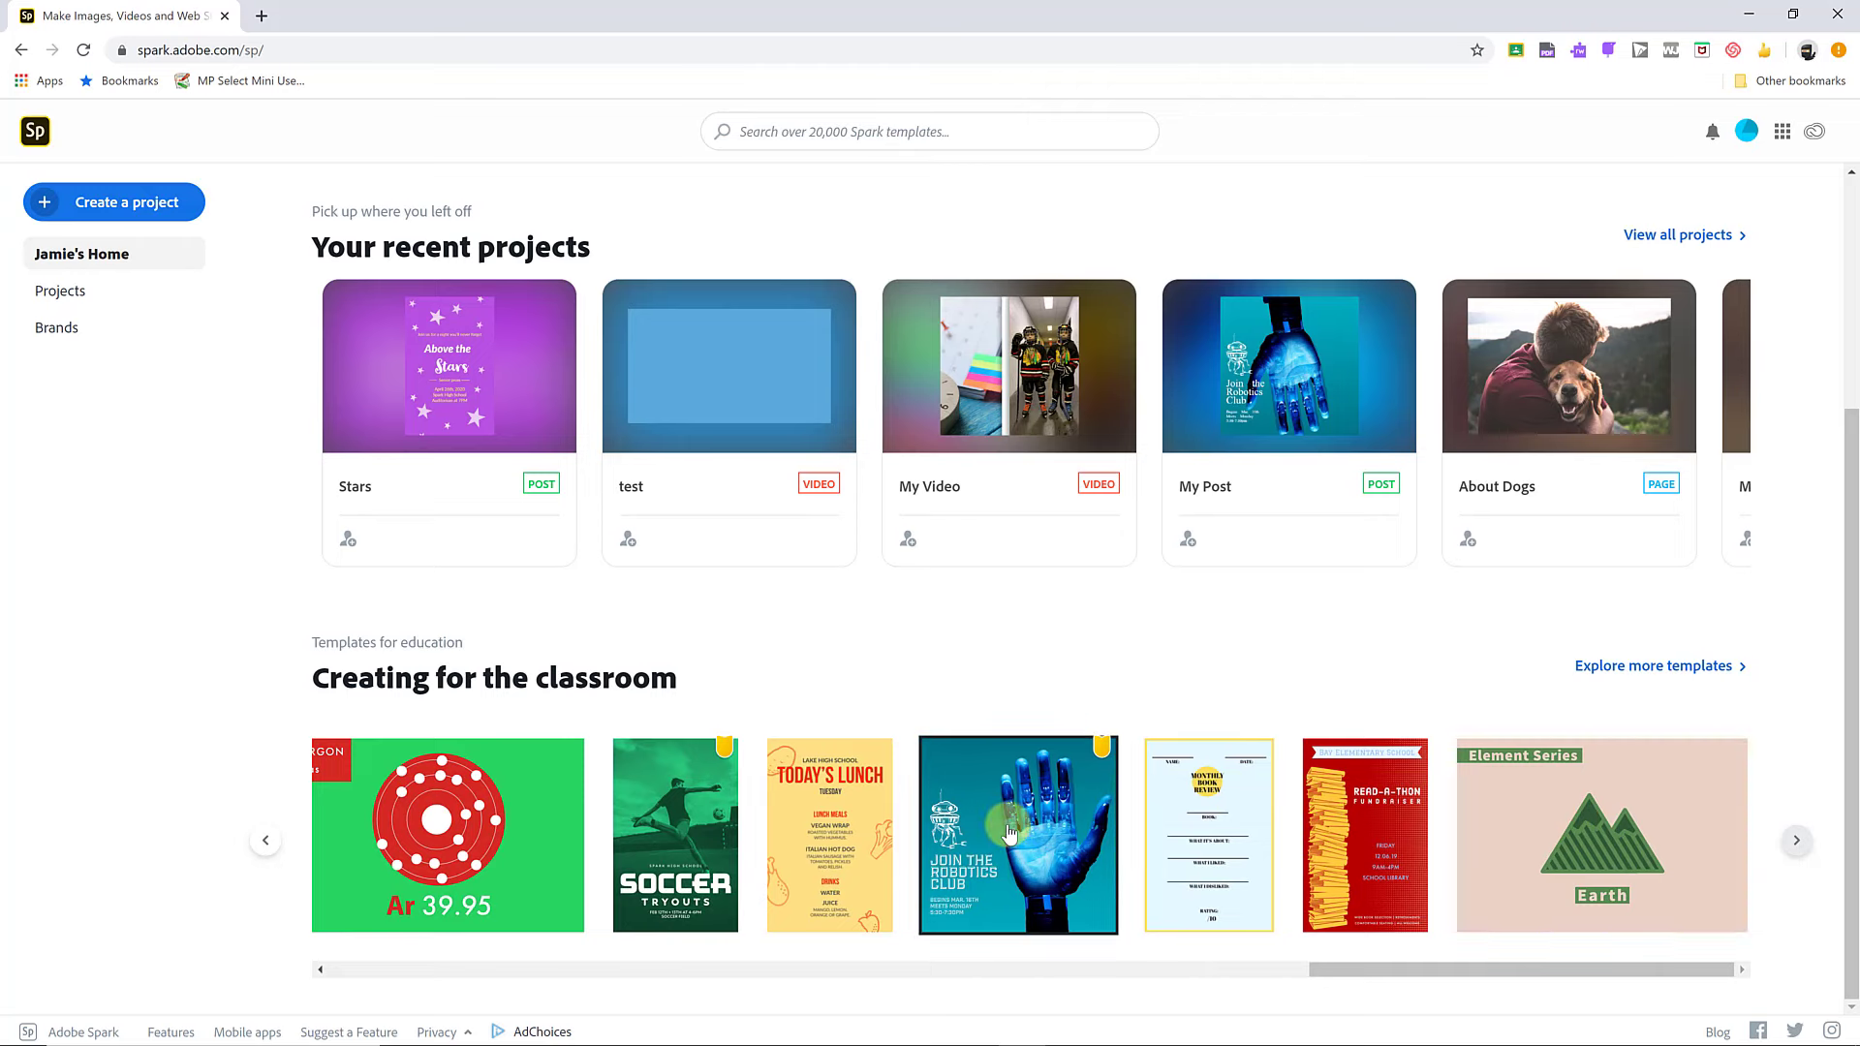
left_click(1010, 833)
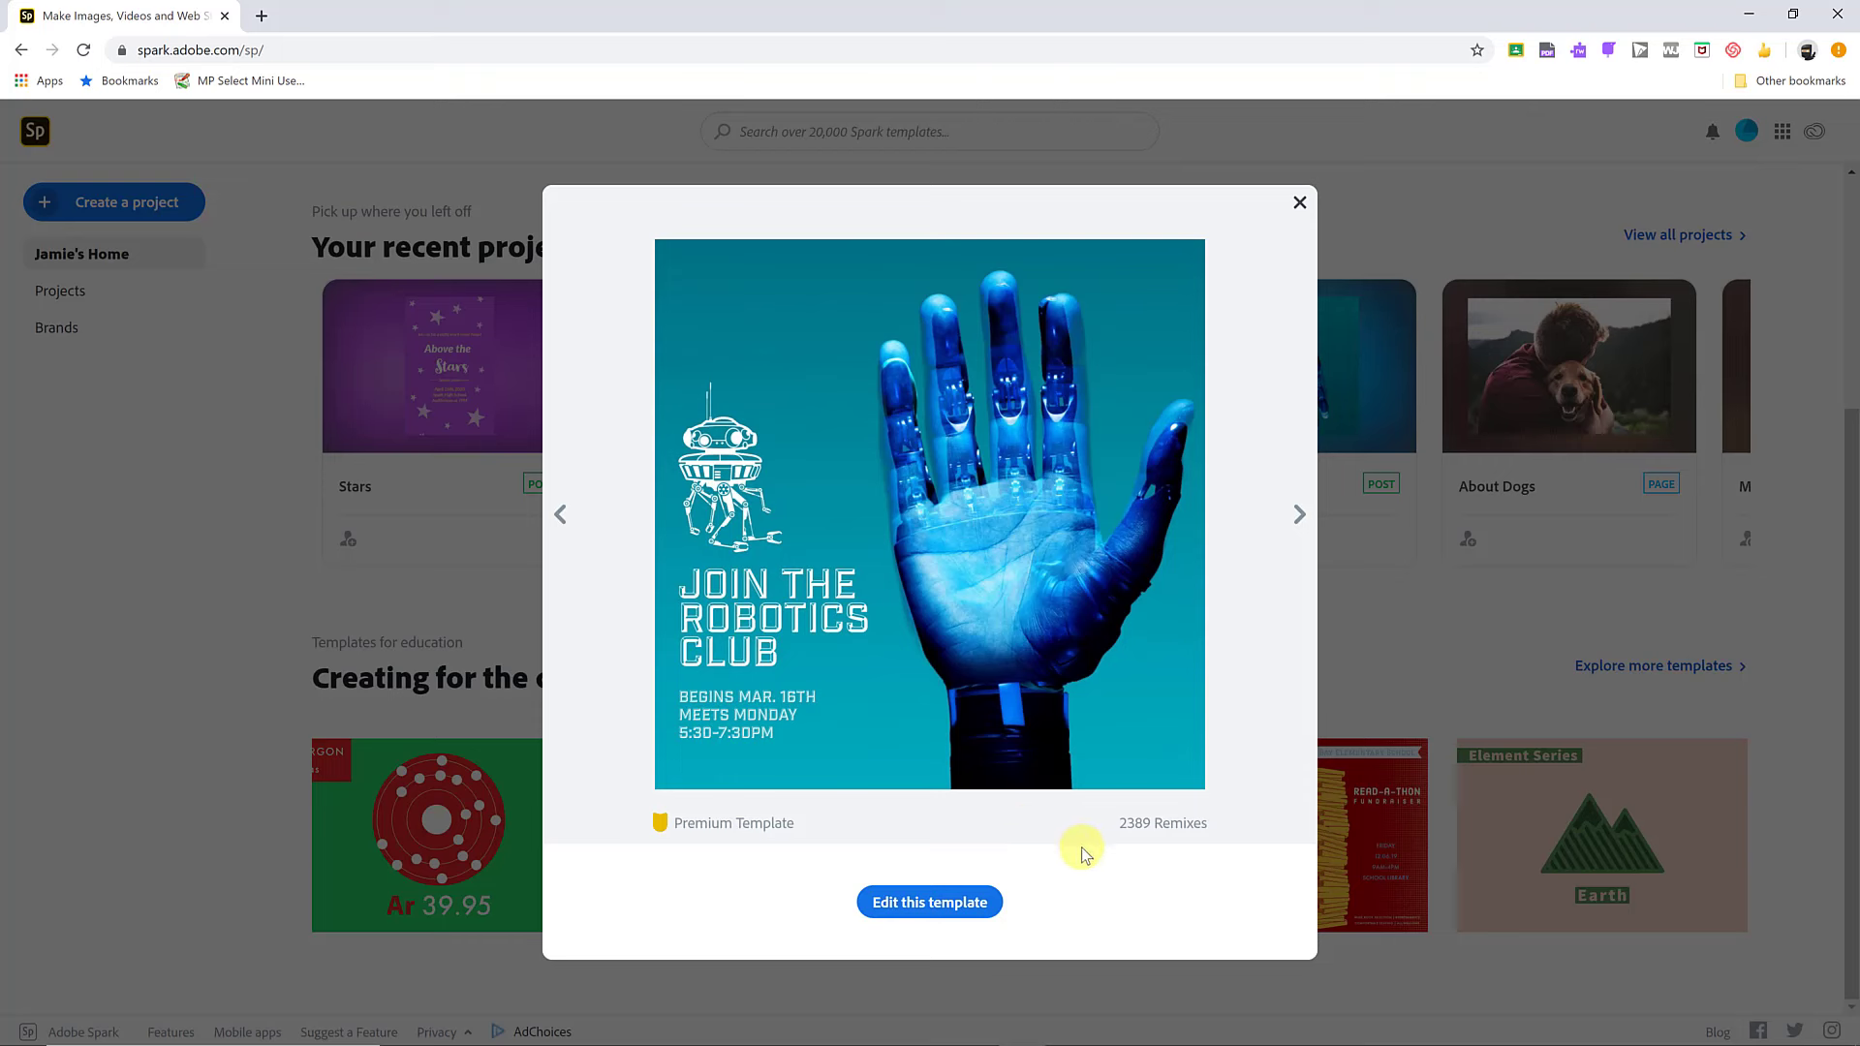
left_click(945, 903)
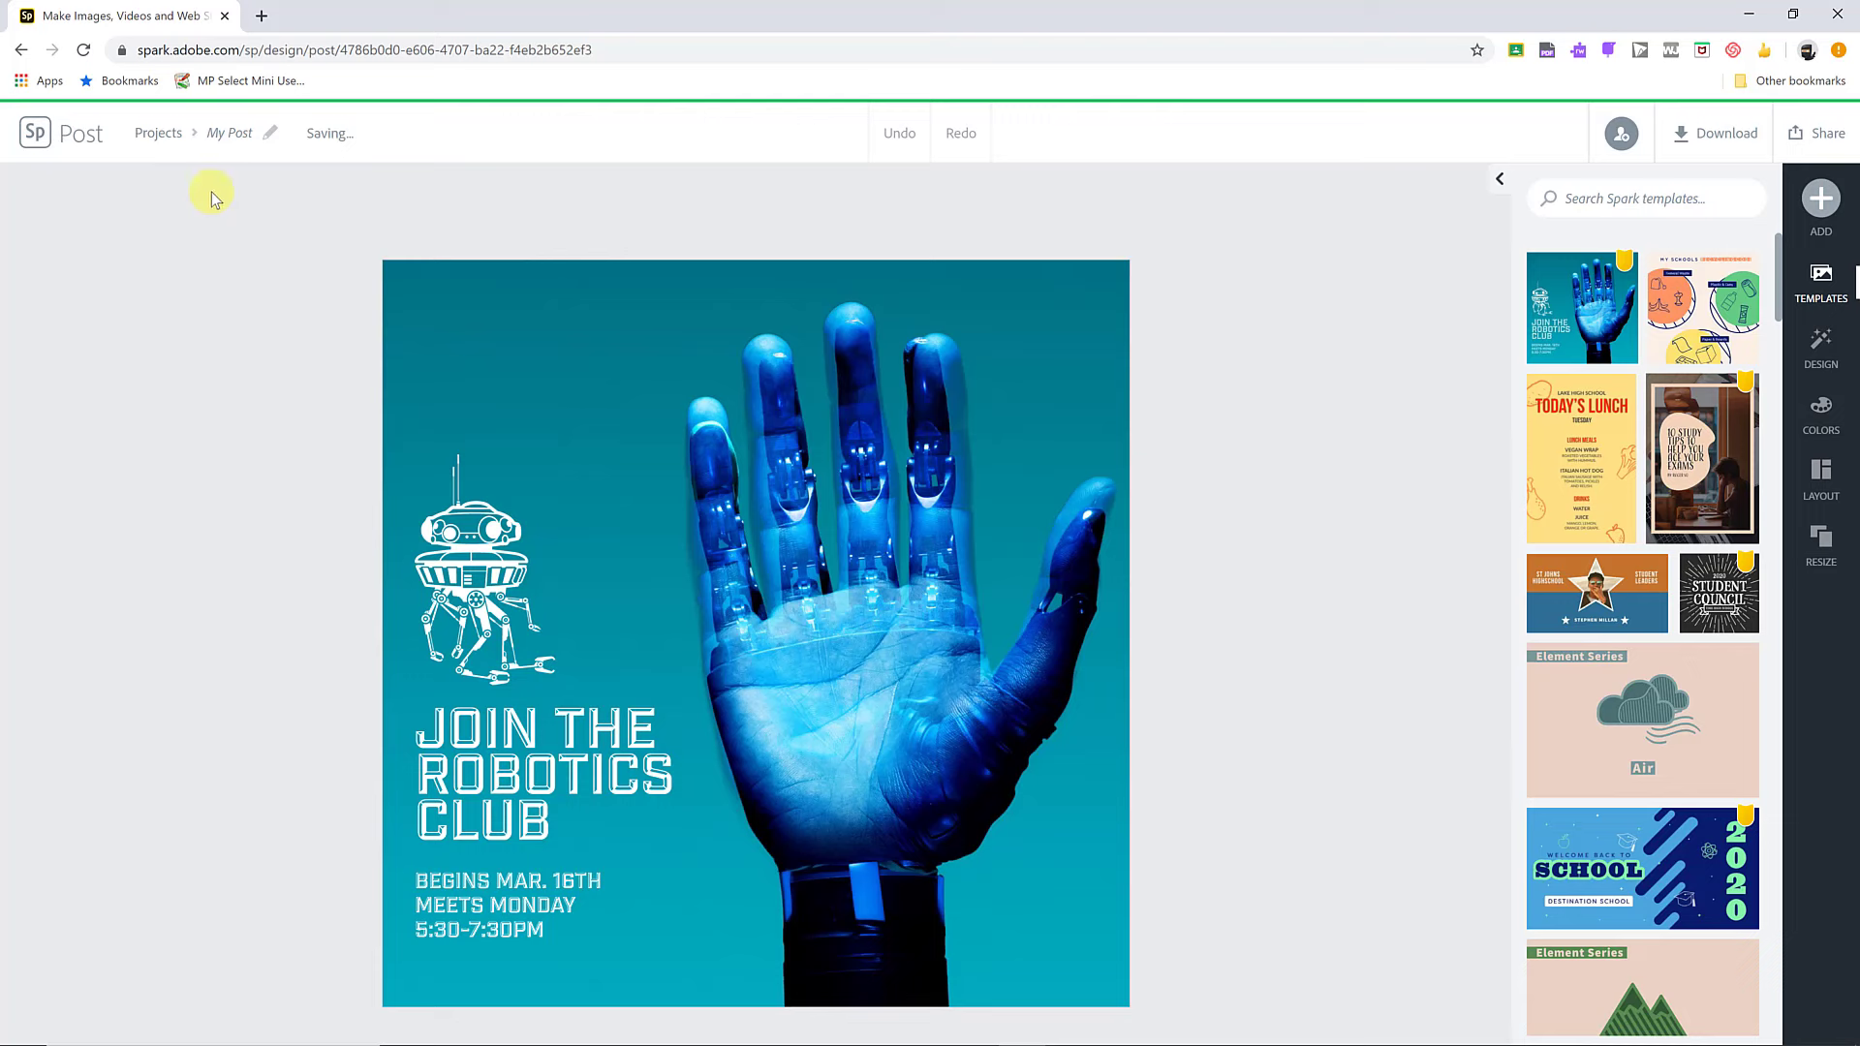
Step: Rename the project as Hand
left_click(228, 134)
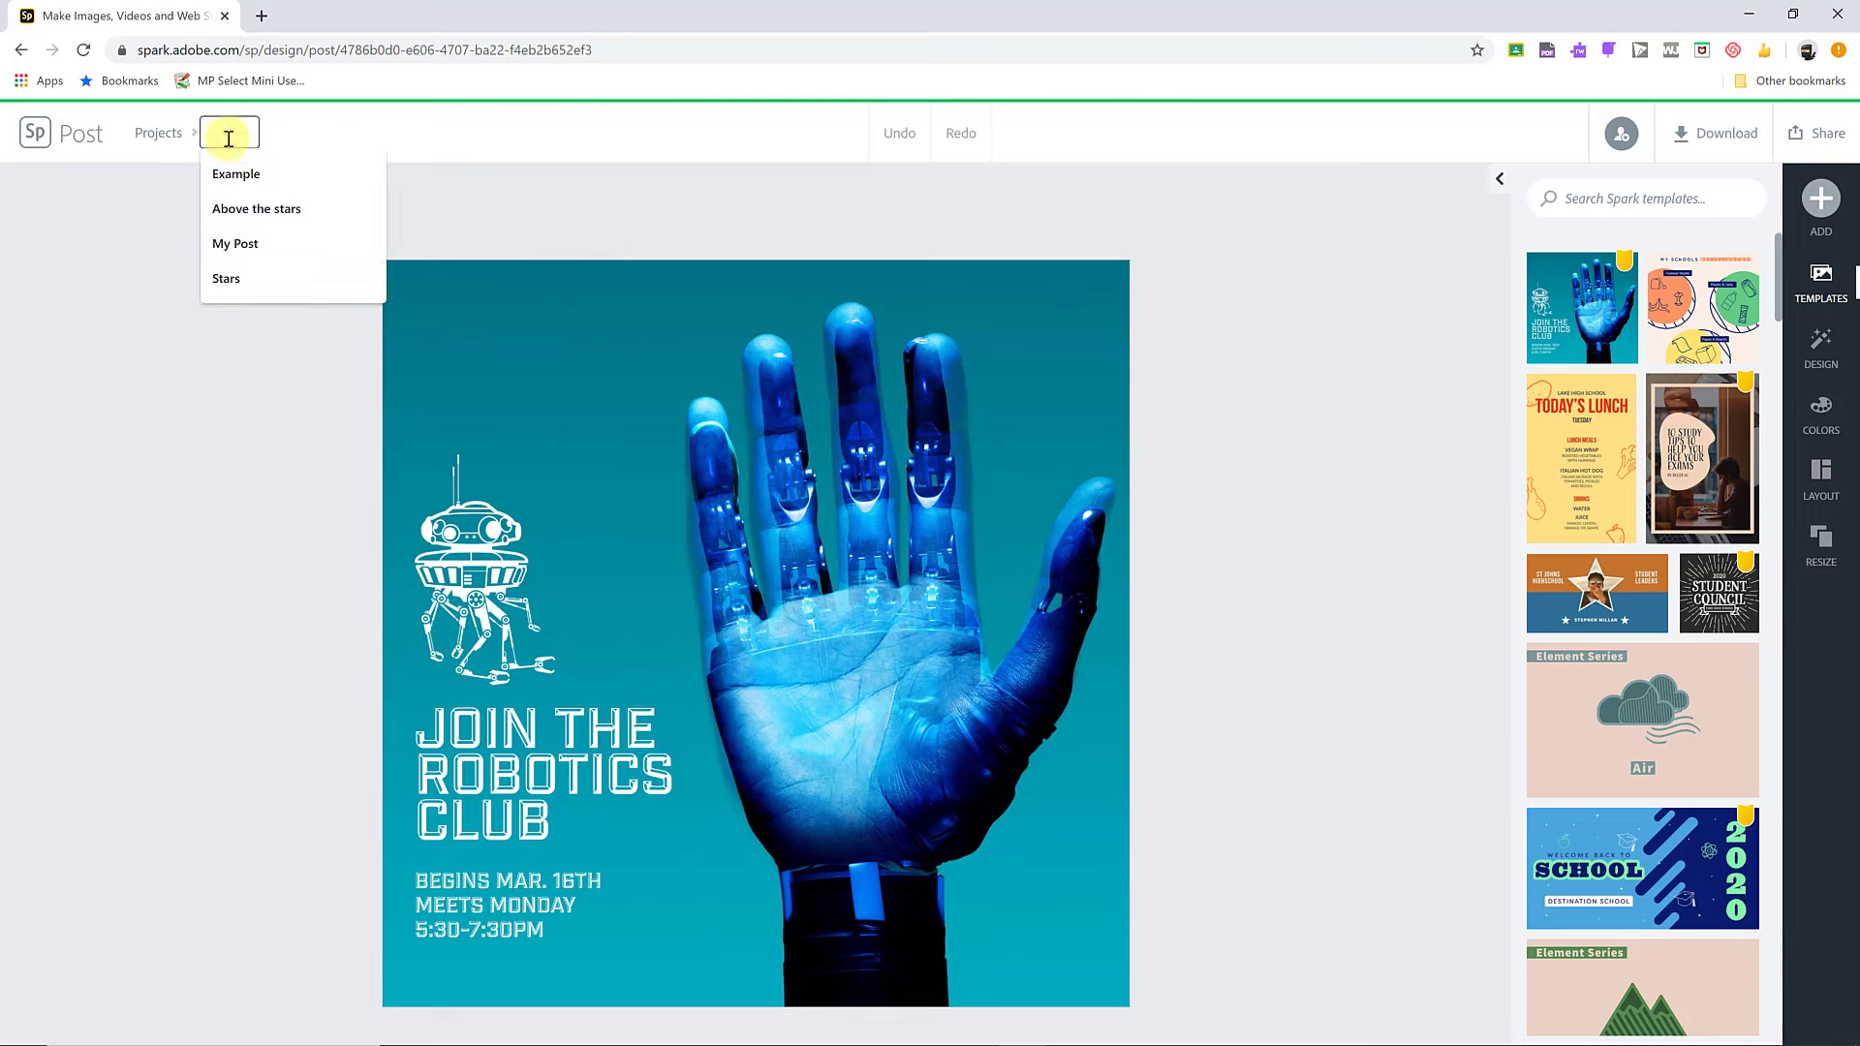
type("Hand")
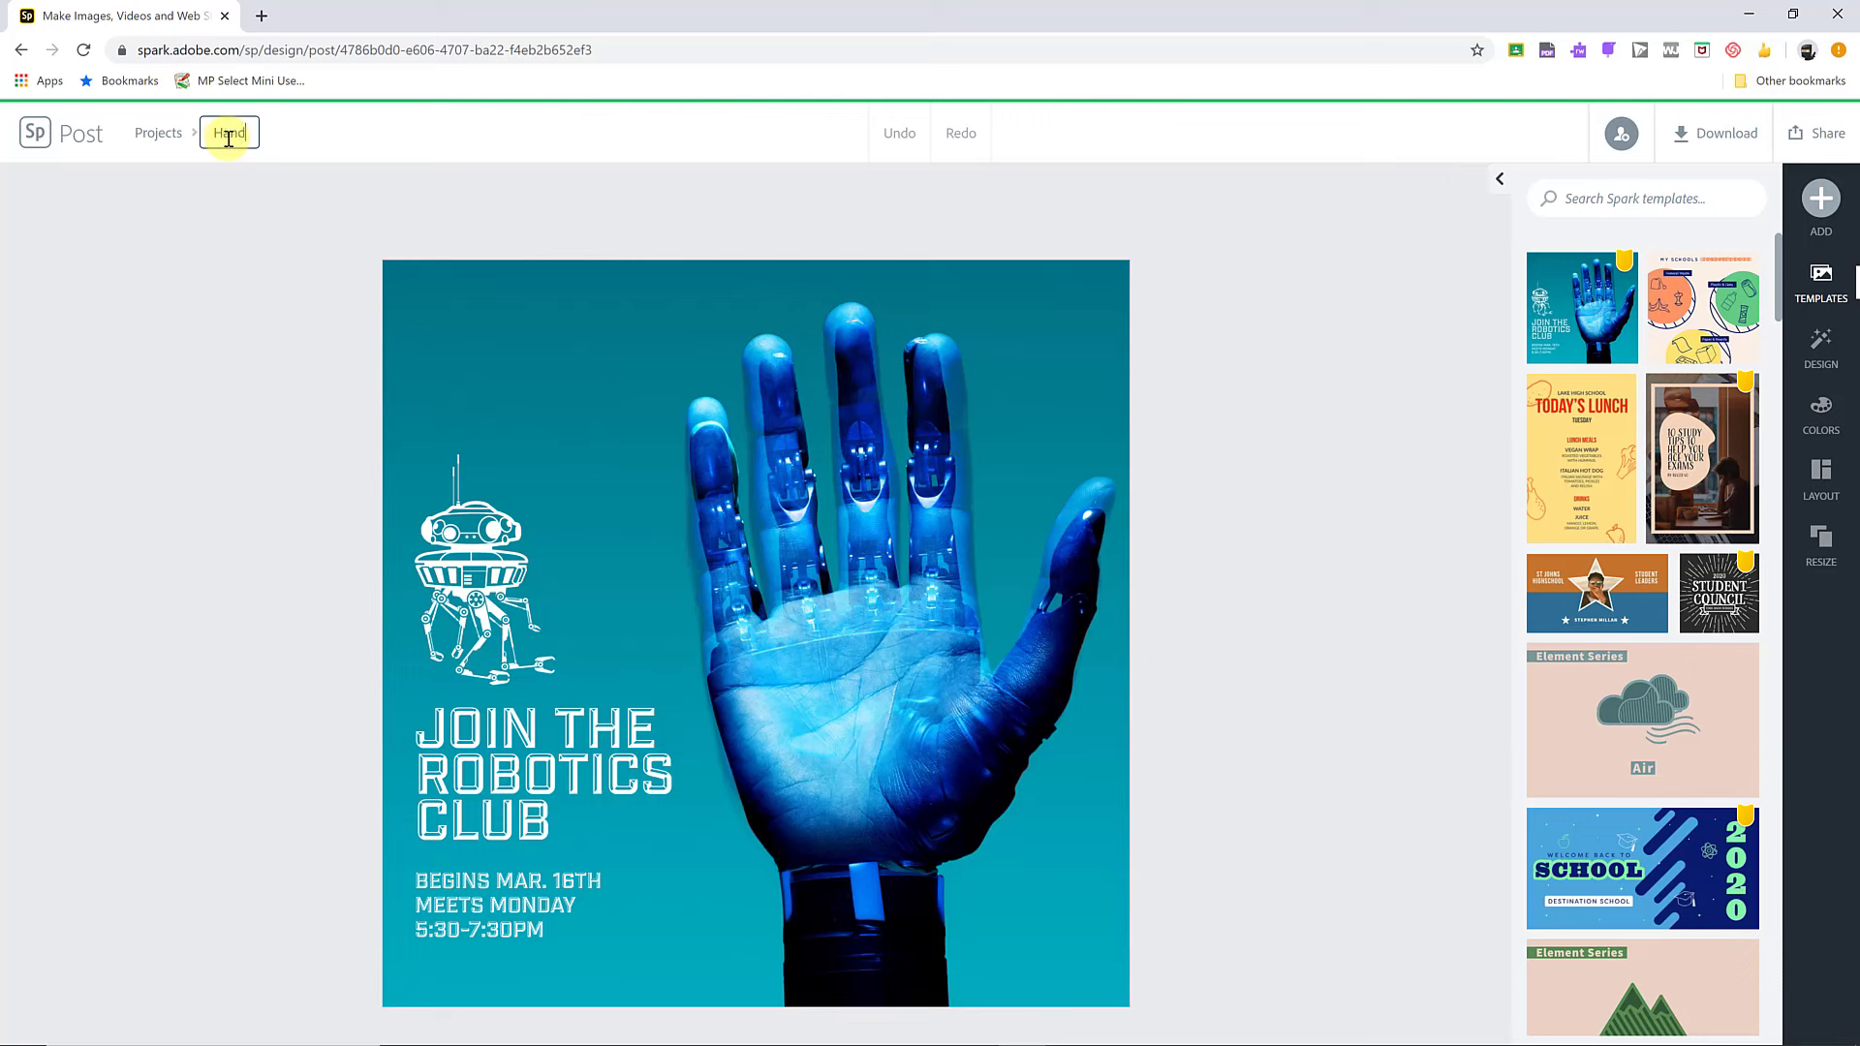
left_click(1264, 451)
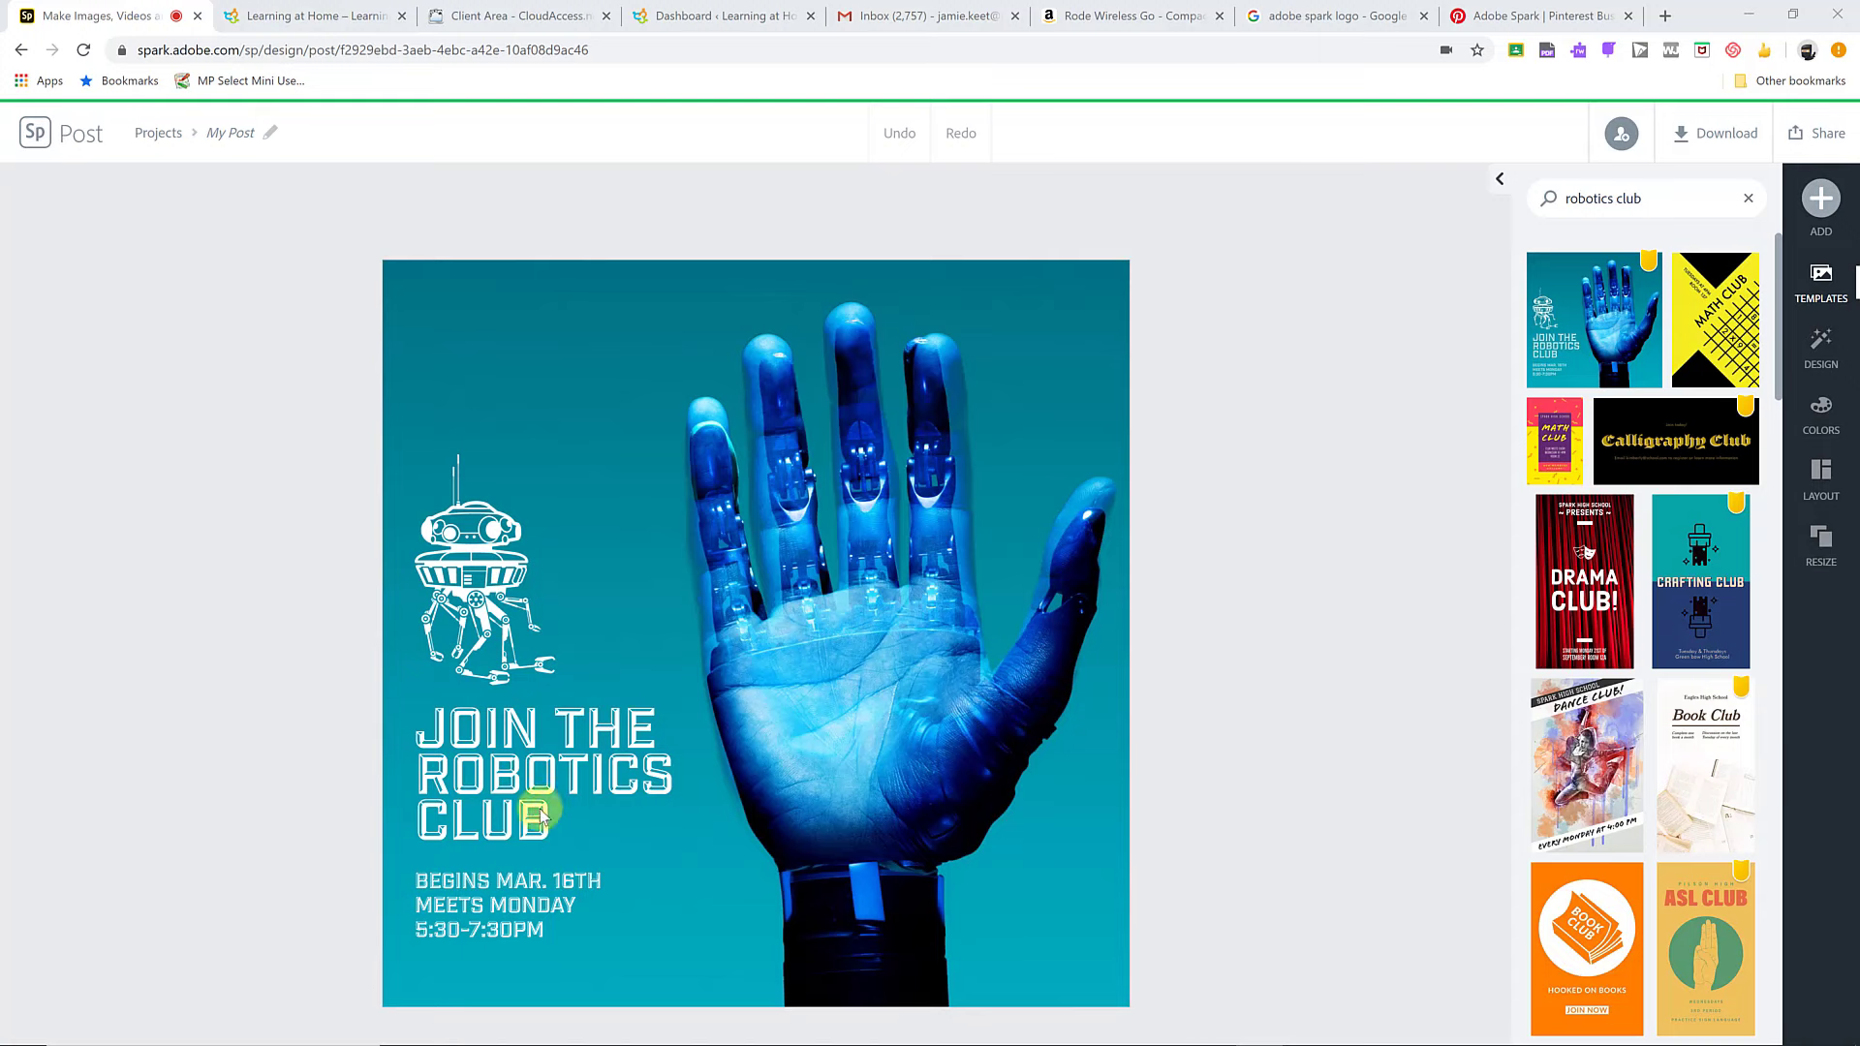
Step: Shorten the poster's heading to "Join the Robotics" by removing the word Club
double_click(535, 781)
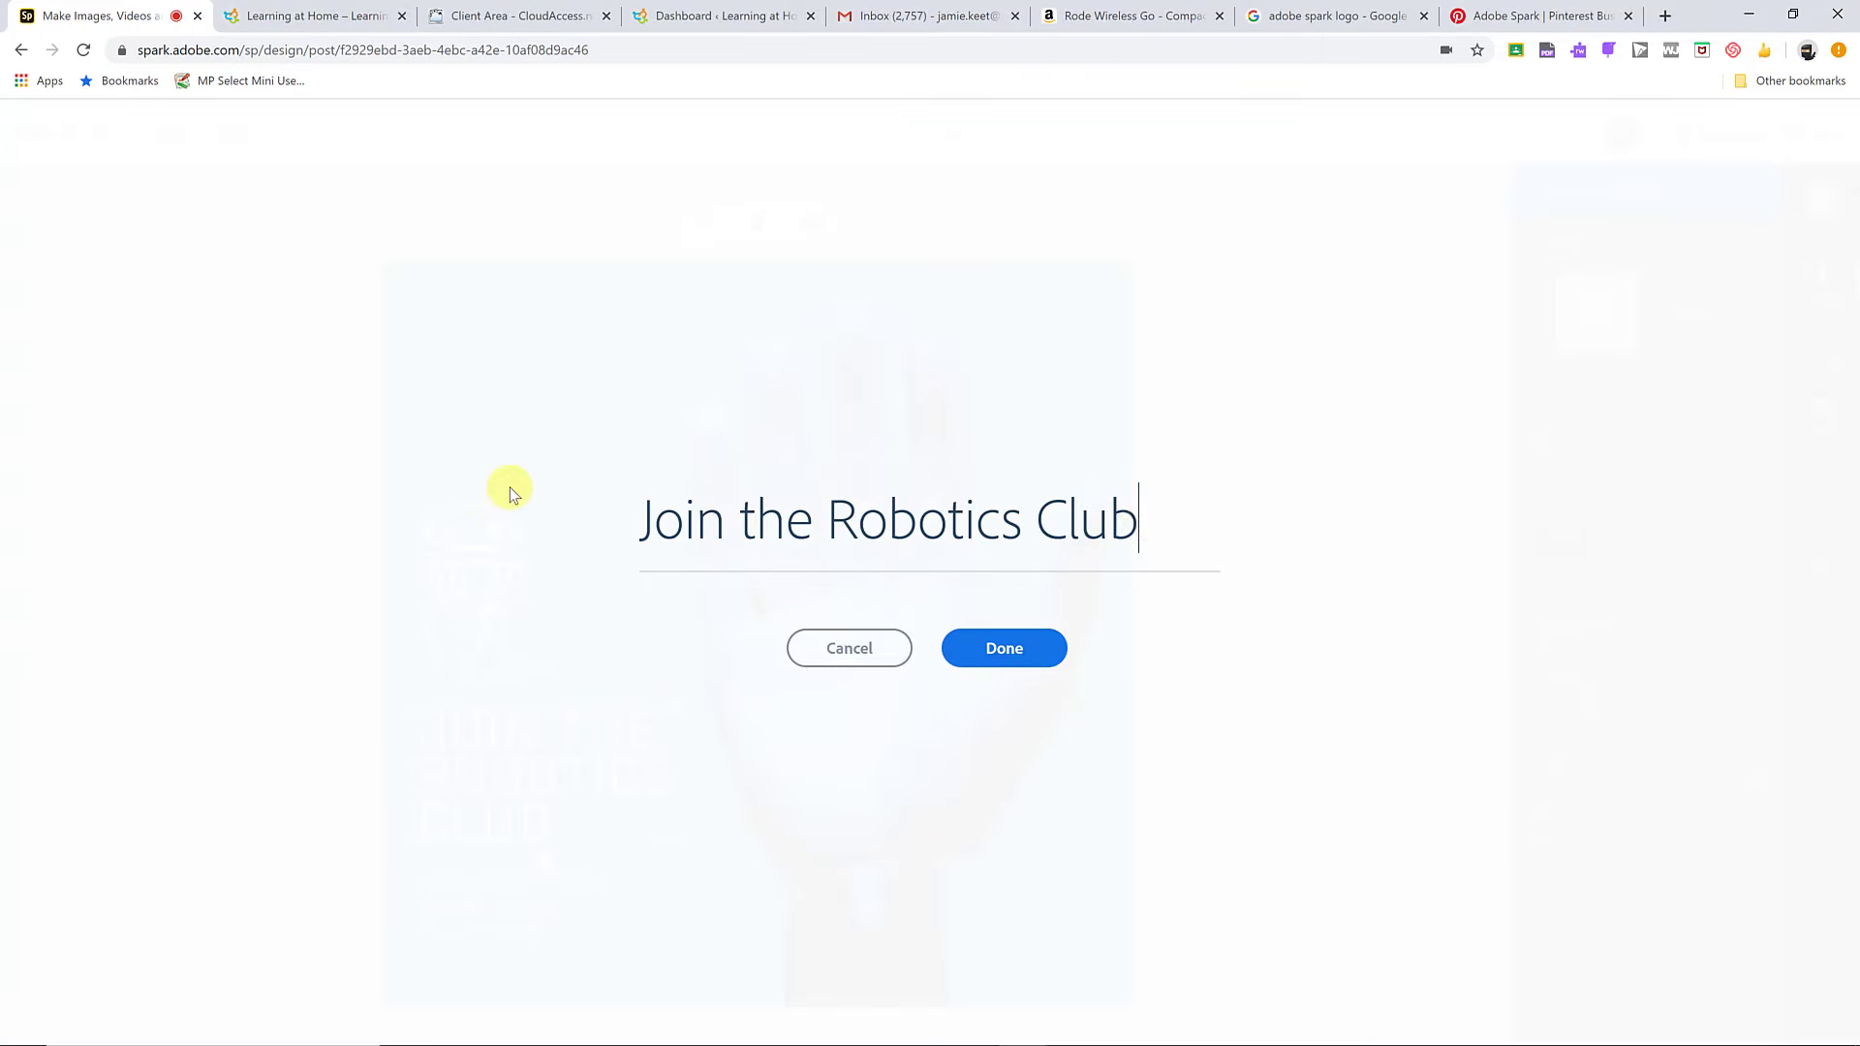
key("ctrl+a")
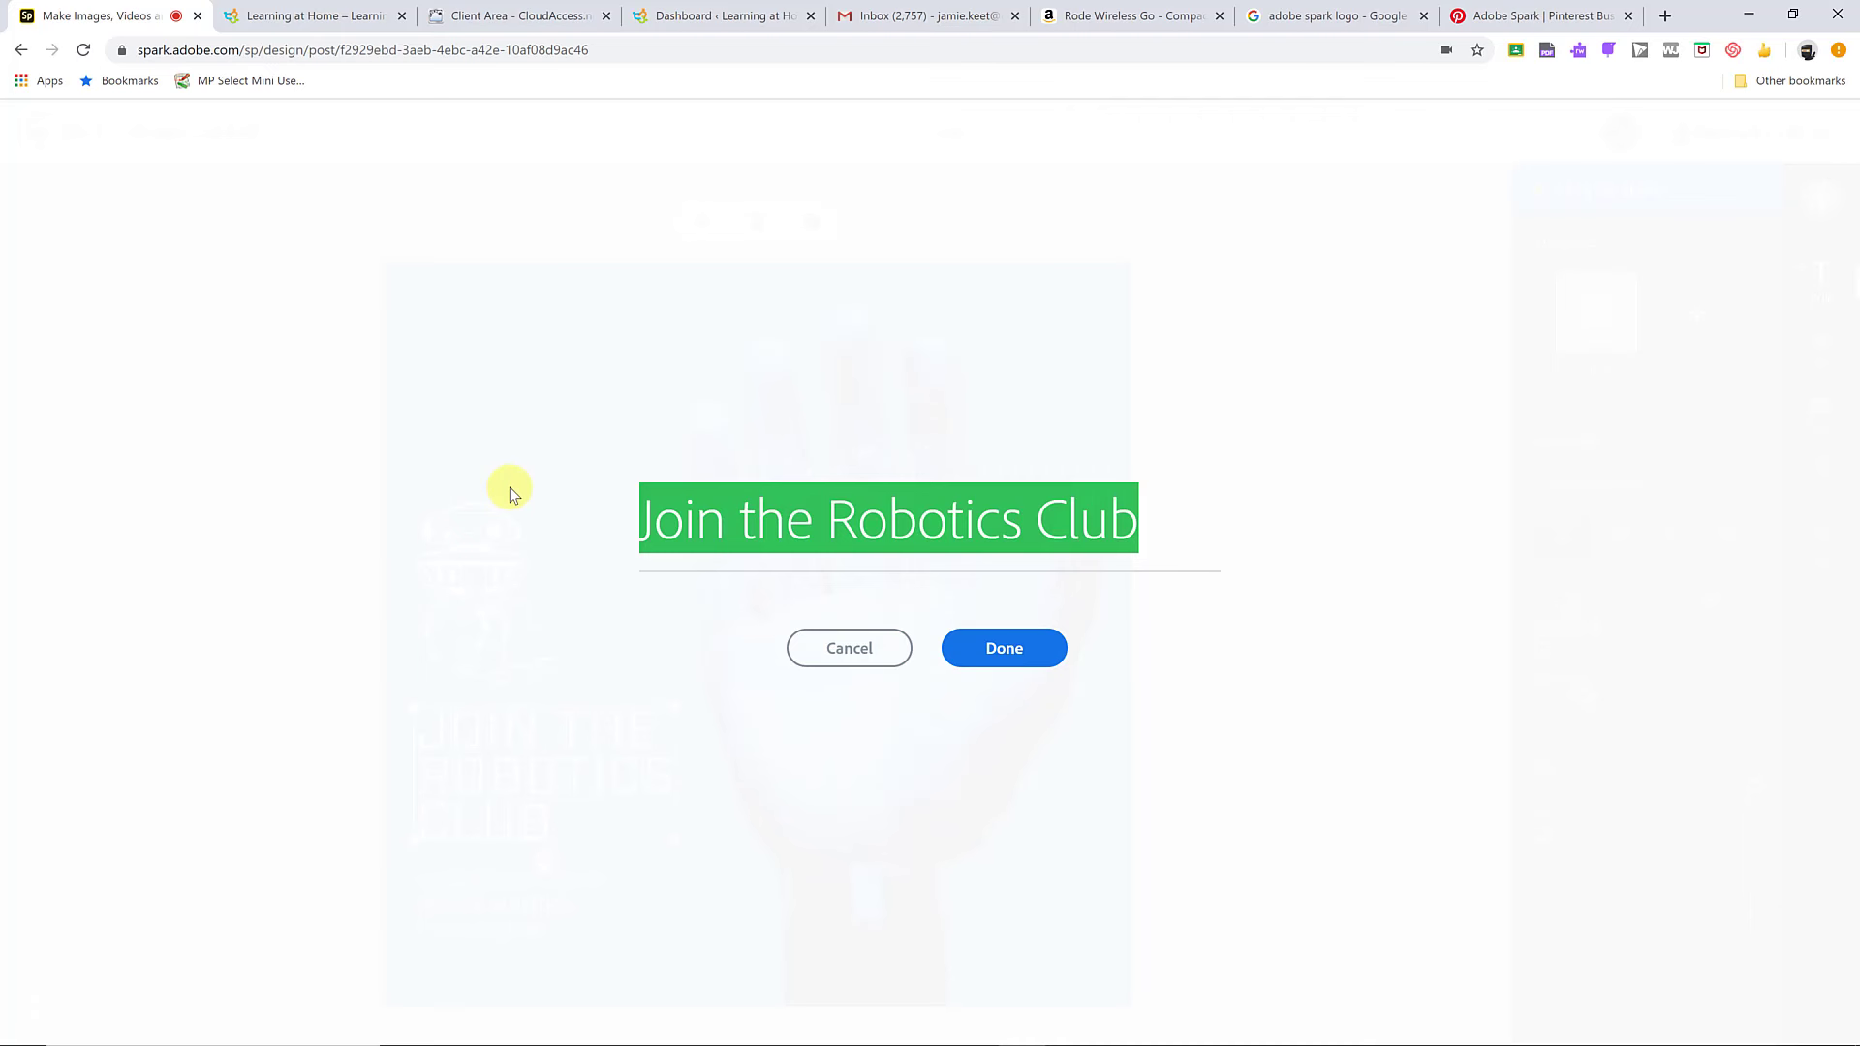
left_click(1139, 506)
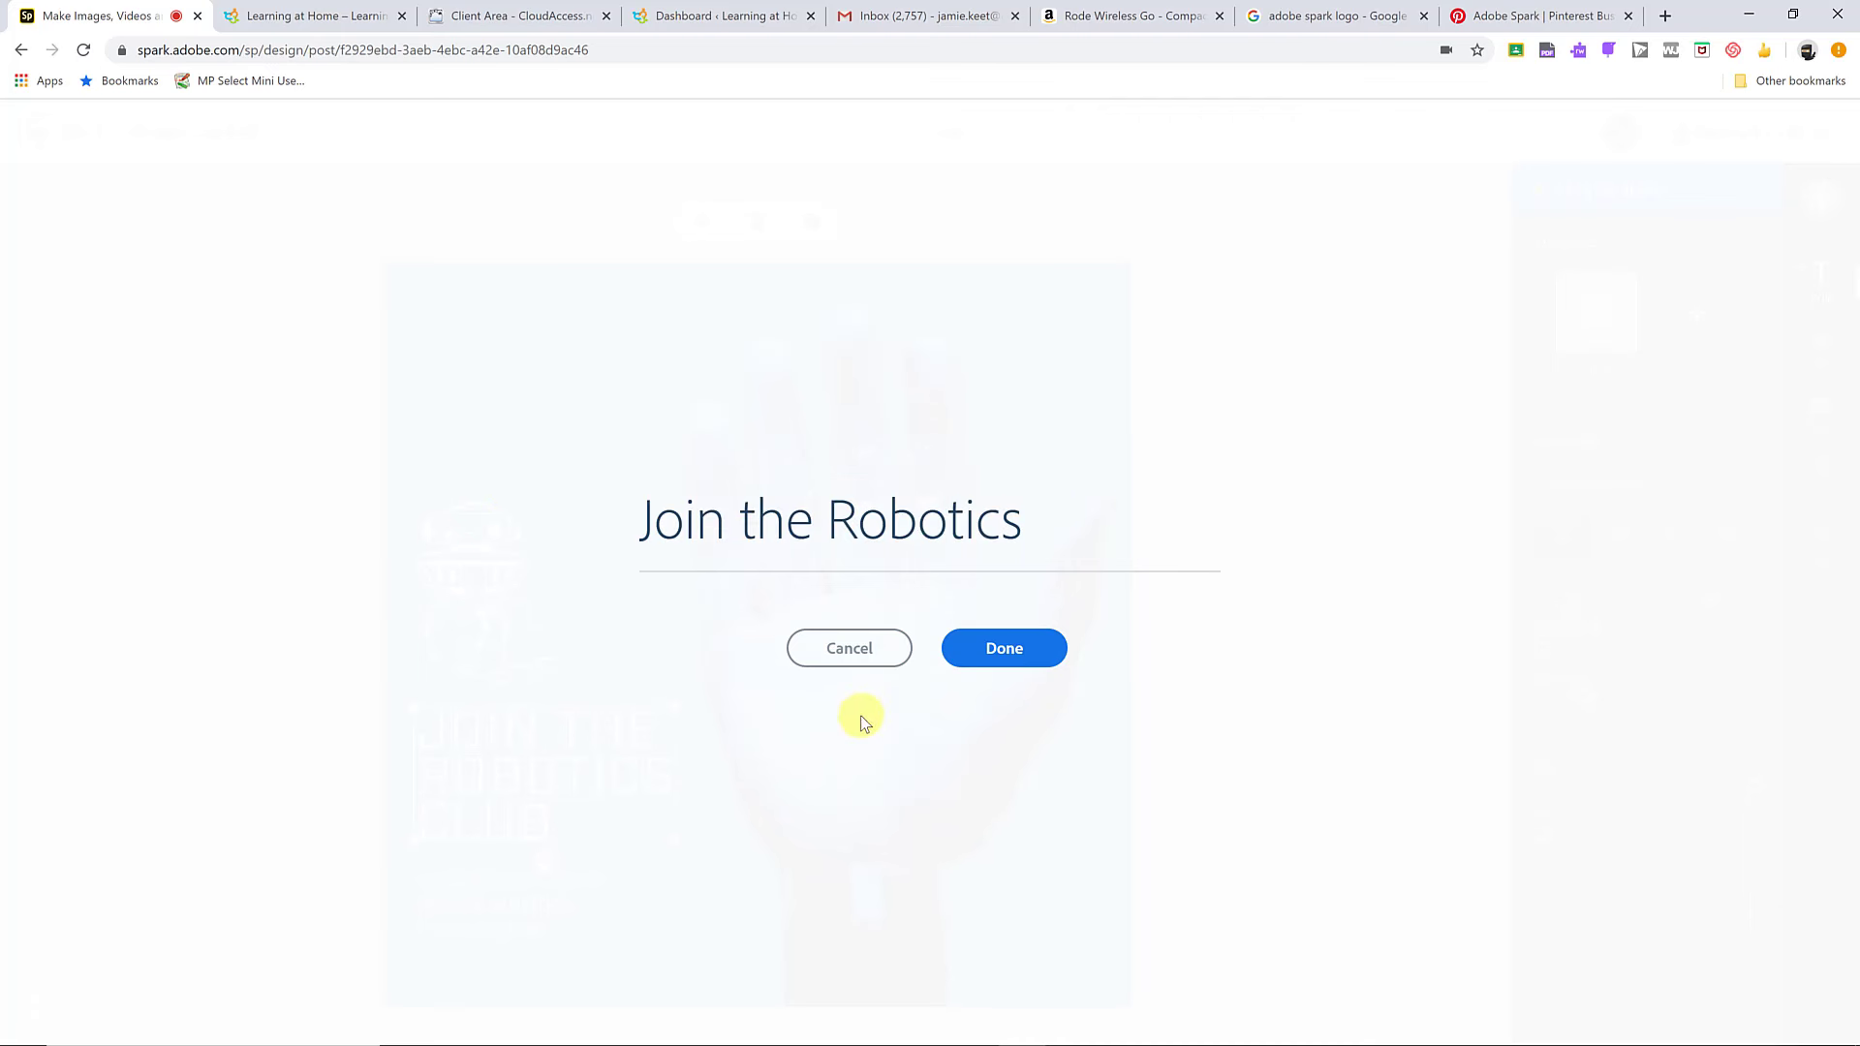
left_click(993, 646)
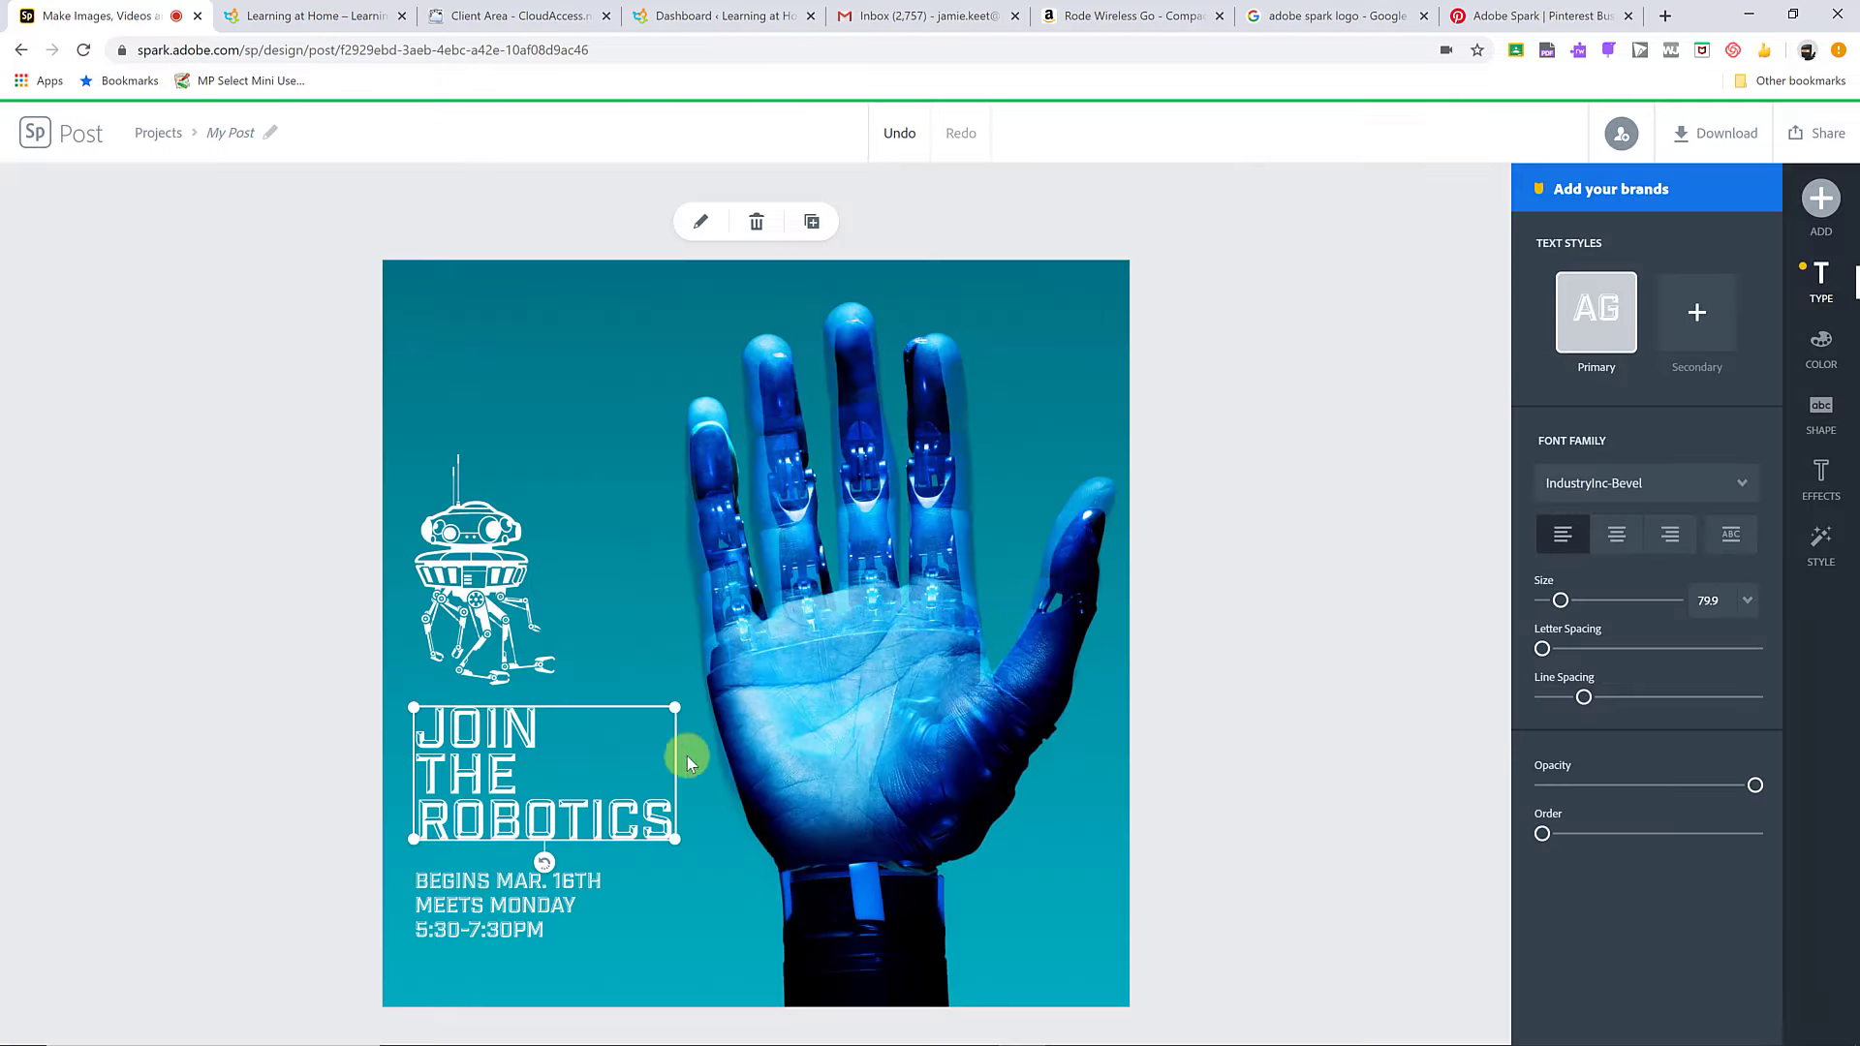
Step: Replace Monday with "Tudesday" in the meeting details text below the heading
left_click(511, 893)
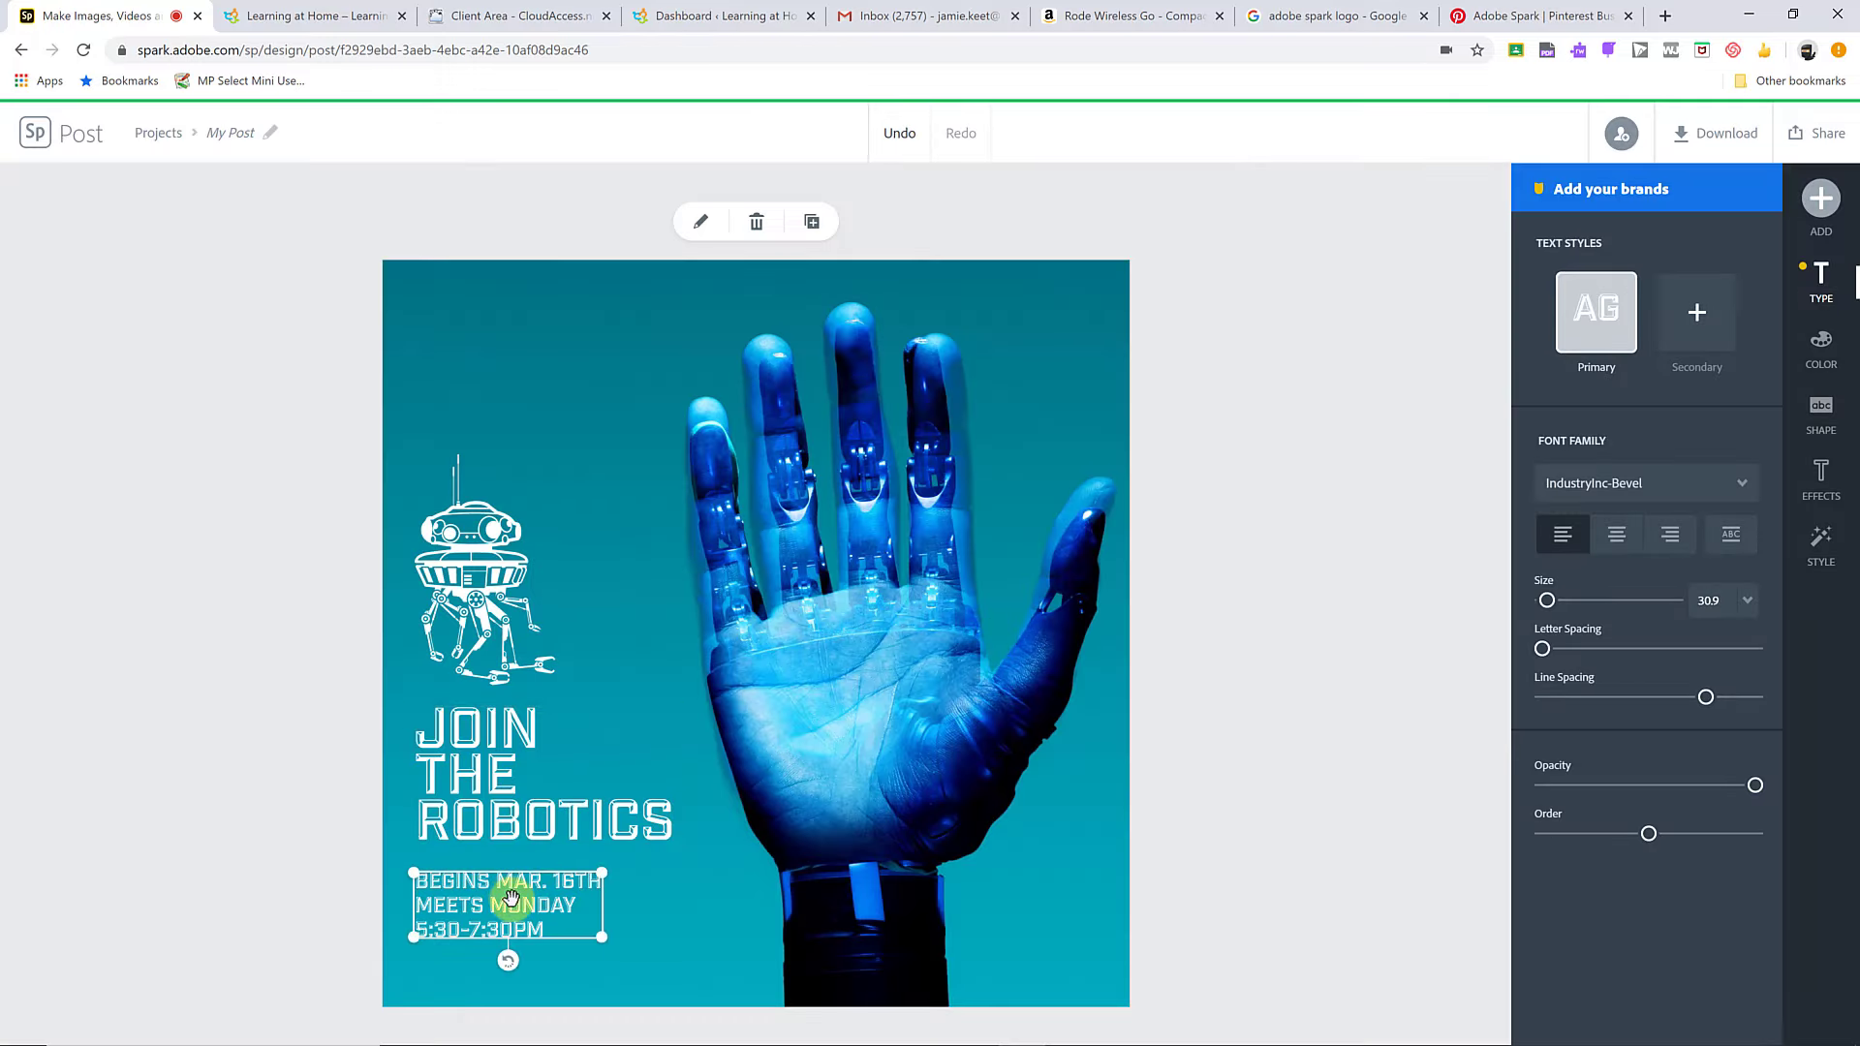
left_click(704, 224)
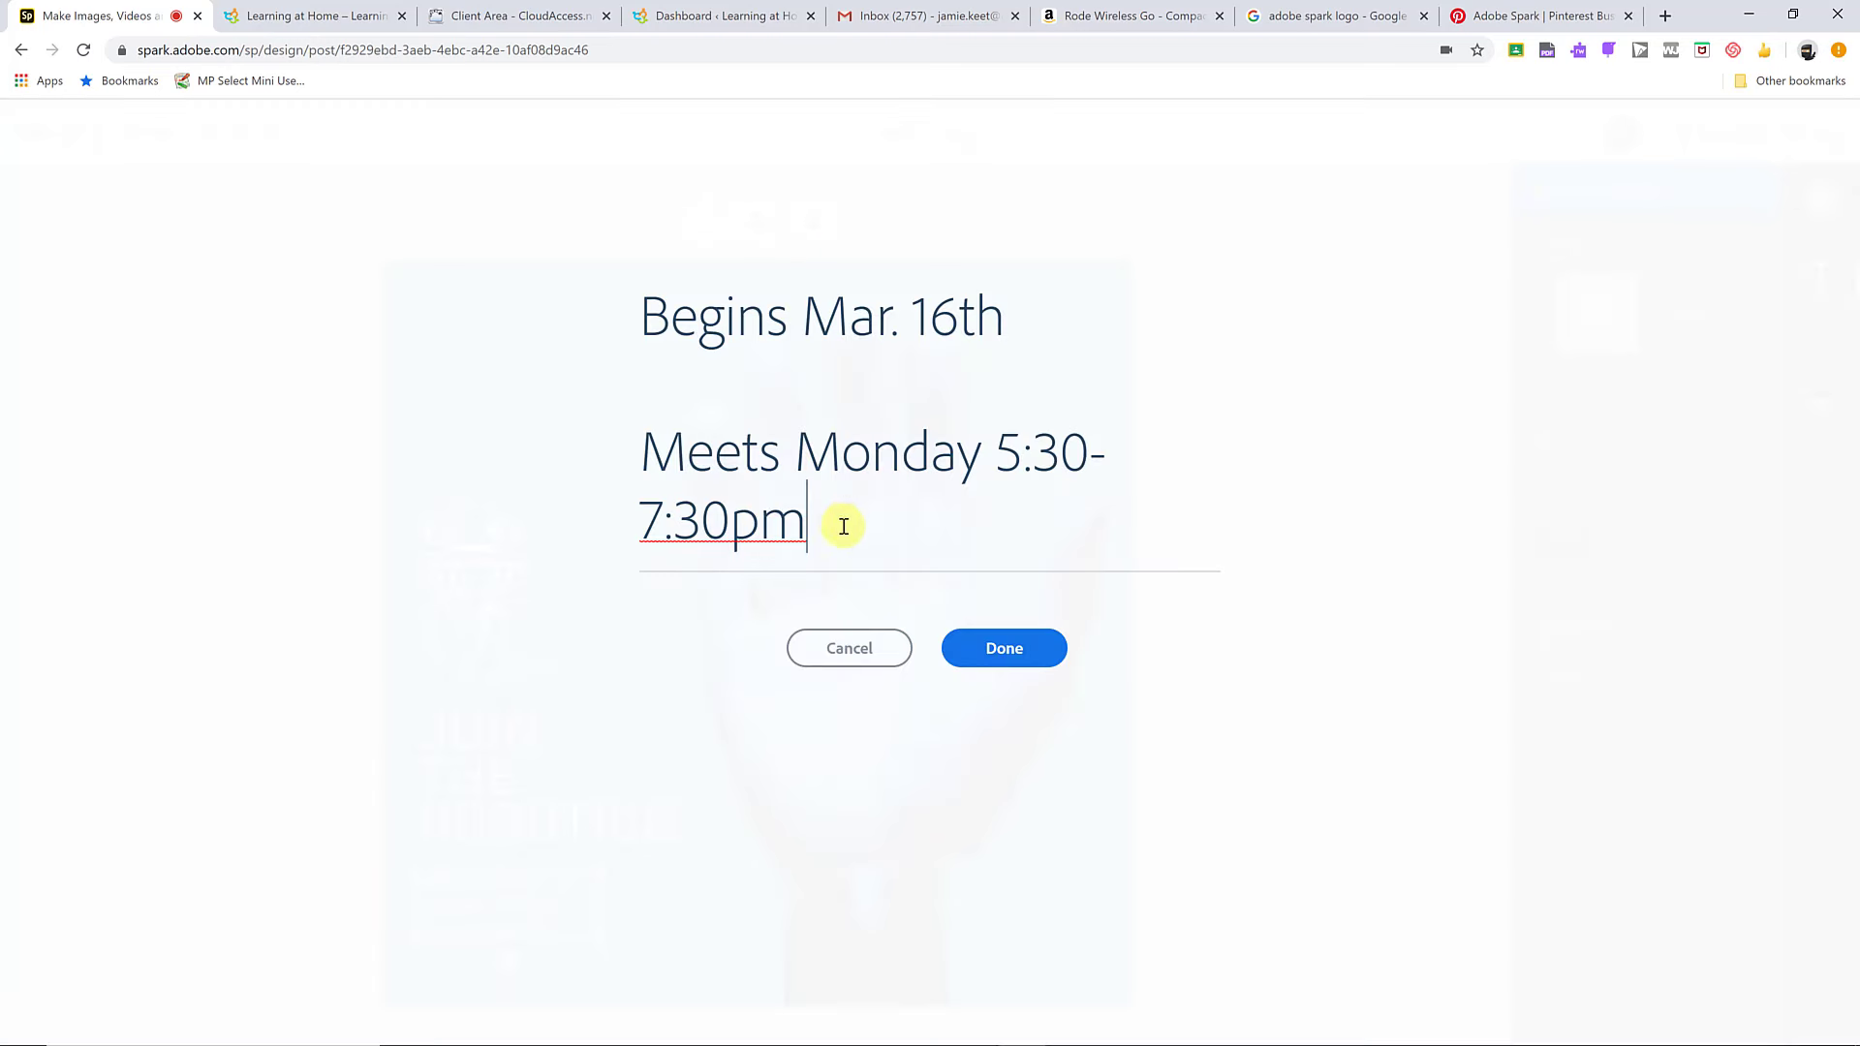
double_click(741, 504)
key("ctrl+a")
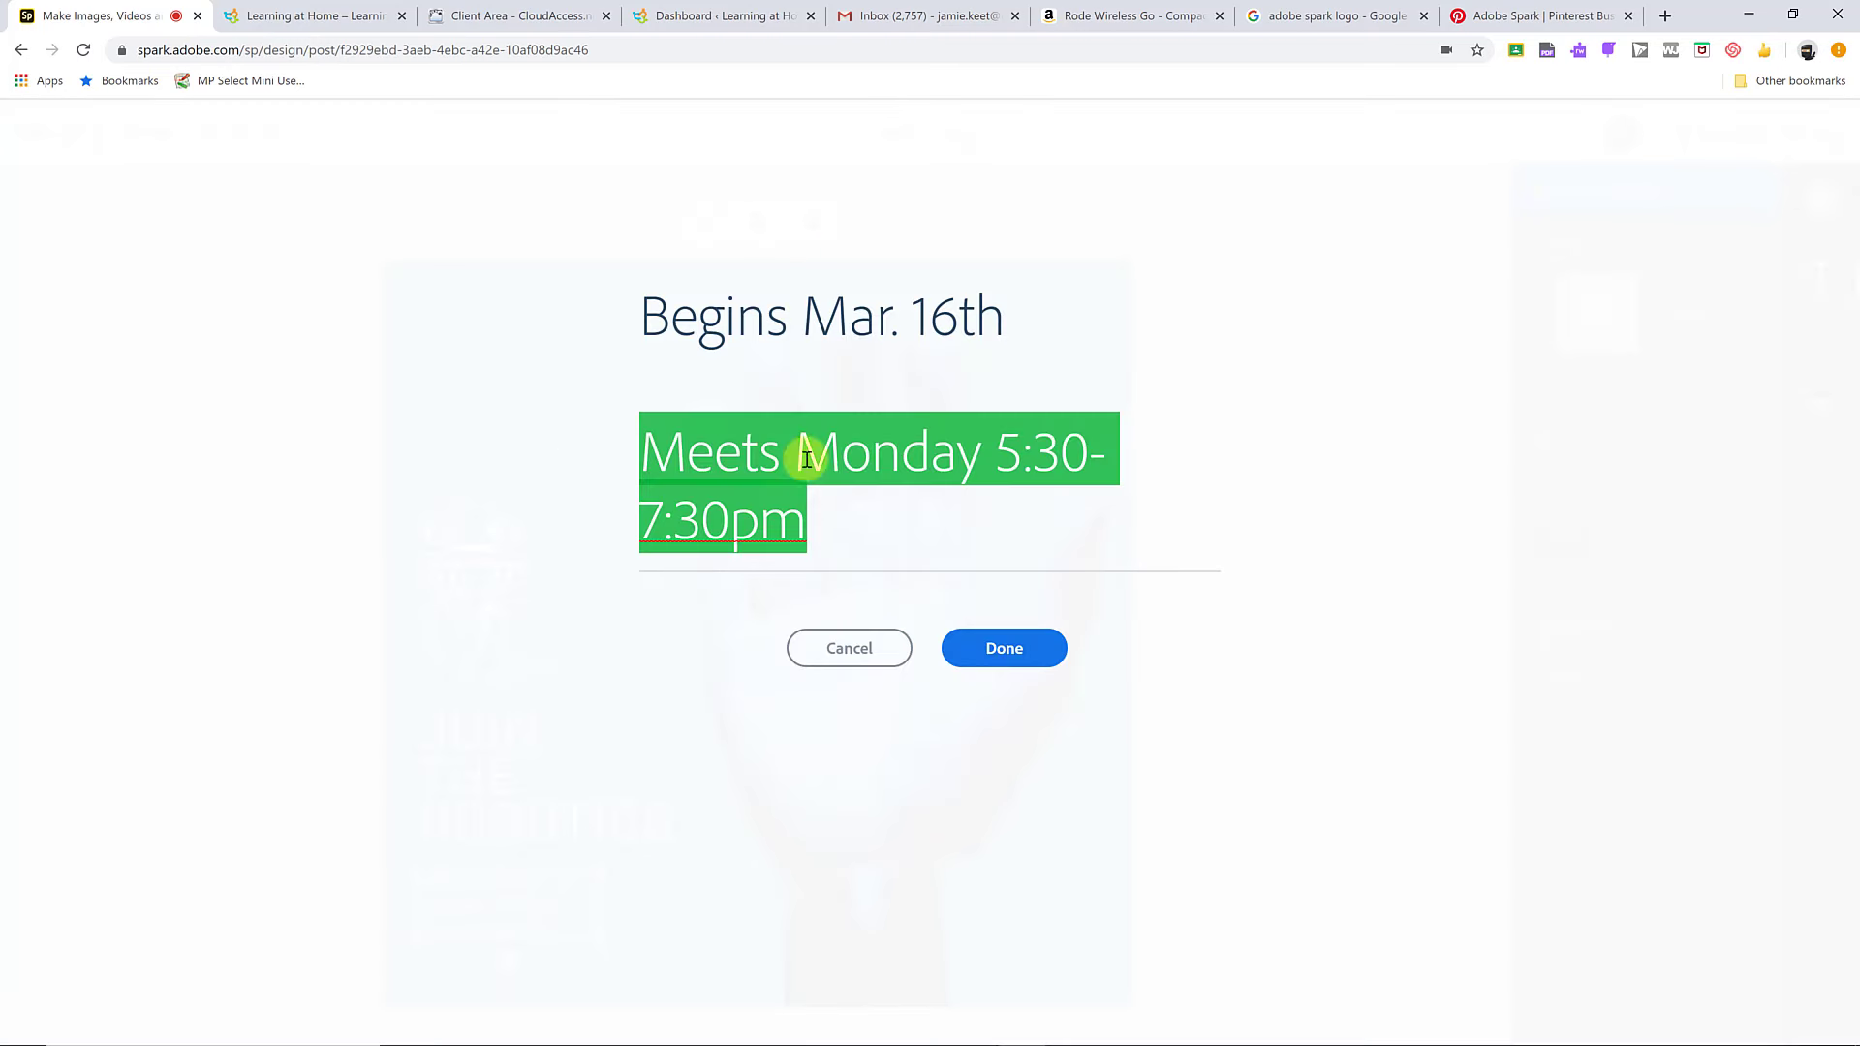
left_click(907, 492)
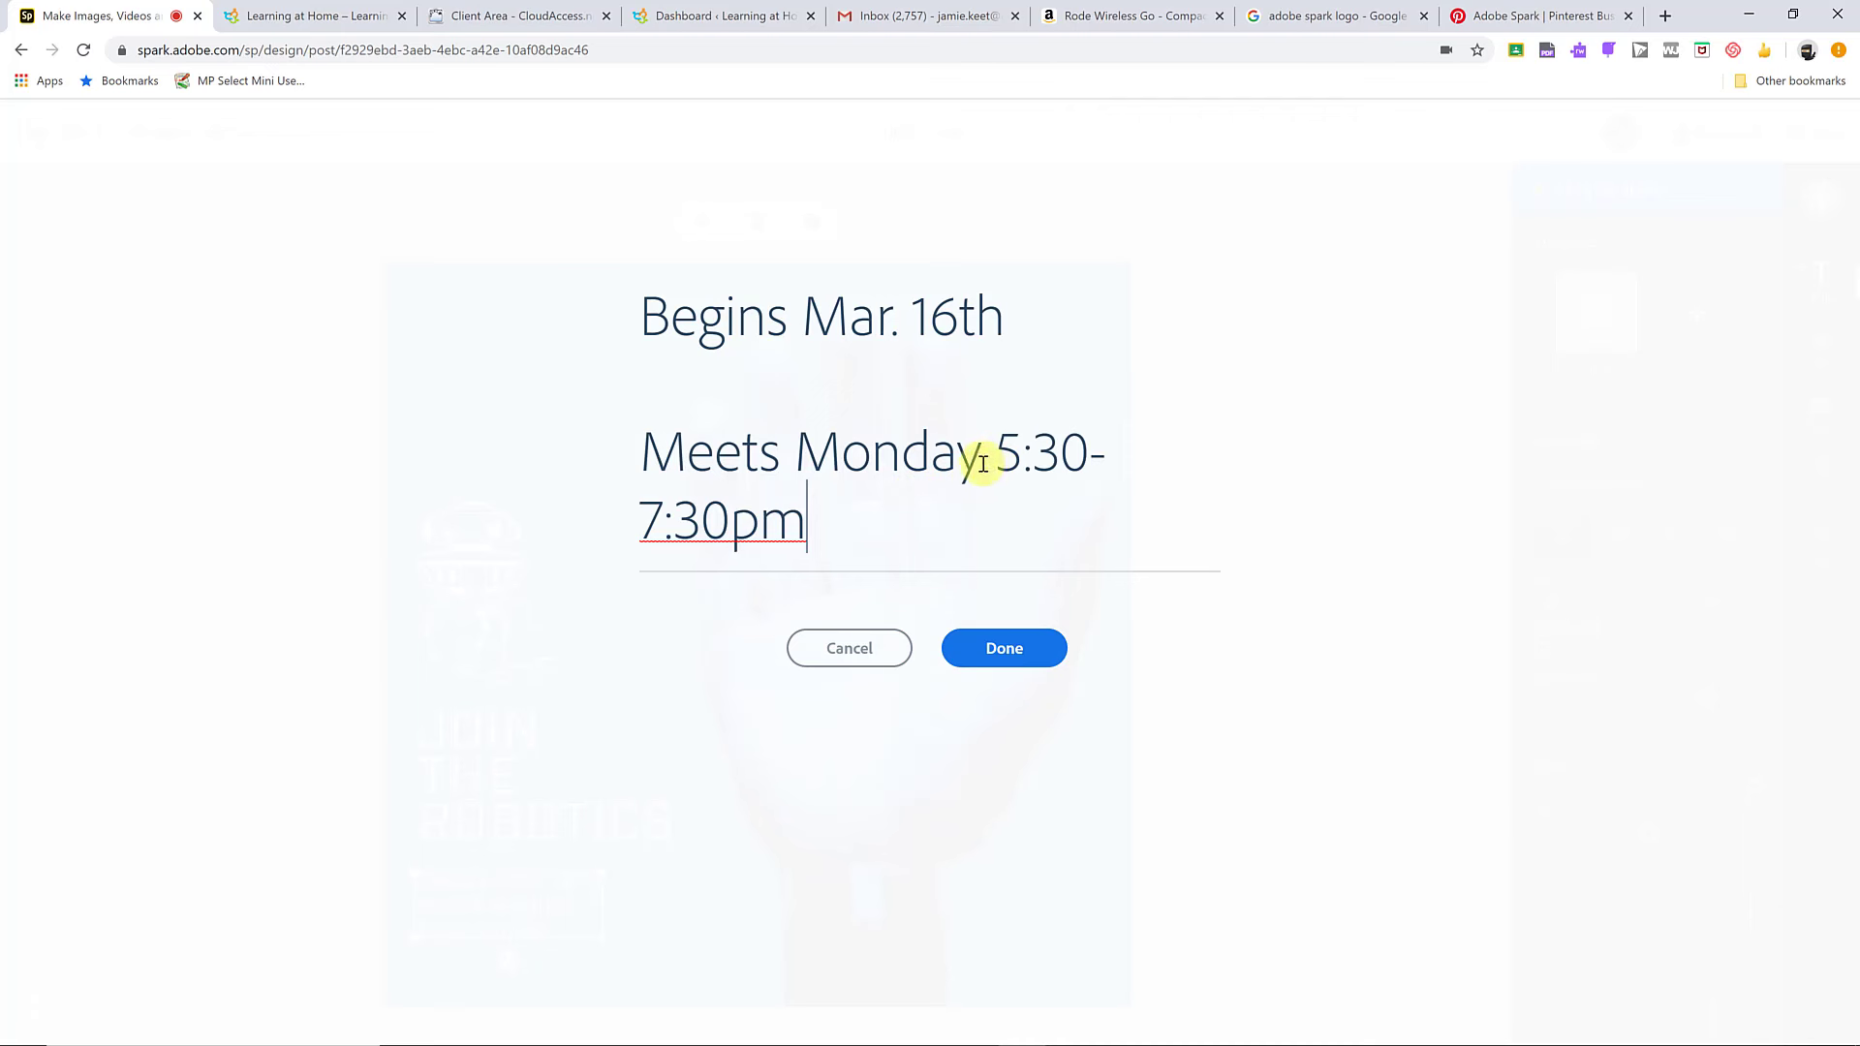
left_click_drag(982, 463, 817, 456)
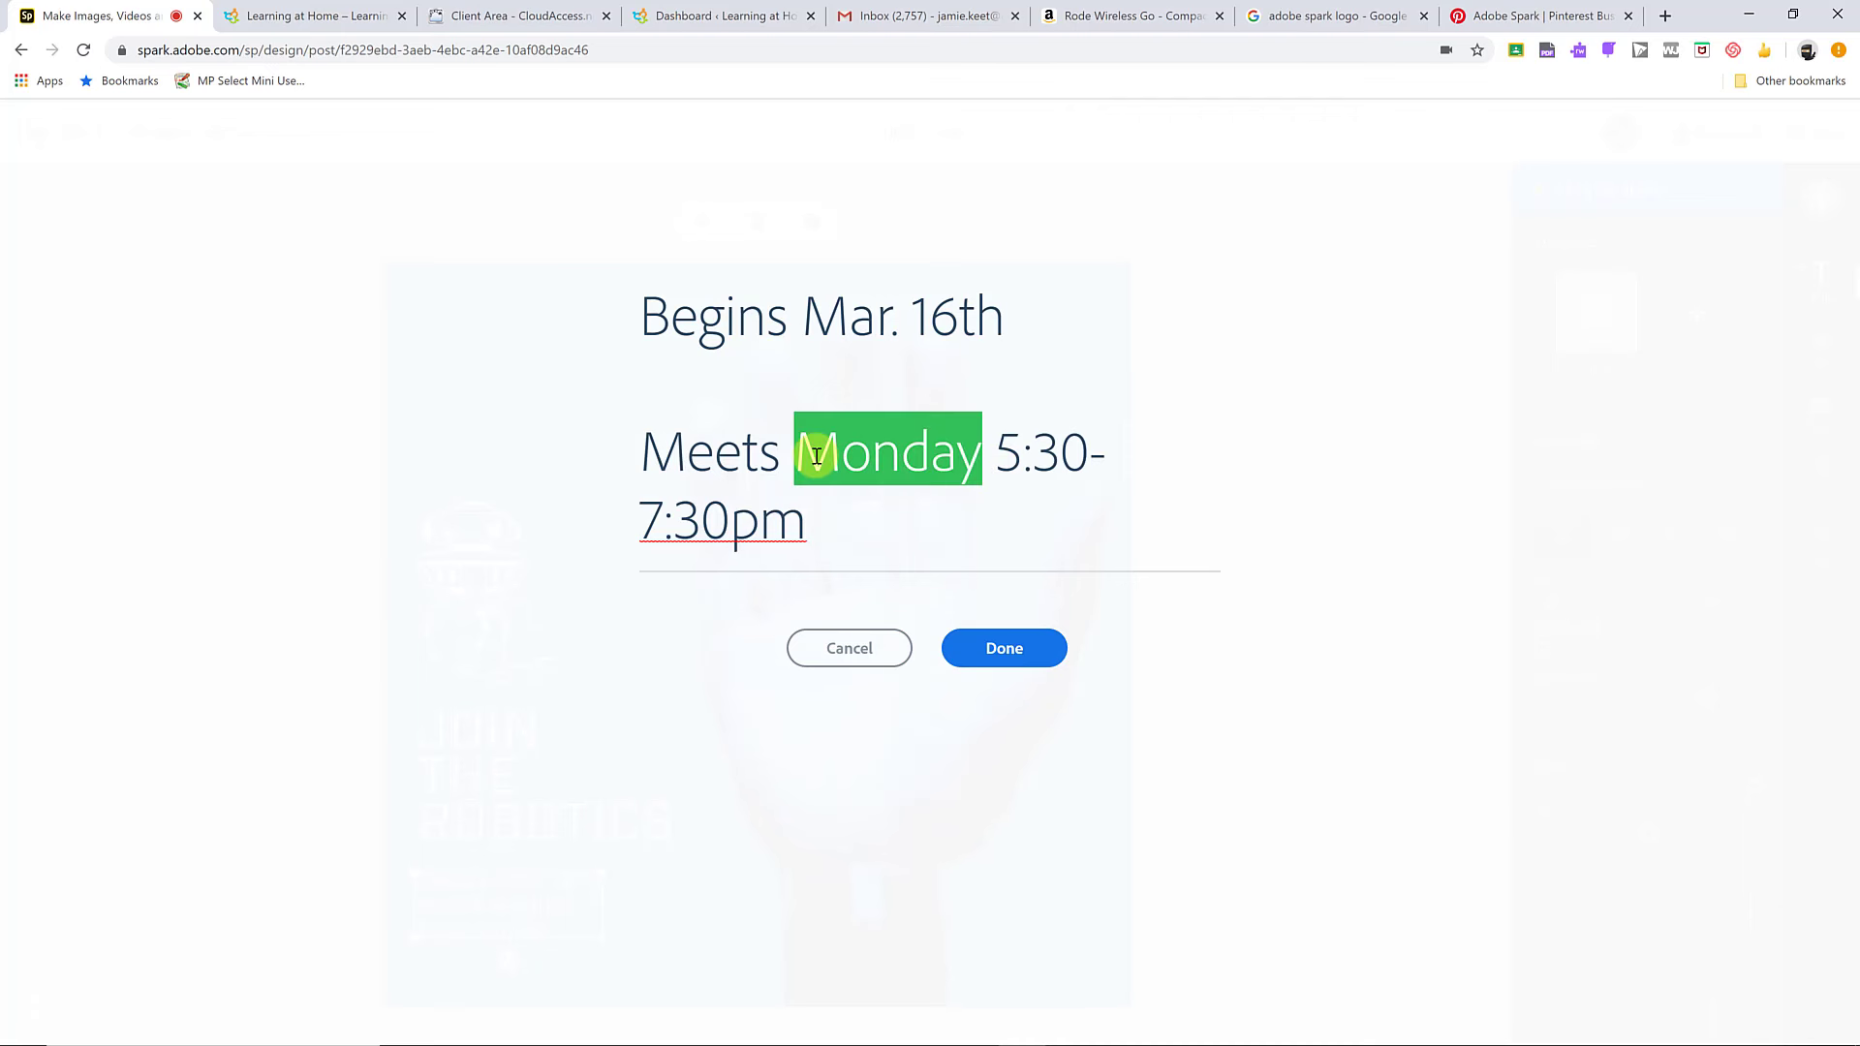
type("Tudesday")
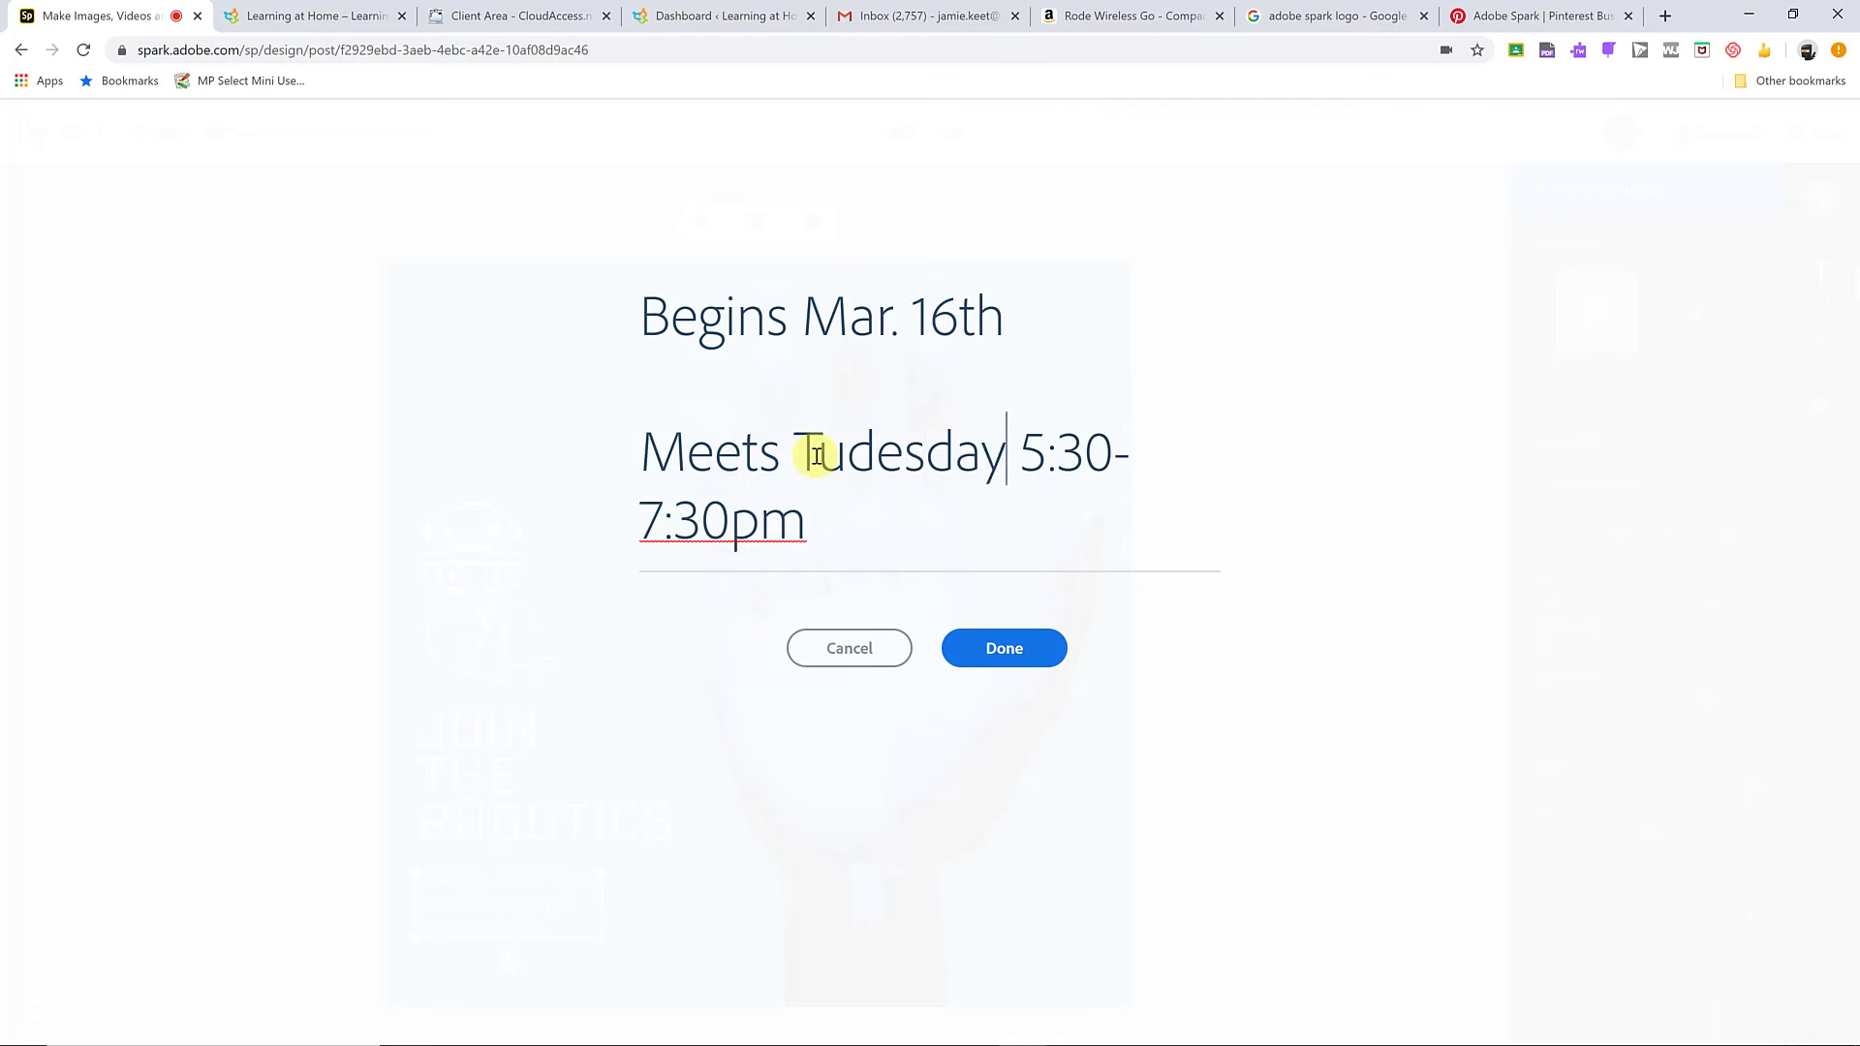
left_click(969, 649)
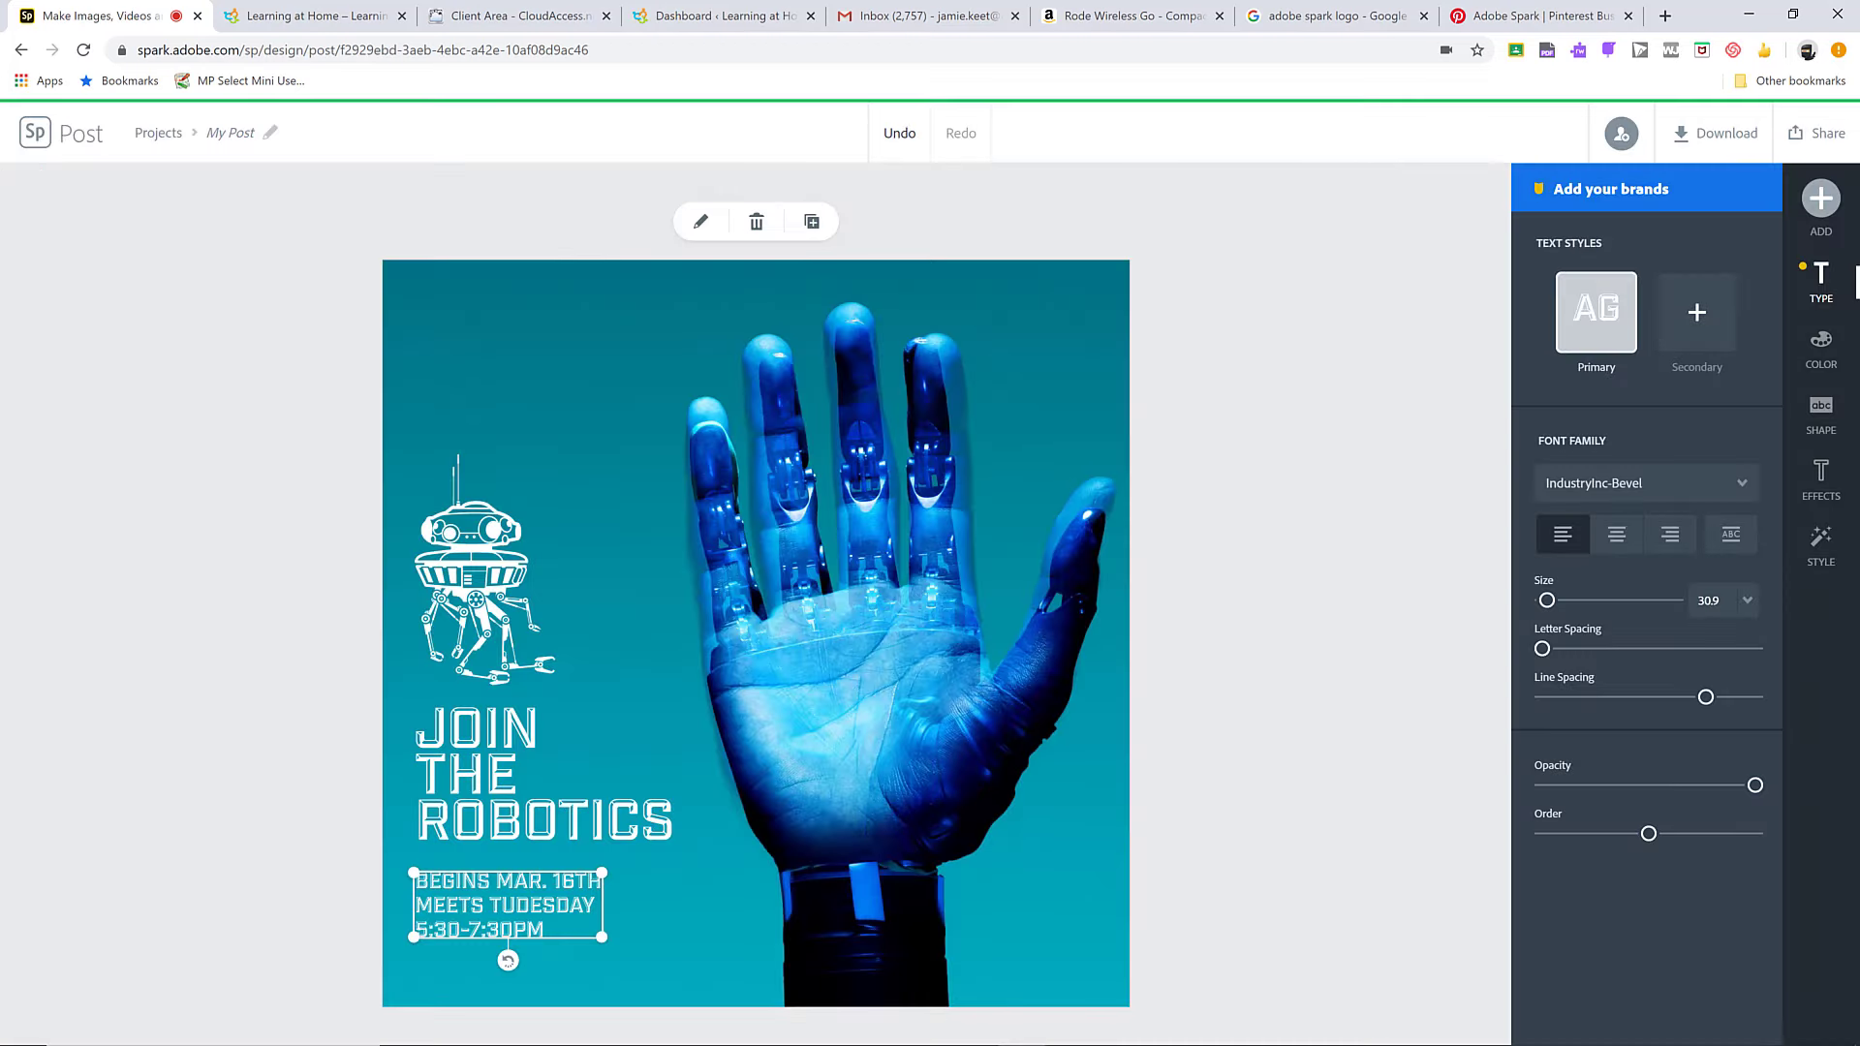
Step: Set the font of the meeting details text to Bebas Neue Regular
left_click(544, 903)
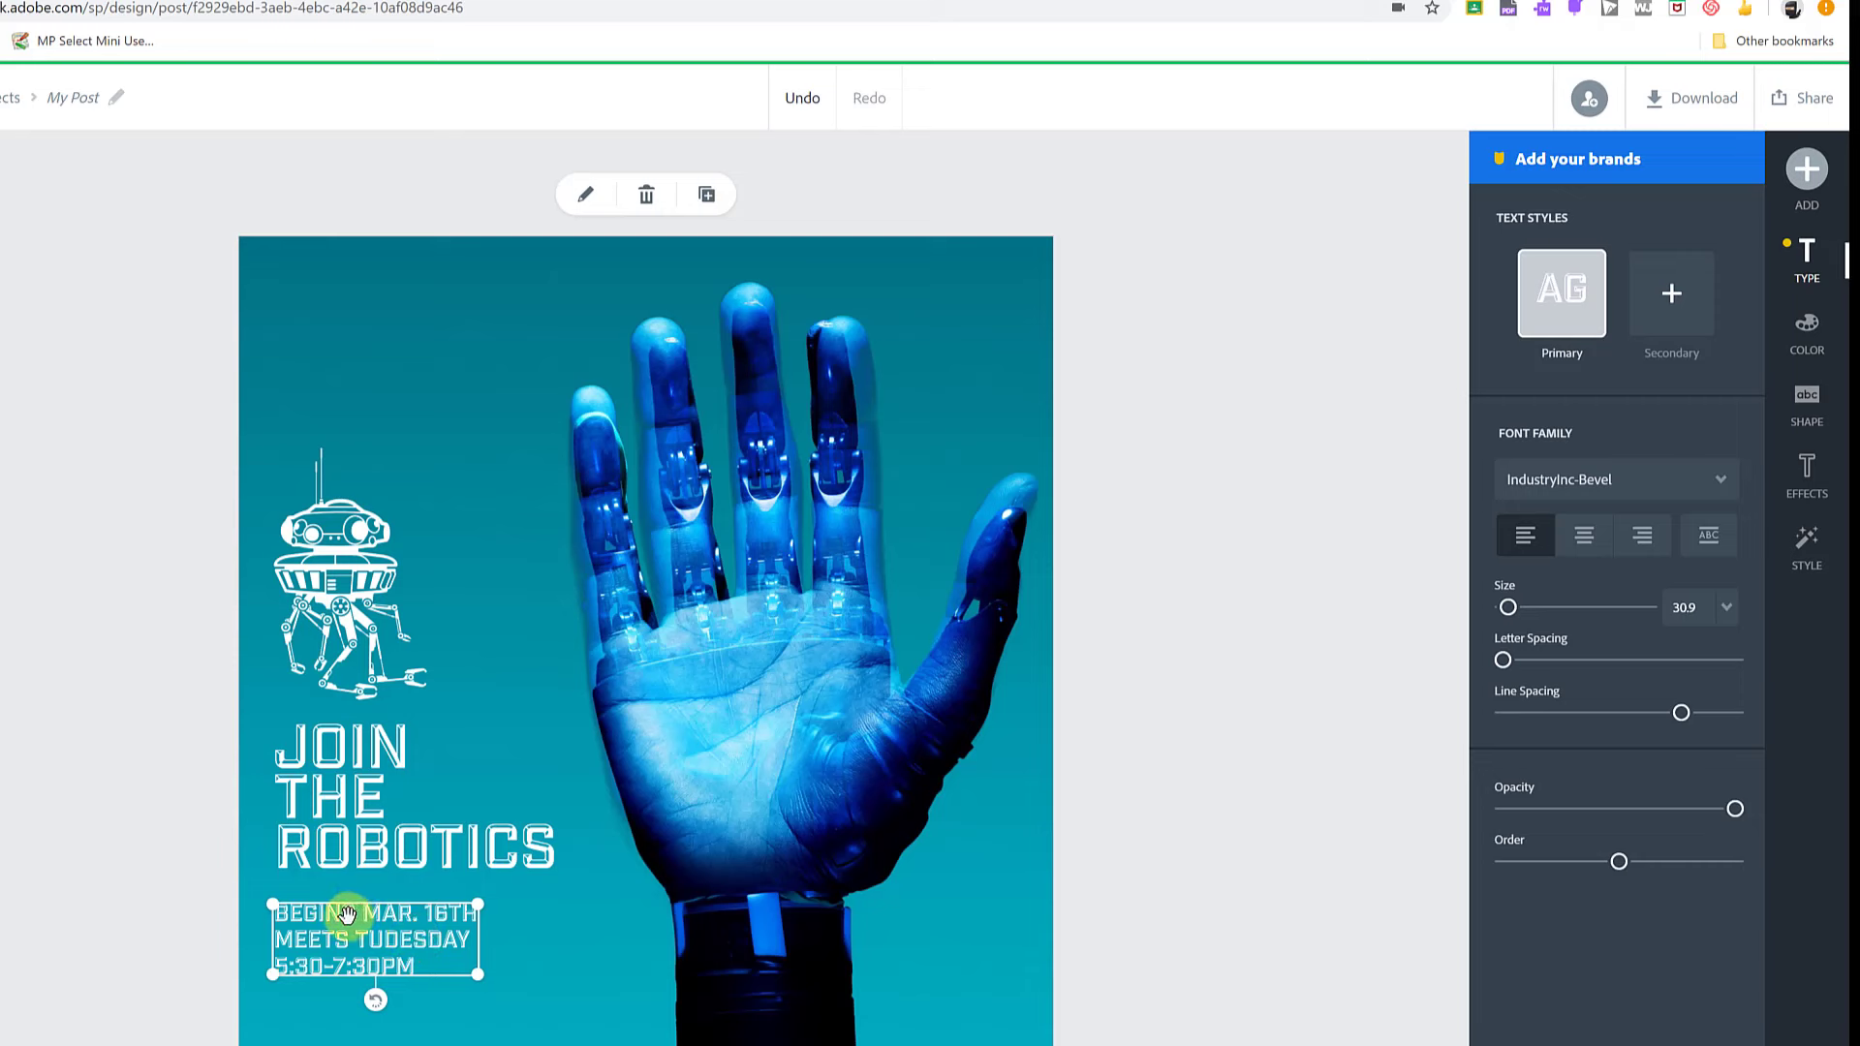
left_click(1716, 484)
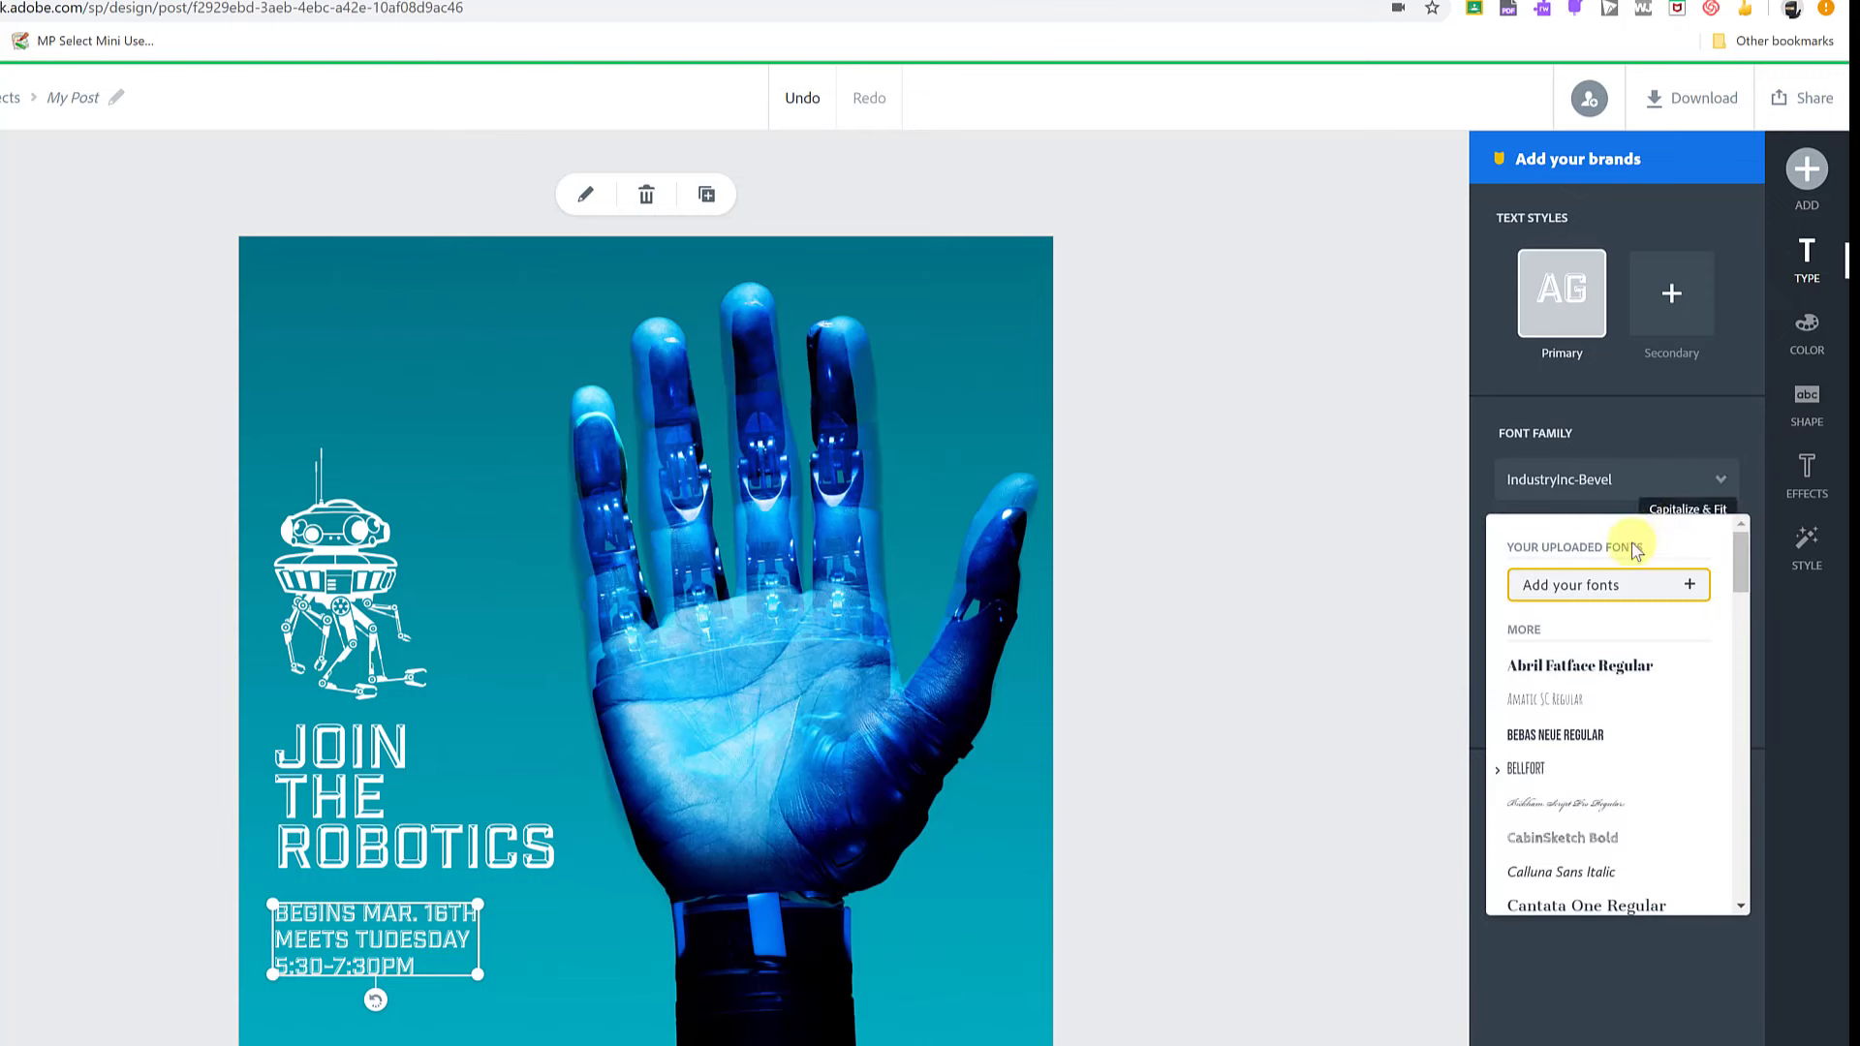
left_click(1577, 739)
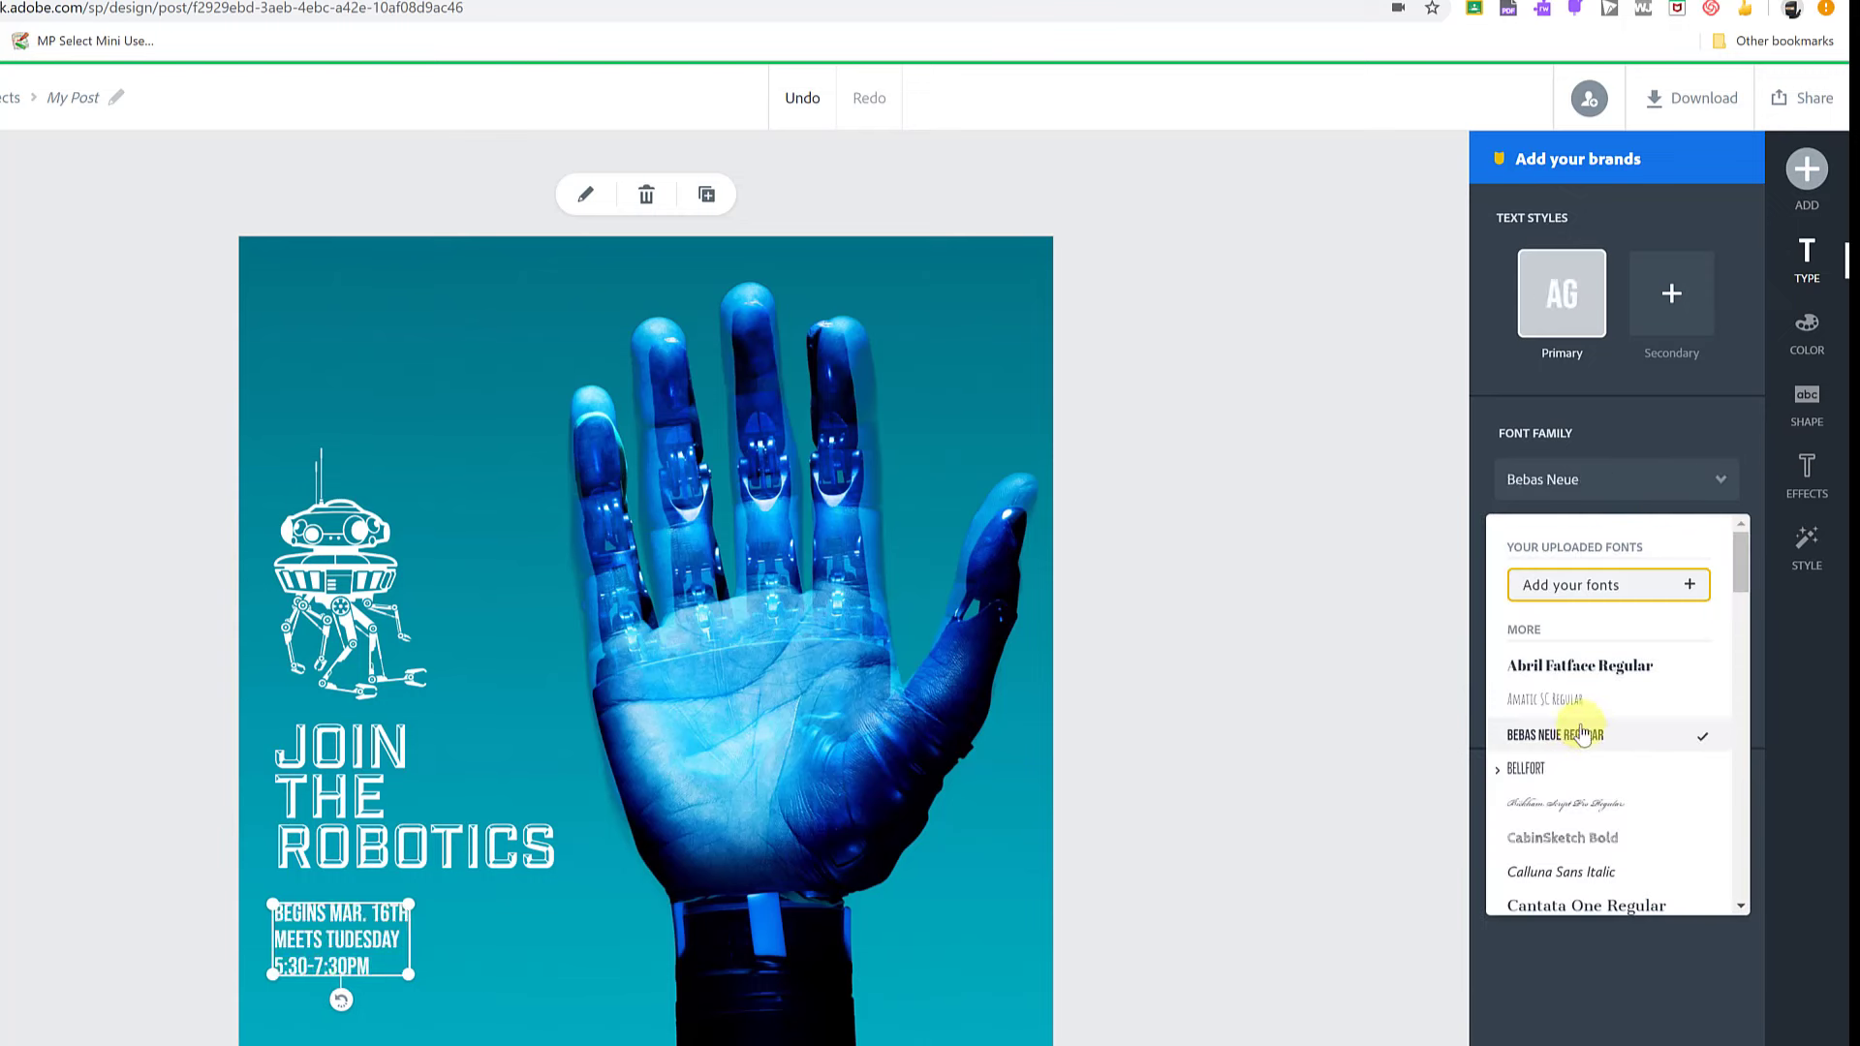
left_click(392, 838)
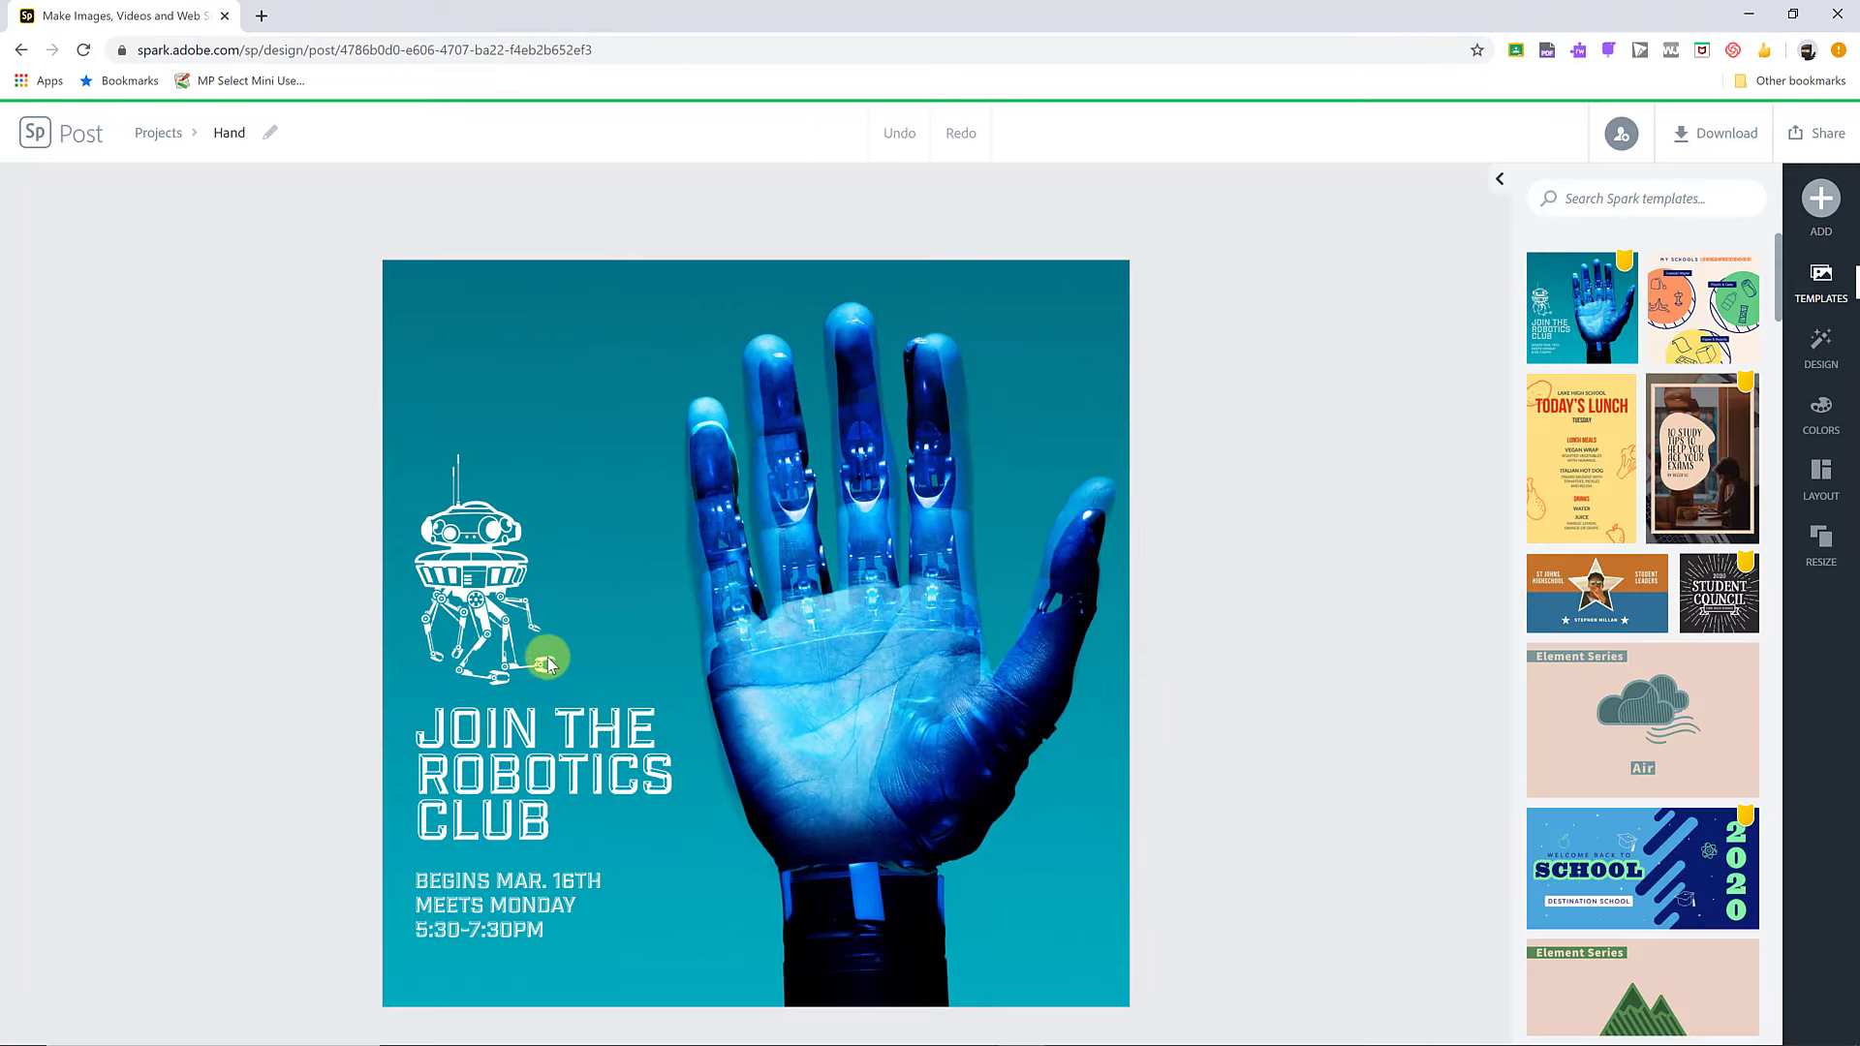
Step: Enlarge the robot icon slightly, tilt it clockwise and place it higher above the heading
left_click(489, 579)
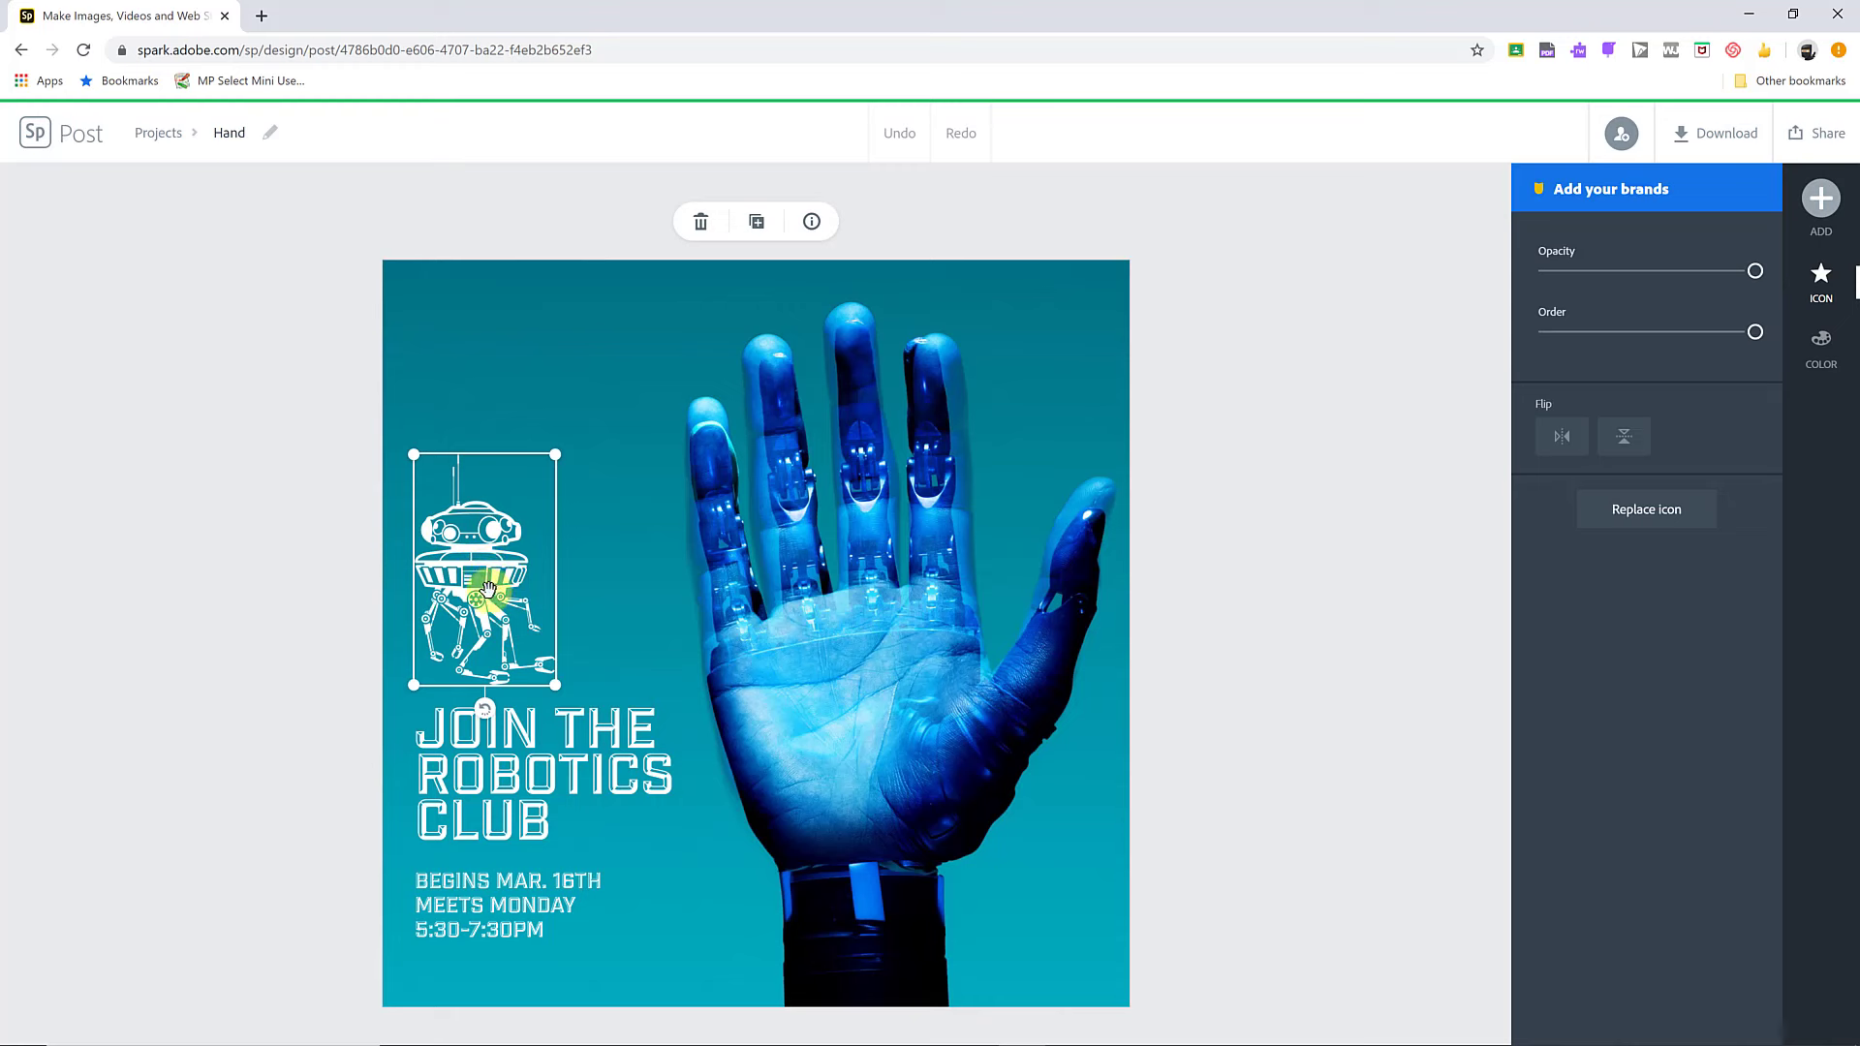
mouse_move(506, 579)
left_mouse_down()
mouse_move(578, 522)
mouse_move(607, 398)
mouse_move(541, 440)
mouse_move(551, 548)
mouse_move(613, 626)
mouse_move(510, 652)
mouse_move(427, 606)
mouse_move(506, 623)
mouse_move(585, 590)
mouse_move(577, 490)
mouse_move(607, 521)
mouse_move(503, 602)
mouse_move(514, 614)
left_mouse_up()
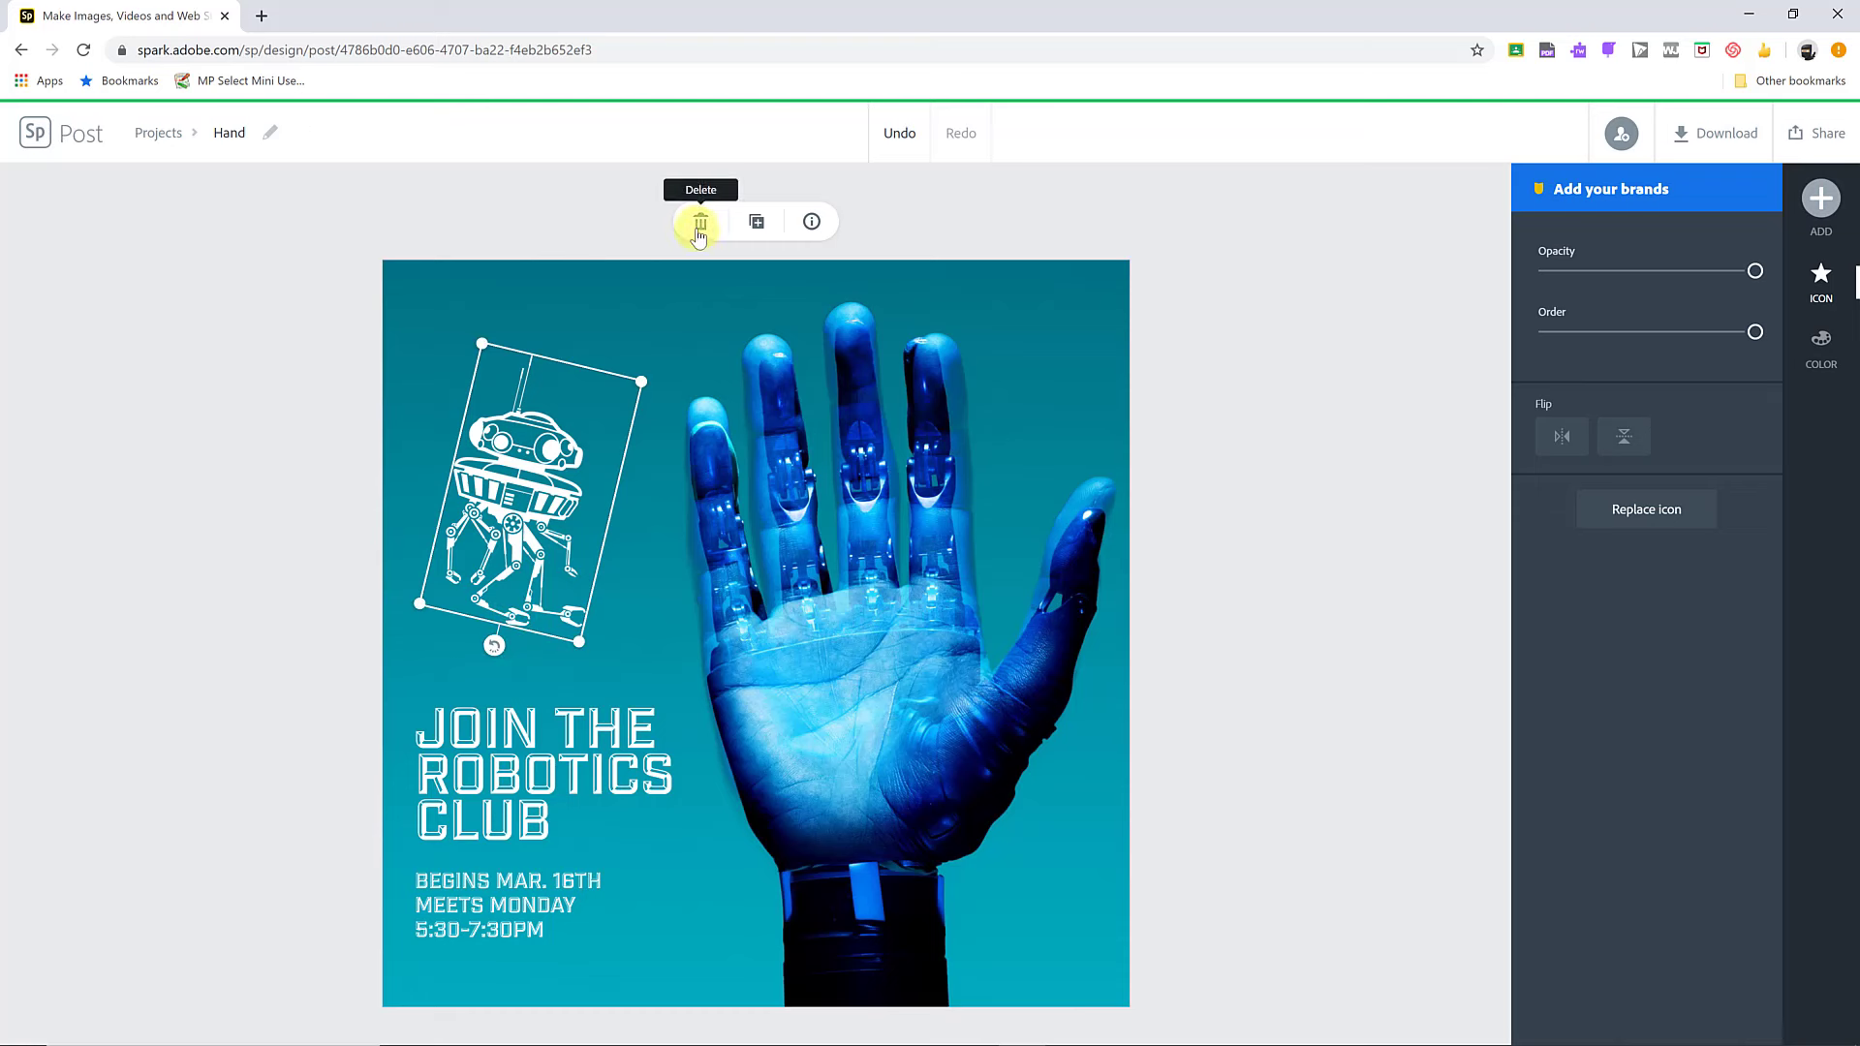
Step: Place a duplicate of the robot icon beside the original and delete that duplicate
left_click(760, 224)
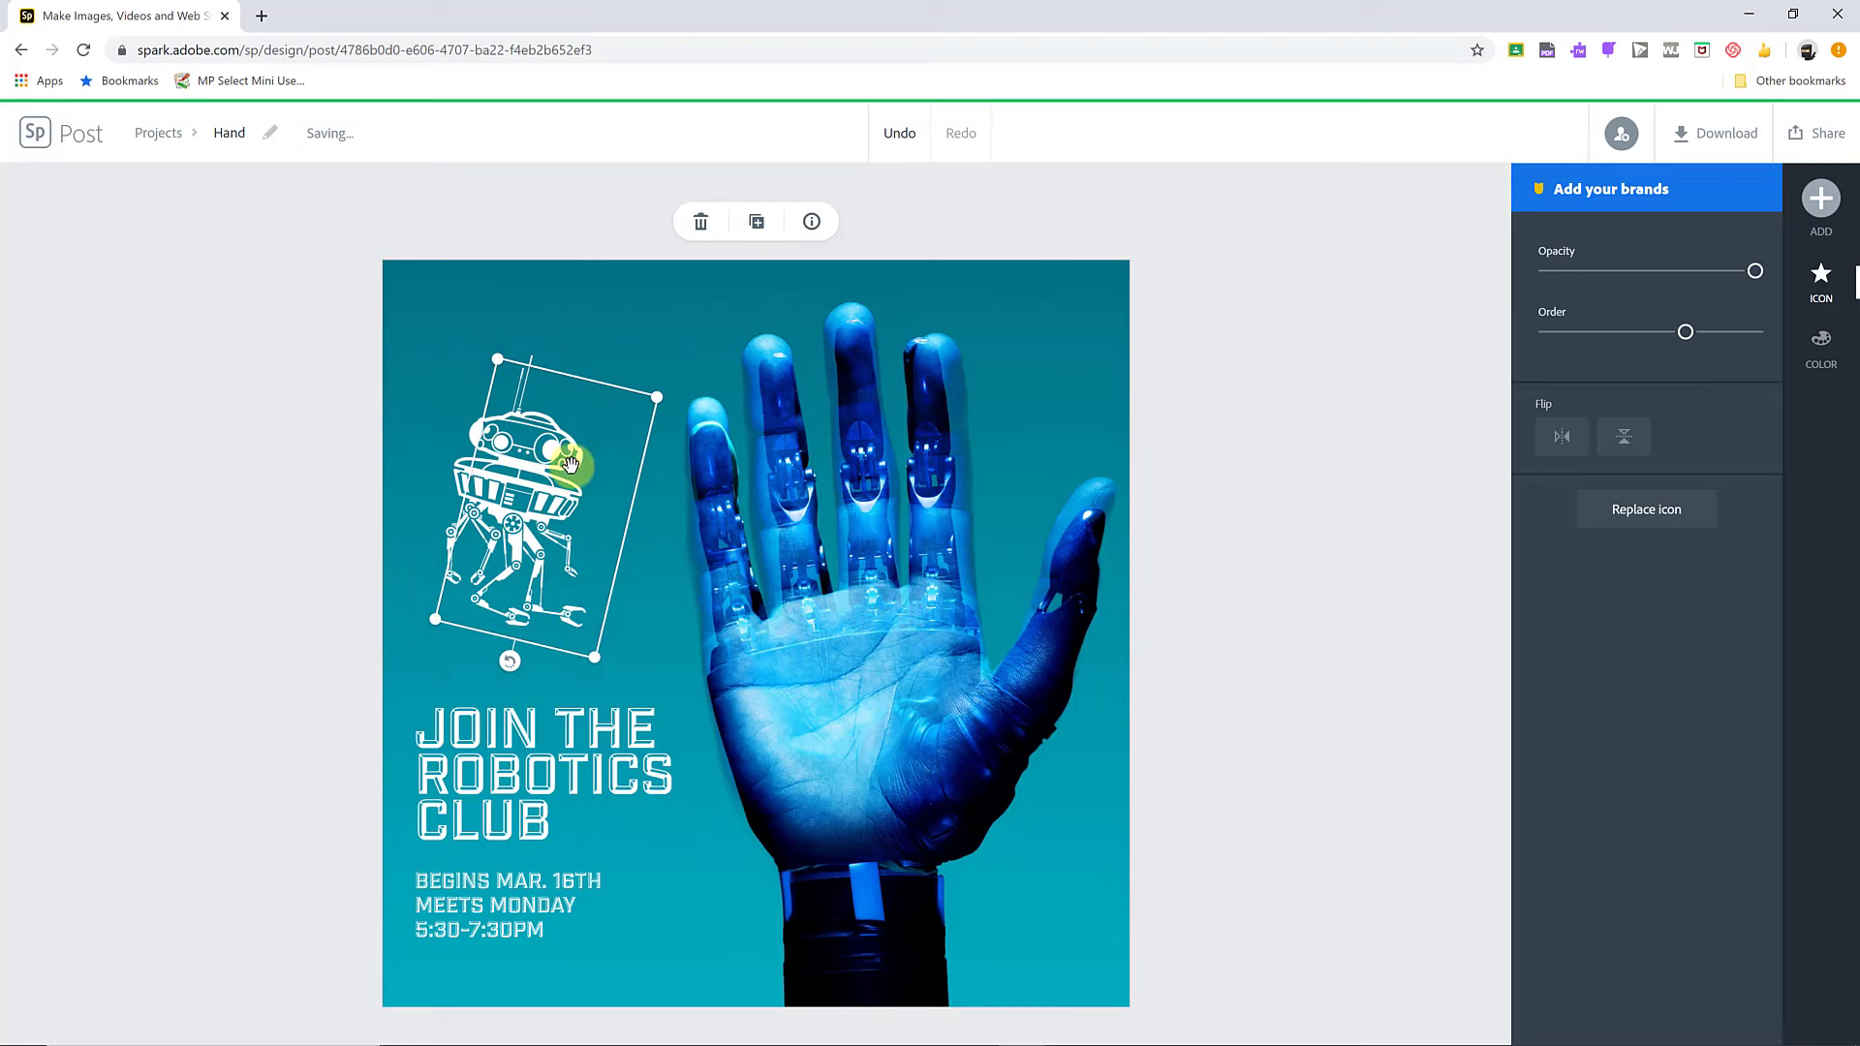
left_click_drag(540, 498, 628, 526)
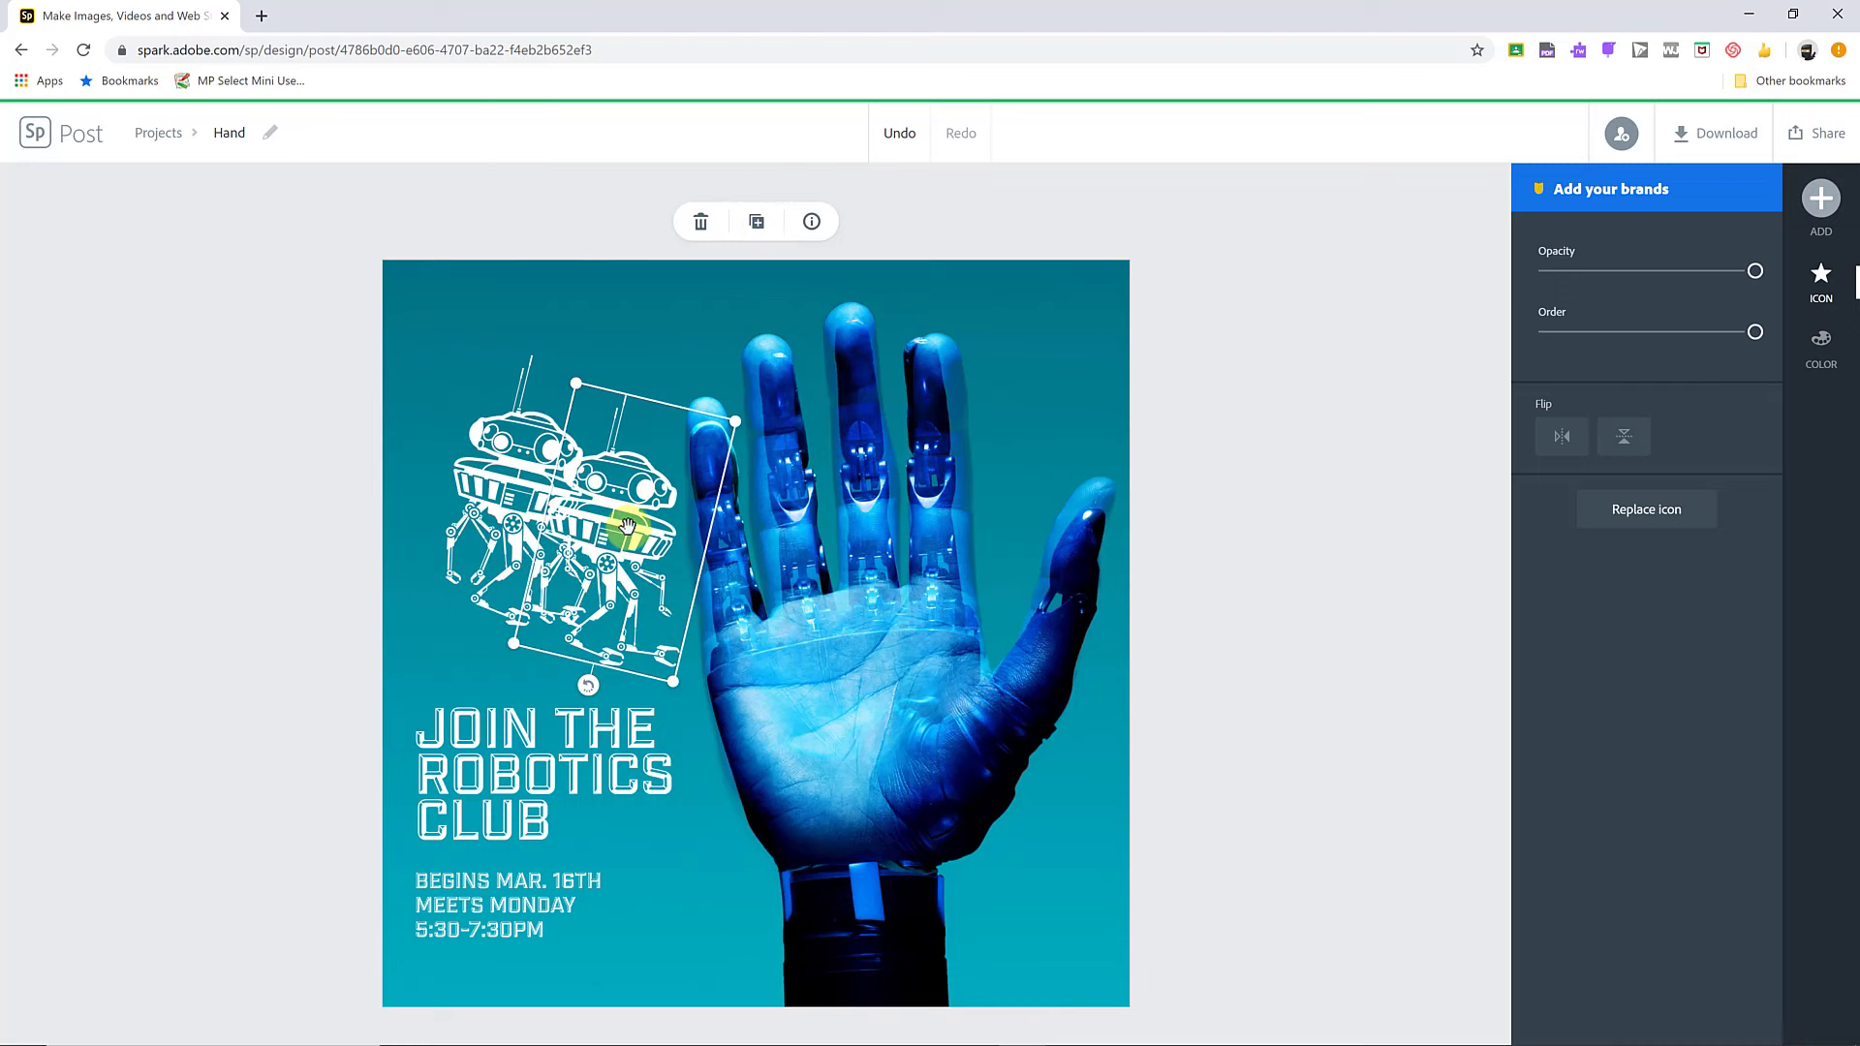
left_click(699, 221)
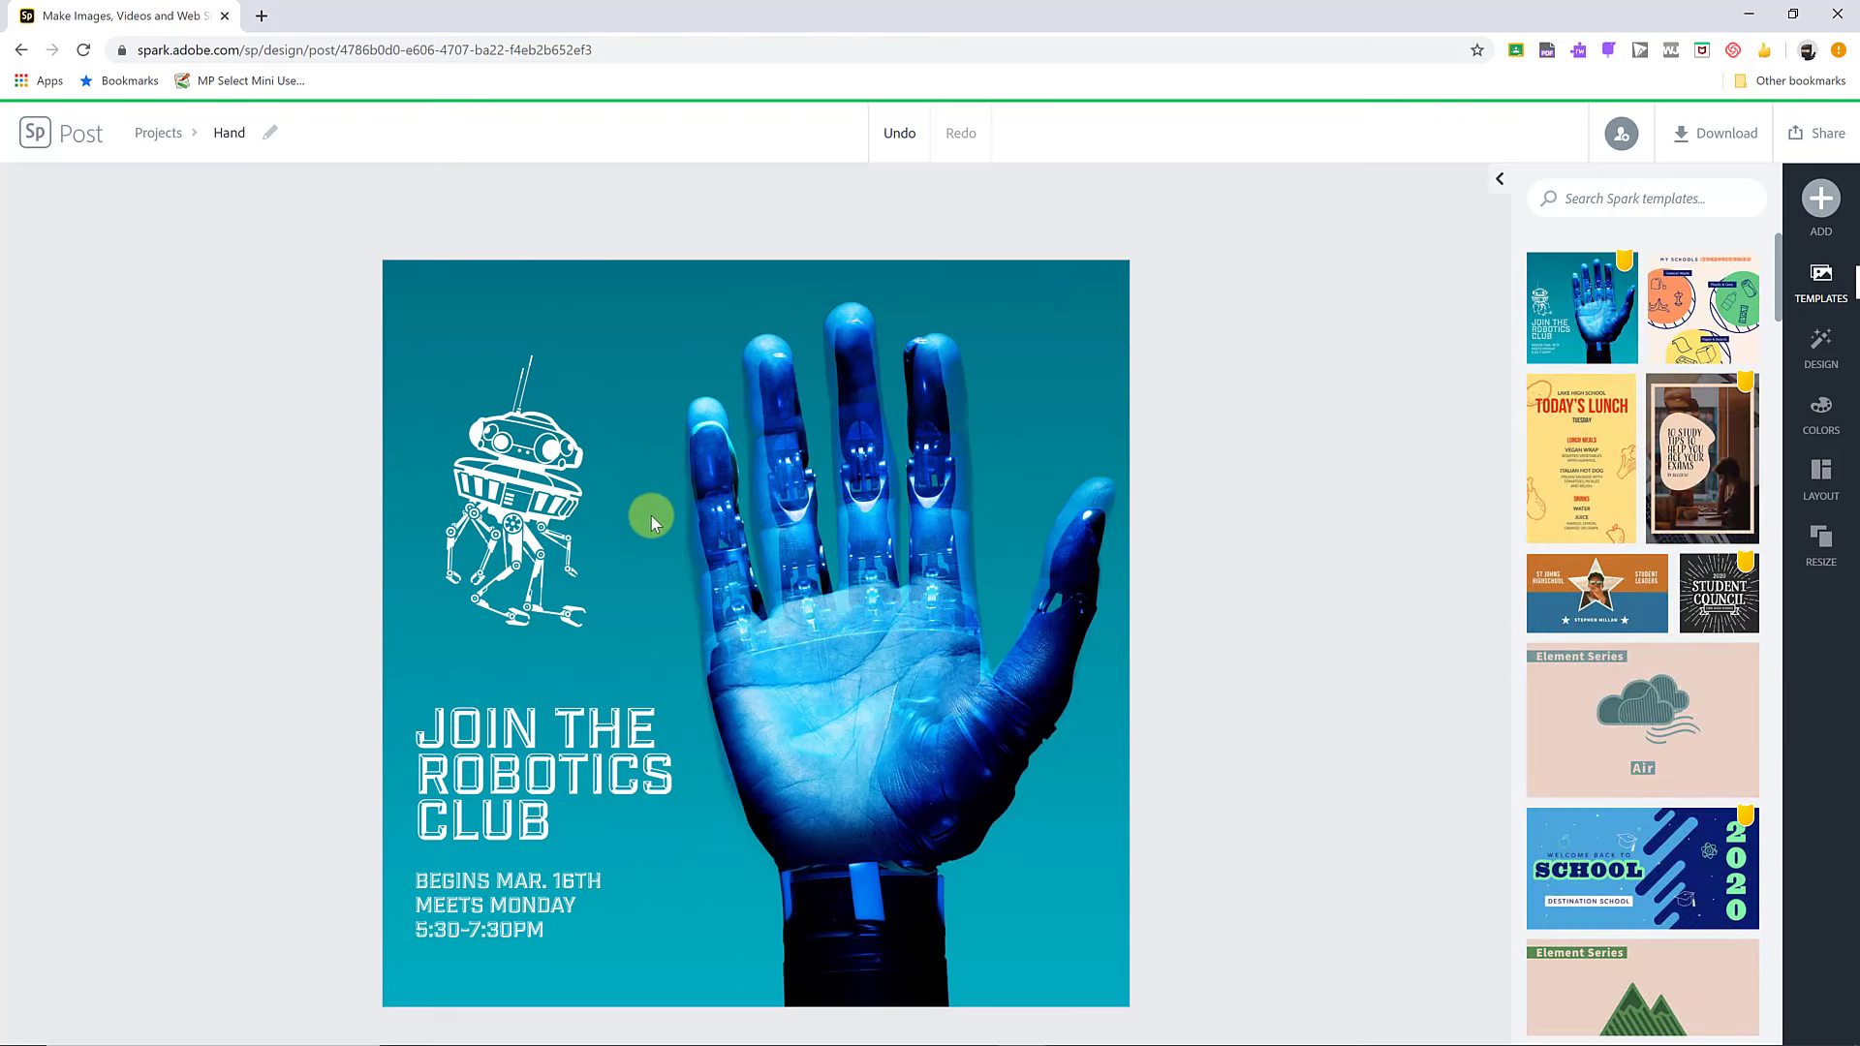
Step: Scale the "Join the Robotics Club" heading very slightly, tilt it clockwise and place it a little higher
left_click(603, 767)
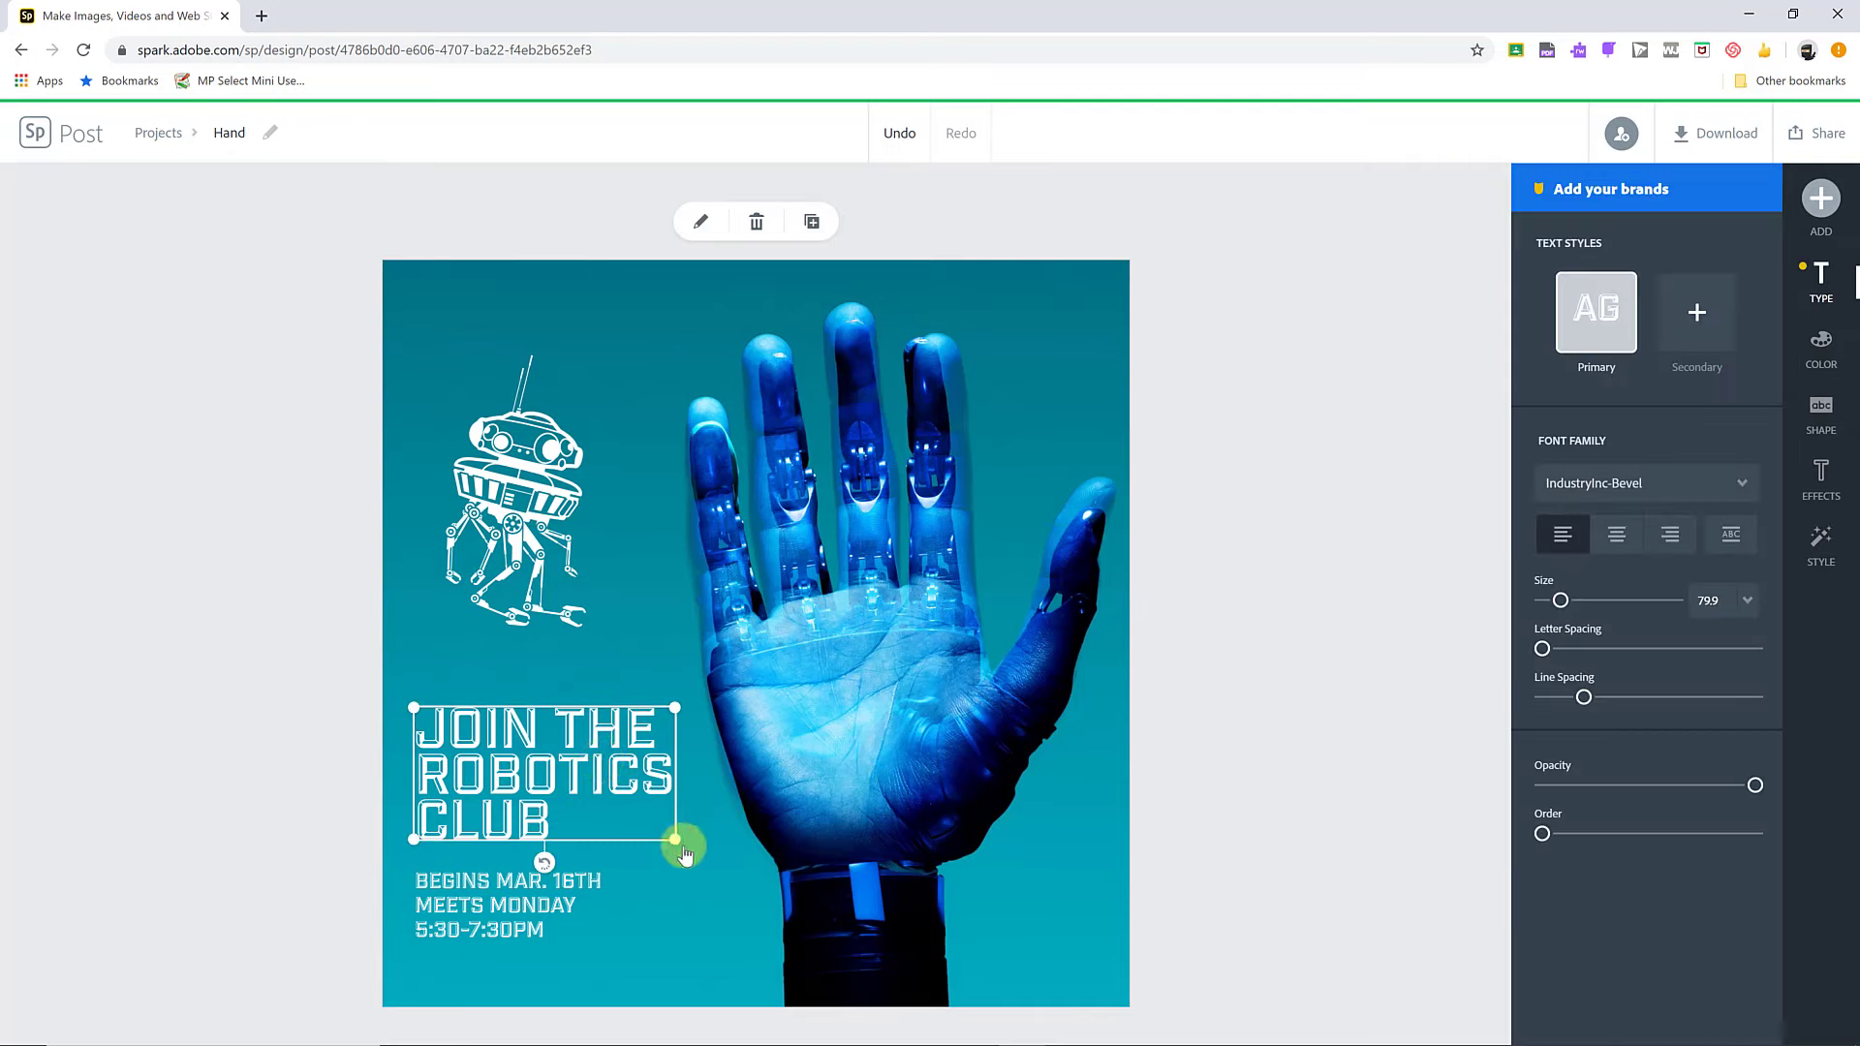
mouse_move(678, 848)
left_mouse_down()
mouse_move(616, 780)
mouse_move(730, 851)
mouse_move(688, 834)
left_mouse_up()
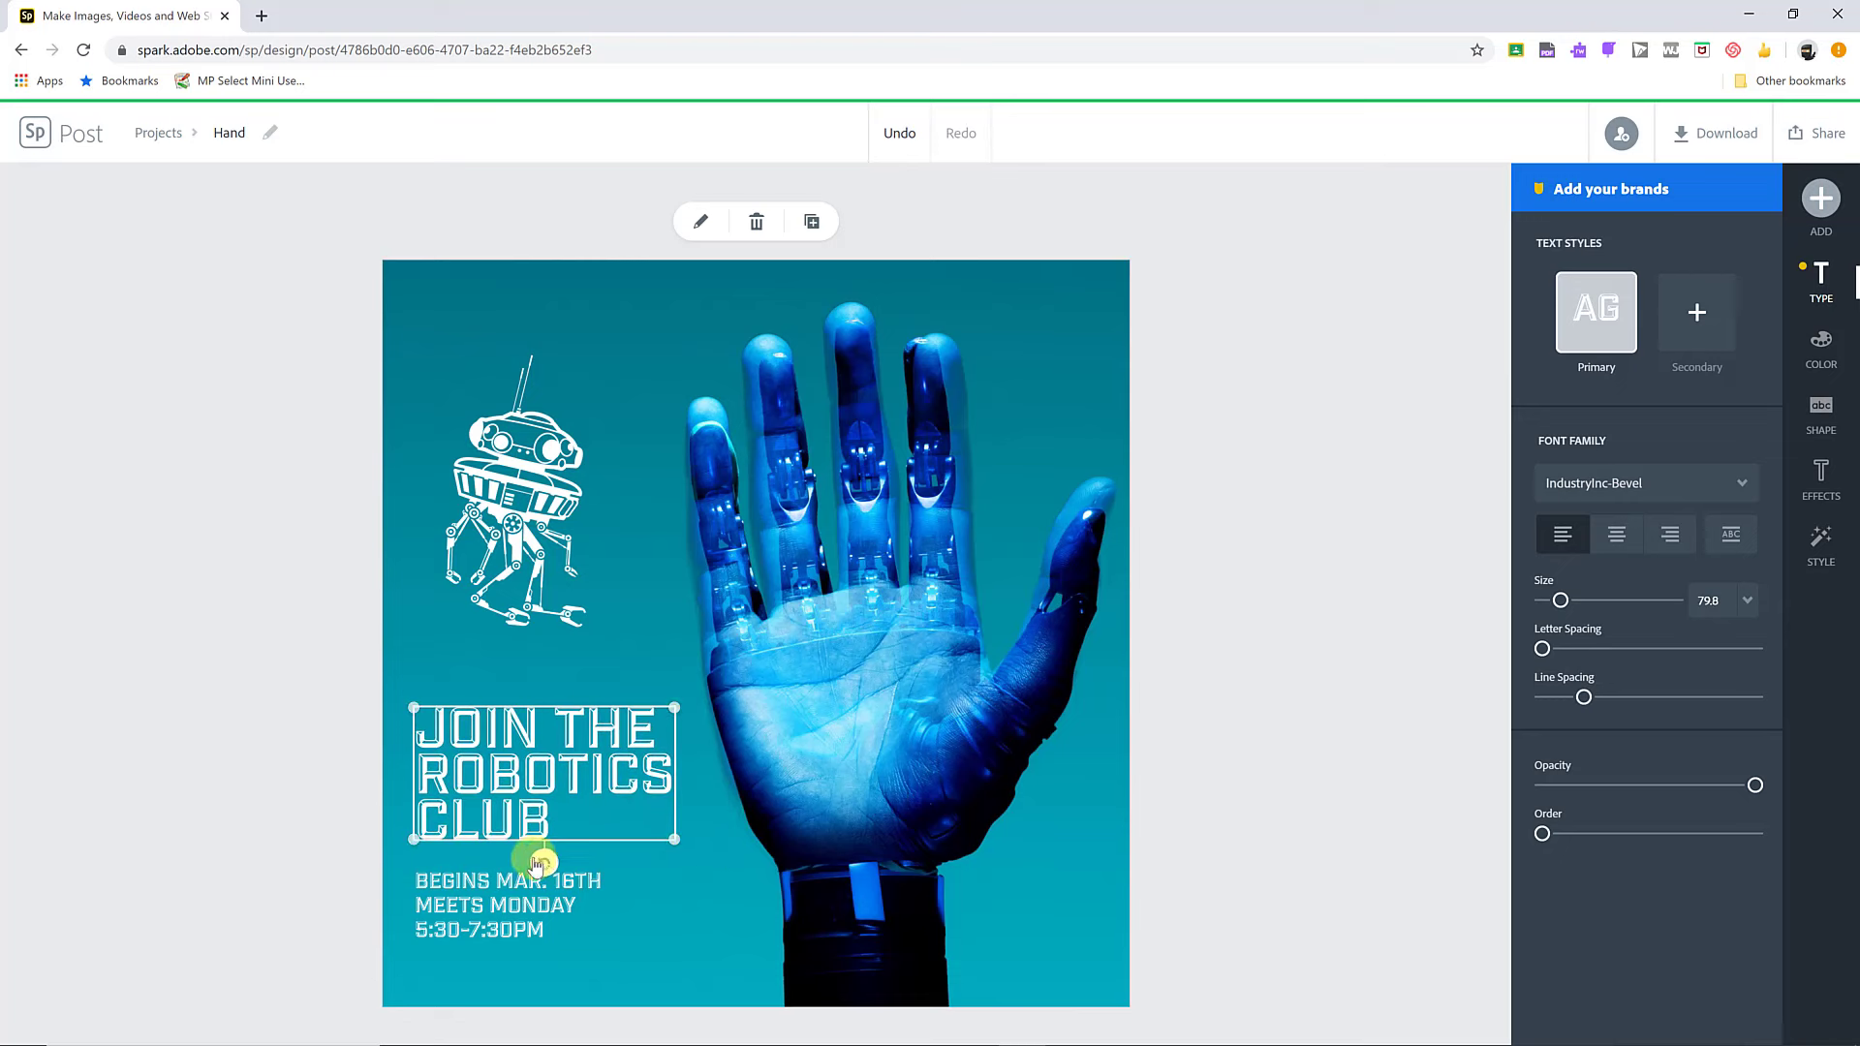
left_click_drag(532, 863, 552, 824)
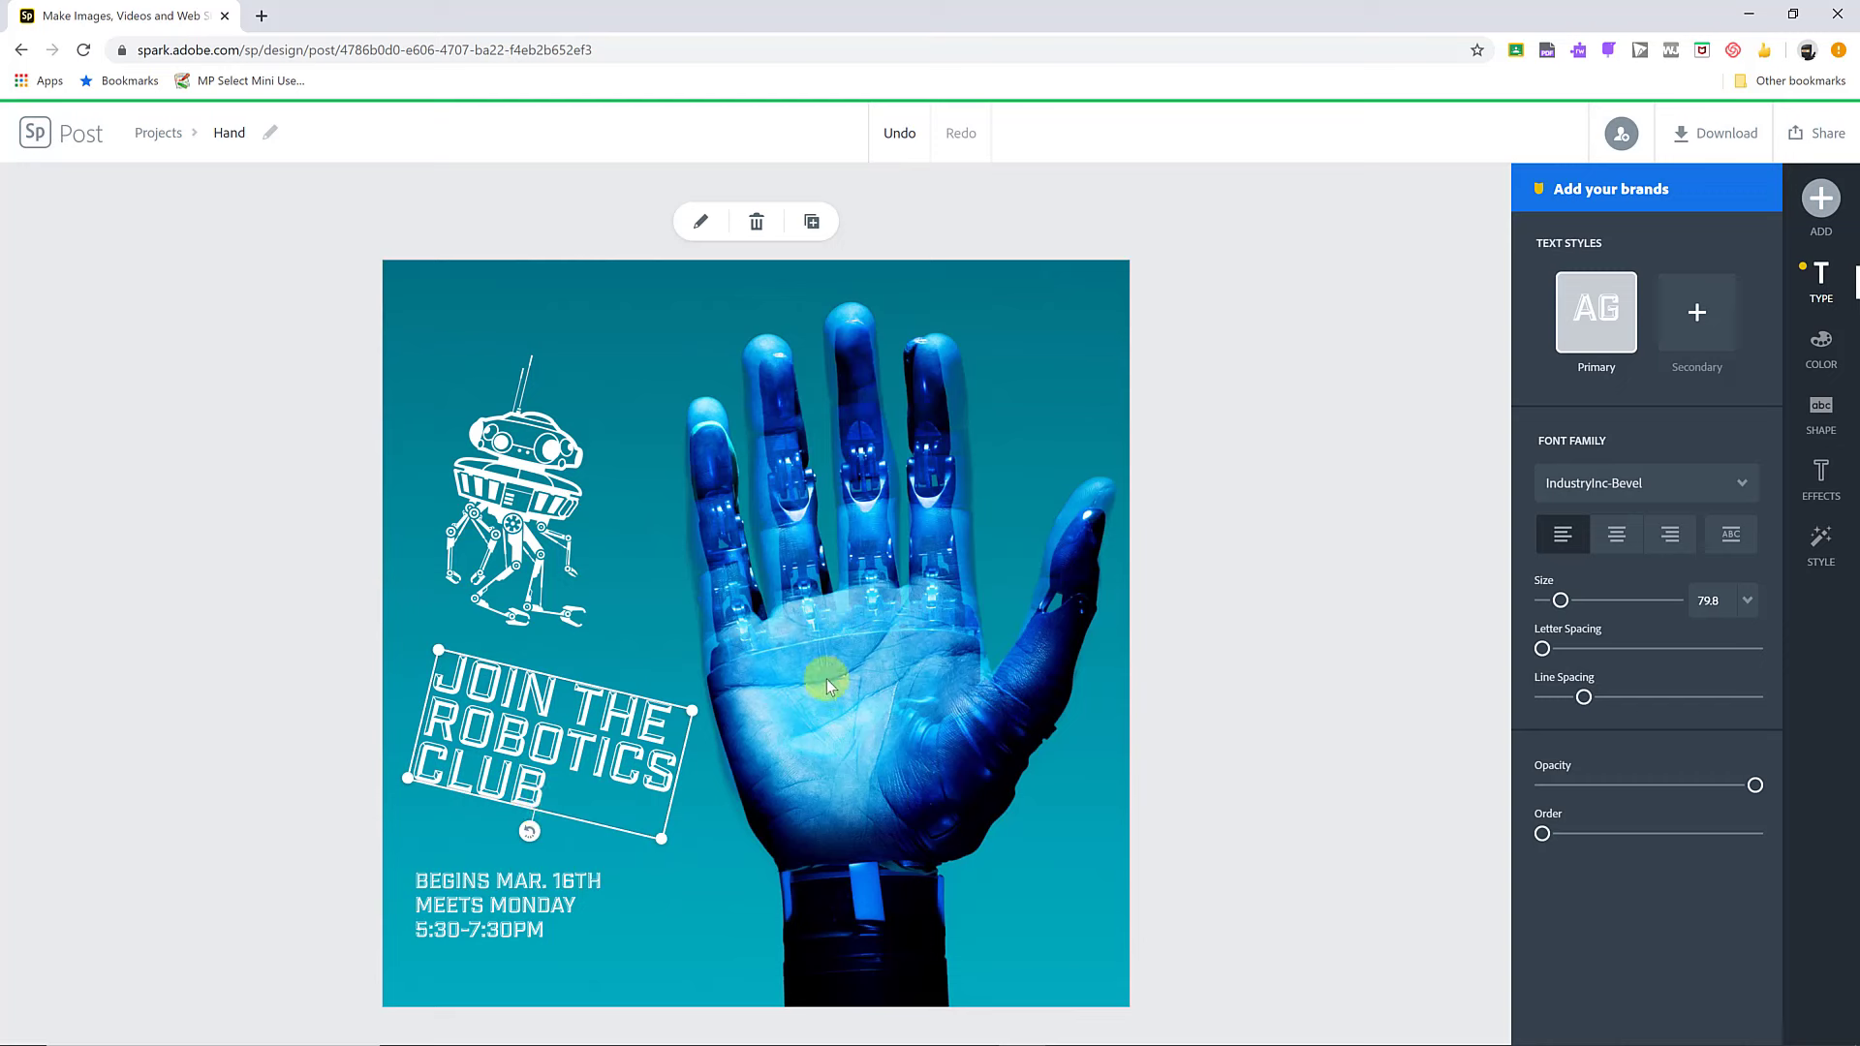
Step: Enlarge the background hand image, rotate it by about -35° and flip it horizontally
left_click(852, 690)
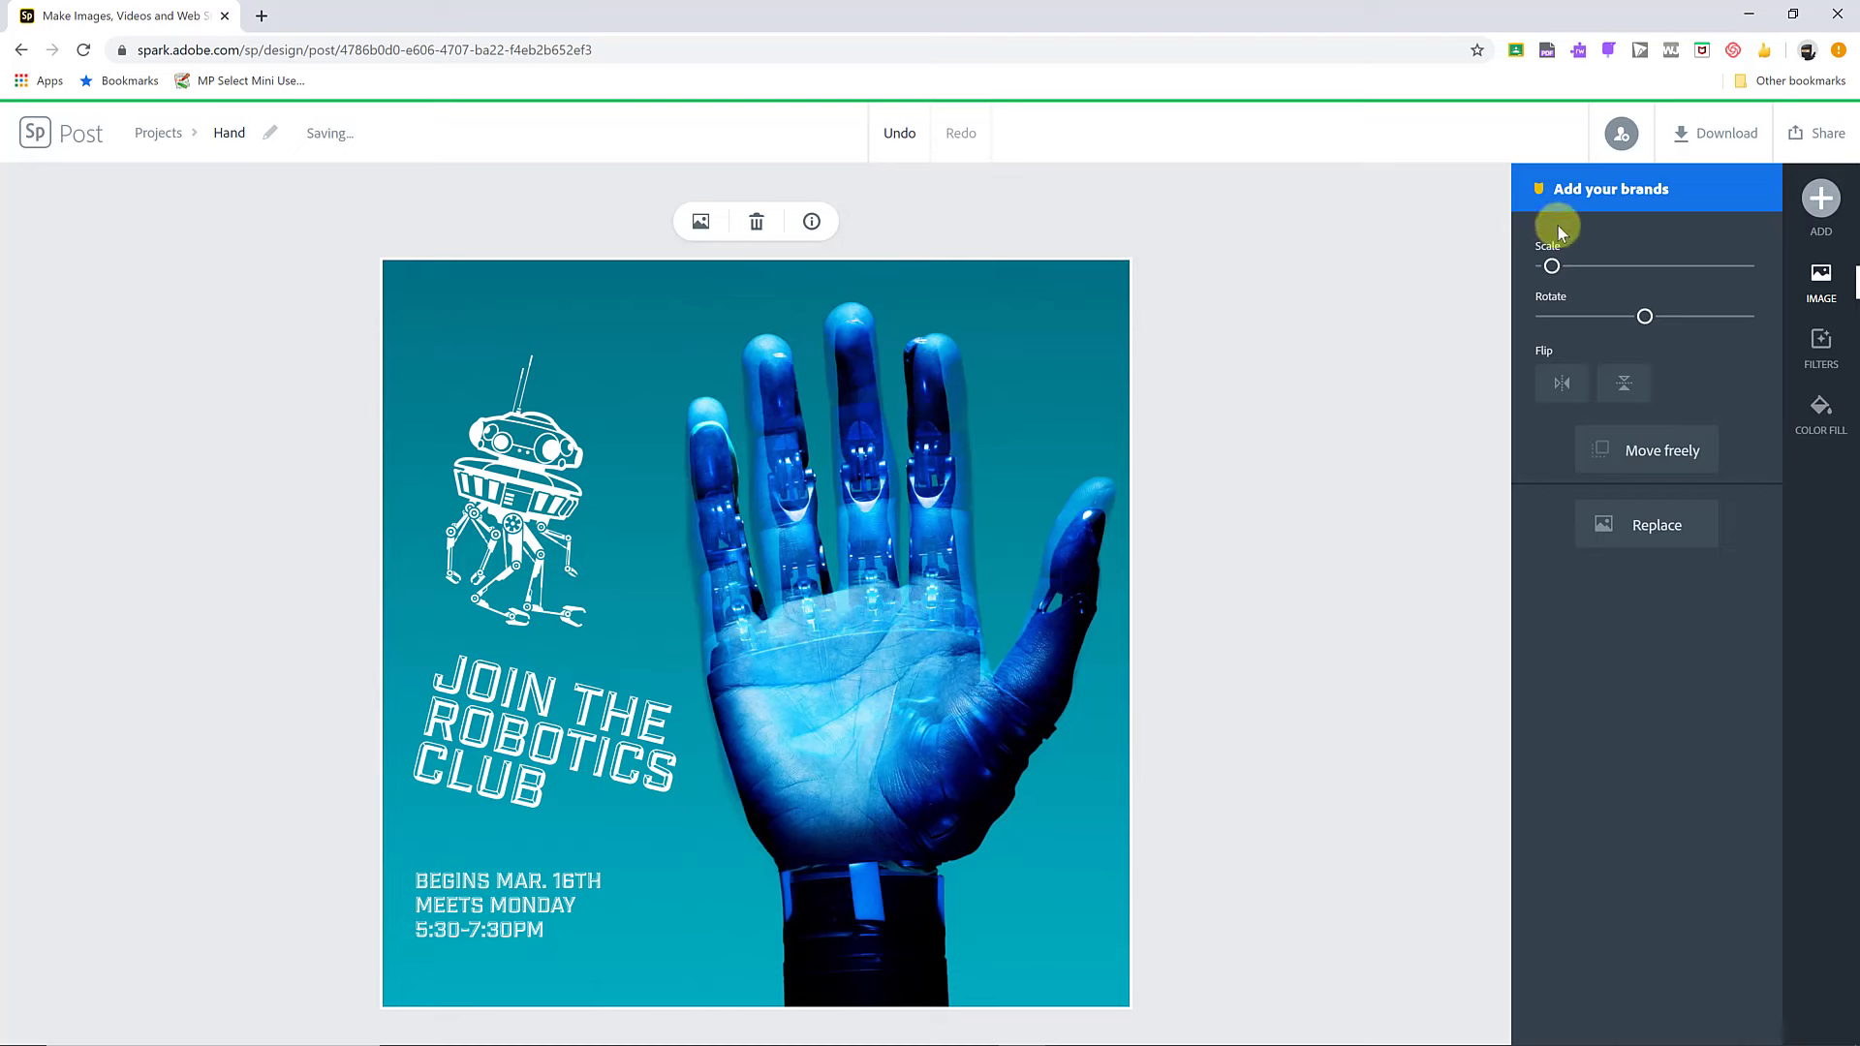
left_click_drag(1553, 274, 1627, 325)
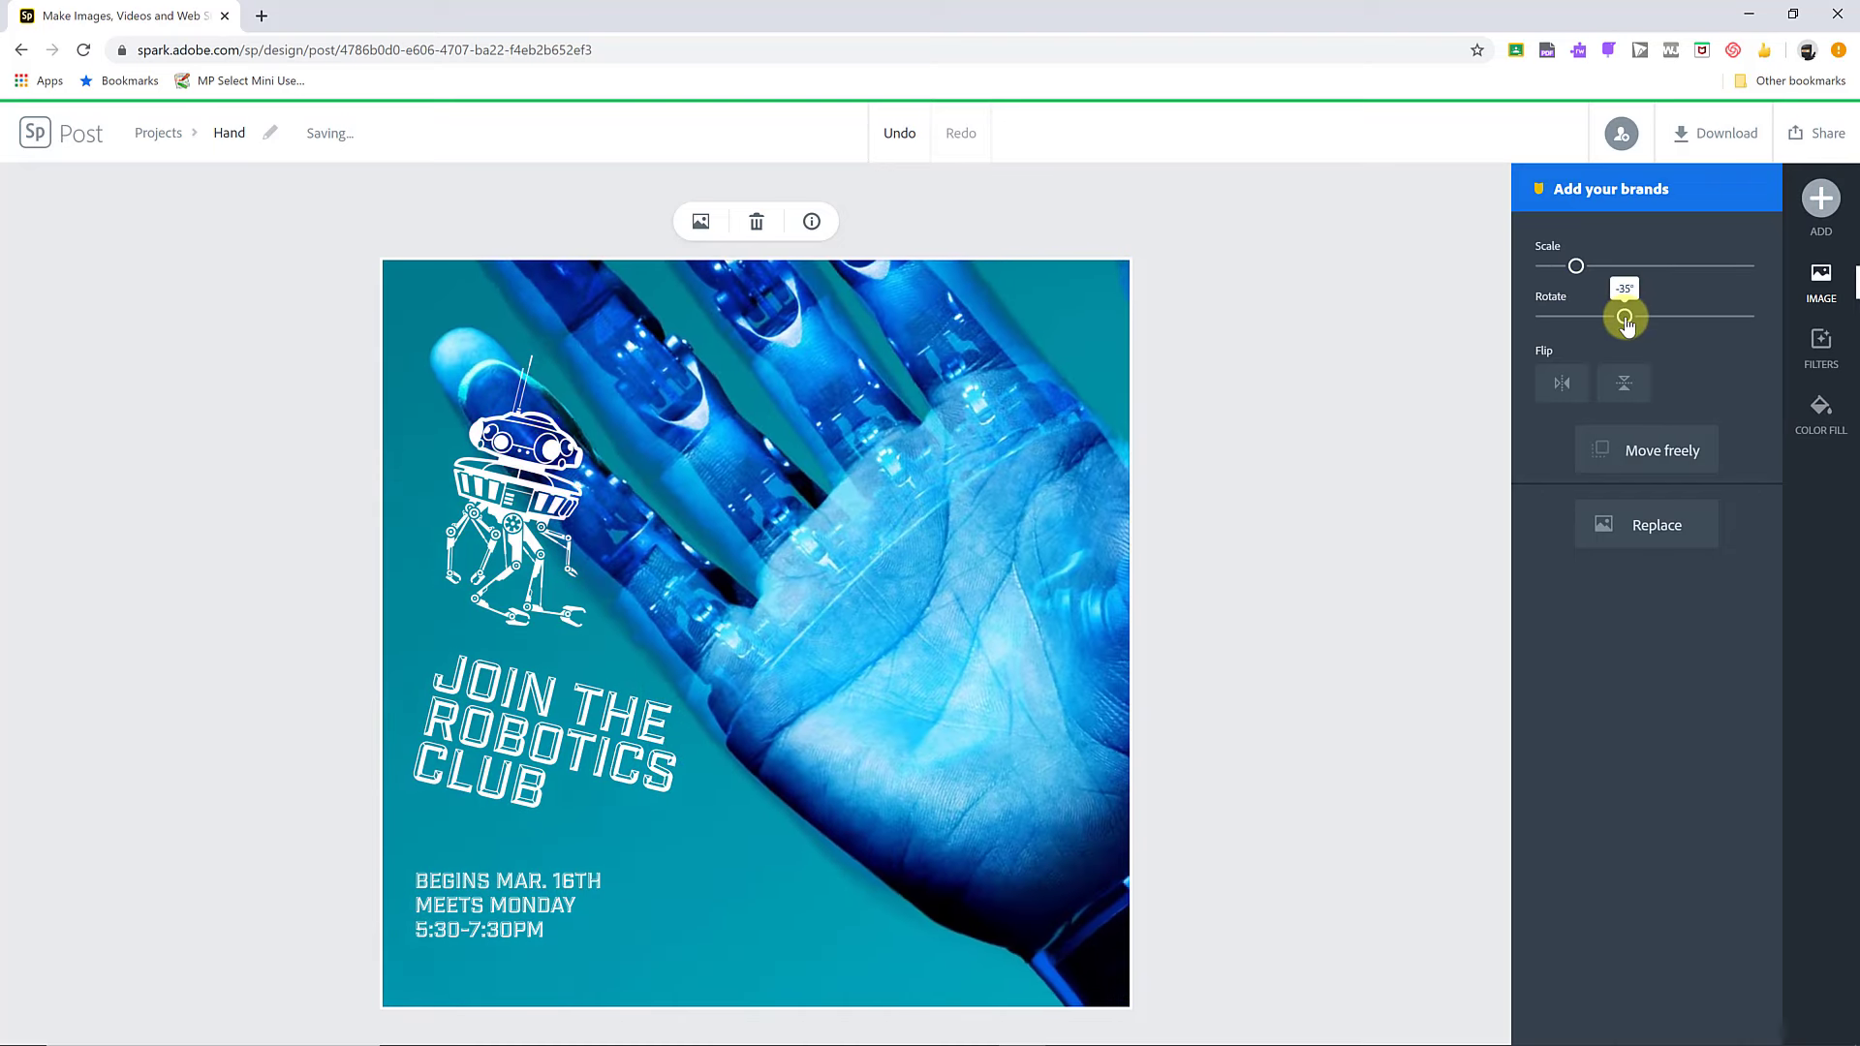
left_click(1560, 385)
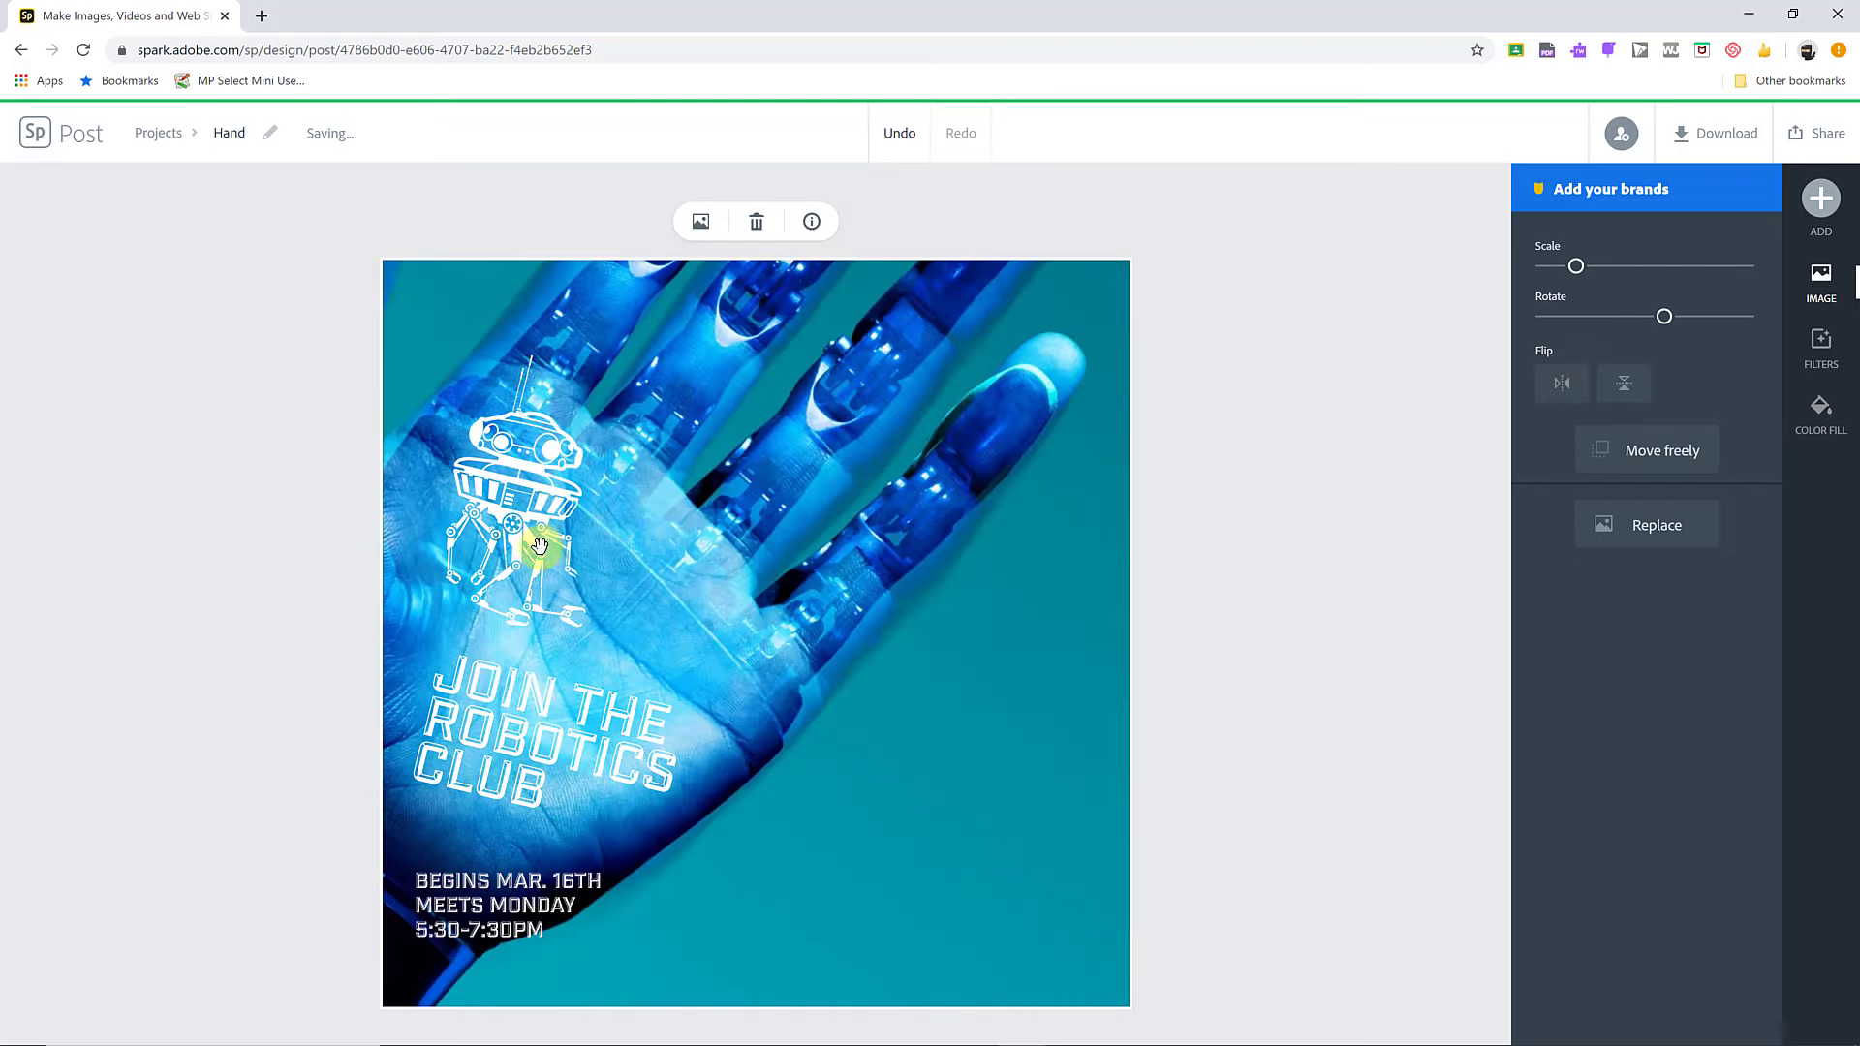
Step: Move the robot icon, the heading and the meeting details into the open teal area below the flipped hand
left_click_drag(531, 540, 1044, 685)
left_click_drag(719, 790, 1009, 846)
left_click_drag(569, 884, 783, 924)
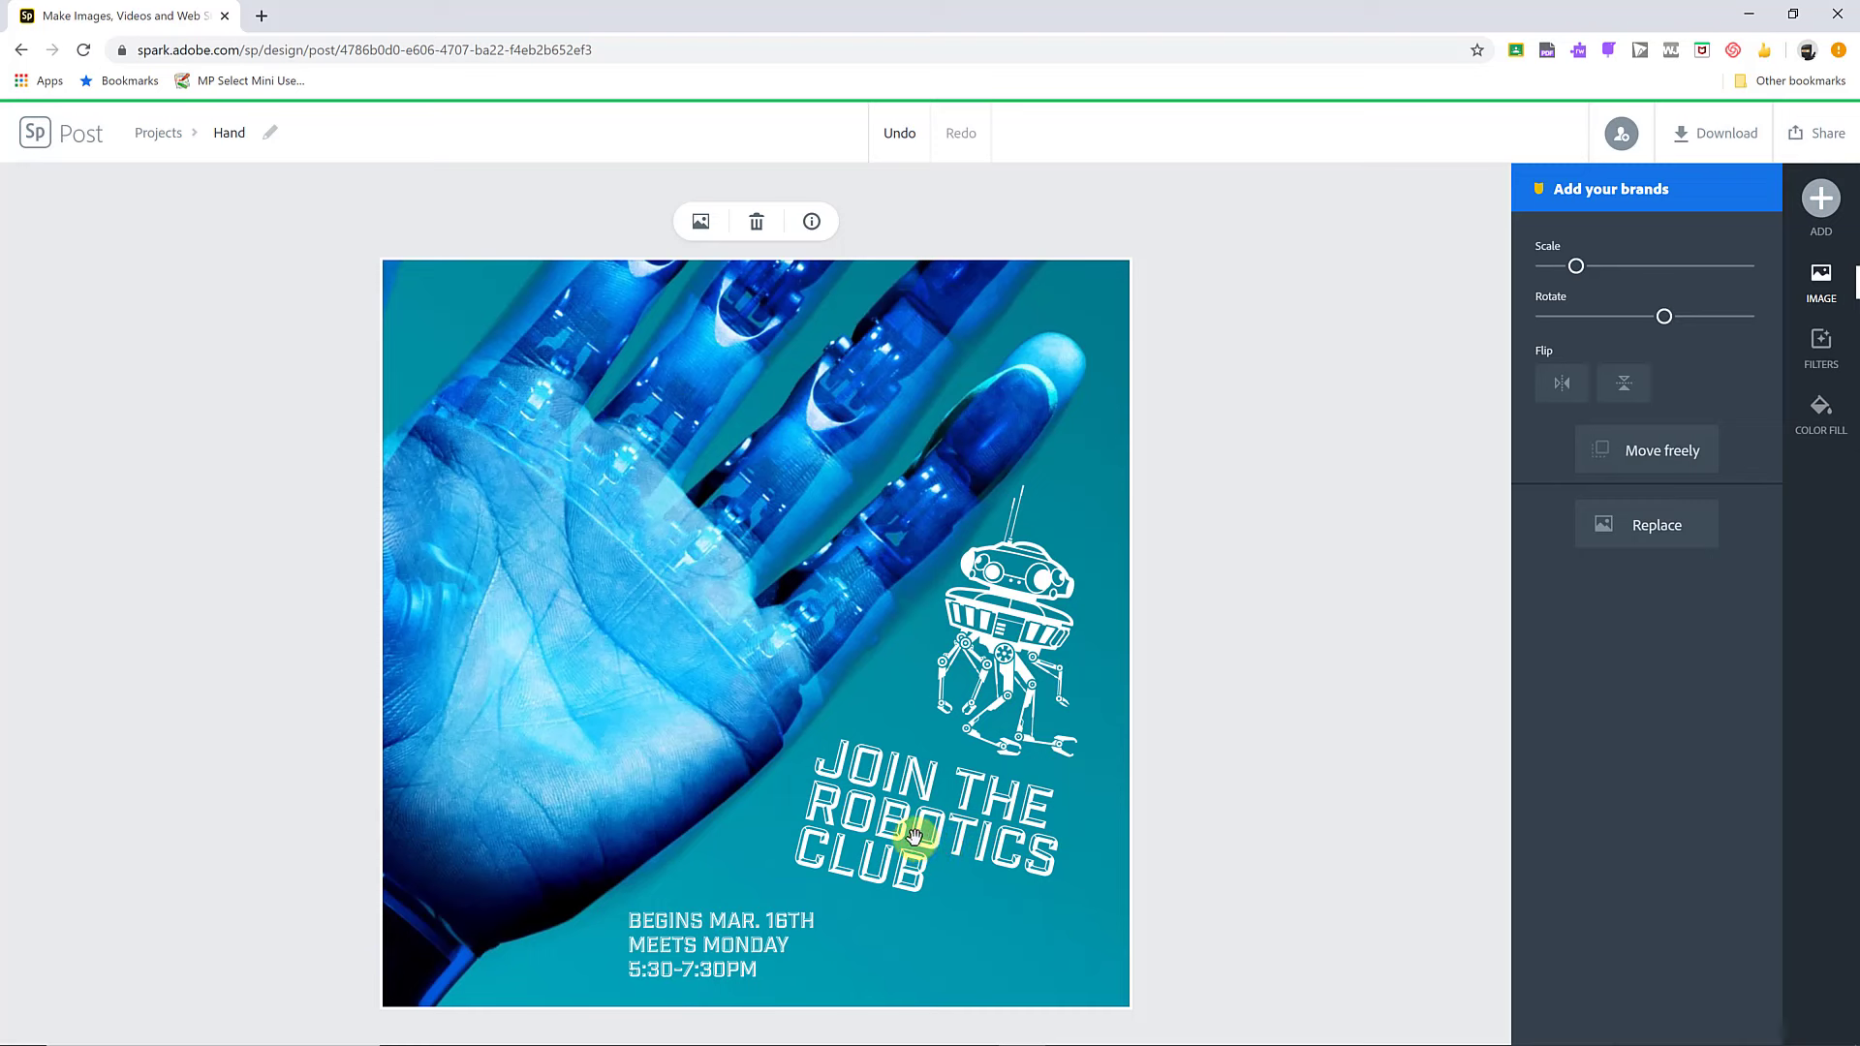
Step: Set the heading's size to 107, increase its line spacing slightly and reduce its opacity a little
left_click(914, 835)
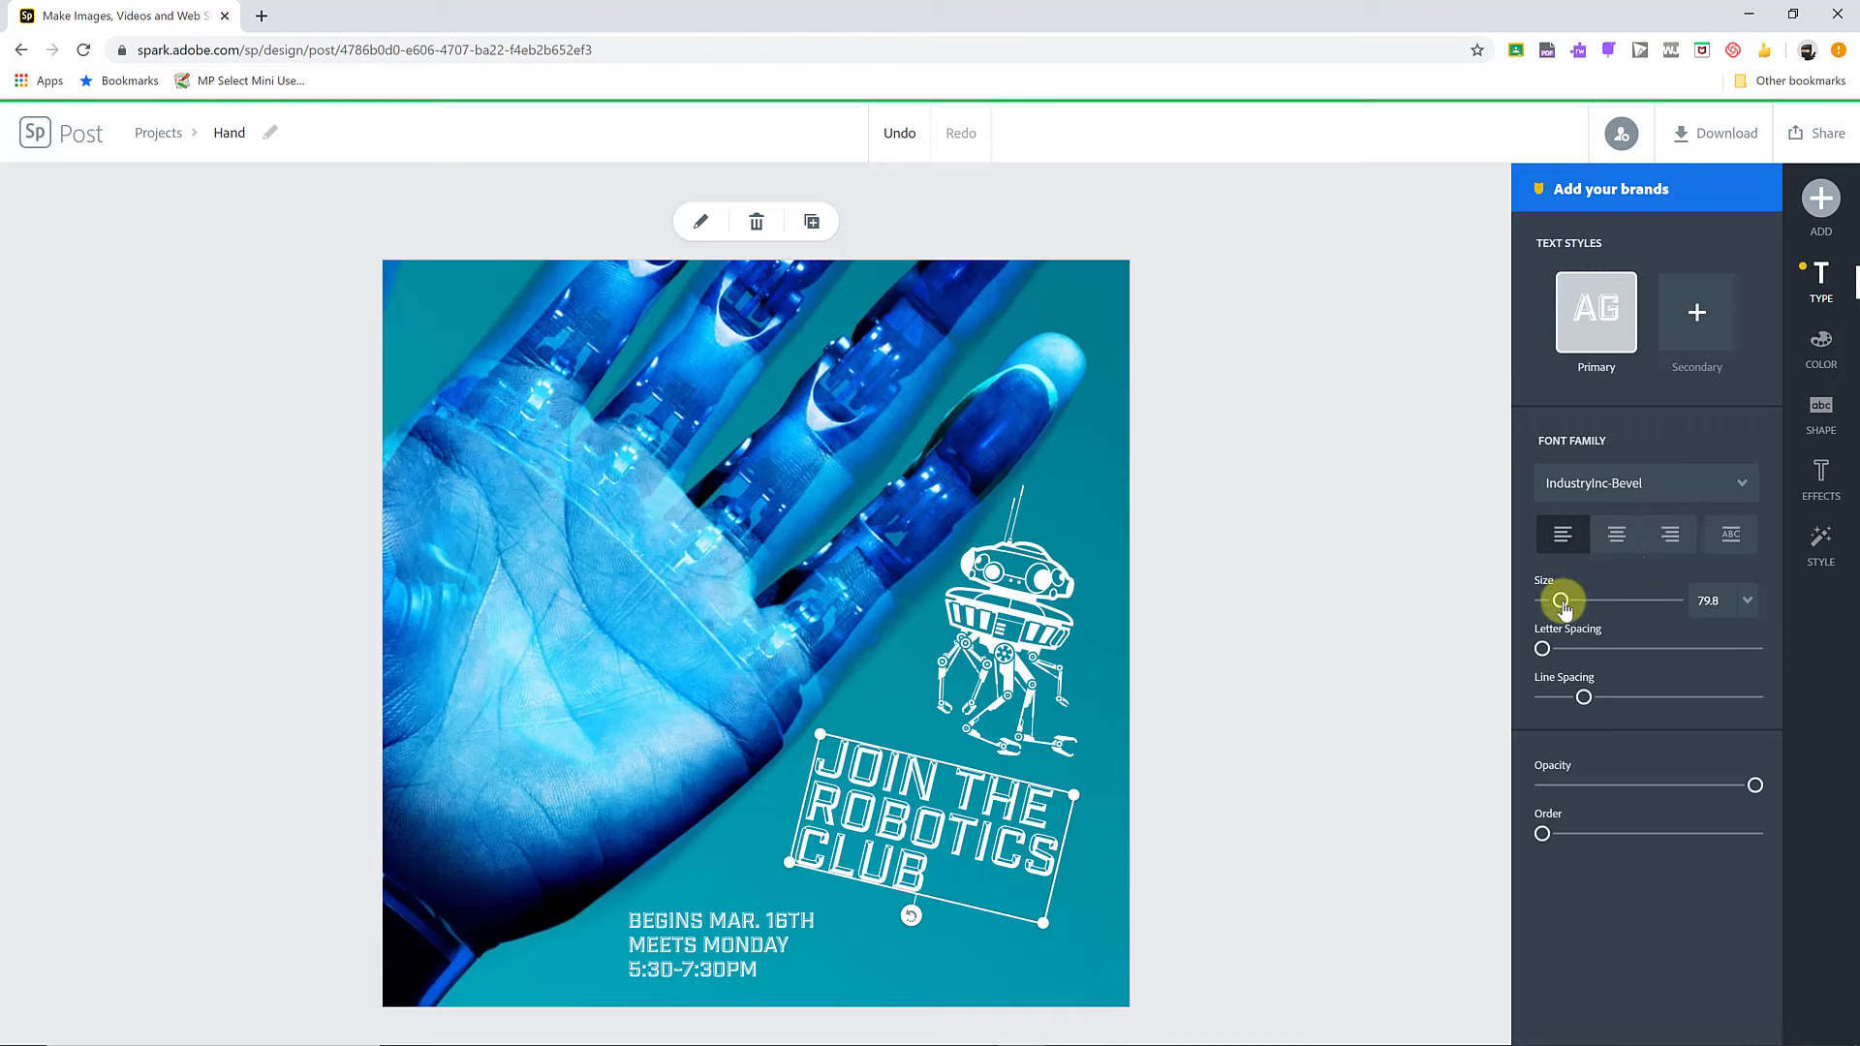
mouse_move(1566, 605)
left_mouse_down()
mouse_move(1586, 603)
mouse_move(1568, 602)
left_mouse_up()
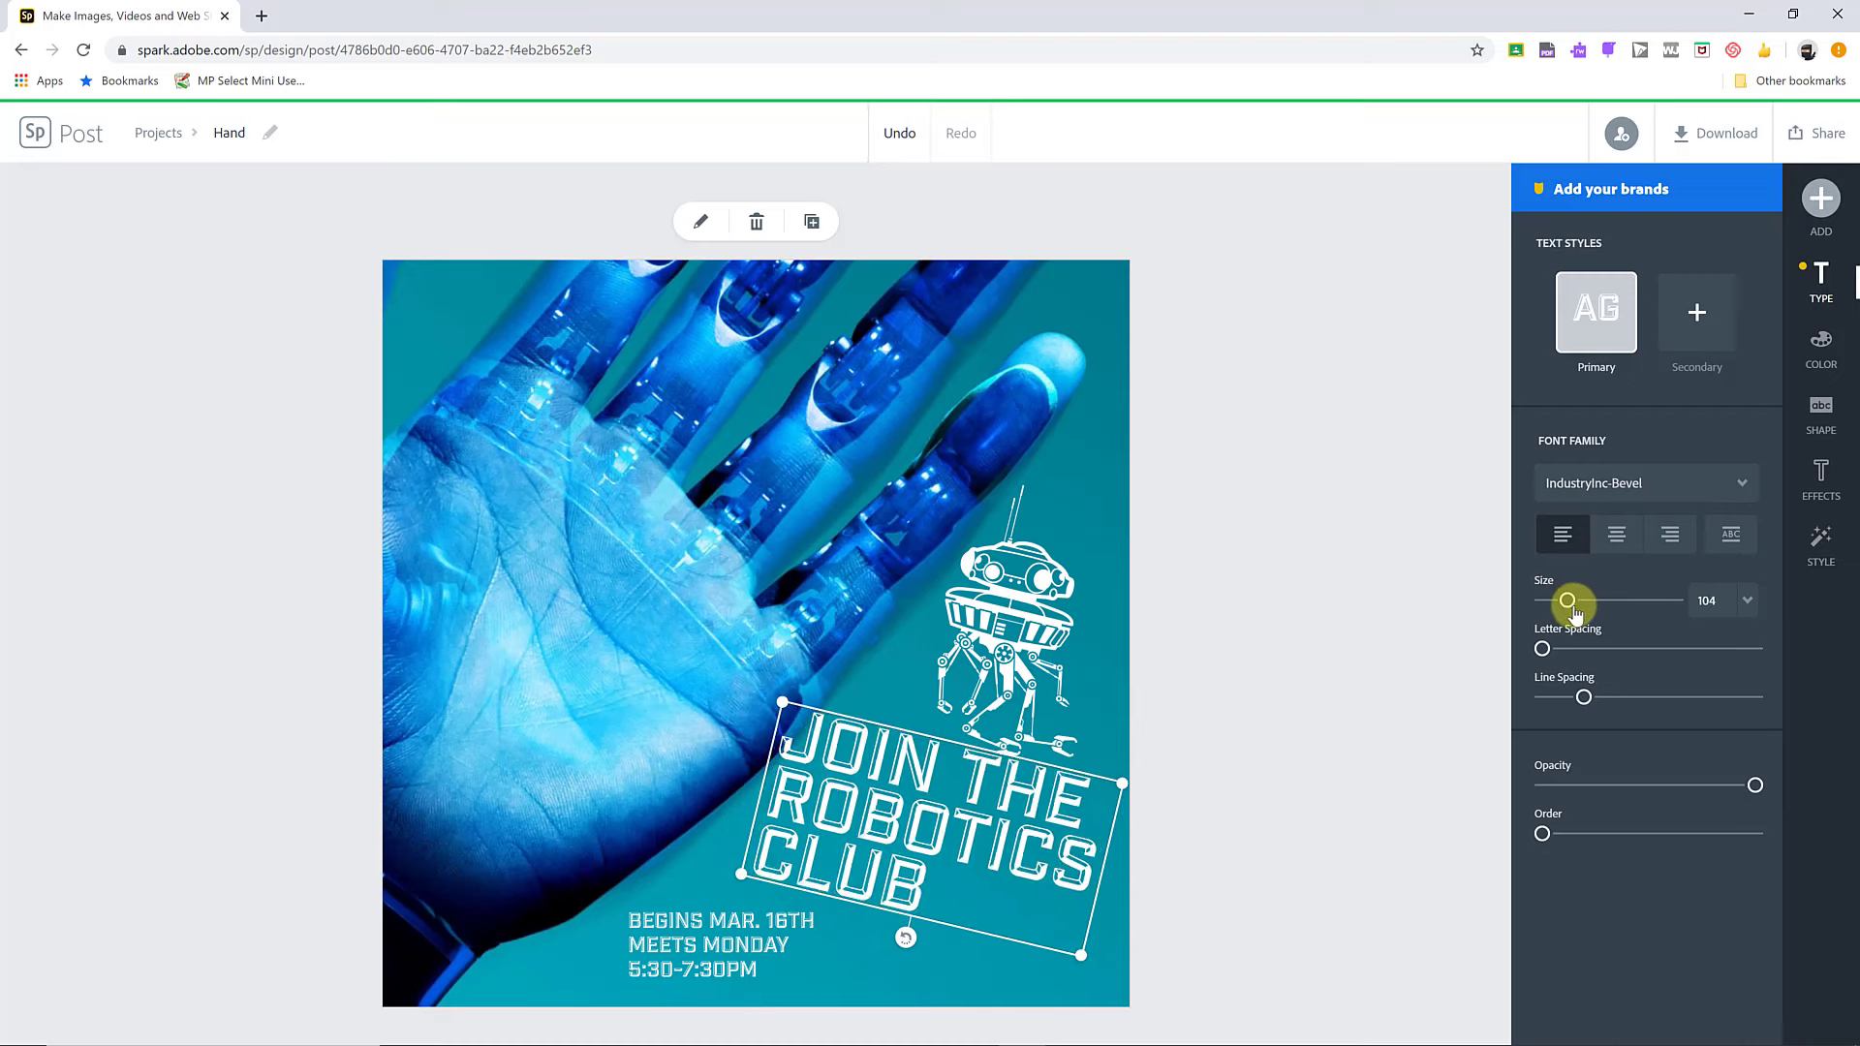
left_click(1716, 605)
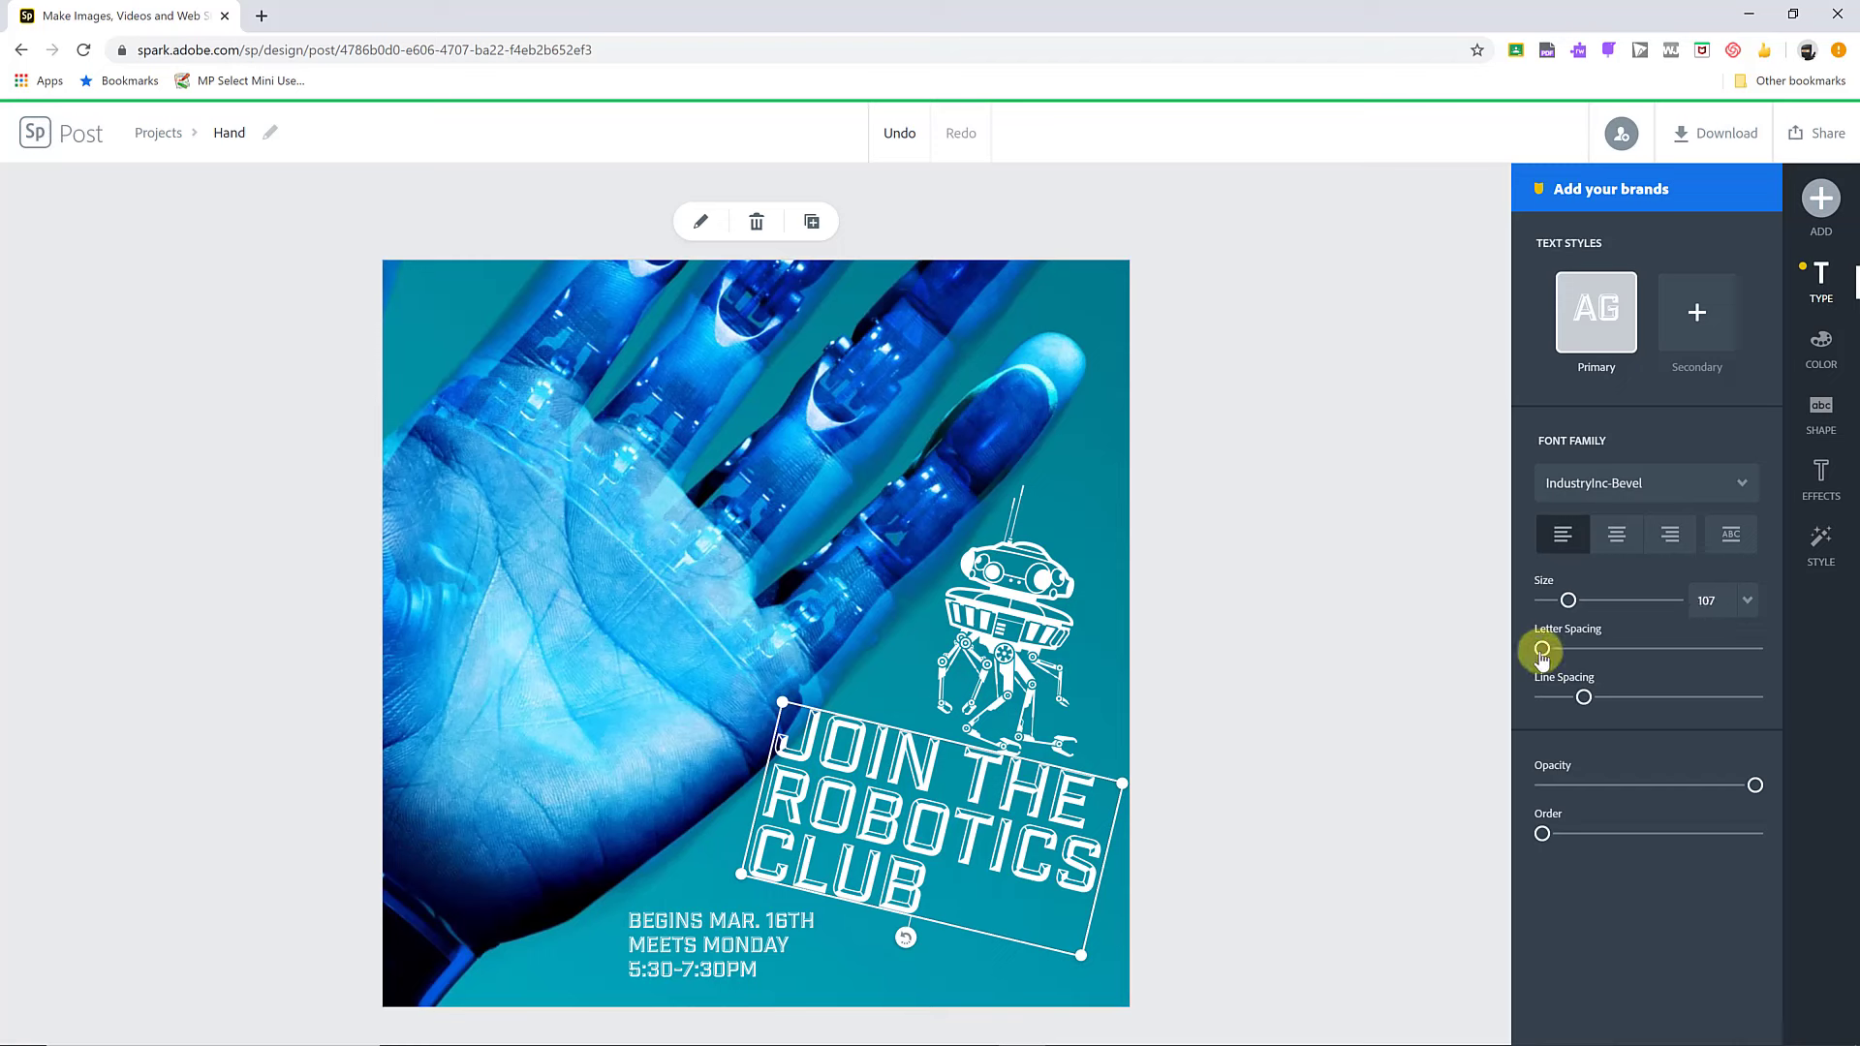
mouse_move(1542, 656)
left_mouse_down()
mouse_move(1669, 651)
mouse_move(1716, 675)
mouse_move(1529, 677)
mouse_move(1665, 700)
mouse_move(1607, 699)
left_mouse_up()
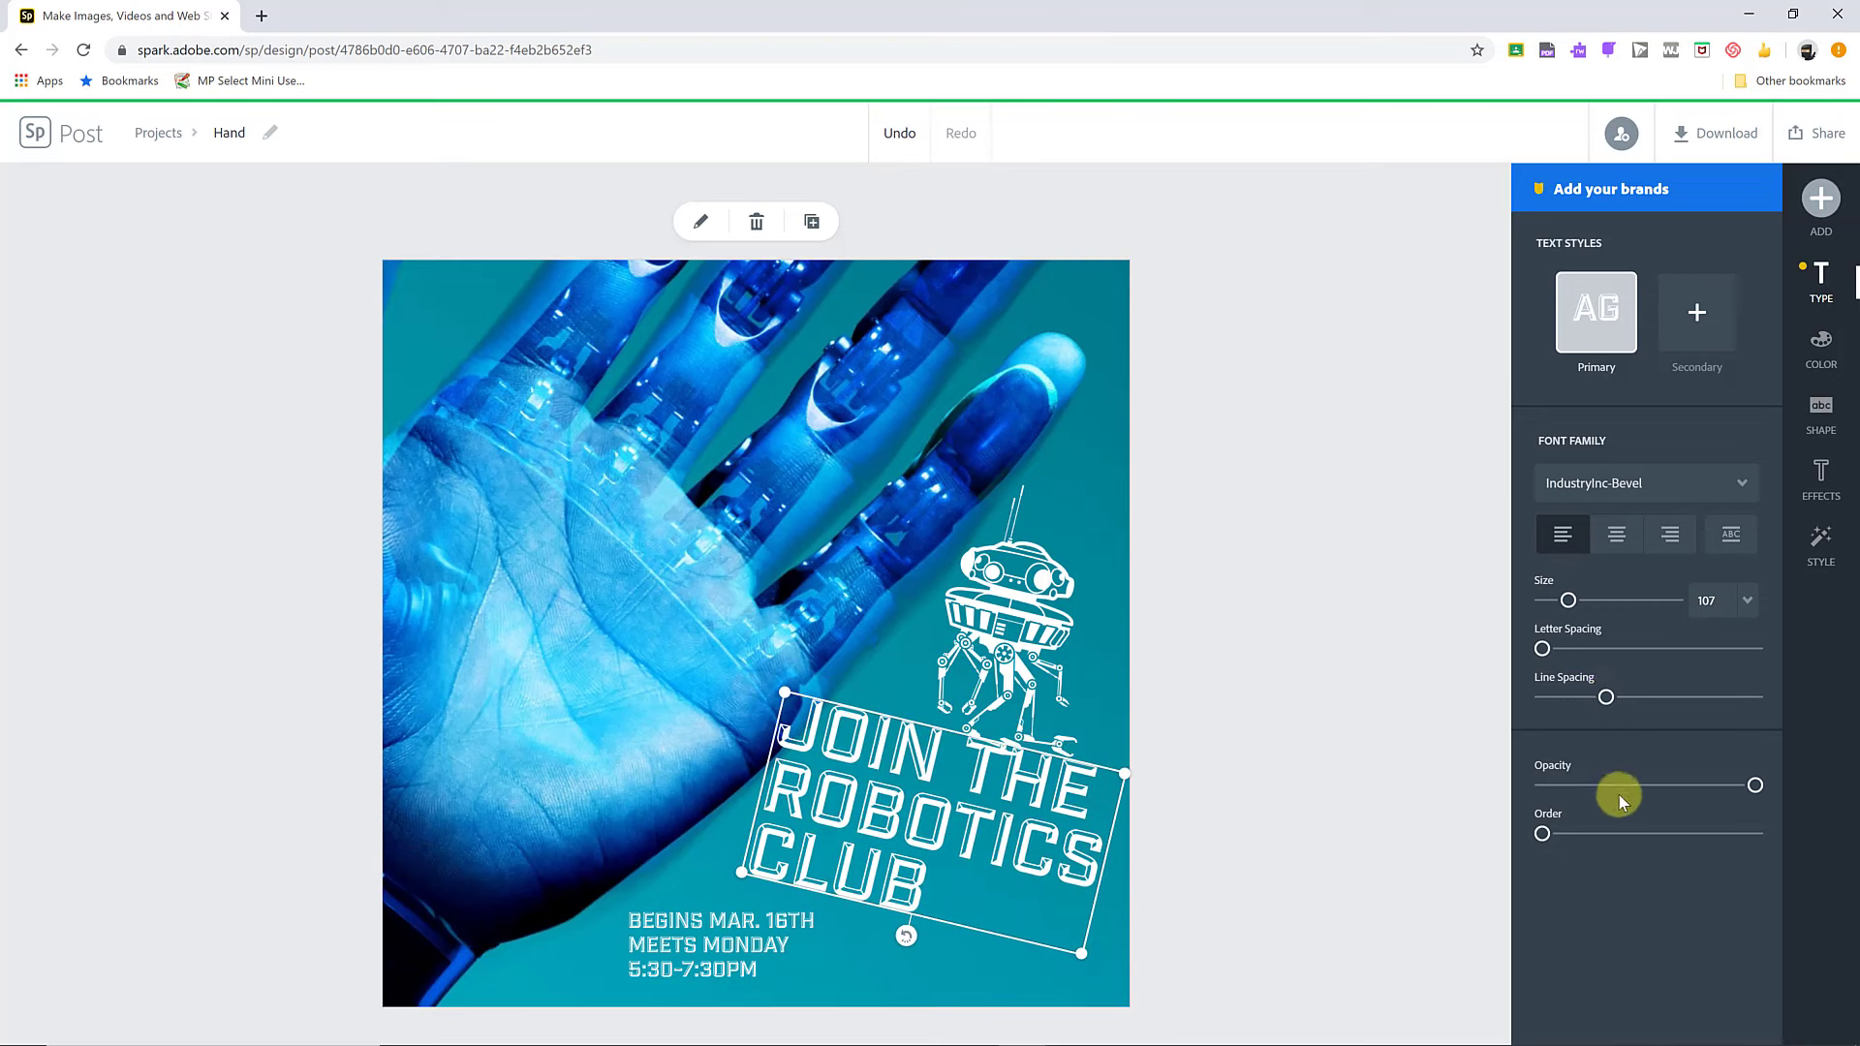
mouse_move(1758, 797)
left_mouse_down()
mouse_move(1597, 802)
mouse_move(1750, 809)
left_mouse_up()
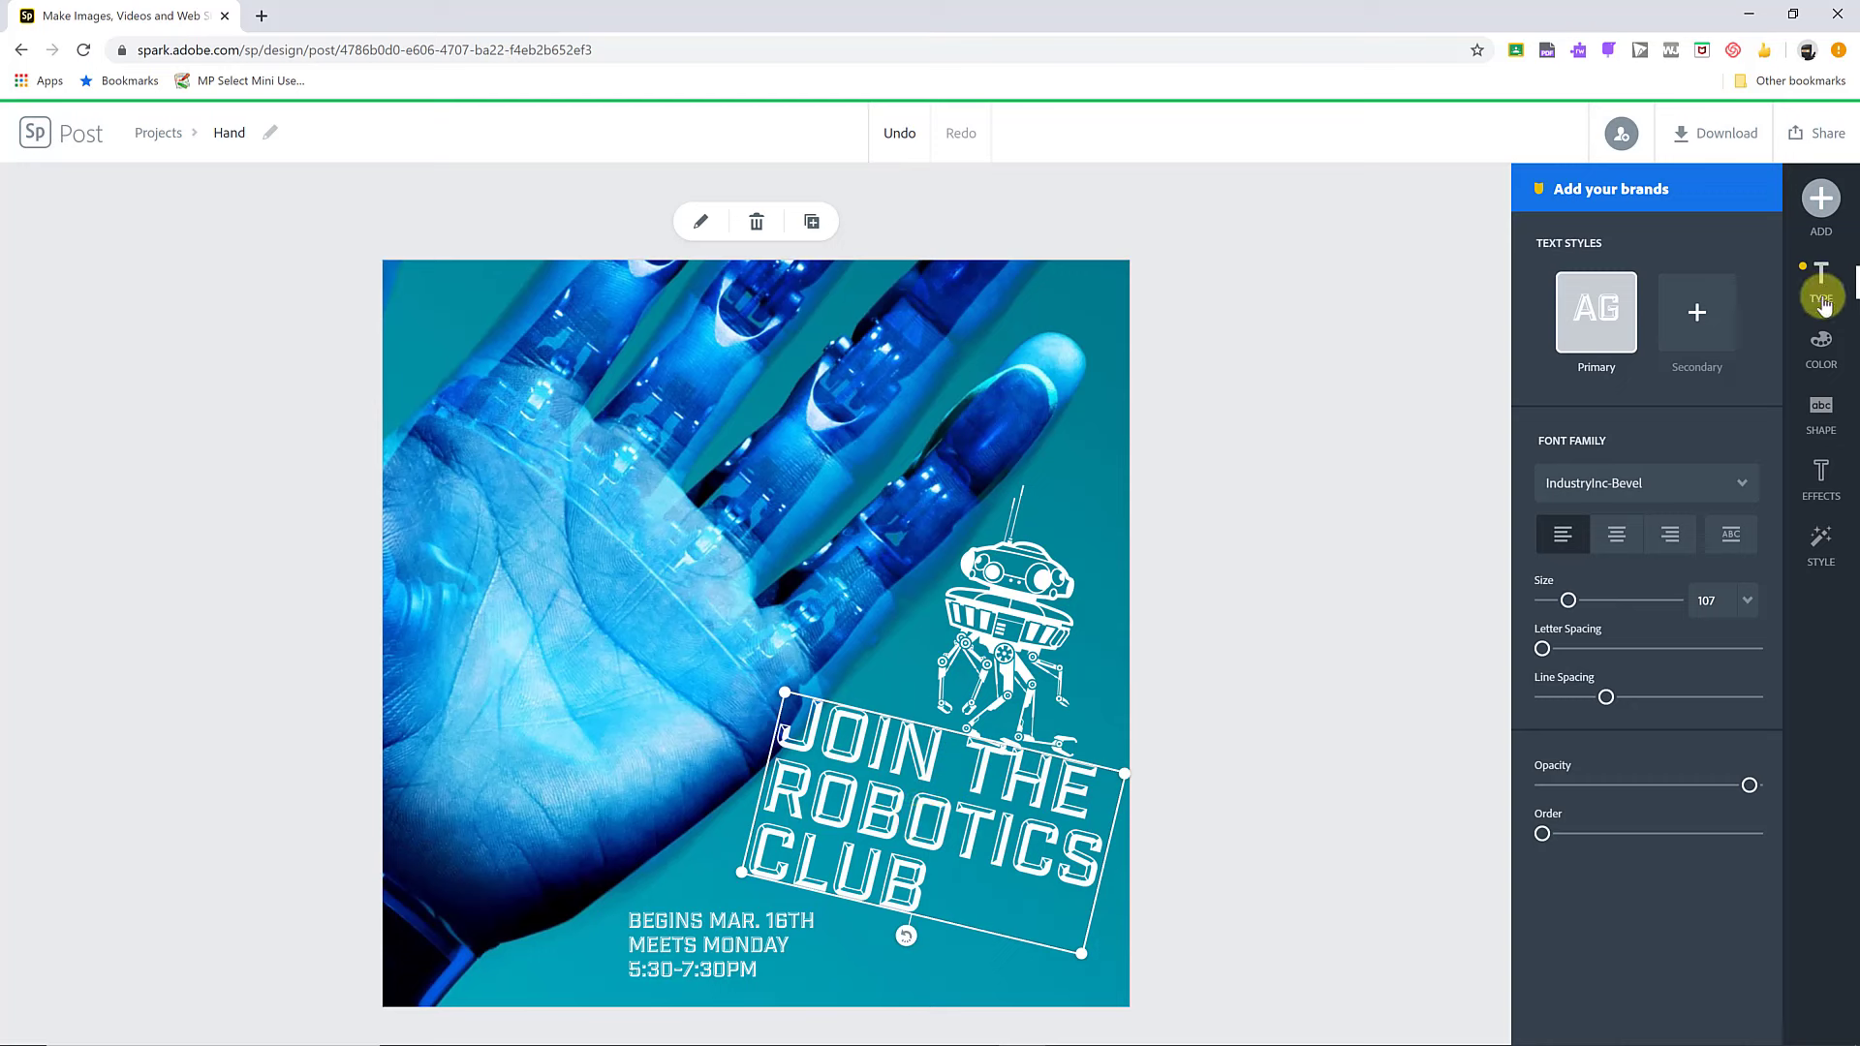
Step: Try dark blue and purple as the heading's color and return it to white
left_click(1822, 354)
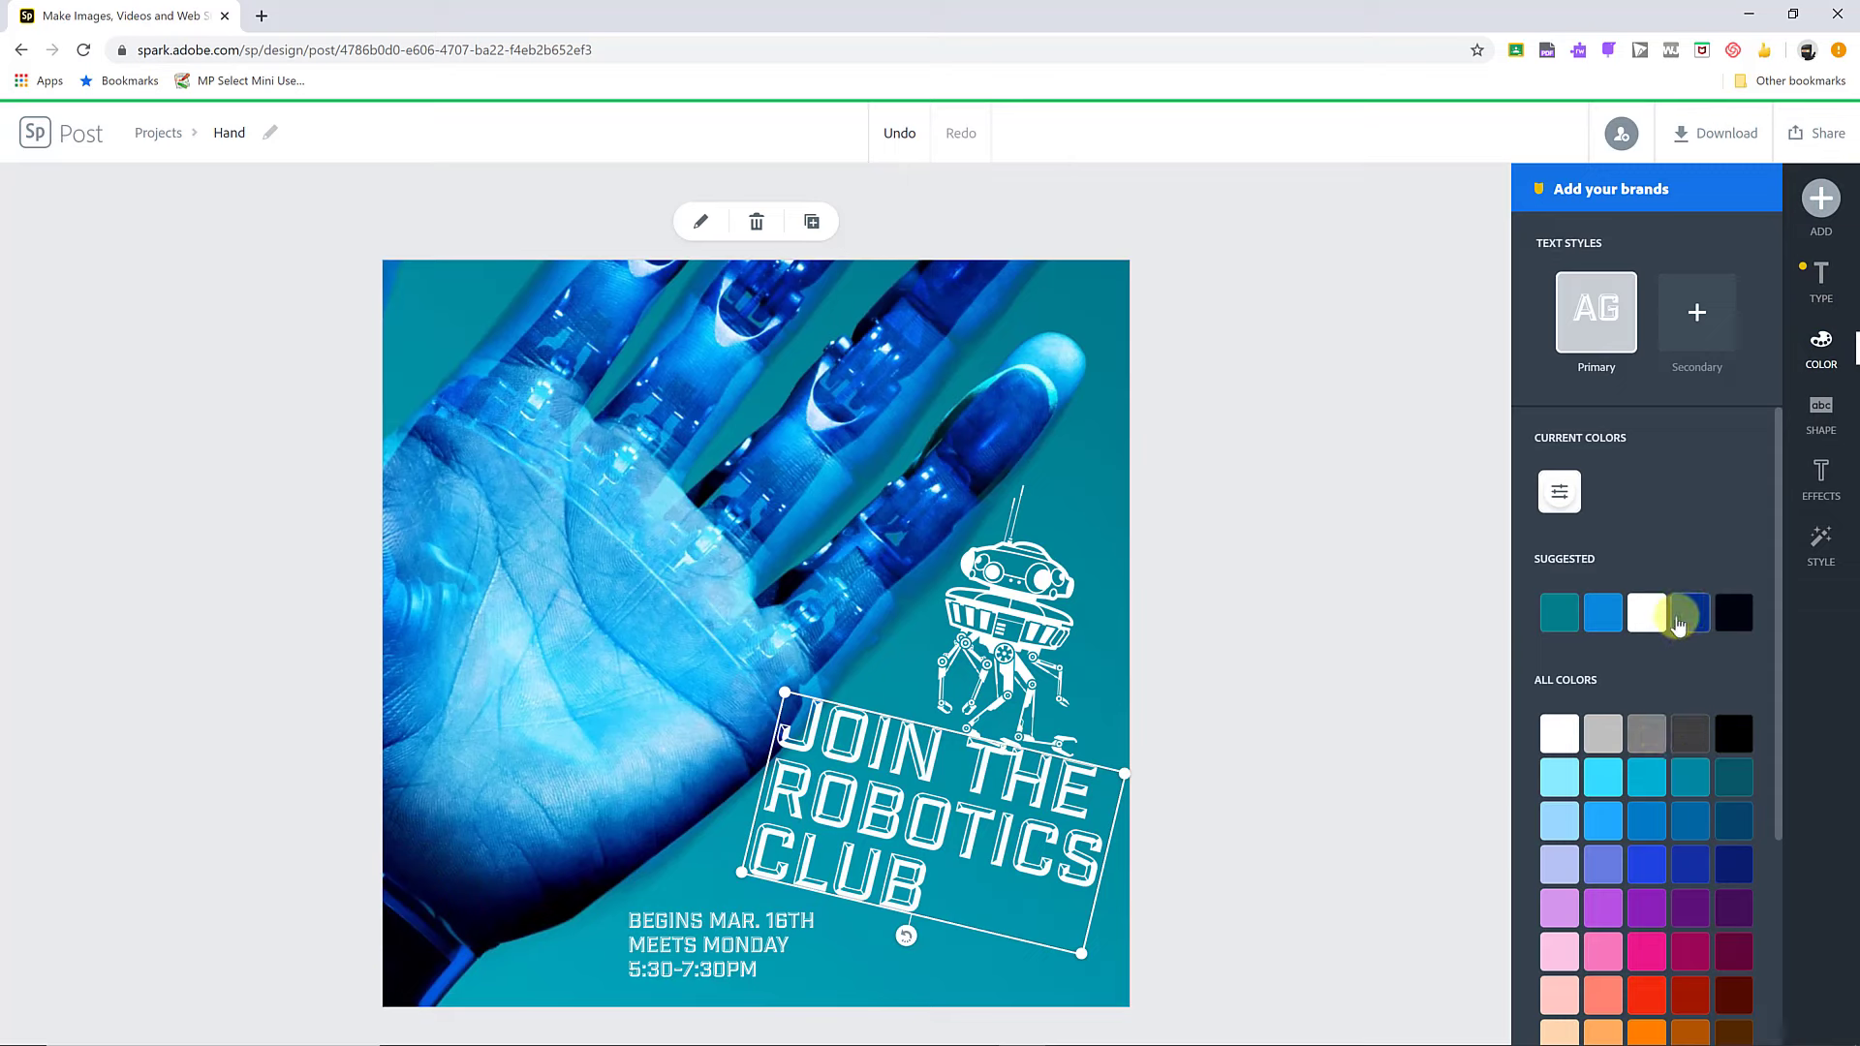
left_click(1689, 620)
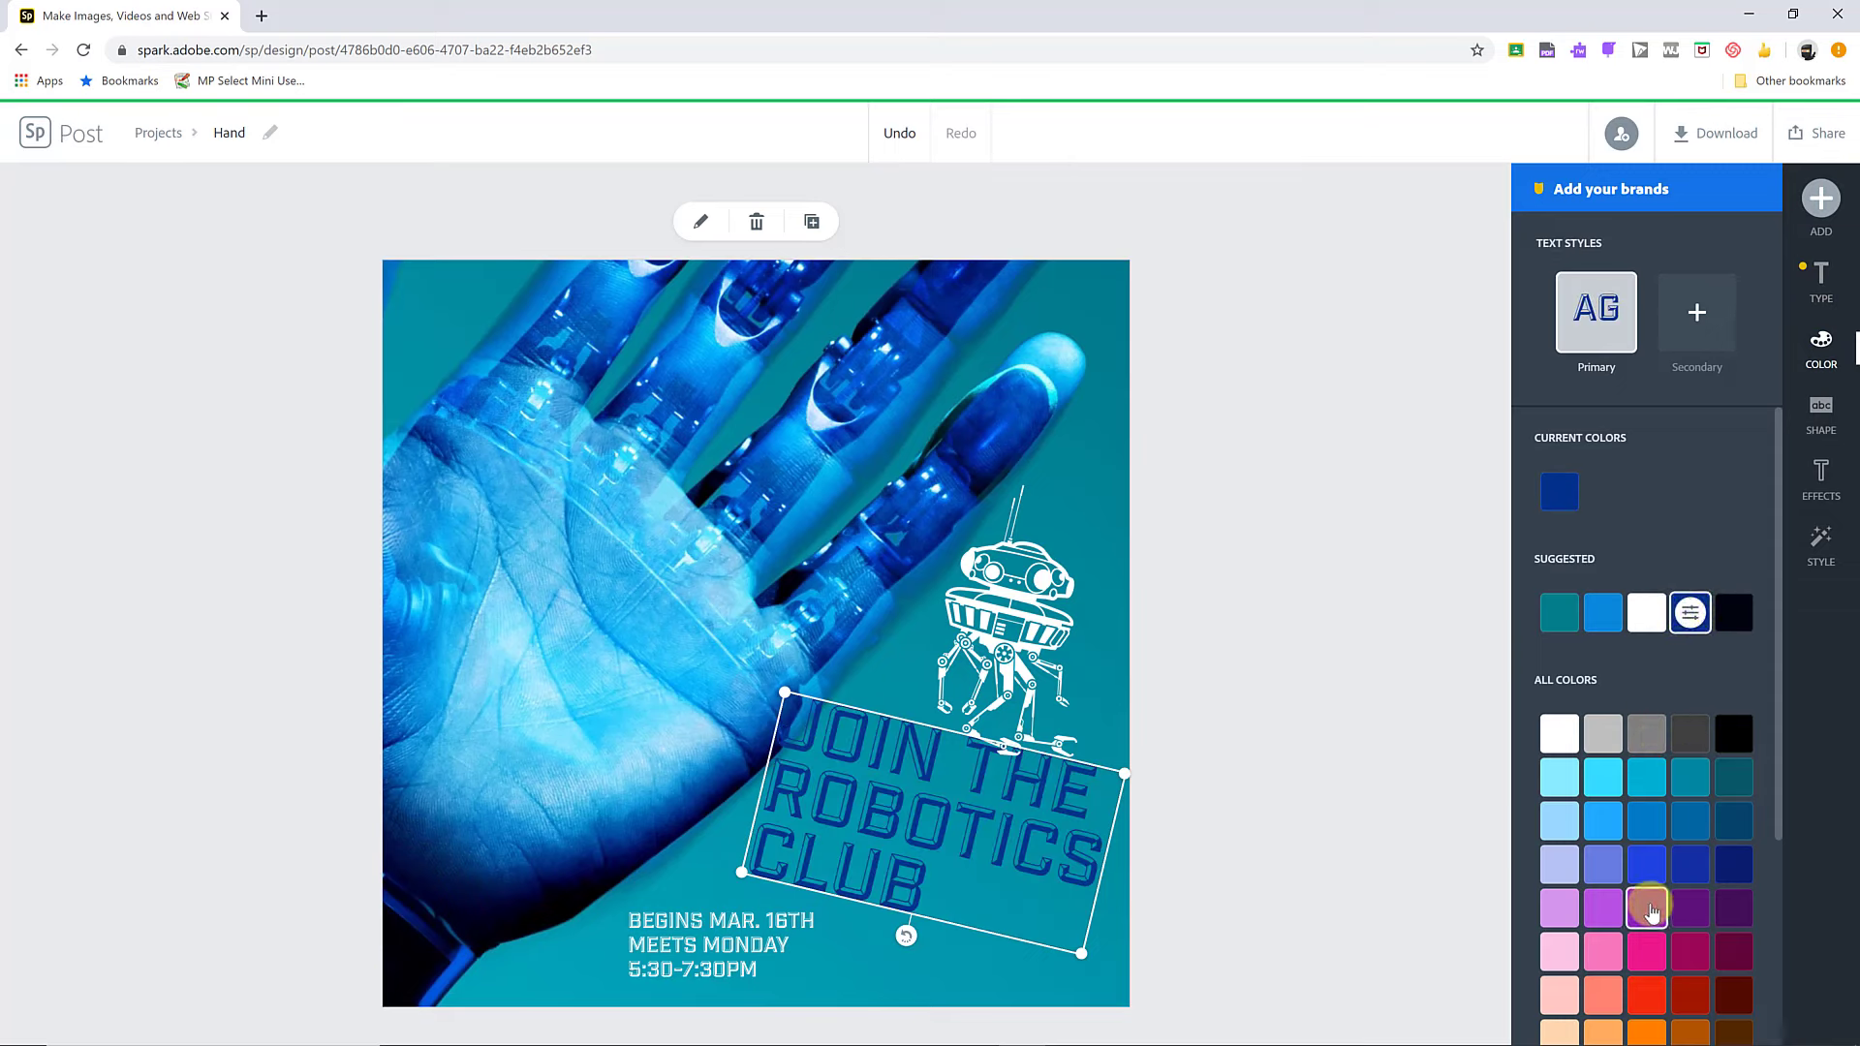
left_click(1648, 908)
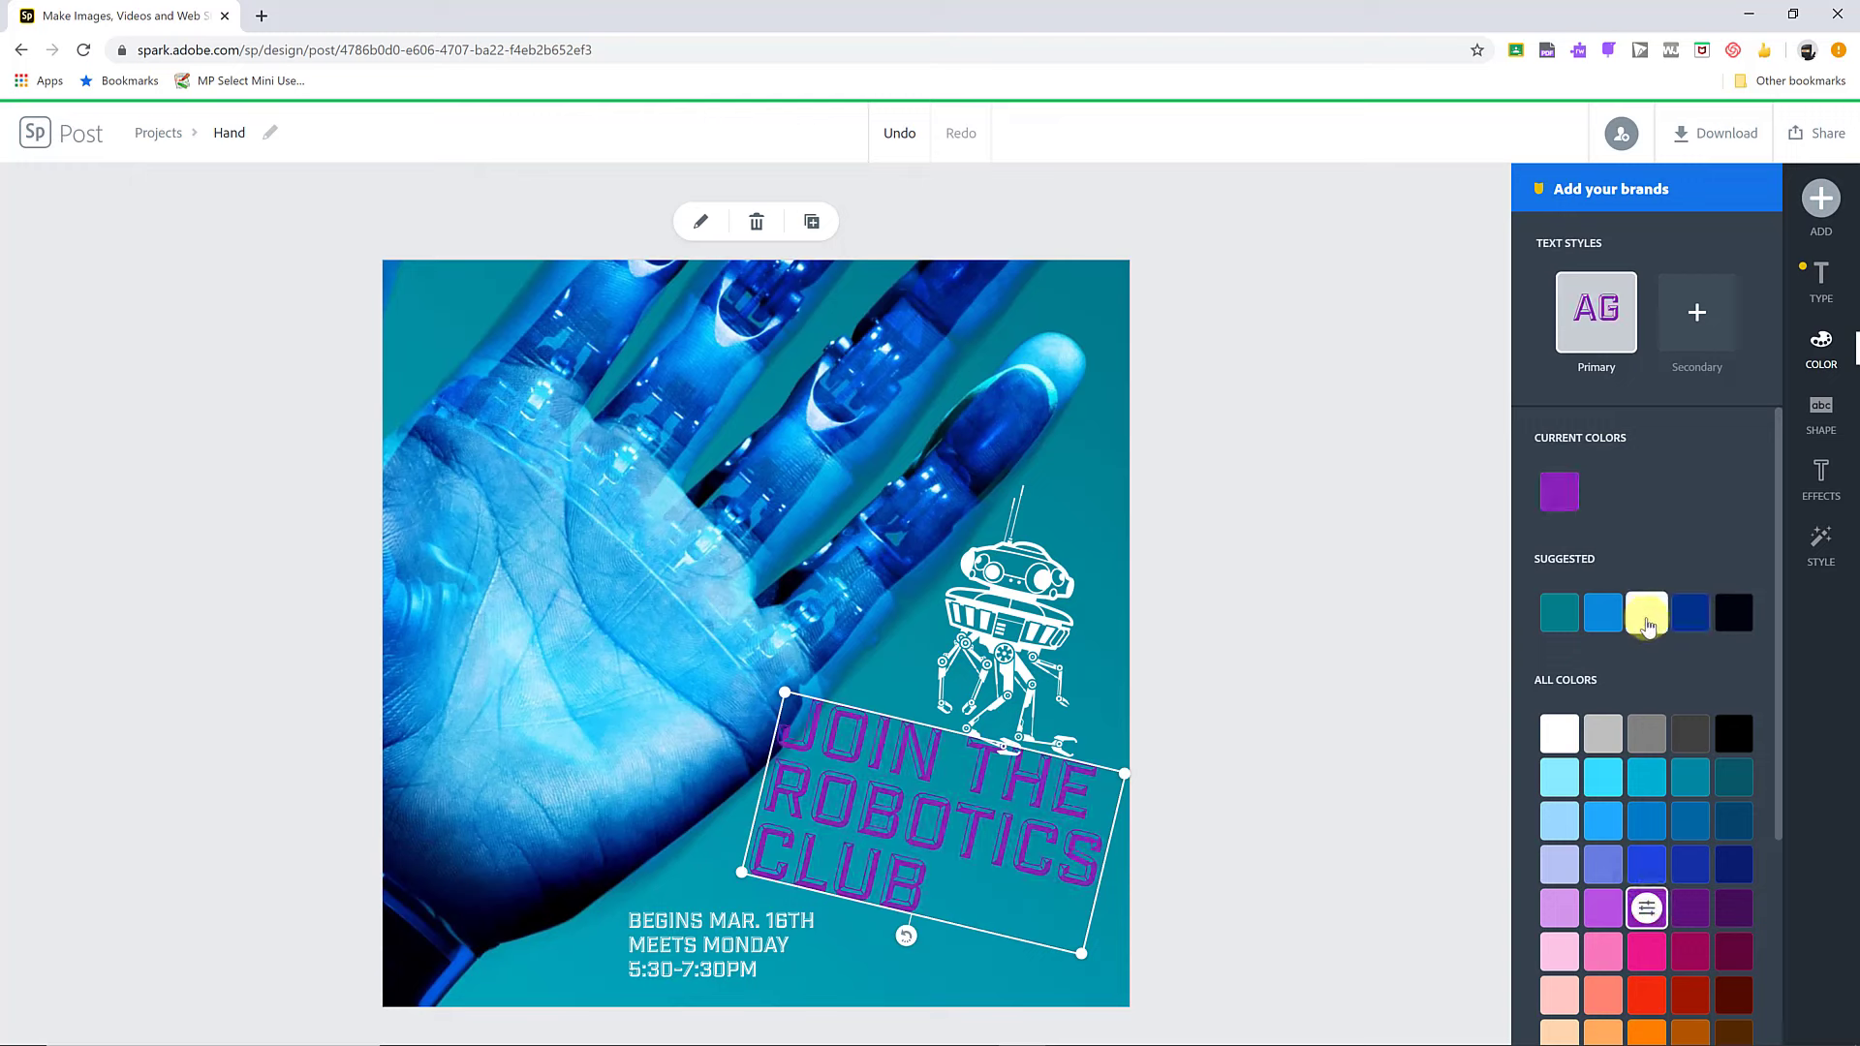
left_click(1646, 613)
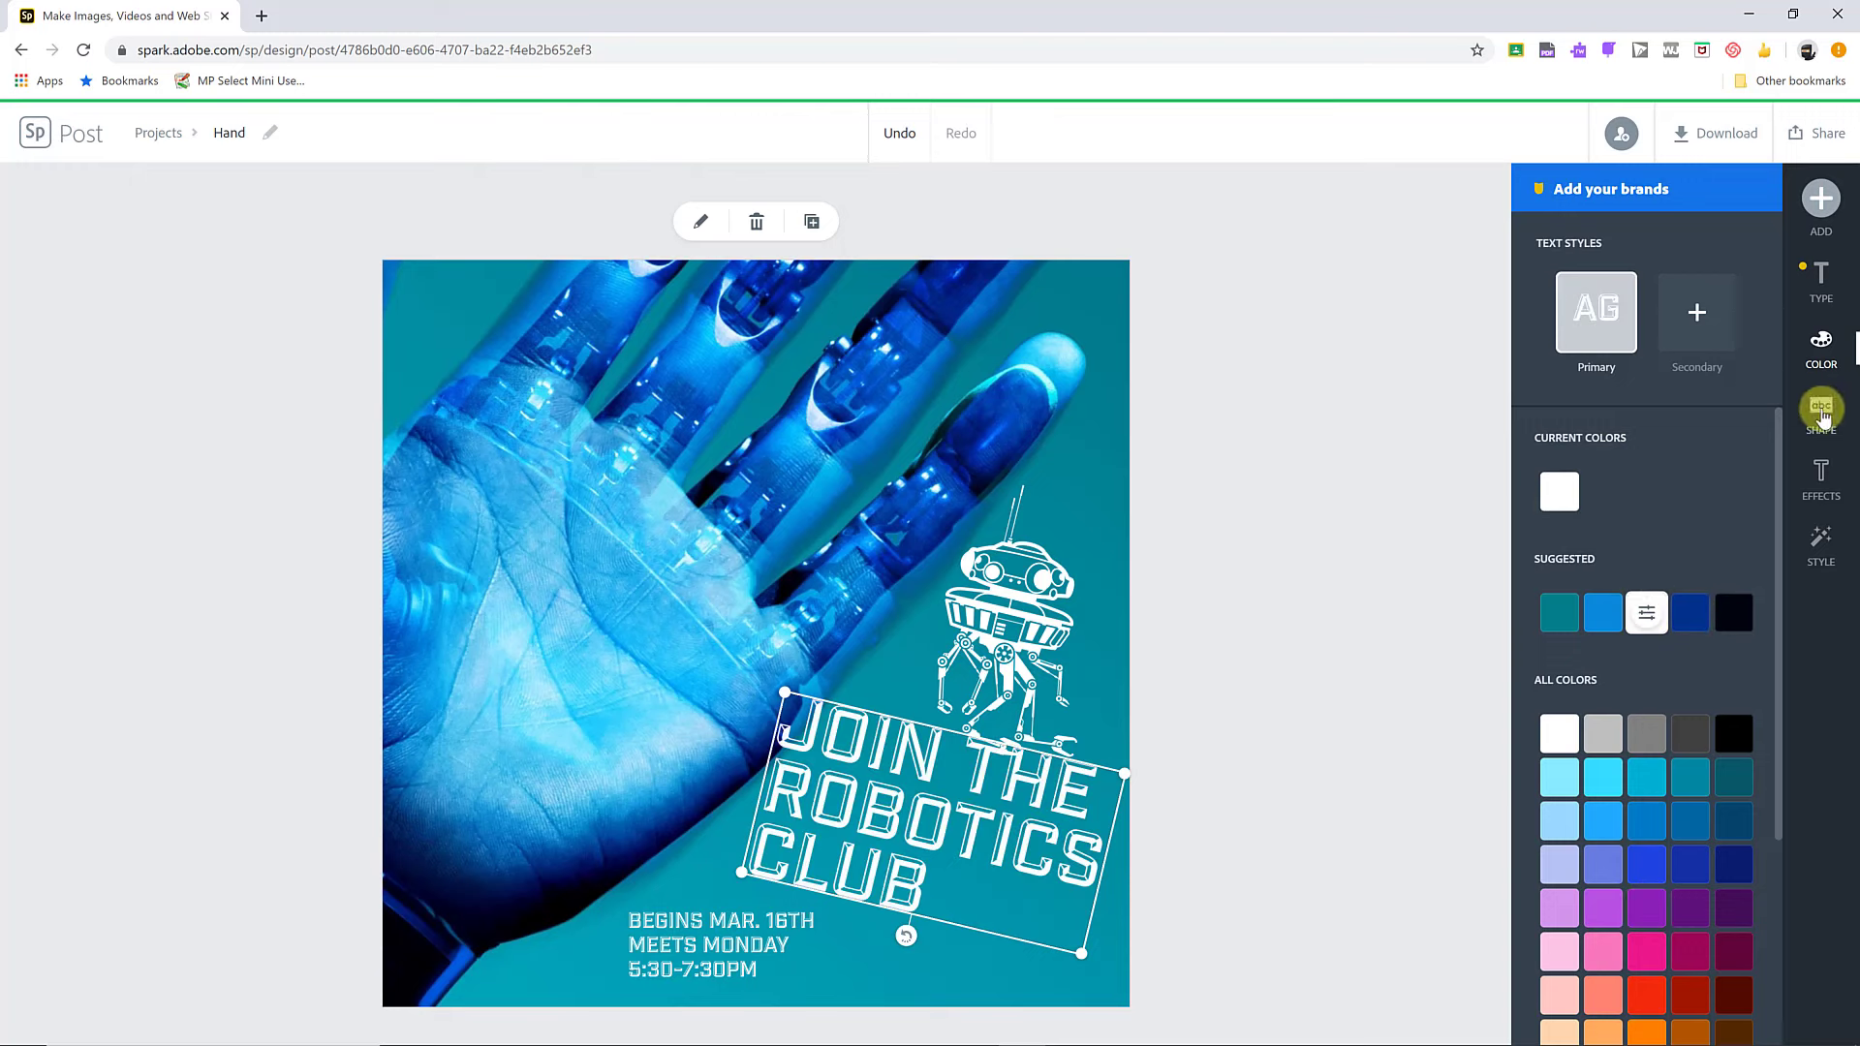
Step: Try the full-width banner backing shape behind the heading, set the backing shape to none and browse the other shapes
left_click(1822, 415)
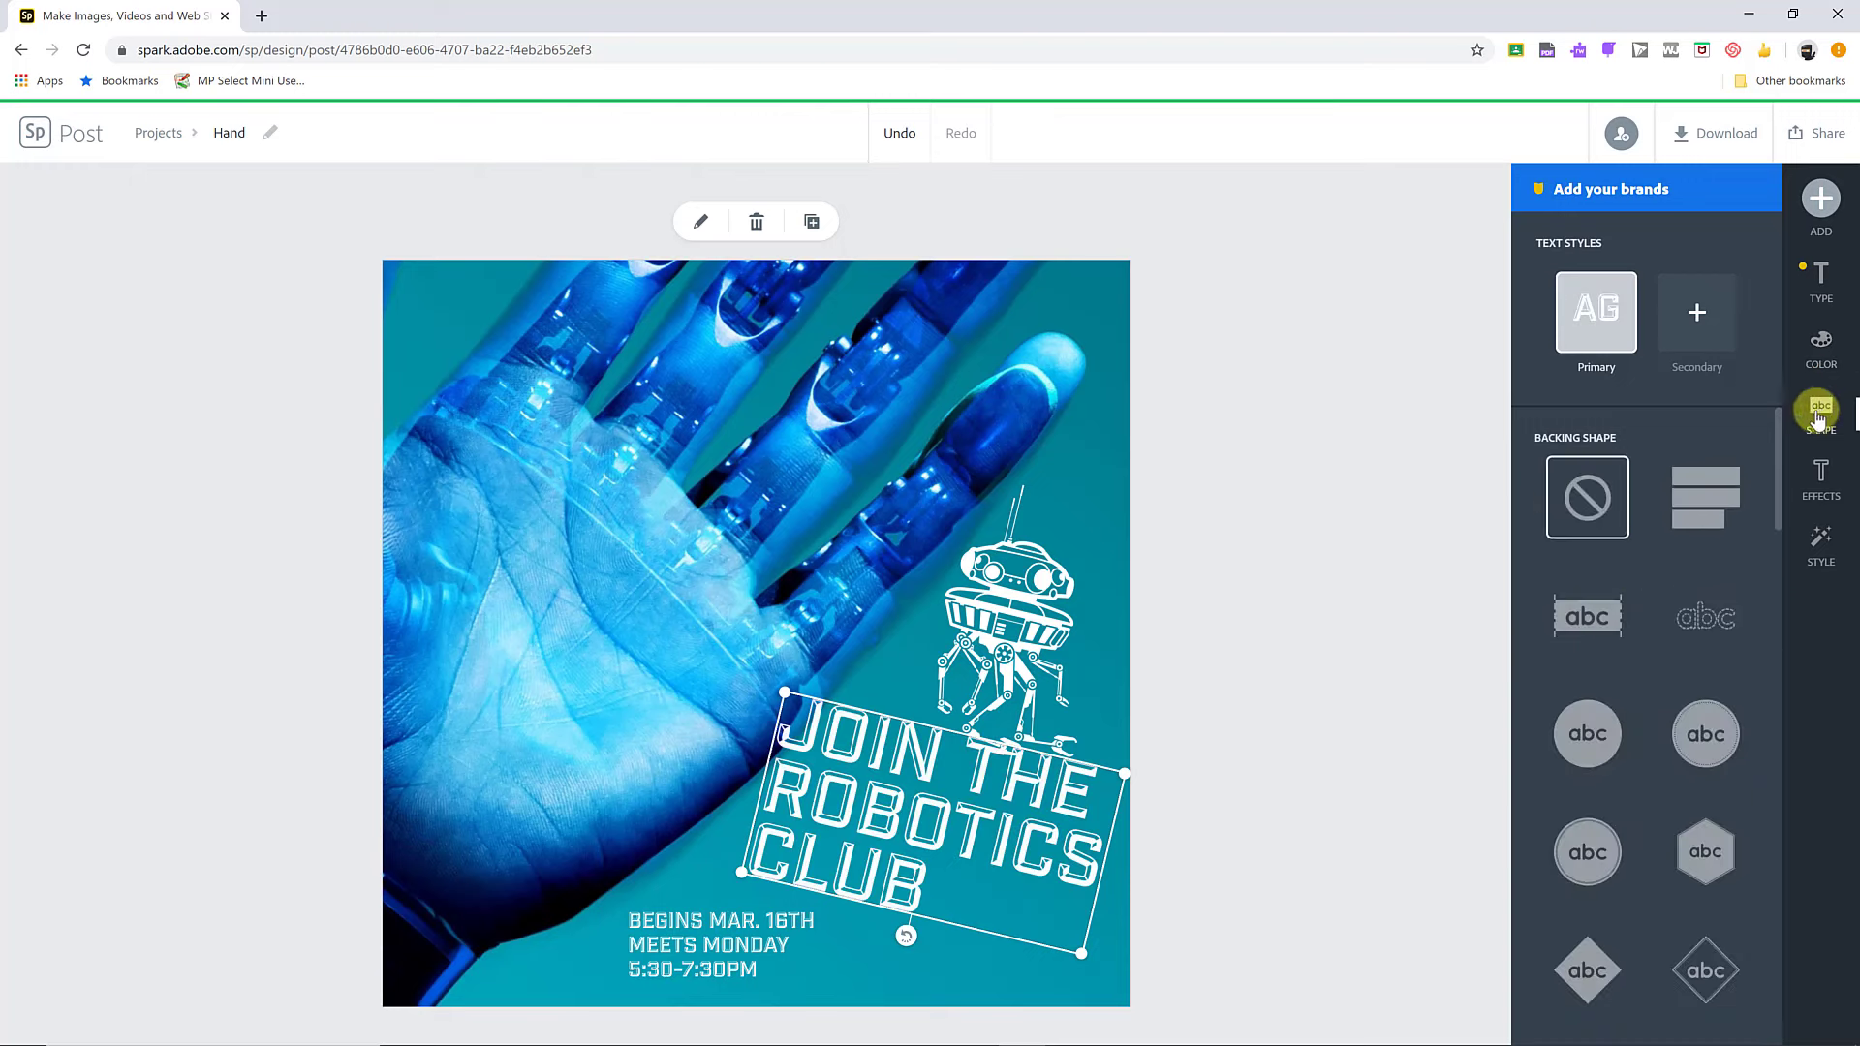
left_click(1598, 618)
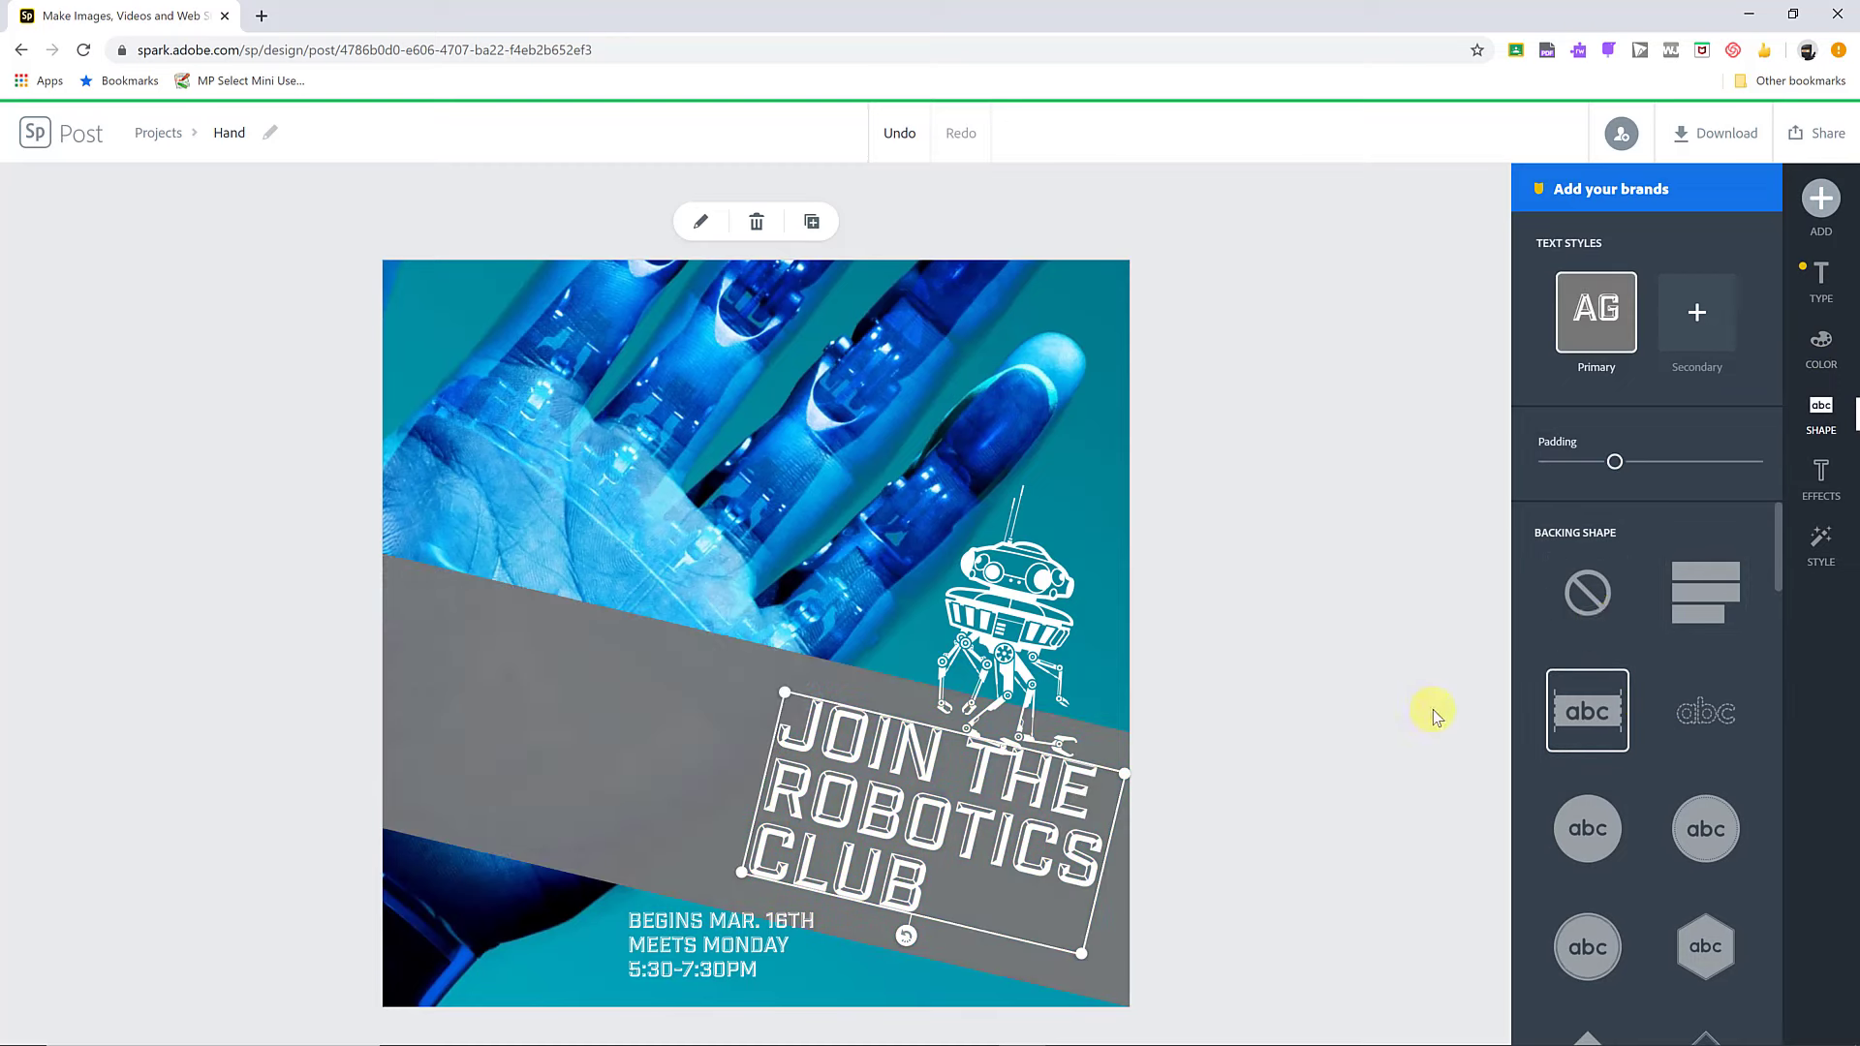
left_click(1693, 596)
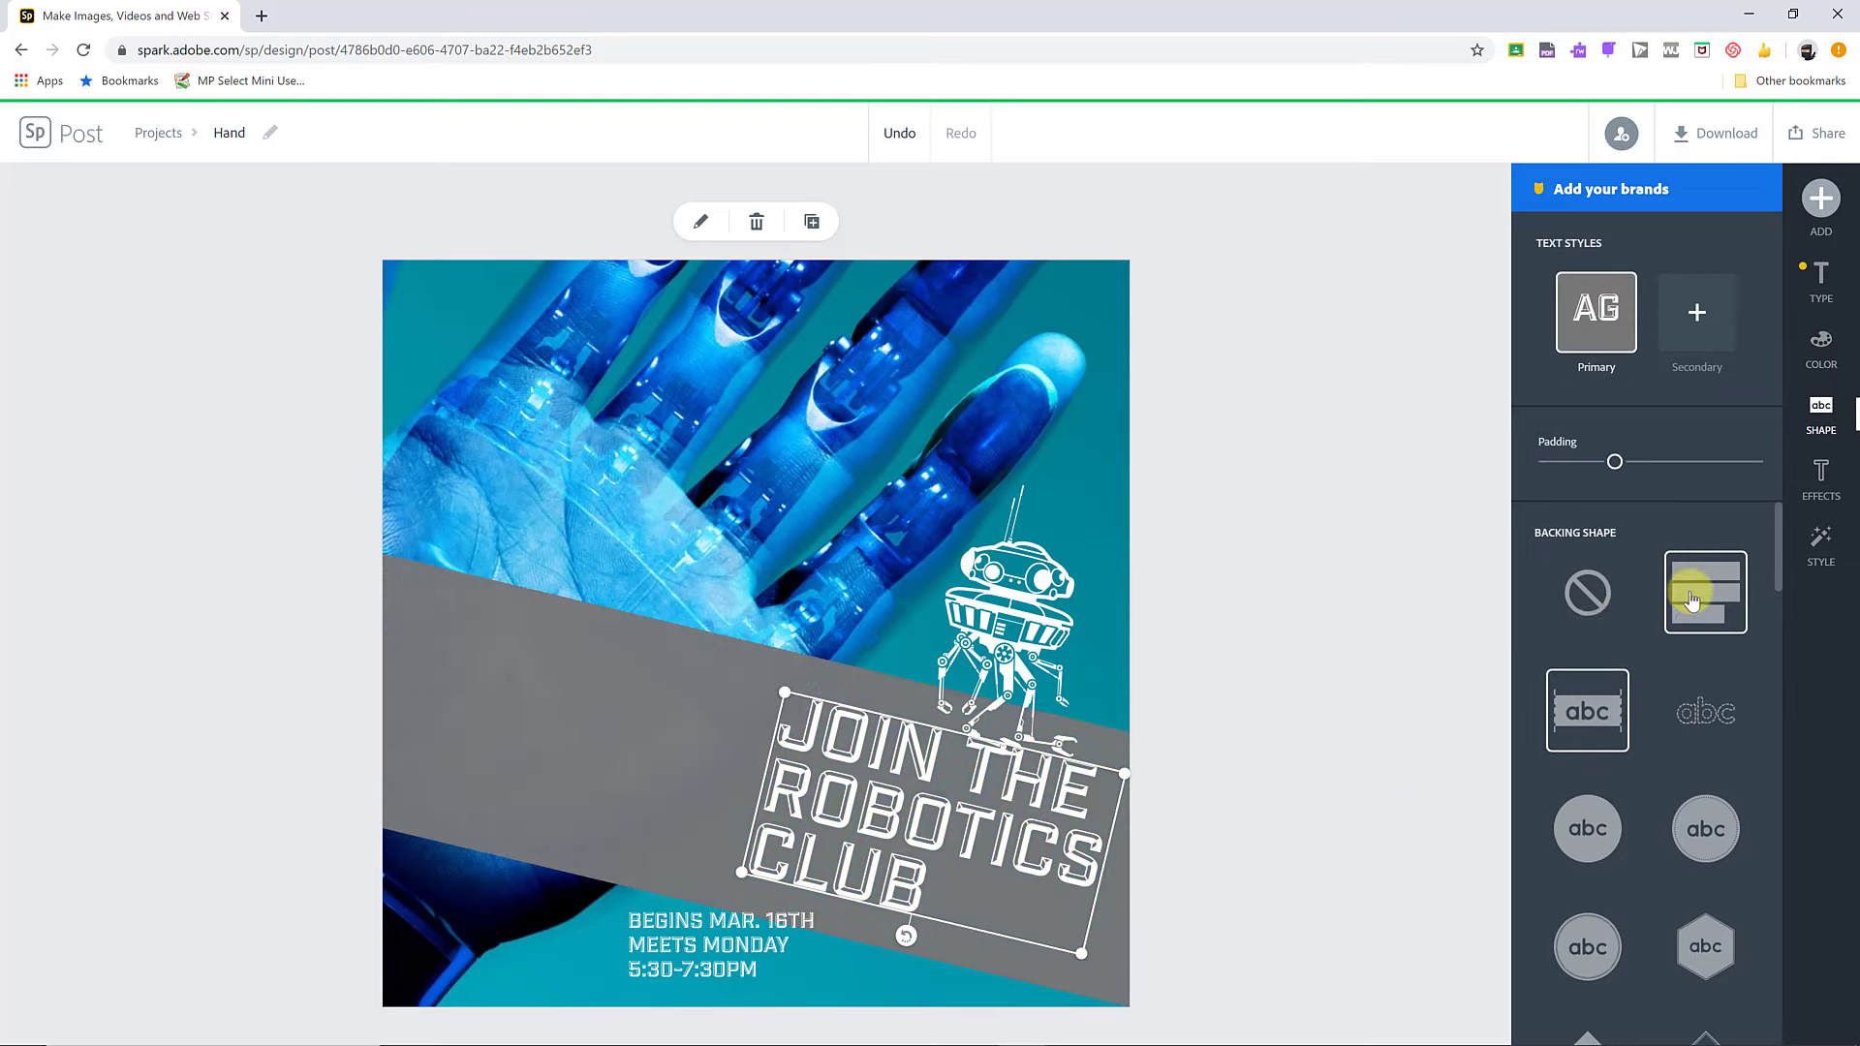
left_click(1575, 597)
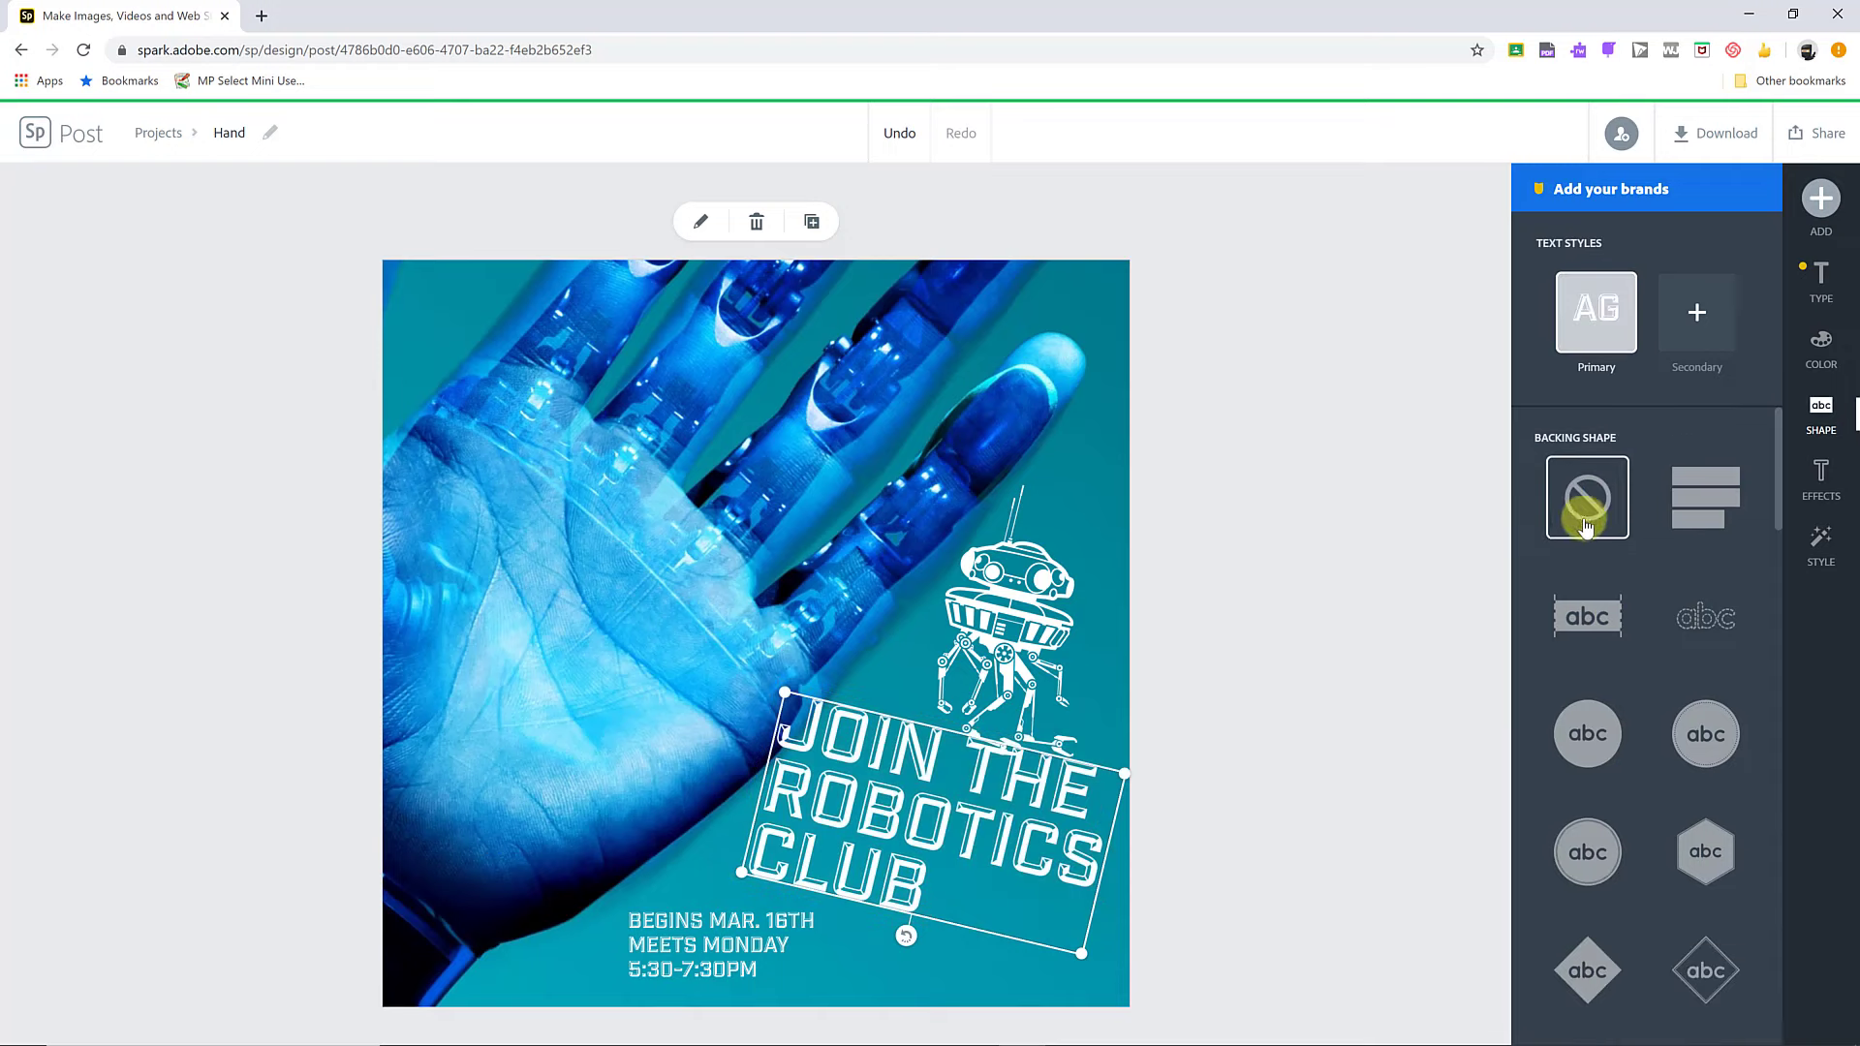
scroll(1604, 765, "down", 3)
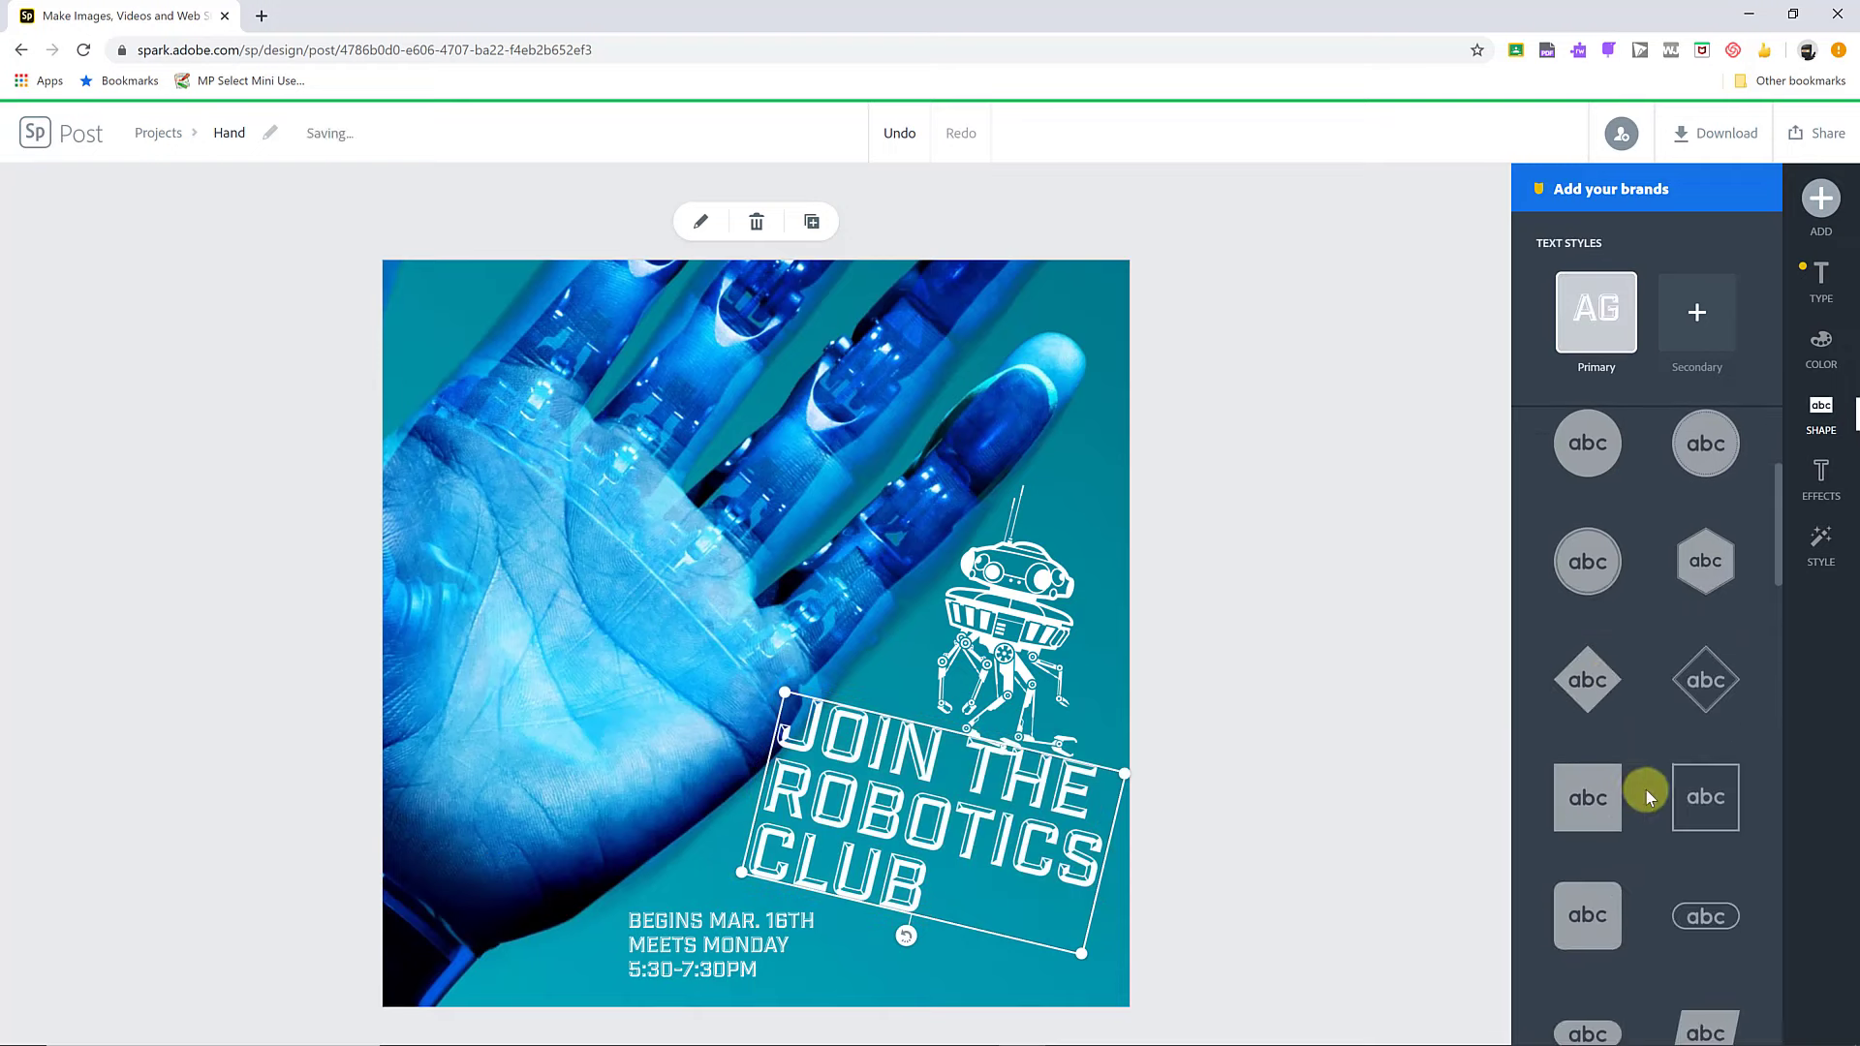
scroll(1667, 697, "up", 2)
Step: Try the Shadow and Outline text effects on the heading and apply the Cutout effect
left_click(1822, 481)
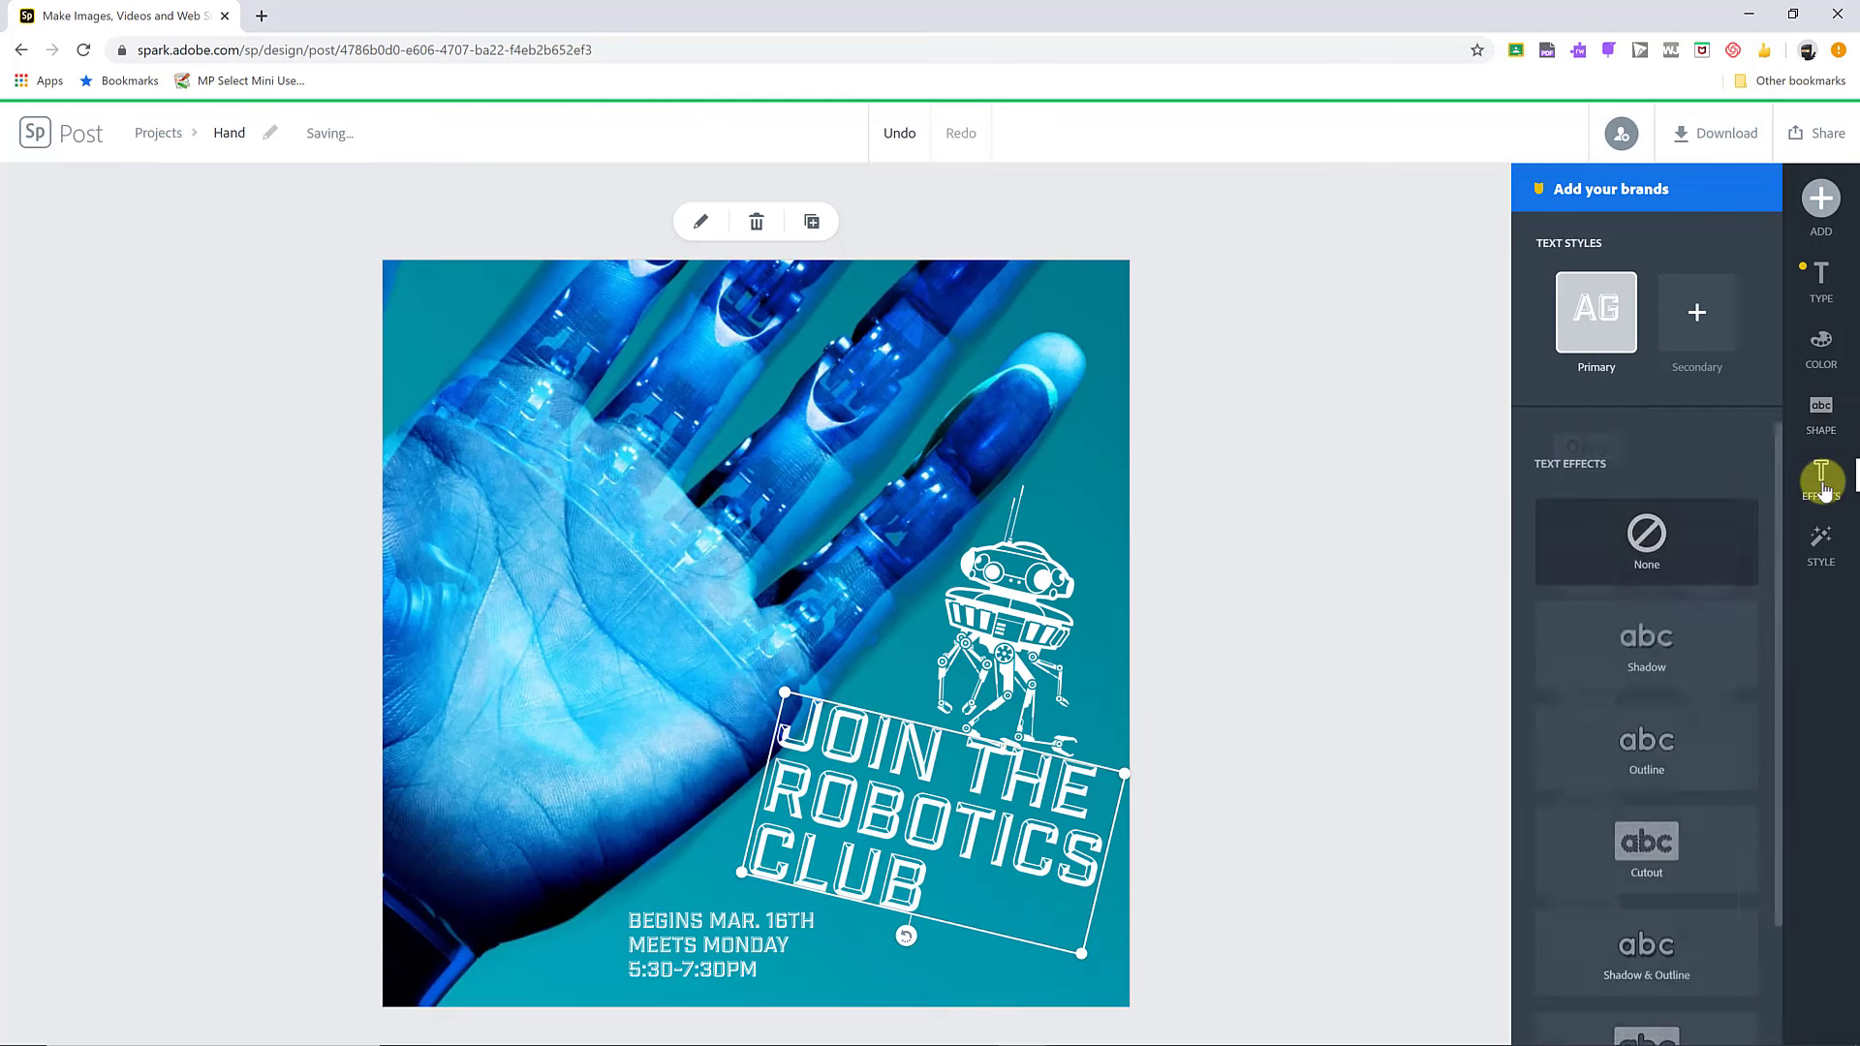
left_click(1668, 647)
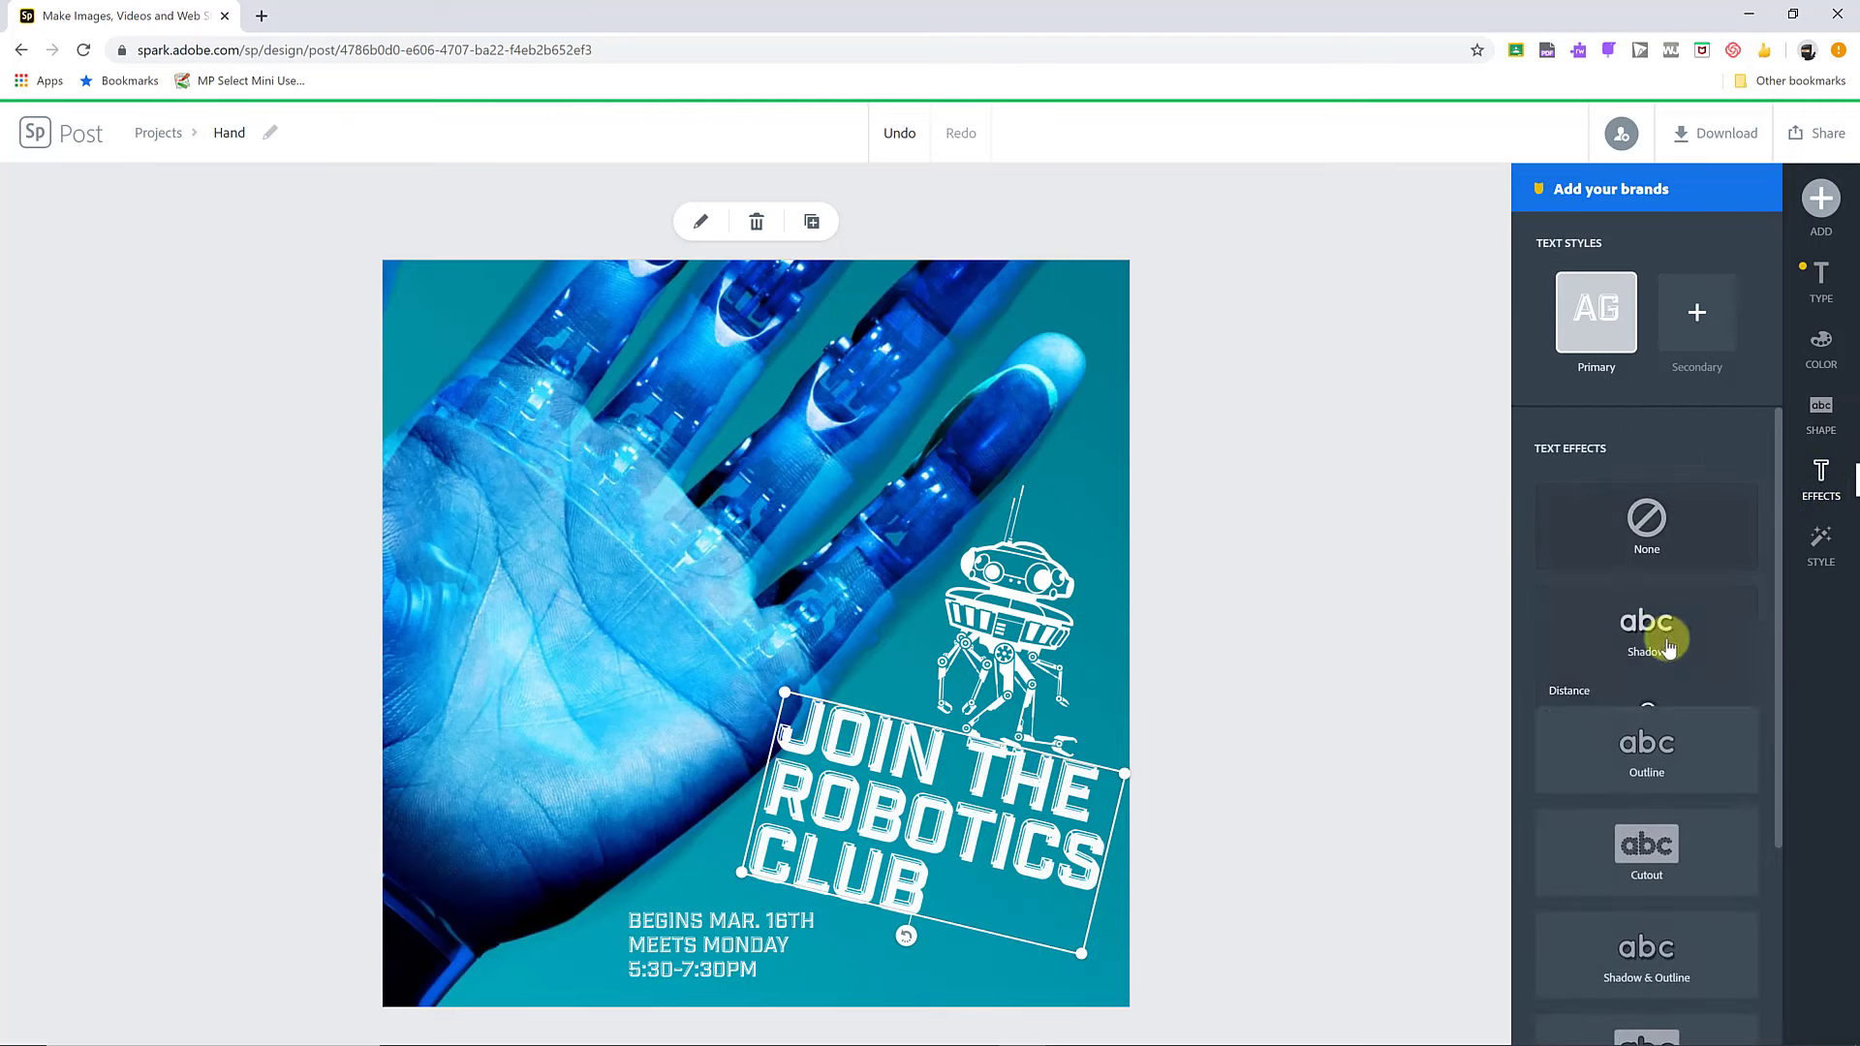
left_click(1657, 848)
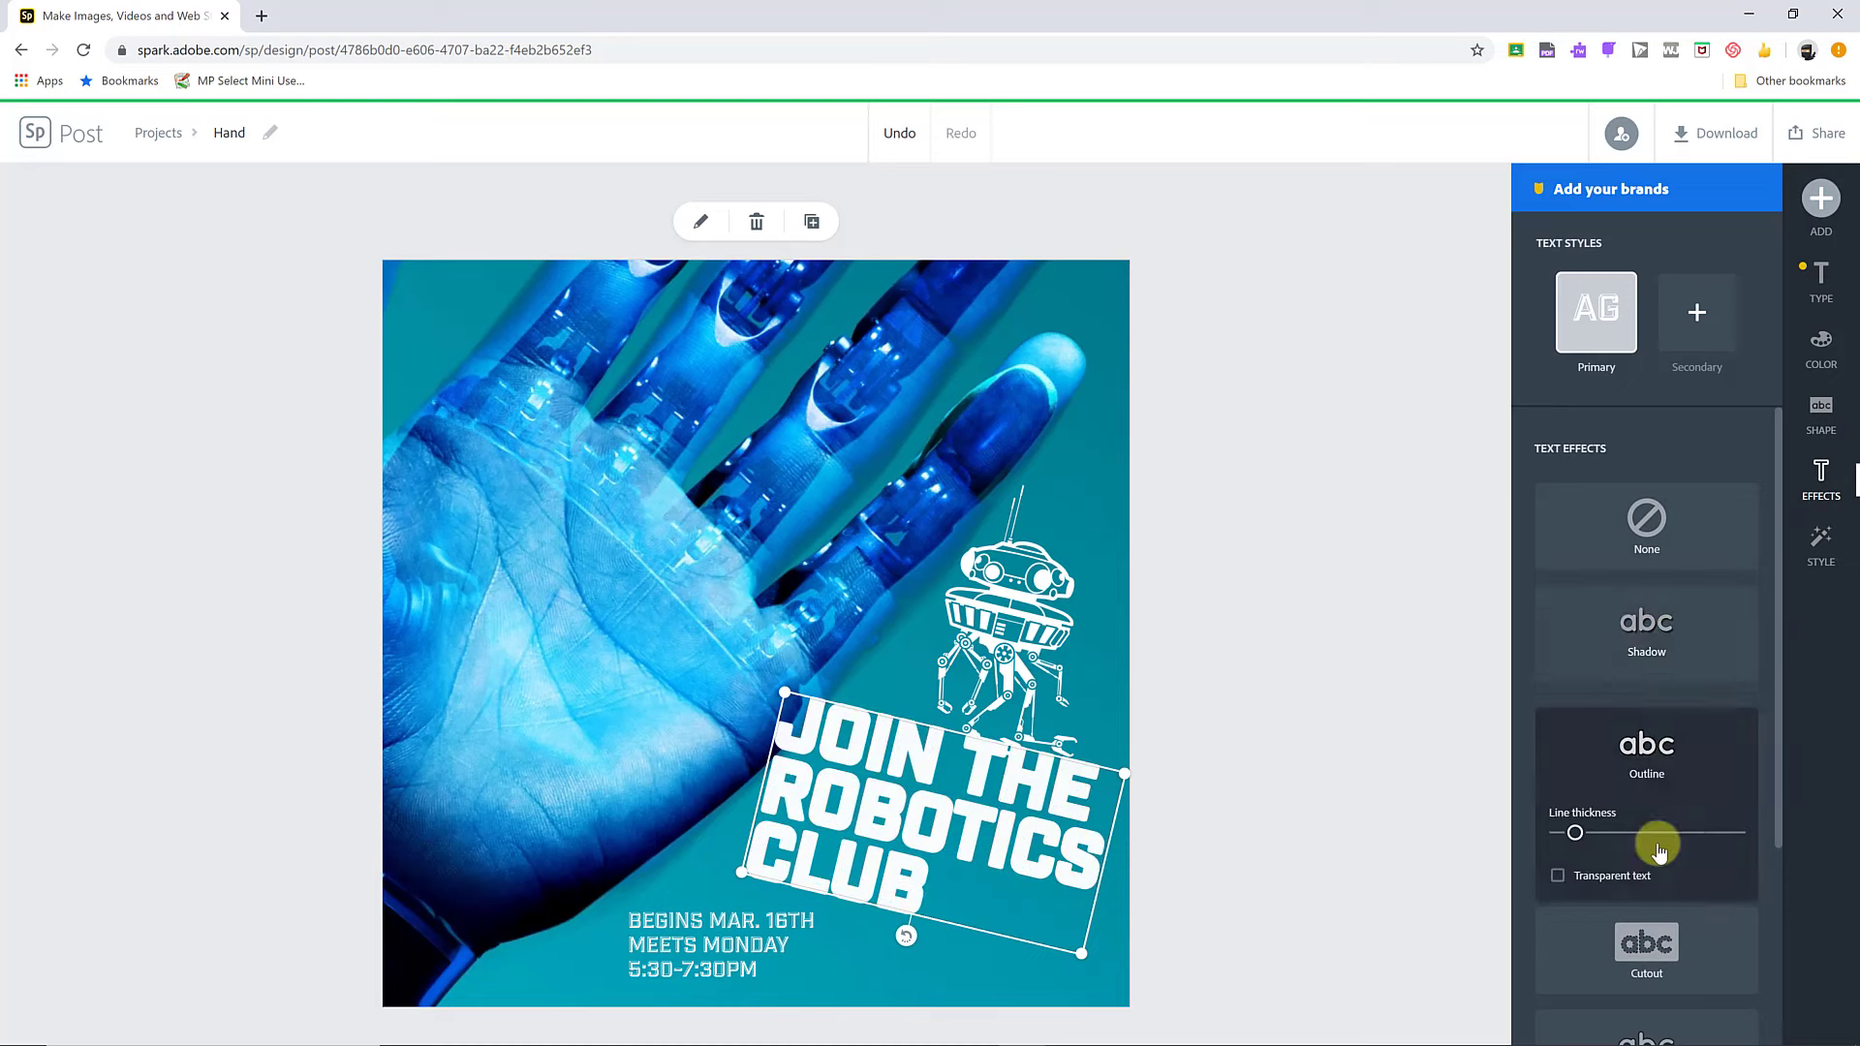
left_click(1681, 964)
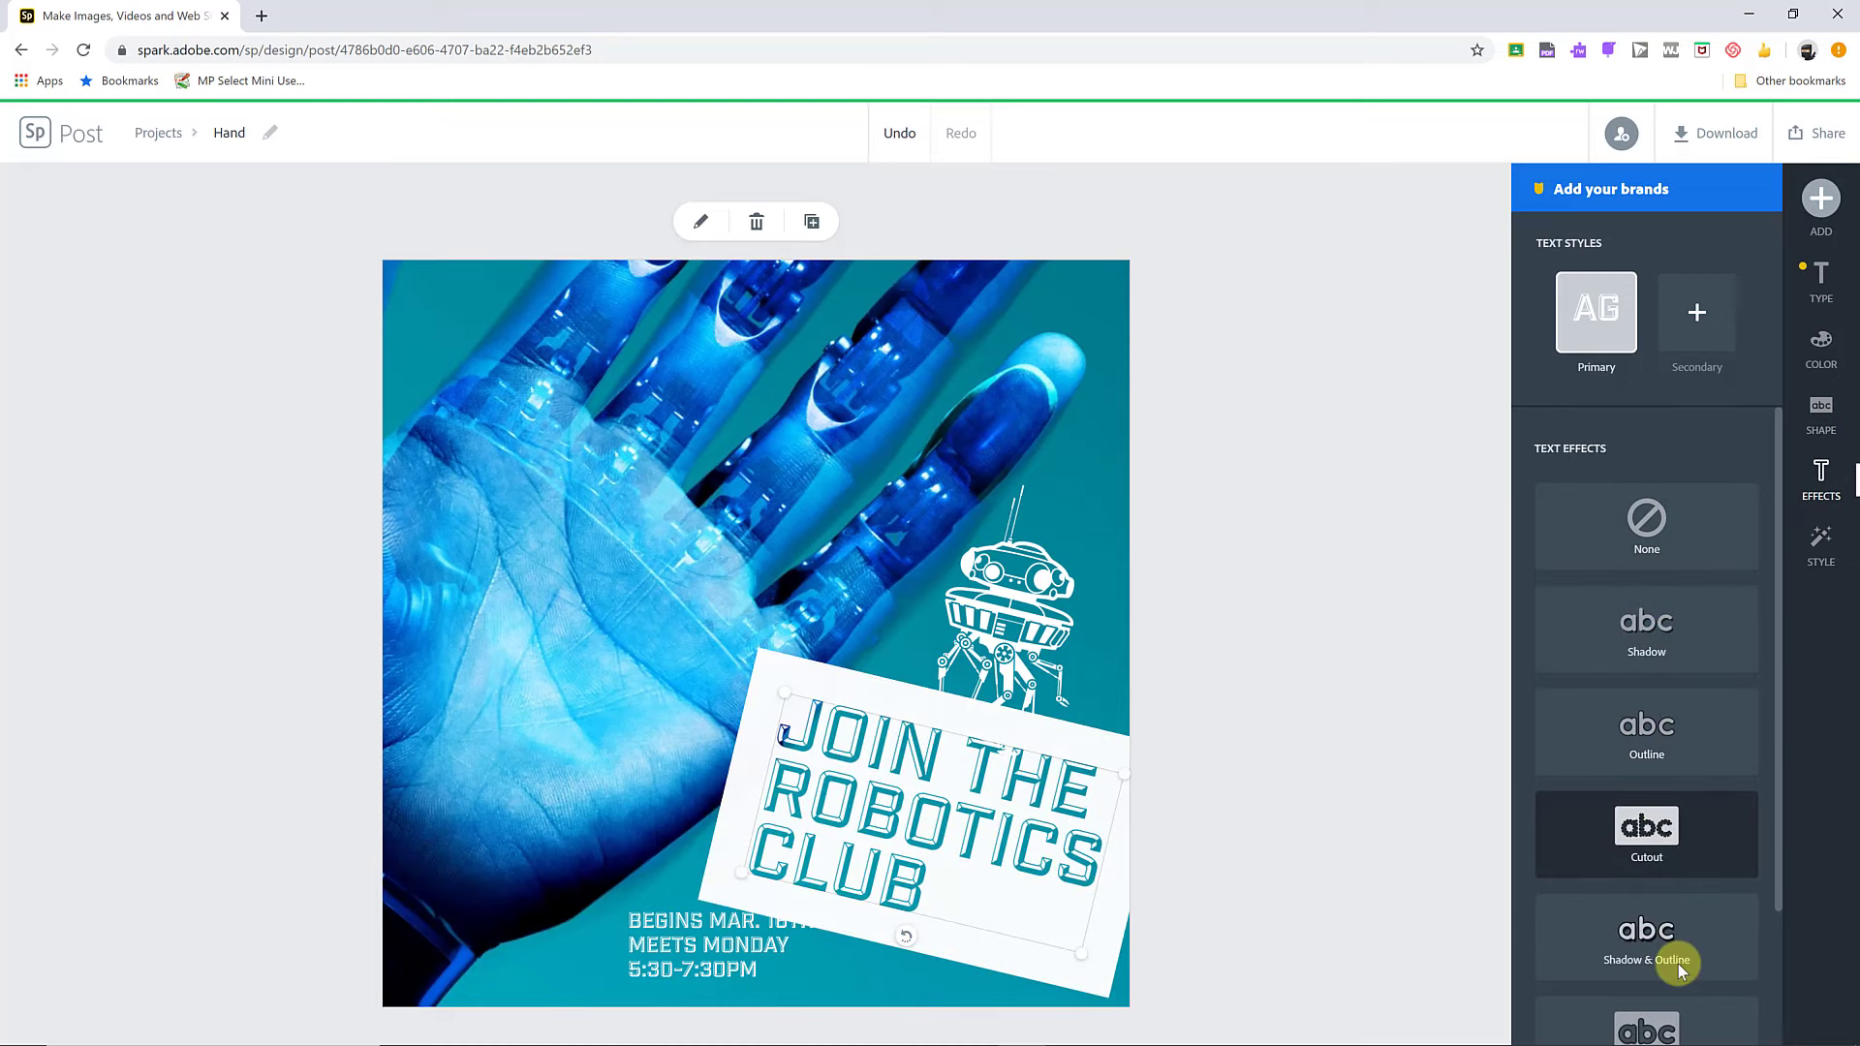
scroll(1647, 901, "down", 1)
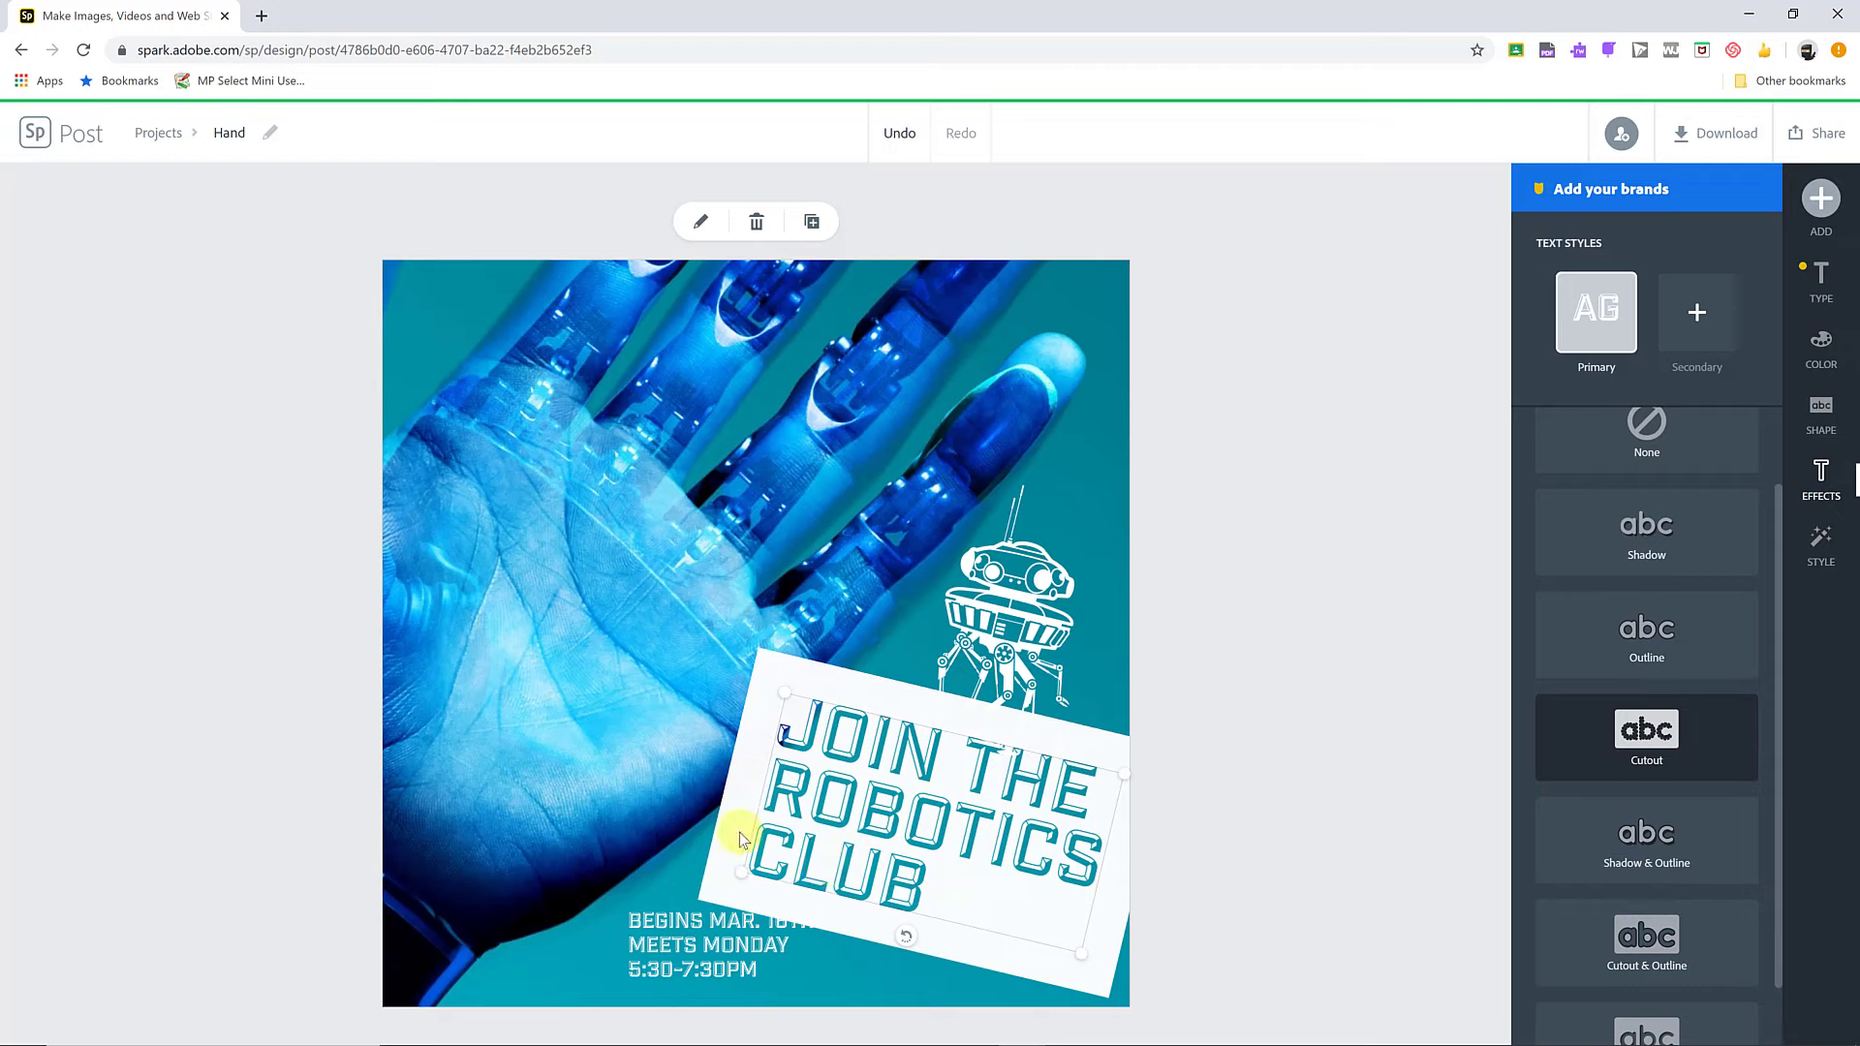
Step: Shift the cutout heading toward the palm and move the meeting details text out from under it
left_click_drag(740, 839, 718, 872)
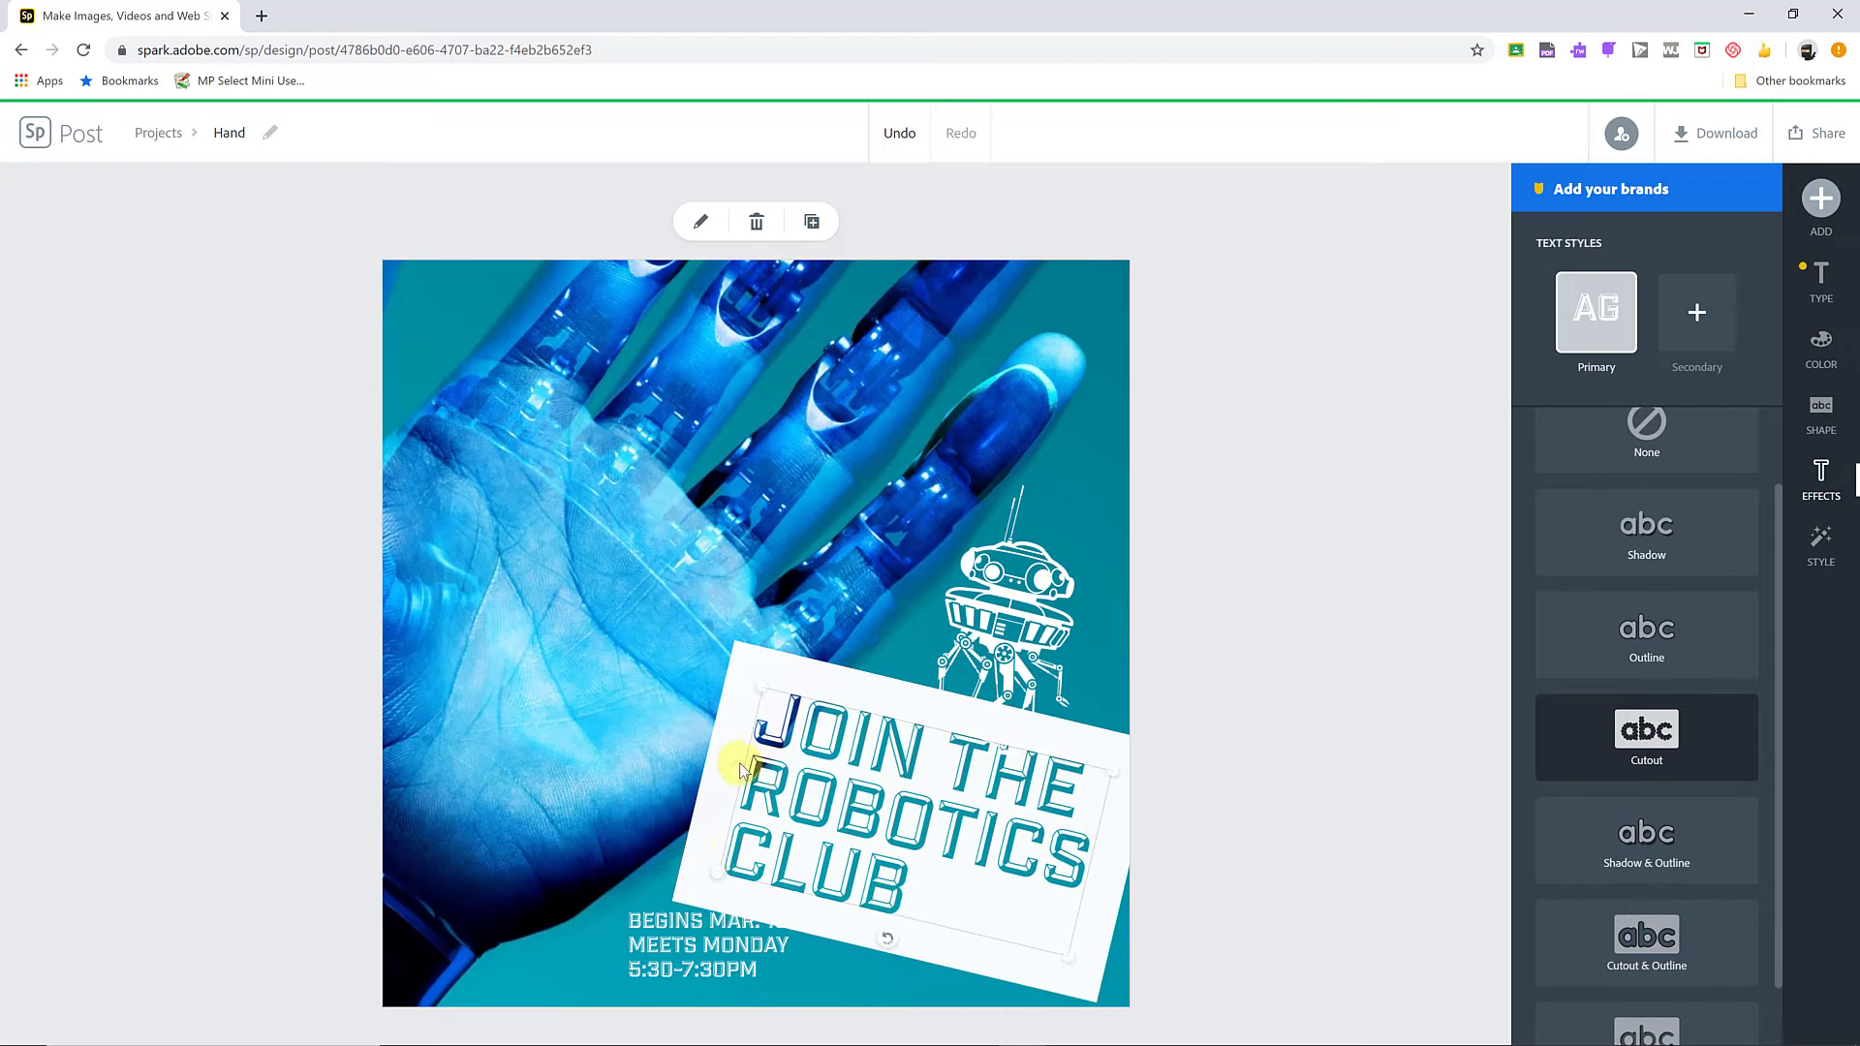
mouse_move(725, 773)
left_mouse_down()
mouse_move(678, 752)
mouse_move(694, 769)
left_mouse_up()
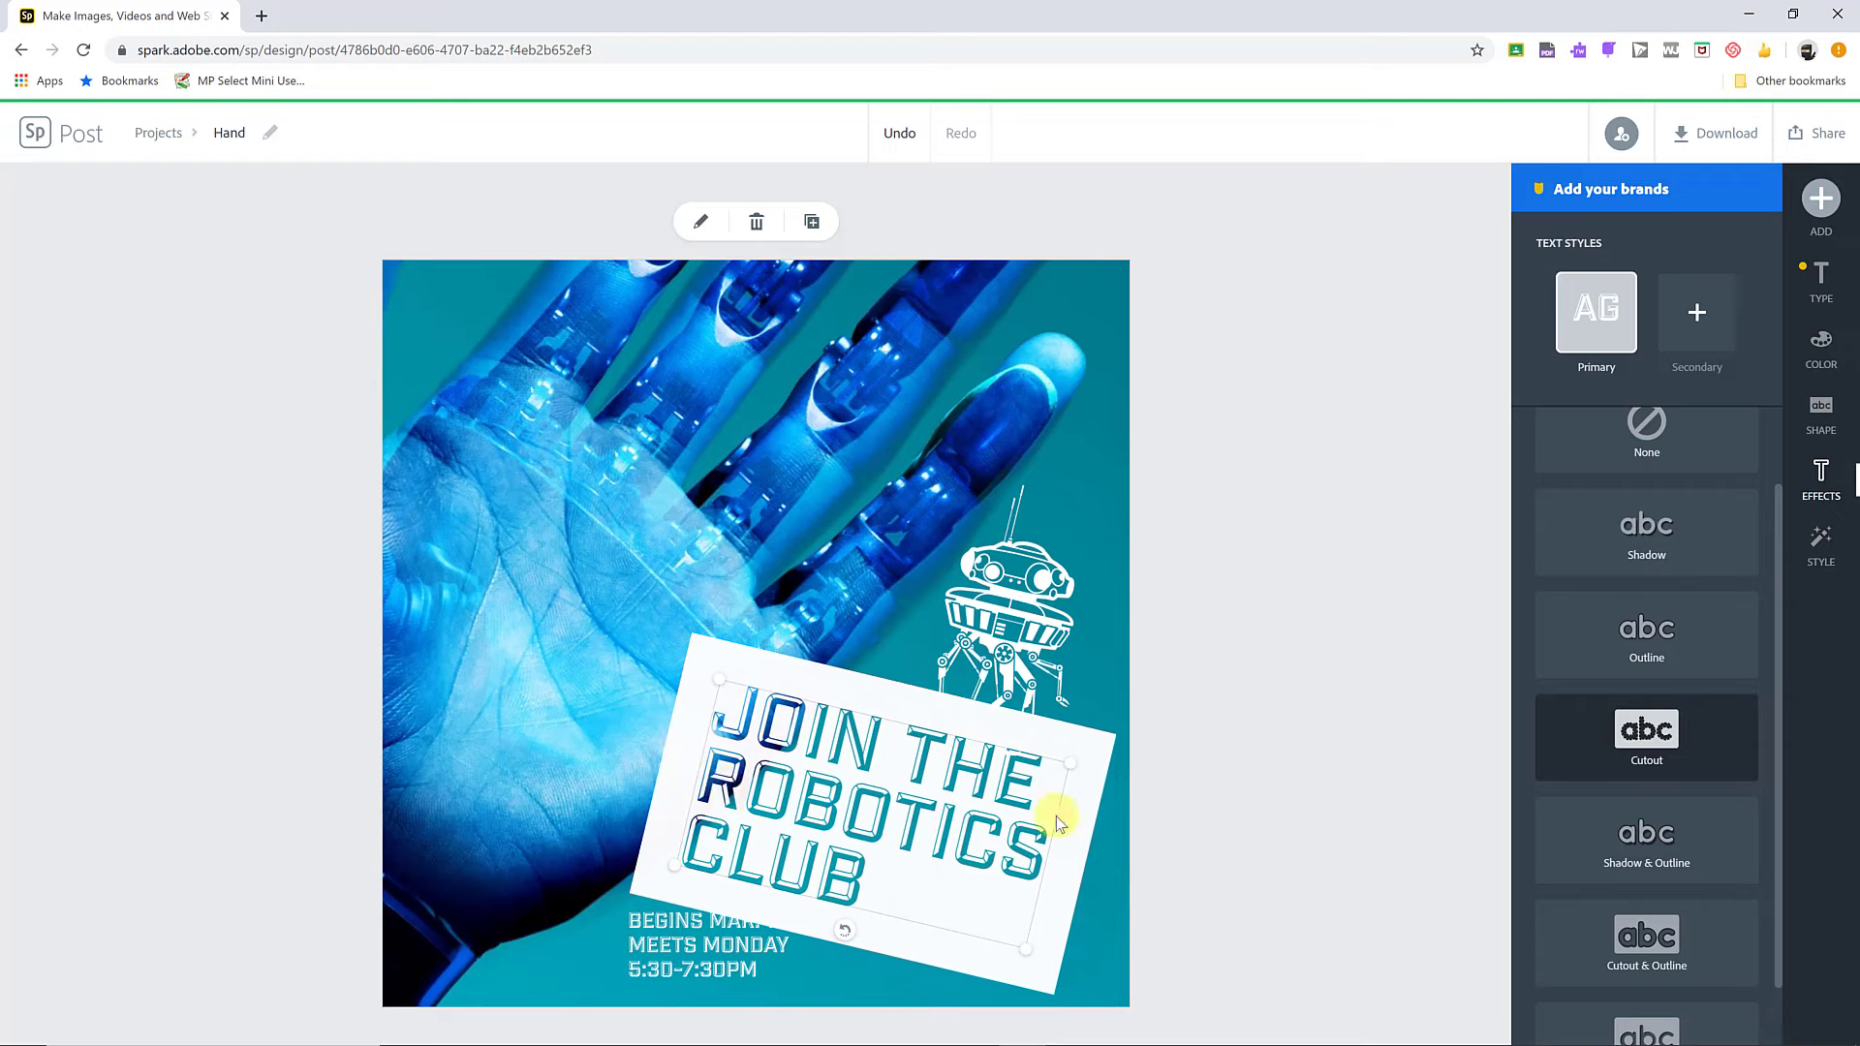
left_click(707, 957)
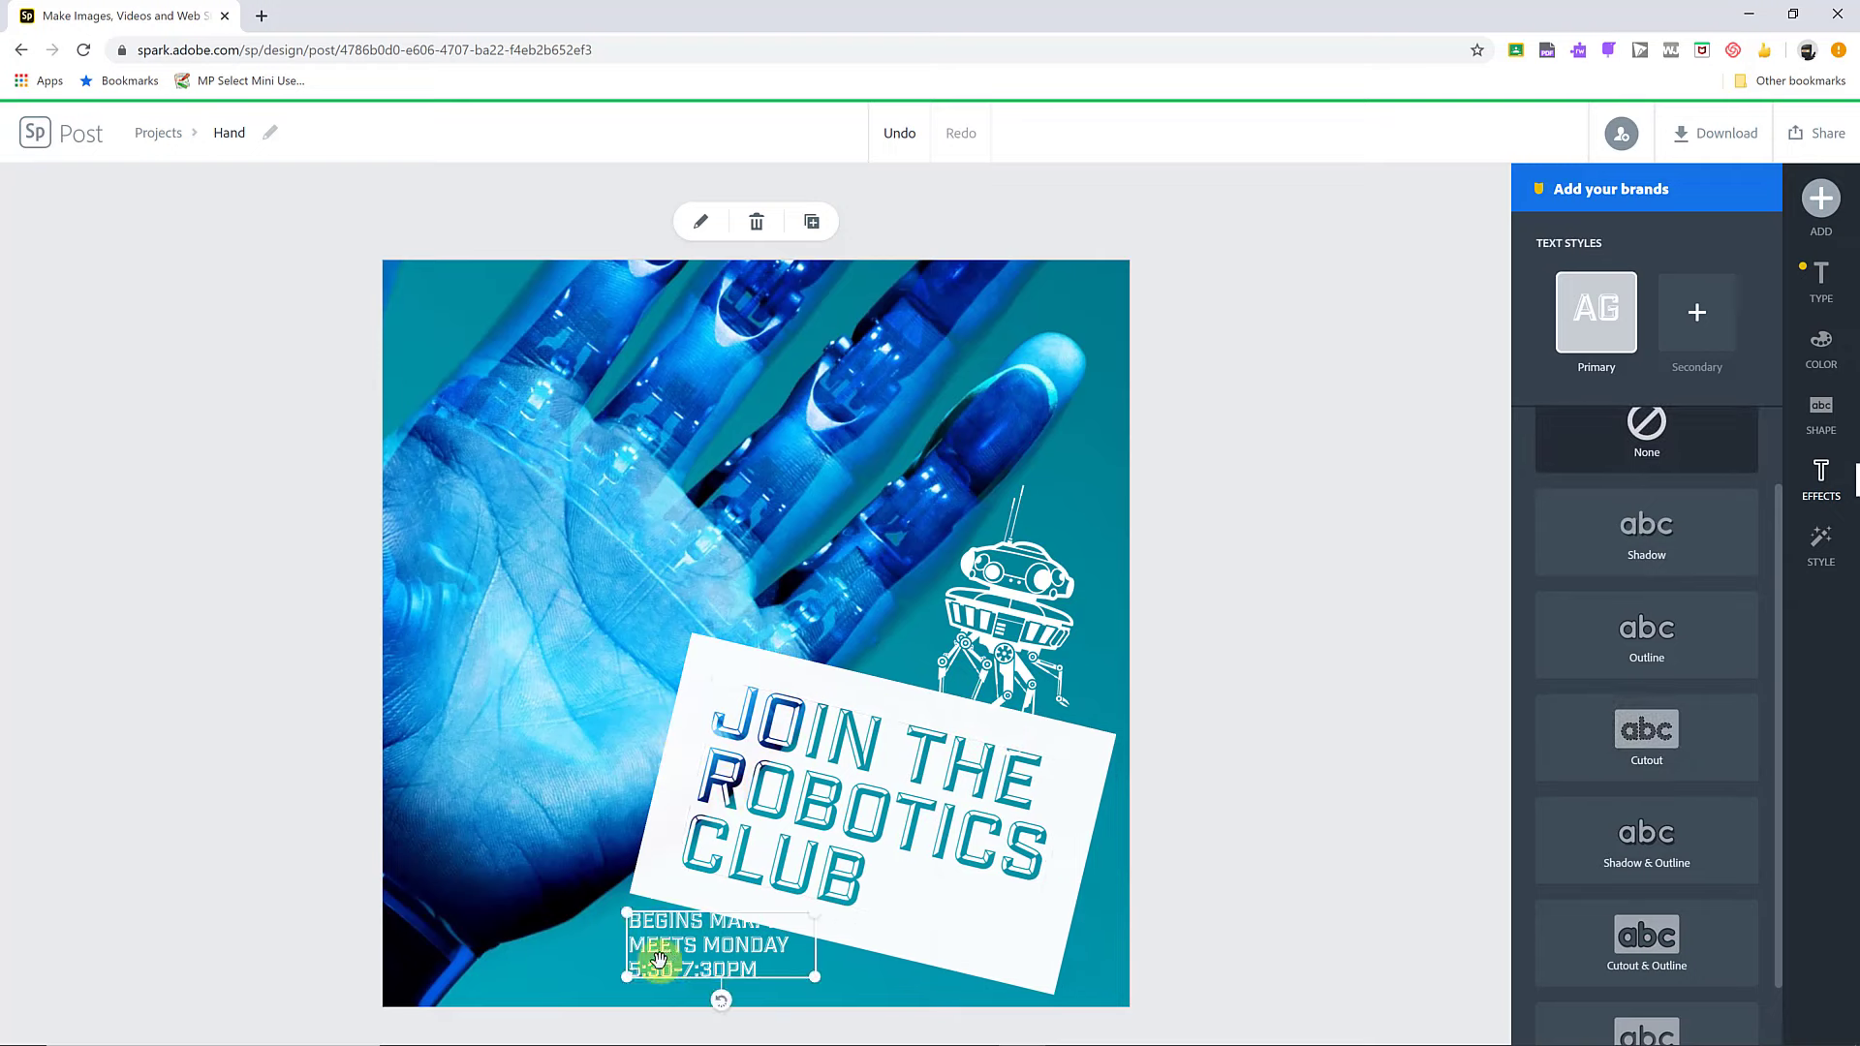
left_click_drag(689, 955, 621, 966)
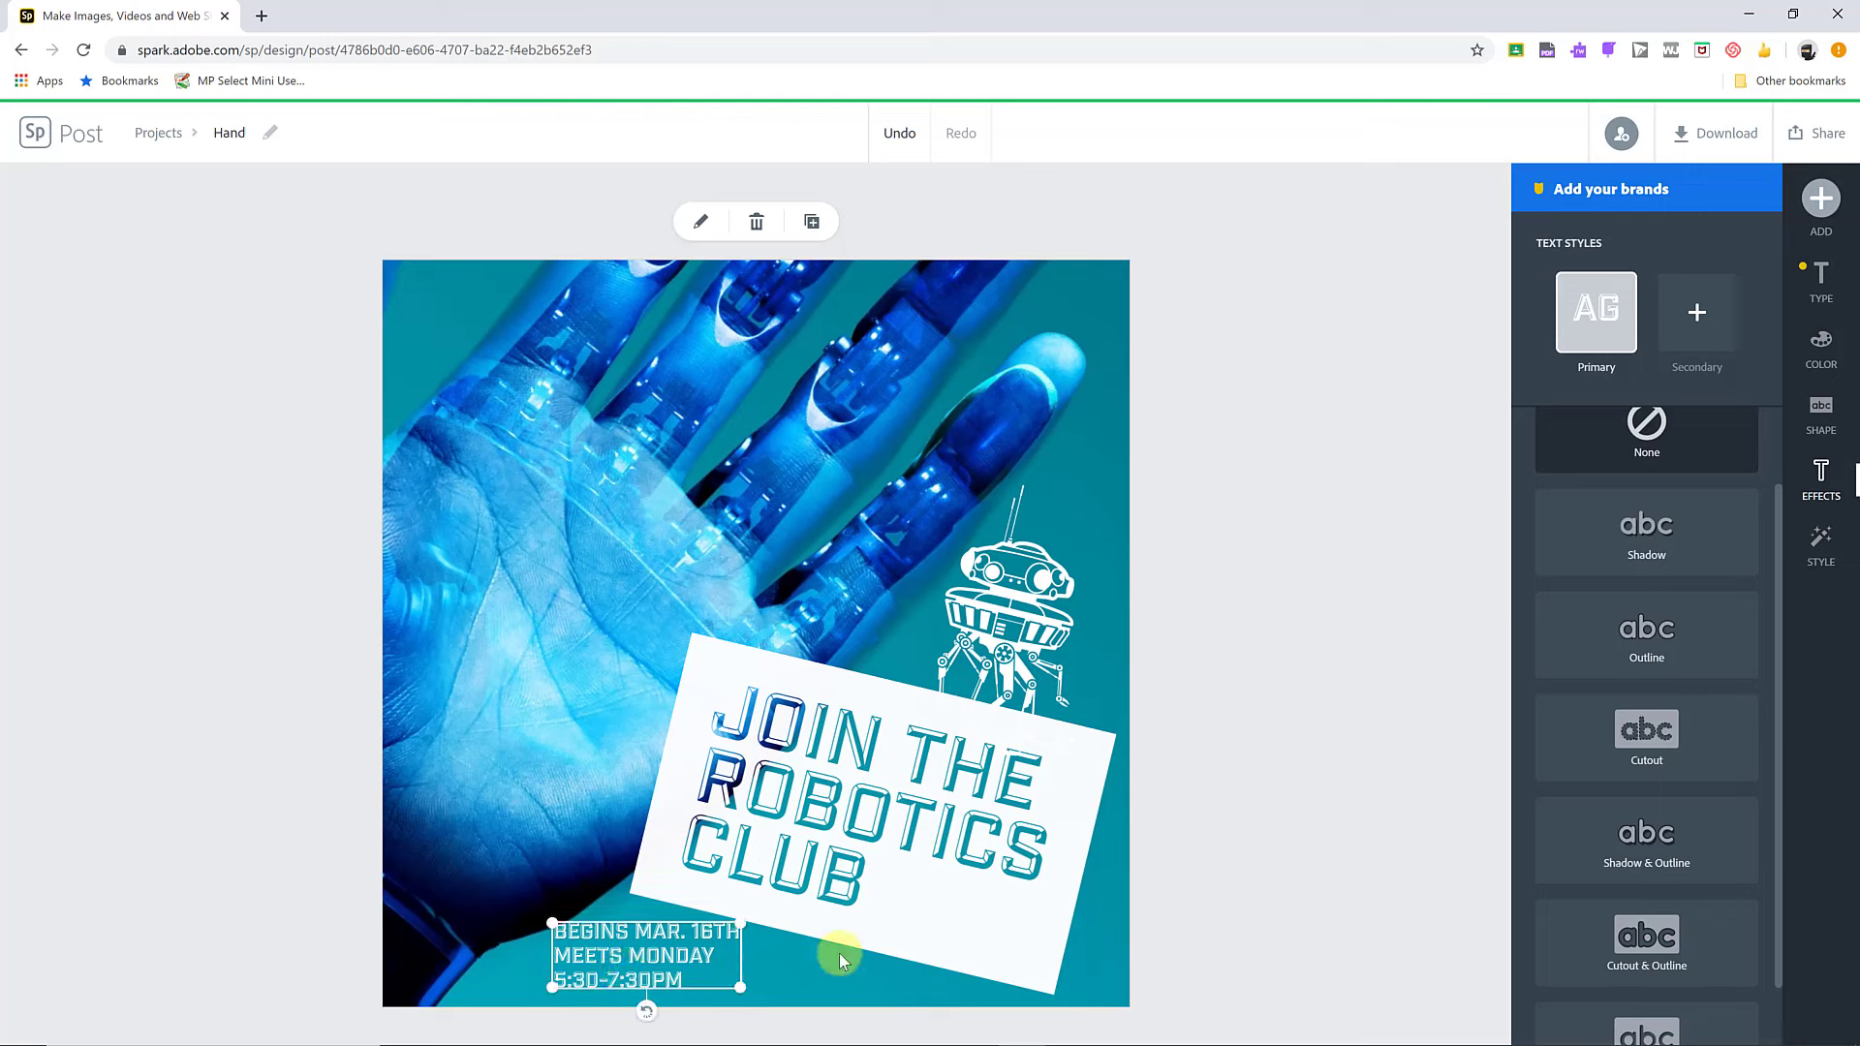
Step: Apply a suggested text style to the meeting details, and try several suggested styles on the heading
scroll(1623, 465, "up", 1)
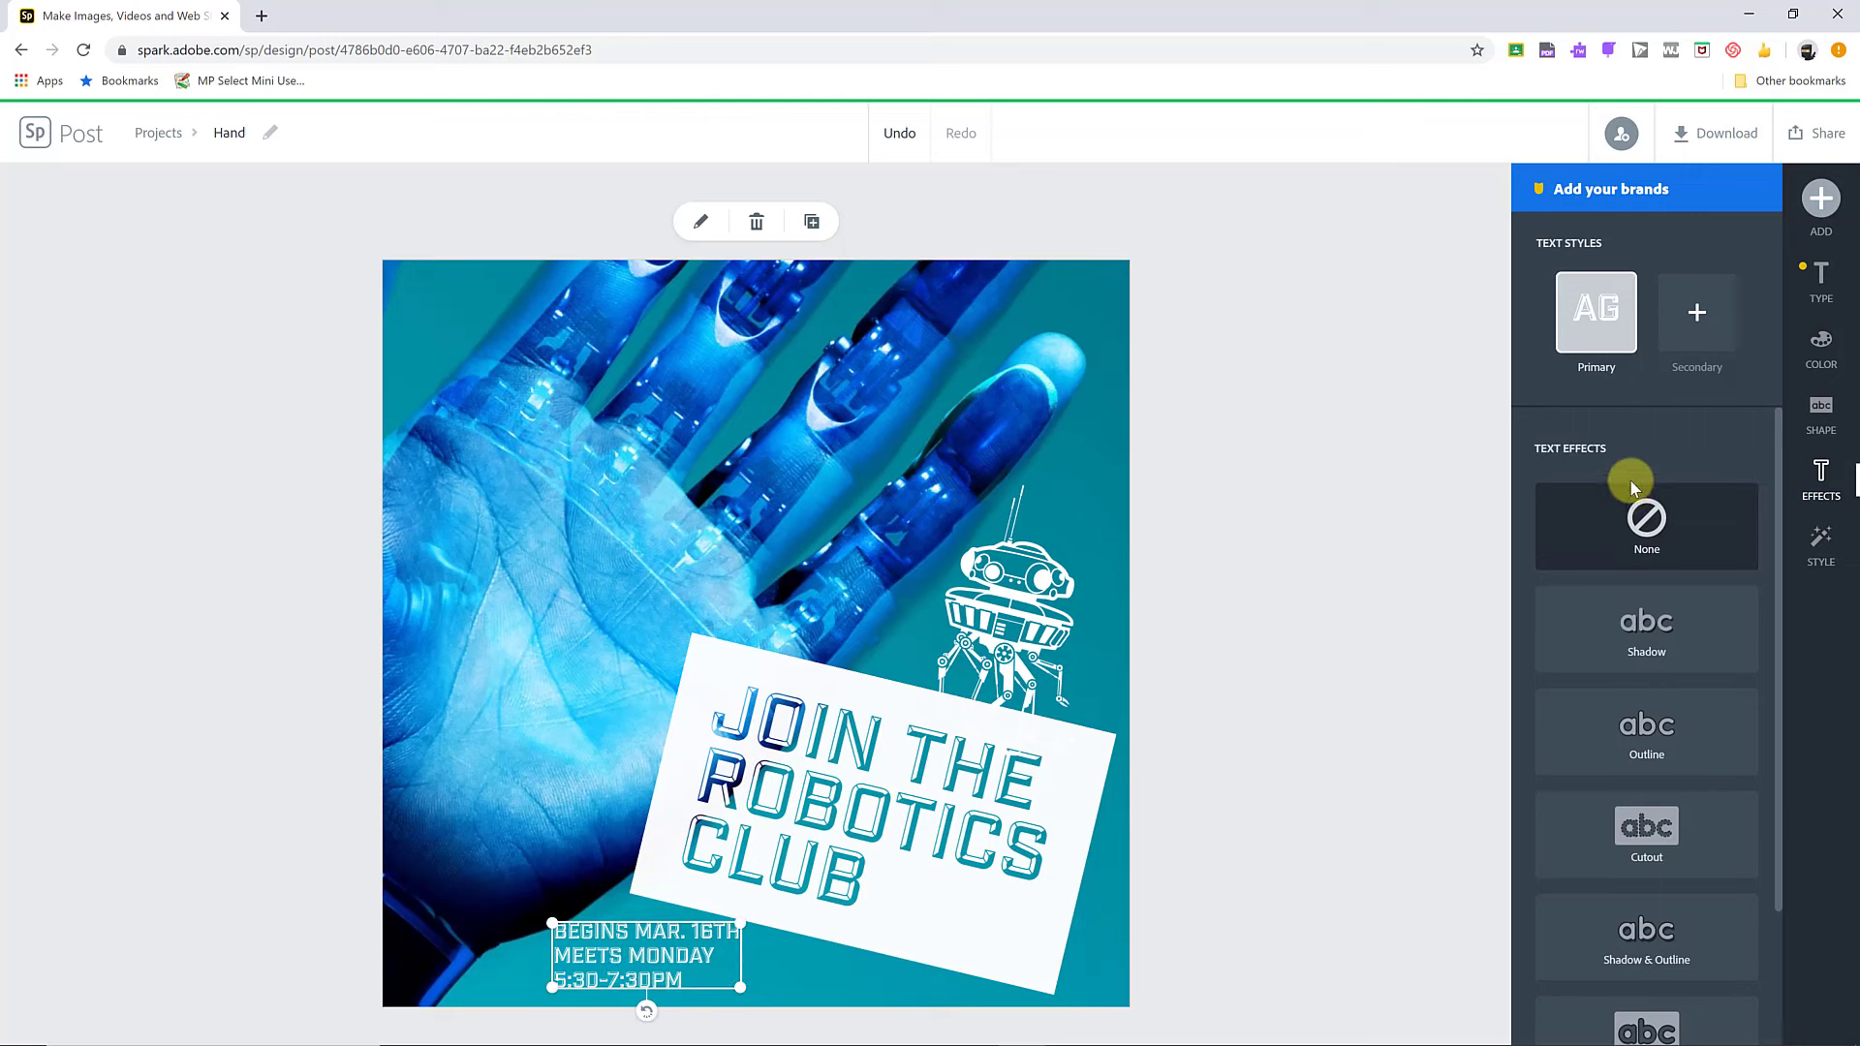
left_click(1648, 494)
left_click(1822, 552)
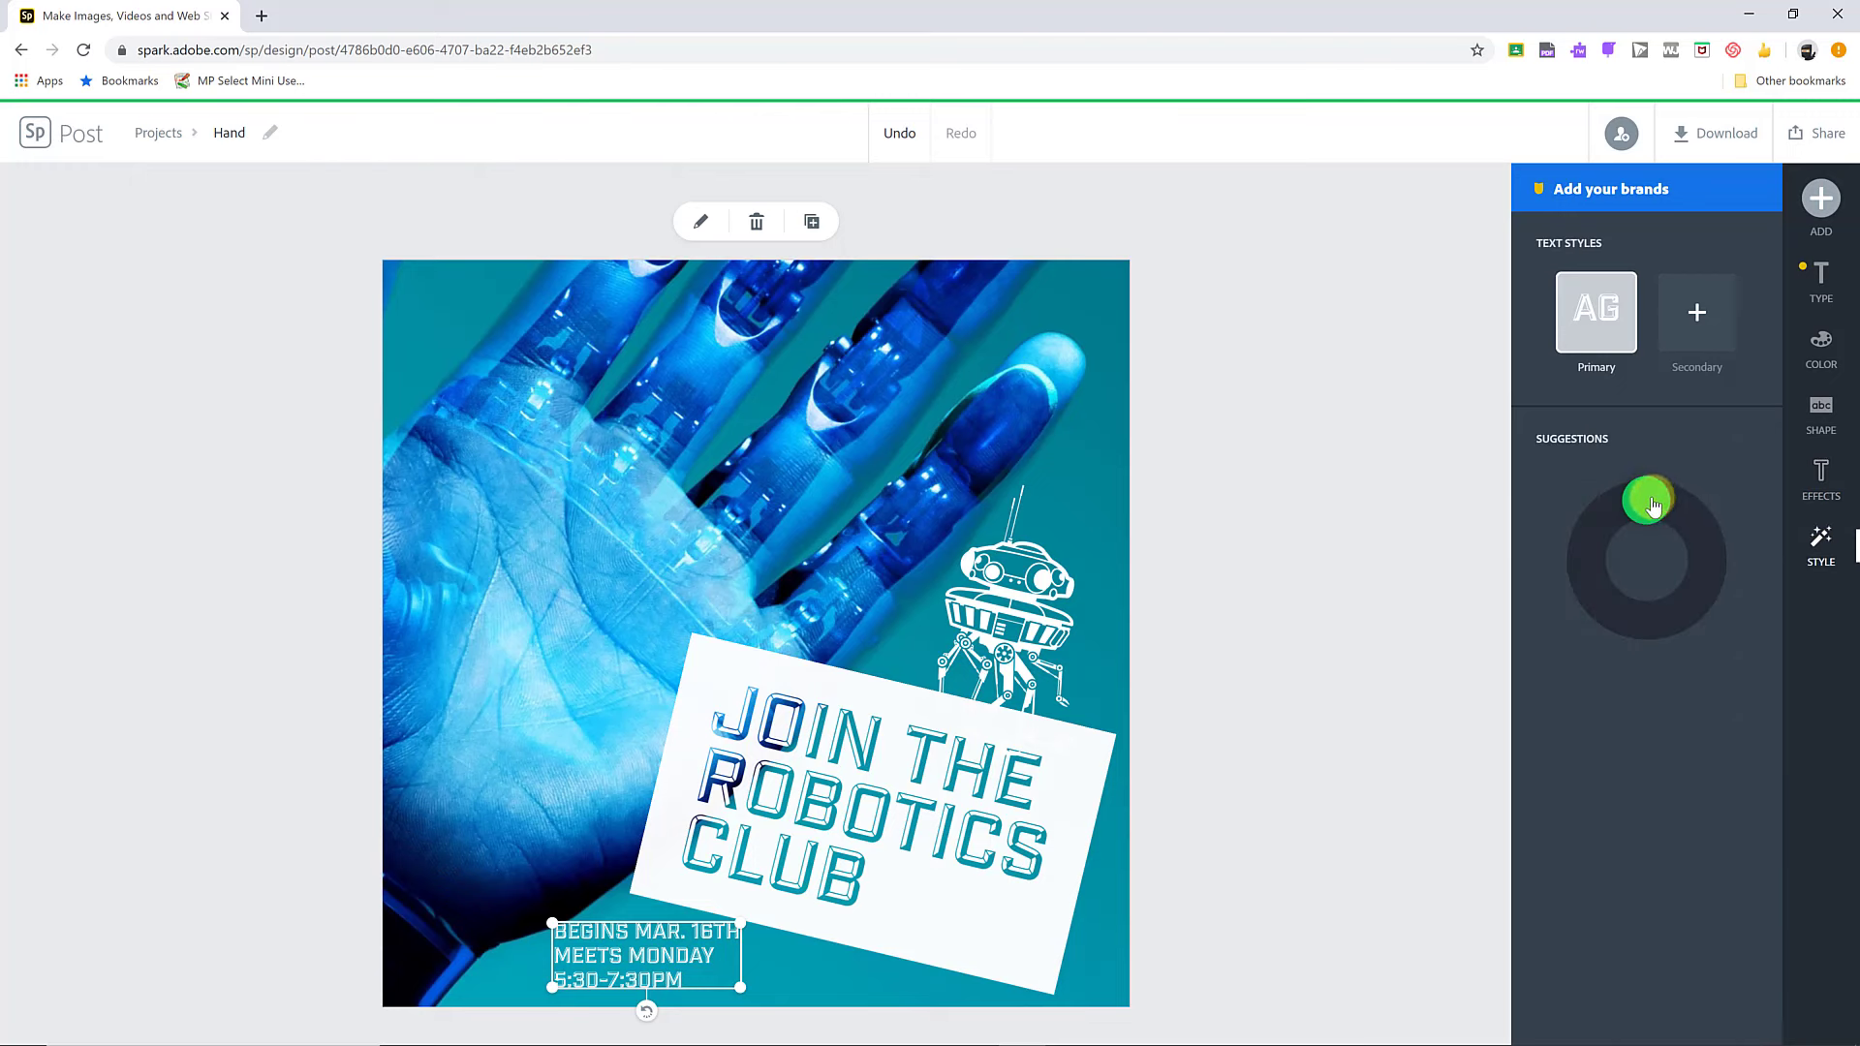
left_click_drag(1651, 504, 1695, 574)
left_click(1023, 901)
left_click_drag(1691, 585, 1653, 506)
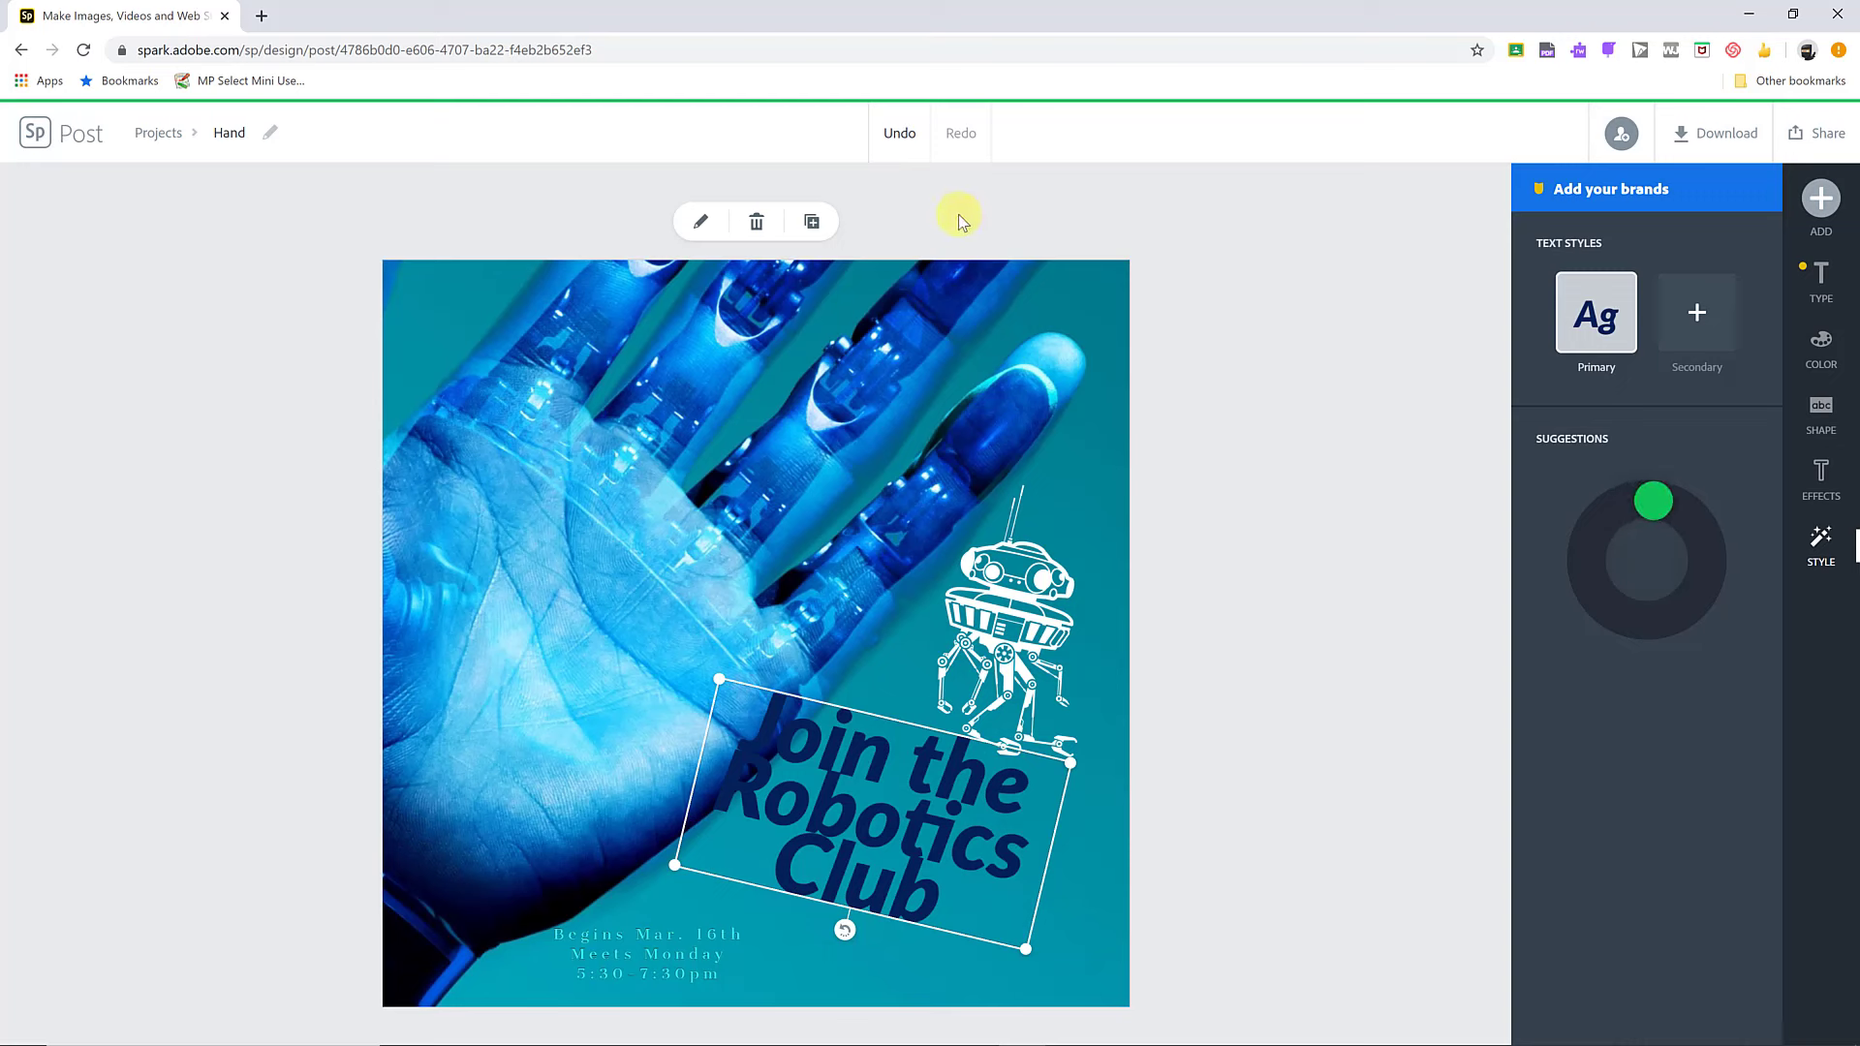
Step: Undo the series of suggested text styles tried on the heading, back to the cutout text on its white rectangle
left_click(900, 137)
left_click(900, 140)
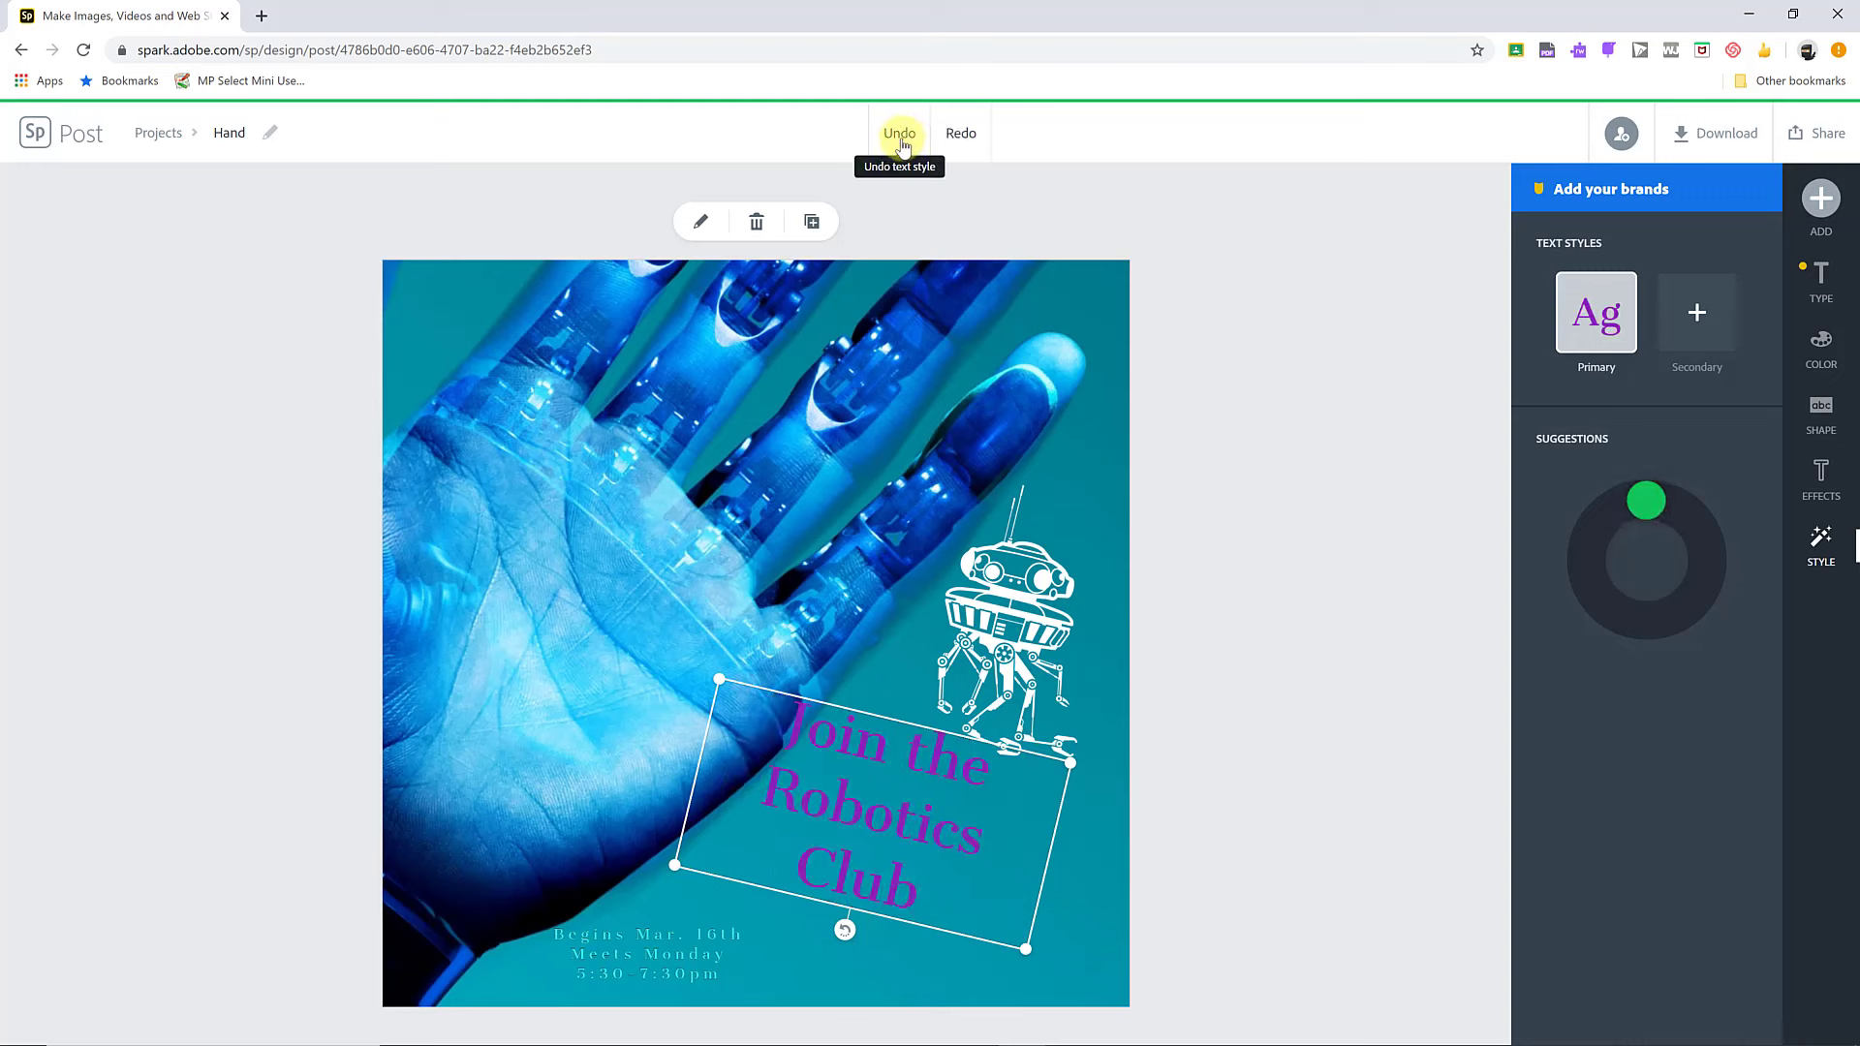
left_click(901, 141)
left_click(901, 140)
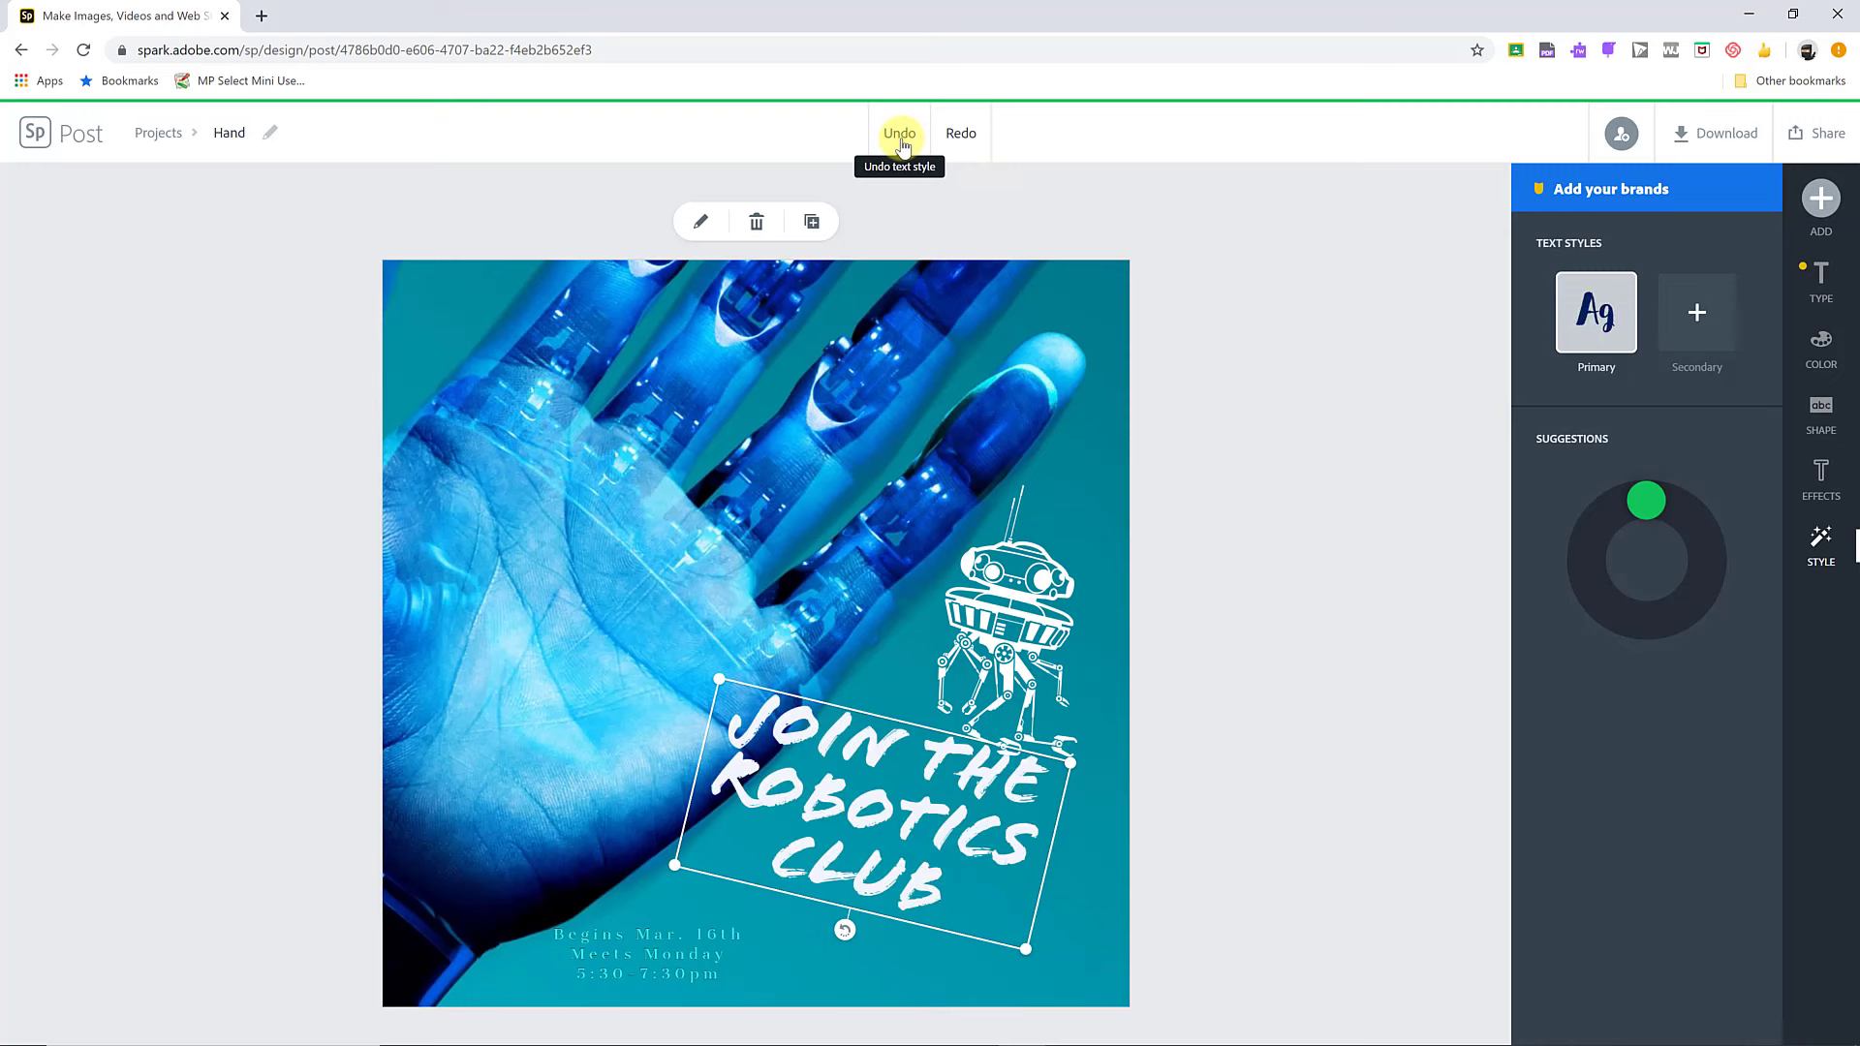
left_click(901, 140)
left_click(901, 141)
left_click(901, 140)
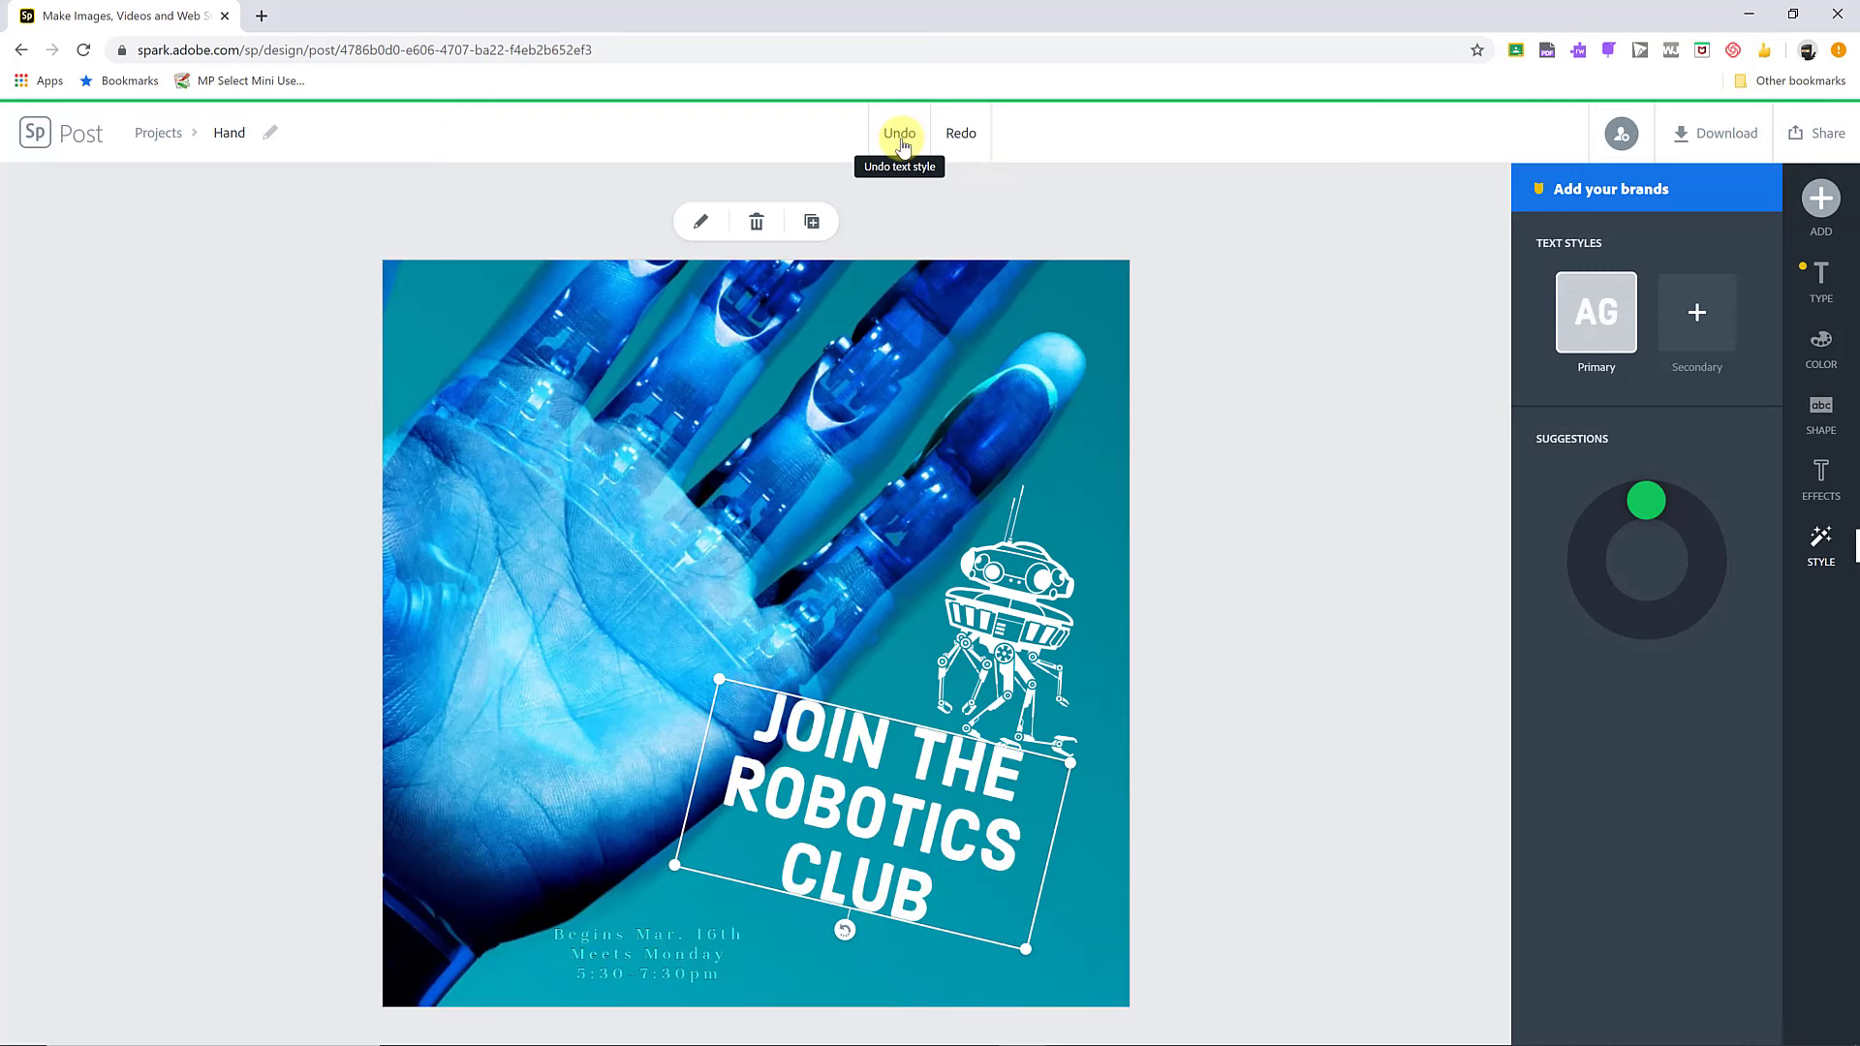
left_click(901, 140)
left_click(901, 141)
left_click(902, 140)
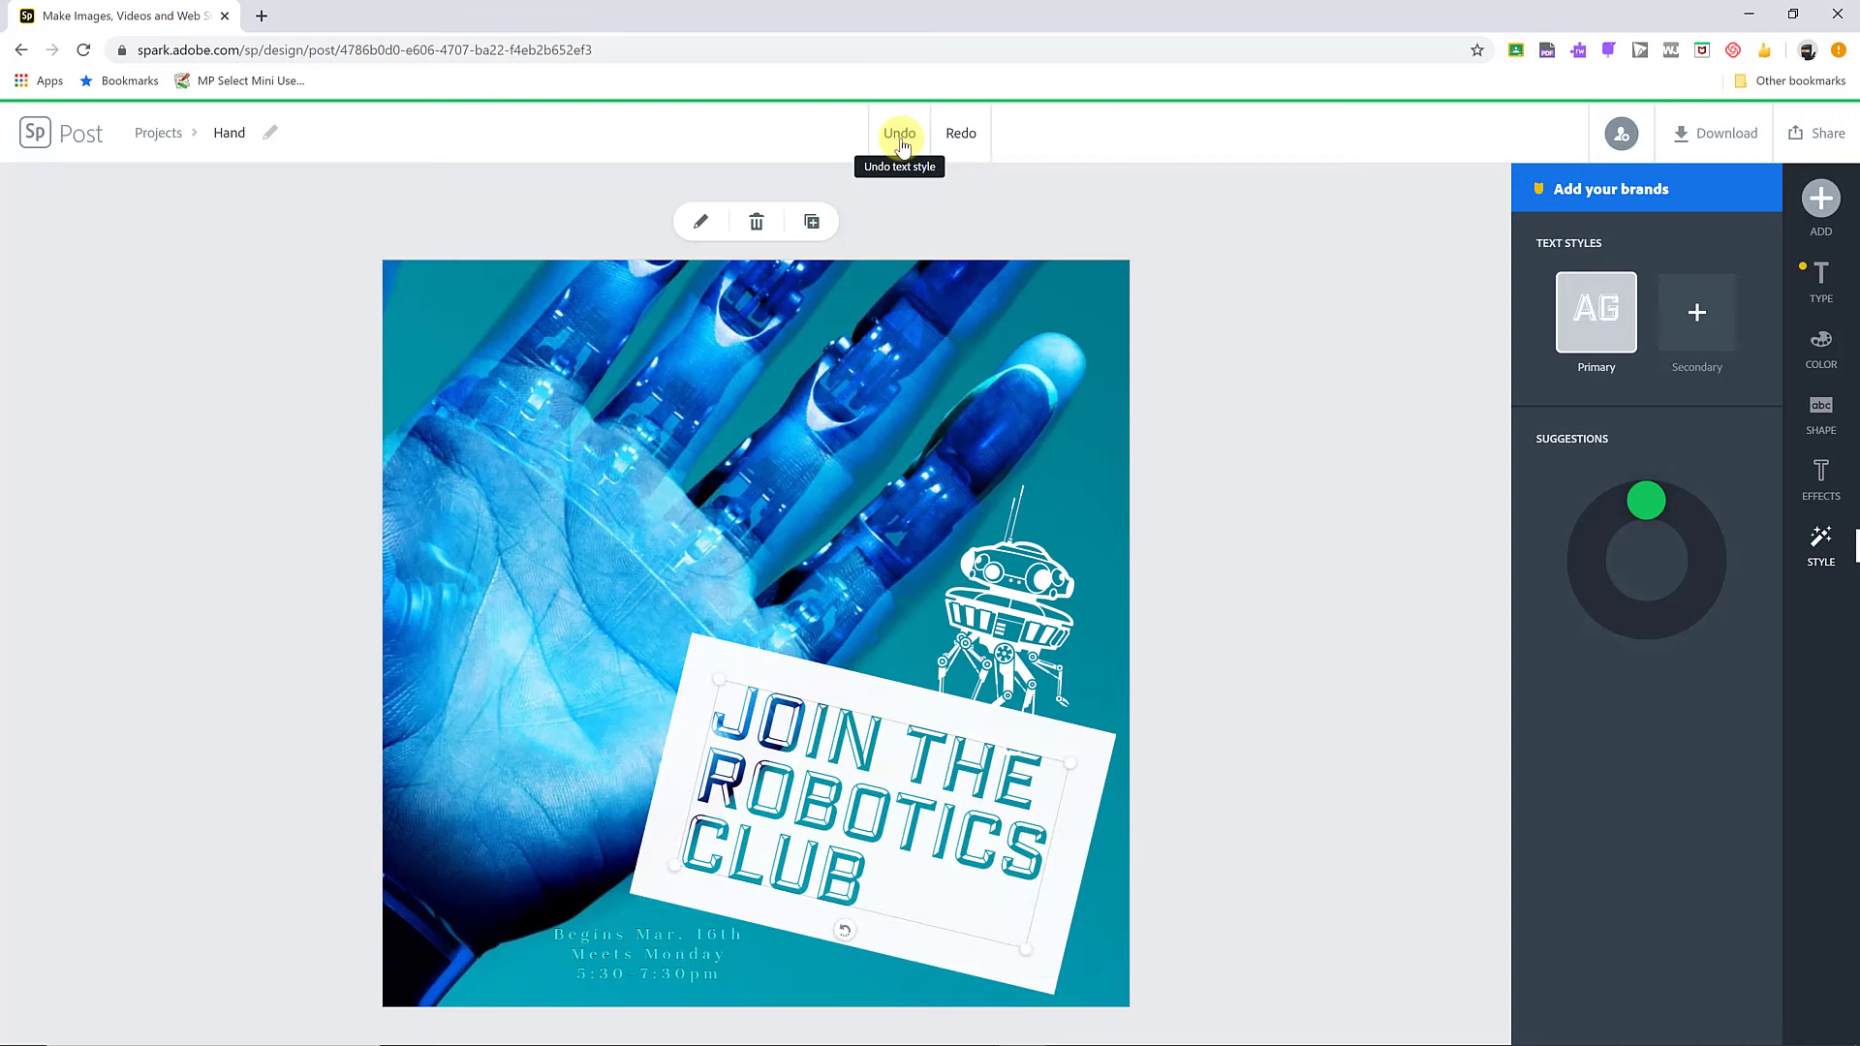
Step: Undo the meeting details' suggested style and the last moves of the meeting details and the cutout heading
left_click(901, 141)
left_click(901, 140)
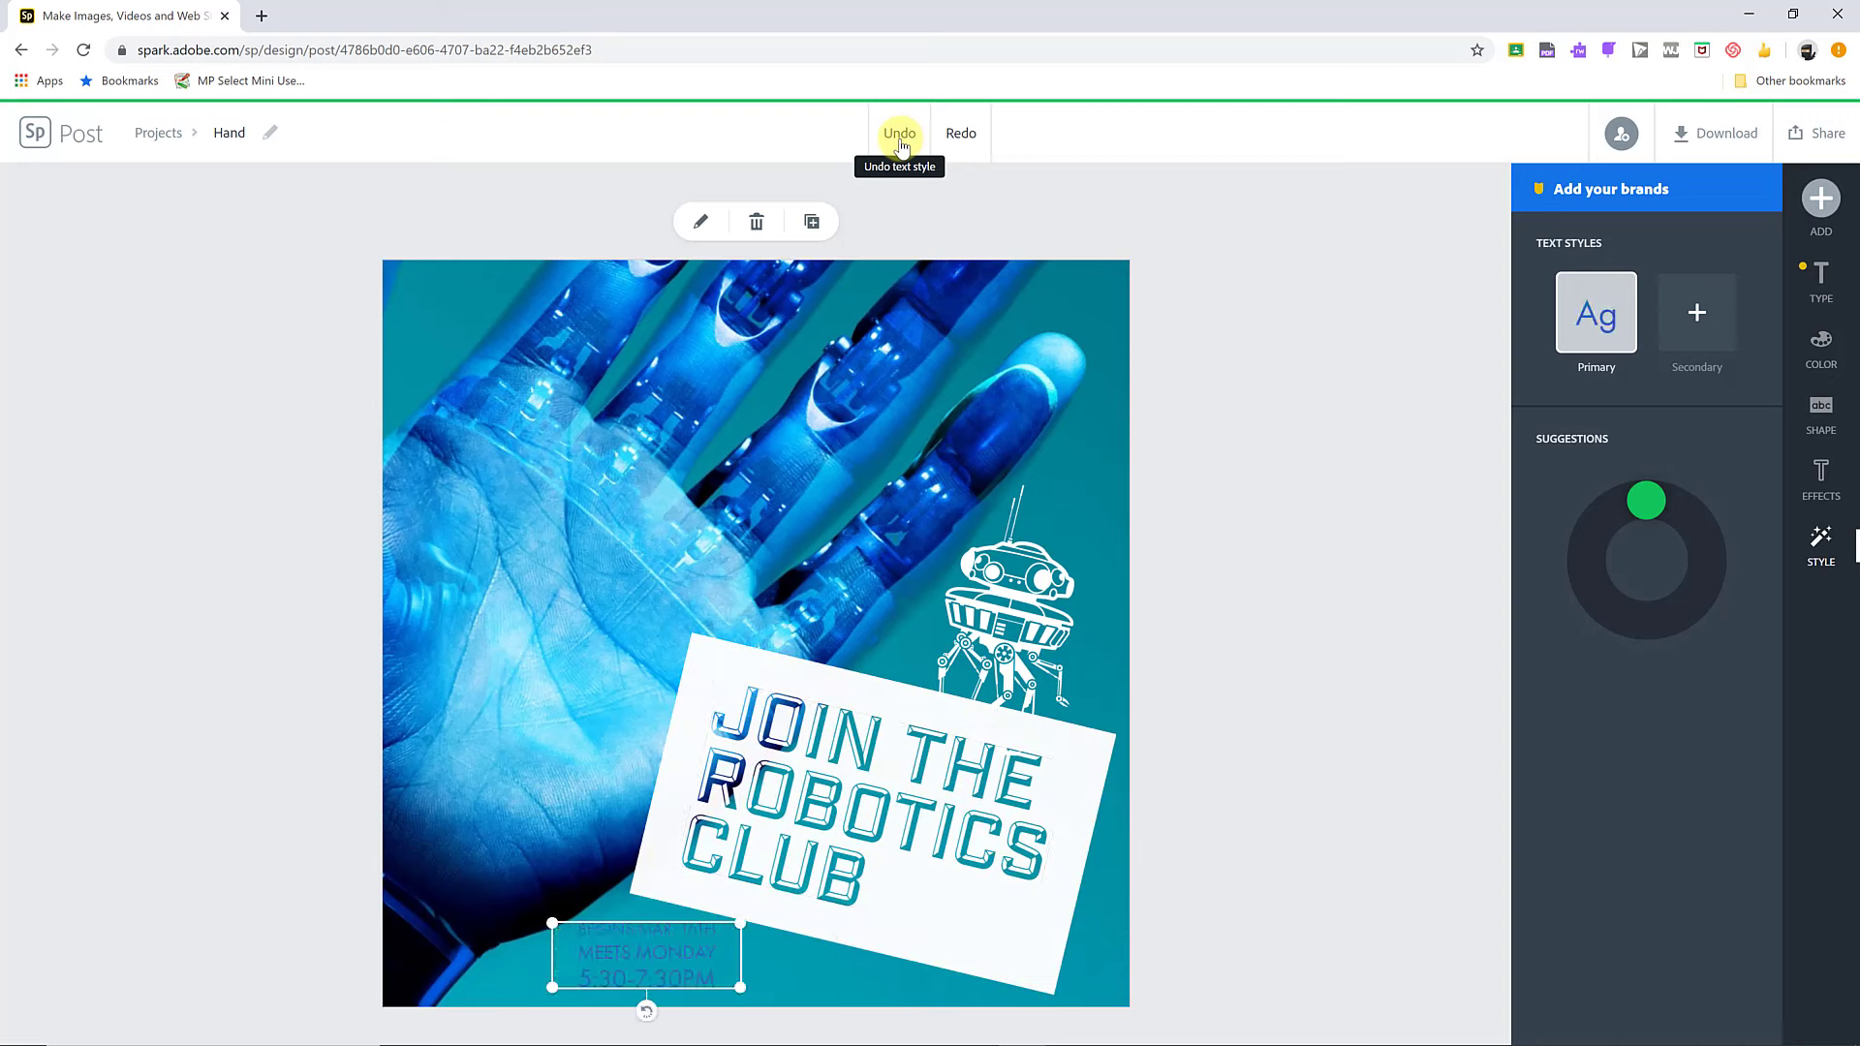
left_click(901, 141)
left_click(901, 141)
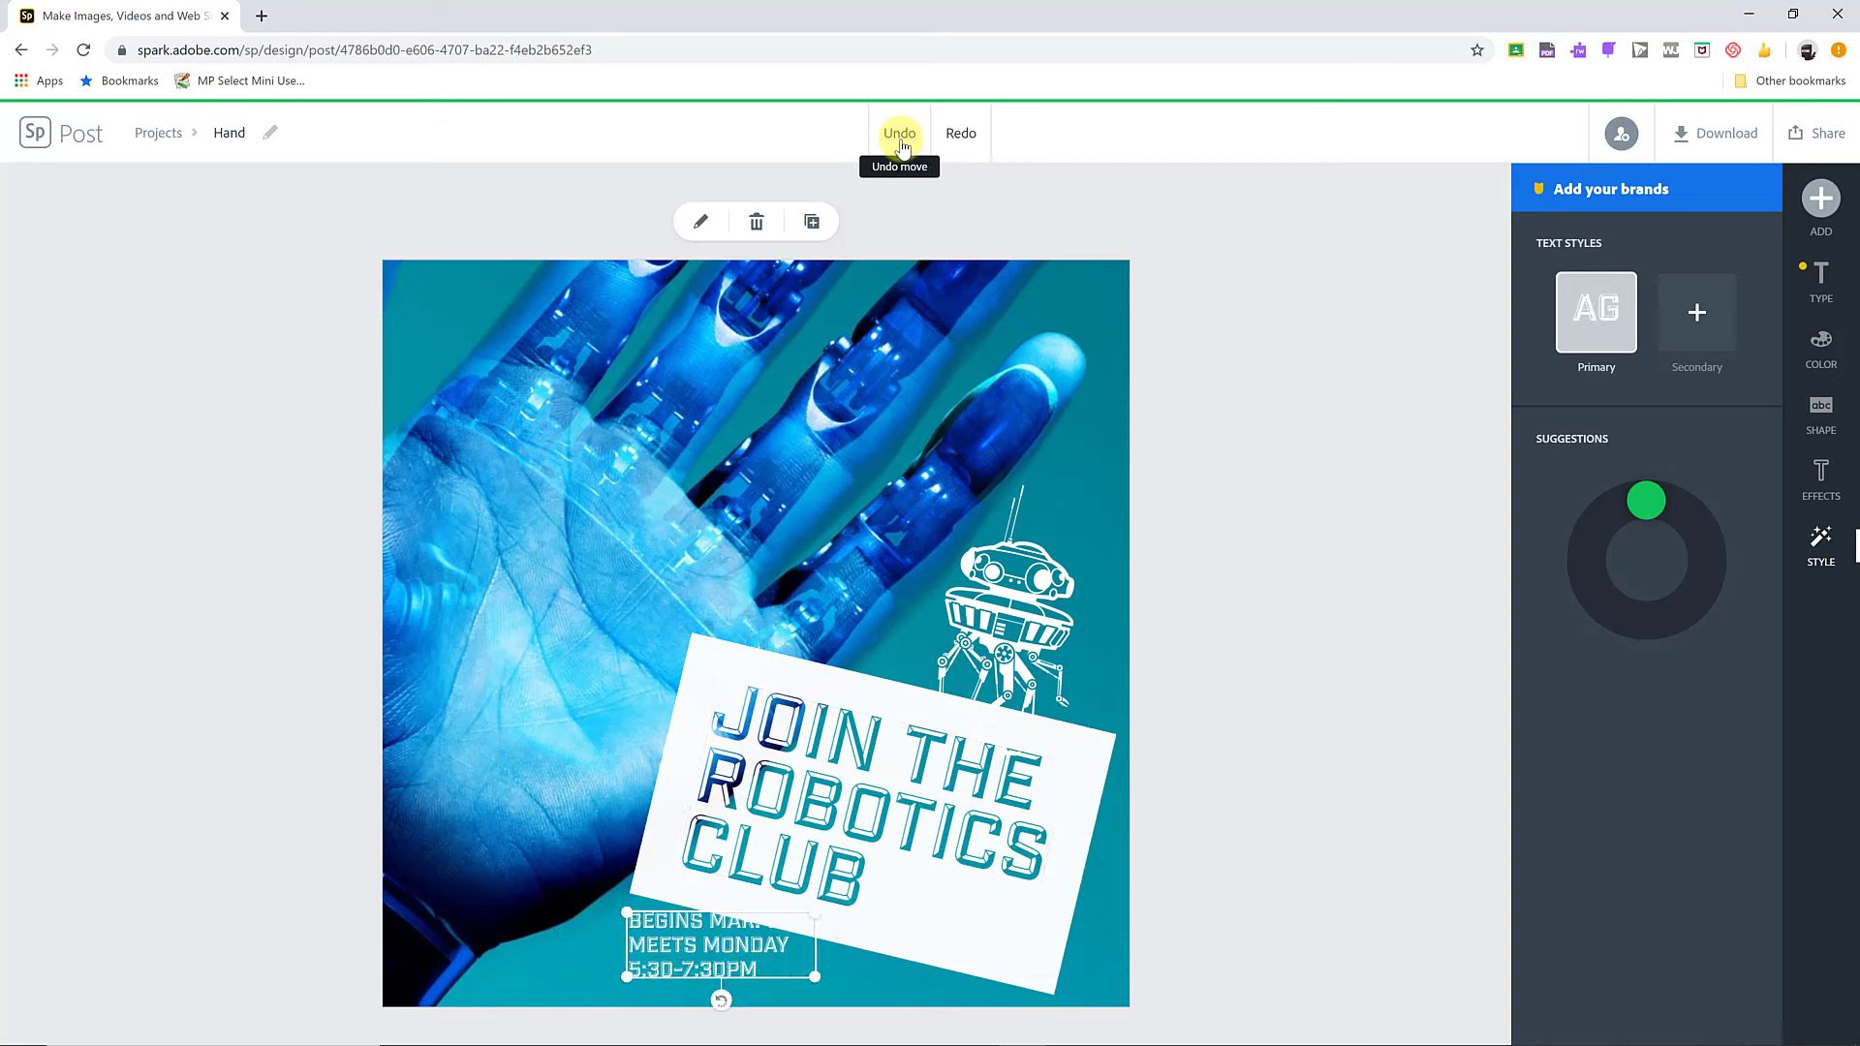
left_click(901, 140)
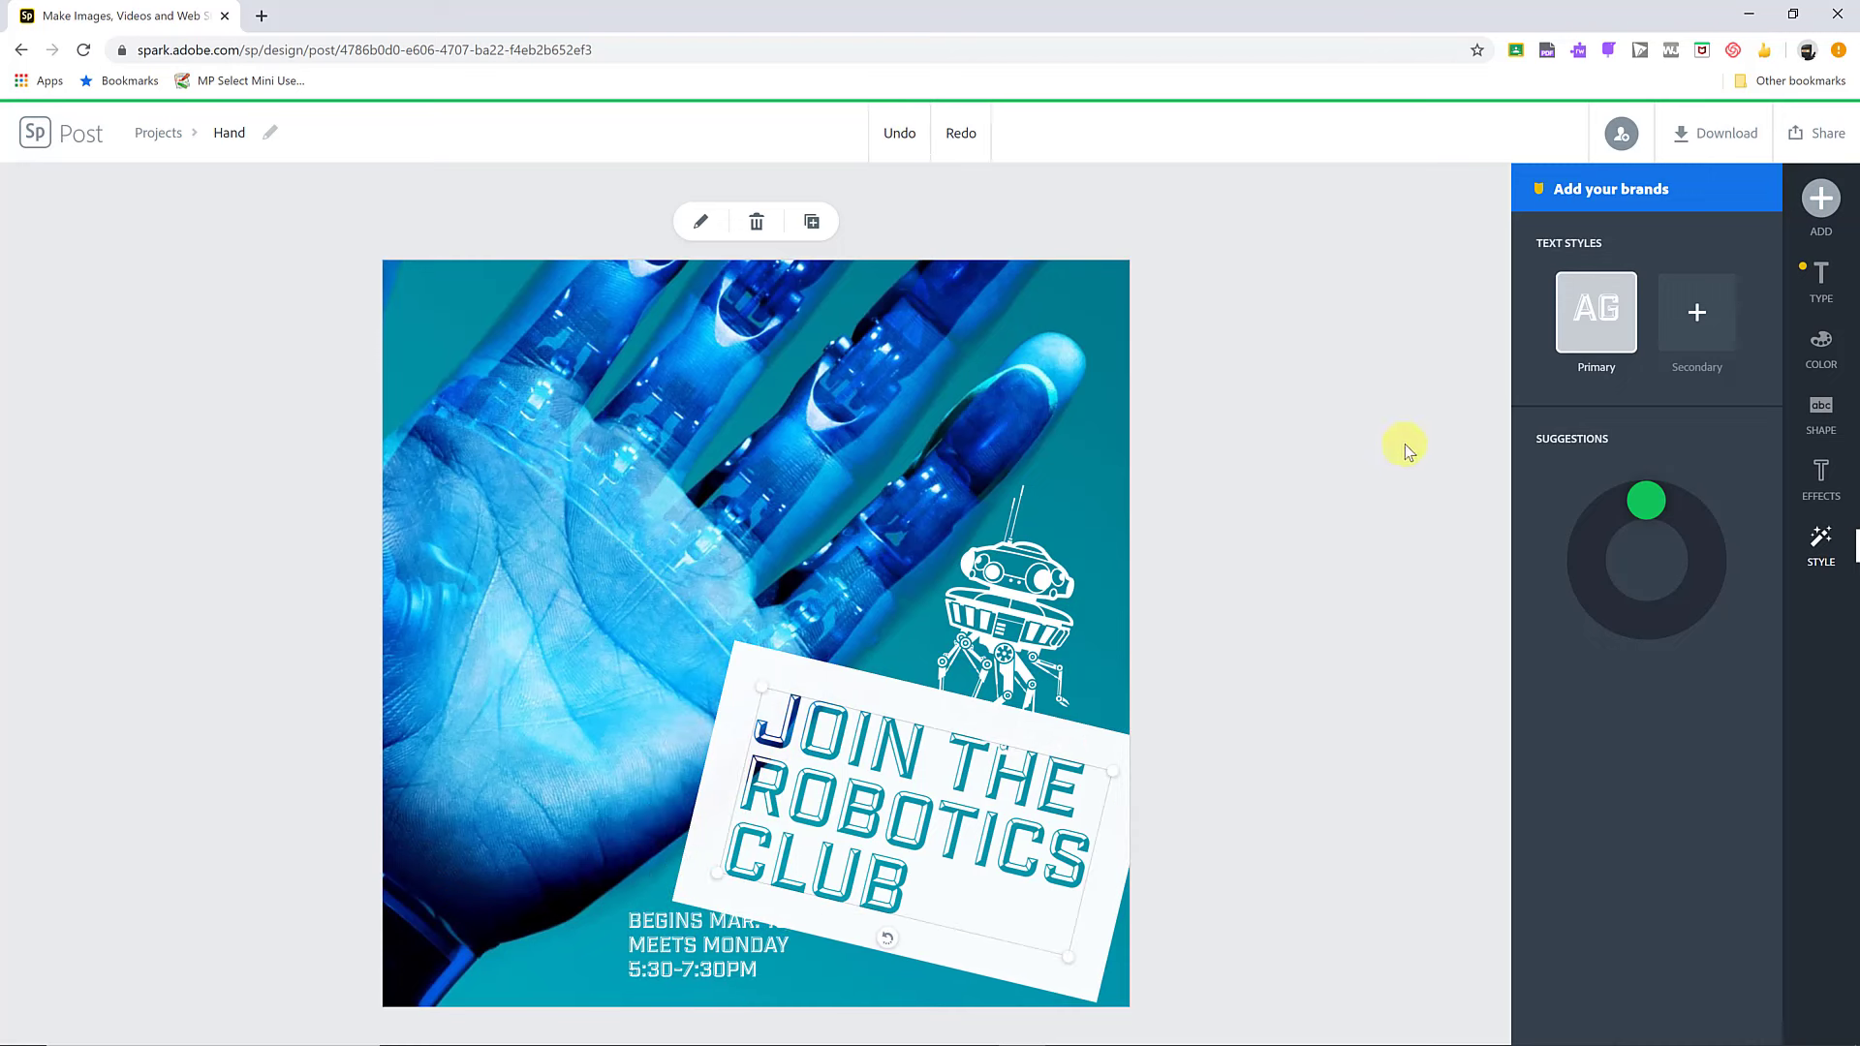
Step: Apply the Grayscale filter to the background hand photo, check the Enhance photo options and set the blur to 25
left_click(513, 635)
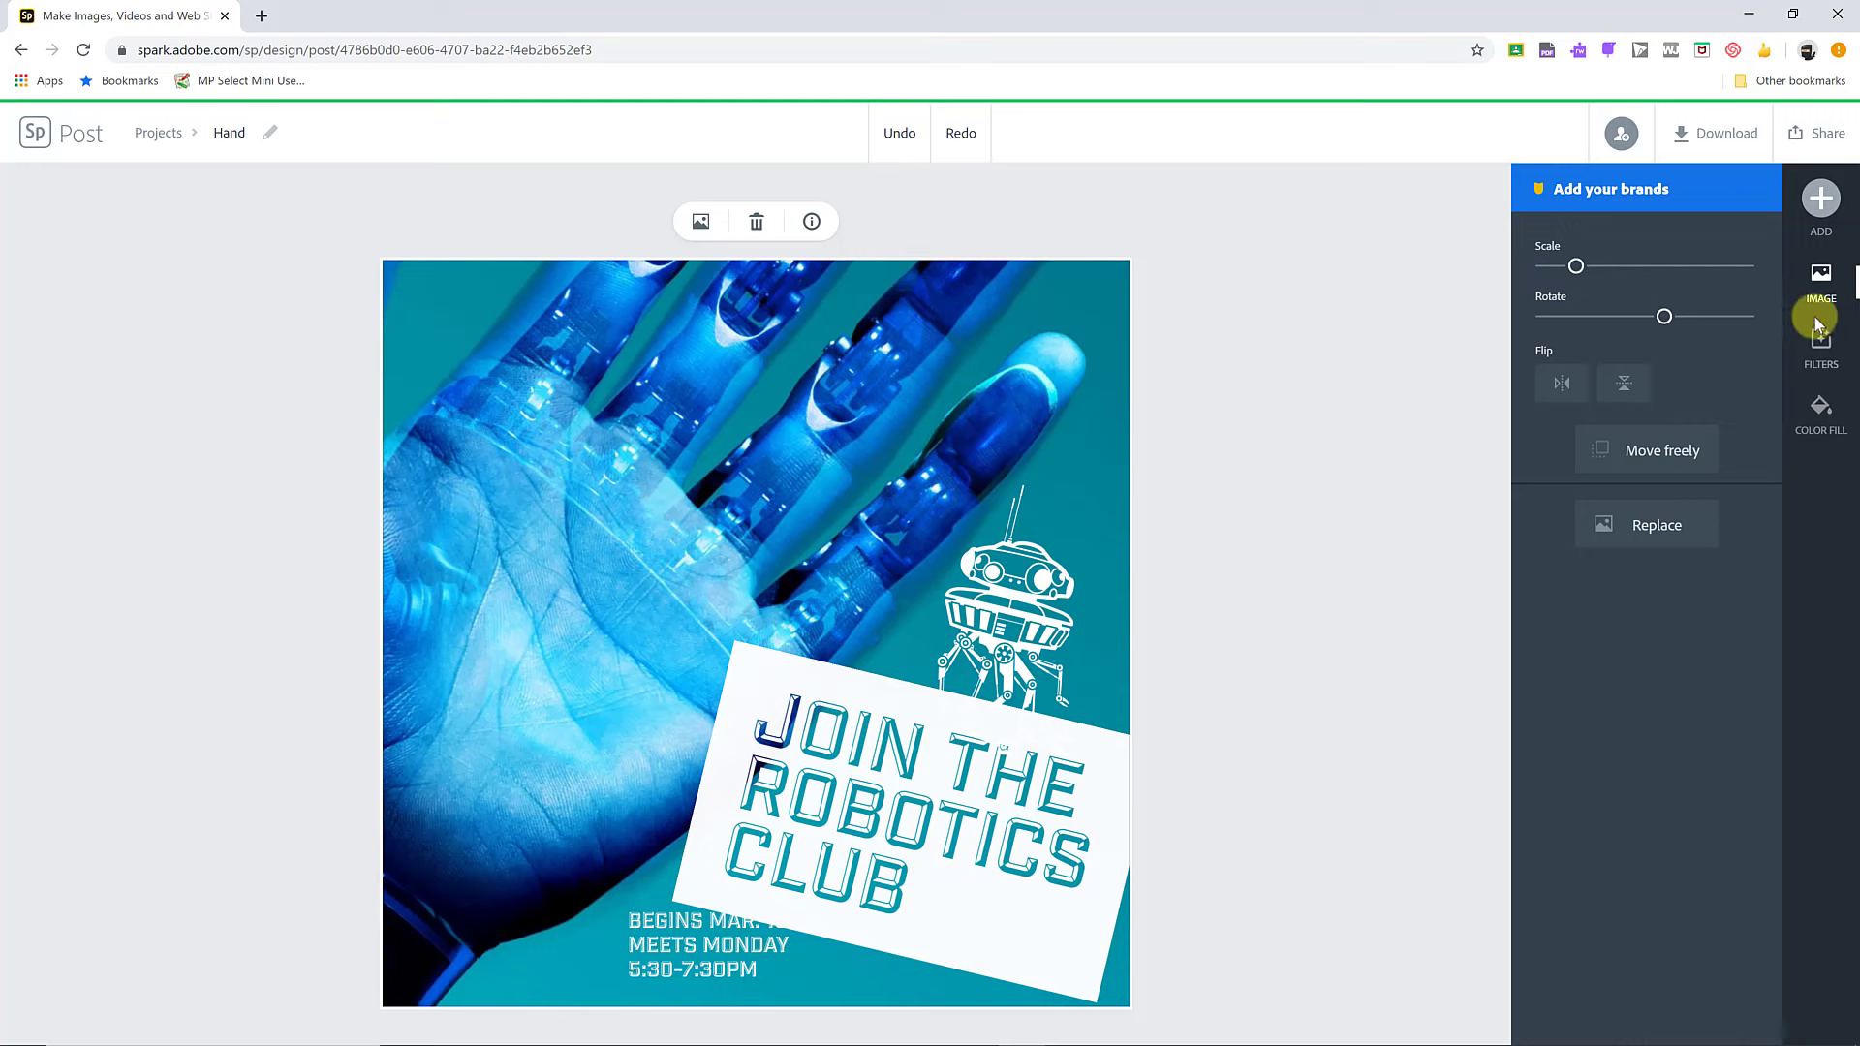
left_click(1820, 341)
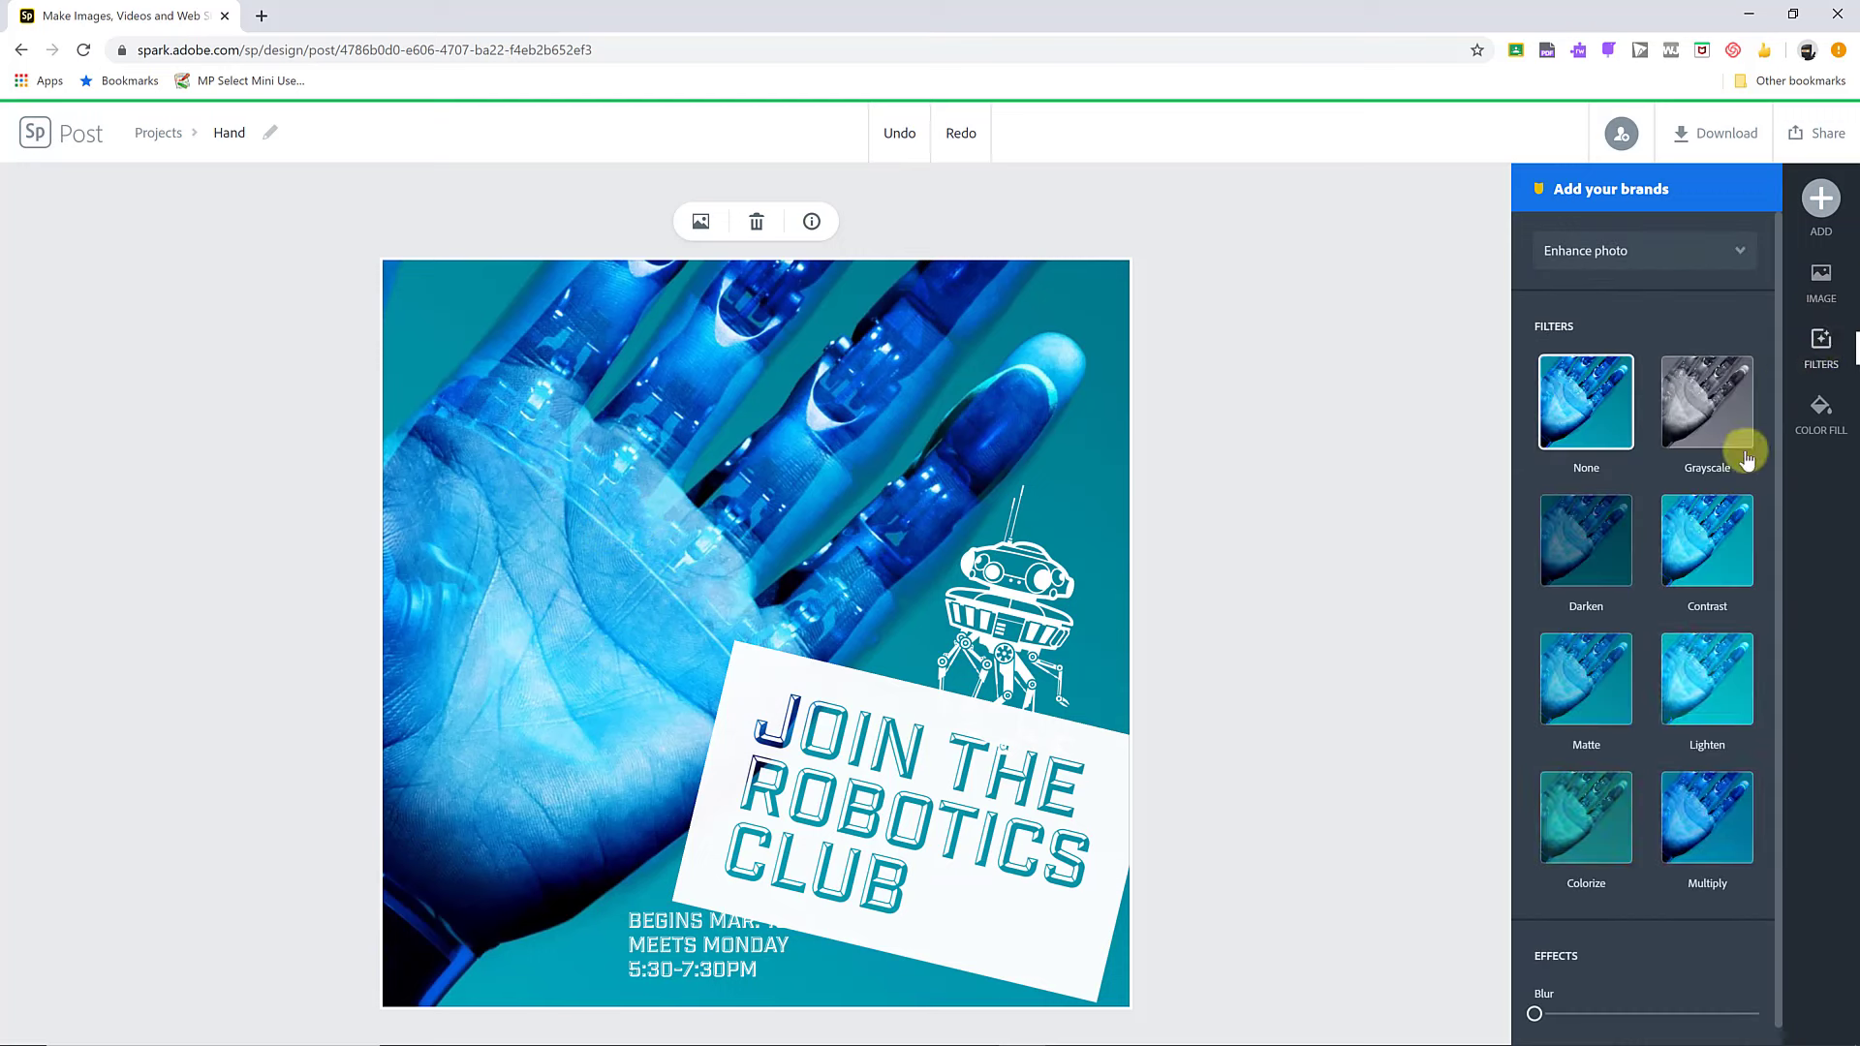
left_click(1706, 441)
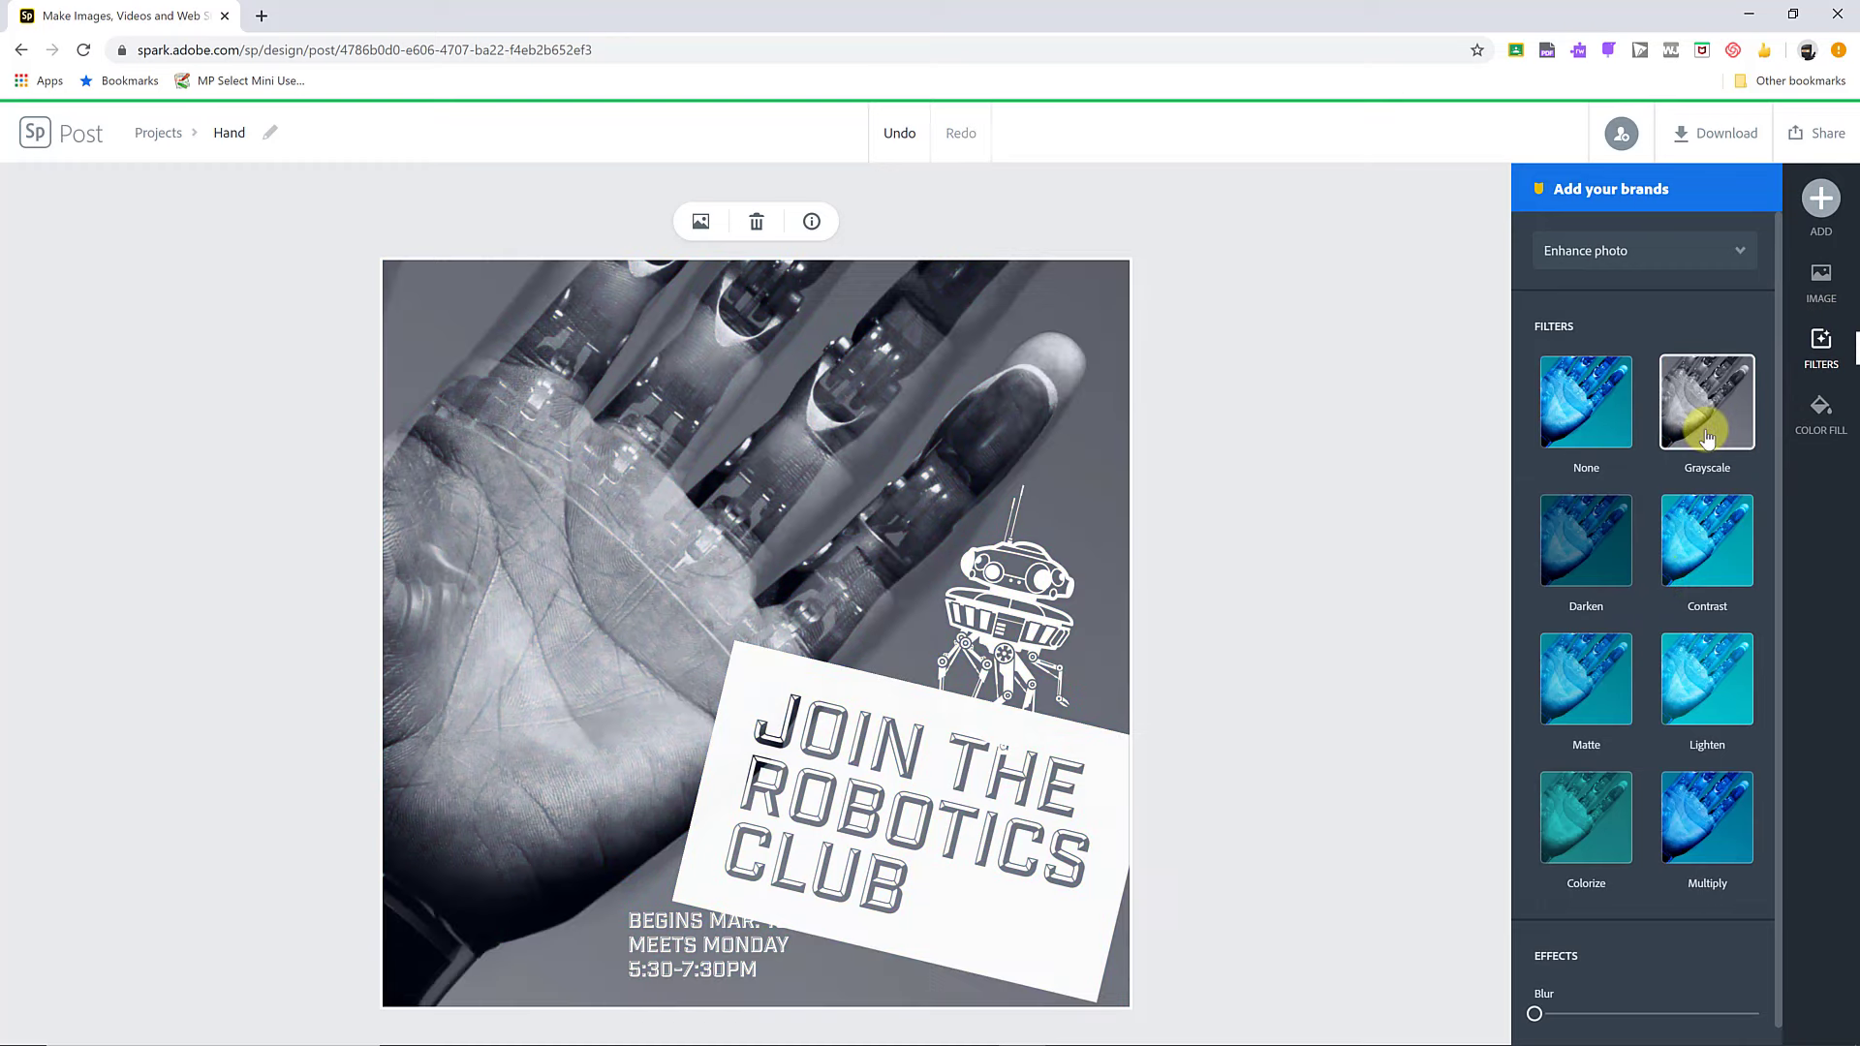
left_click(1738, 267)
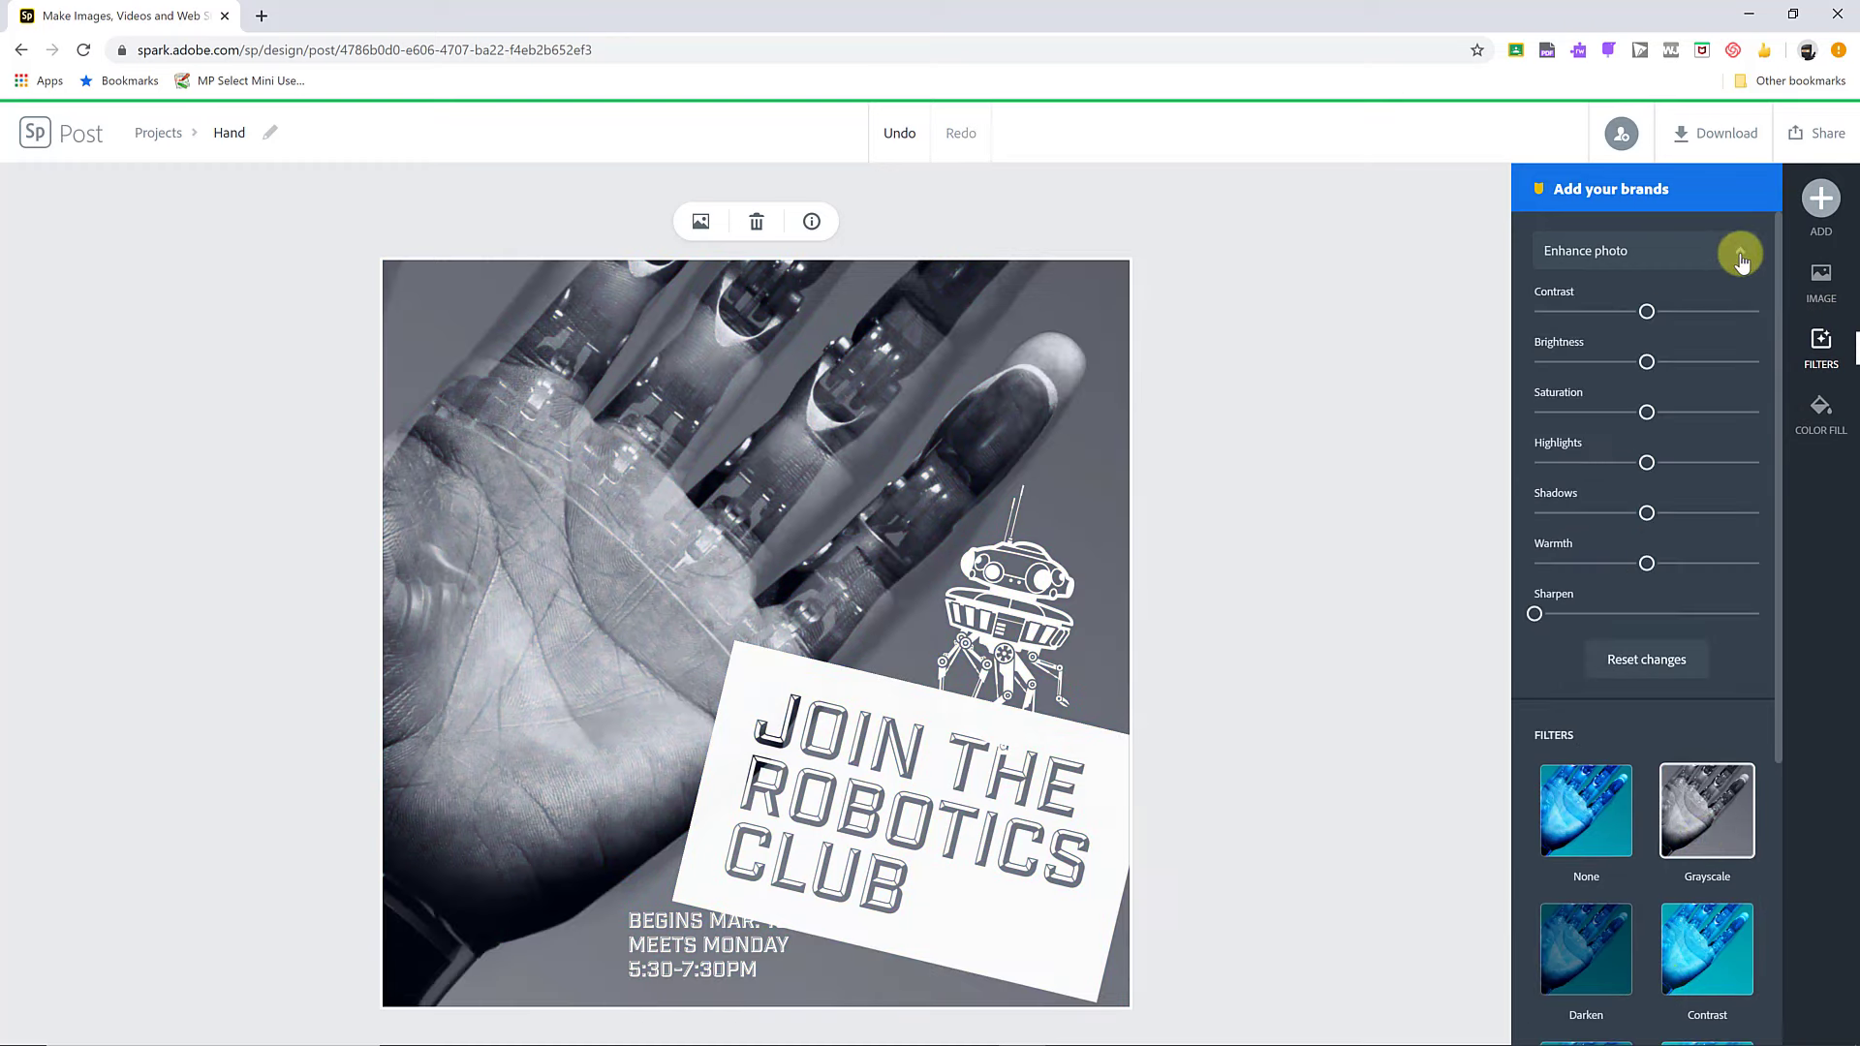
left_click(1741, 262)
scroll(1675, 659, "down", 1)
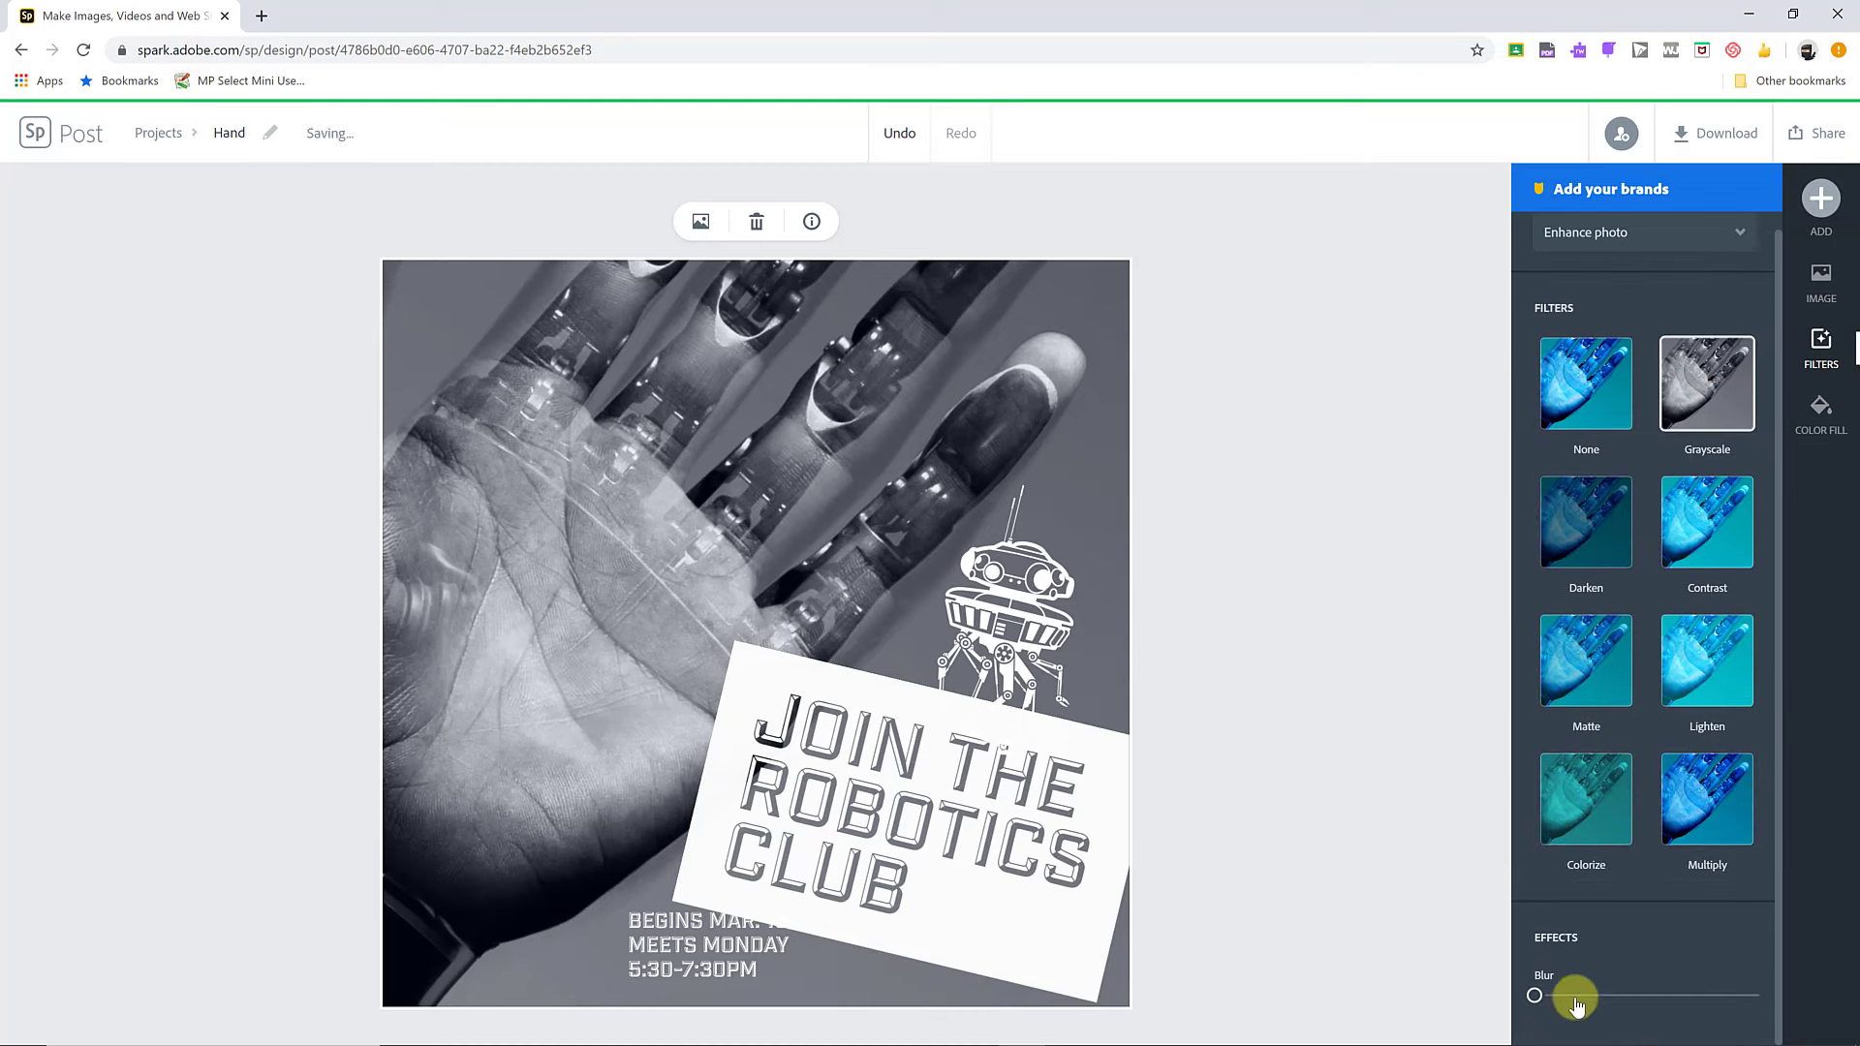
left_click_drag(1534, 998, 1594, 1010)
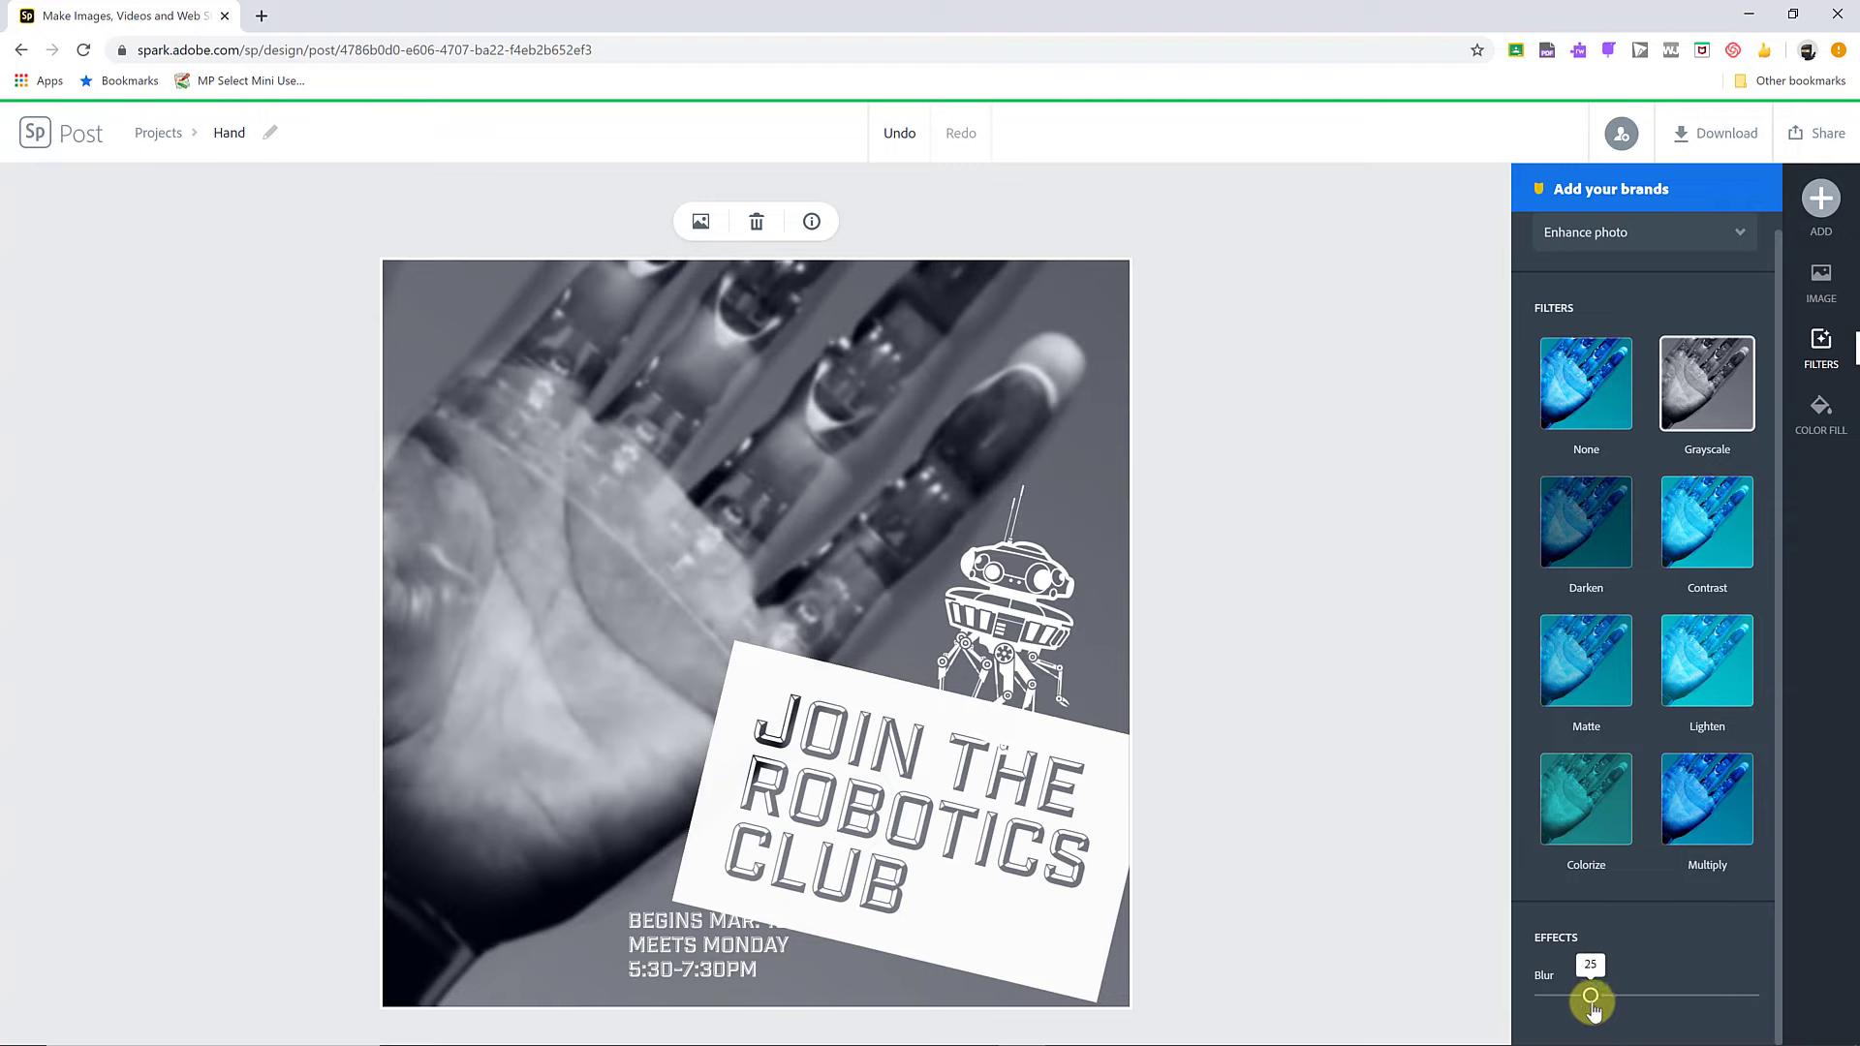
Step: Try a light orange color fill in place of the background photo and undo it
left_click(1820, 417)
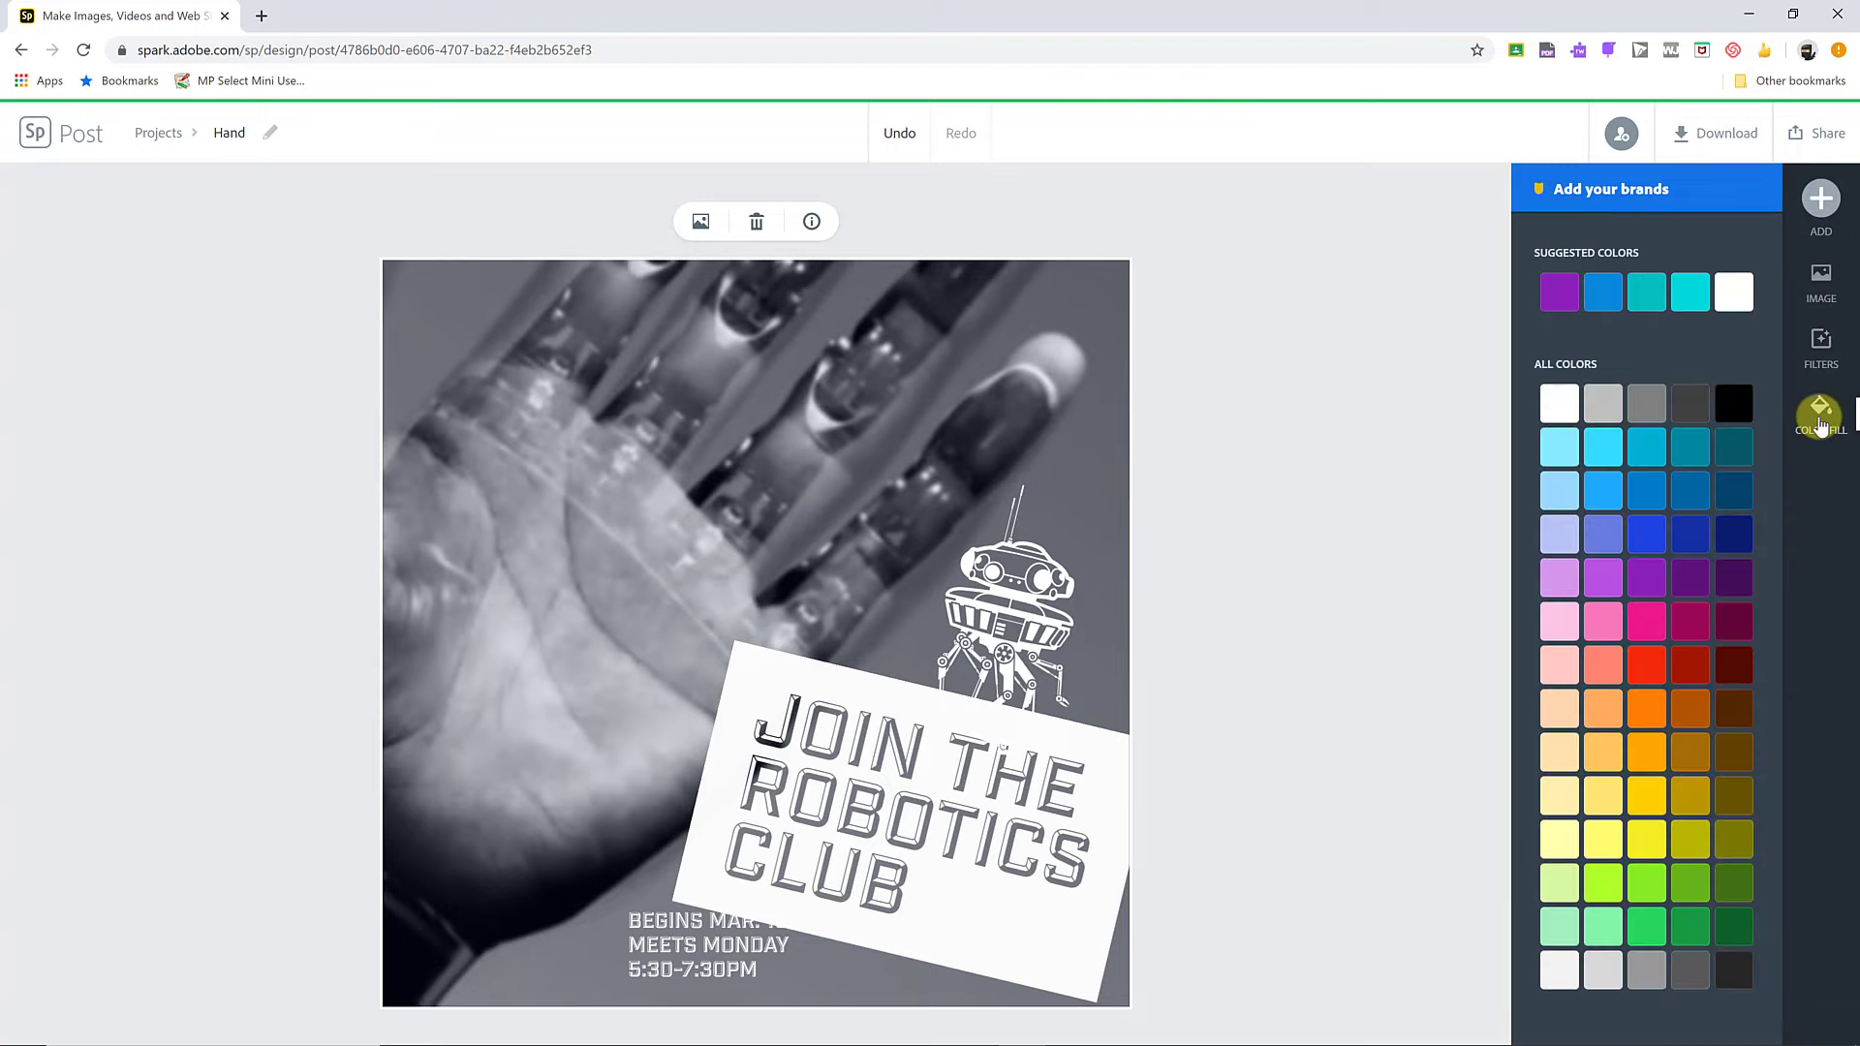
left_click(1608, 712)
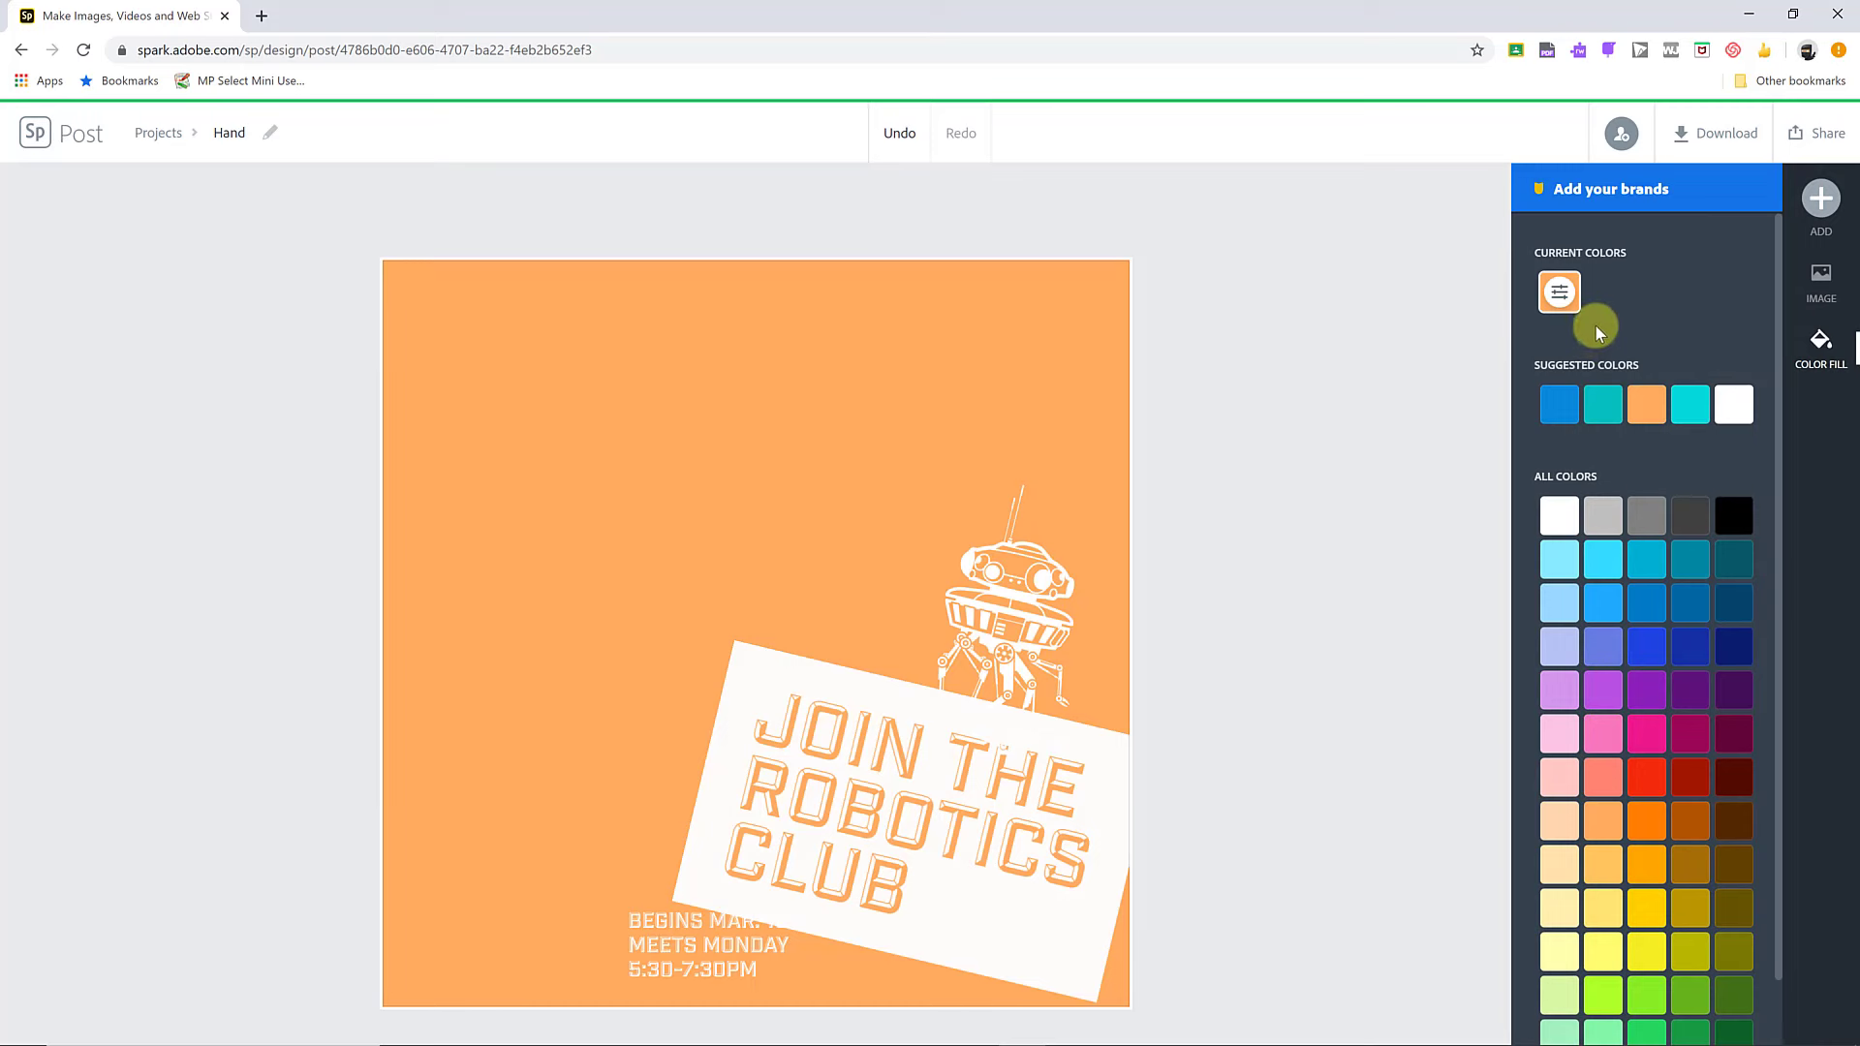
left_click(901, 133)
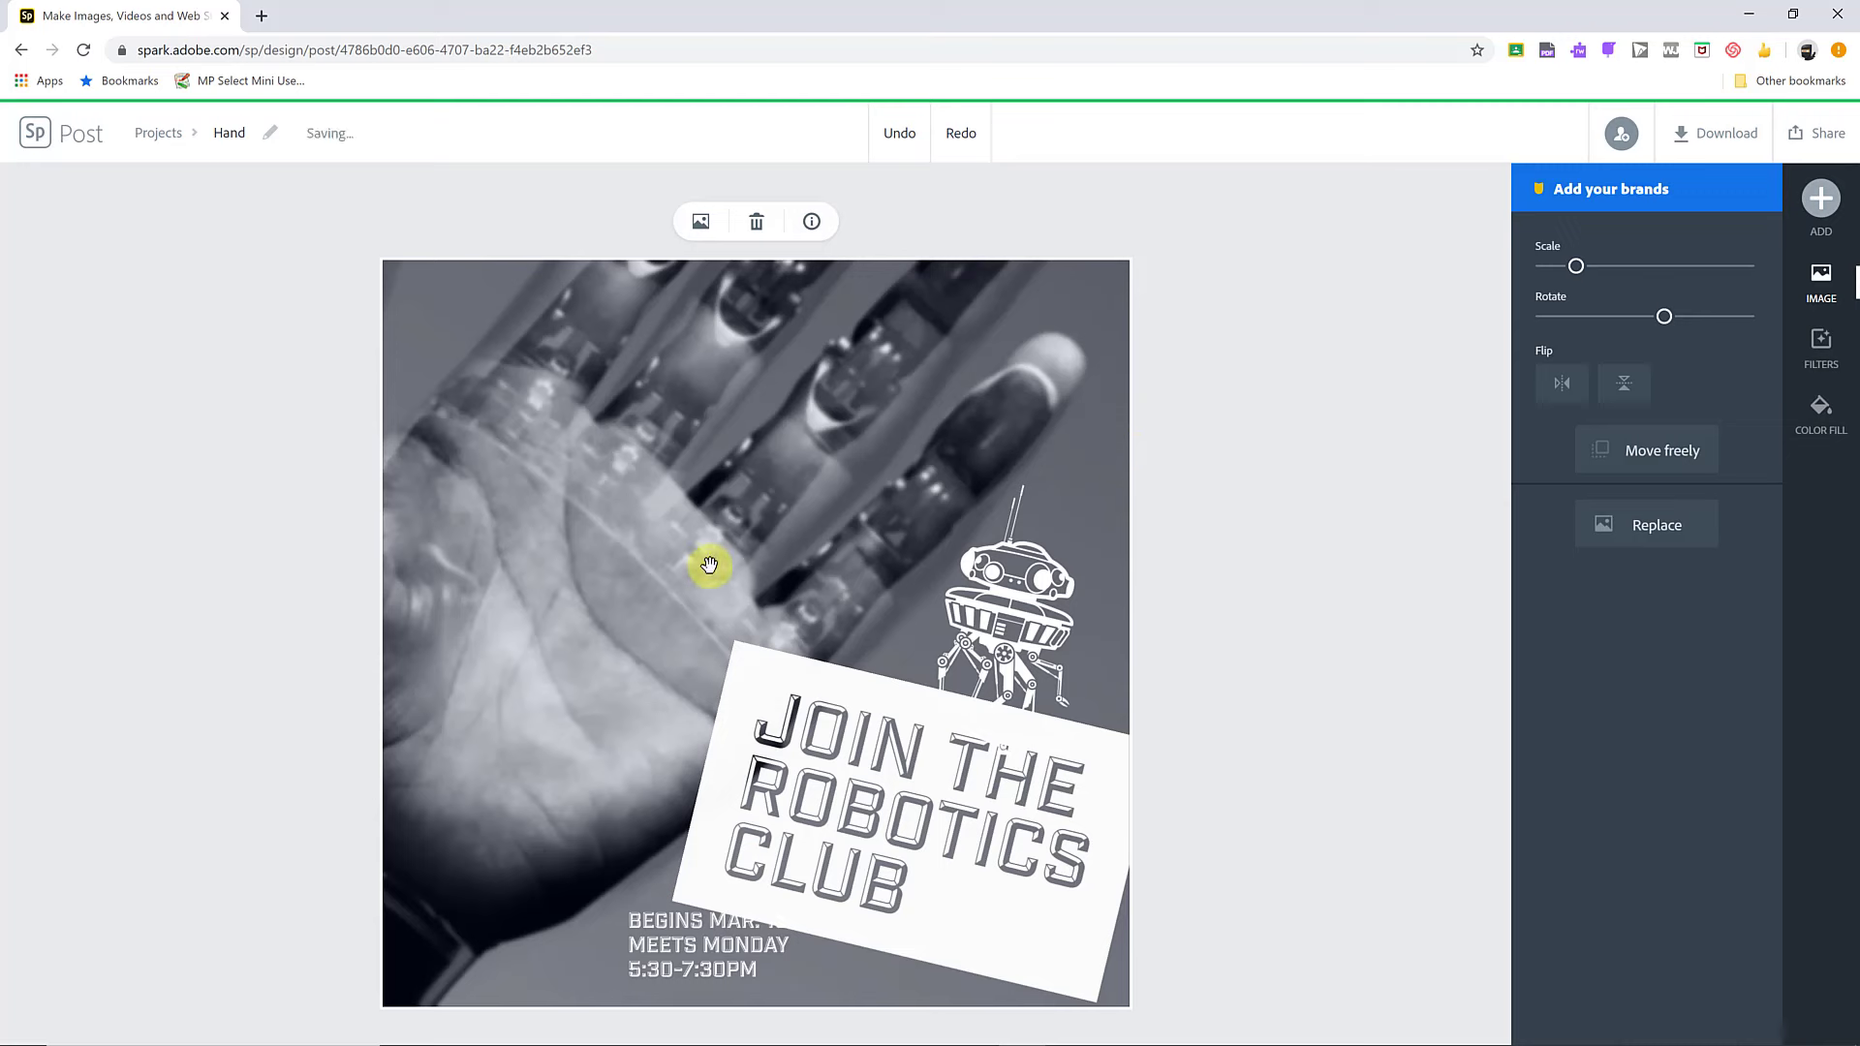
Step: Open the sources for adding a photo and look at the local upload file chooser without picking a file
left_click(1824, 204)
left_click(1613, 232)
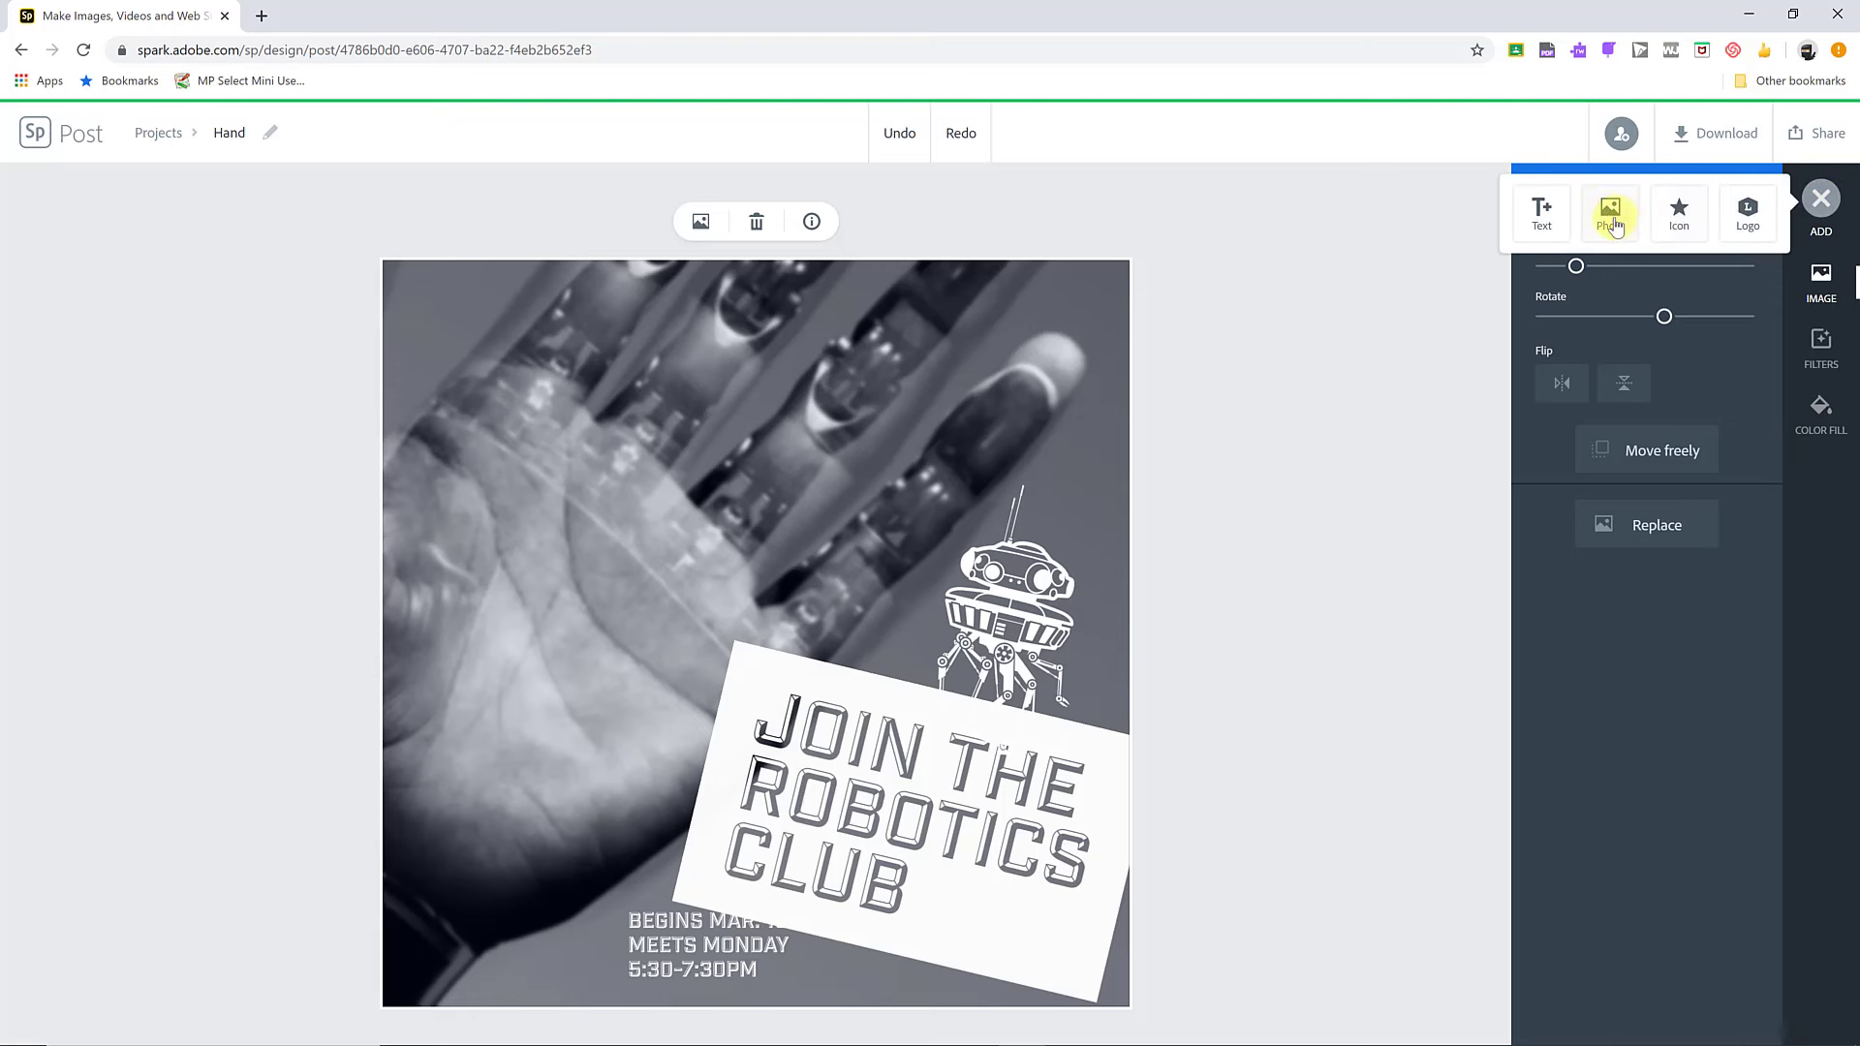
left_click(1611, 221)
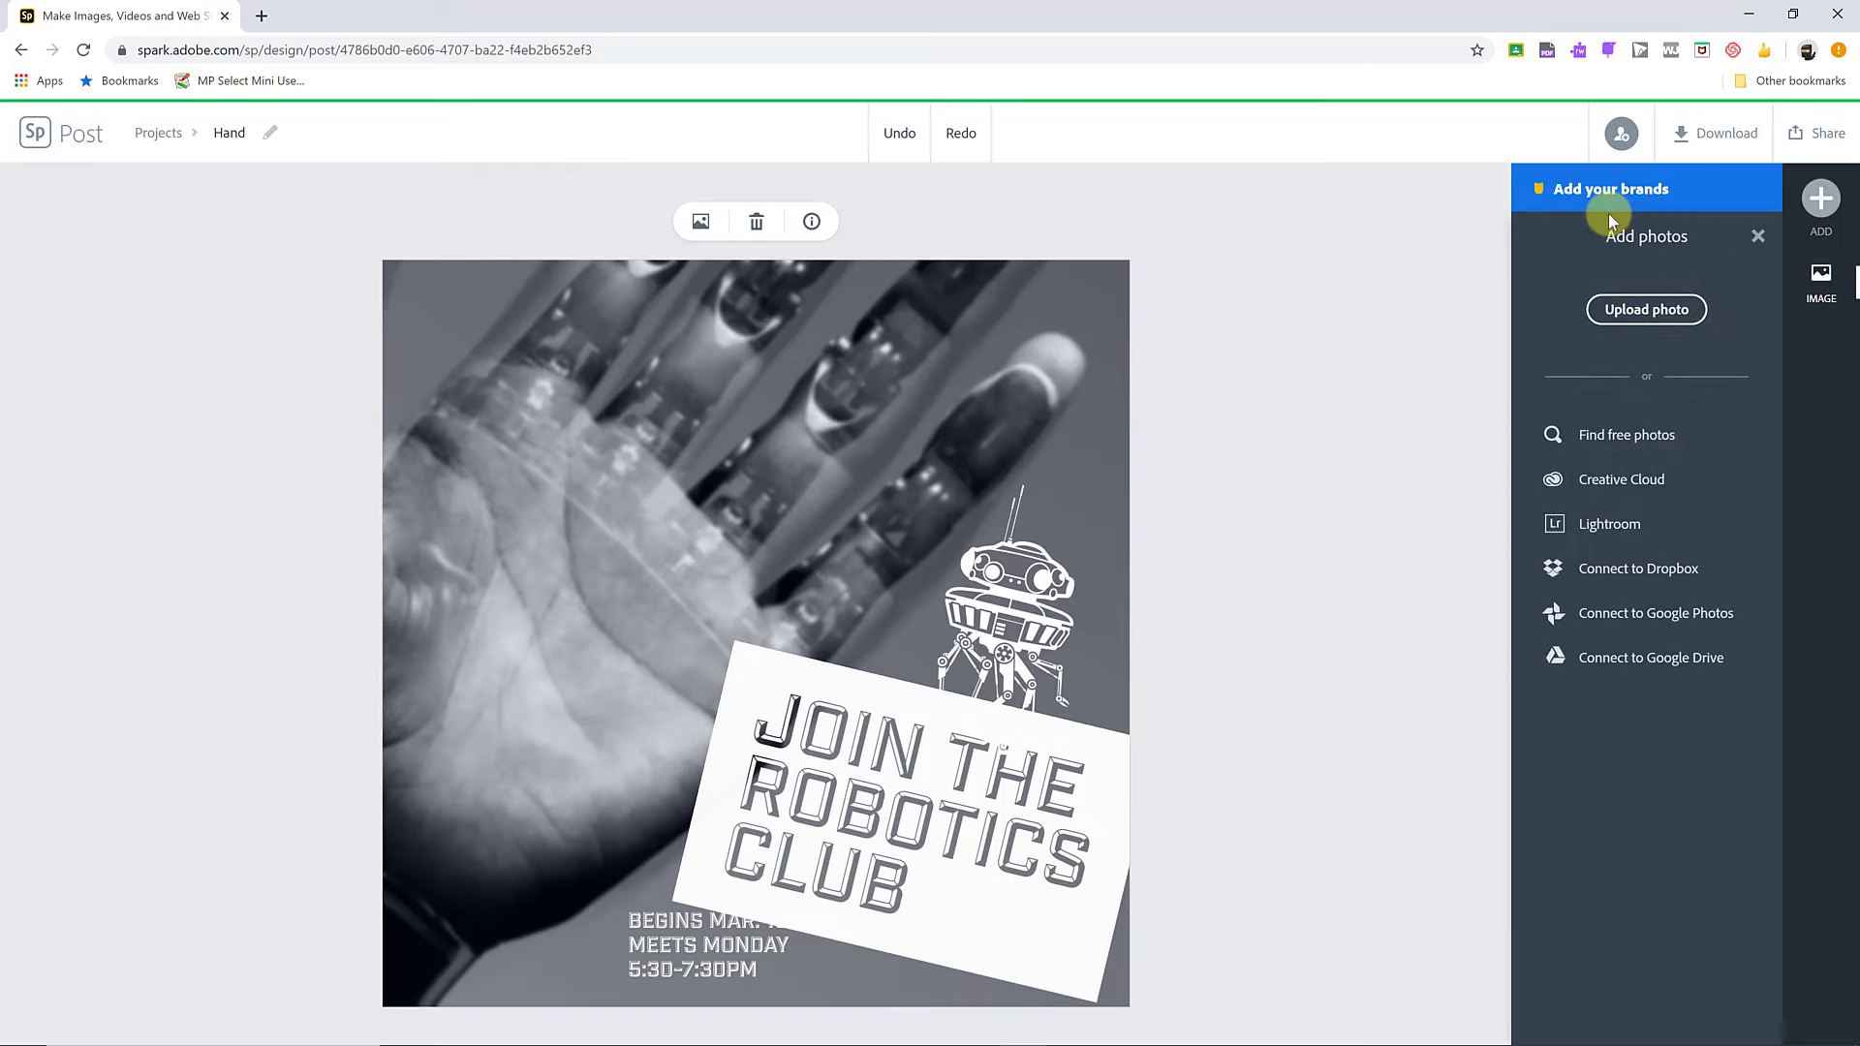
left_click(1629, 324)
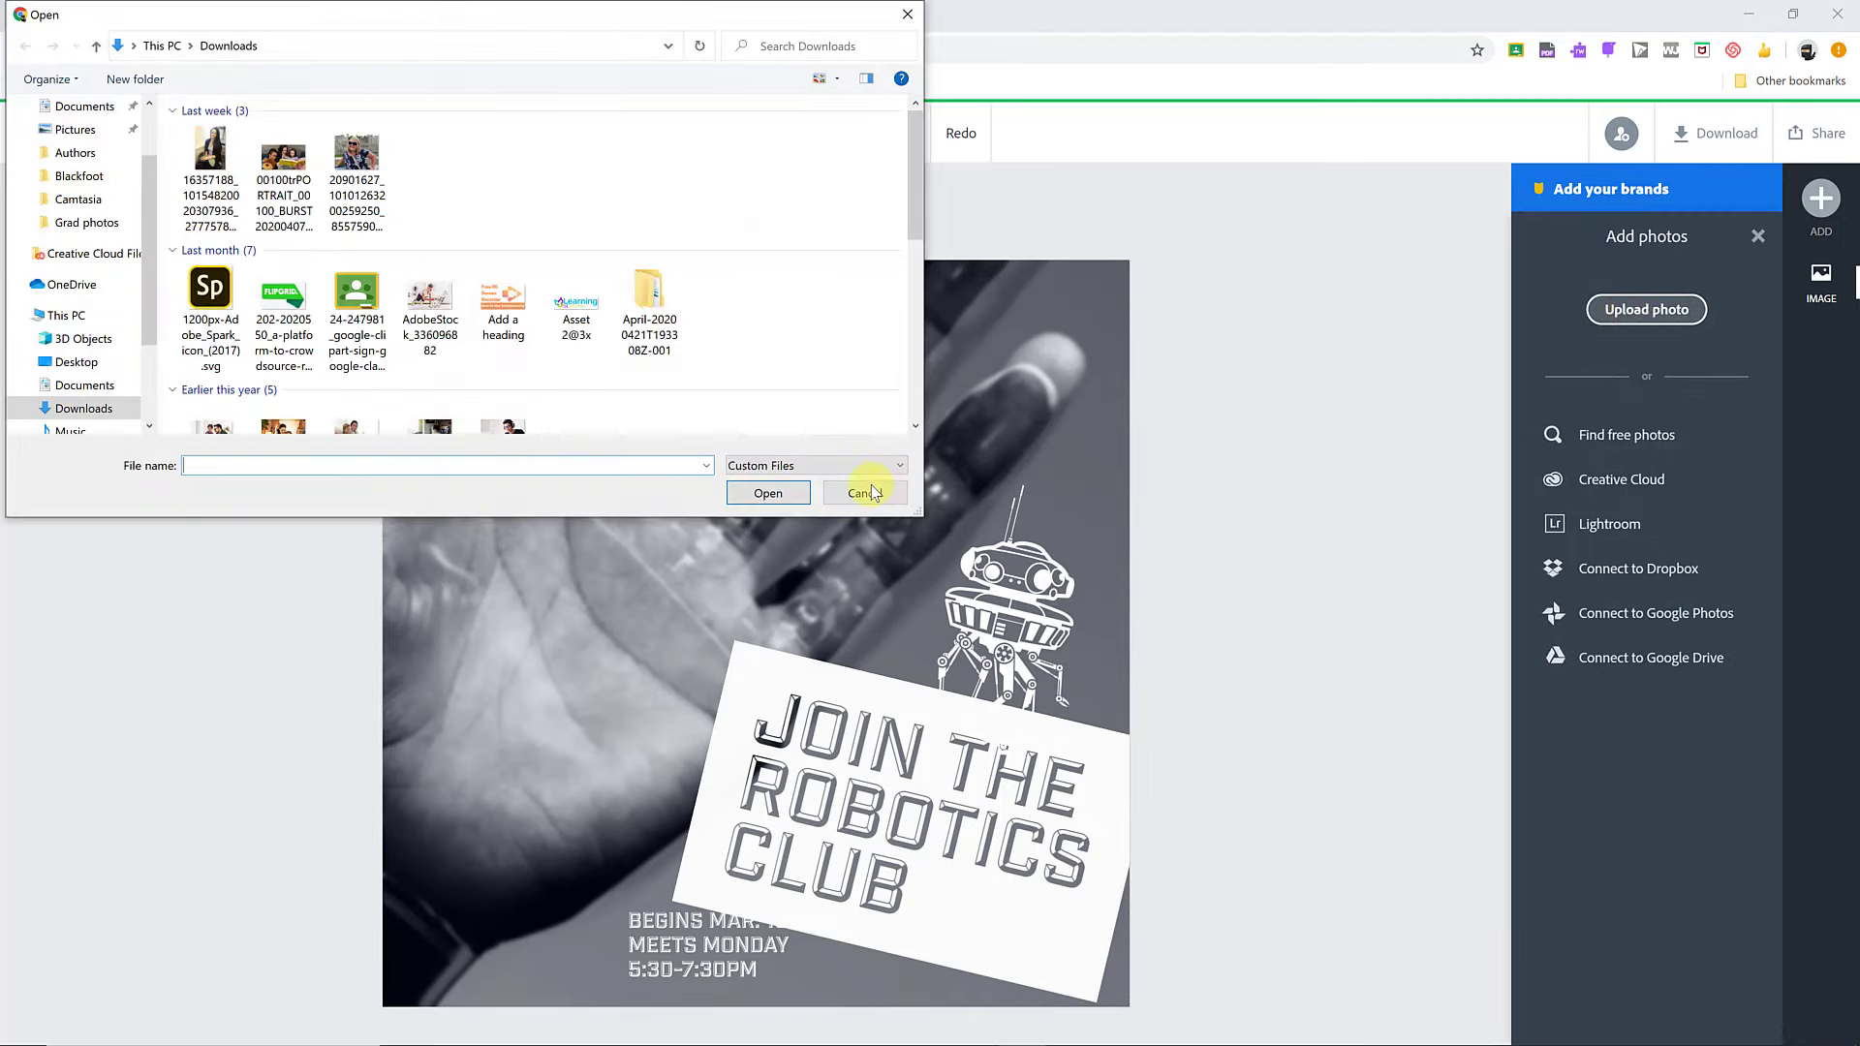
left_click(866, 496)
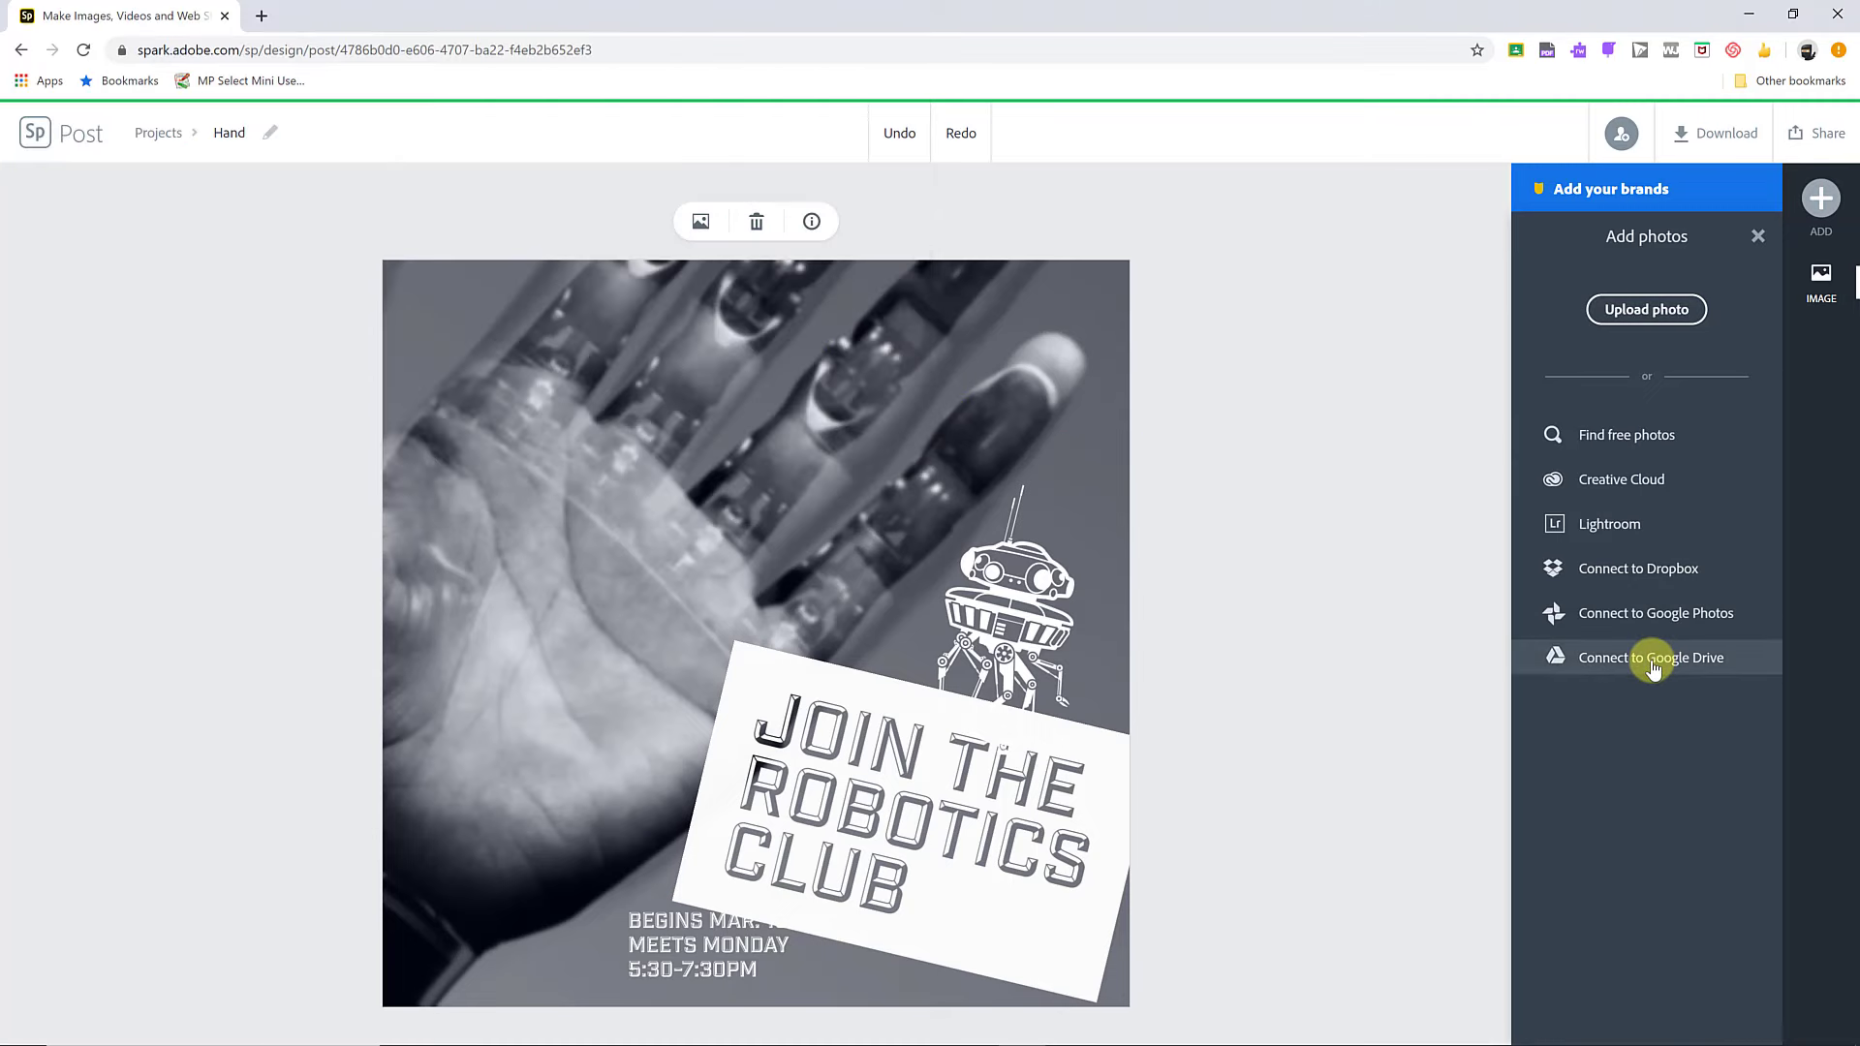
Step: Search the free photos for "hand" and add the hand on a red background as a freely movable photo
left_click(1622, 444)
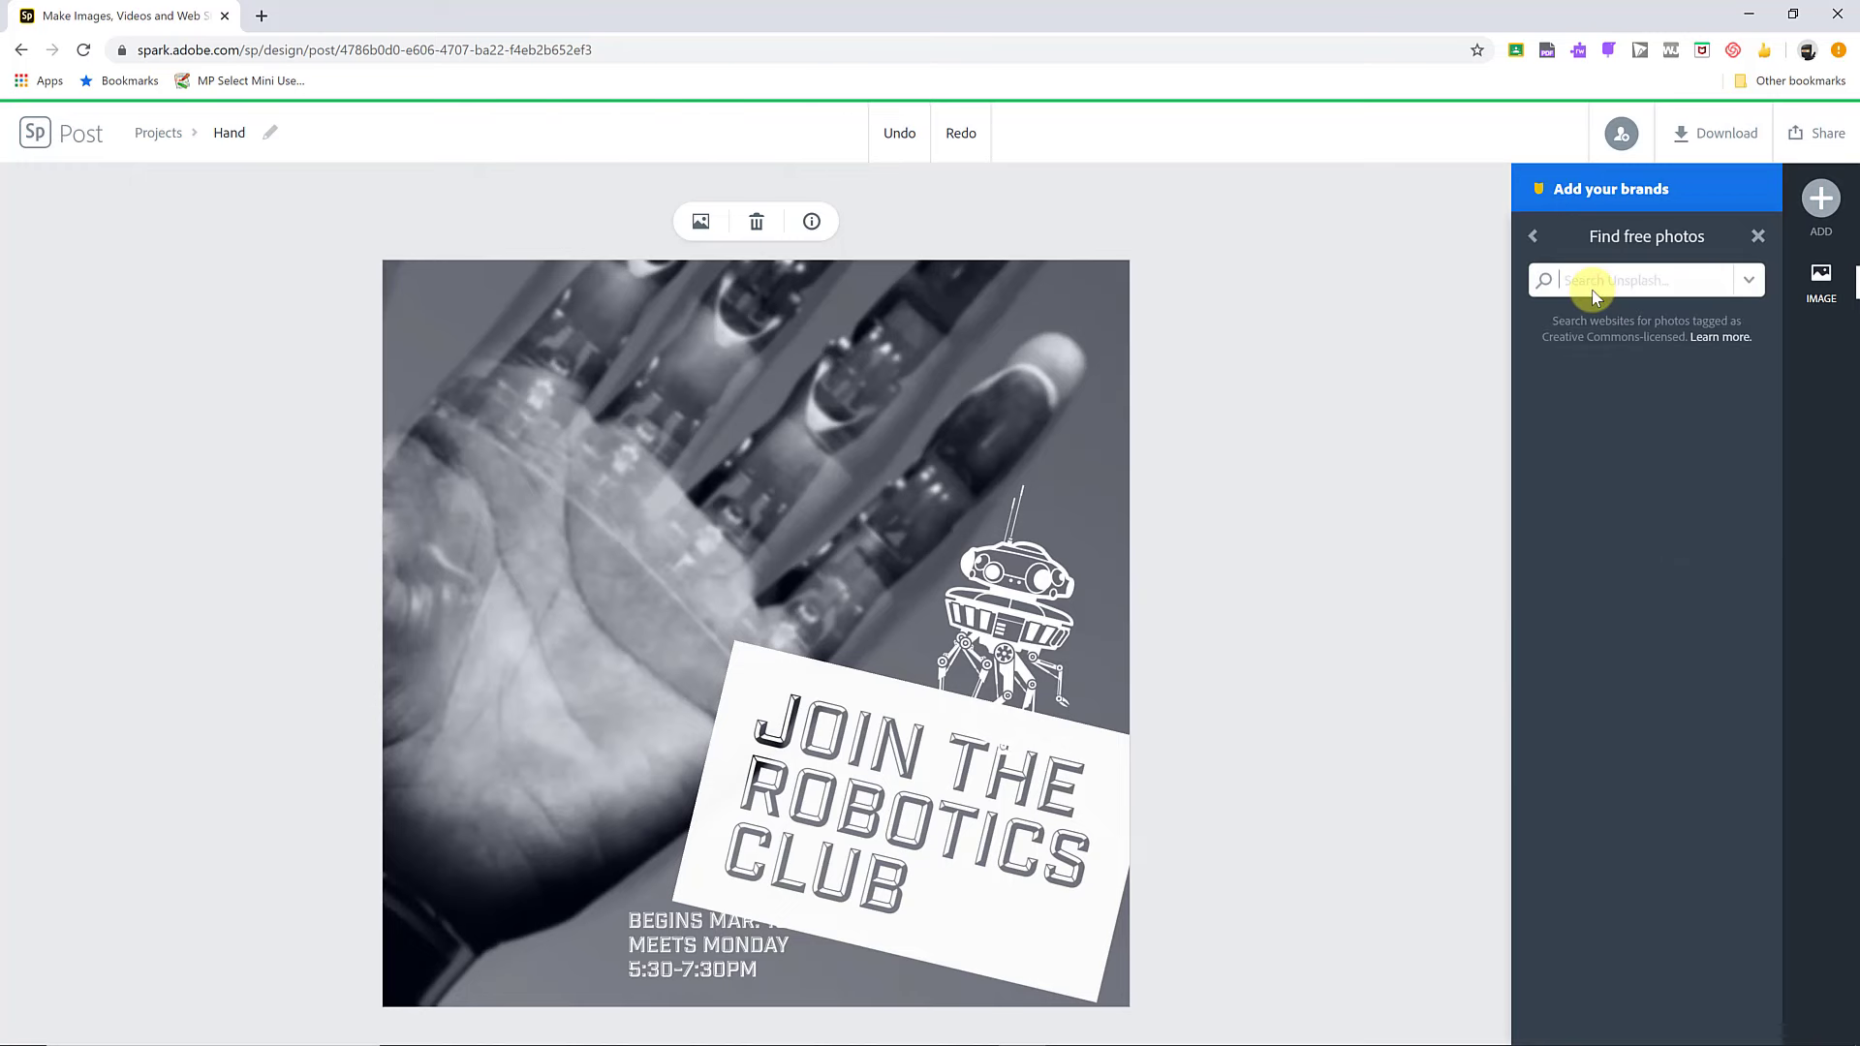
type("hand")
key("Return")
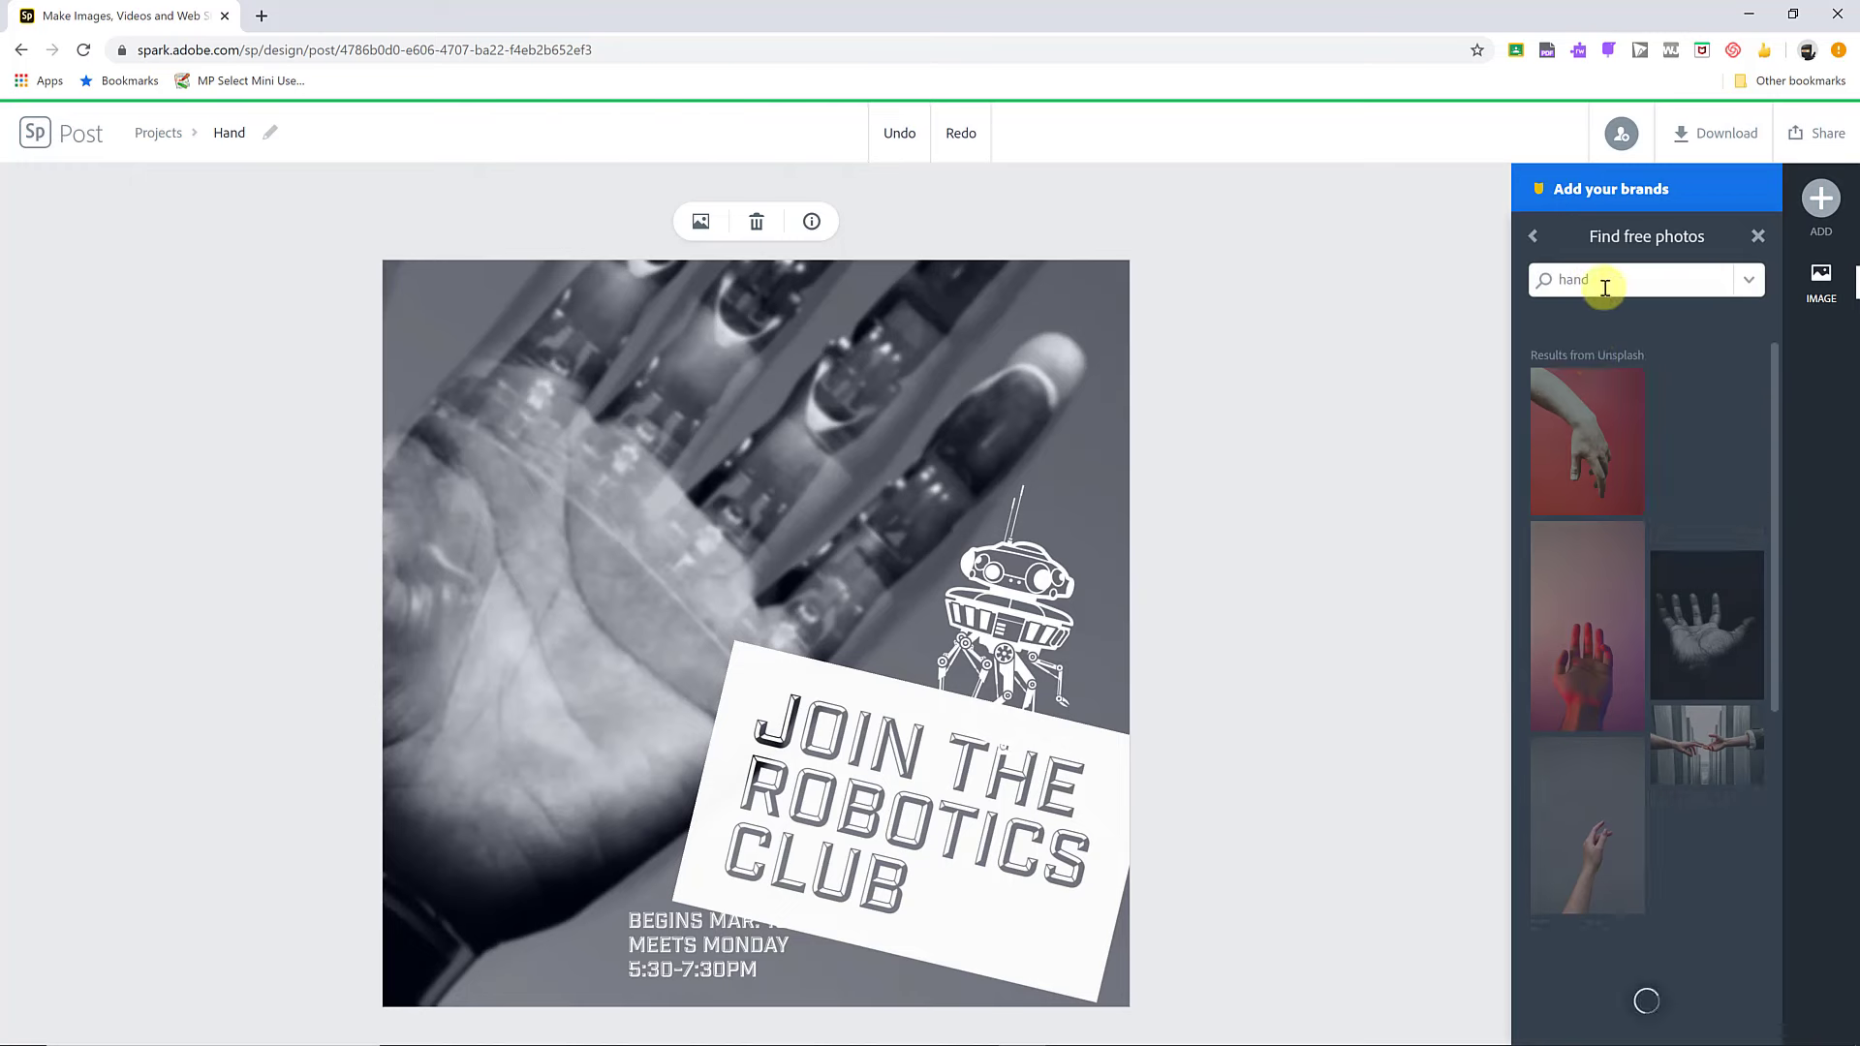
left_click(1586, 453)
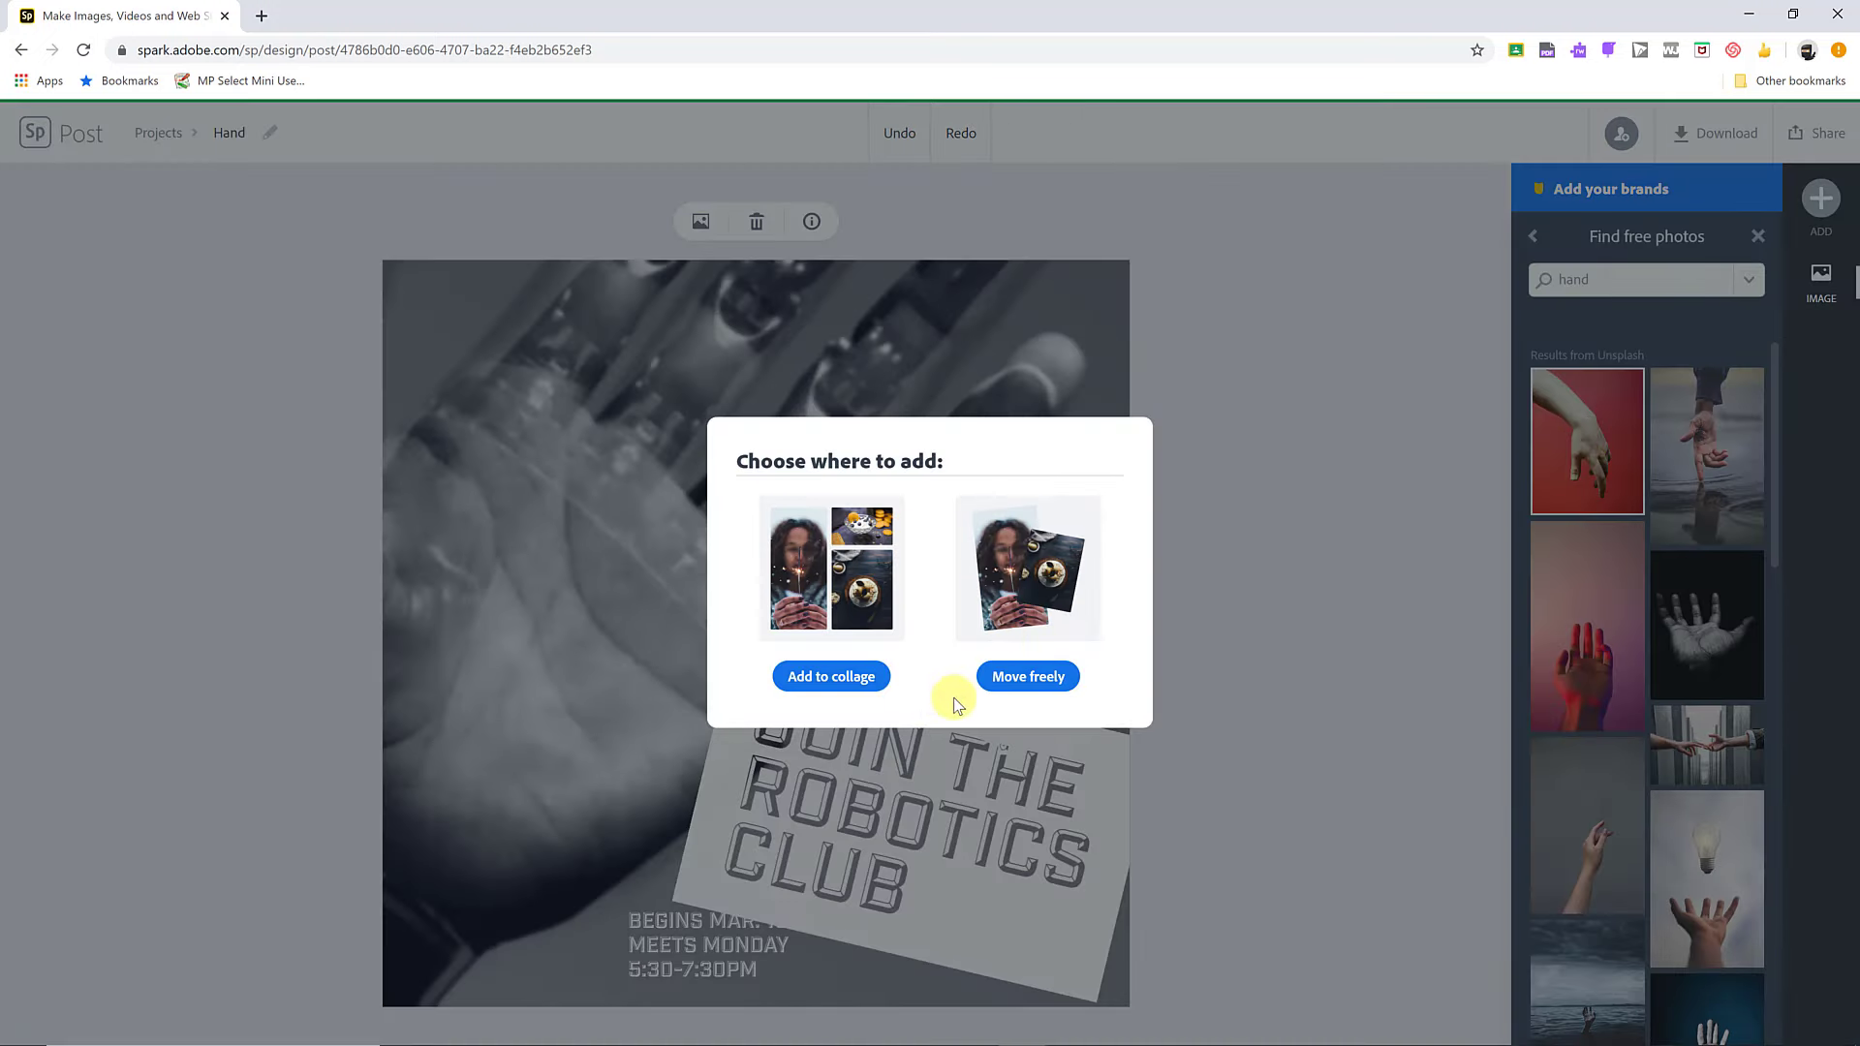
left_click(1029, 678)
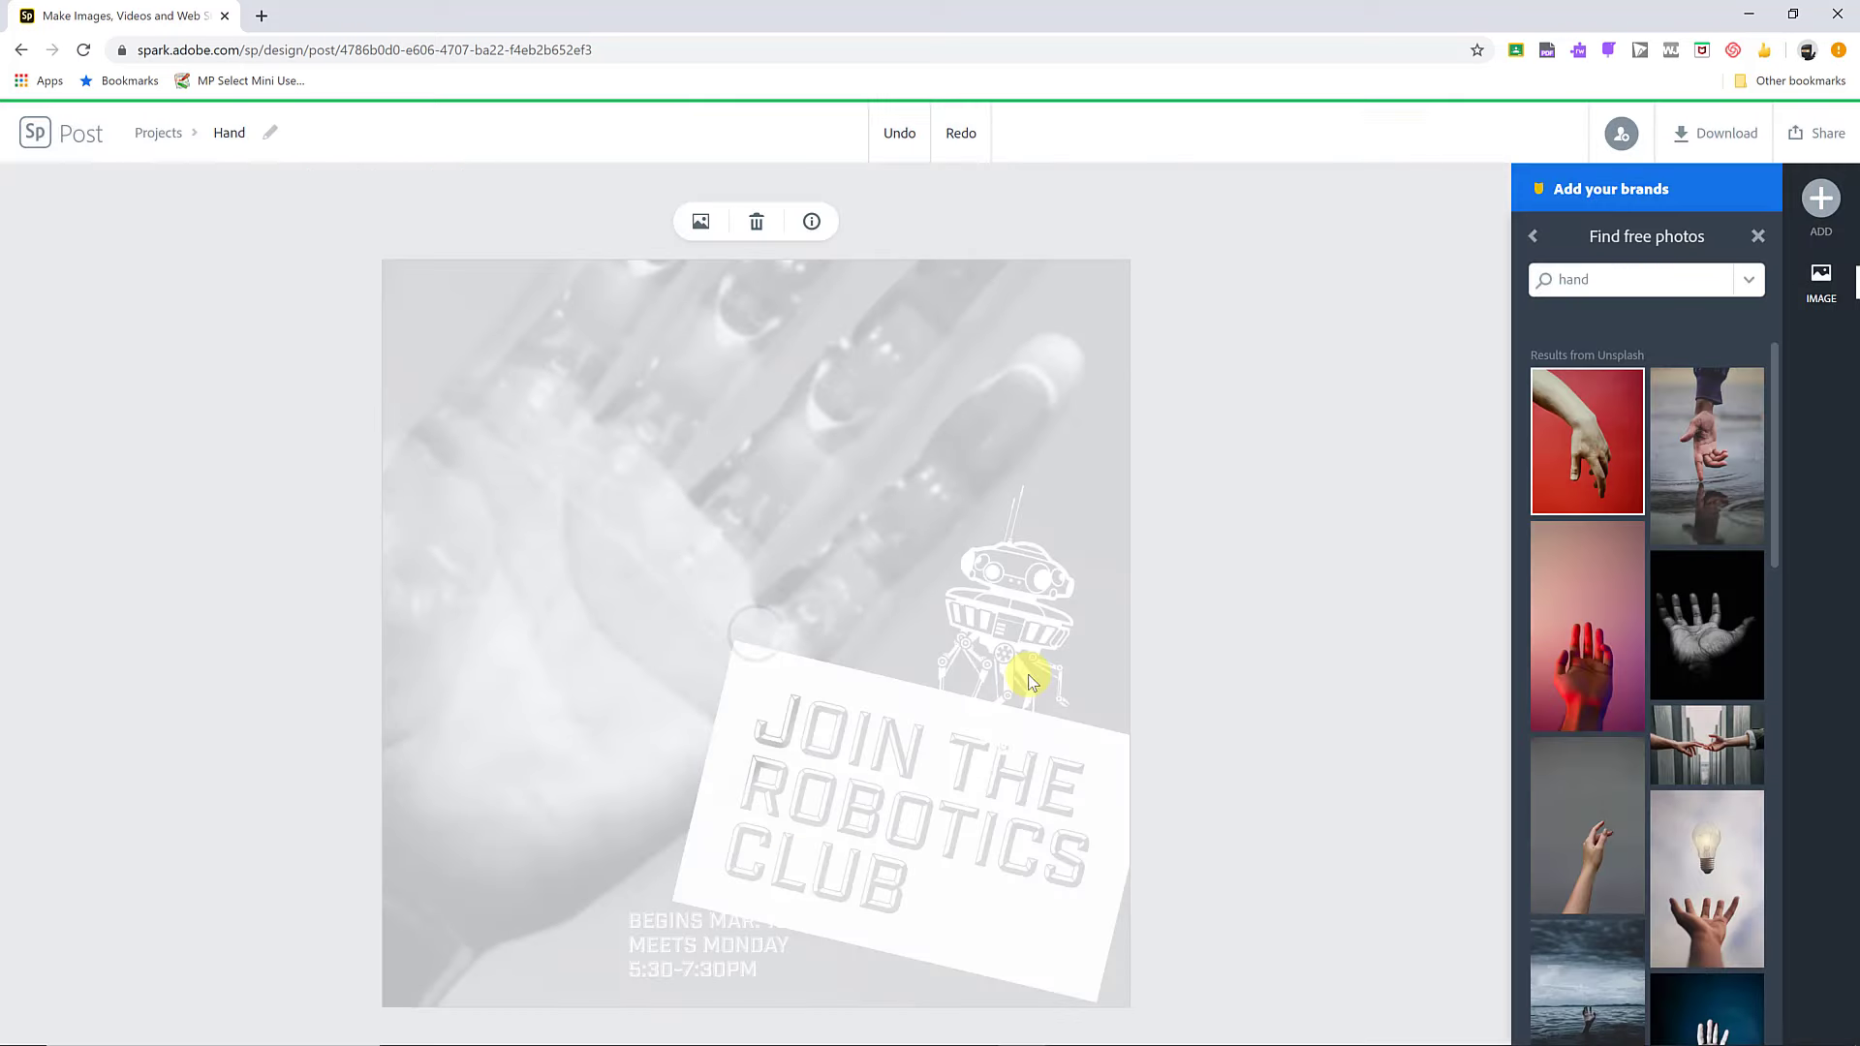
Step: Move the red hand photo around over the background, add it to the collage and slightly narrow its column
mouse_move(811, 534)
left_mouse_down()
mouse_move(891, 557)
mouse_move(790, 538)
mouse_move(793, 564)
left_mouse_up()
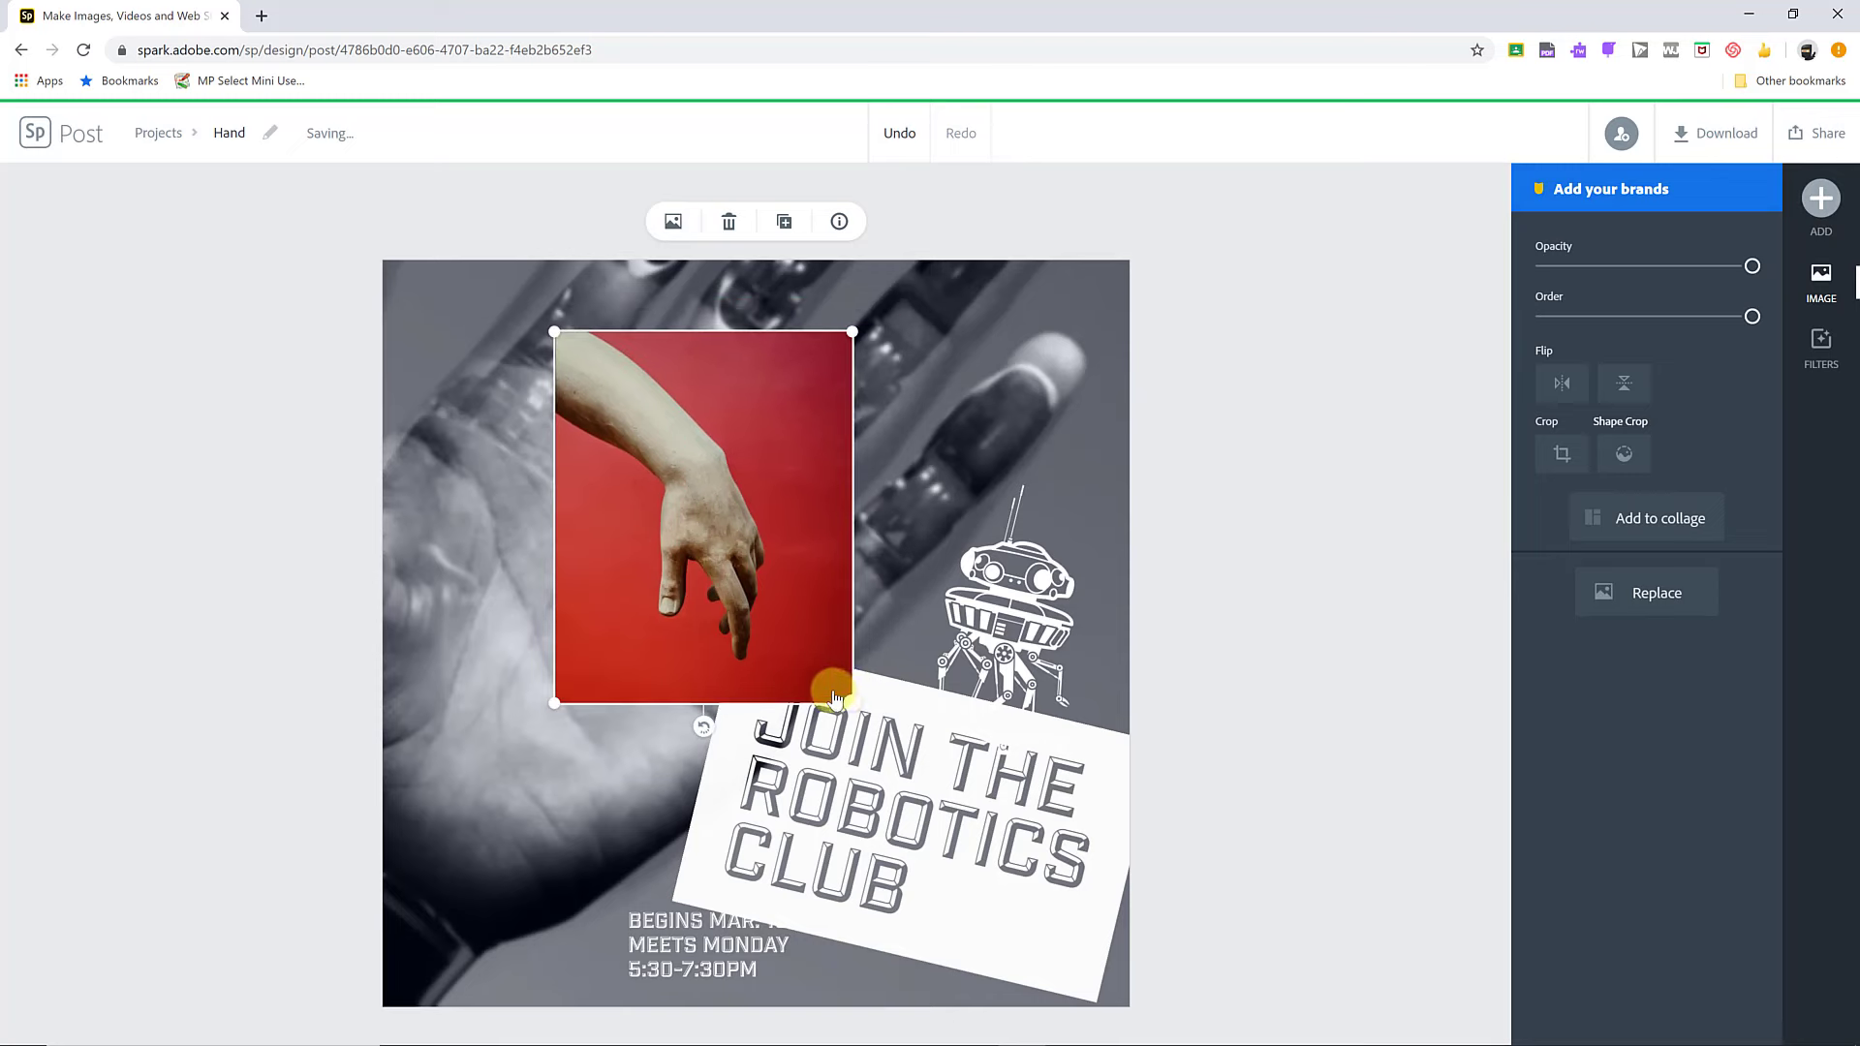
left_click_drag(837, 631, 898, 622)
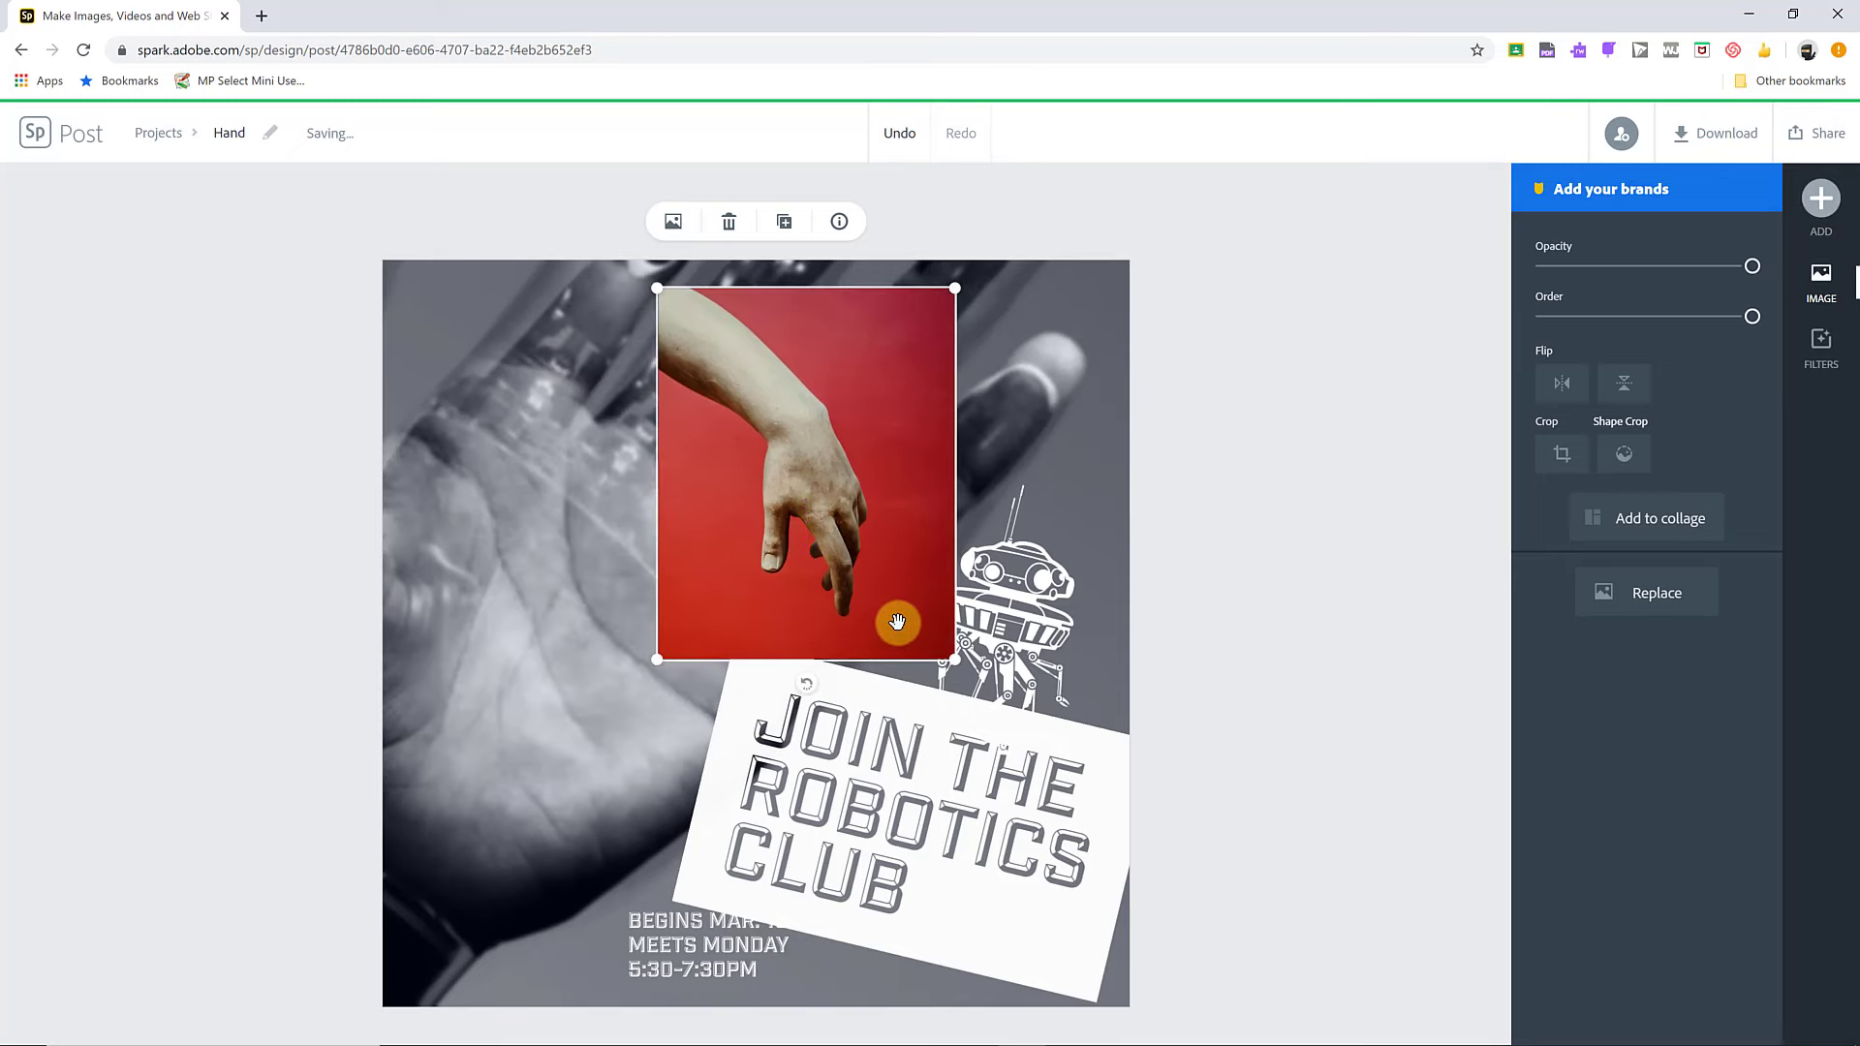
left_click(1638, 525)
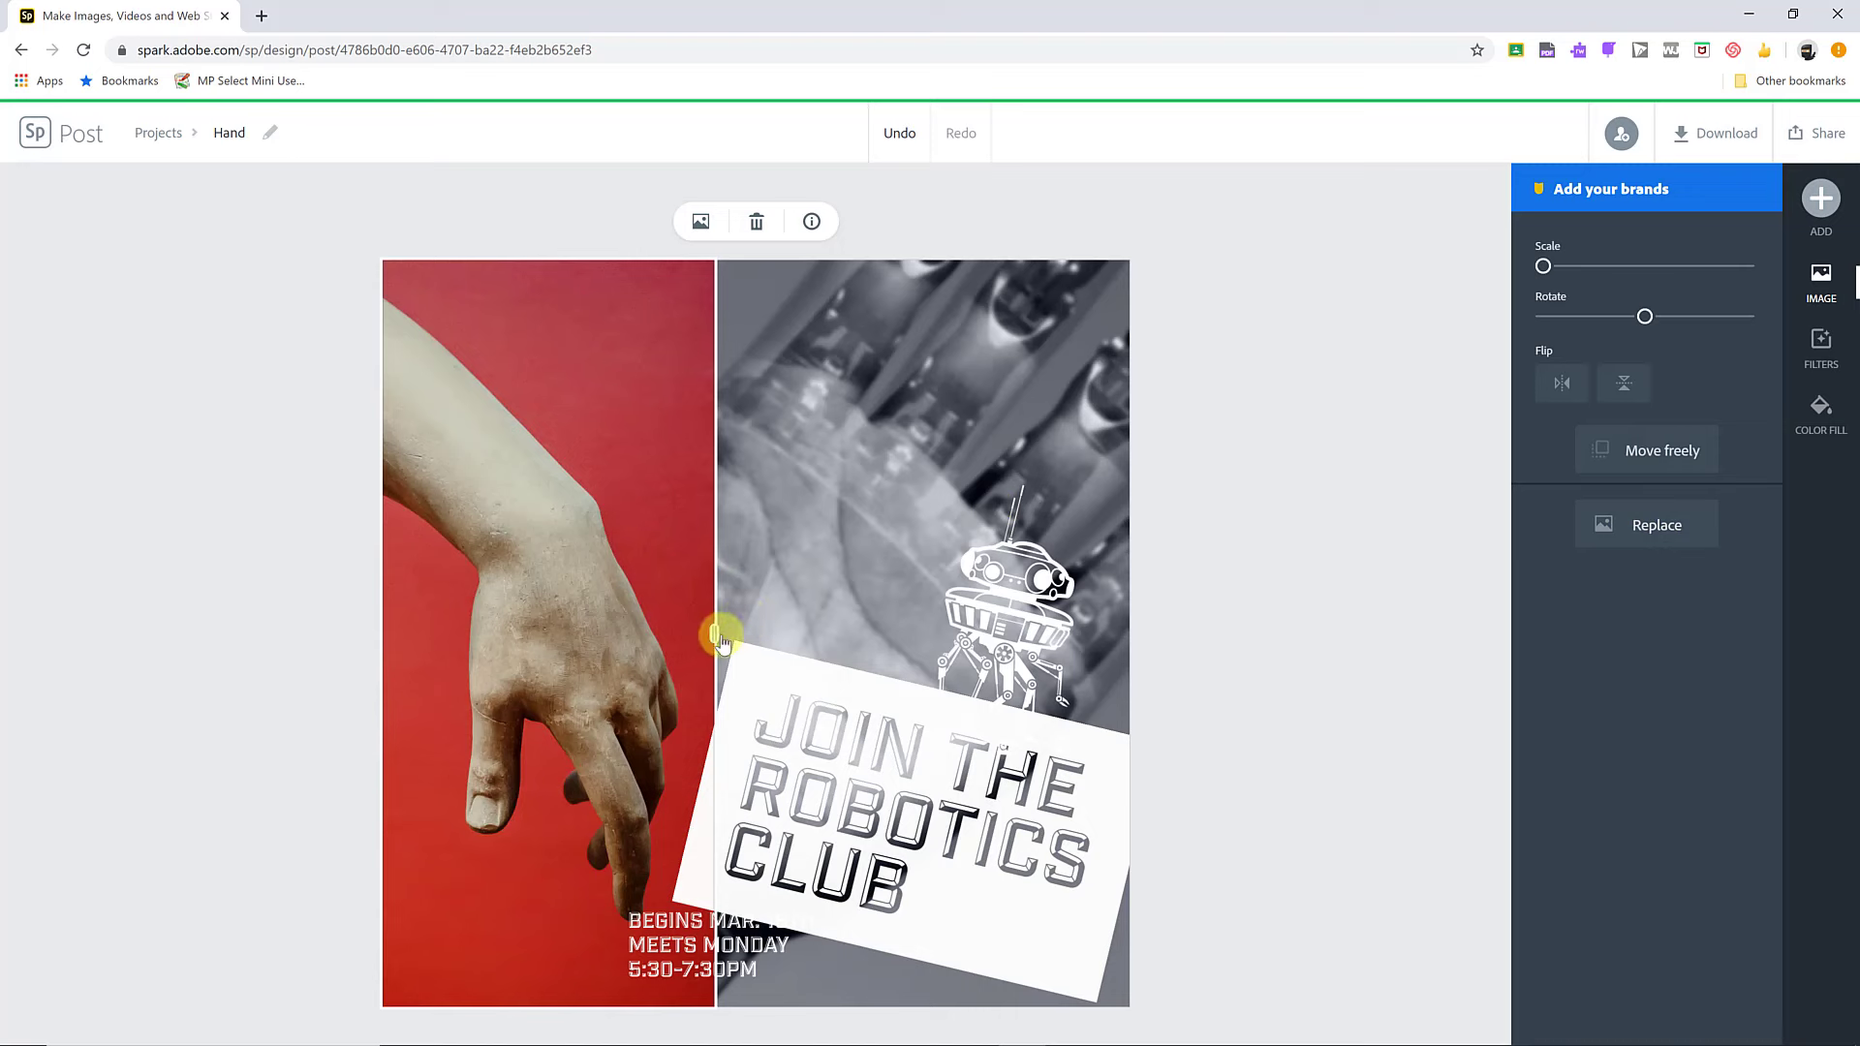
mouse_move(718, 625)
left_mouse_down()
mouse_move(839, 623)
mouse_move(711, 633)
left_mouse_up()
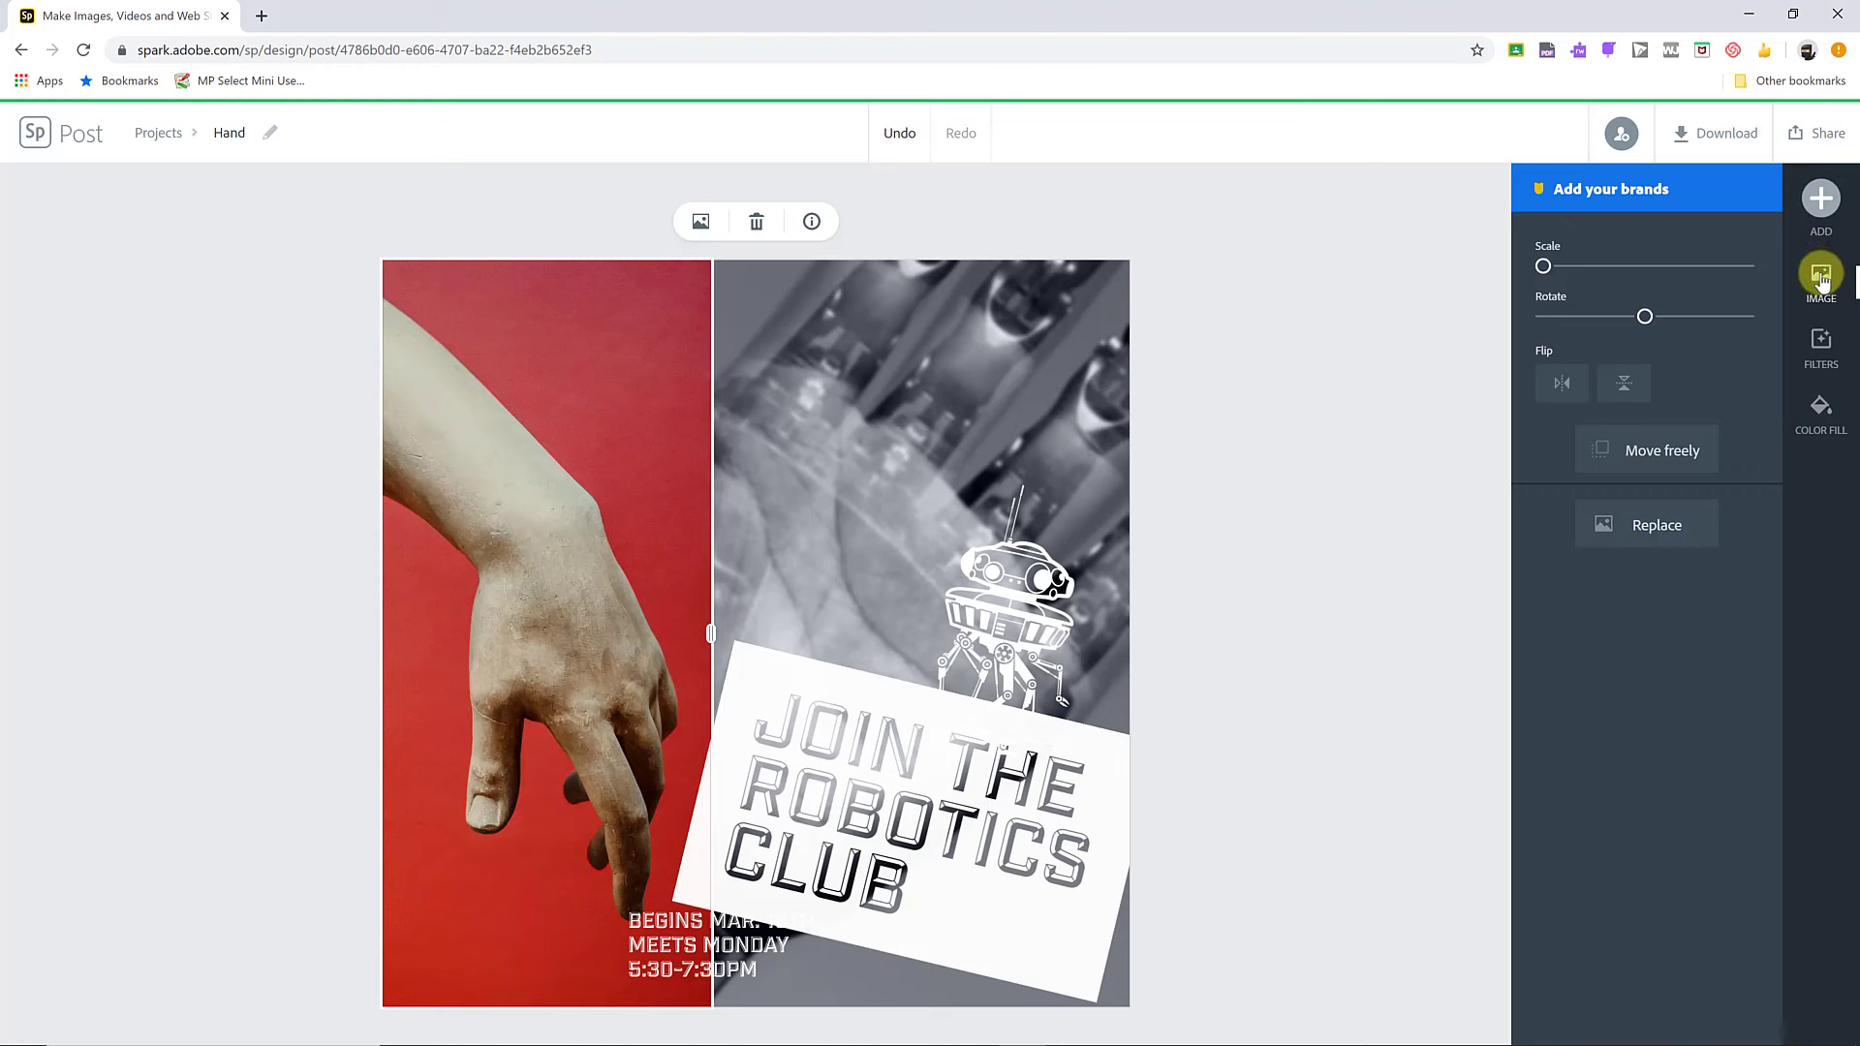
Step: Add the black-and-white open palm photo from the free "hand" photos to the collage
left_click(1819, 199)
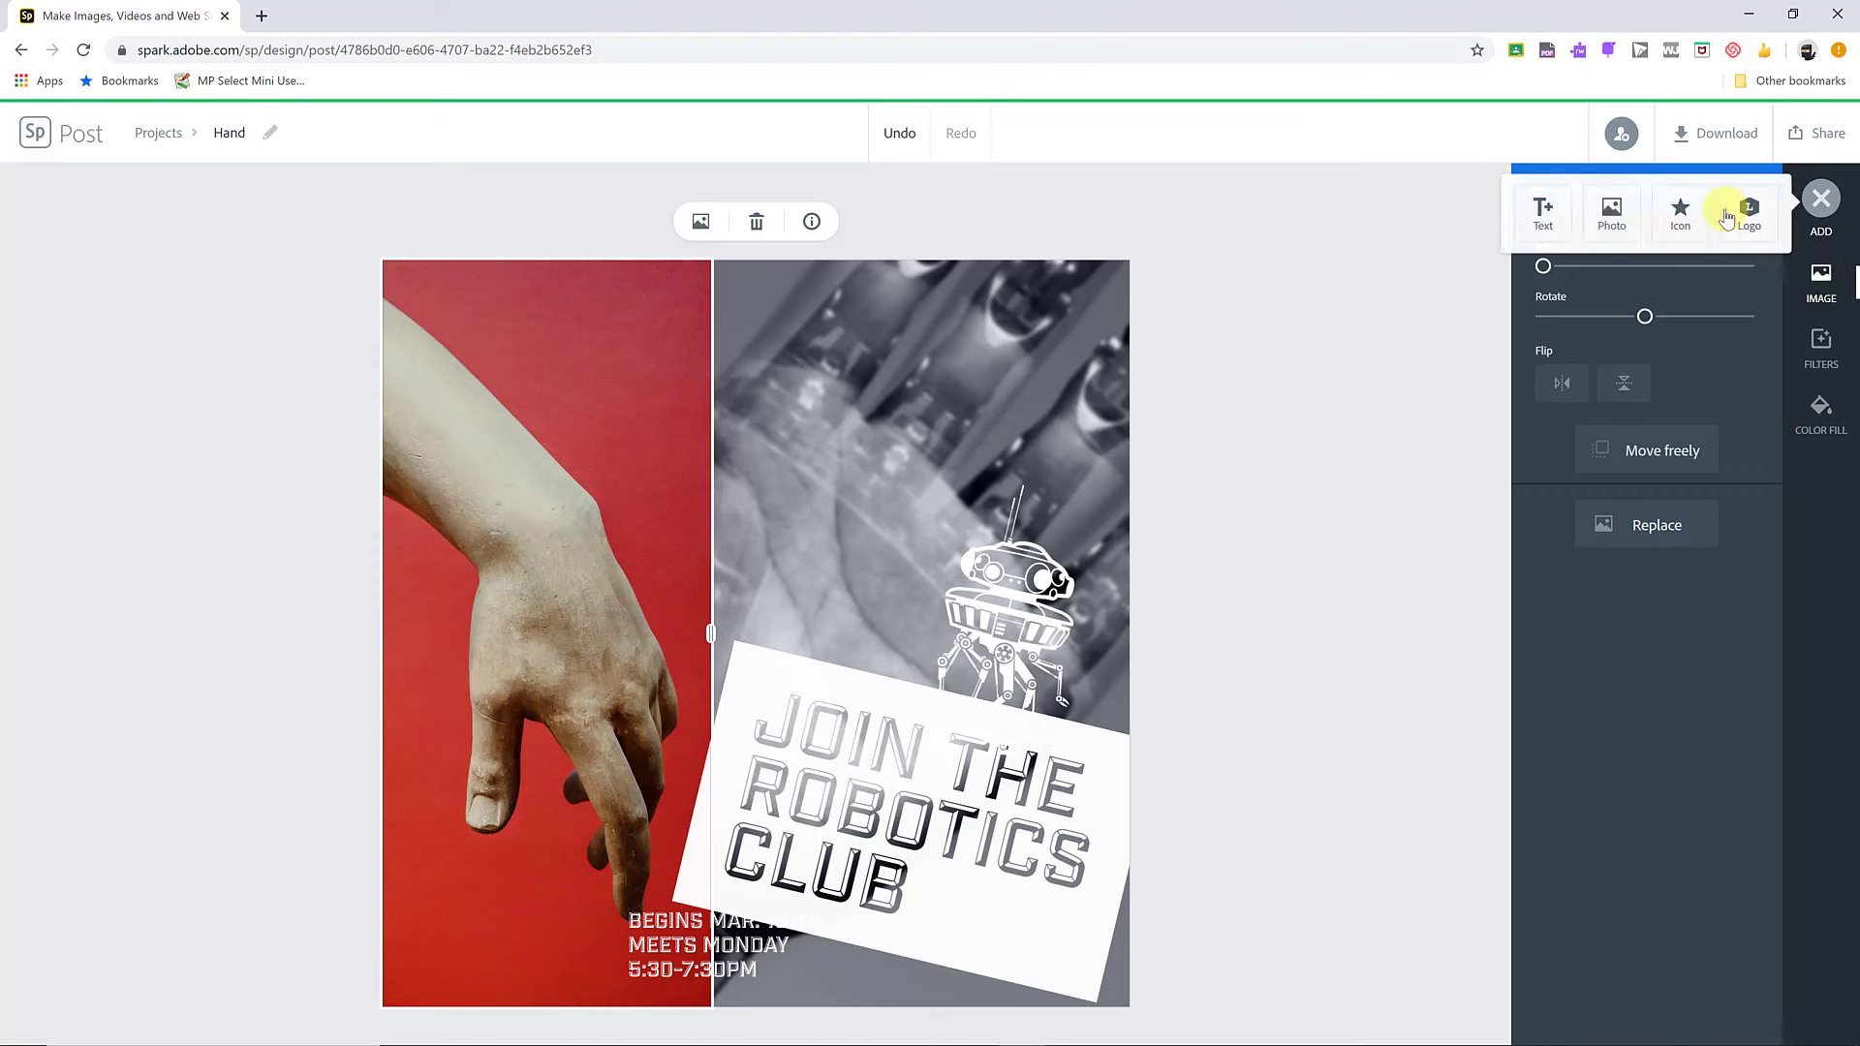
left_click(1612, 211)
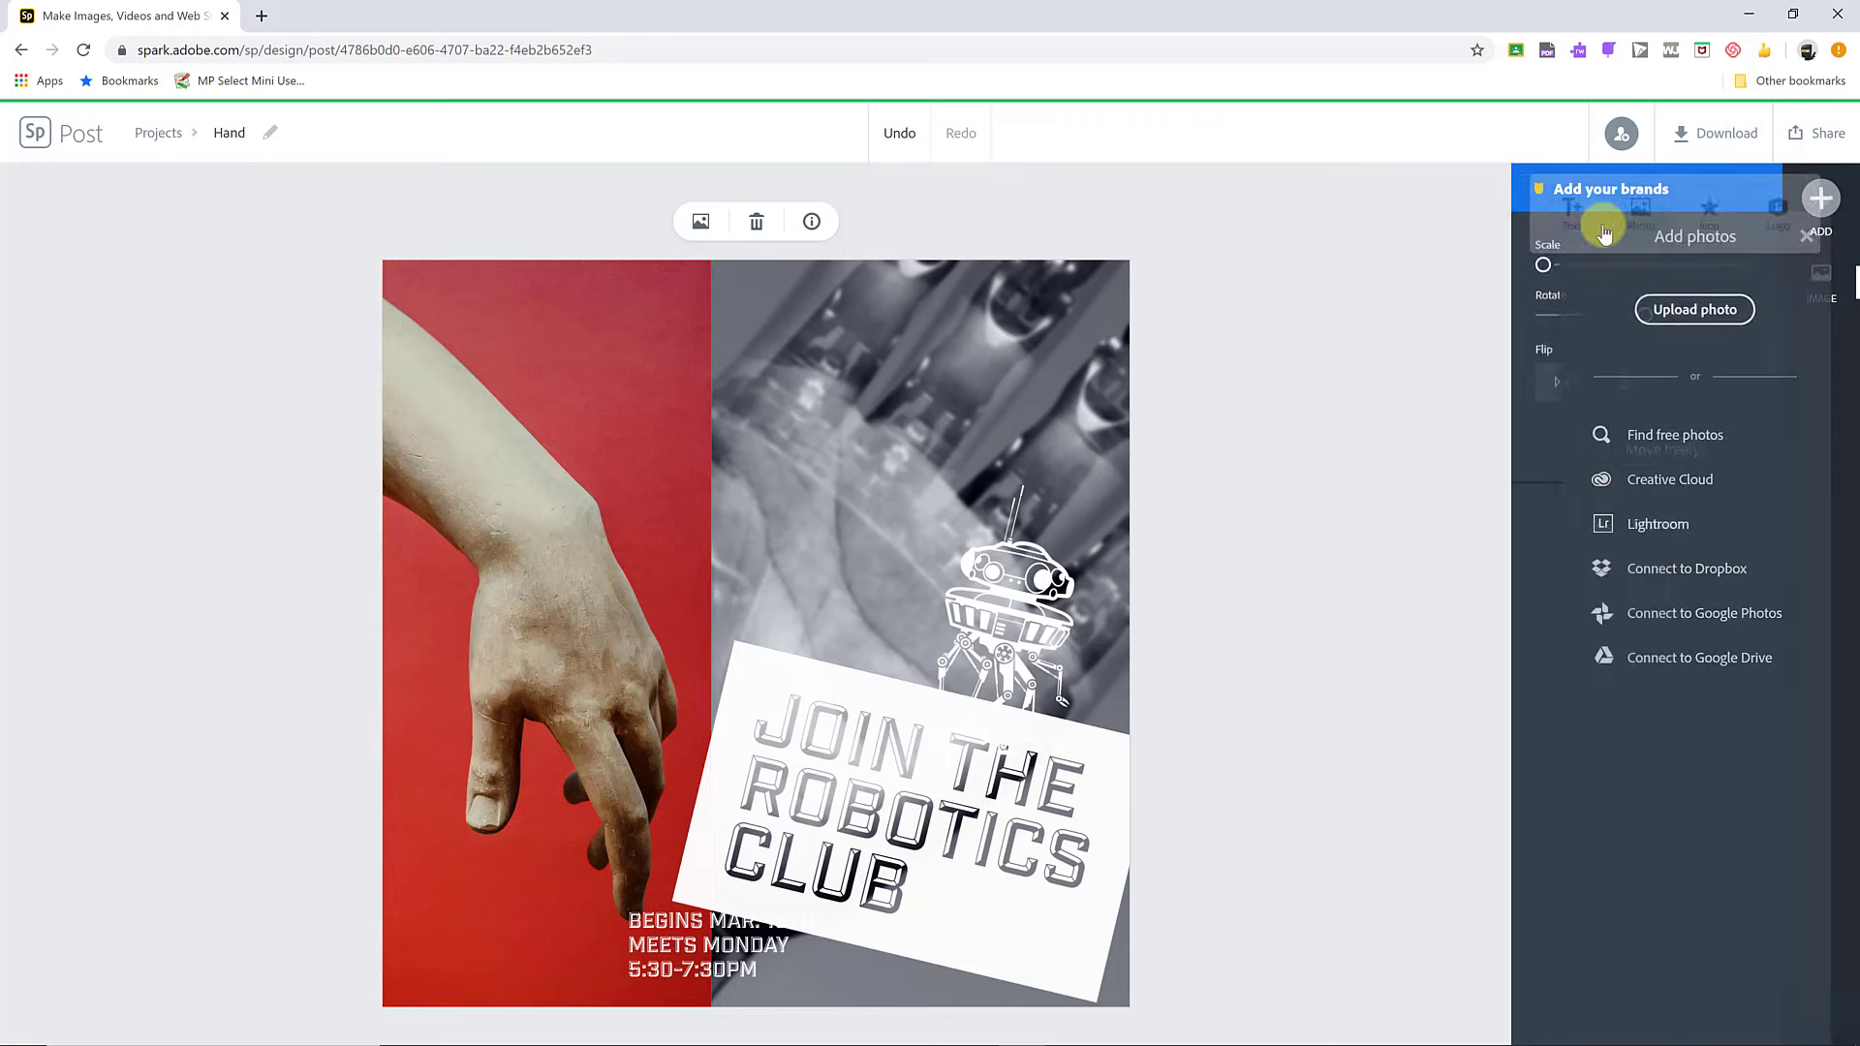
left_click(1624, 434)
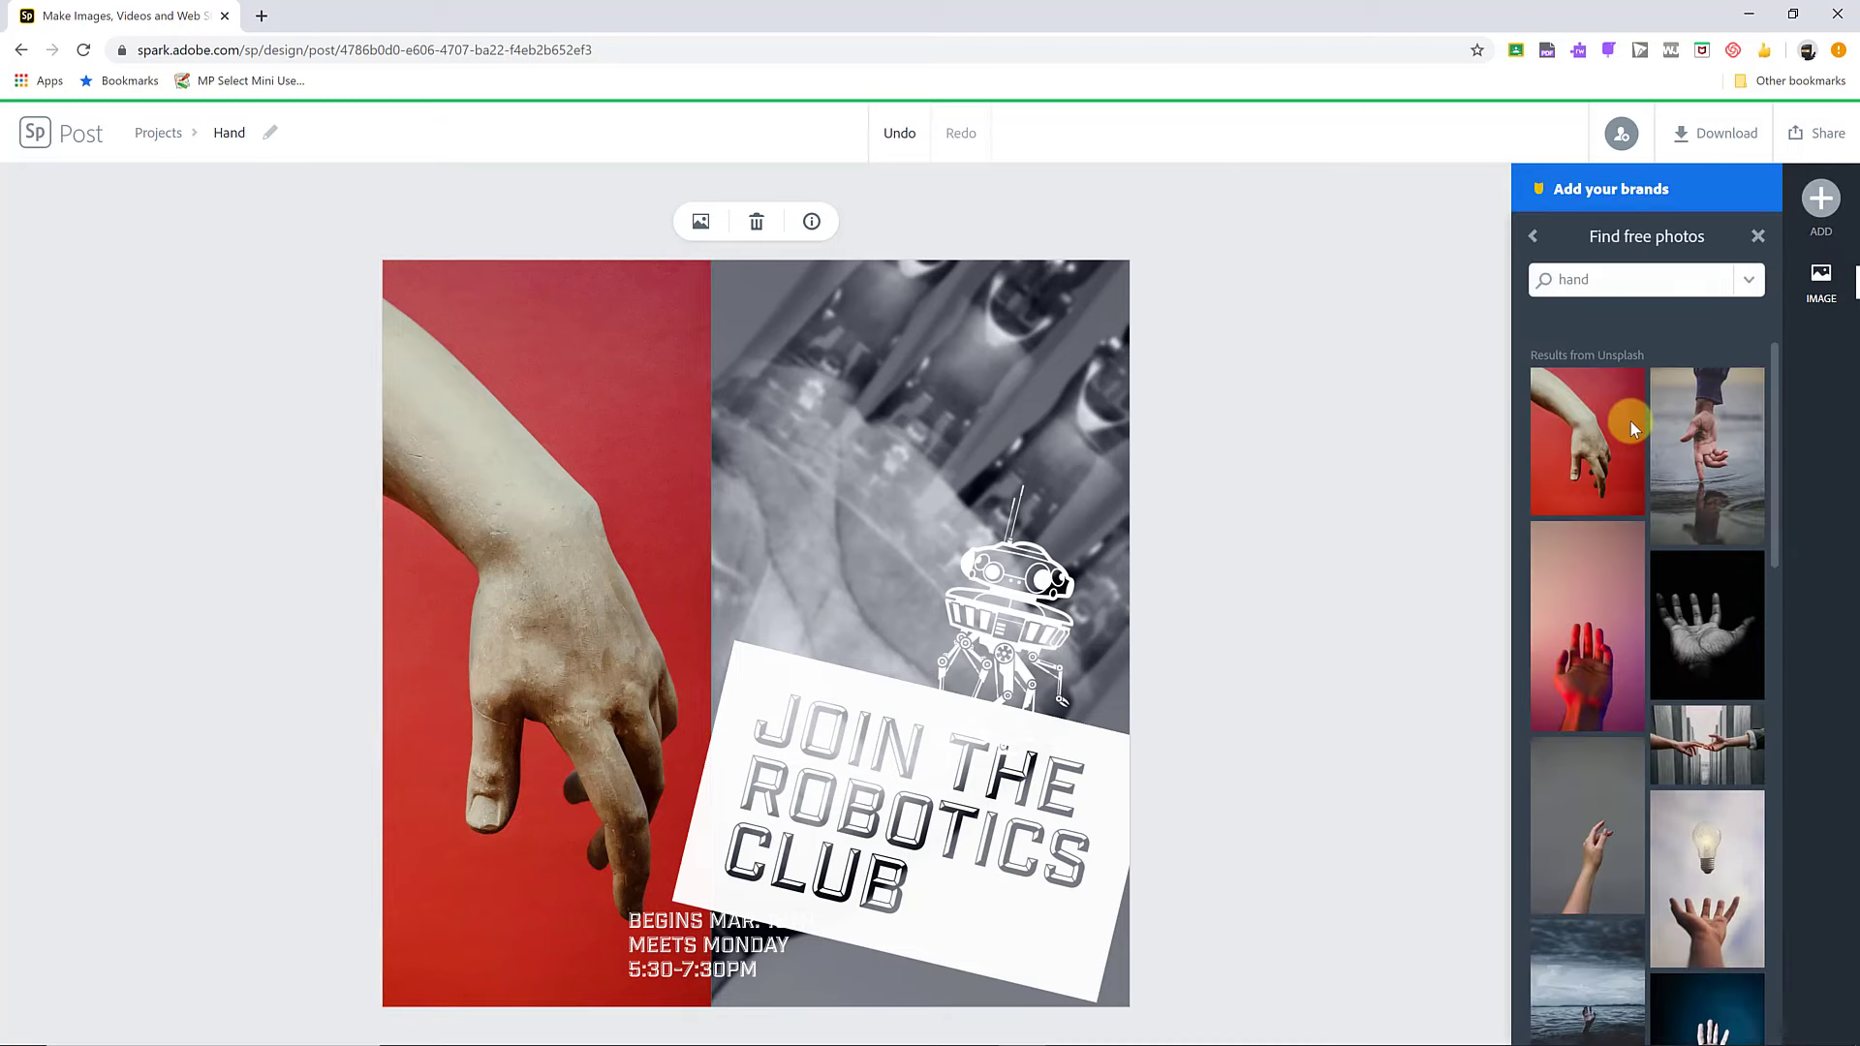
left_click(1708, 620)
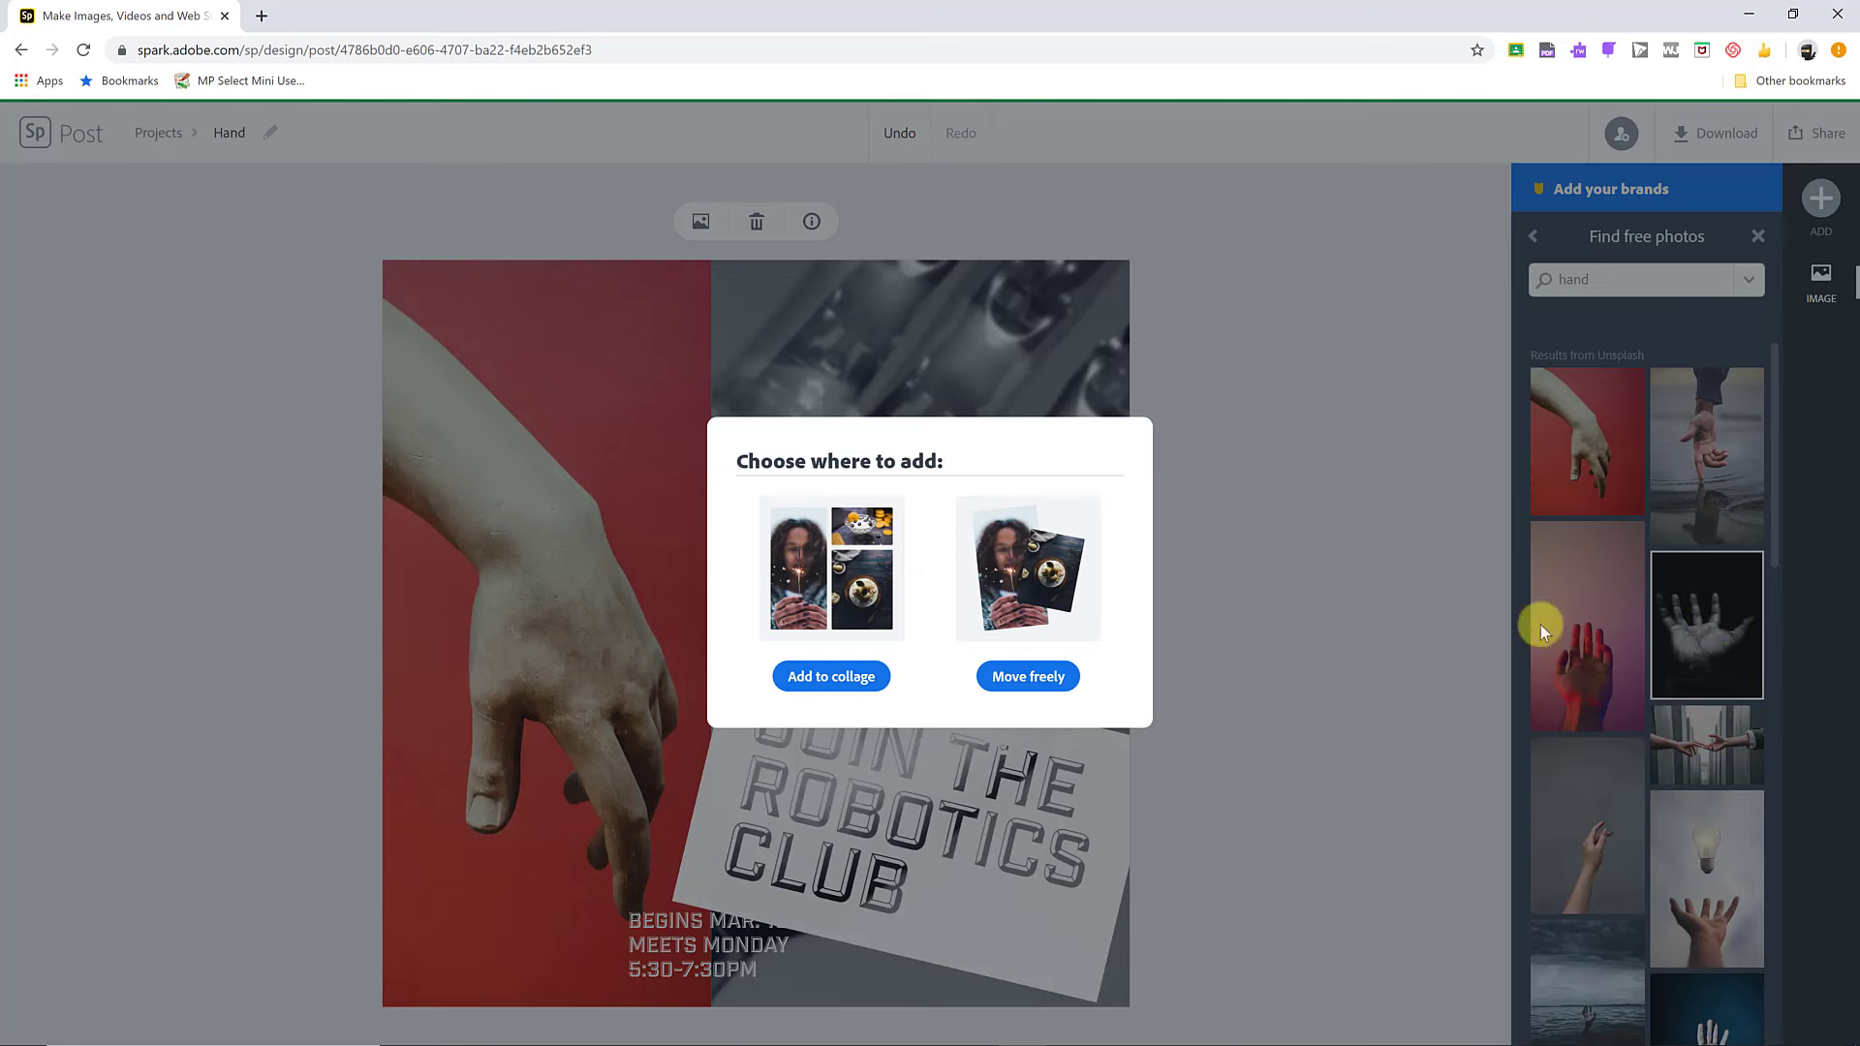
left_click(831, 677)
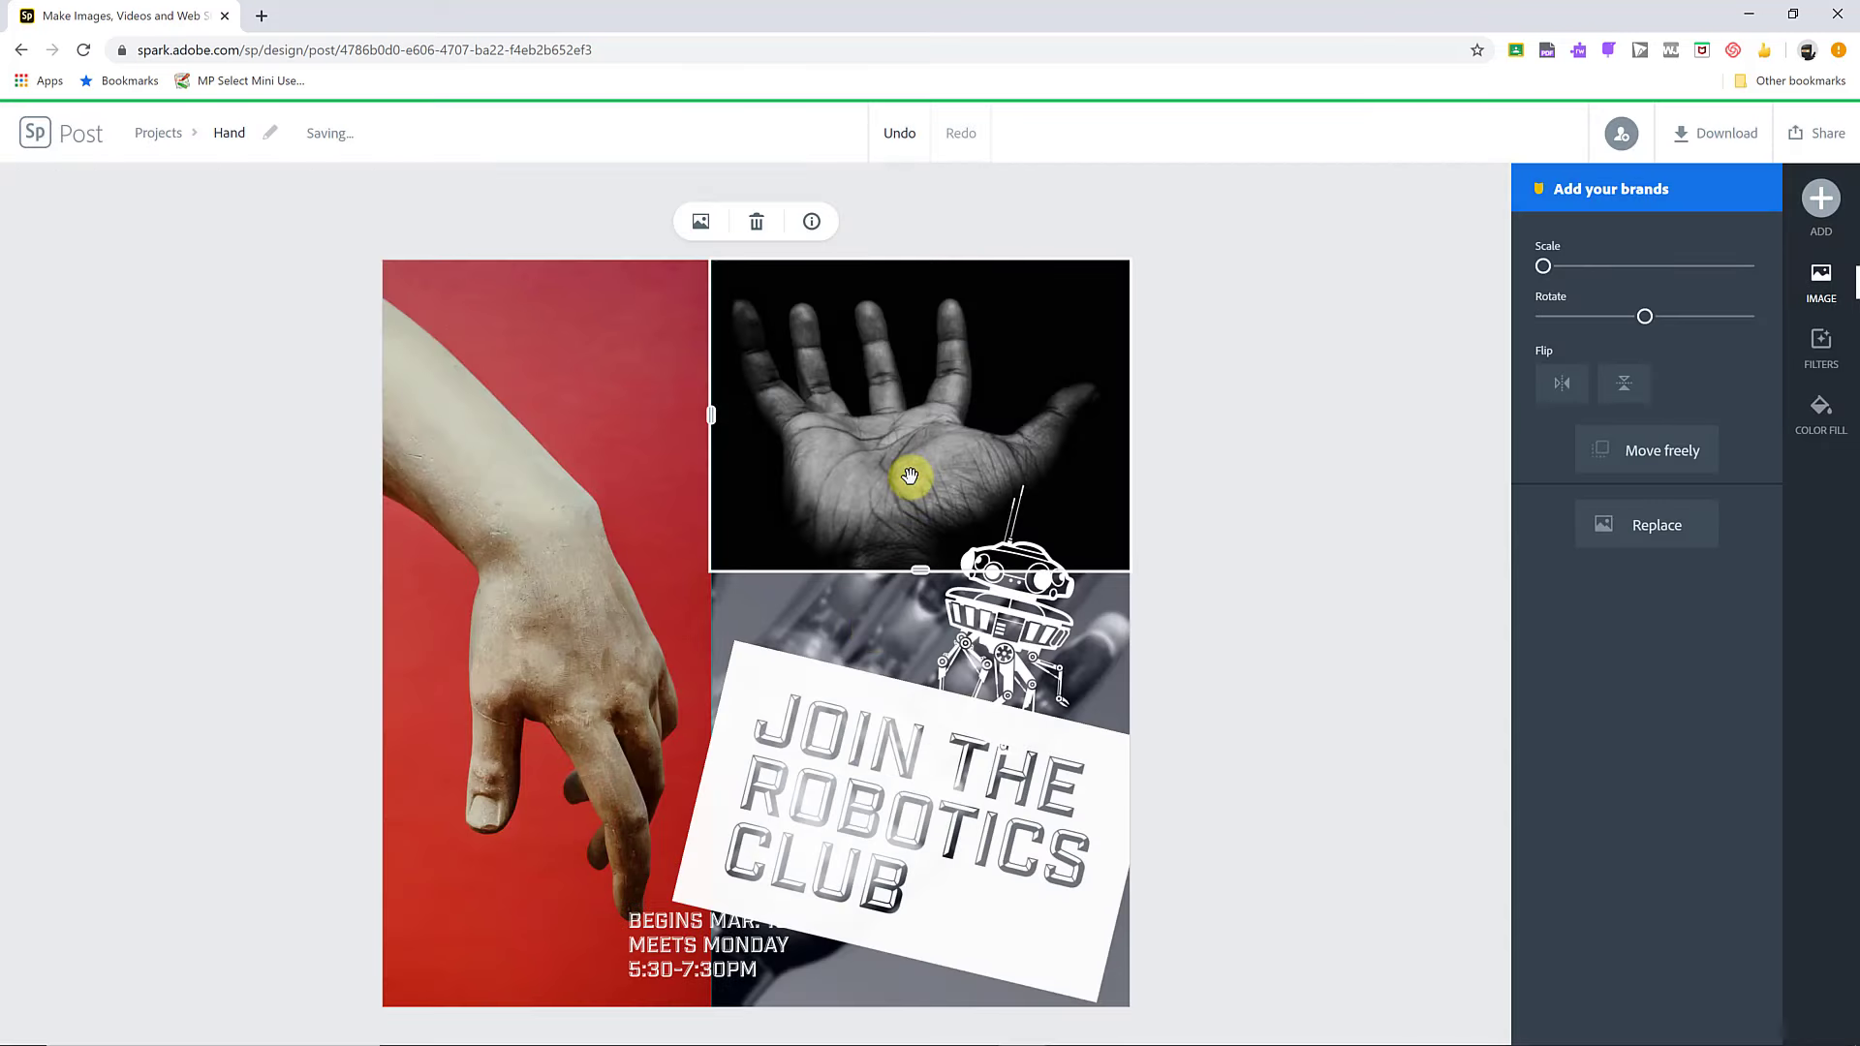
Step: Make the open palm photo's collage cell taller, scale the photo up slightly and rotate it counterclockwise
left_click_drag(920, 571, 915, 630)
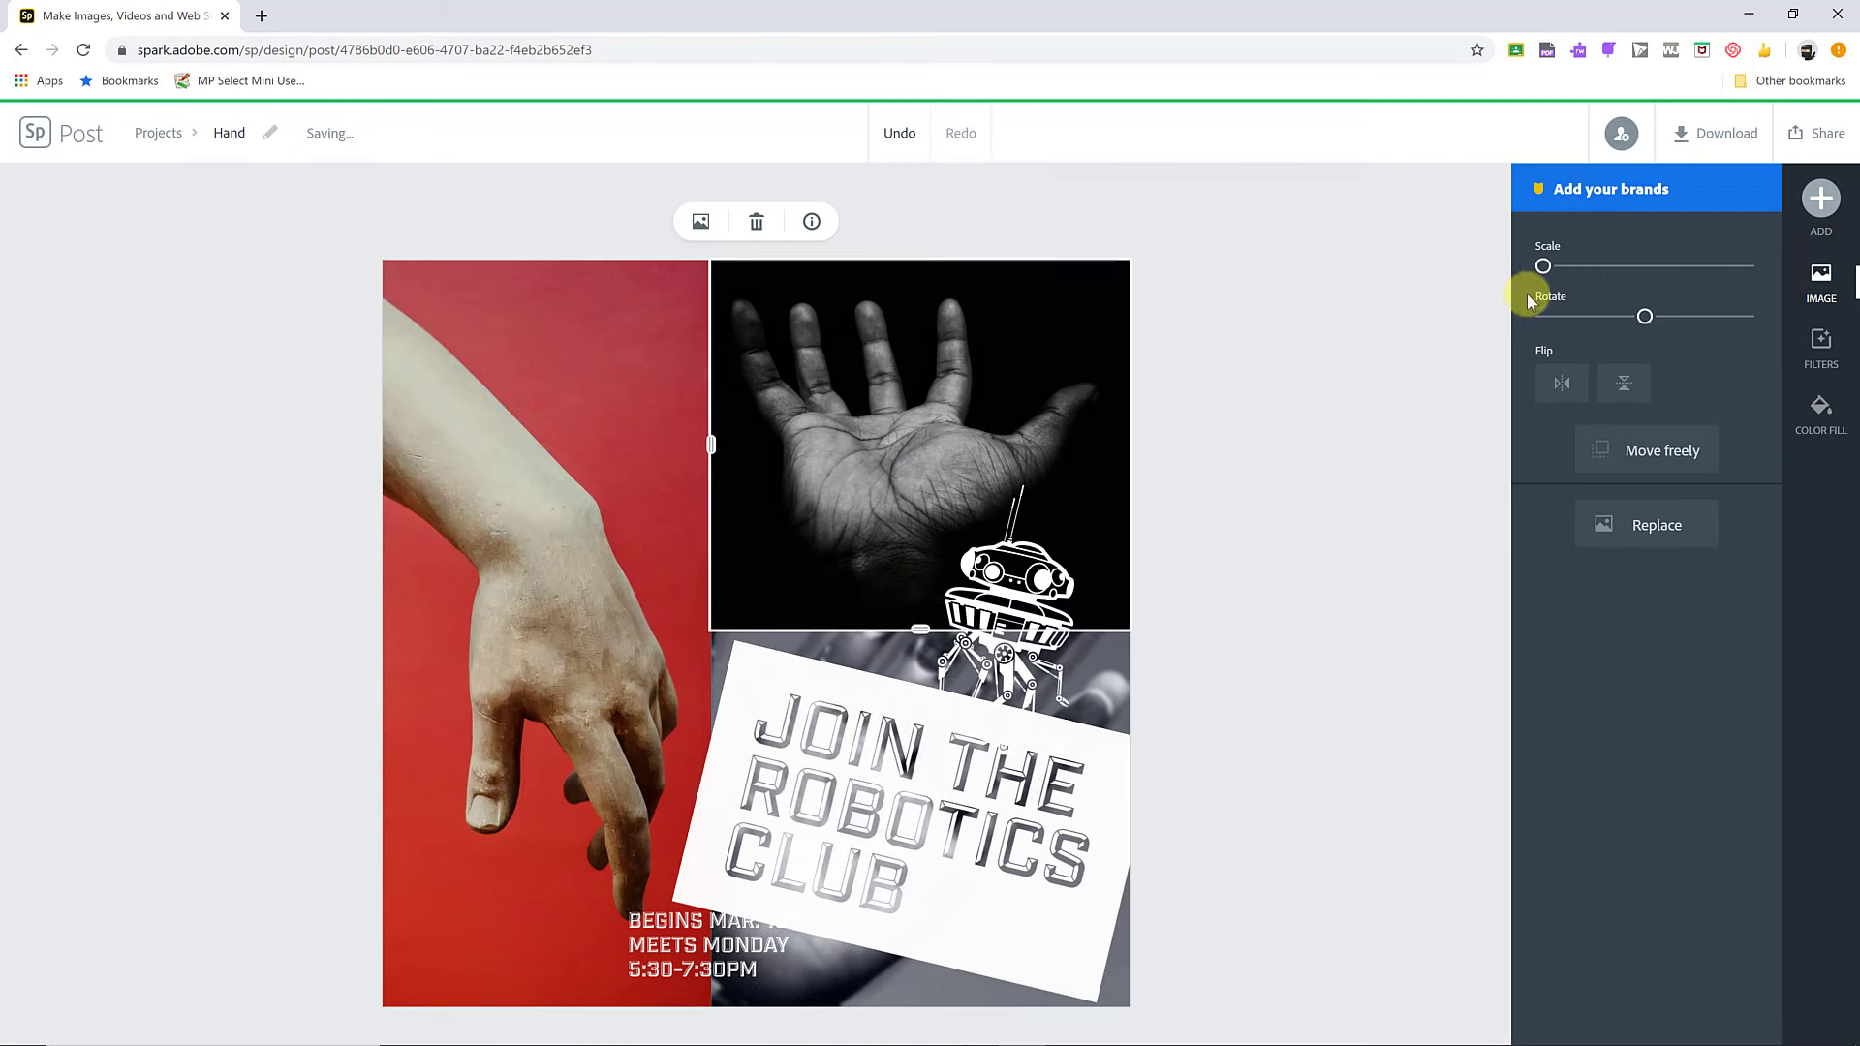
mouse_move(1546, 267)
left_mouse_down()
mouse_move(1584, 268)
mouse_move(1544, 276)
left_mouse_up()
left_click_drag(1644, 316, 1630, 315)
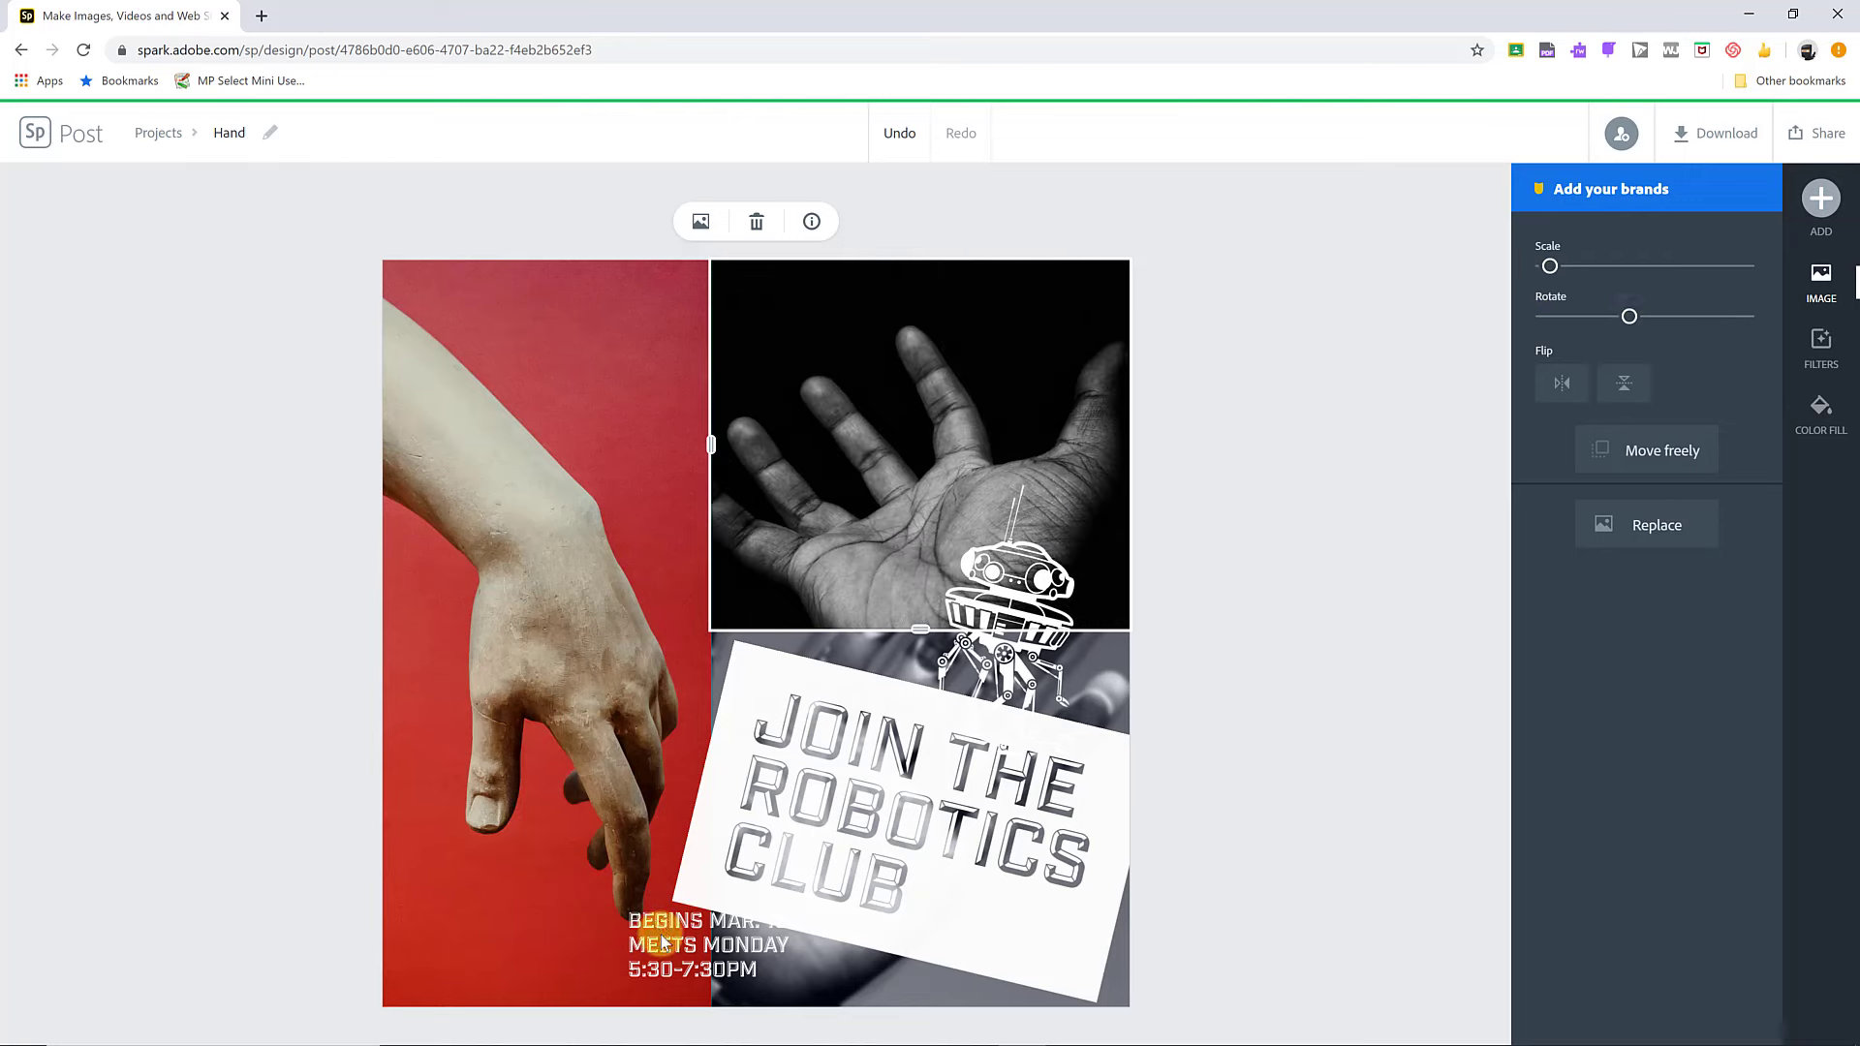
Step: Move the meeting date and time text further over the red hand photo and deselect the artwork
left_click_drag(665, 939, 584, 944)
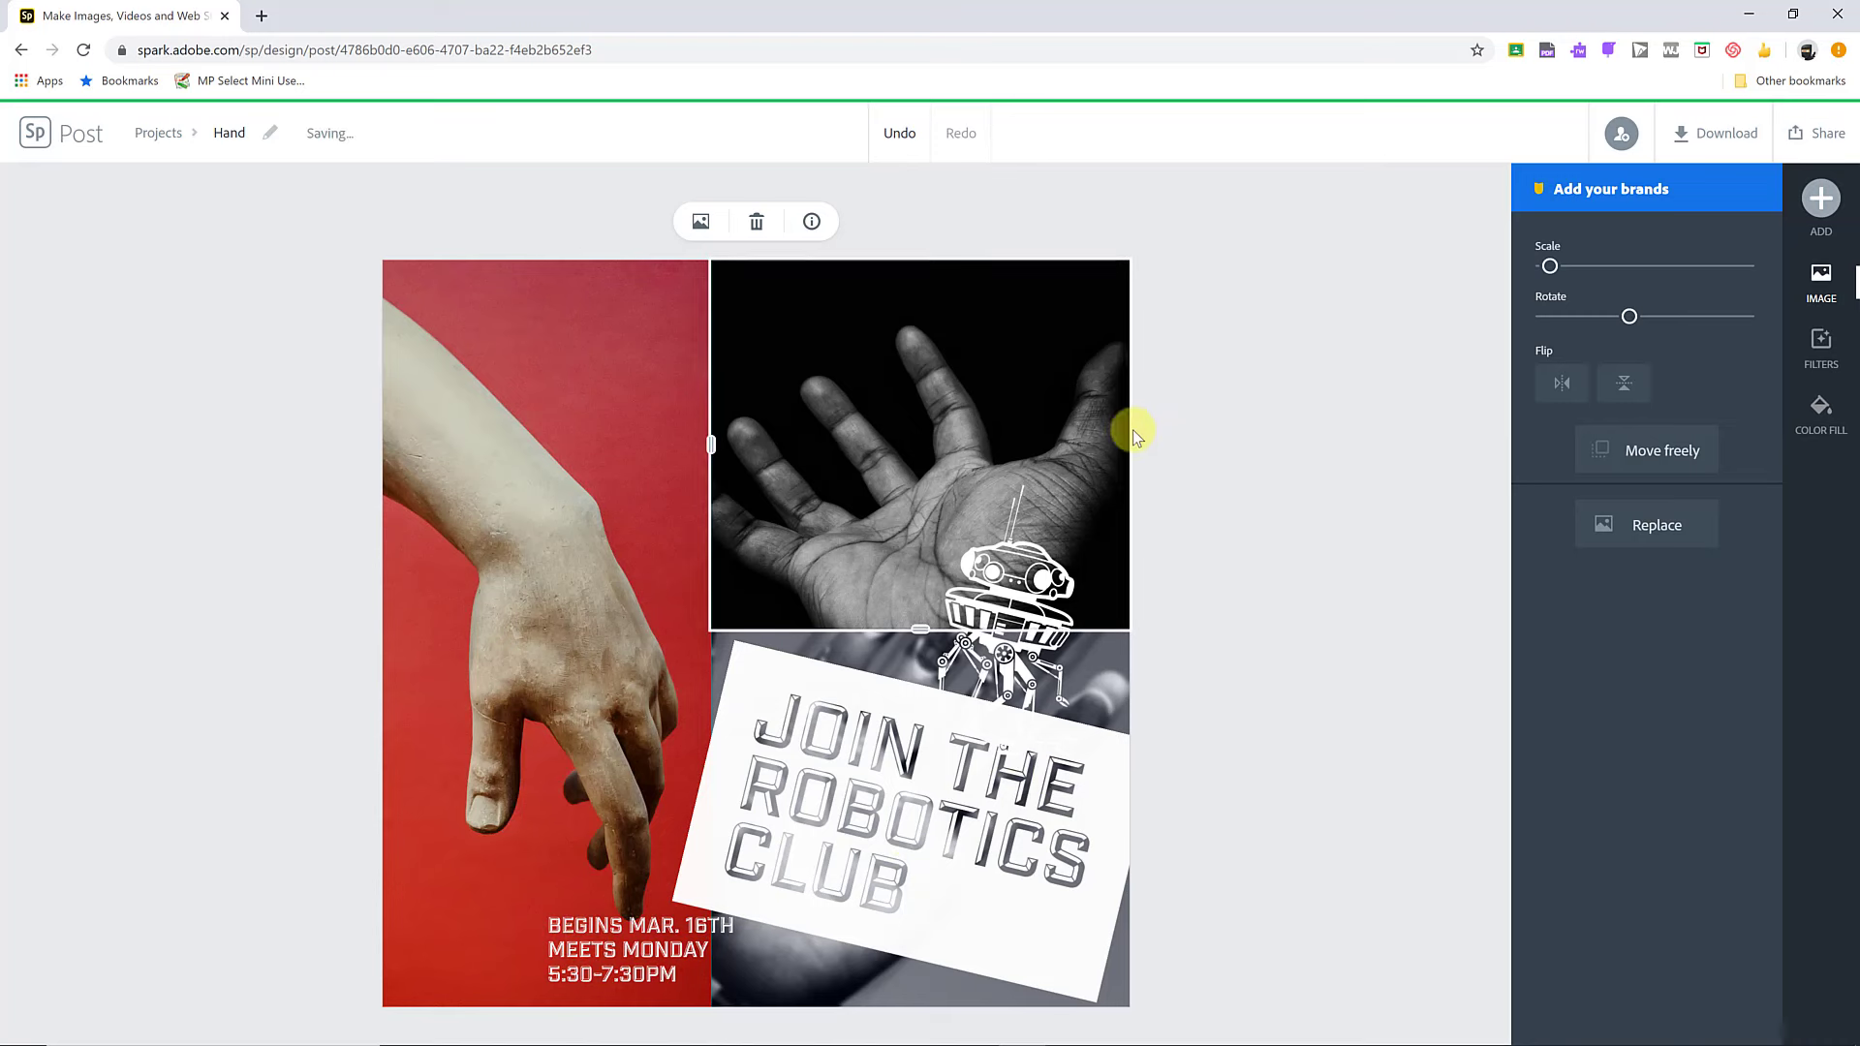
left_click(1287, 471)
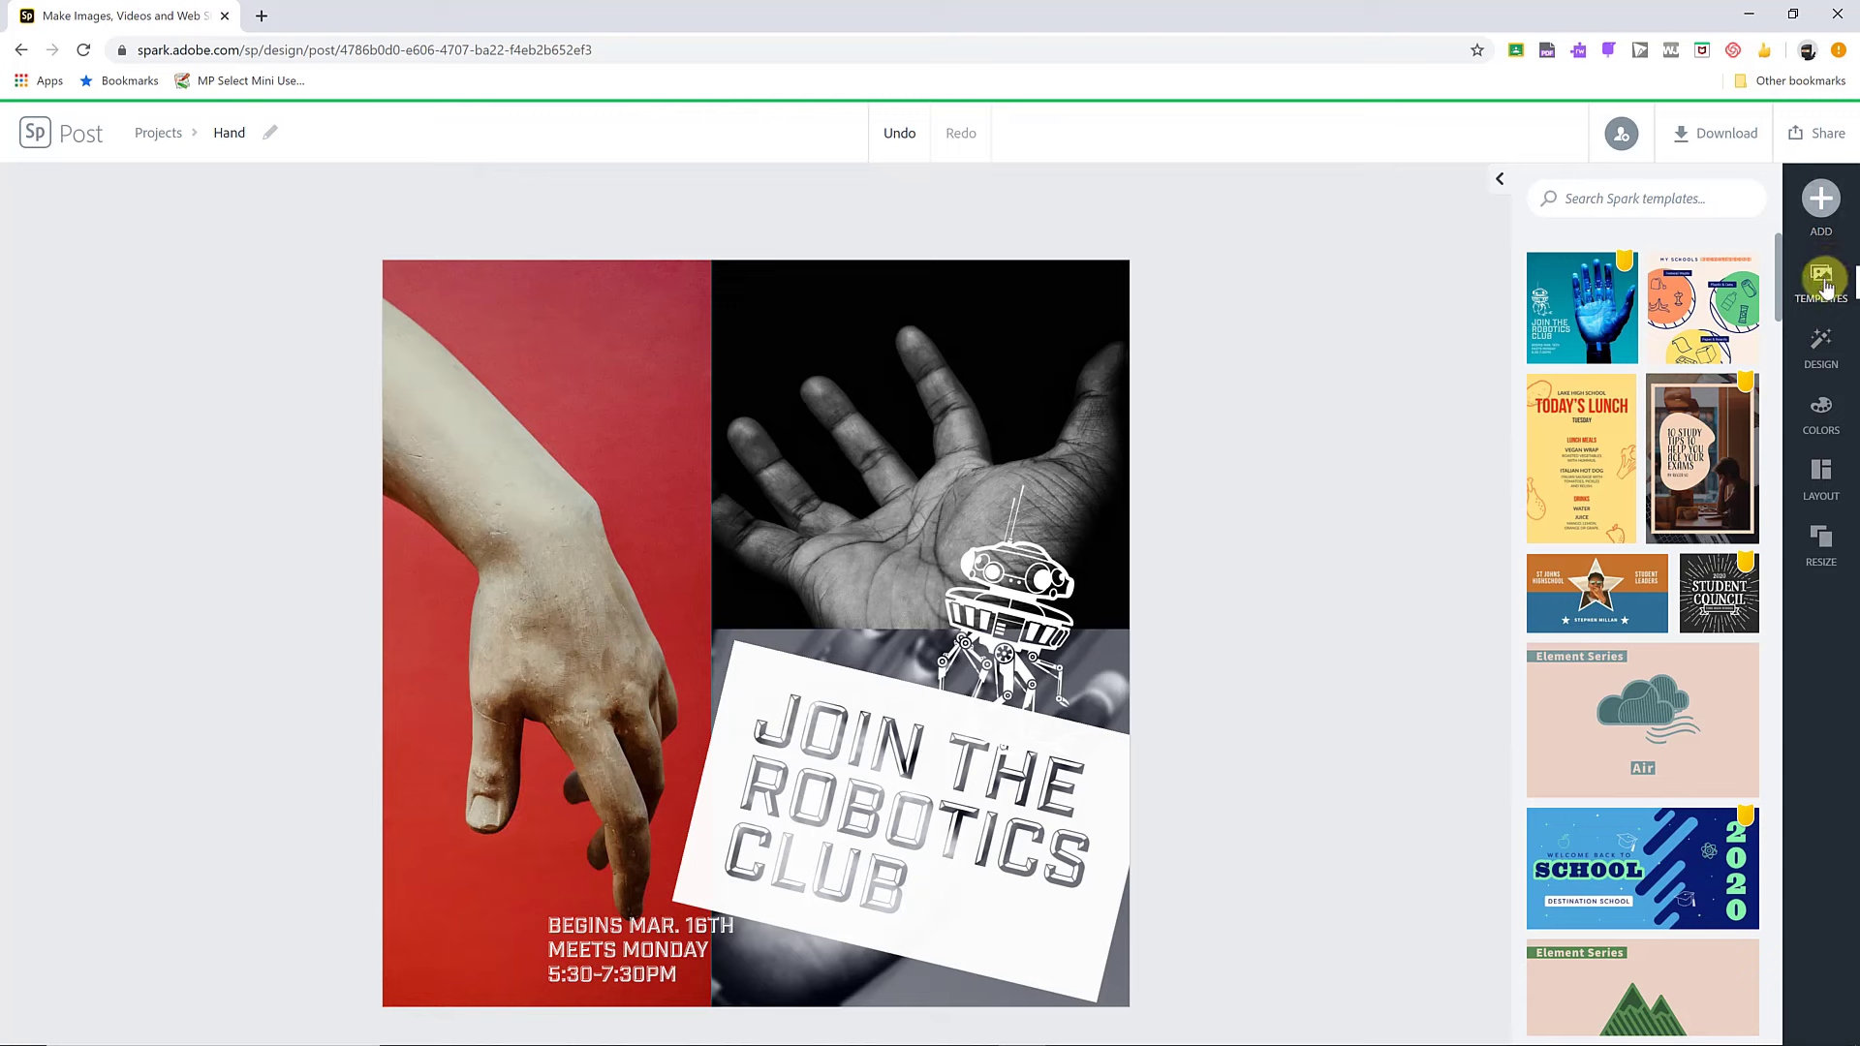
Step: Resize the post to a custom 8.5 by 11 inches and slightly widen the red hand photo's collage column
left_click(1821, 550)
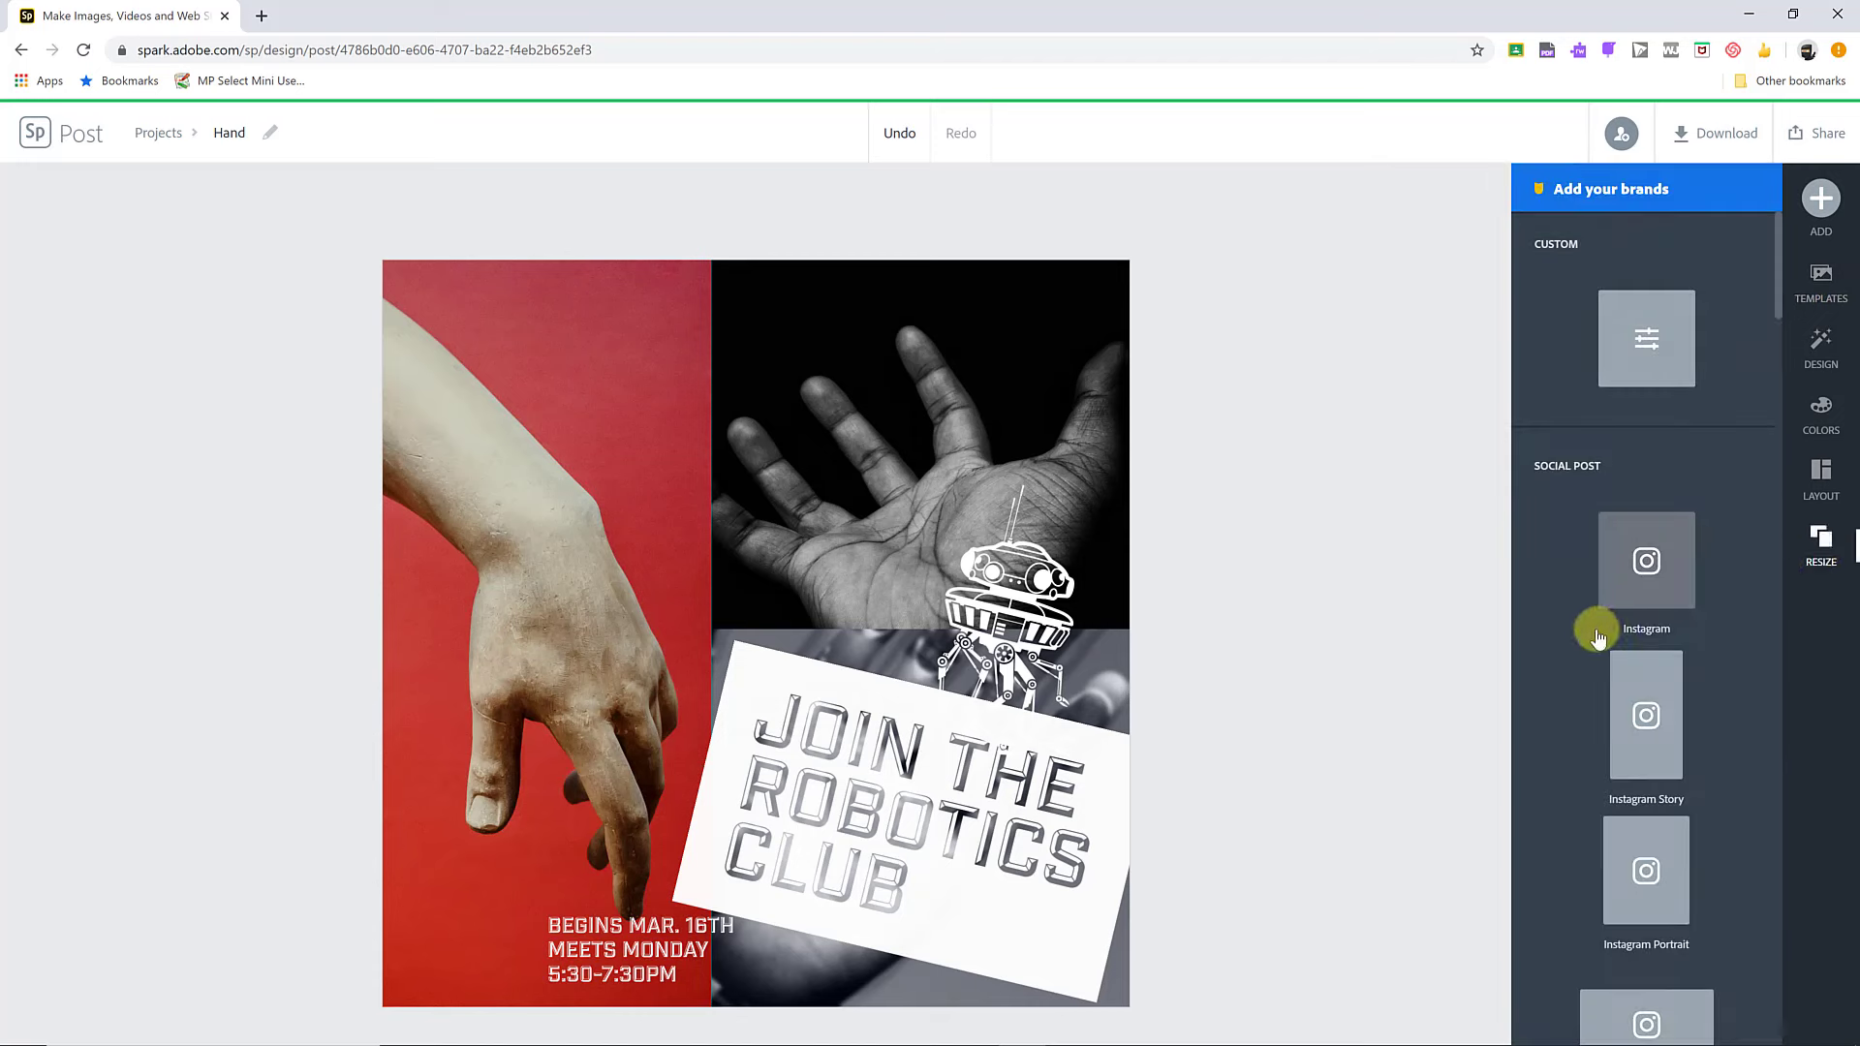
scroll(1597, 637, "down", 10)
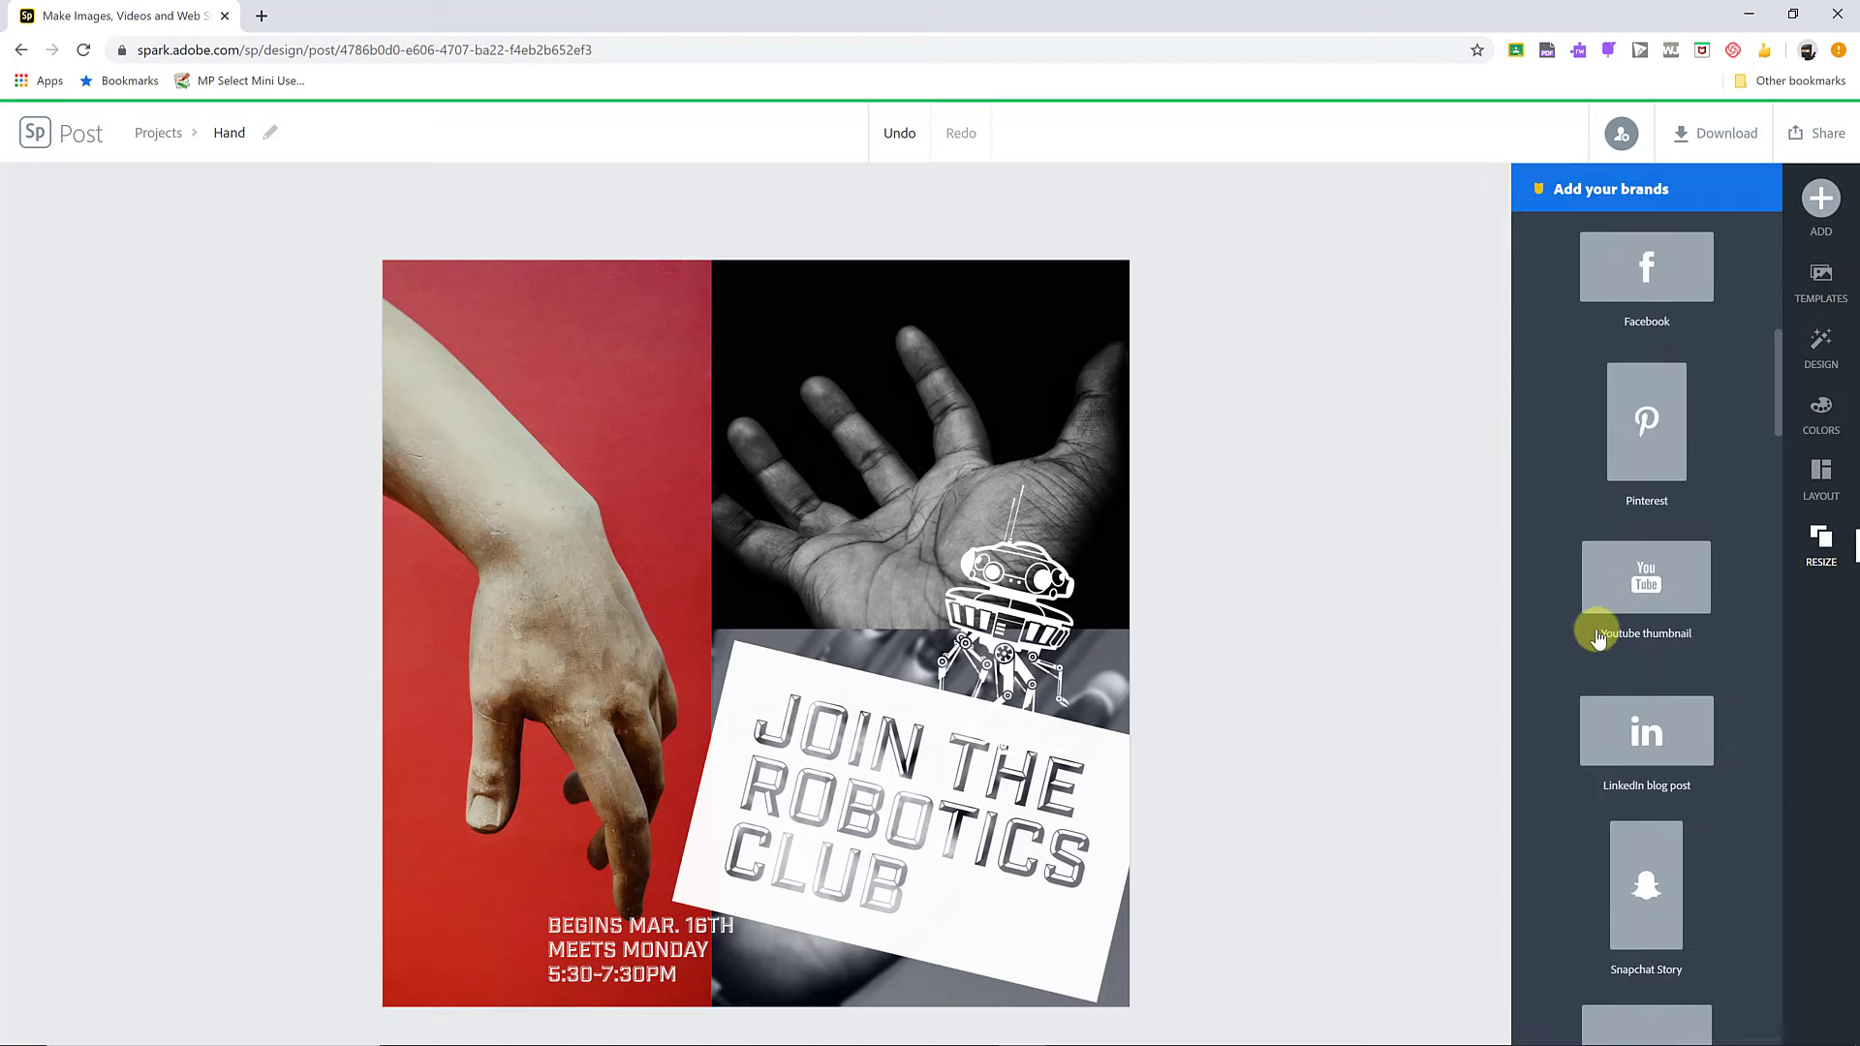
scroll(1598, 637, "up", 10)
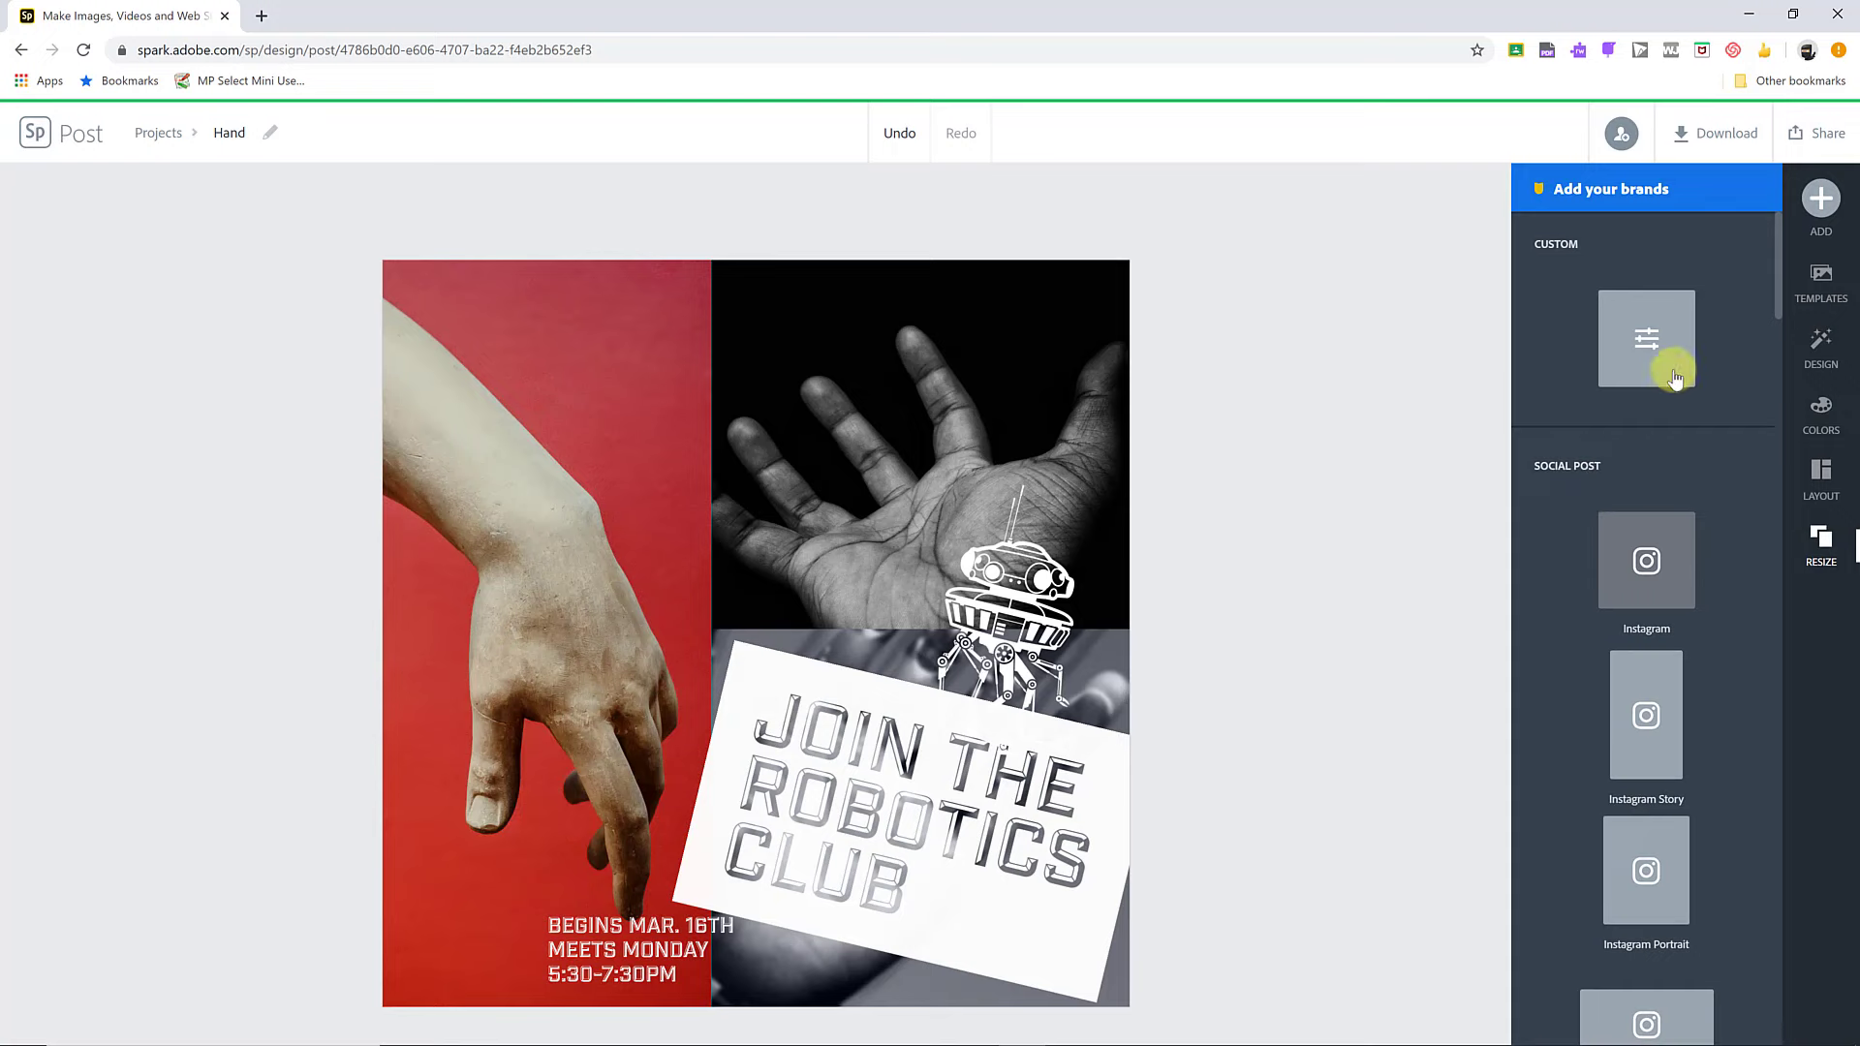
left_click(1650, 351)
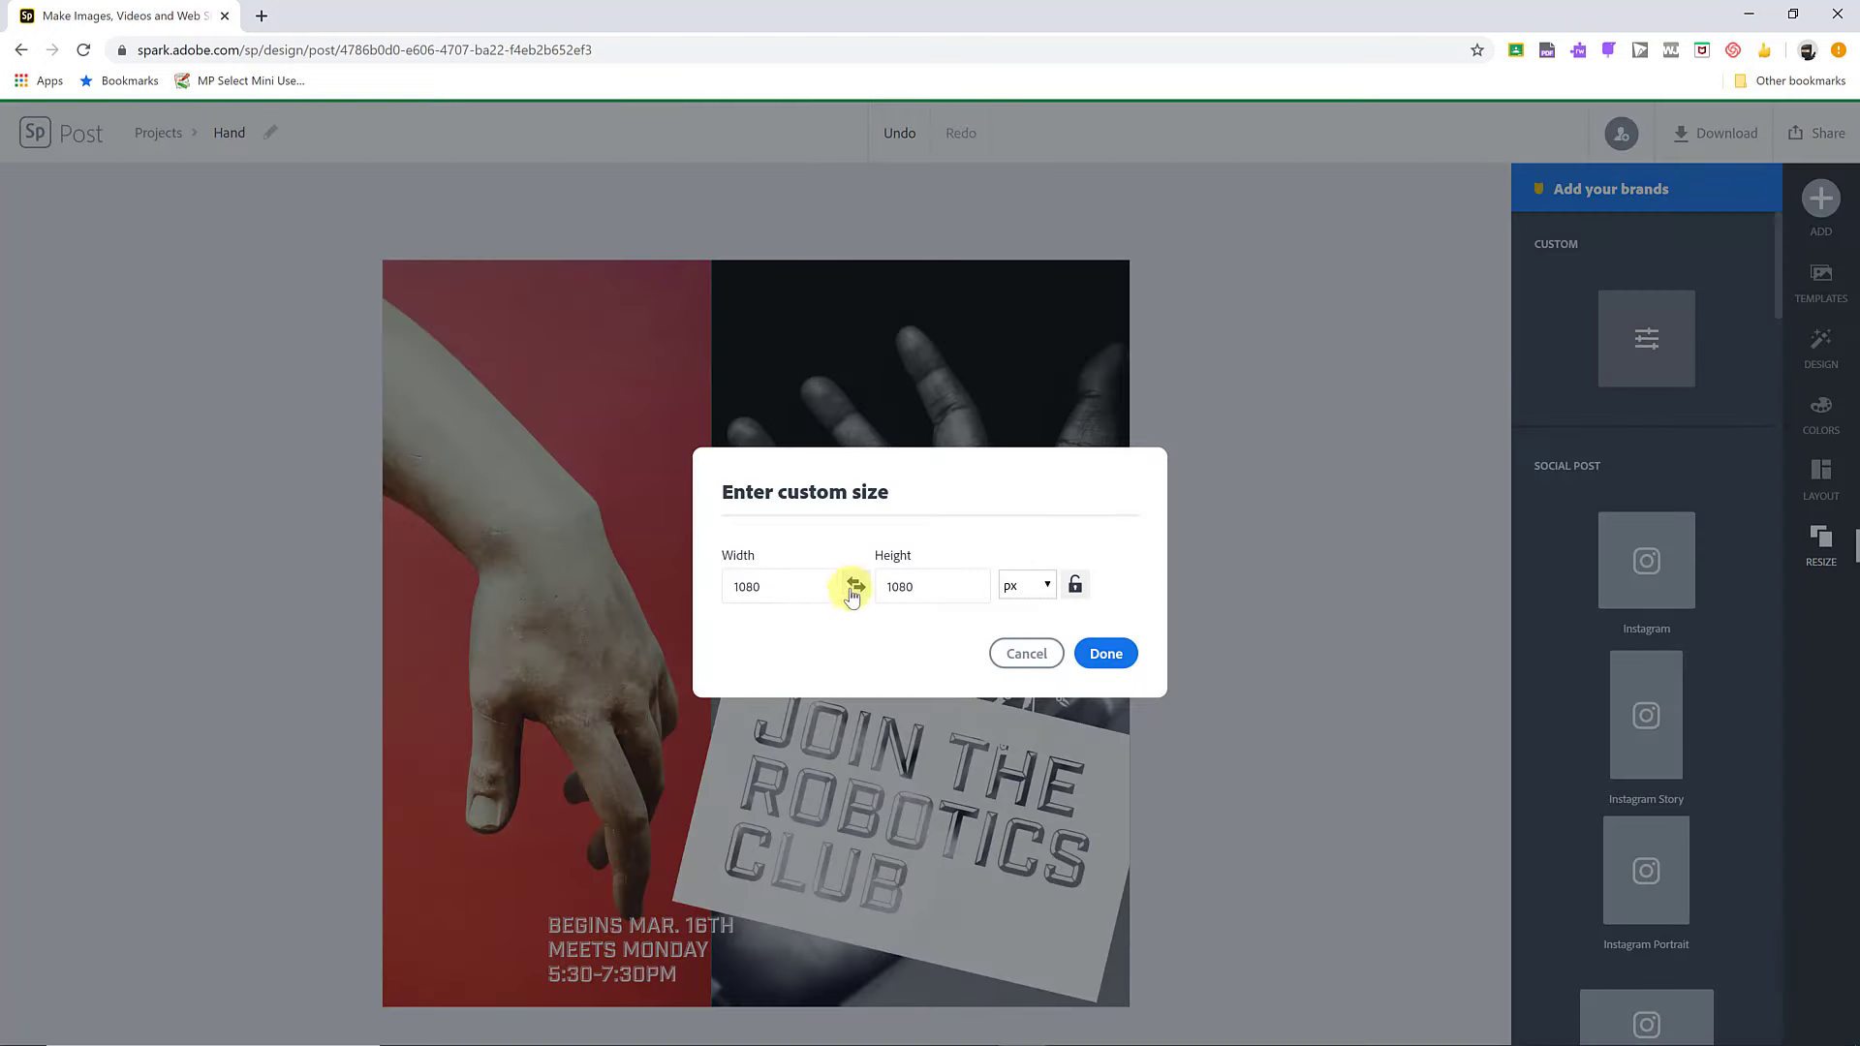
left_click(1044, 588)
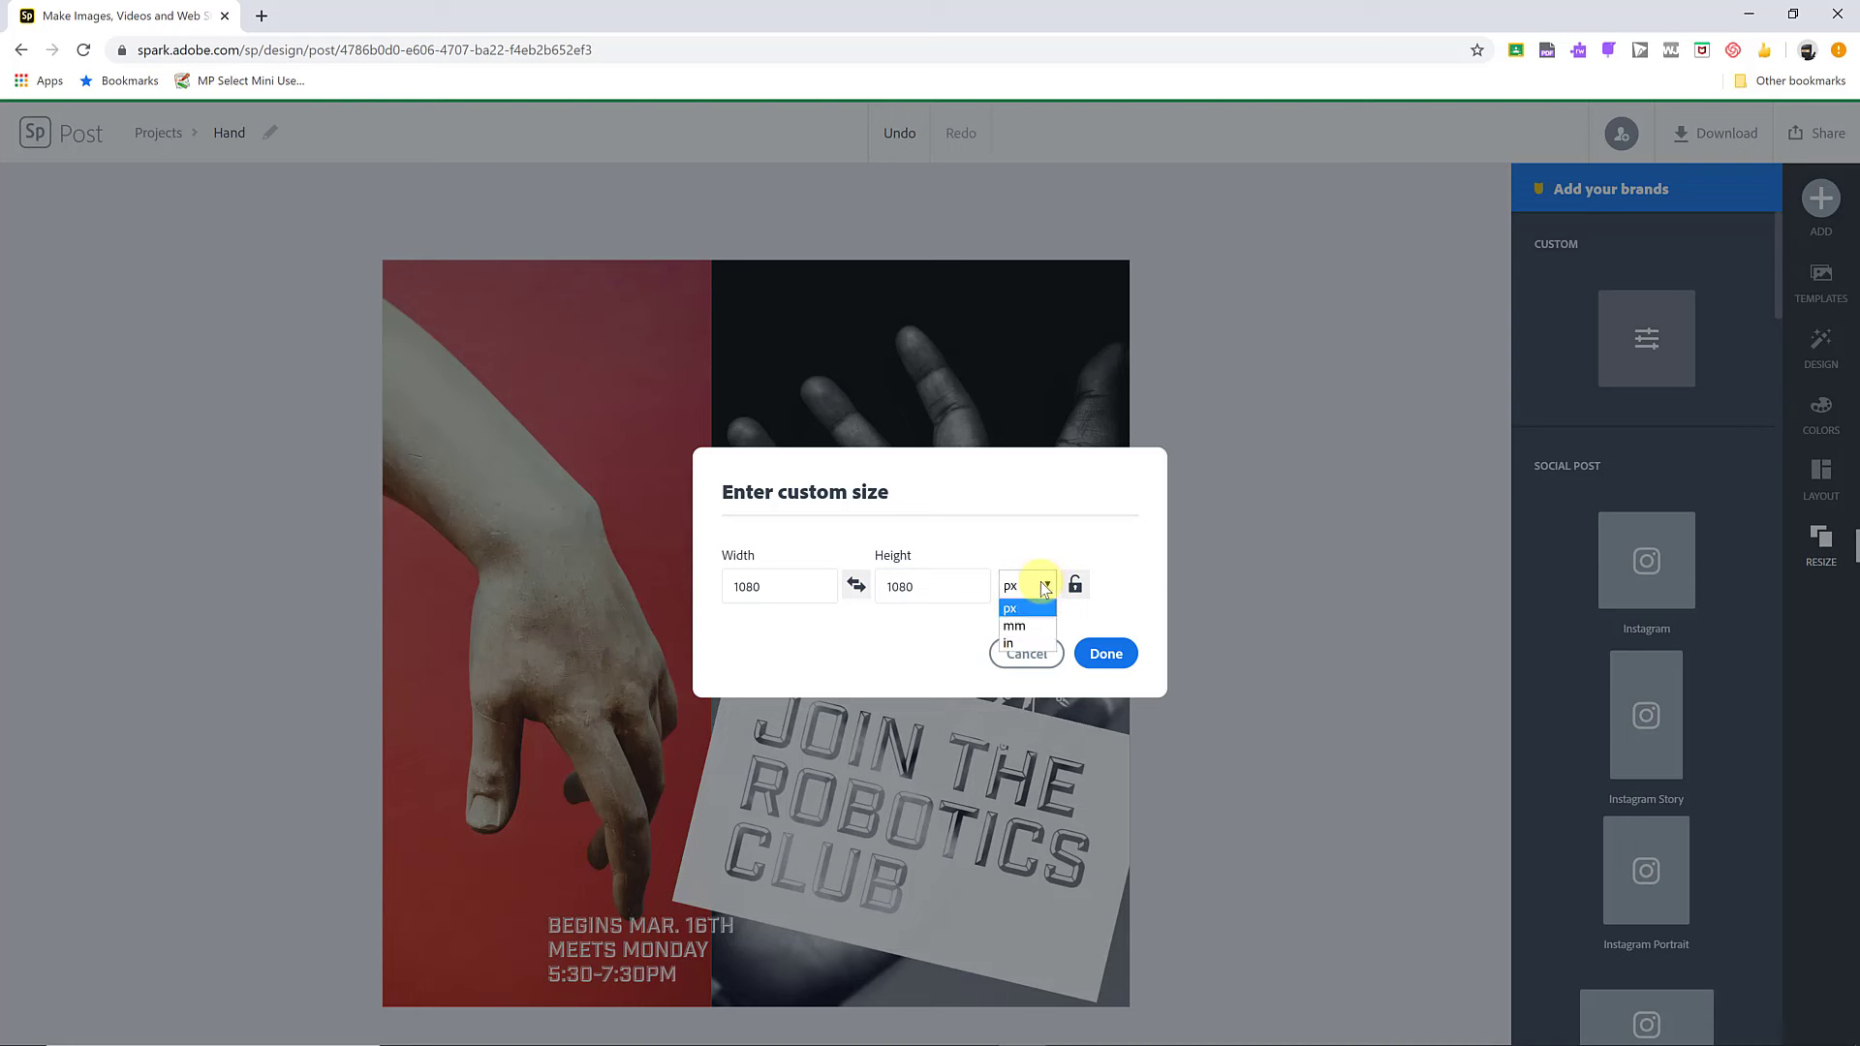
left_click(1013, 643)
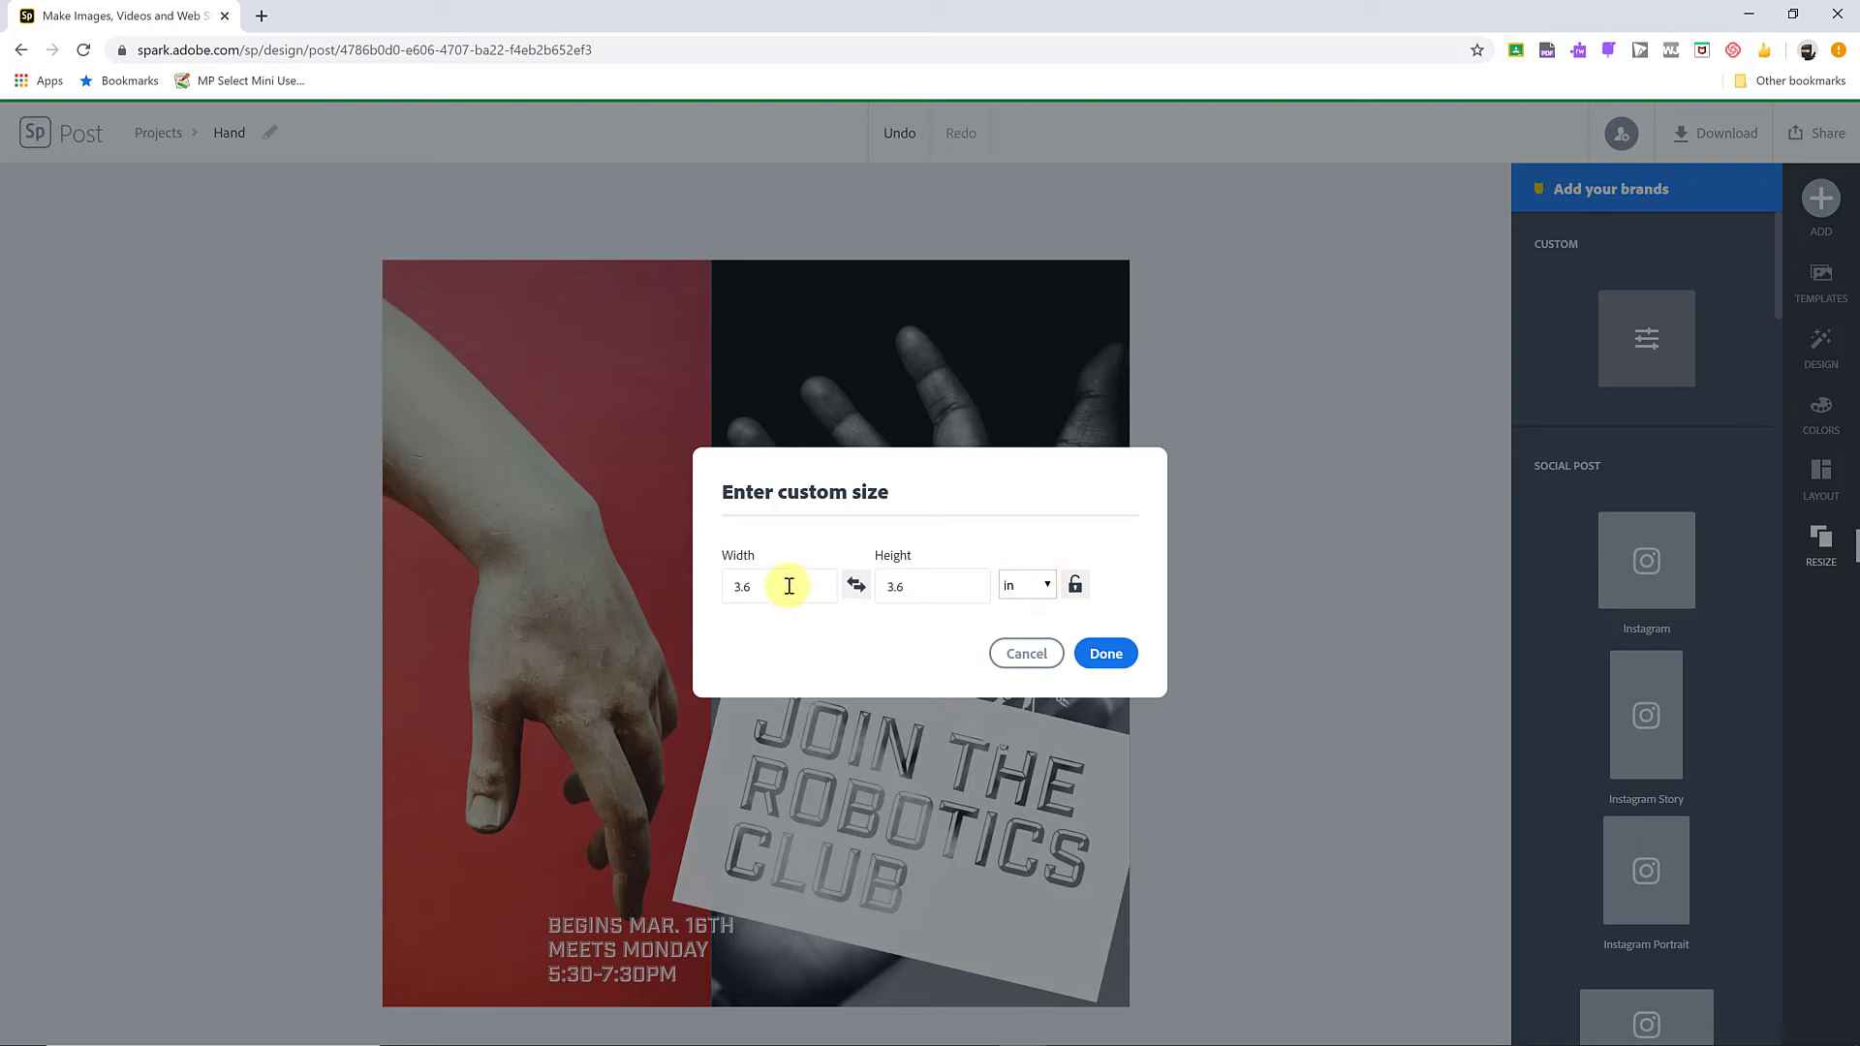
left_click_drag(789, 585, 705, 578)
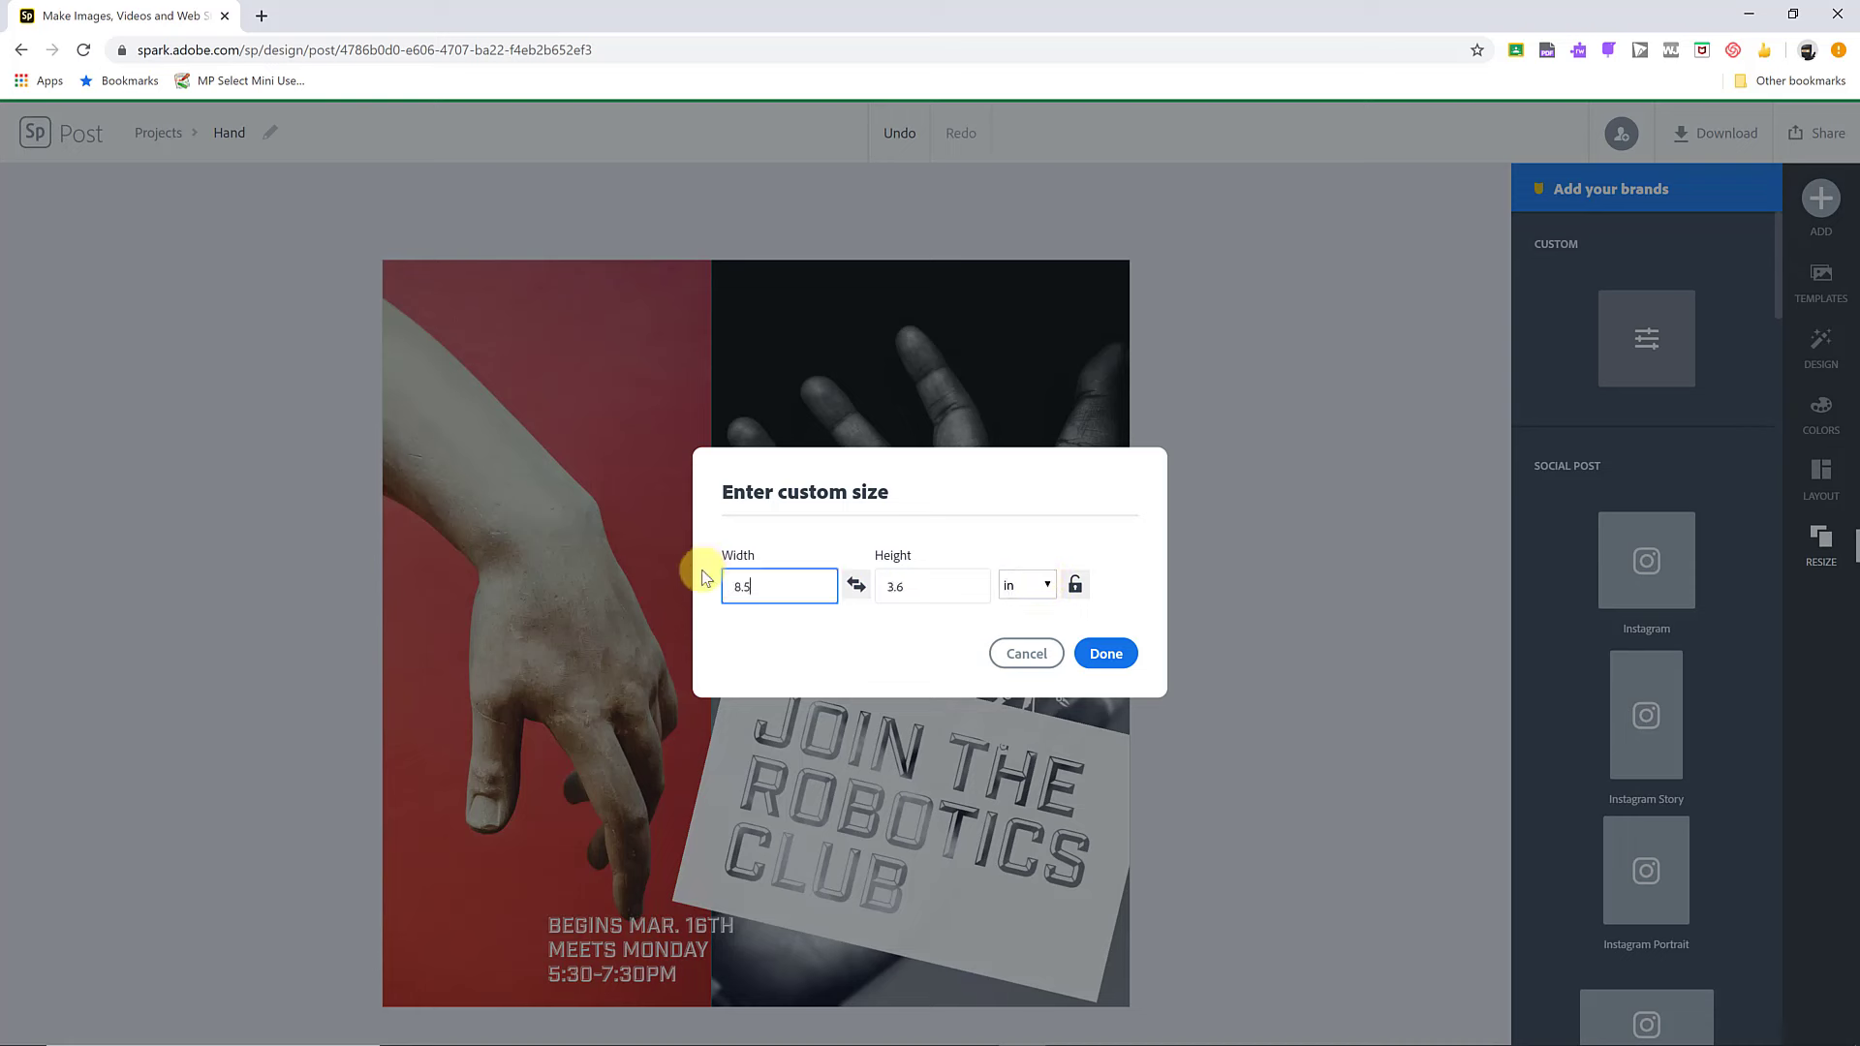
left_click(928, 587)
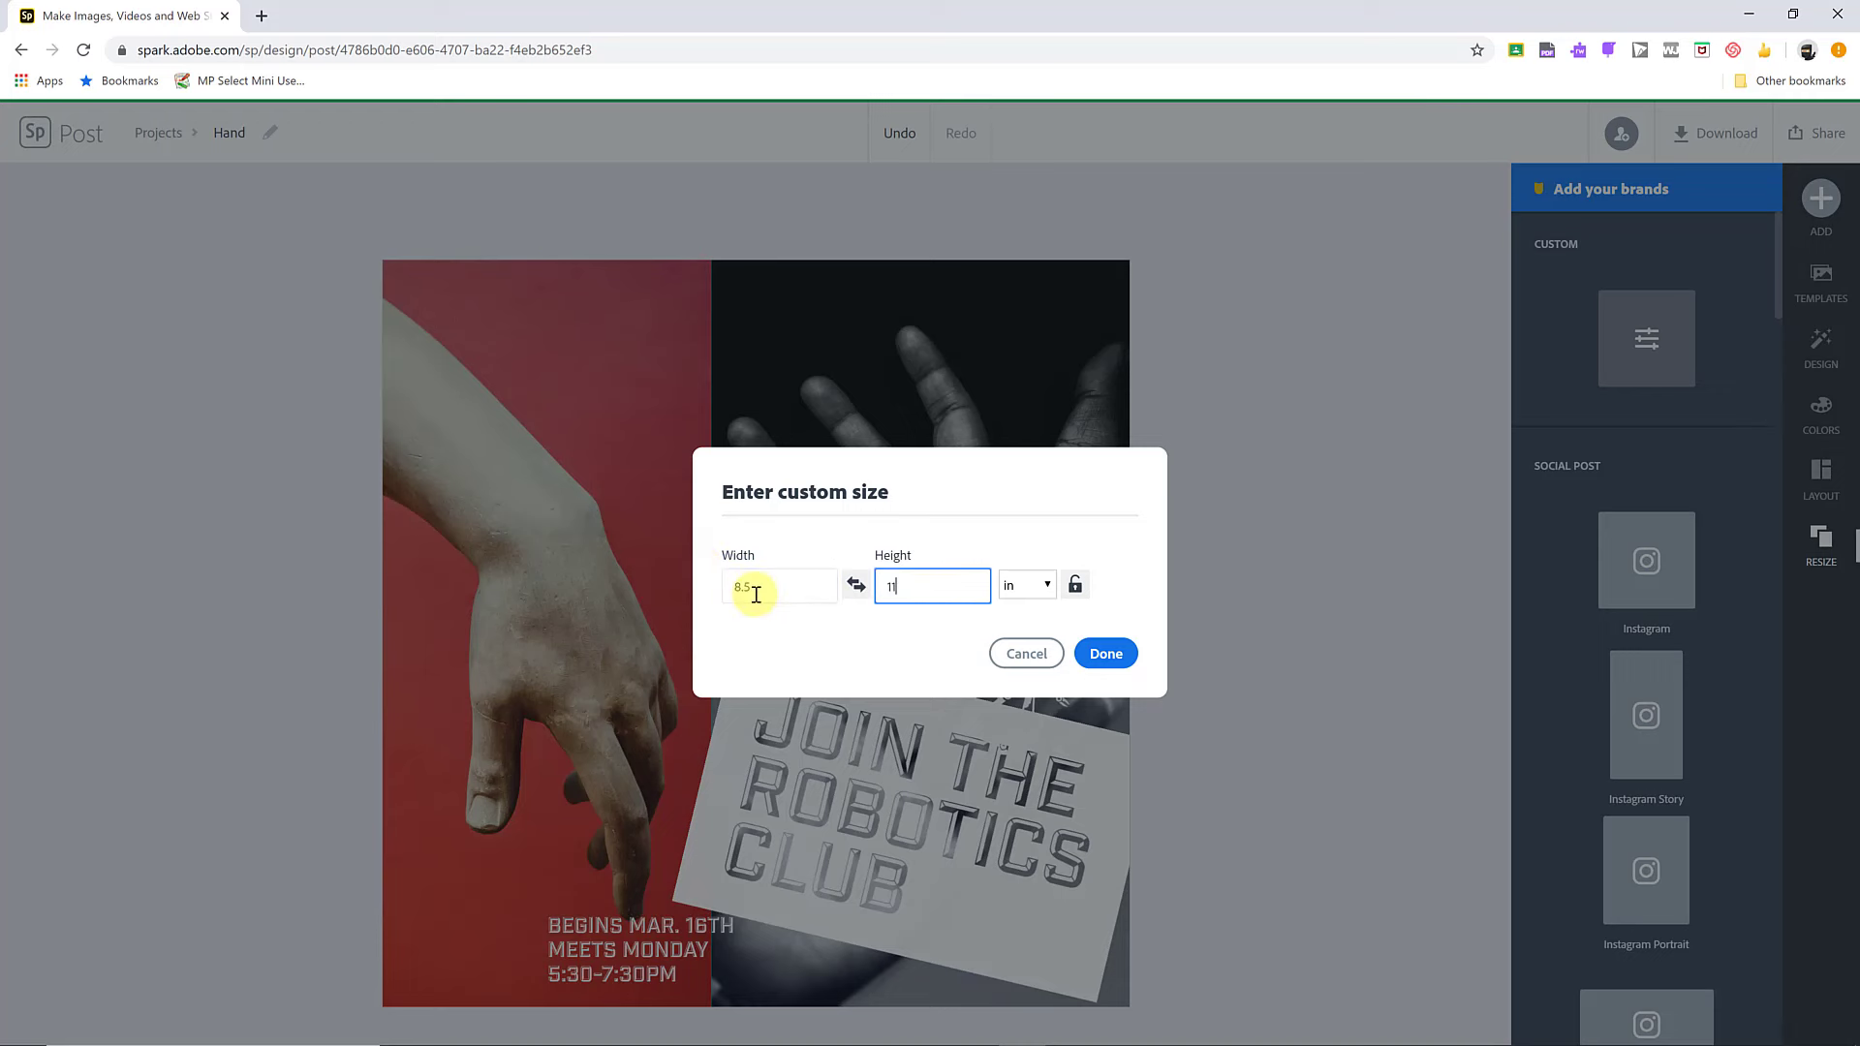
left_click(1109, 654)
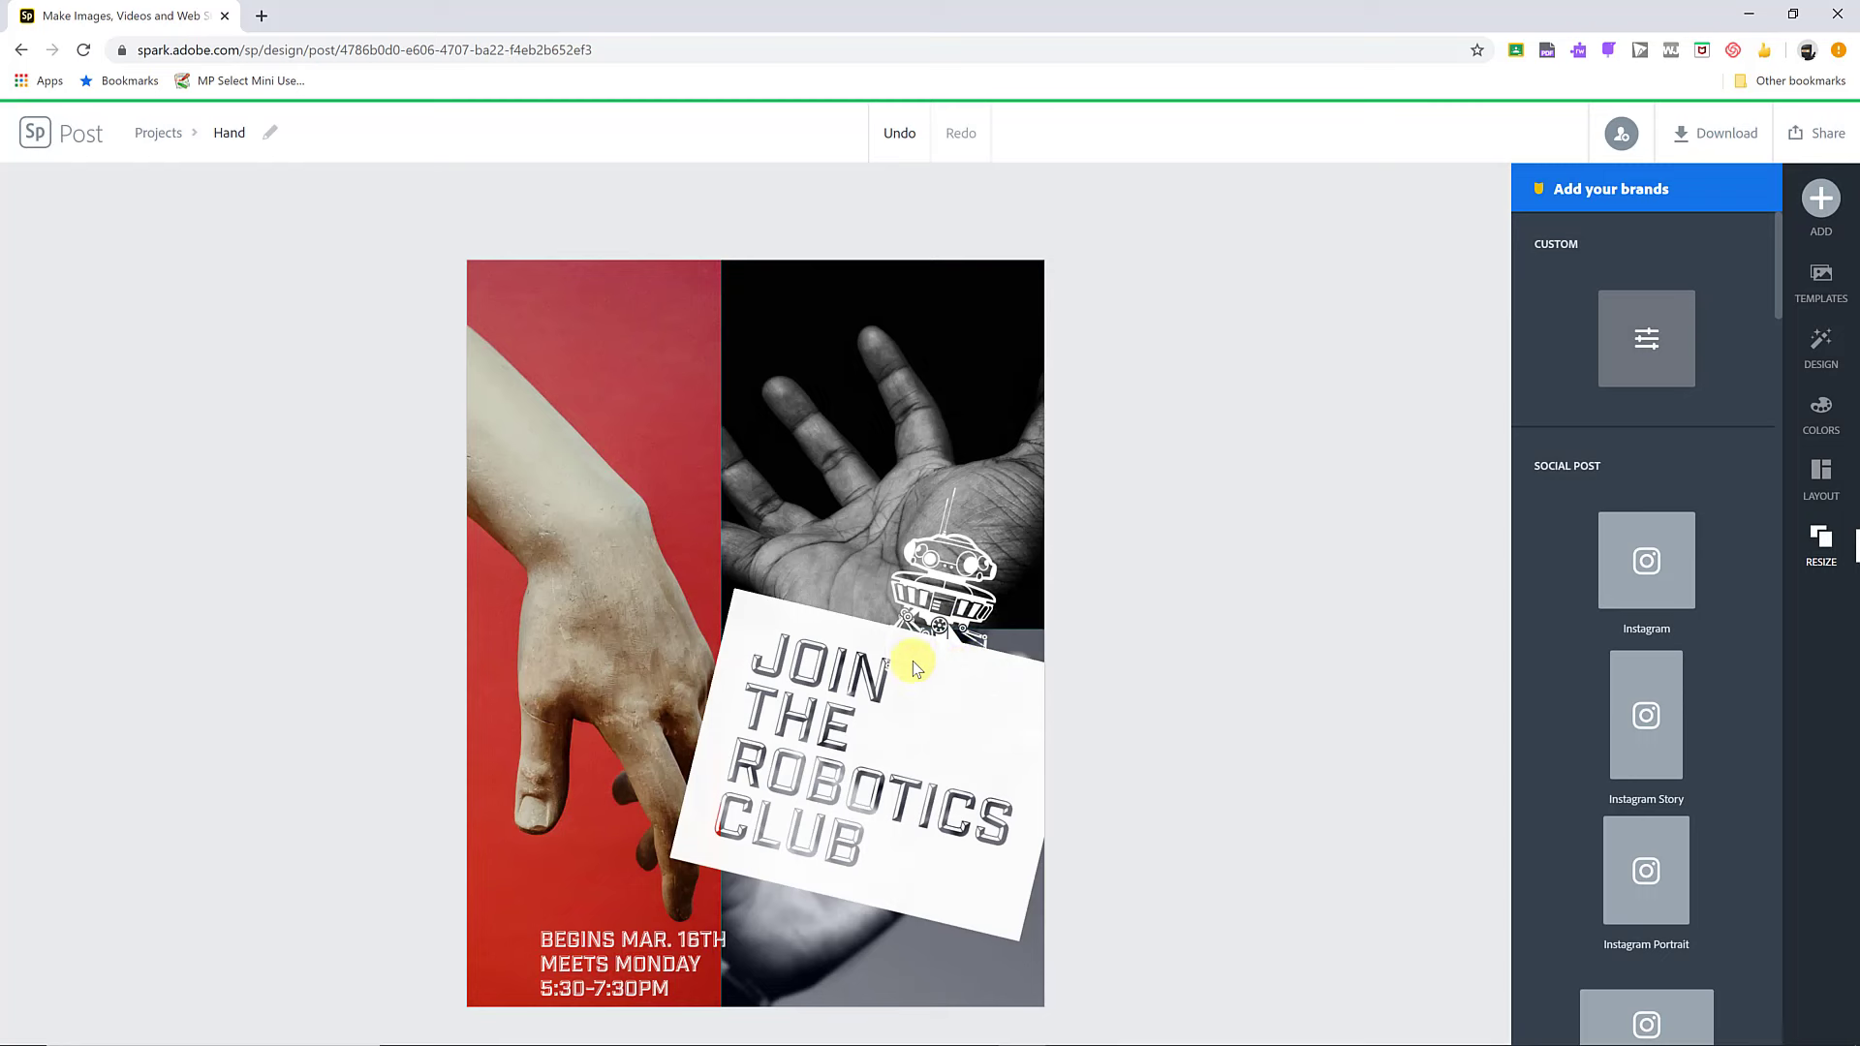
left_click(587, 587)
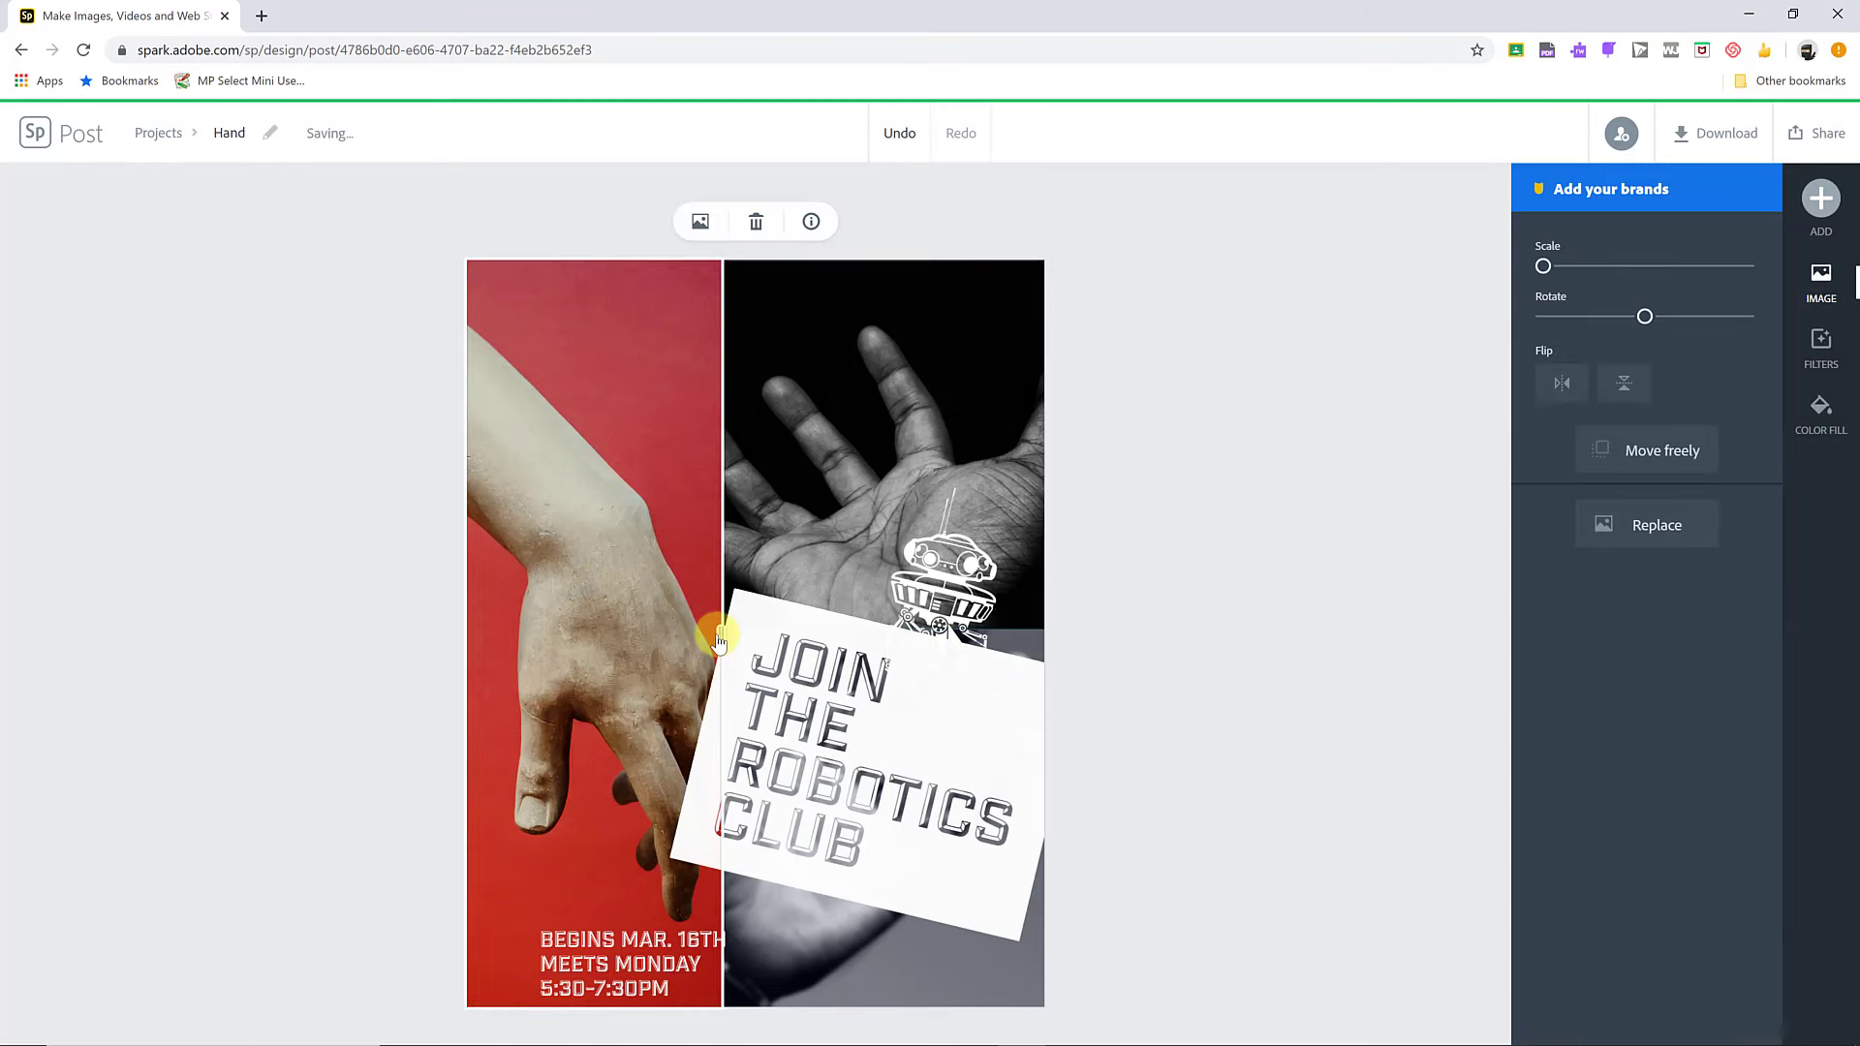
mouse_move(719, 639)
left_mouse_down()
mouse_move(623, 636)
mouse_move(752, 647)
left_mouse_up()
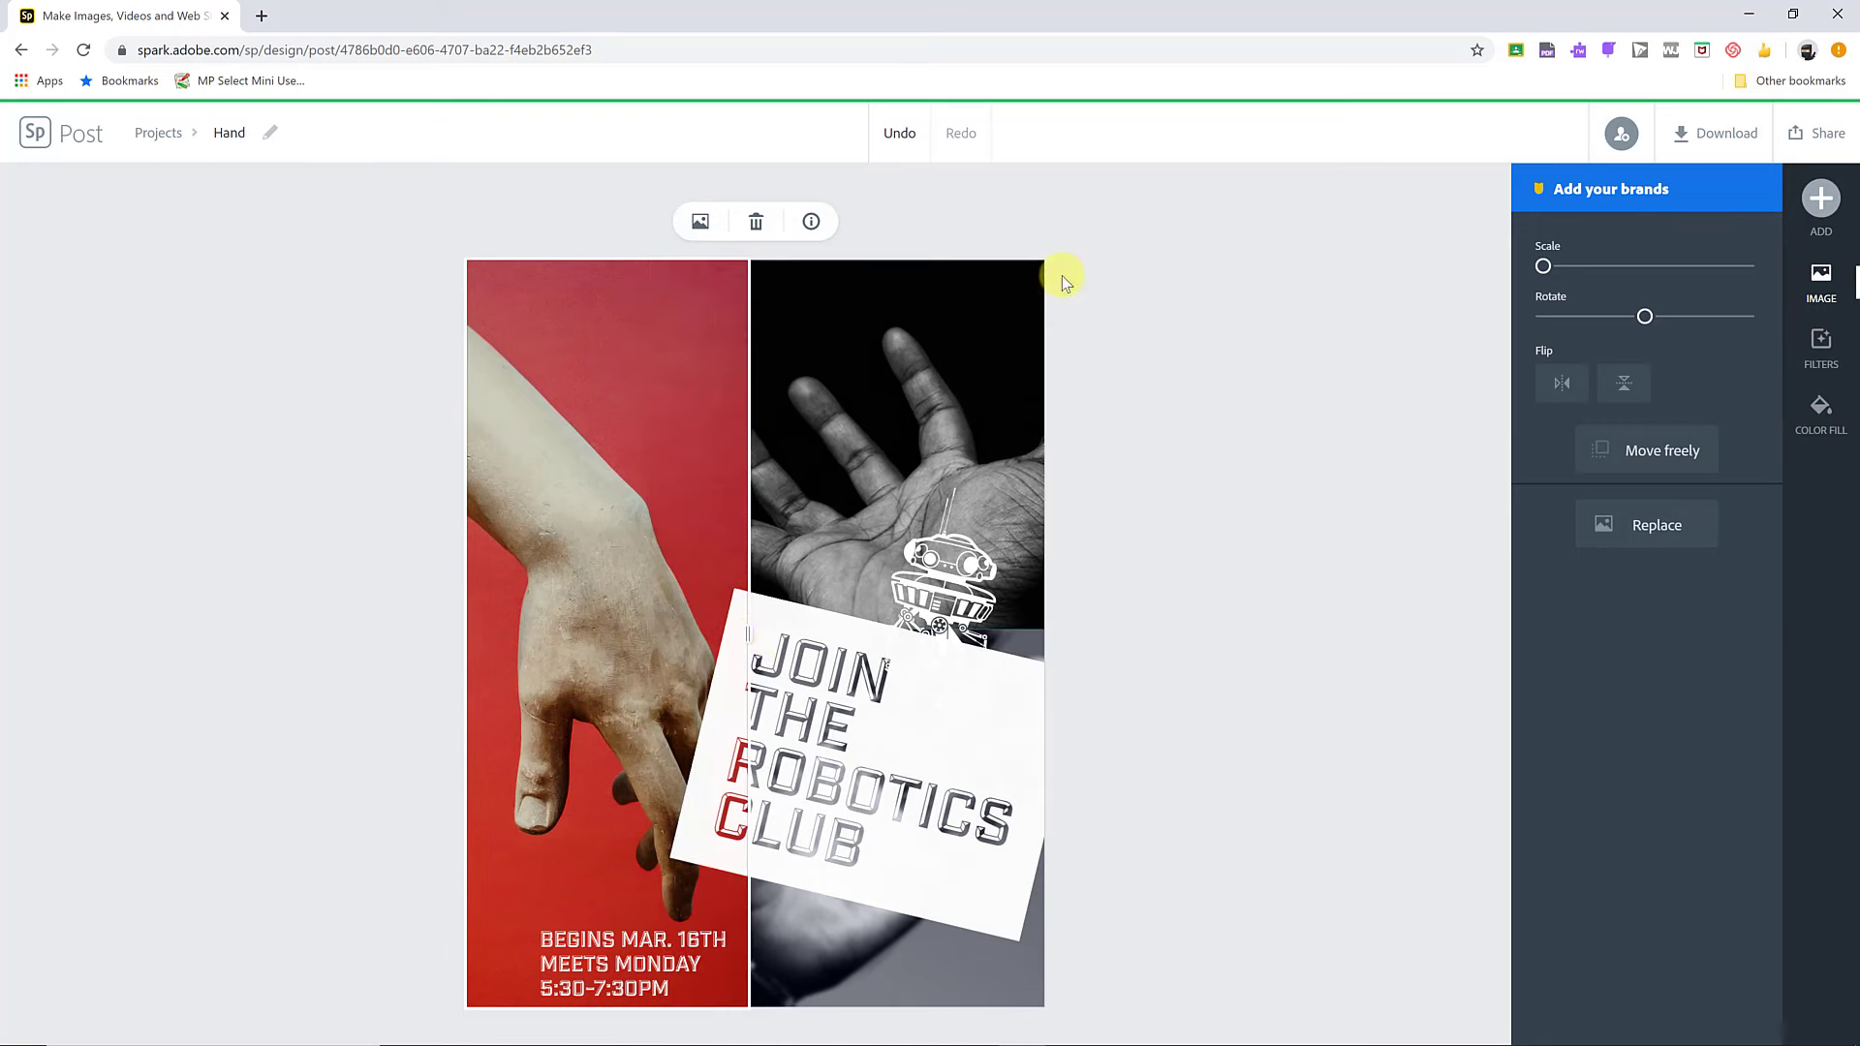
Step: Review the download formats, the share options and the collaborator invitation dialog without inviting anyone
left_click(1704, 141)
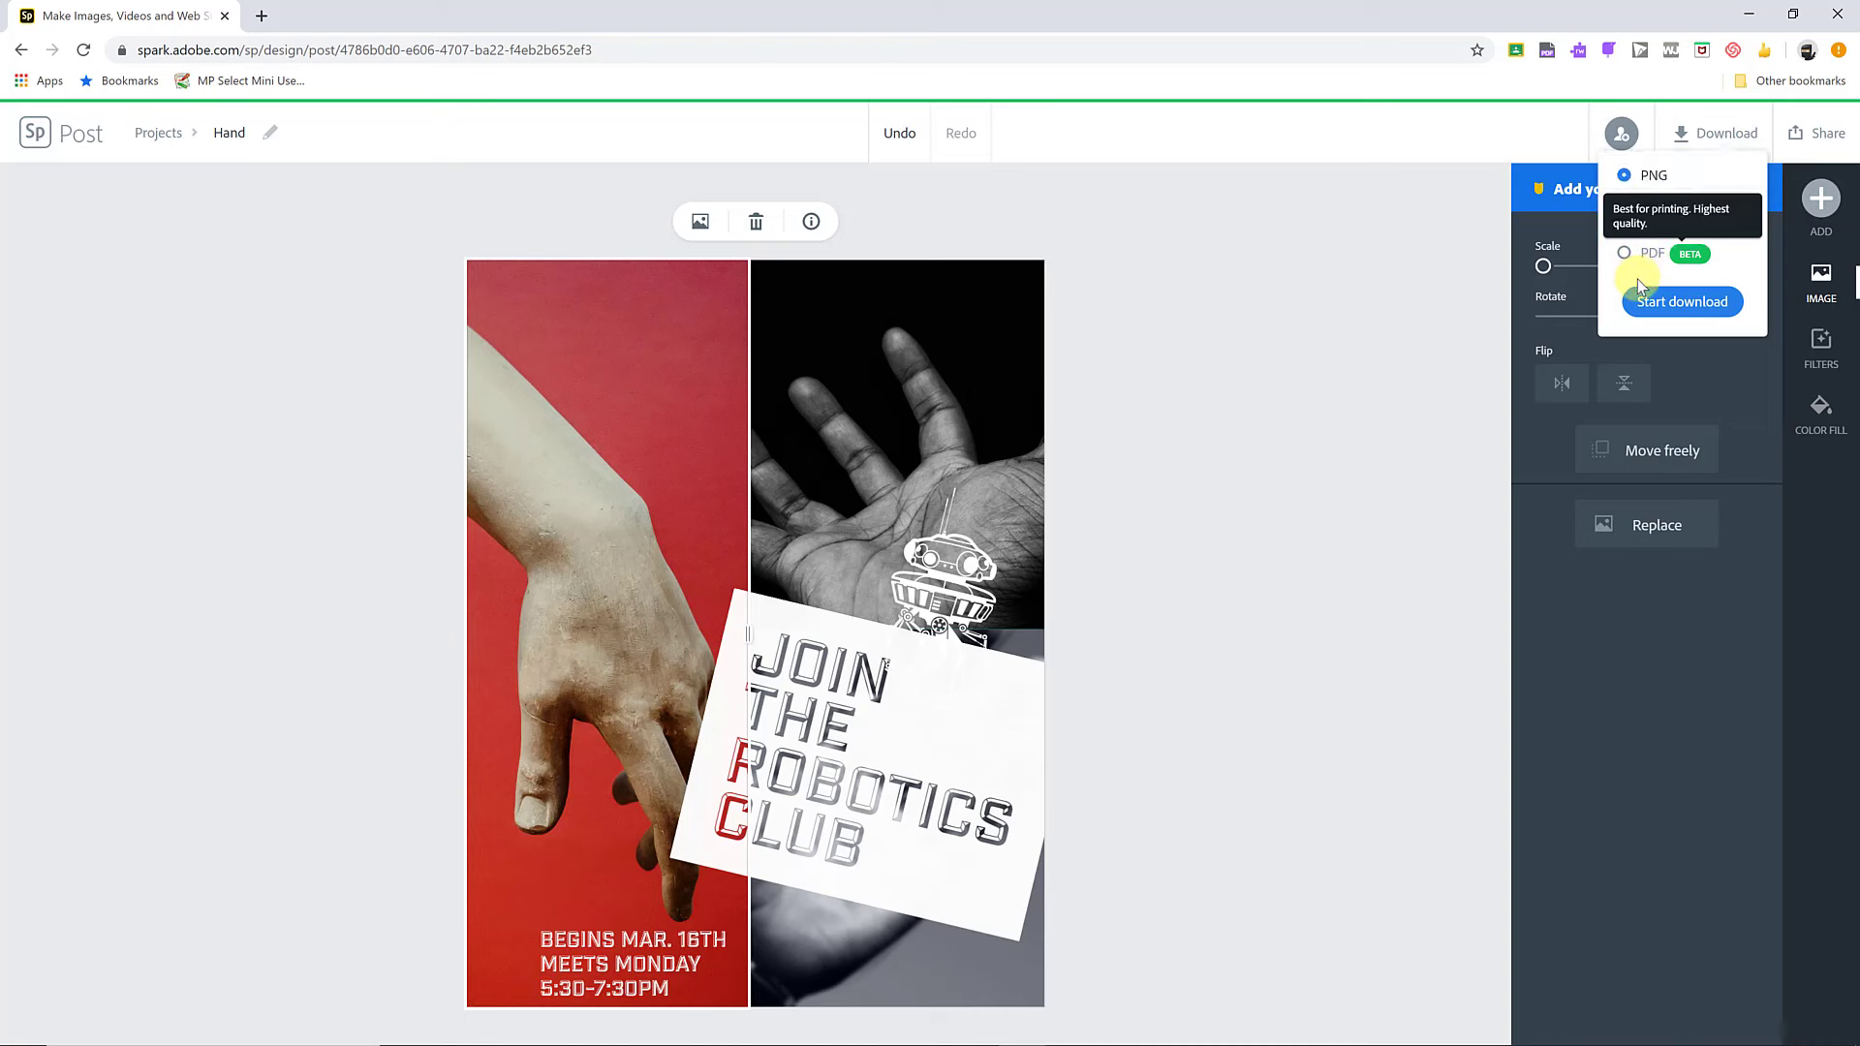
left_click(1817, 136)
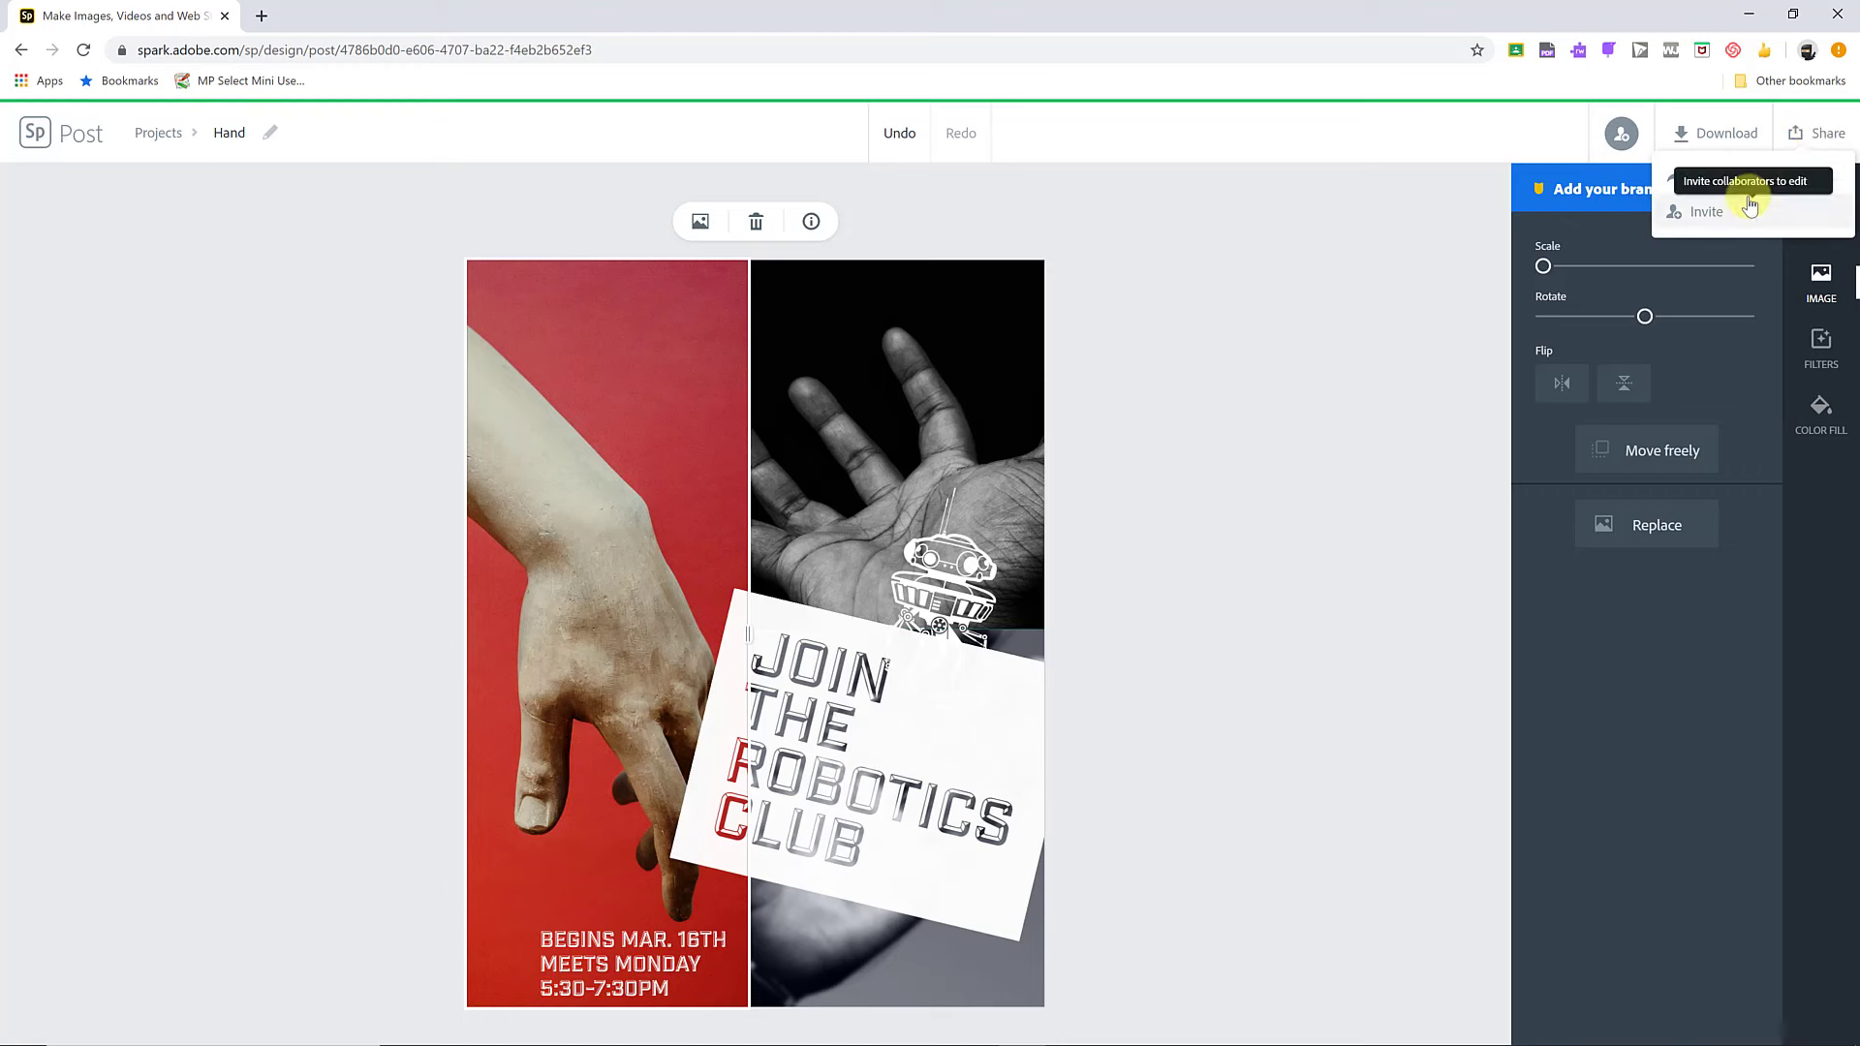
left_click(1623, 140)
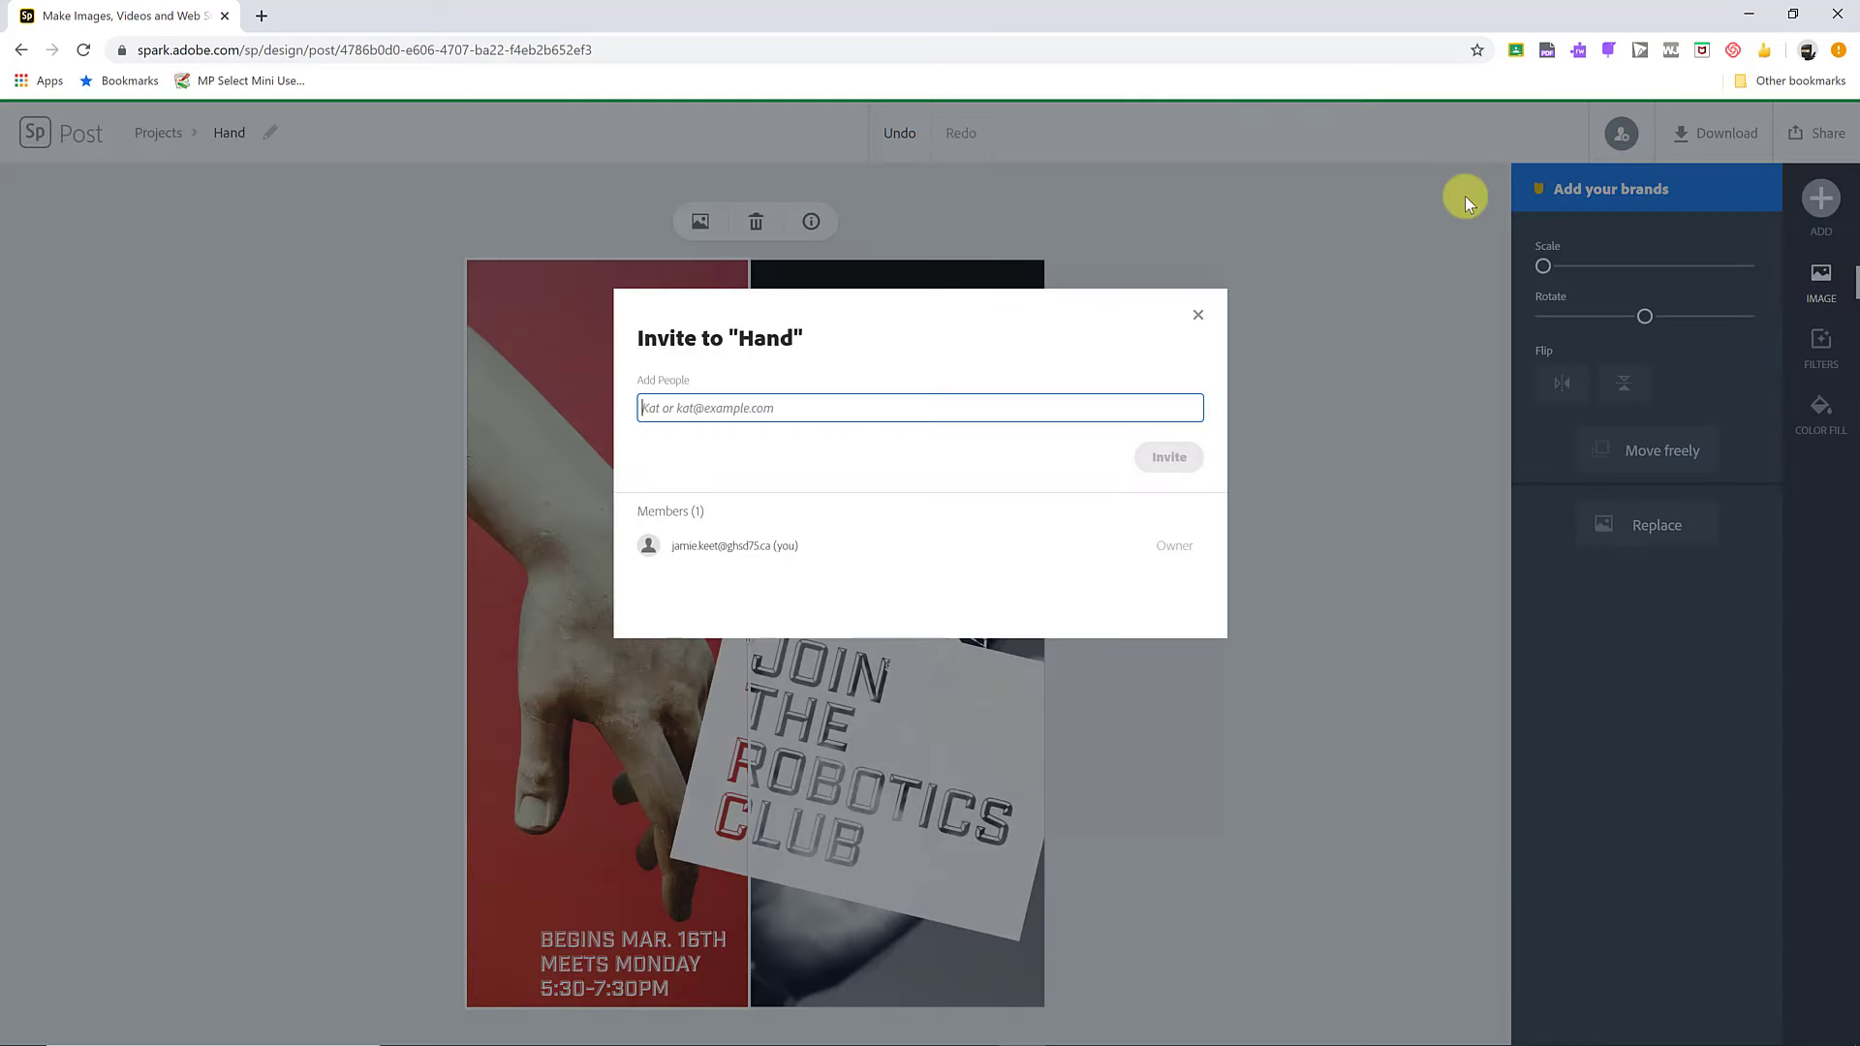
left_click(1198, 317)
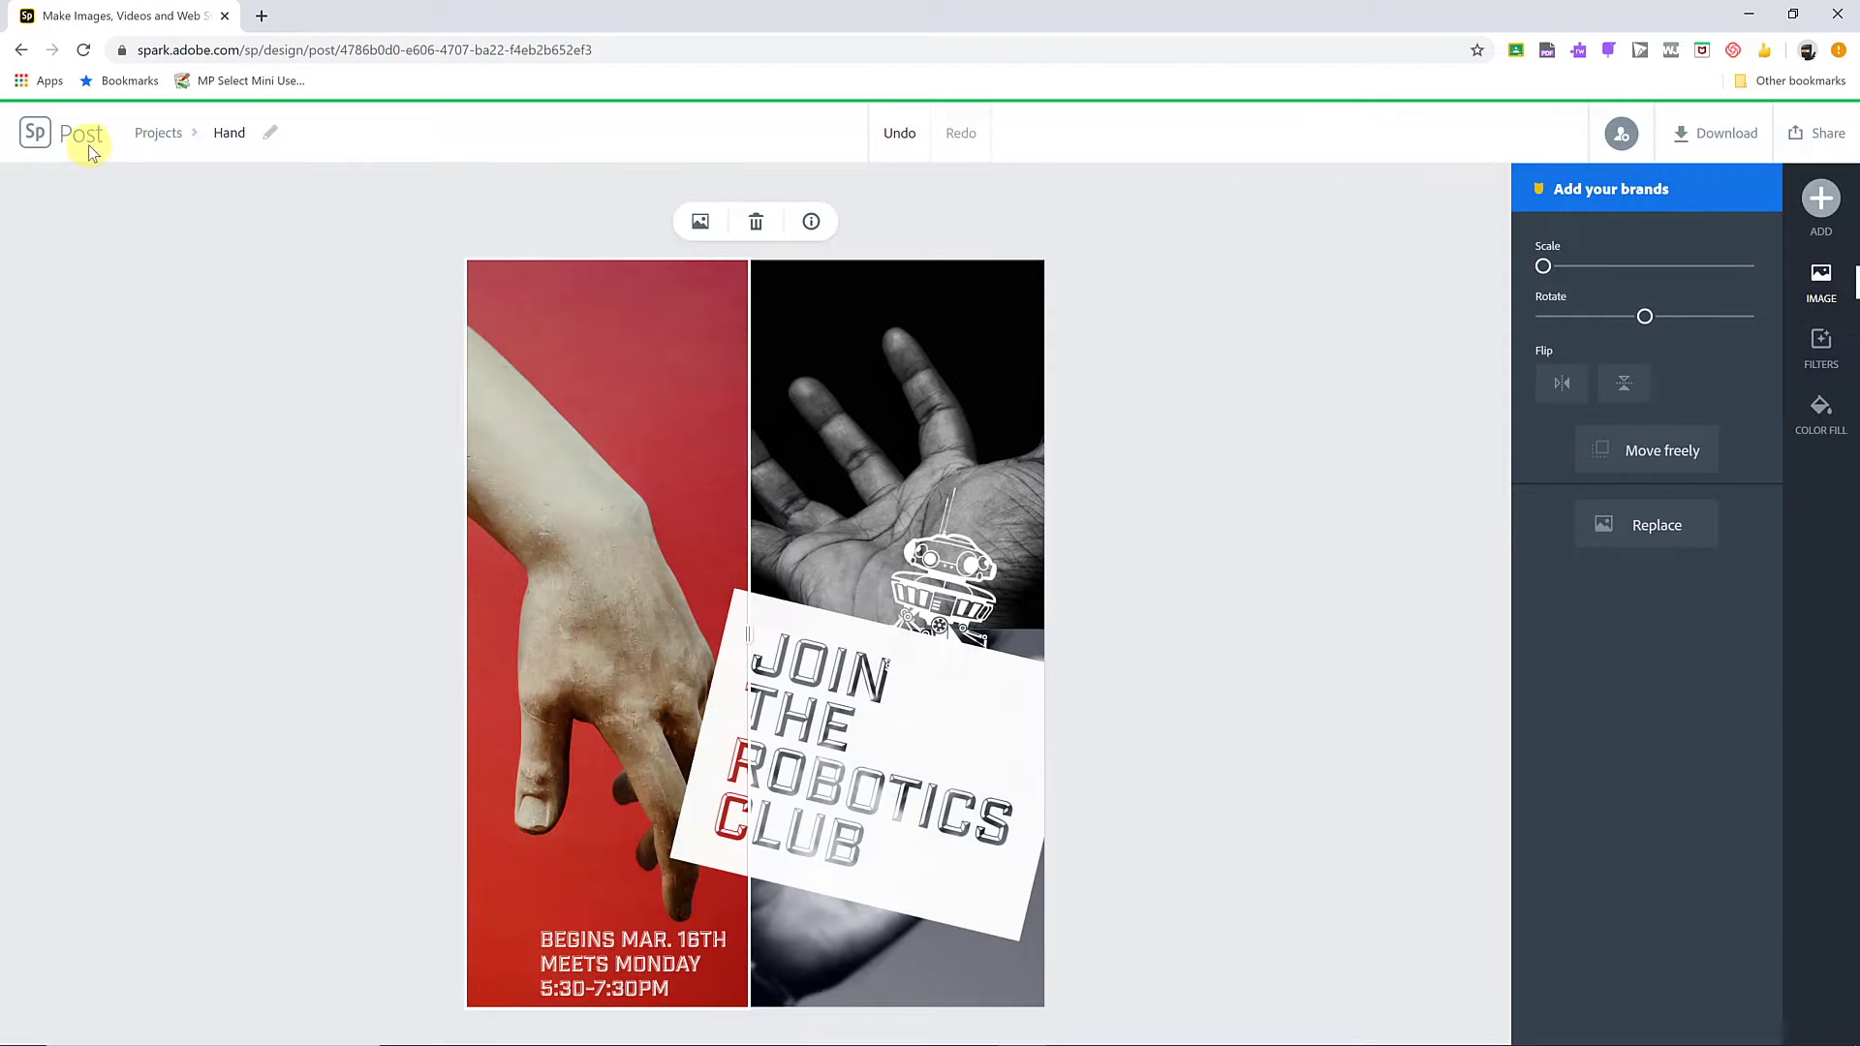
Step: Return to the home page and look through the available actions for the recent "Hand" project
left_click(36, 135)
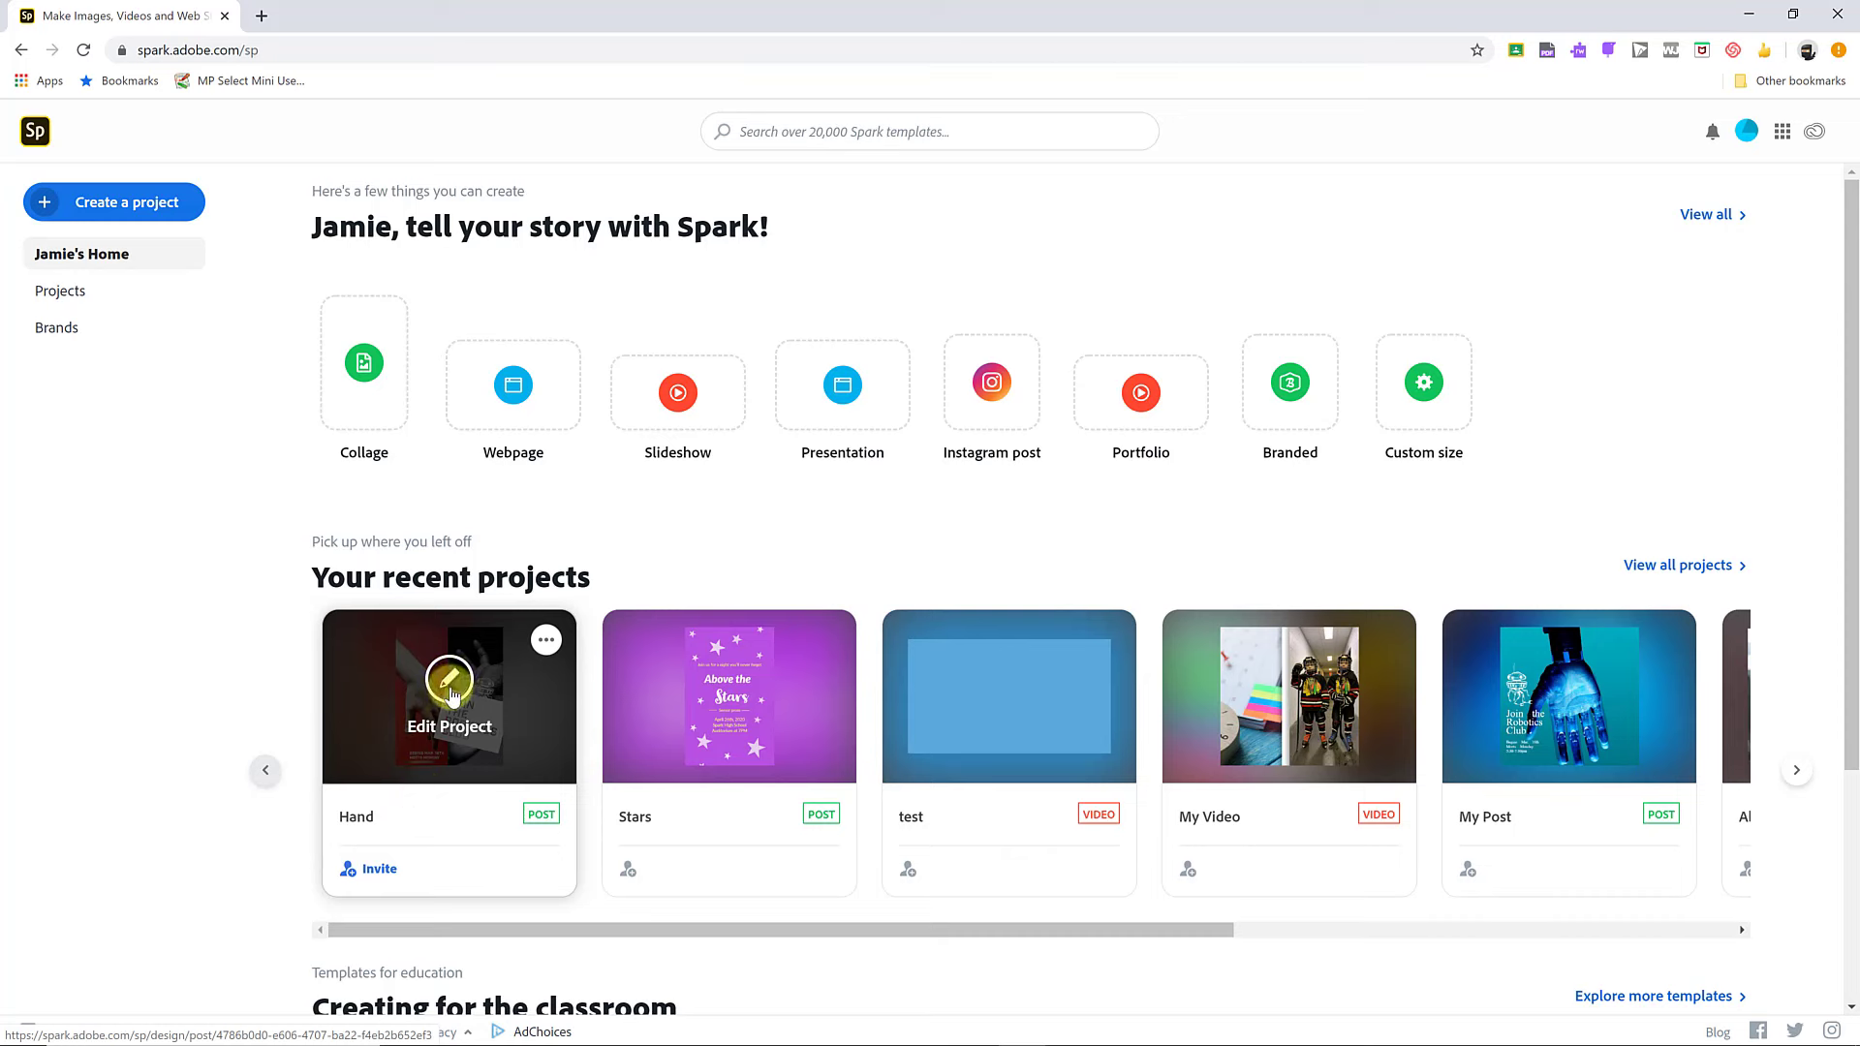
left_click(546, 639)
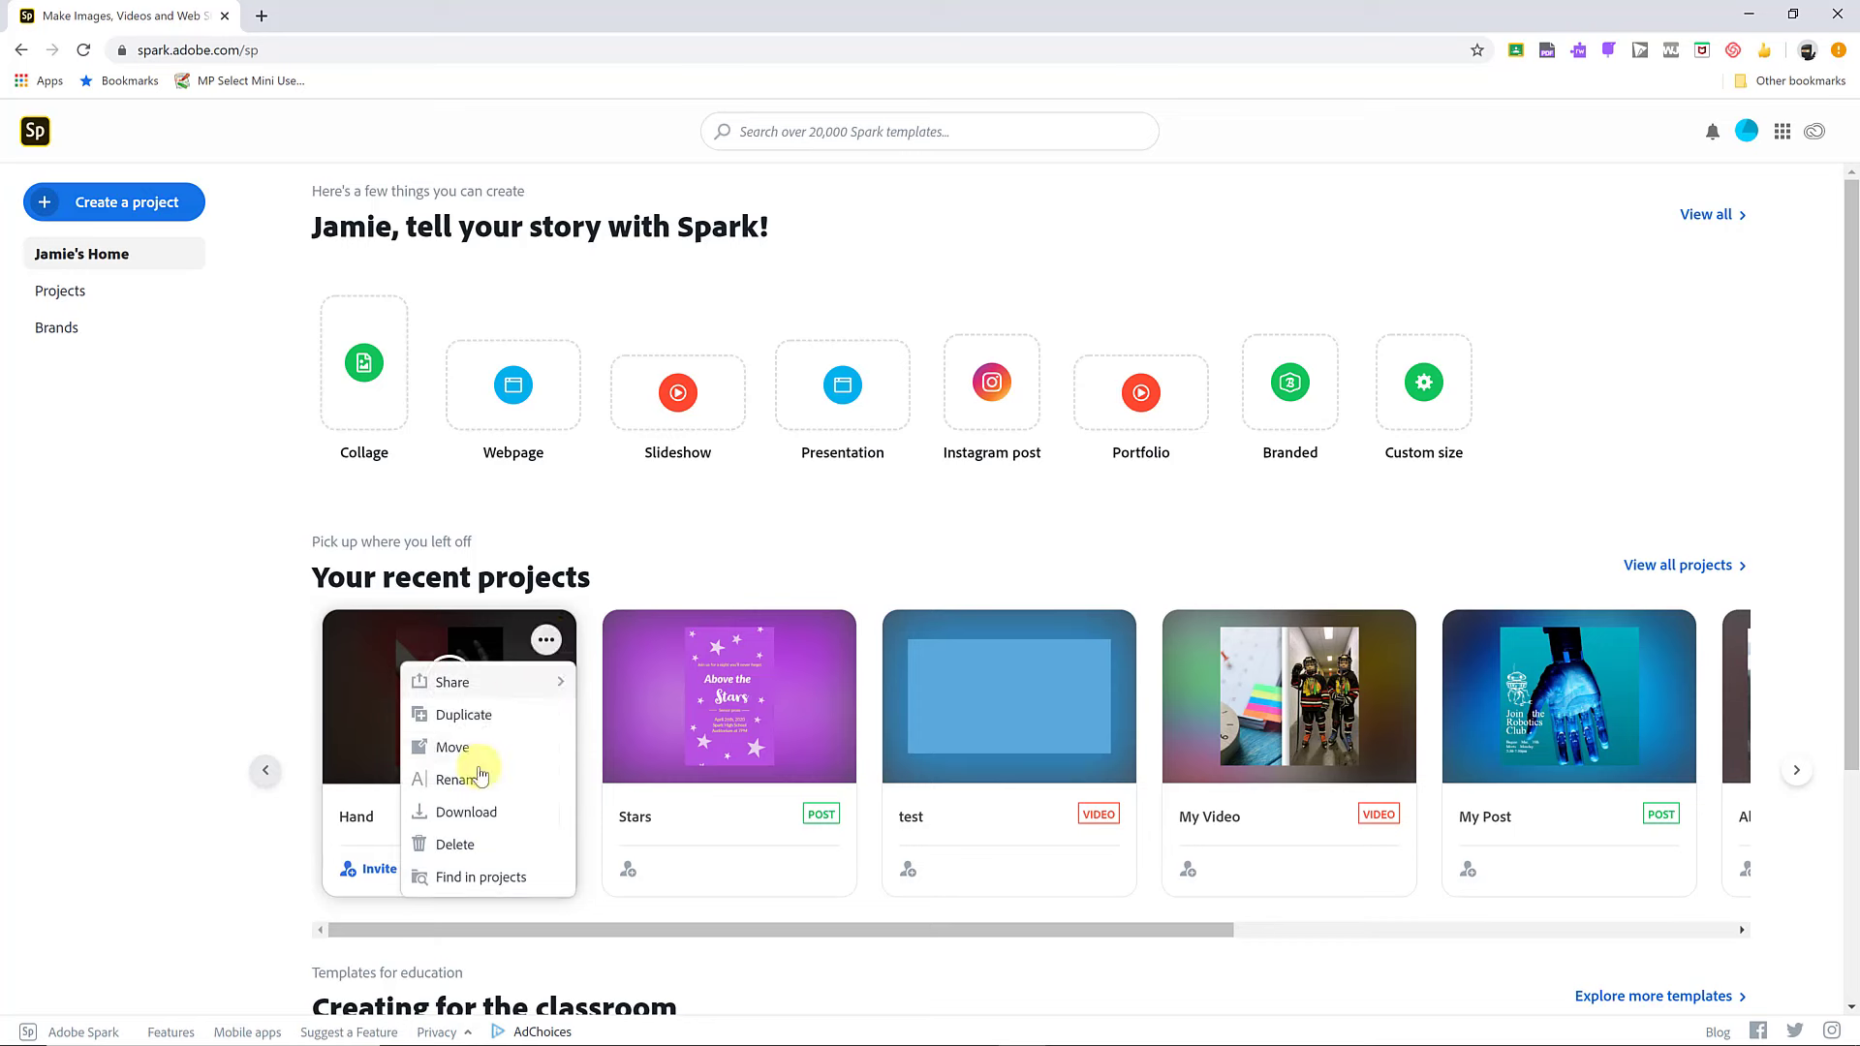
mouse_move(522, 684)
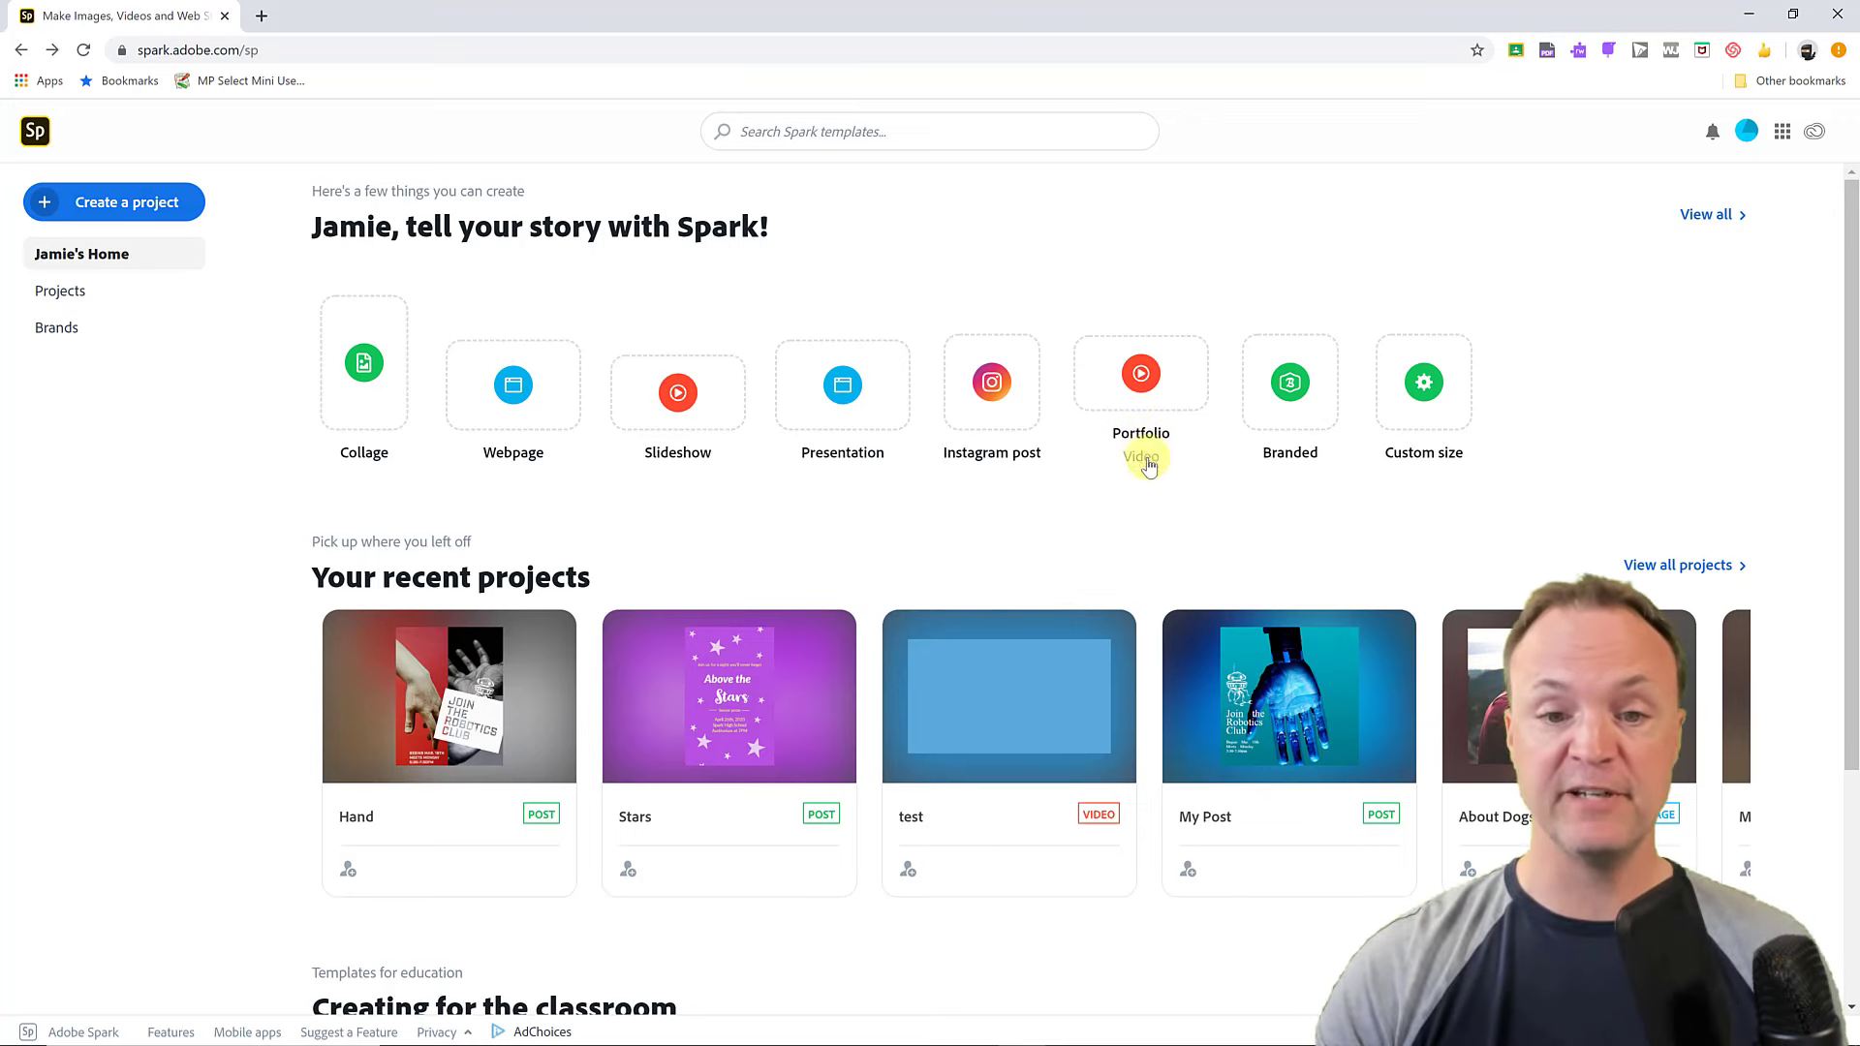
Step: Start a new slideshow video project titled "Hockey"
left_click(706, 409)
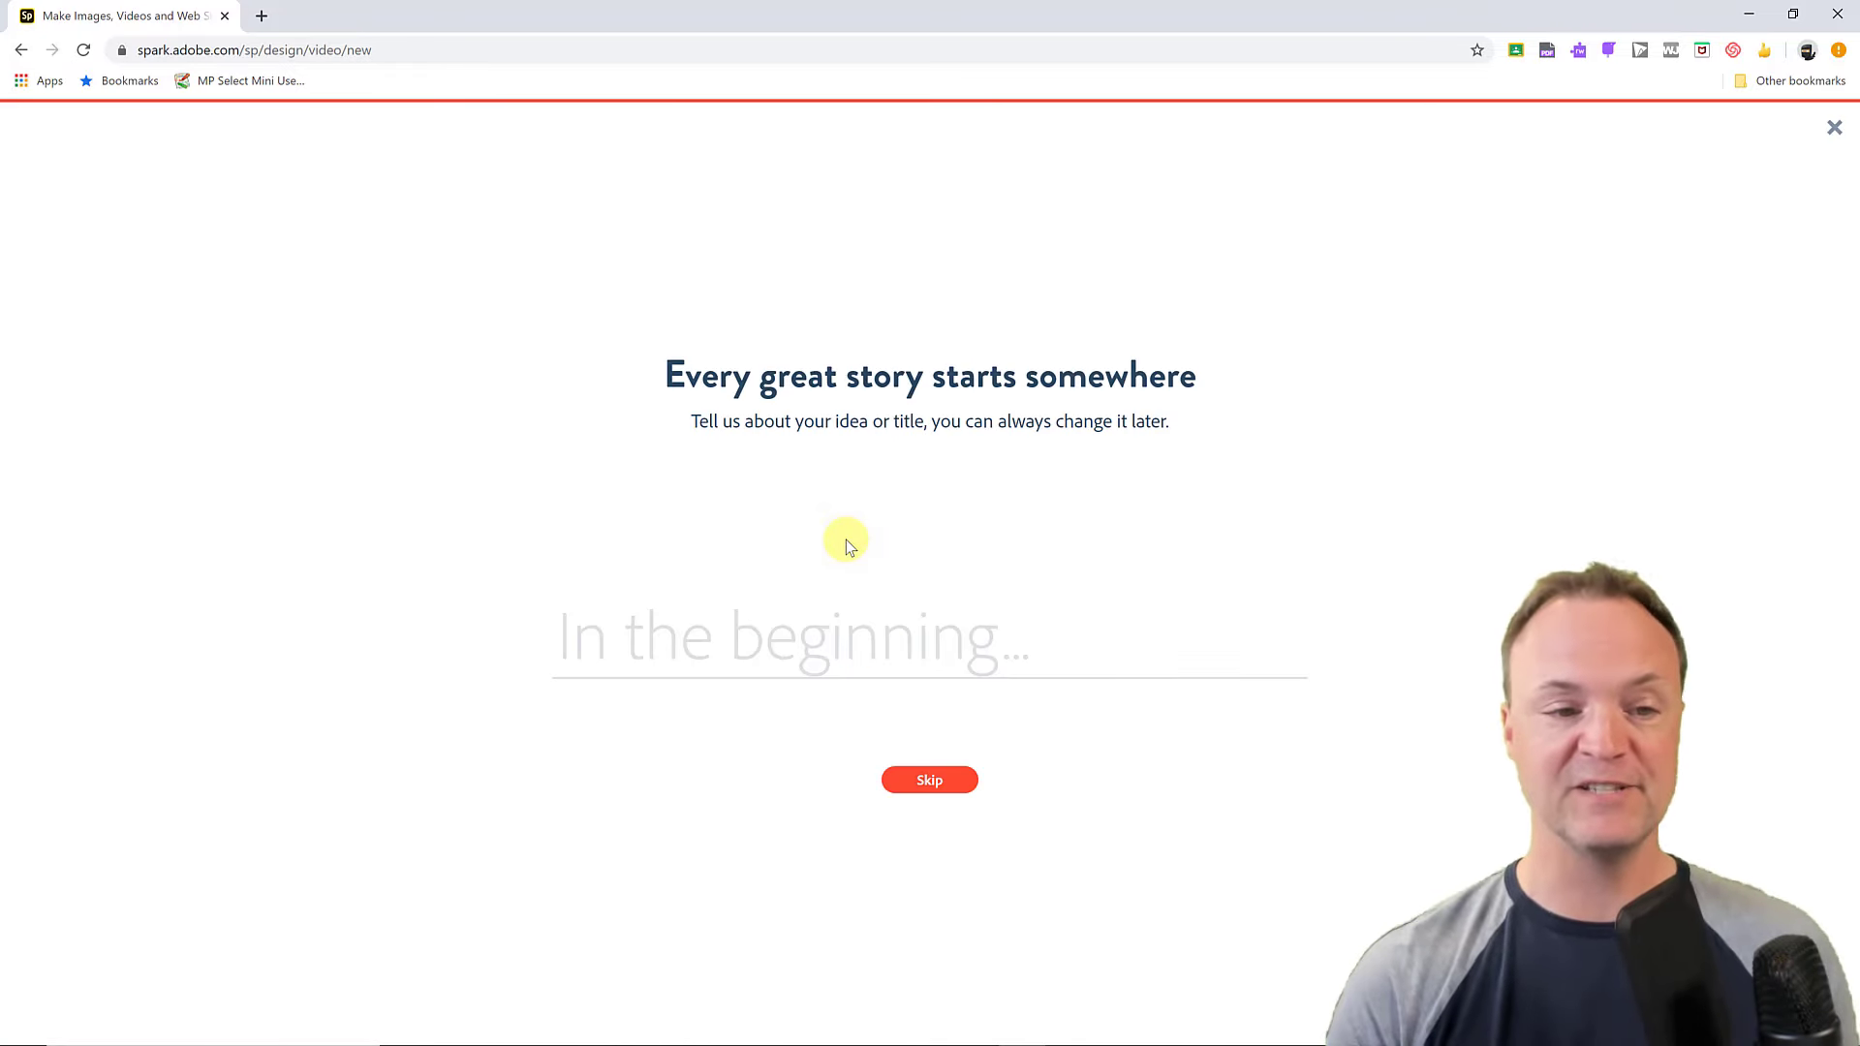
type("Ho")
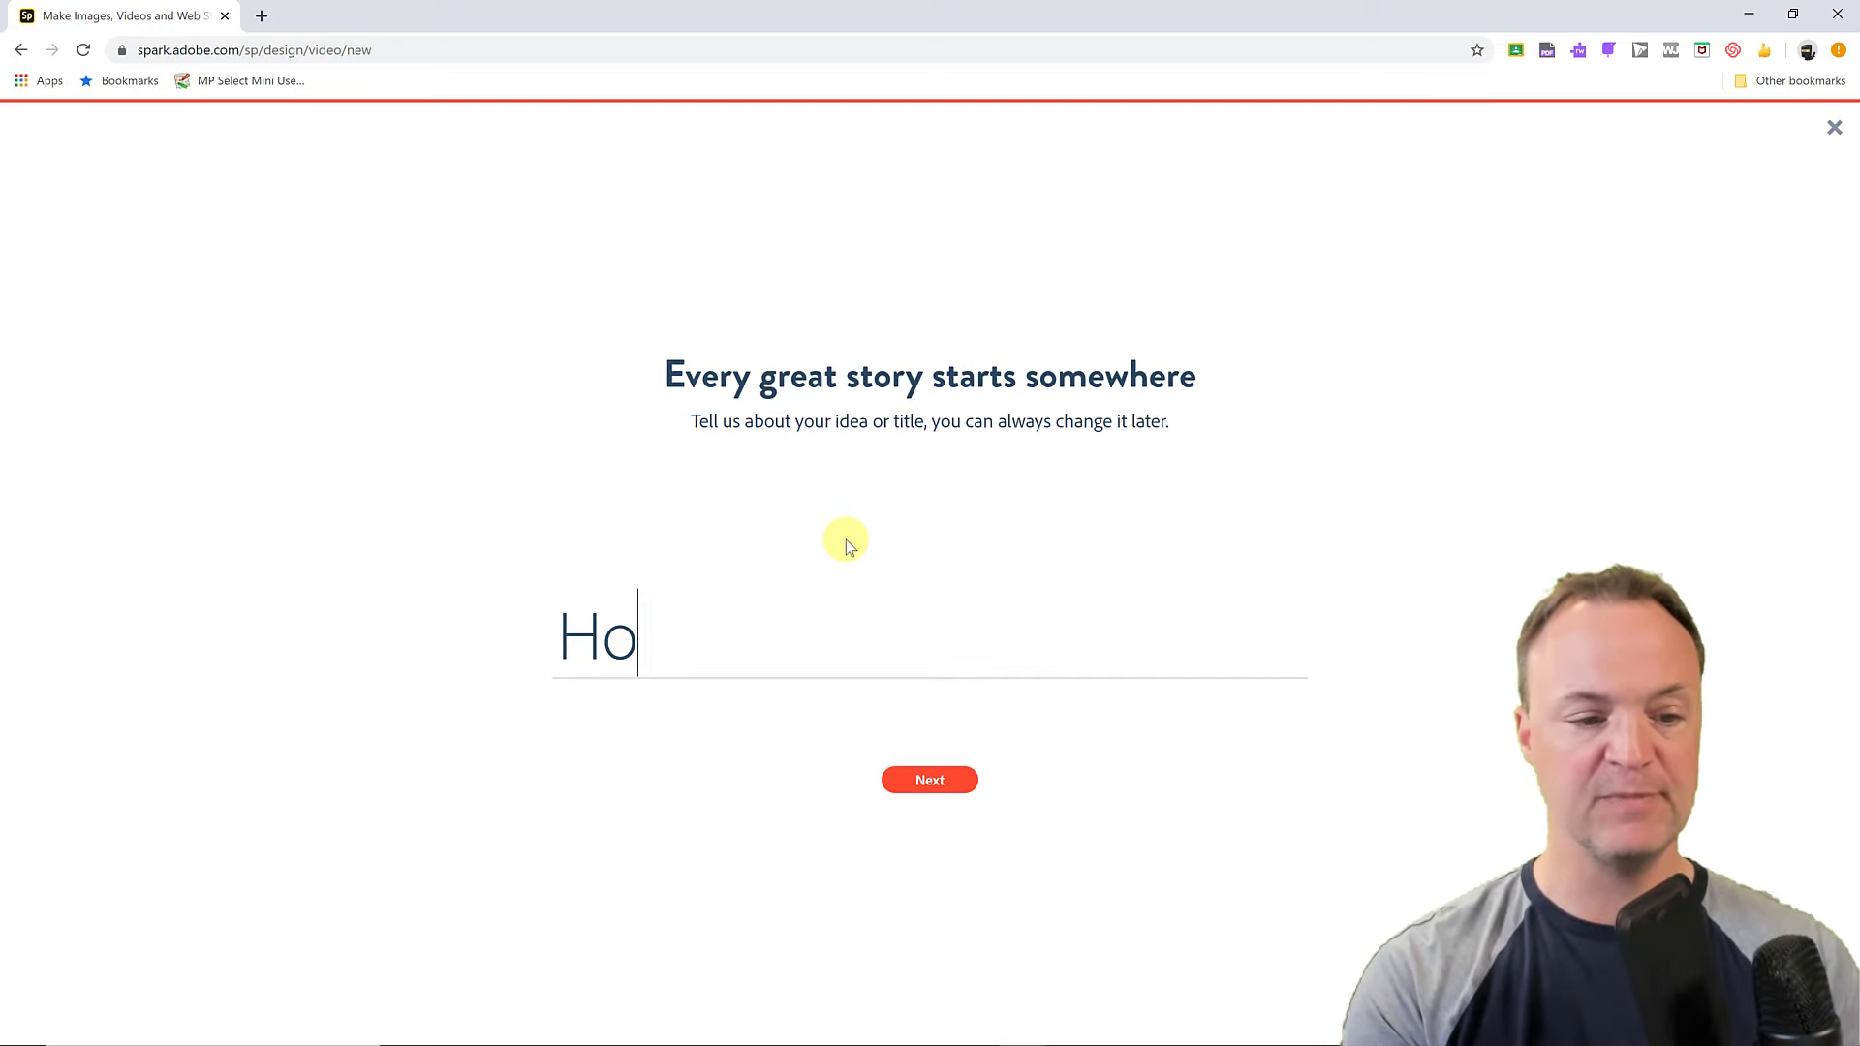
type("ckey")
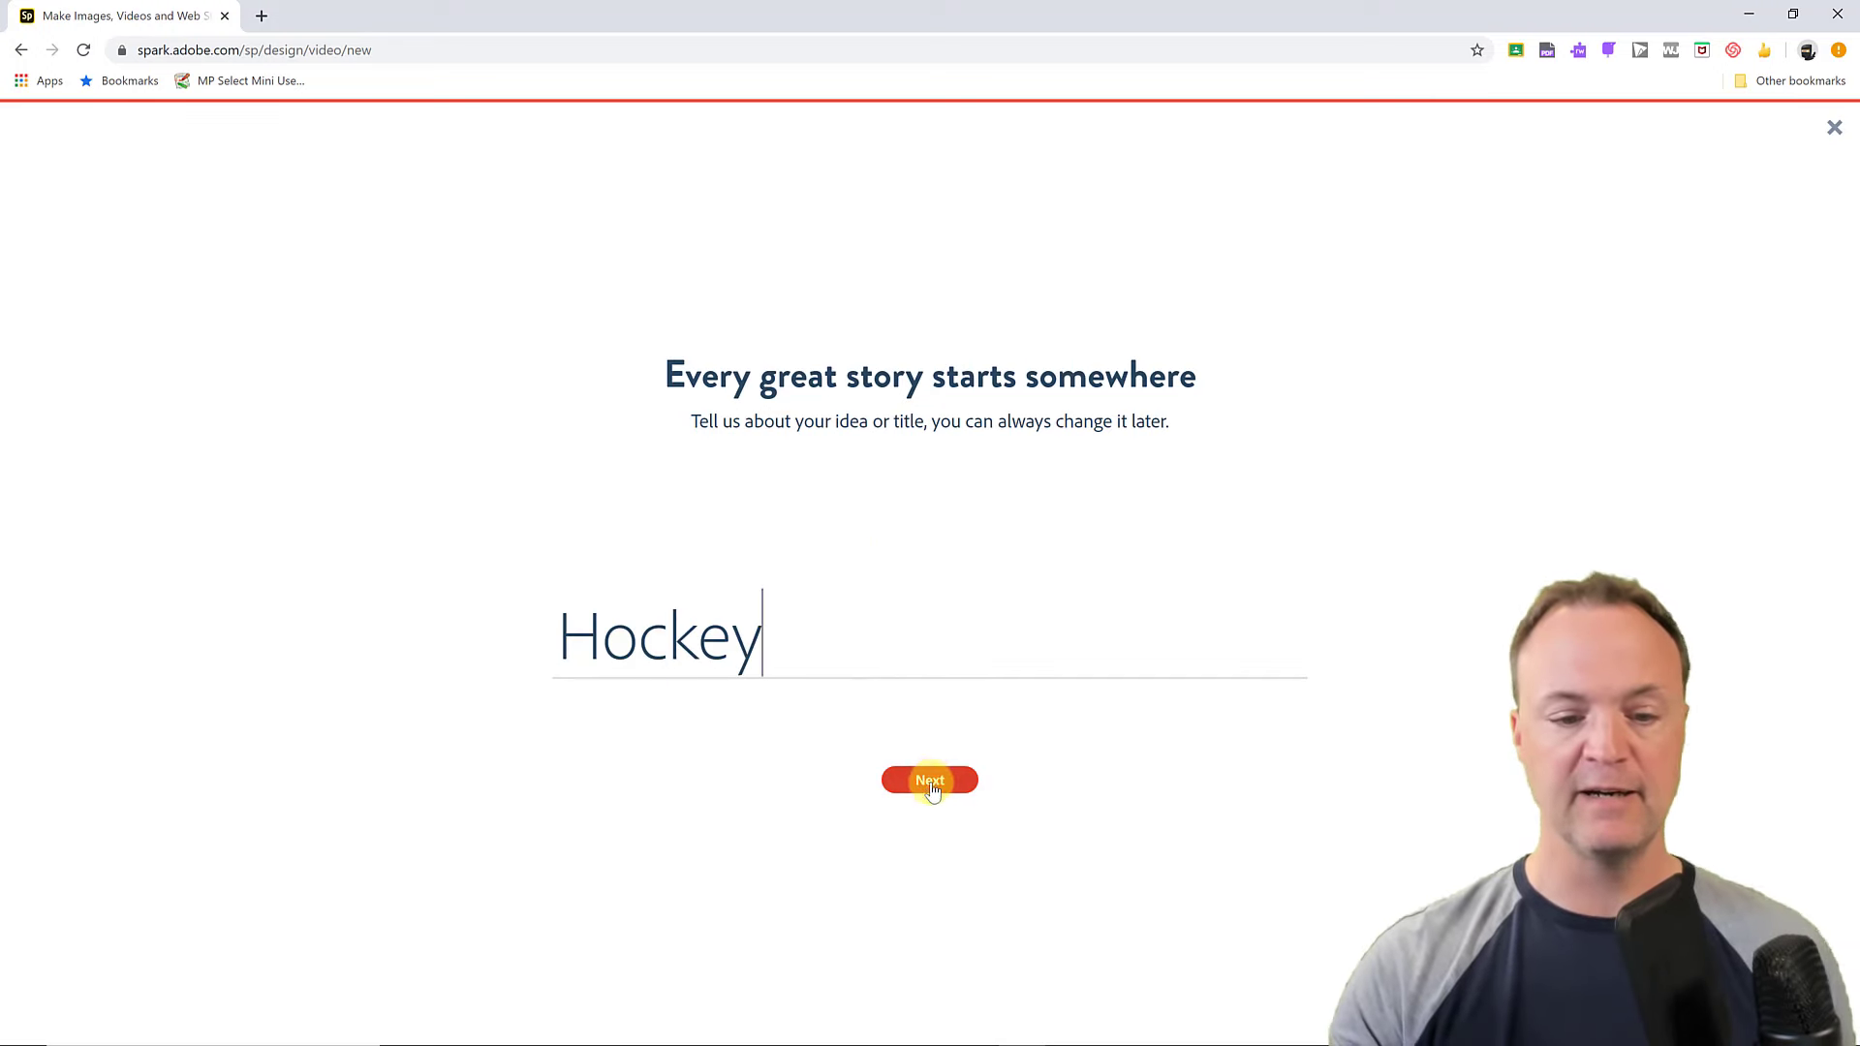
left_click(930, 783)
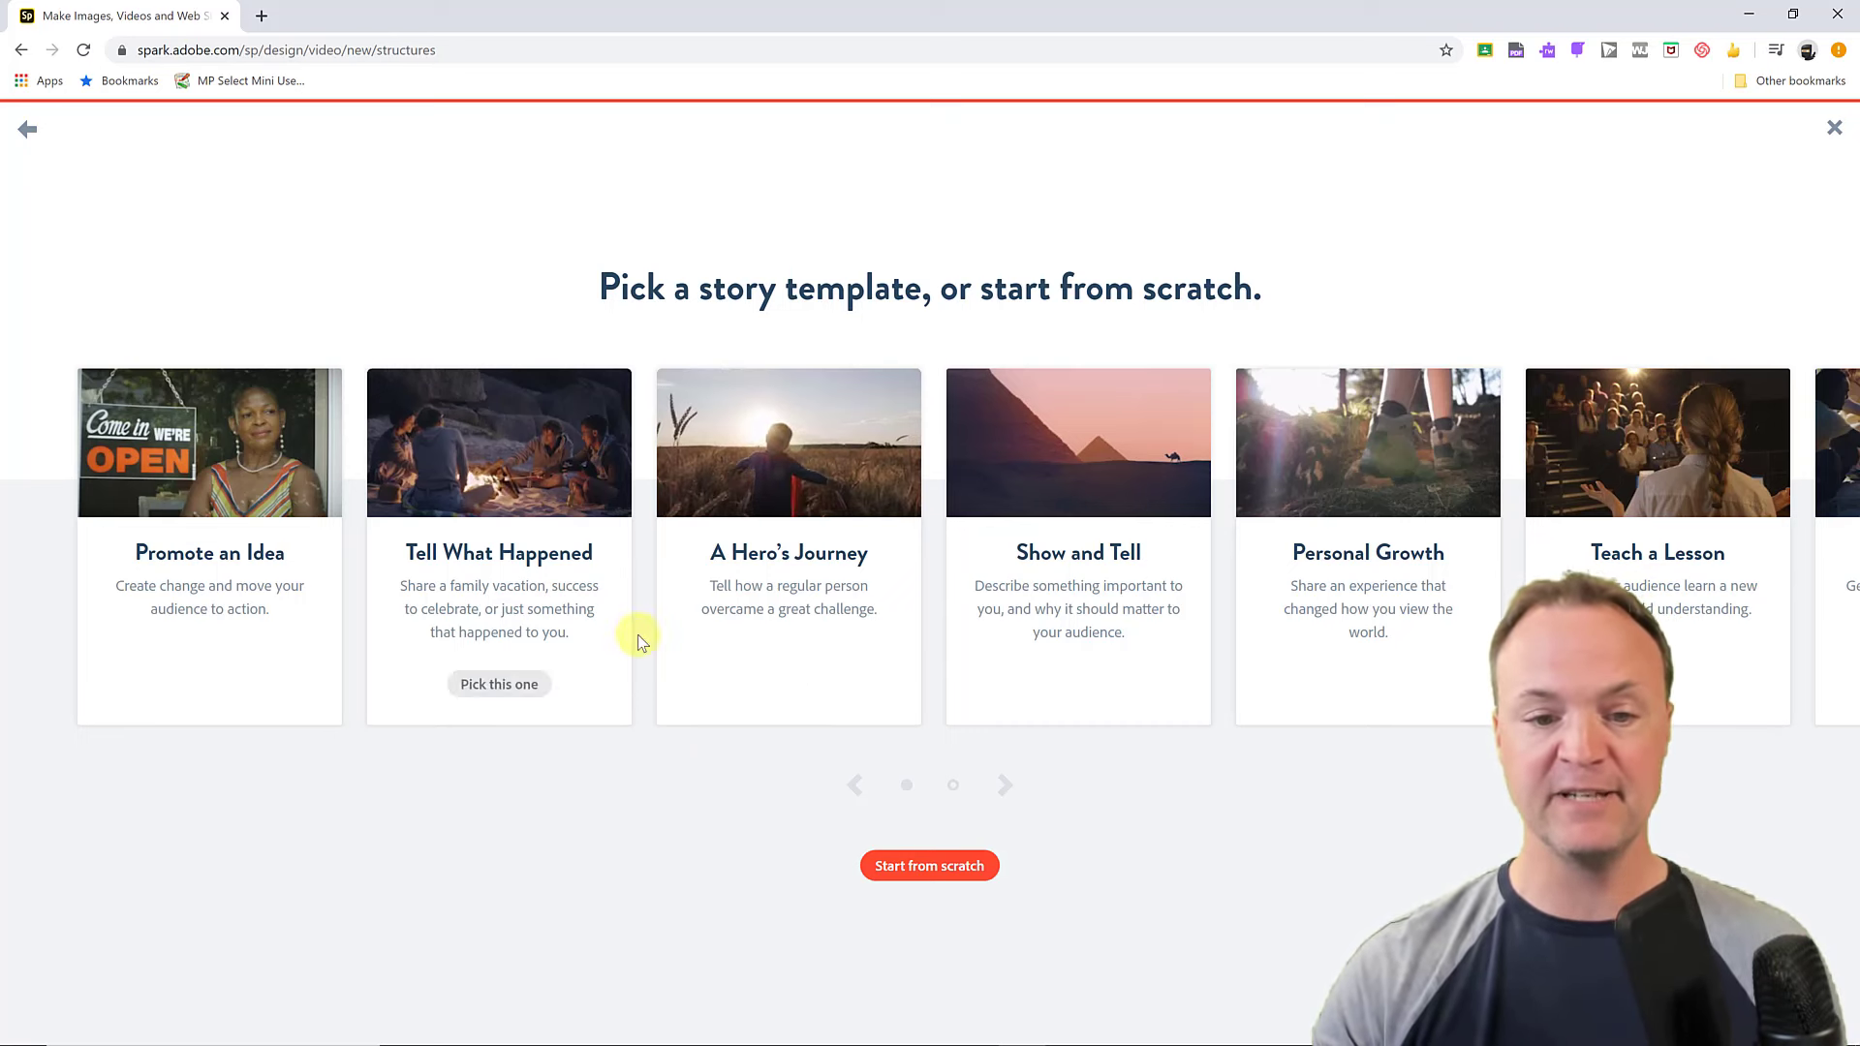
Step: Choose the "Show and Tell" story template and dismiss the welcome tutorial so that it is not shown again
mouse_move(1154, 624)
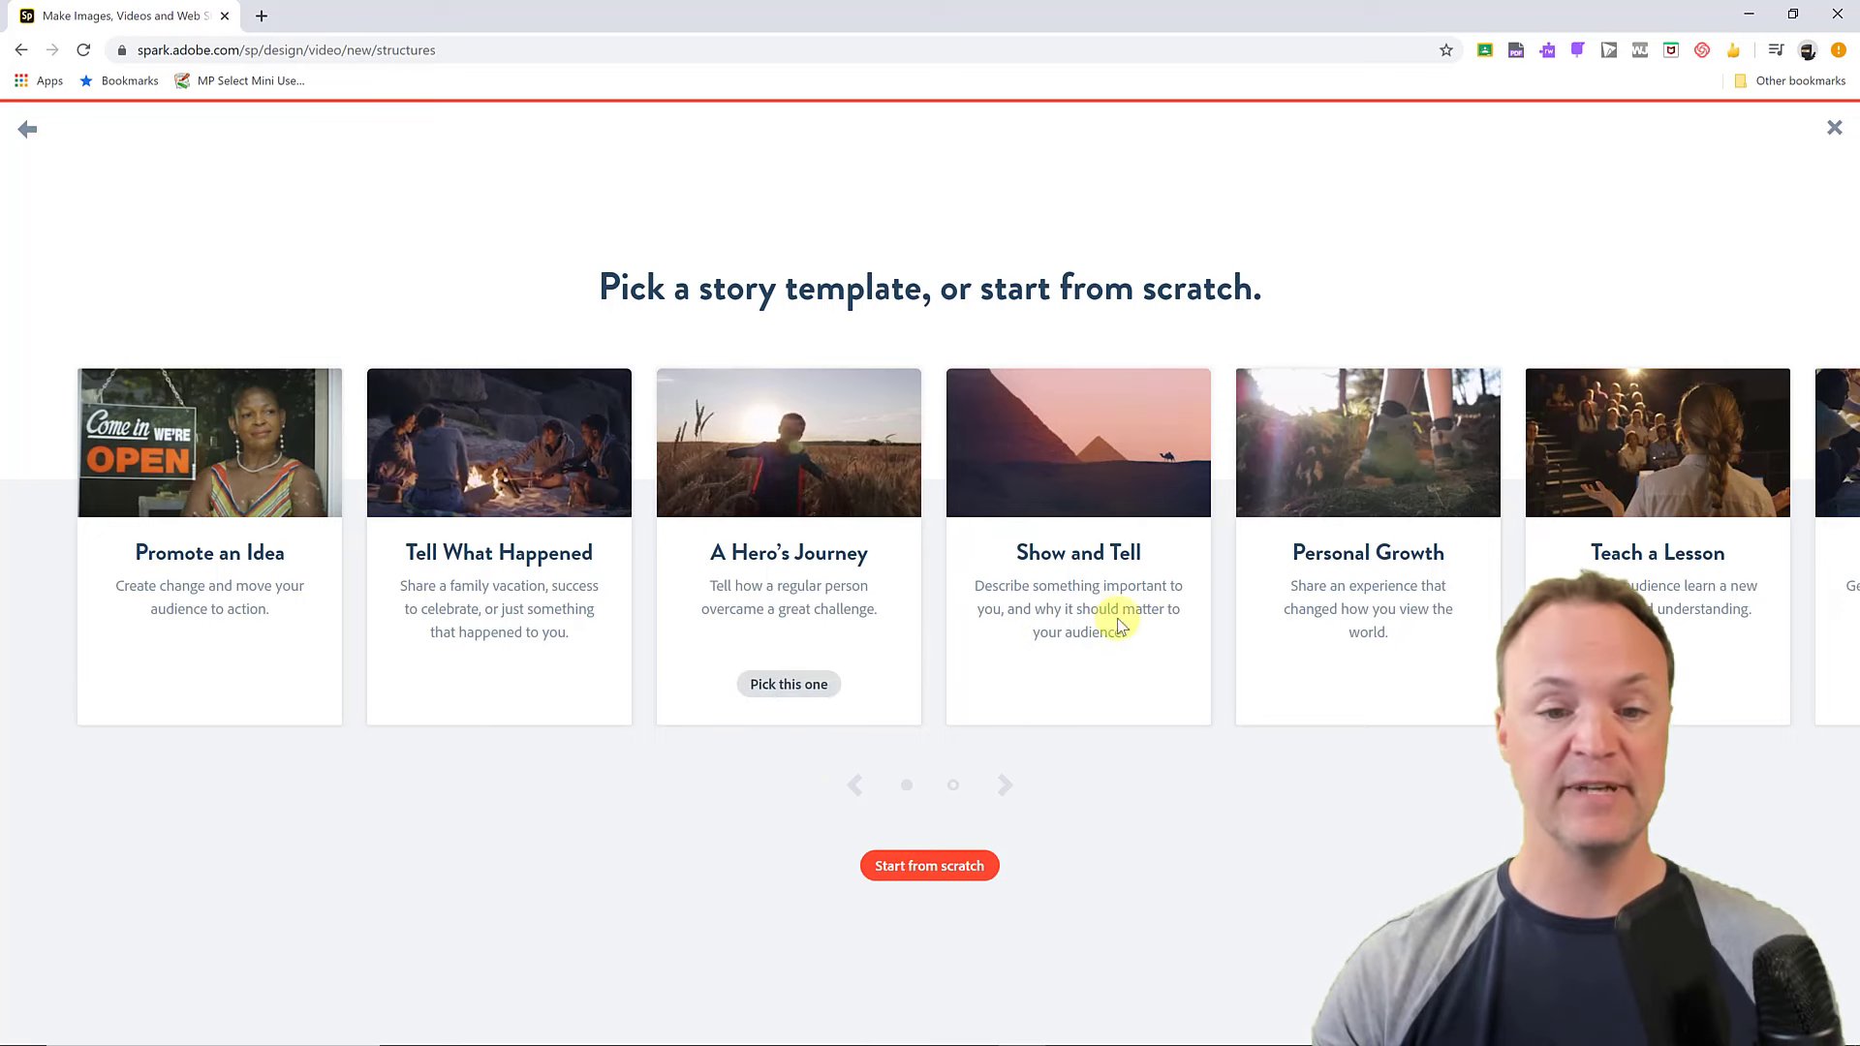
left_click(1073, 704)
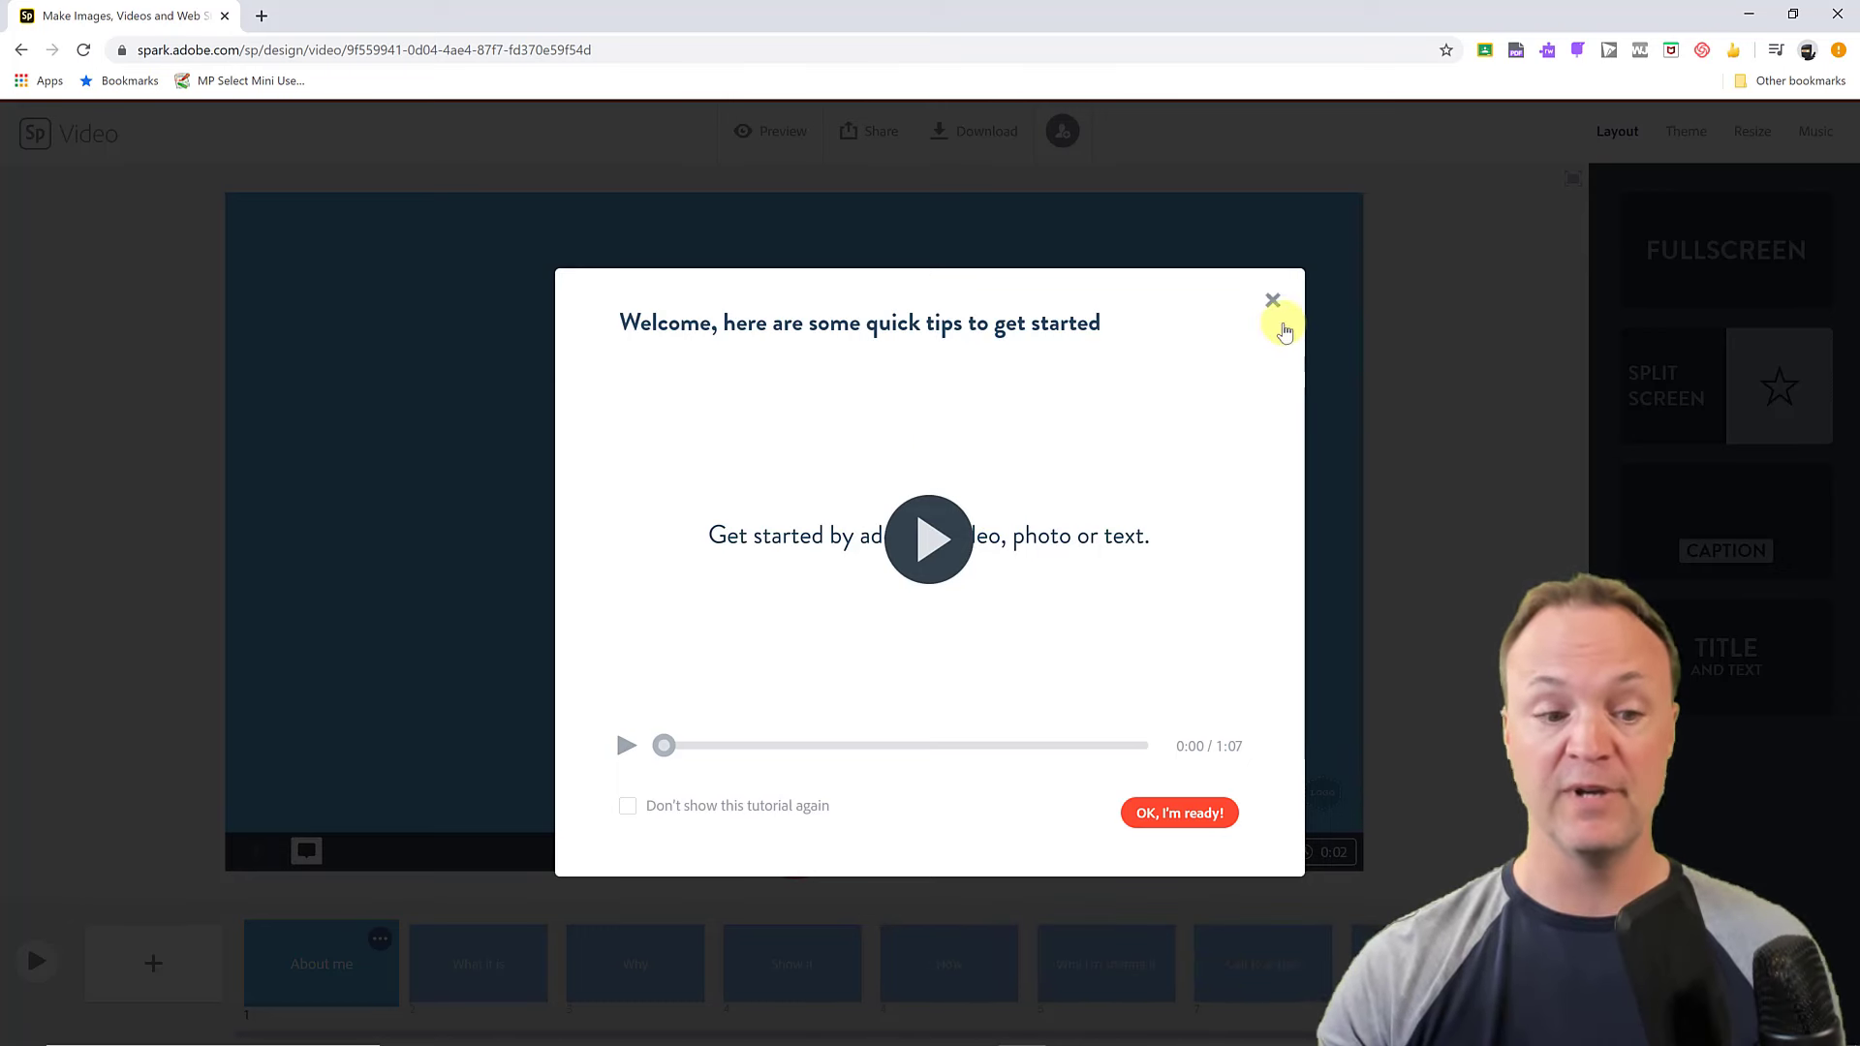
left_click(627, 806)
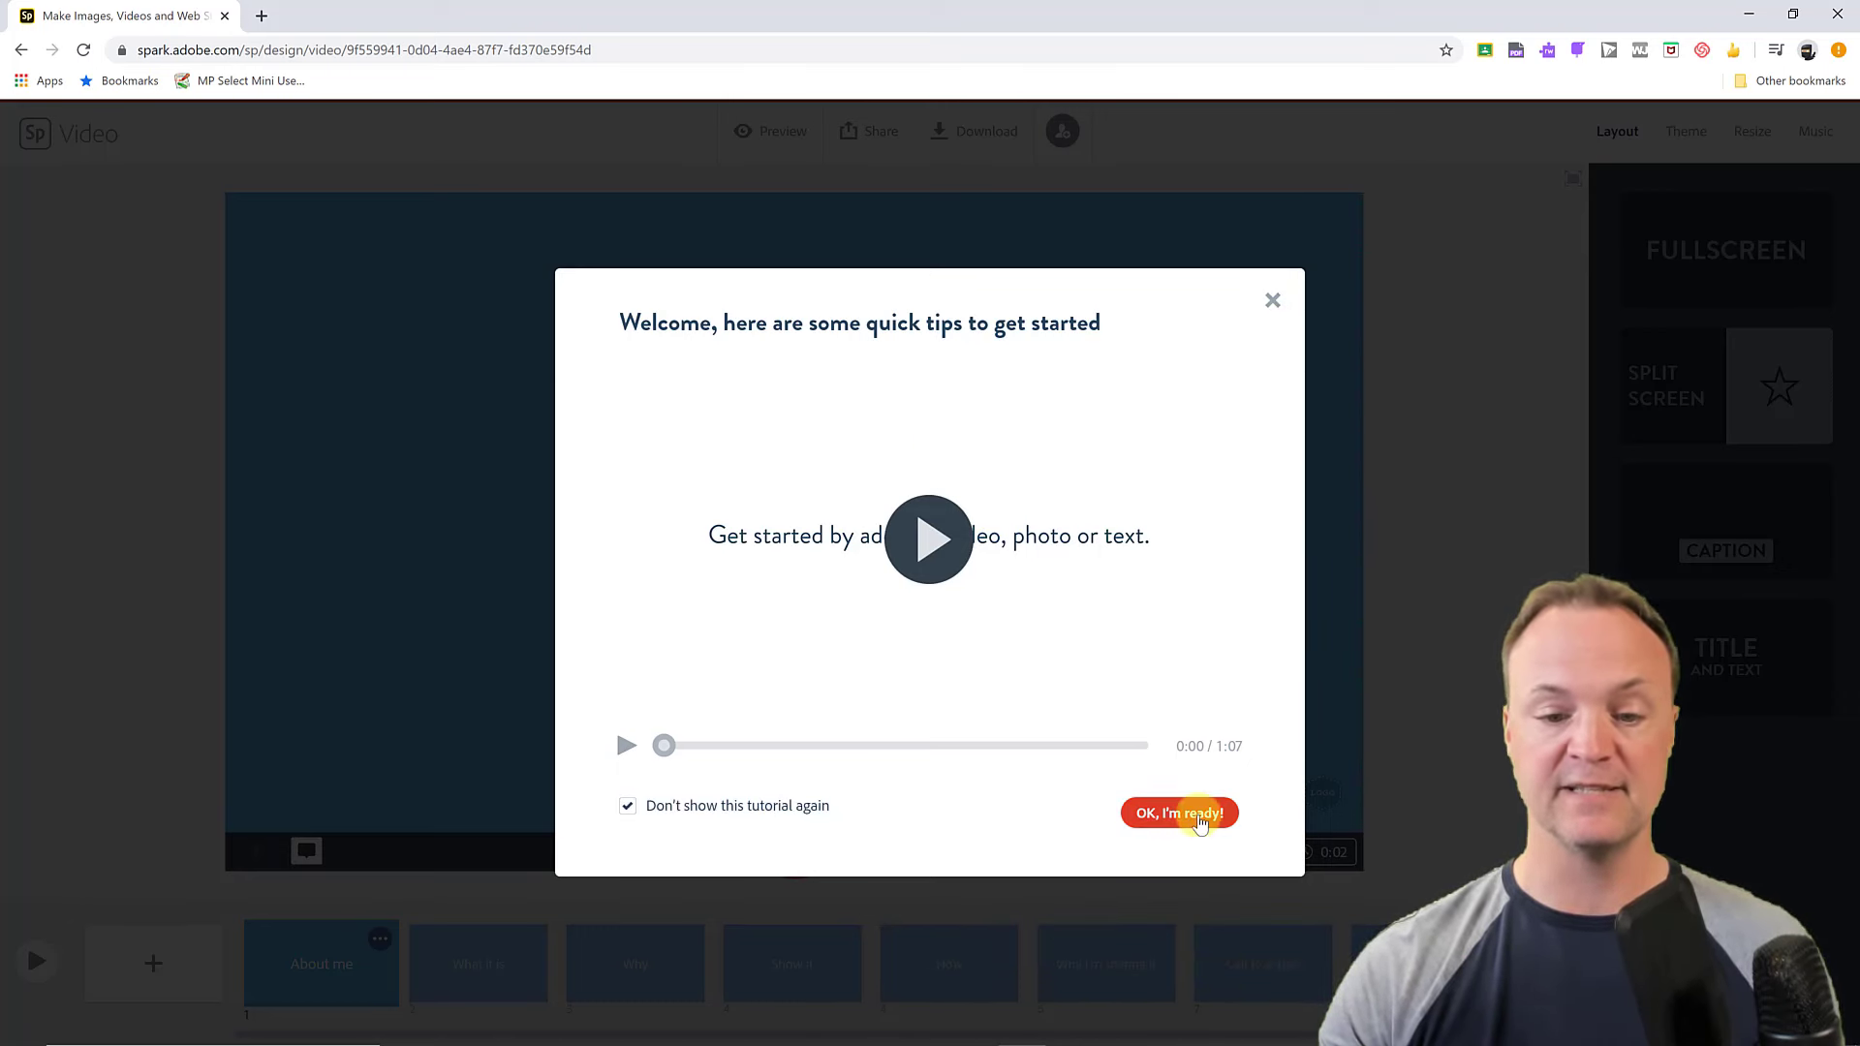
left_click(1184, 814)
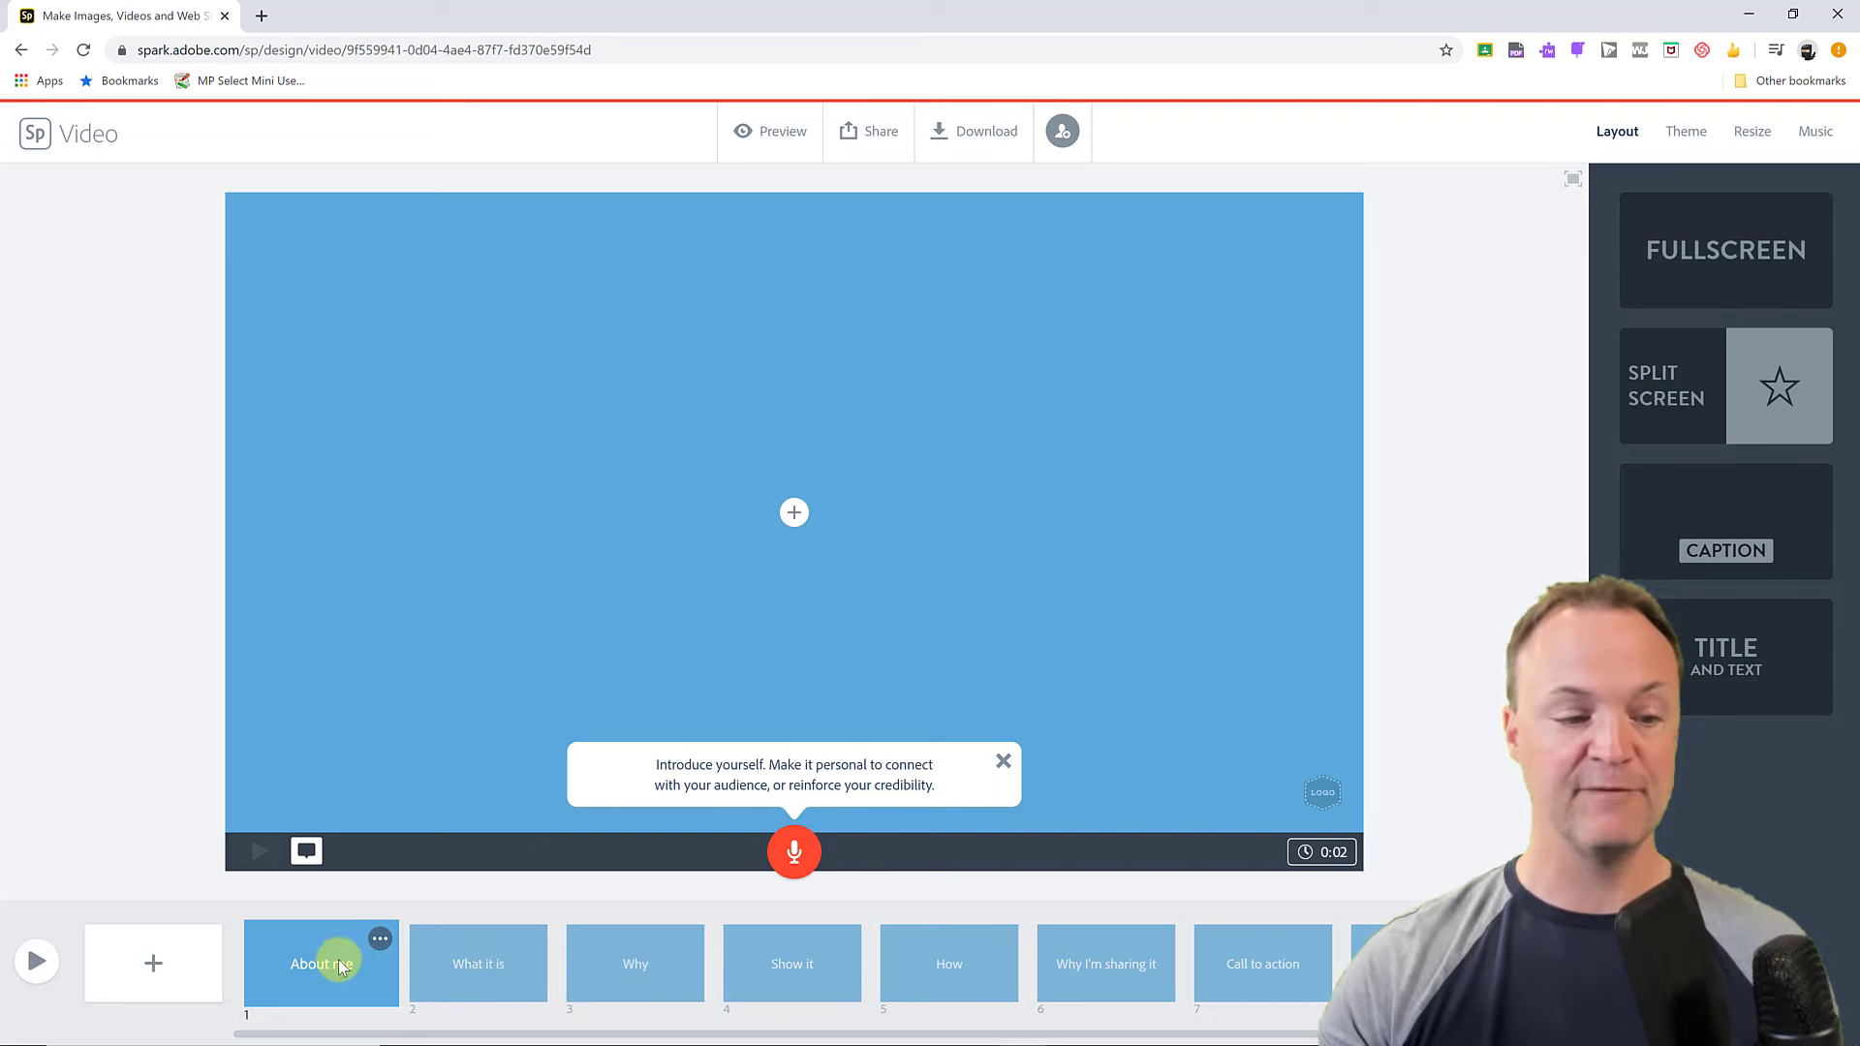
Step: Look at the story prompts of the "What it is" and "Why" slides, and return to the "About me" slide
left_click(479, 984)
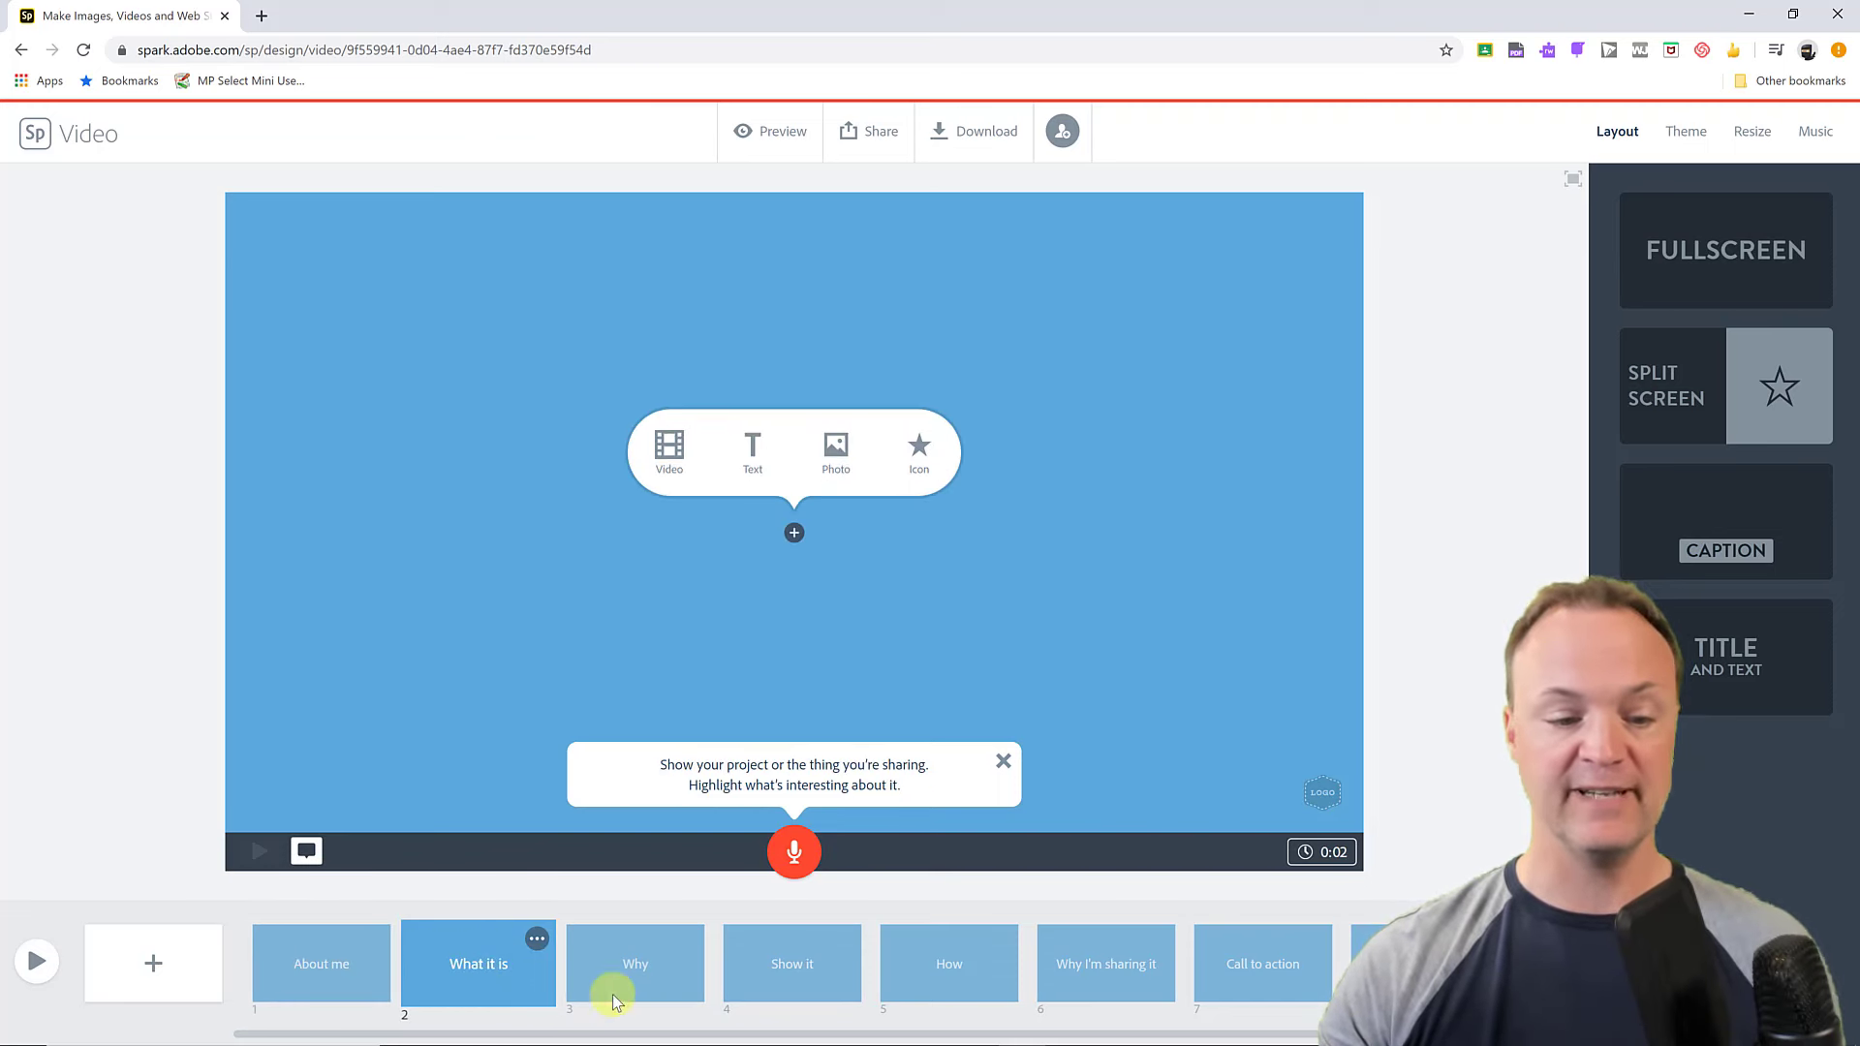
left_click(647, 991)
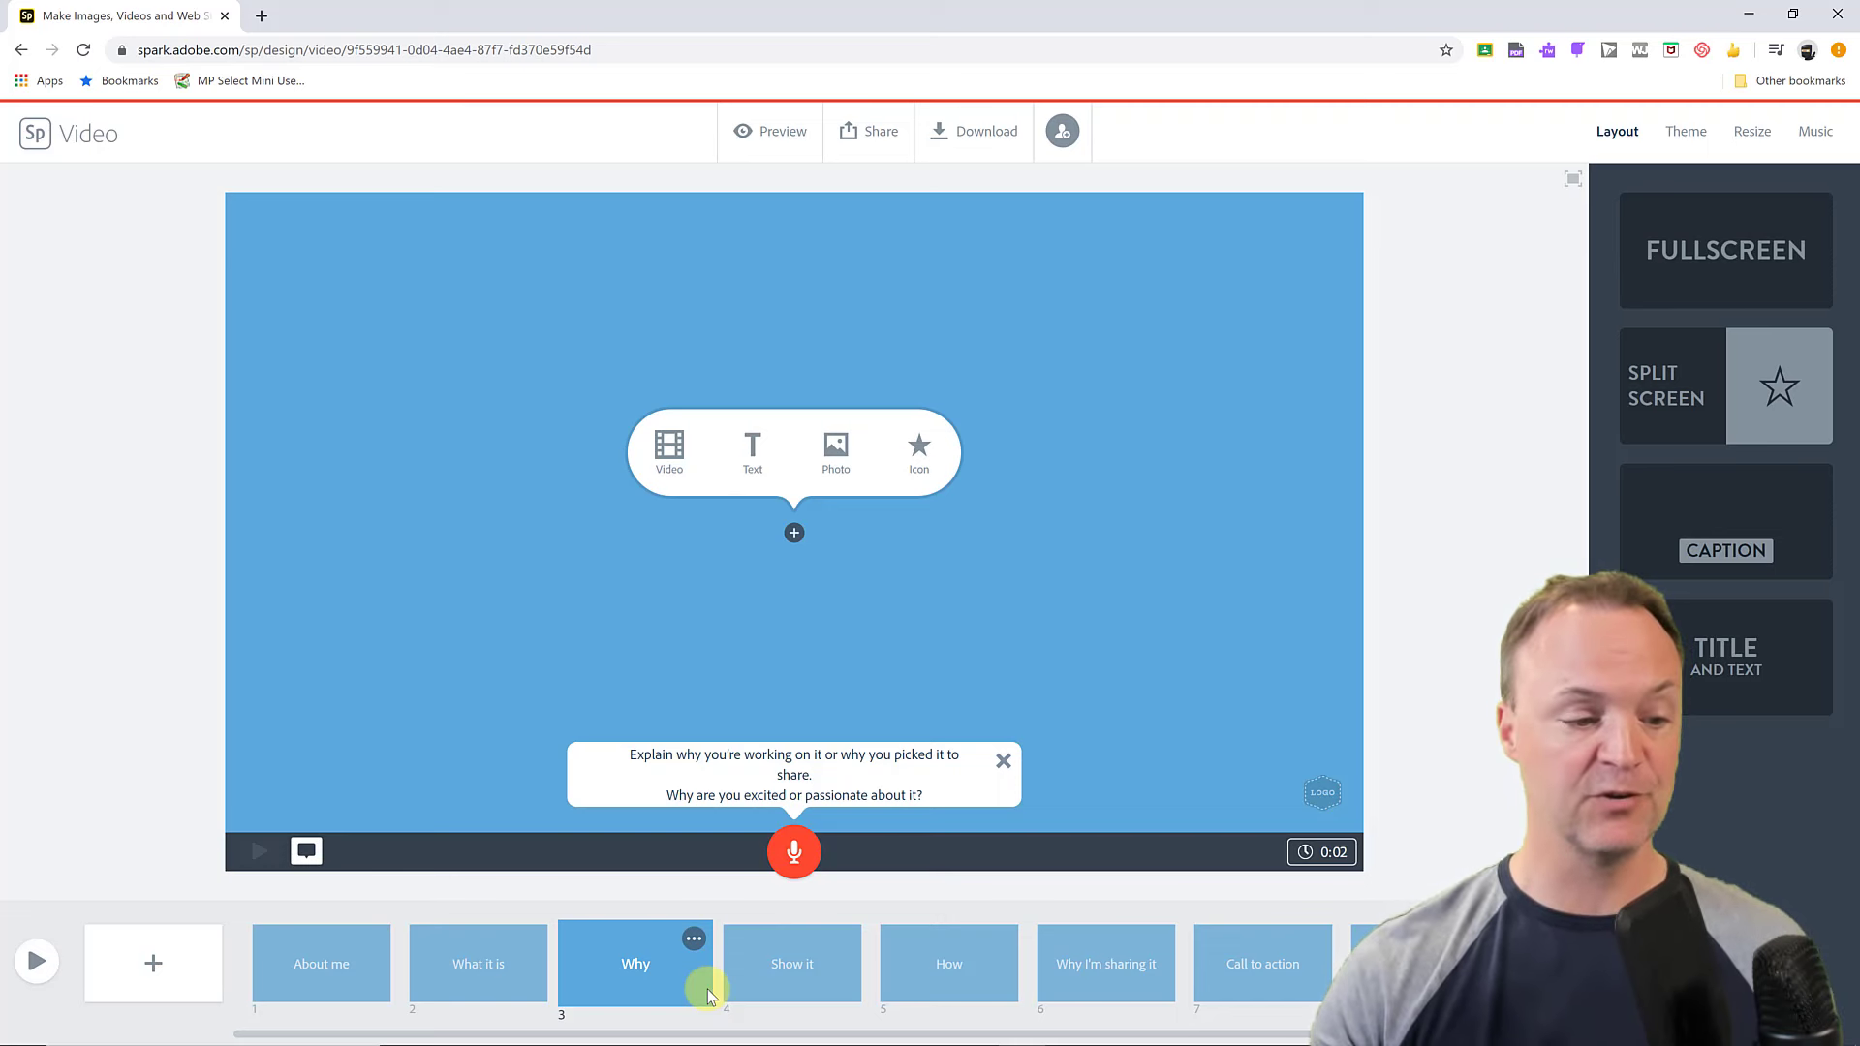
left_click(387, 944)
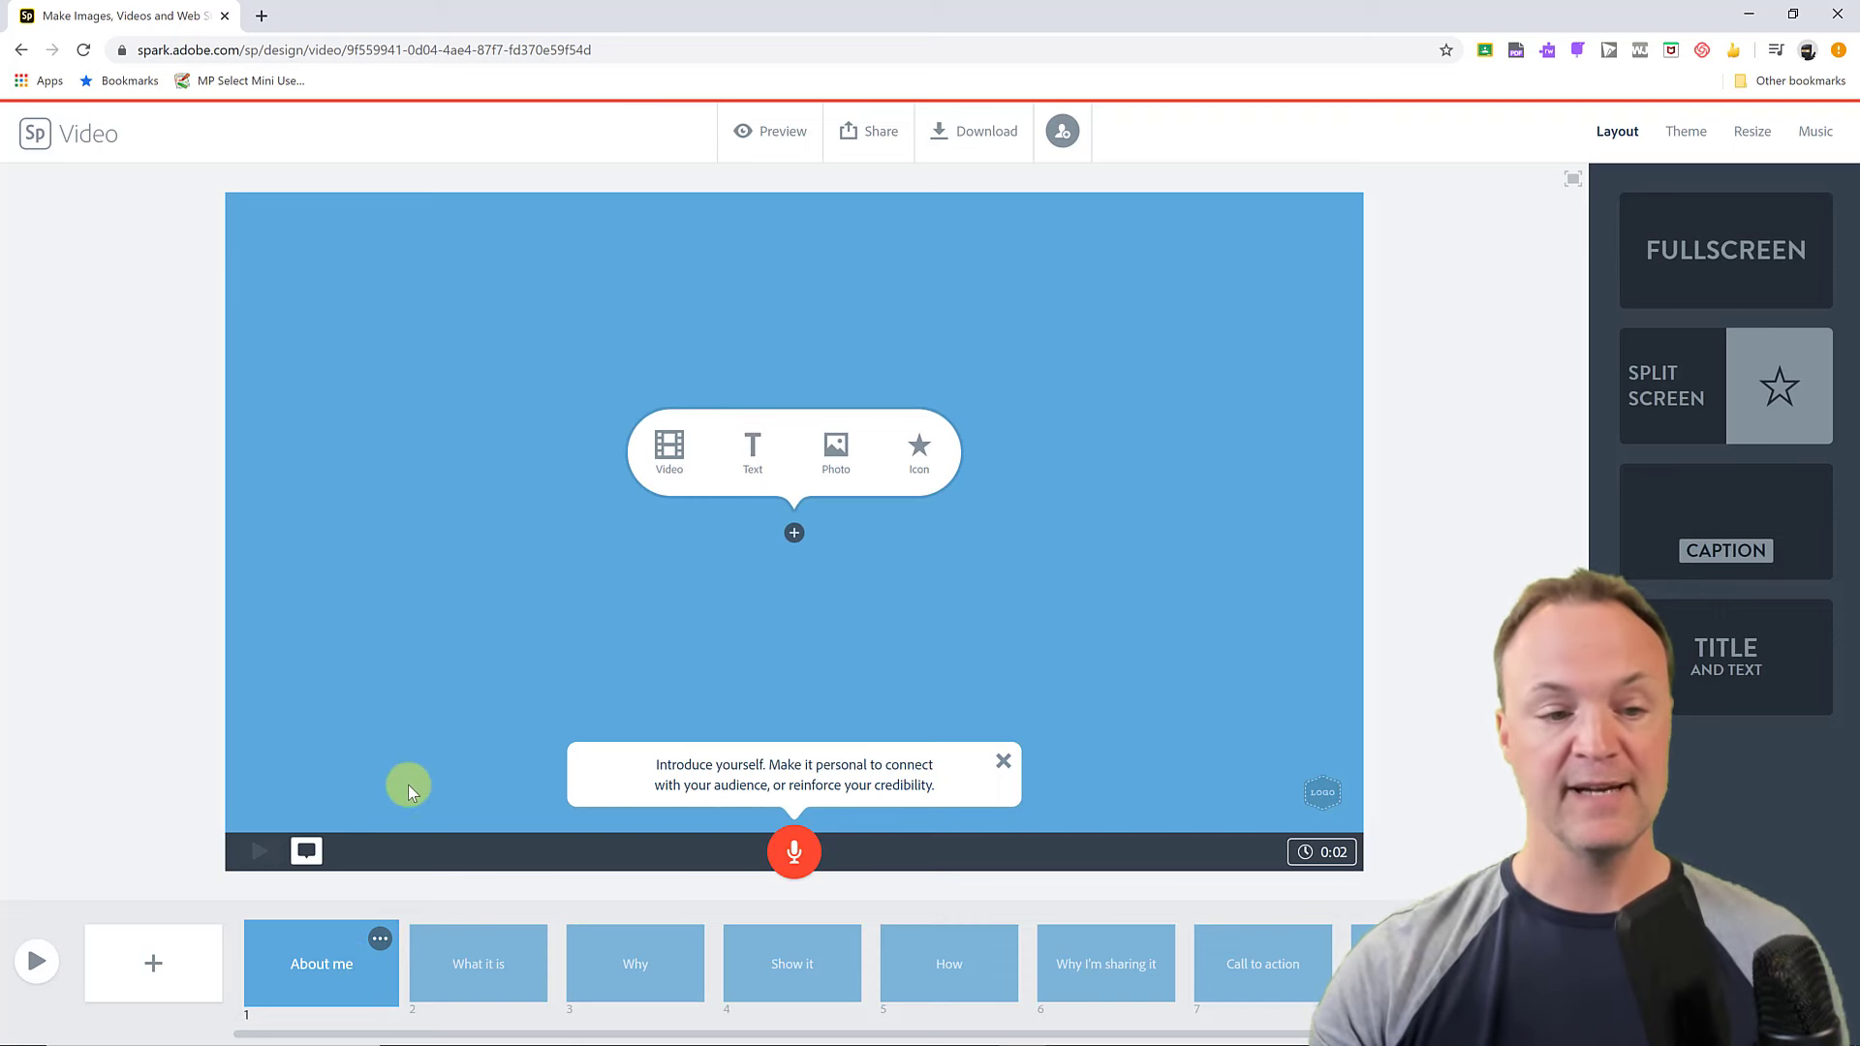
Step: Add the video IMG_1140 from the Downloads folder to the "About me" slide
left_click(673, 458)
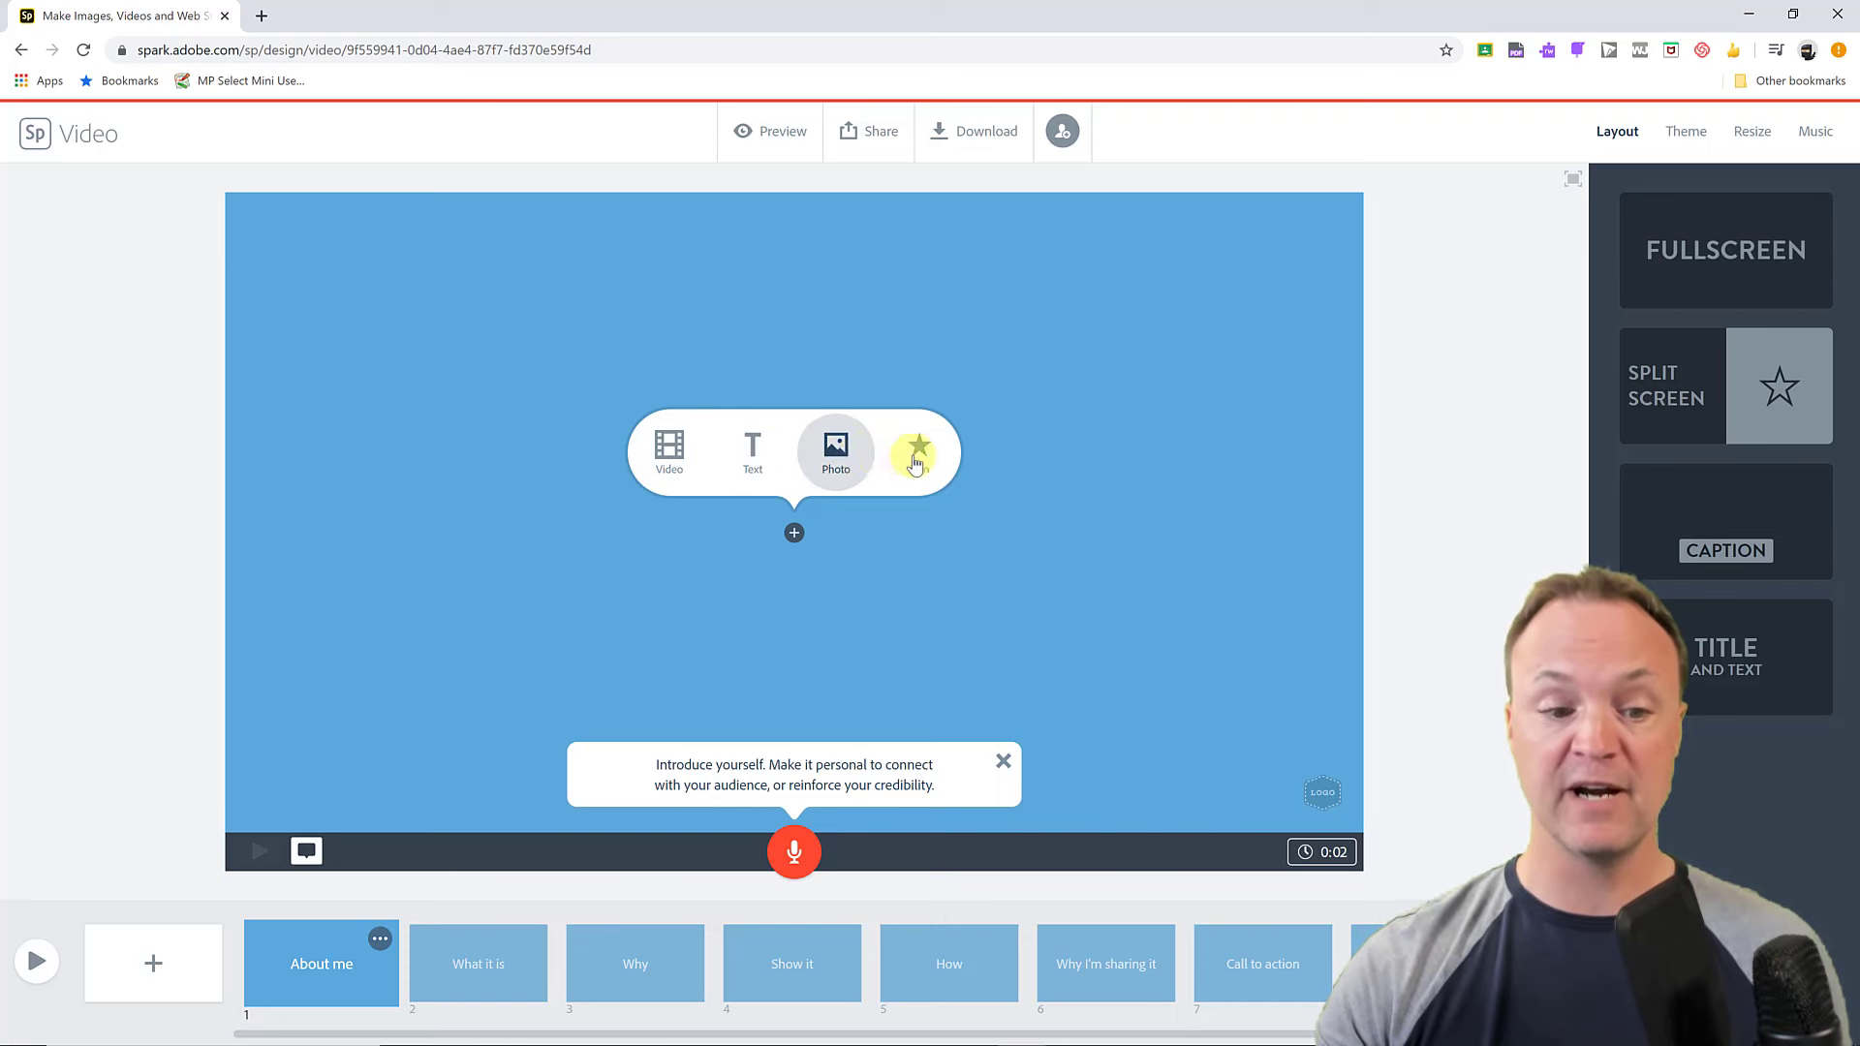
left_click(669, 462)
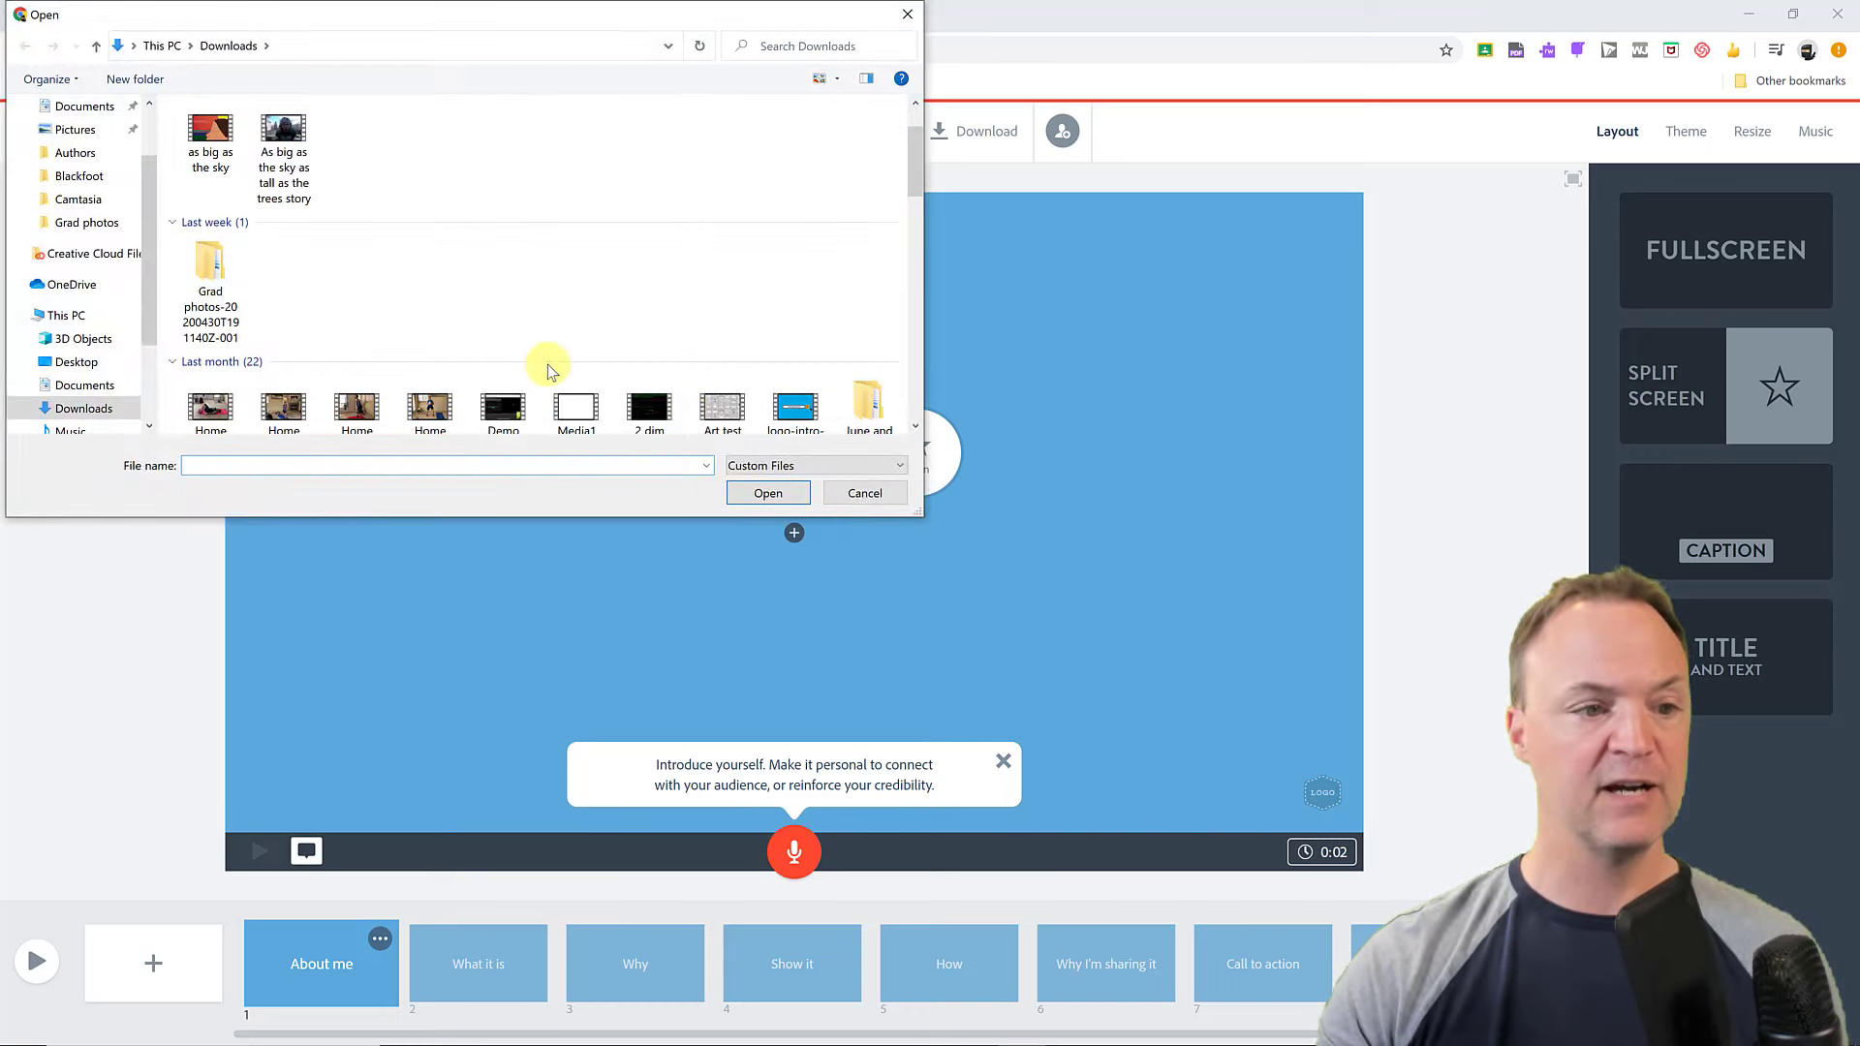
scroll(549, 365, "down", 2)
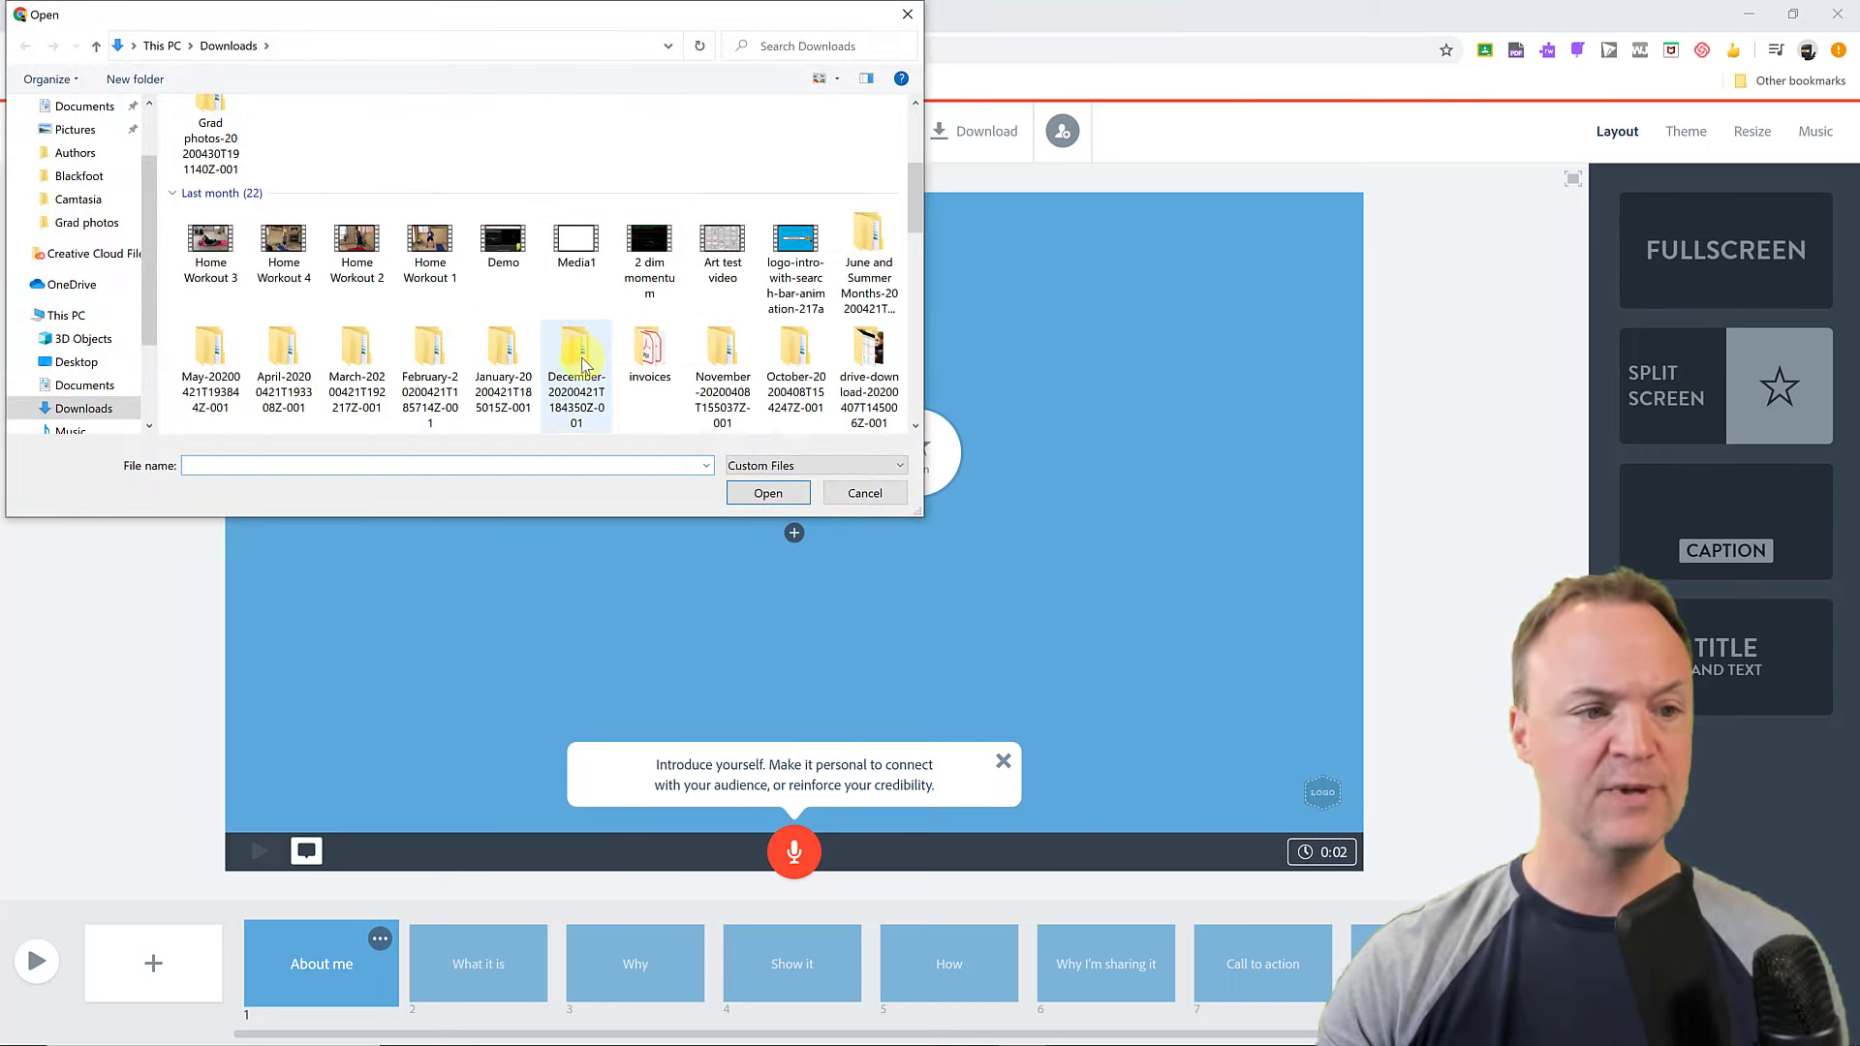
scroll(584, 361, "down", 1)
scroll(584, 356, "down", 5)
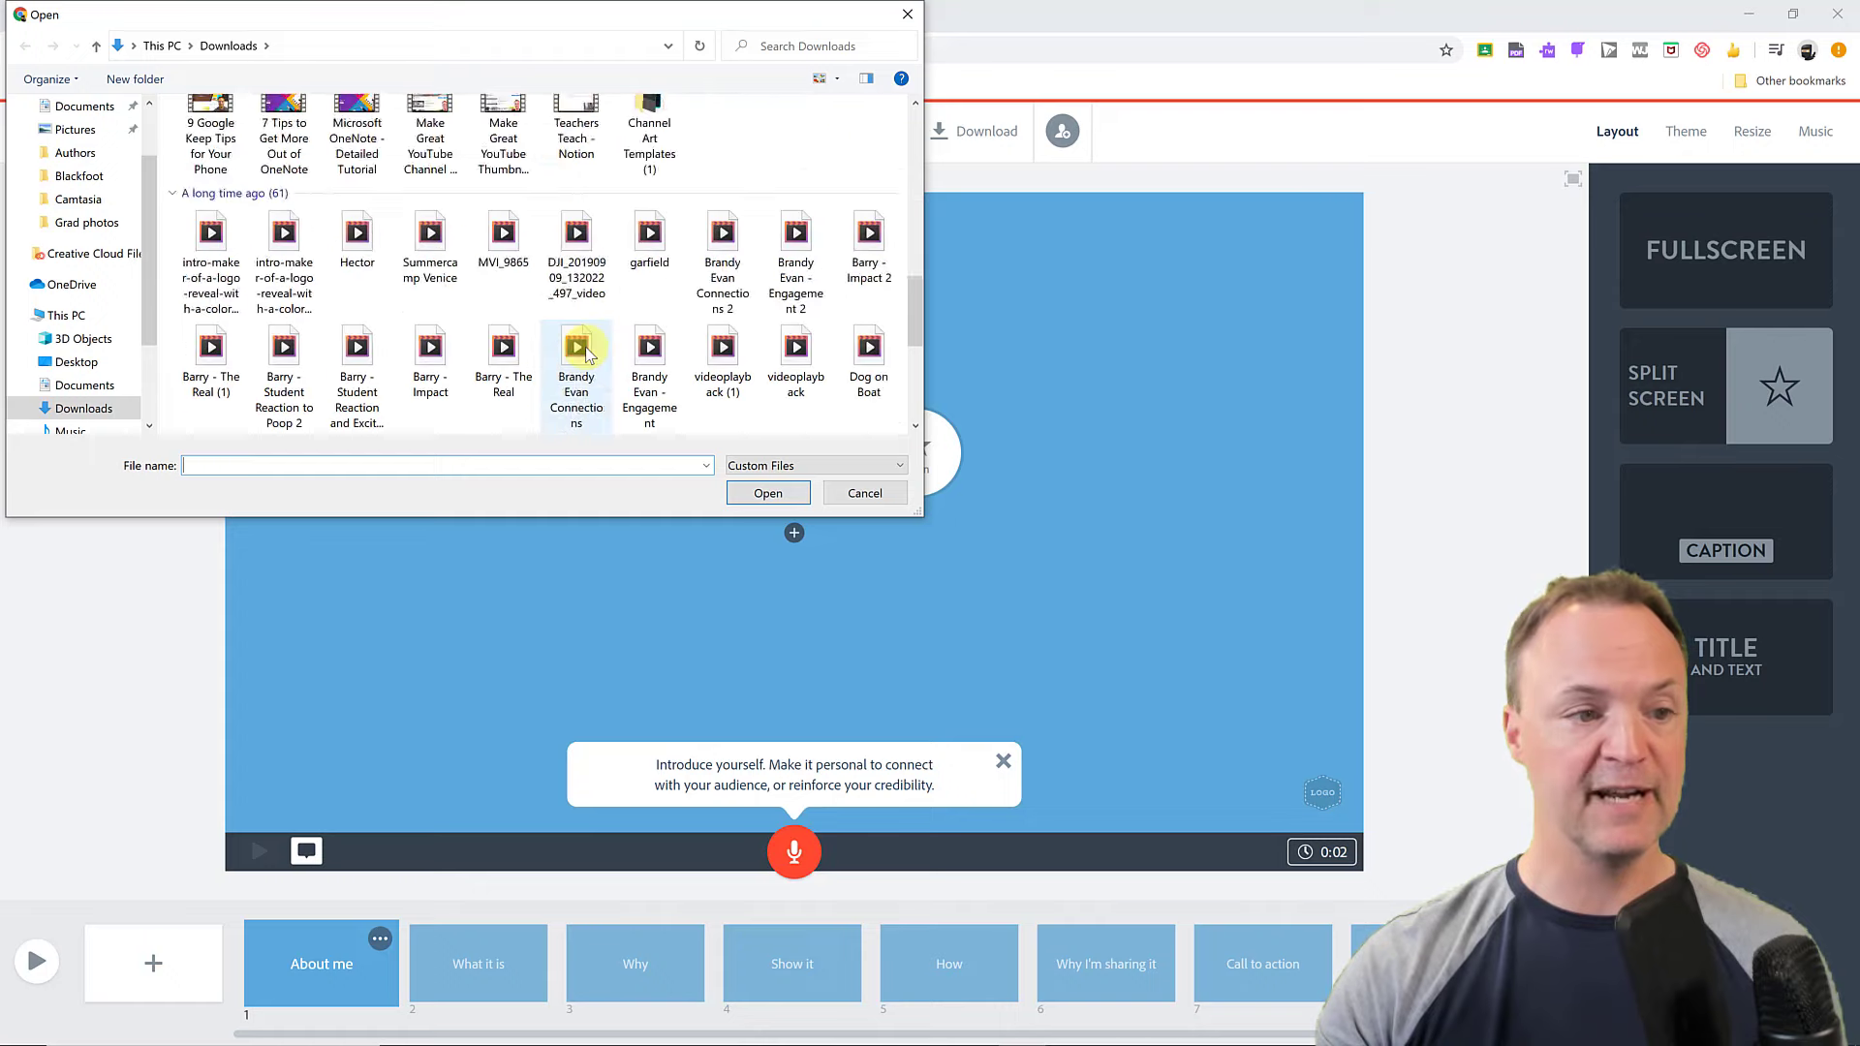
scroll(584, 356, "up", 3)
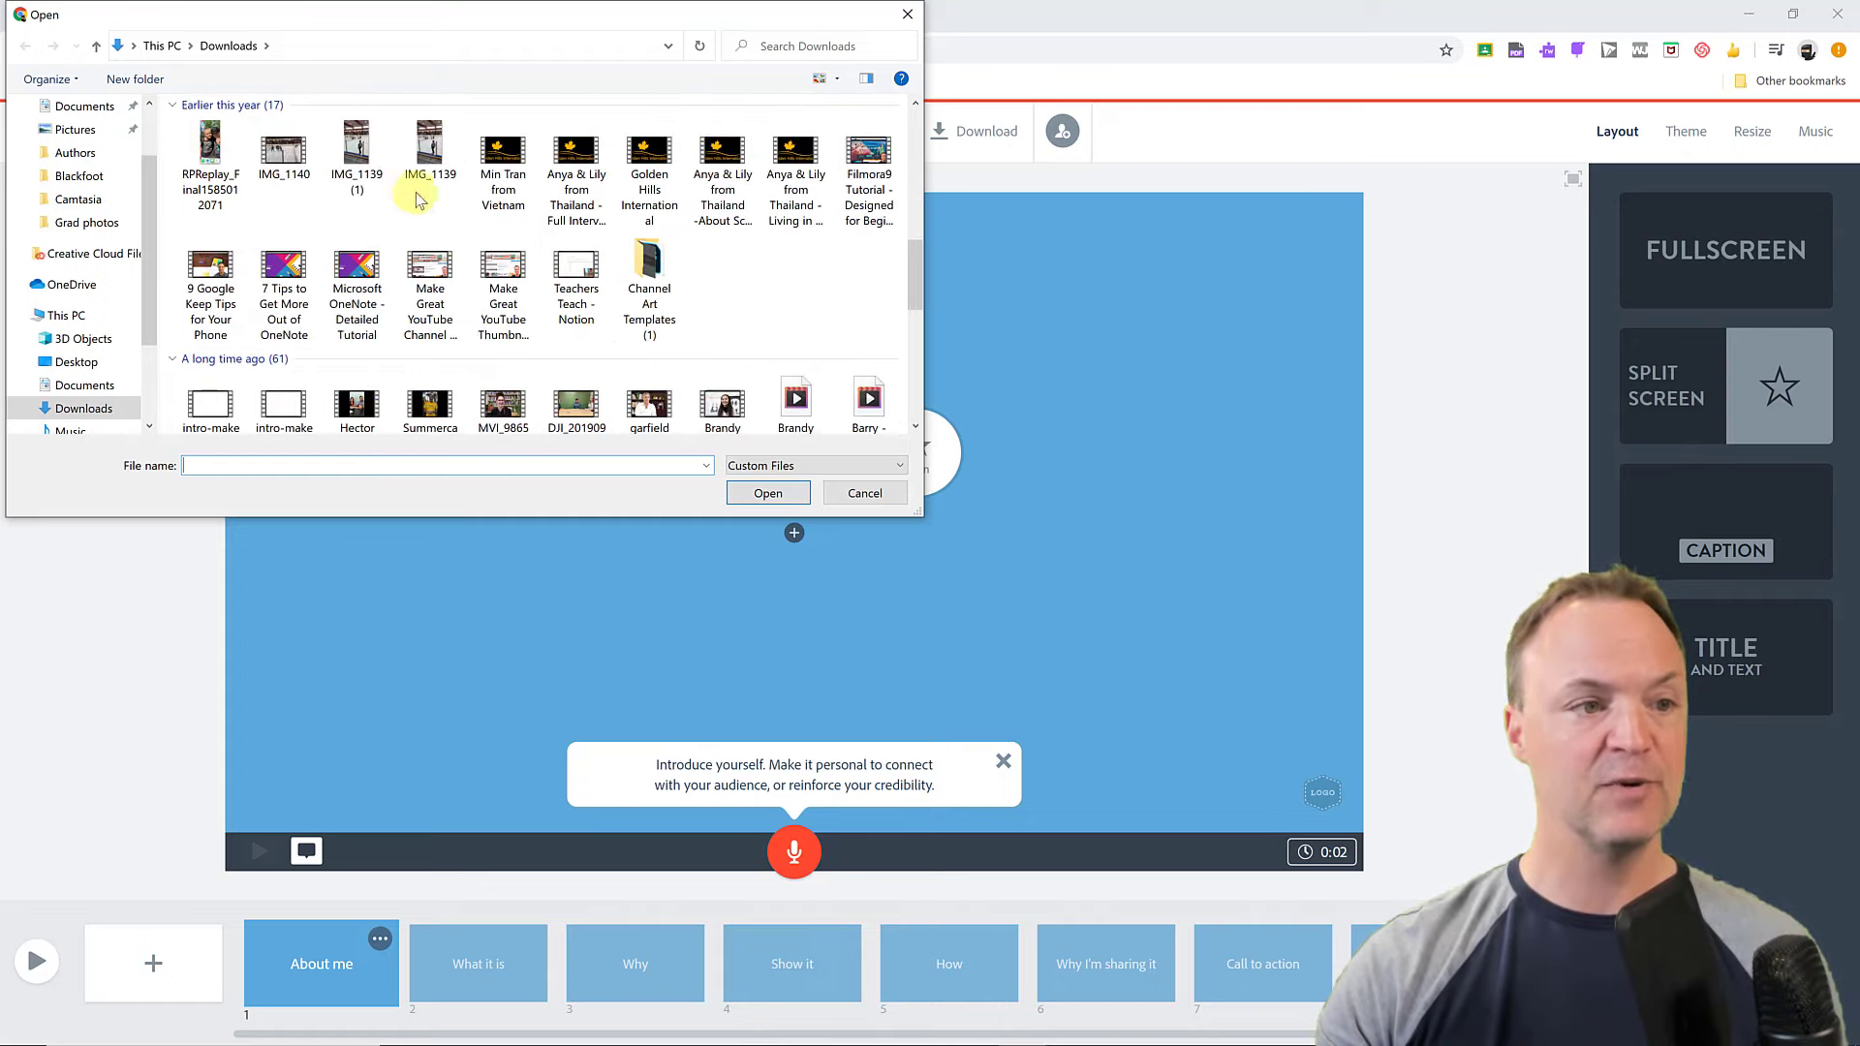
left_click(284, 153)
double_click(284, 154)
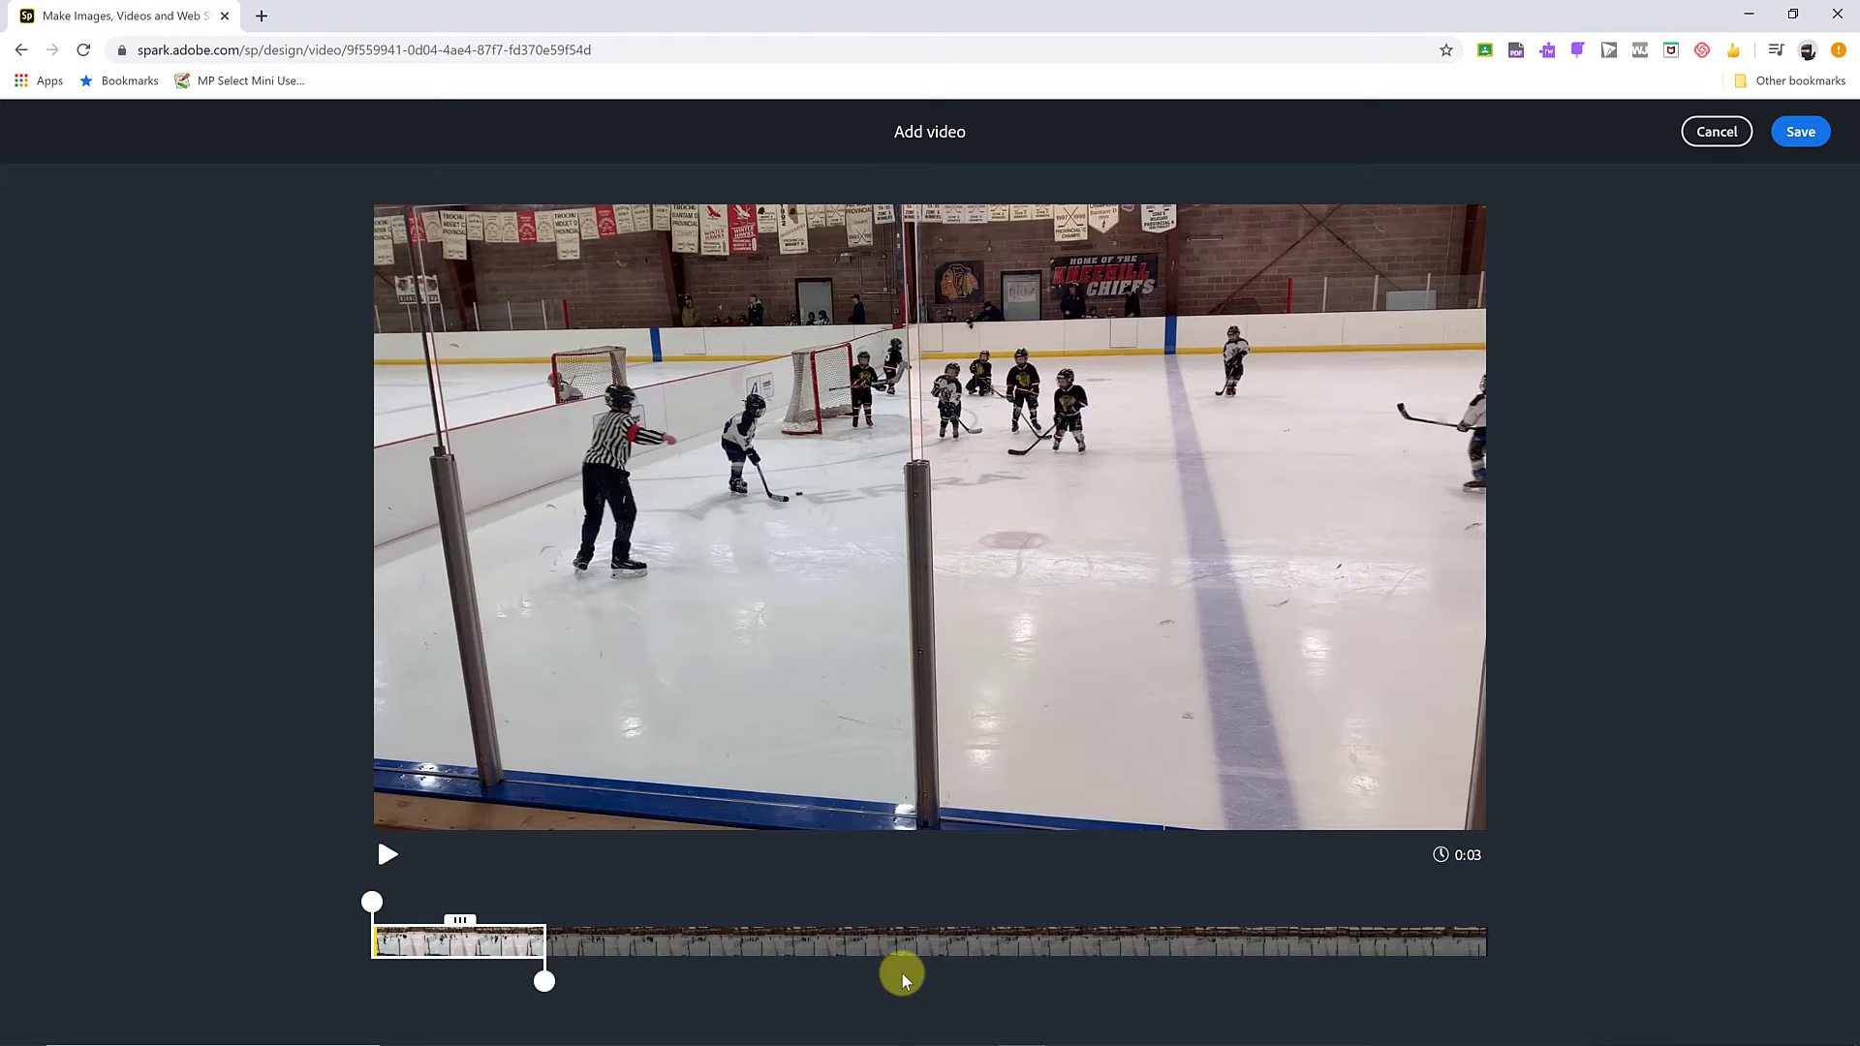
Step: Trim the hockey video to a clip of about 5 seconds from its middle part and save it to the slide
left_click_drag(545, 982, 1100, 1011)
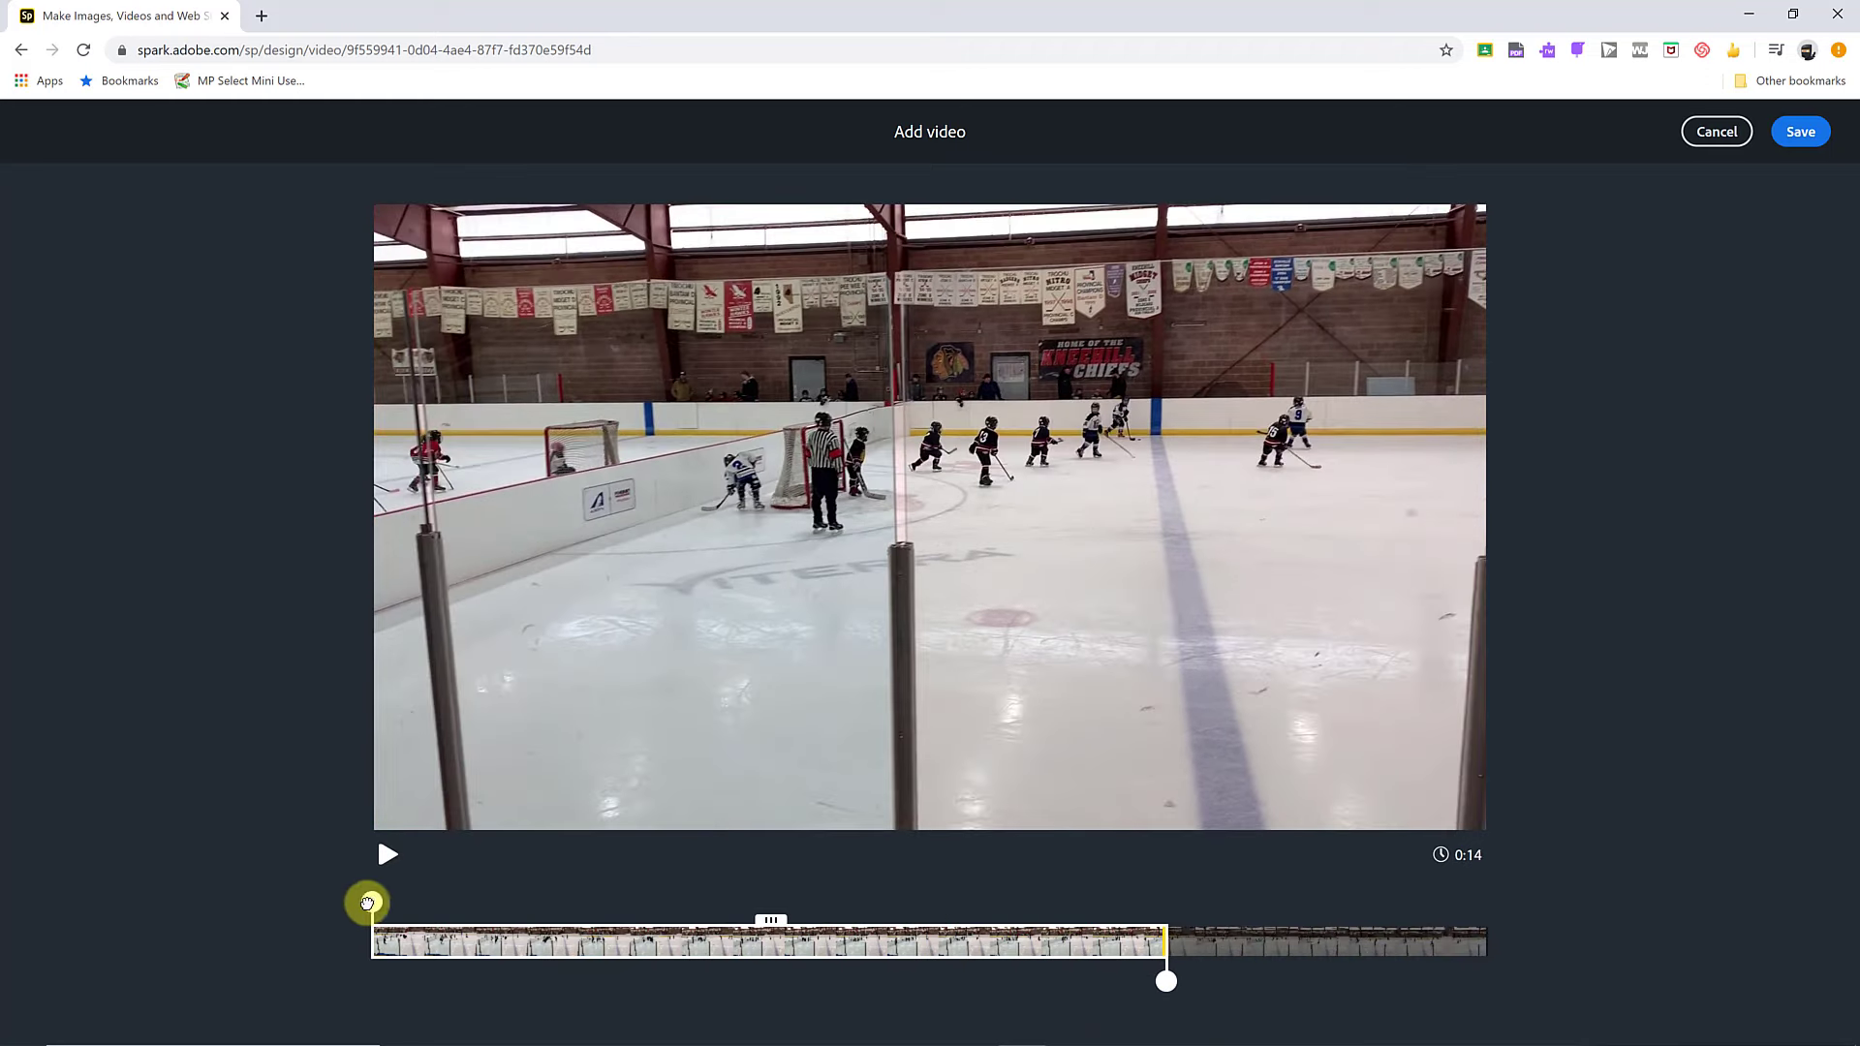
left_click_drag(372, 902, 583, 925)
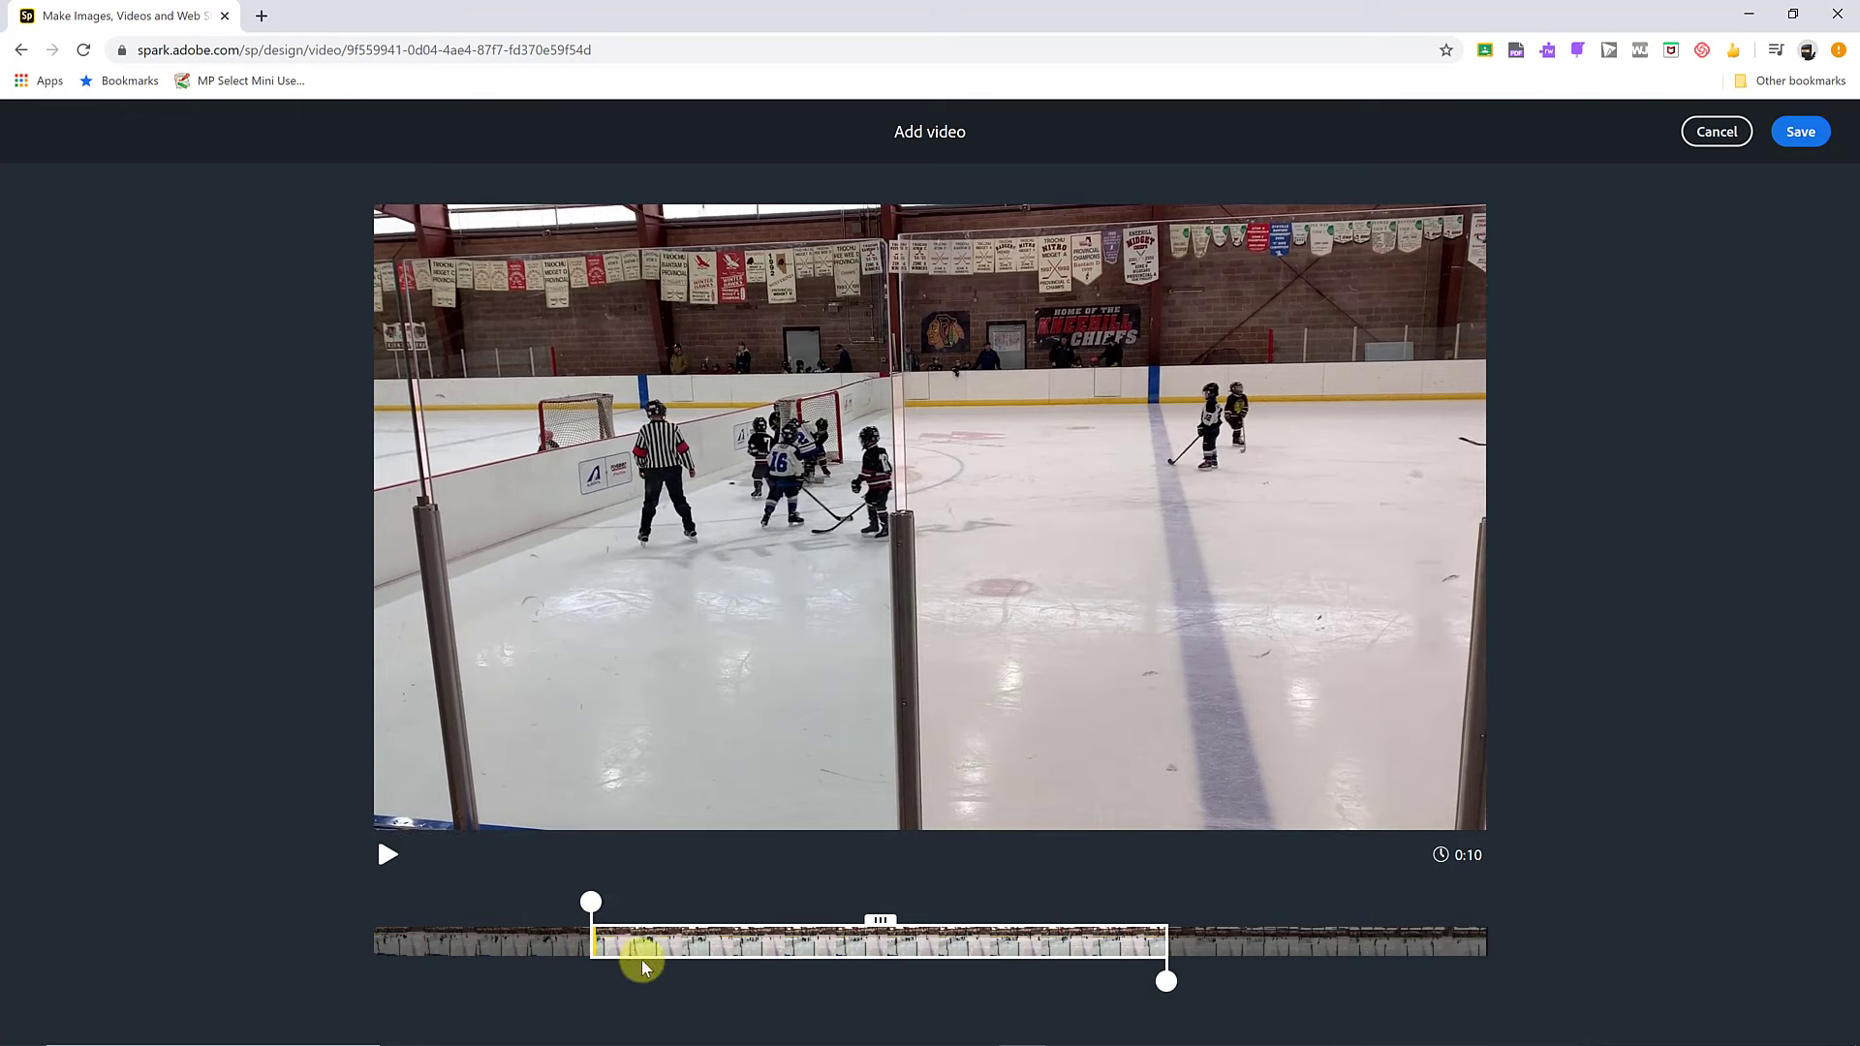
left_click_drag(1163, 983, 986, 983)
left_click_drag(587, 901, 668, 902)
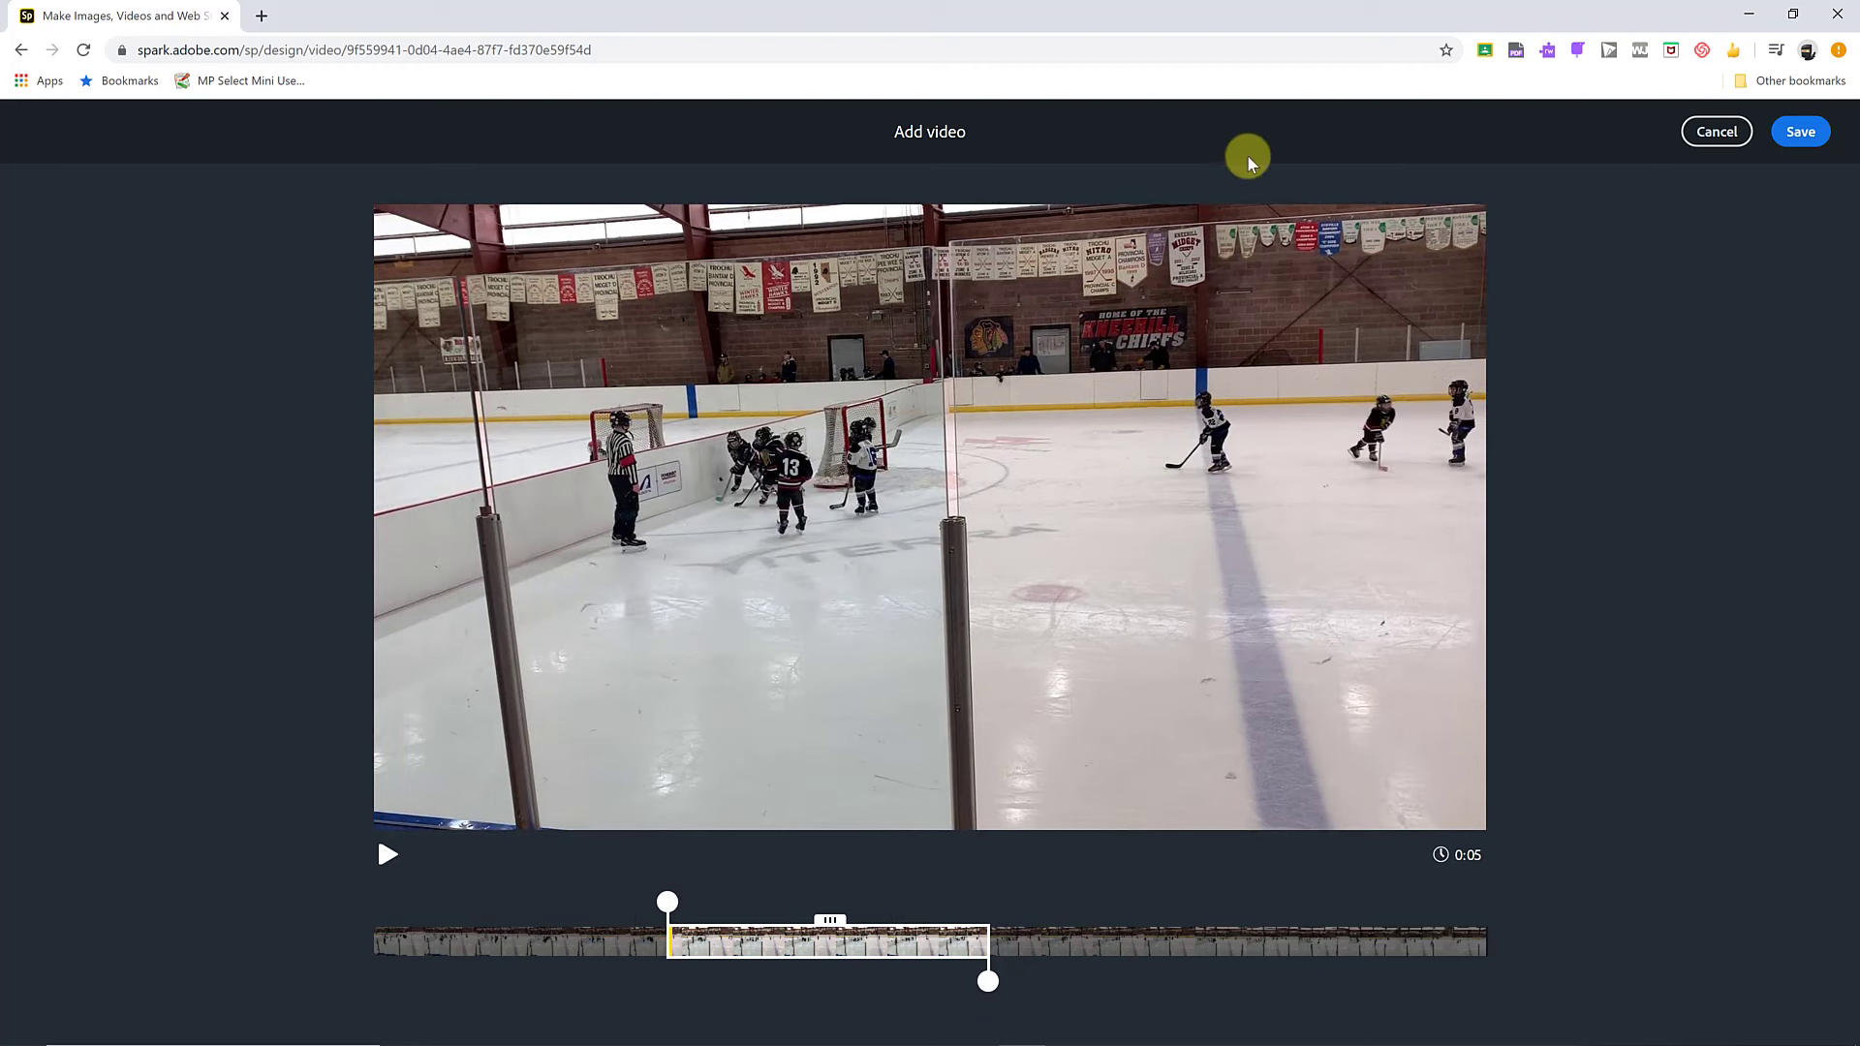
left_click(1800, 131)
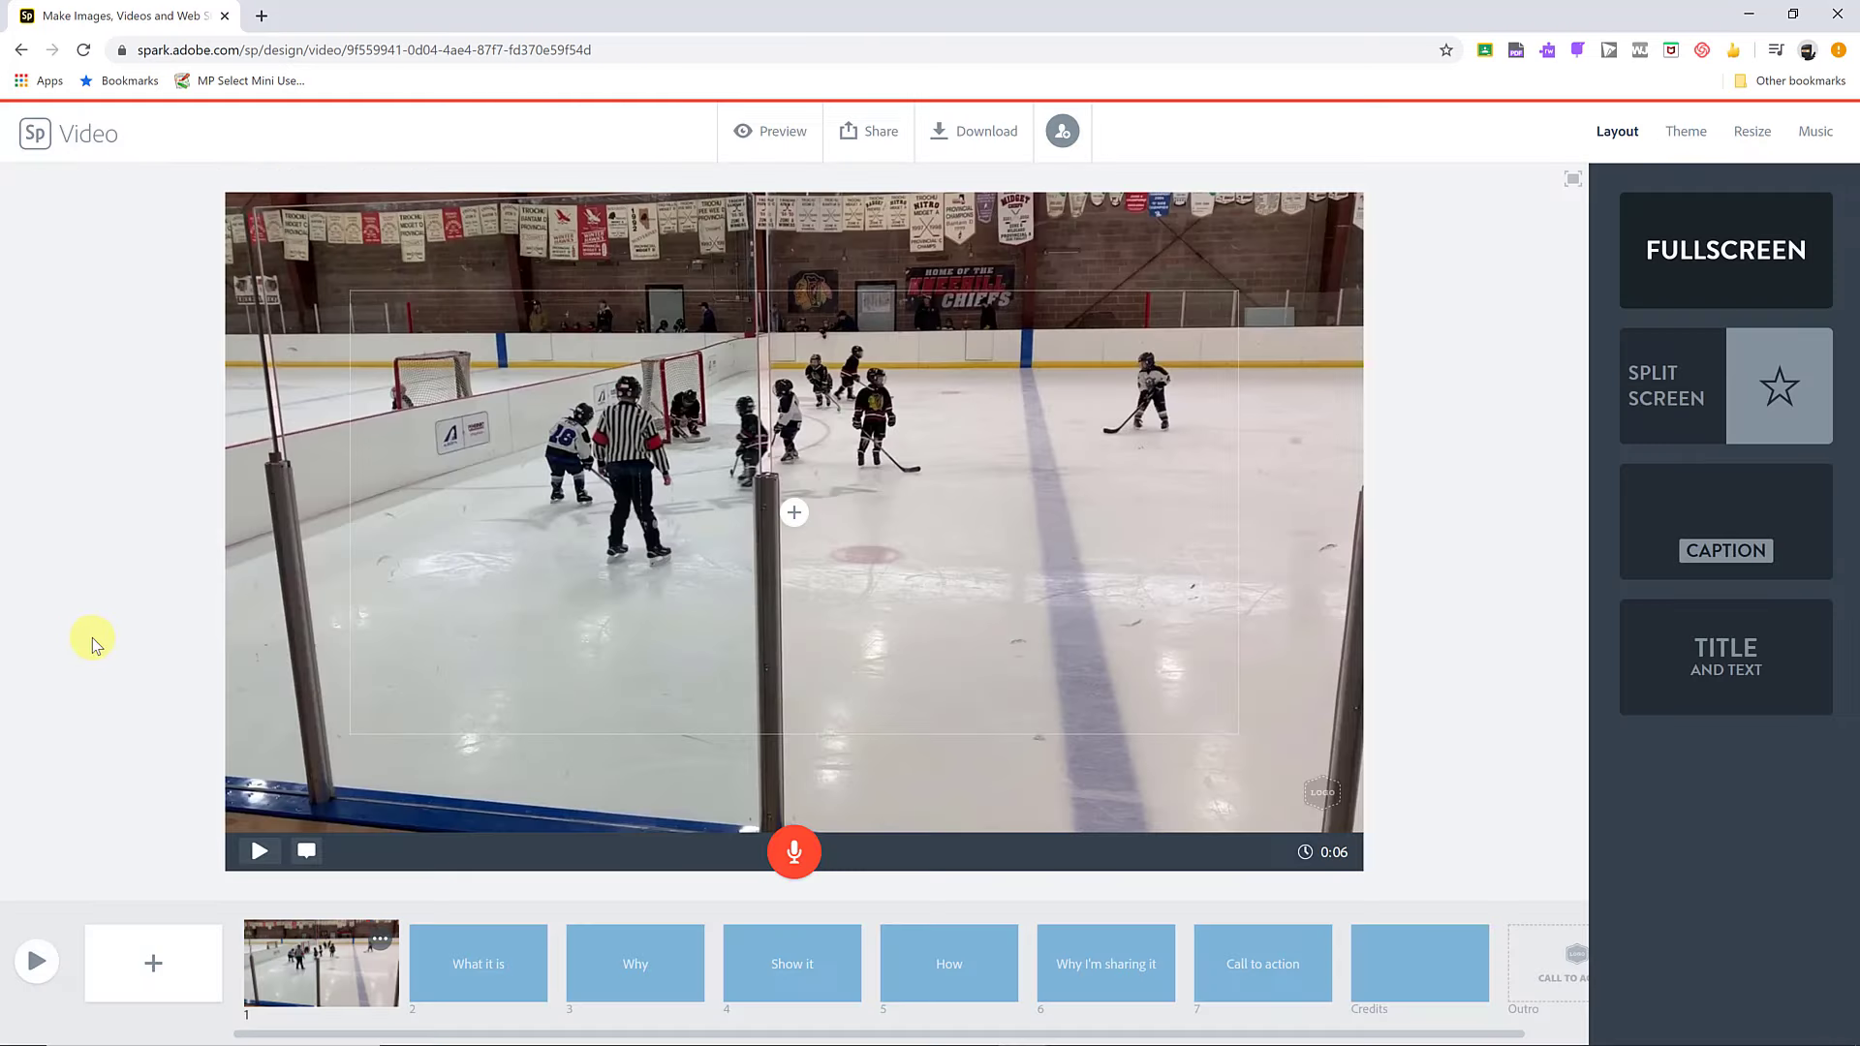
Step: Play the trimmed clip on the first slide and look through its replacement, zoom and clip volume options
left_click(260, 853)
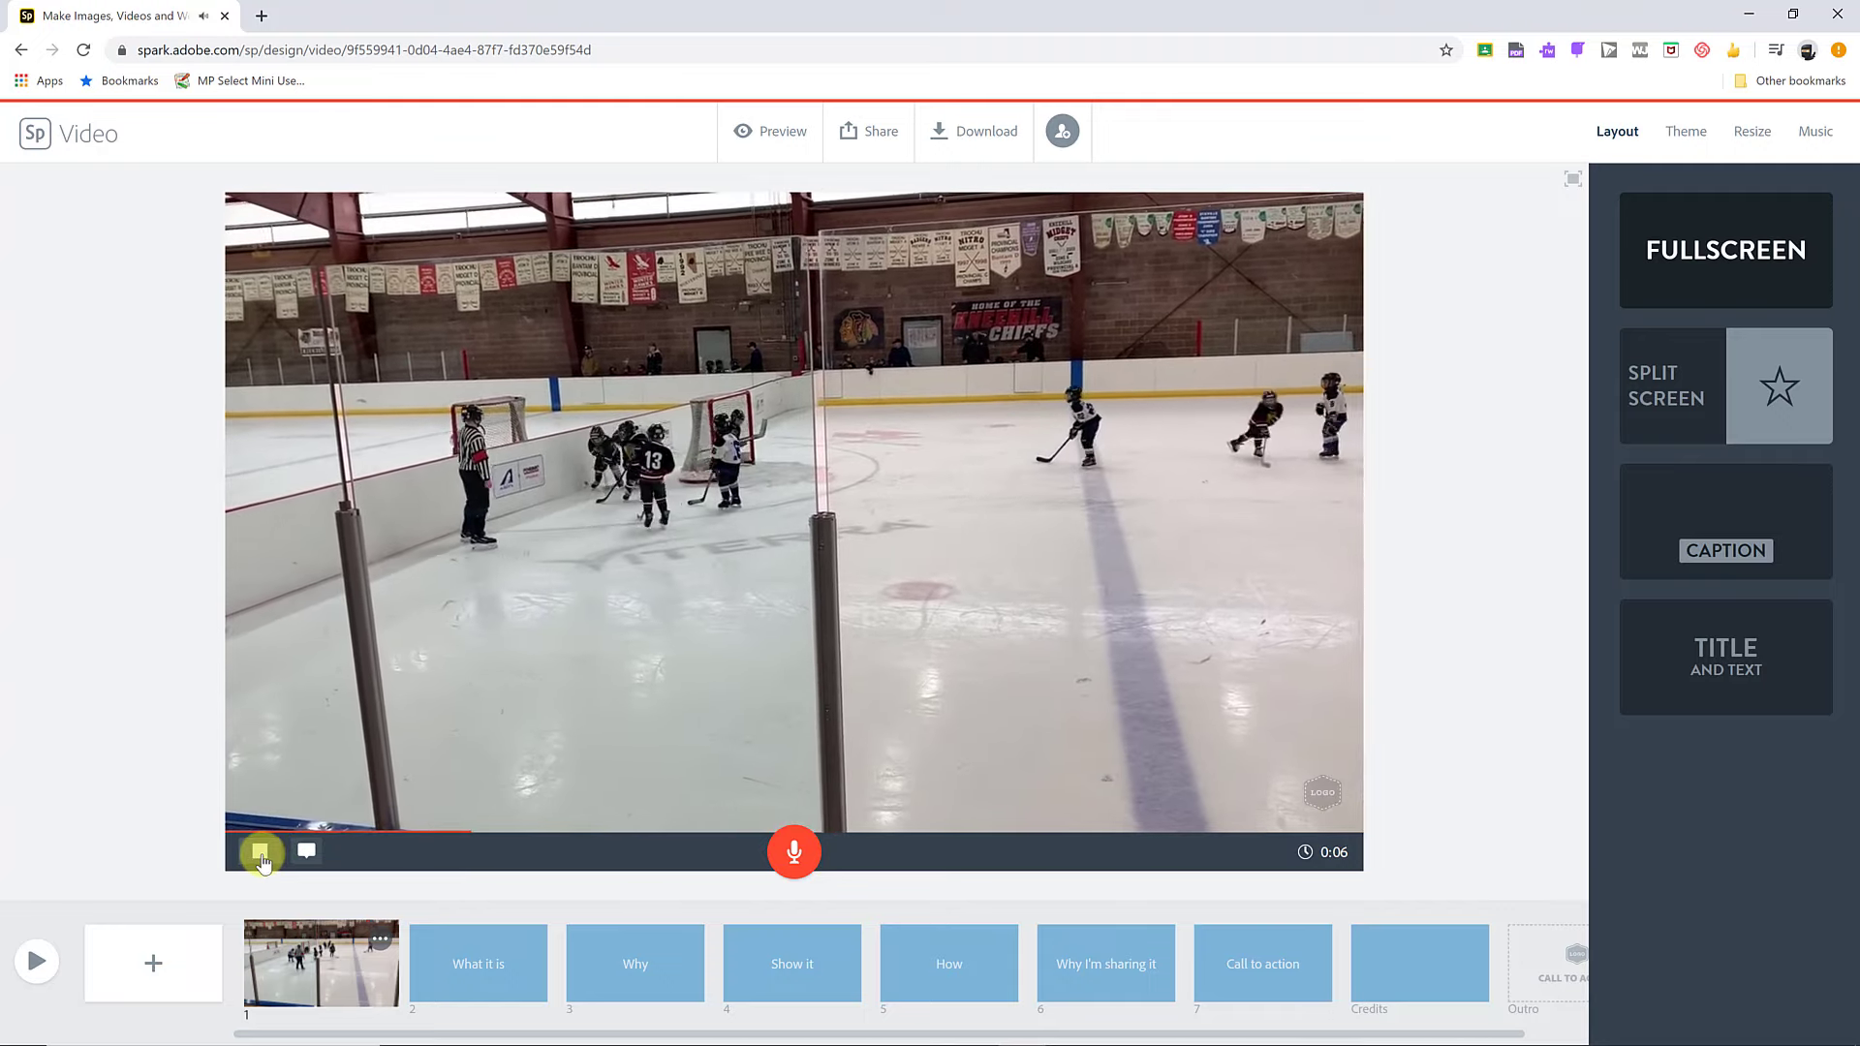
left_click(260, 853)
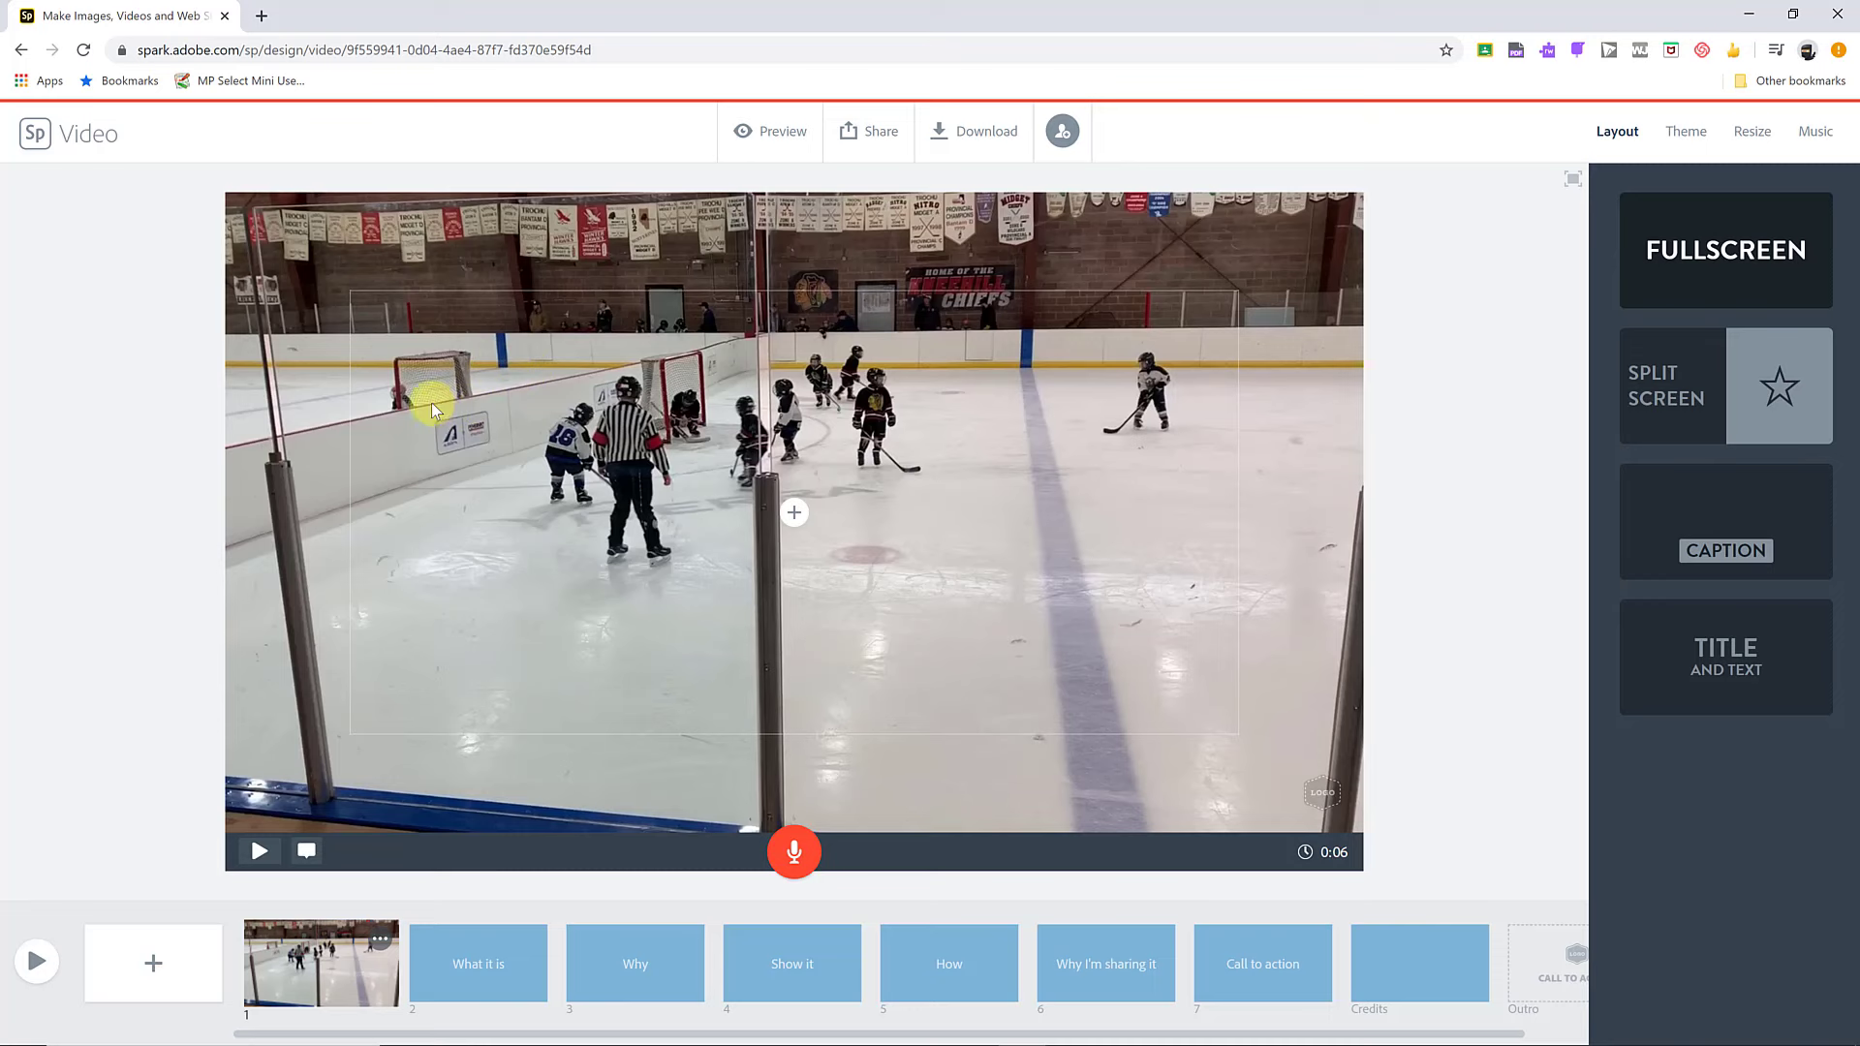
left_click(305, 308)
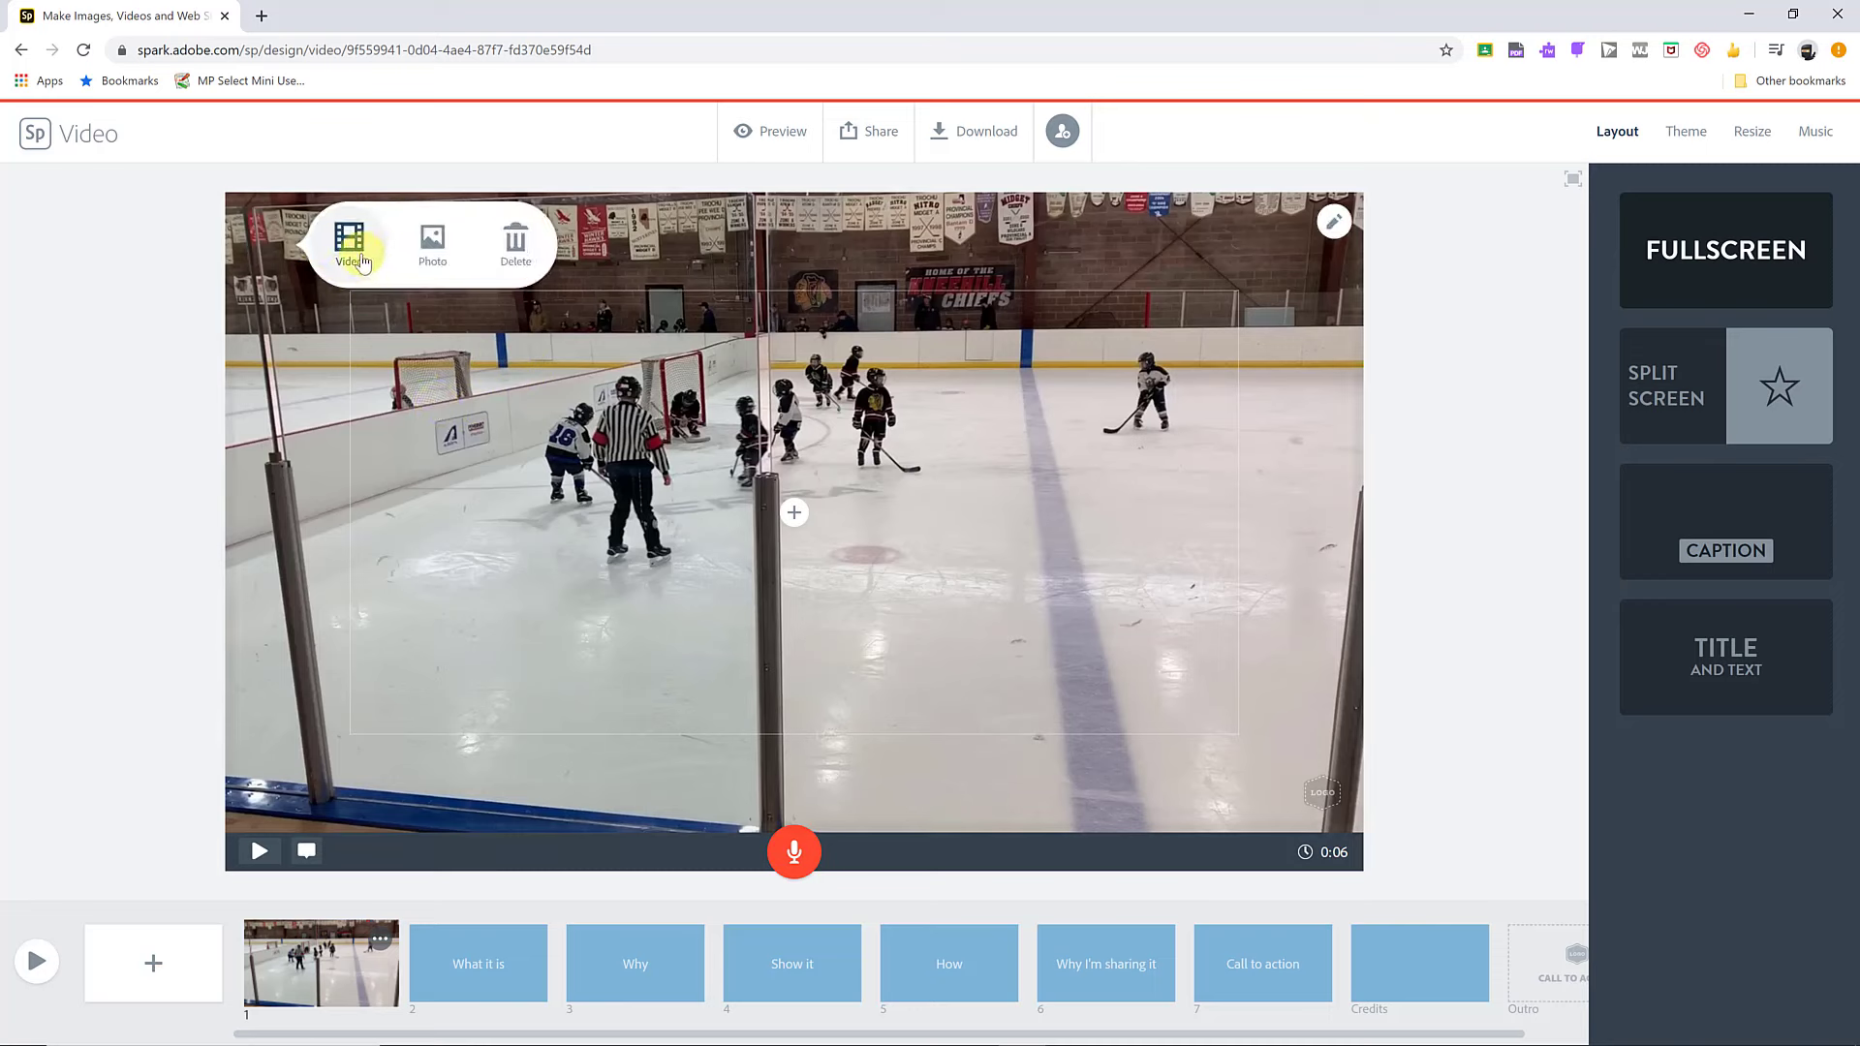
left_click(433, 256)
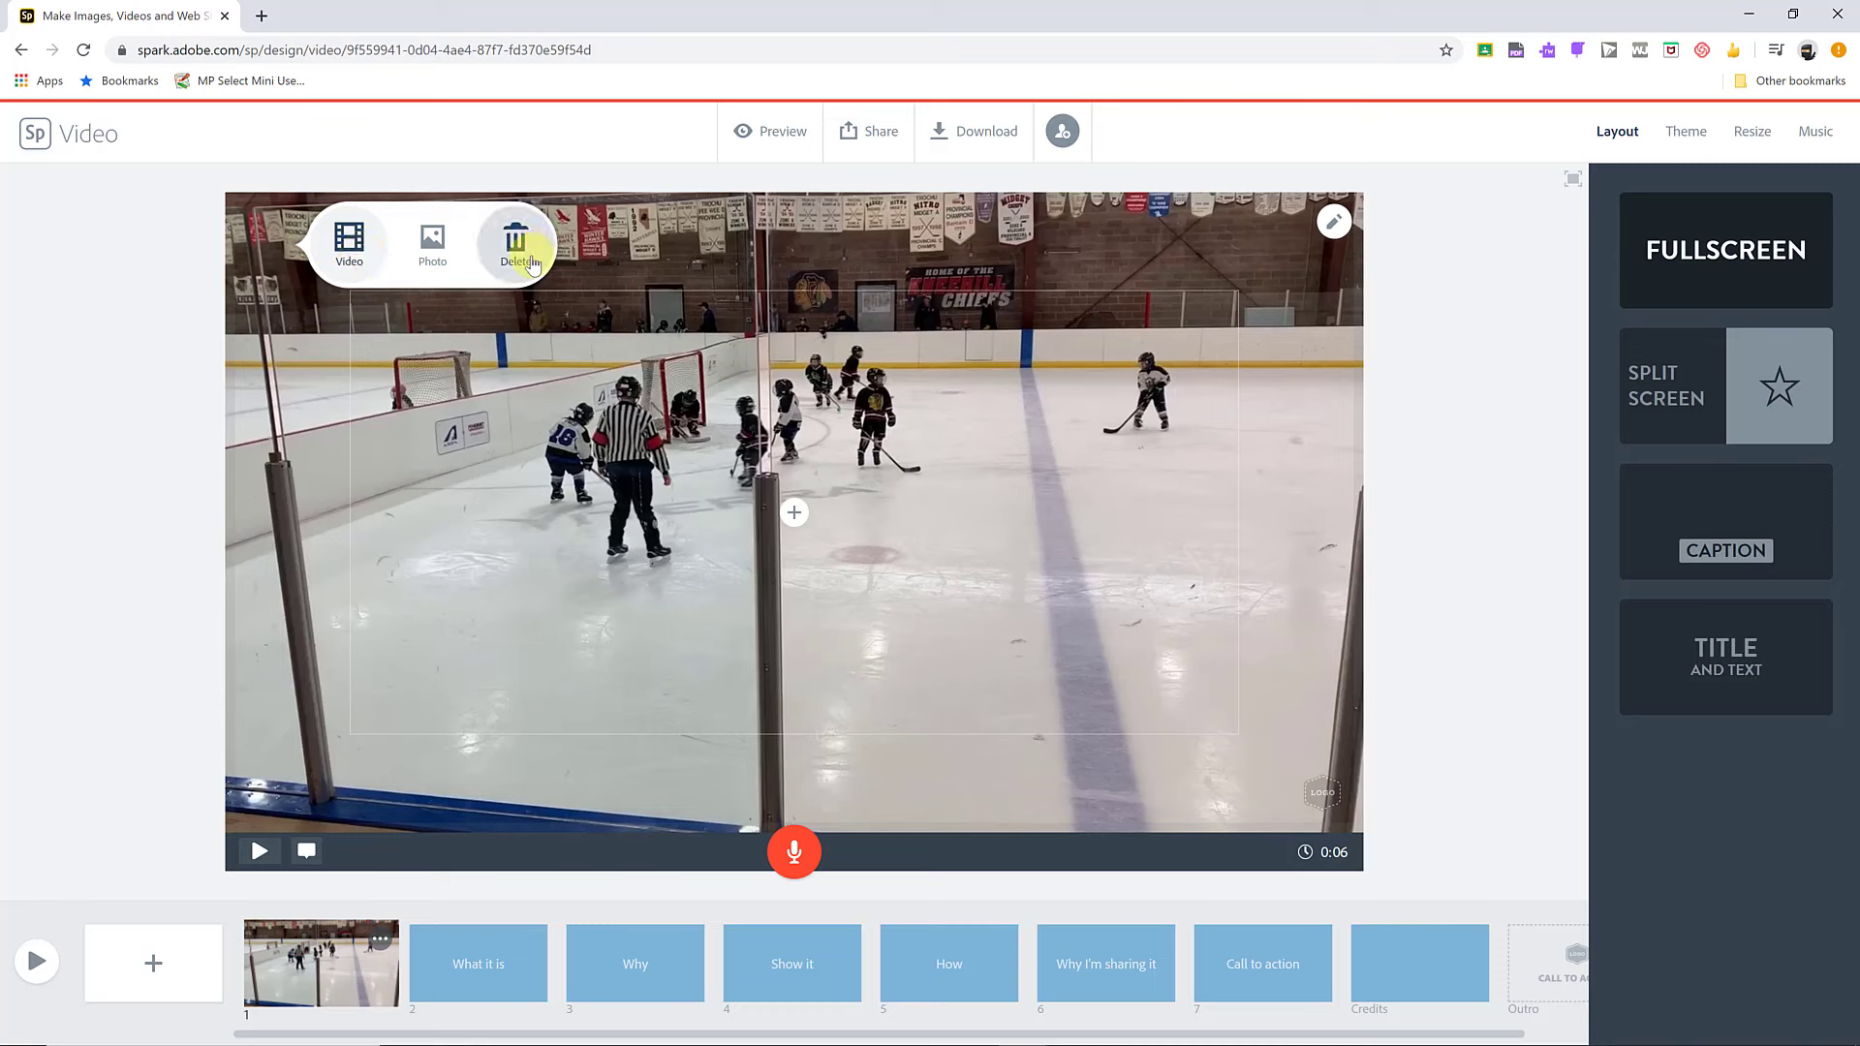
left_click(1334, 229)
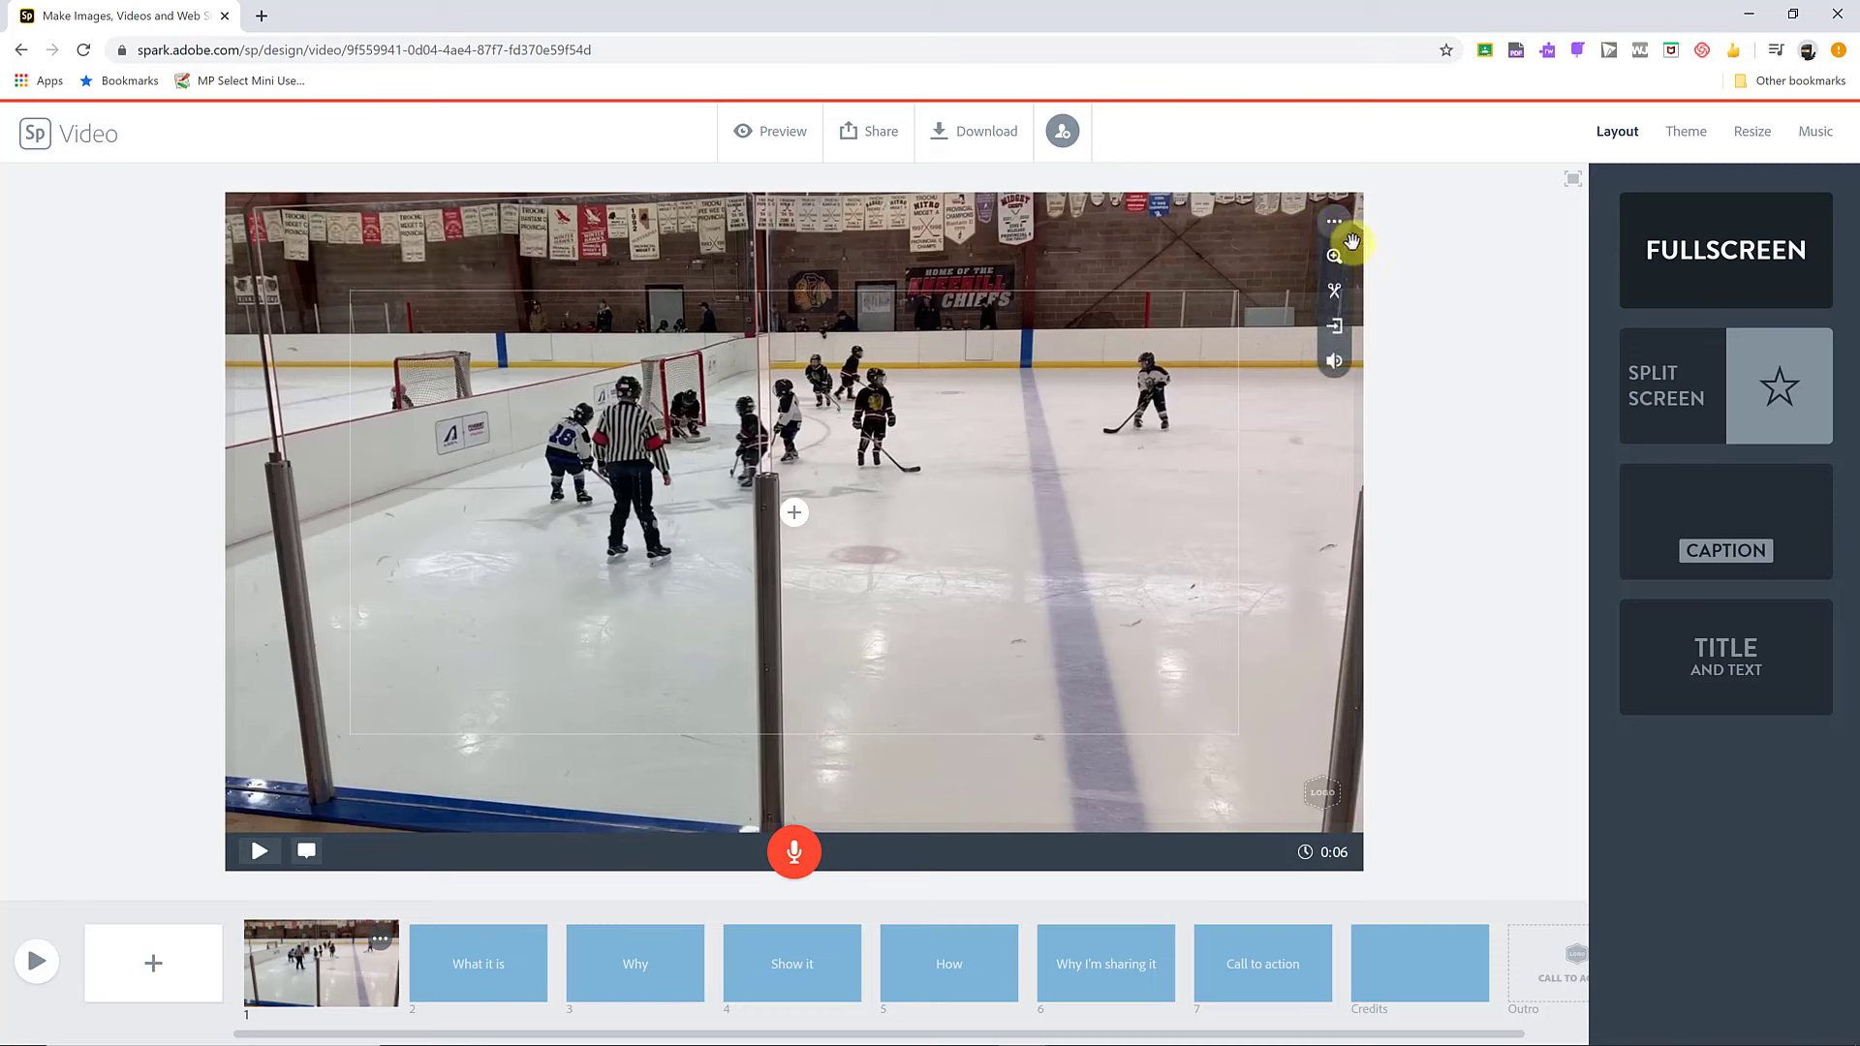
left_click(1337, 263)
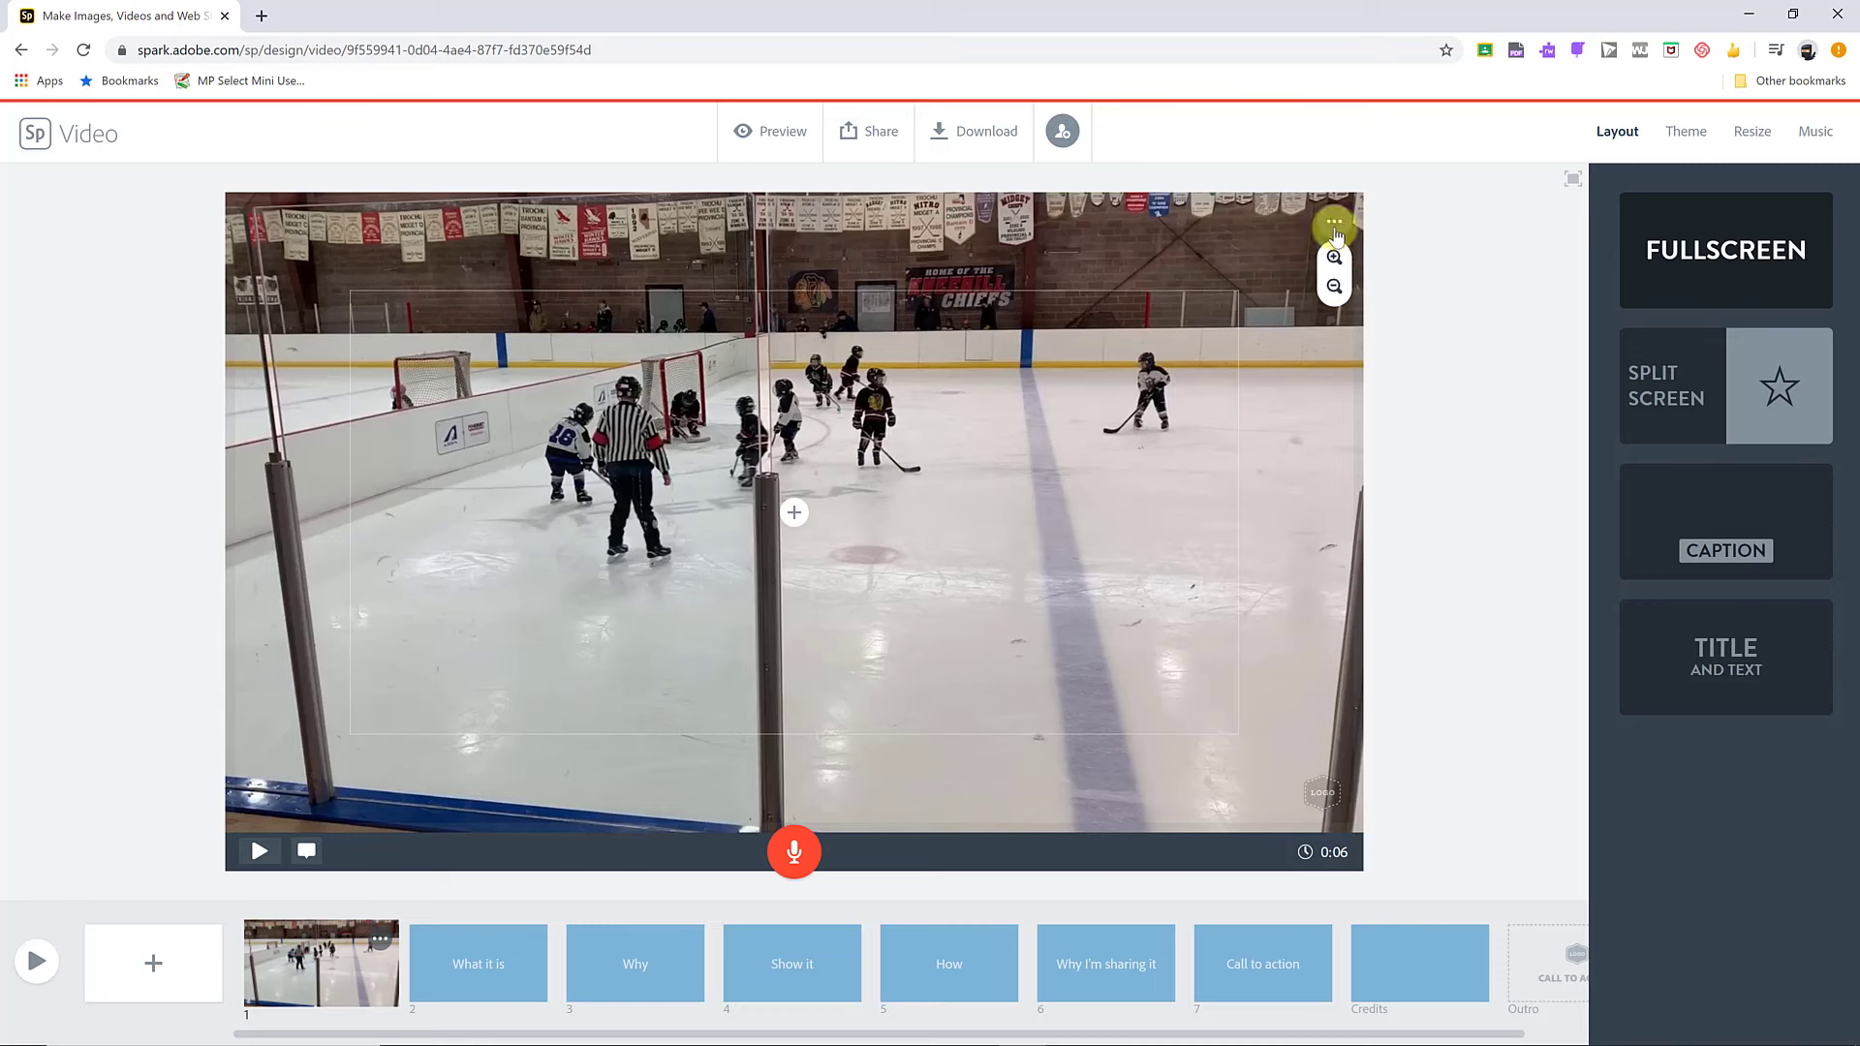
left_click(1336, 225)
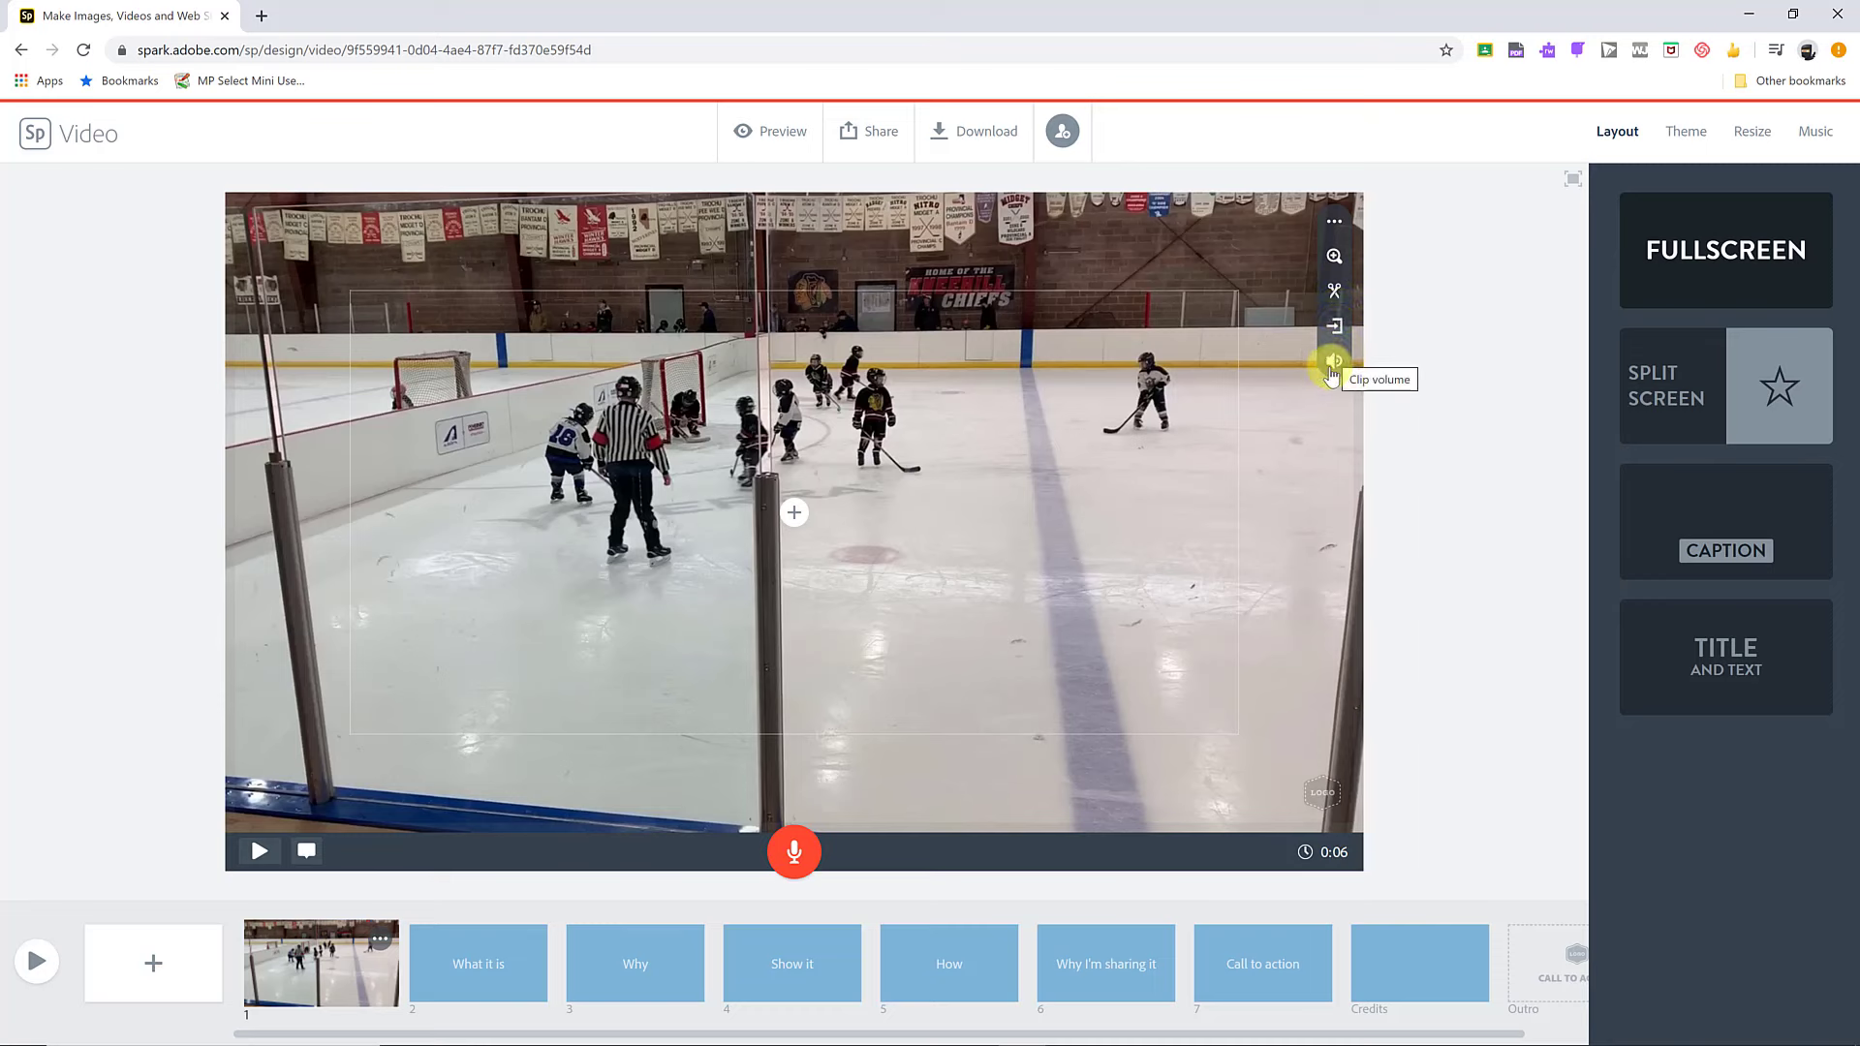
left_click(1308, 494)
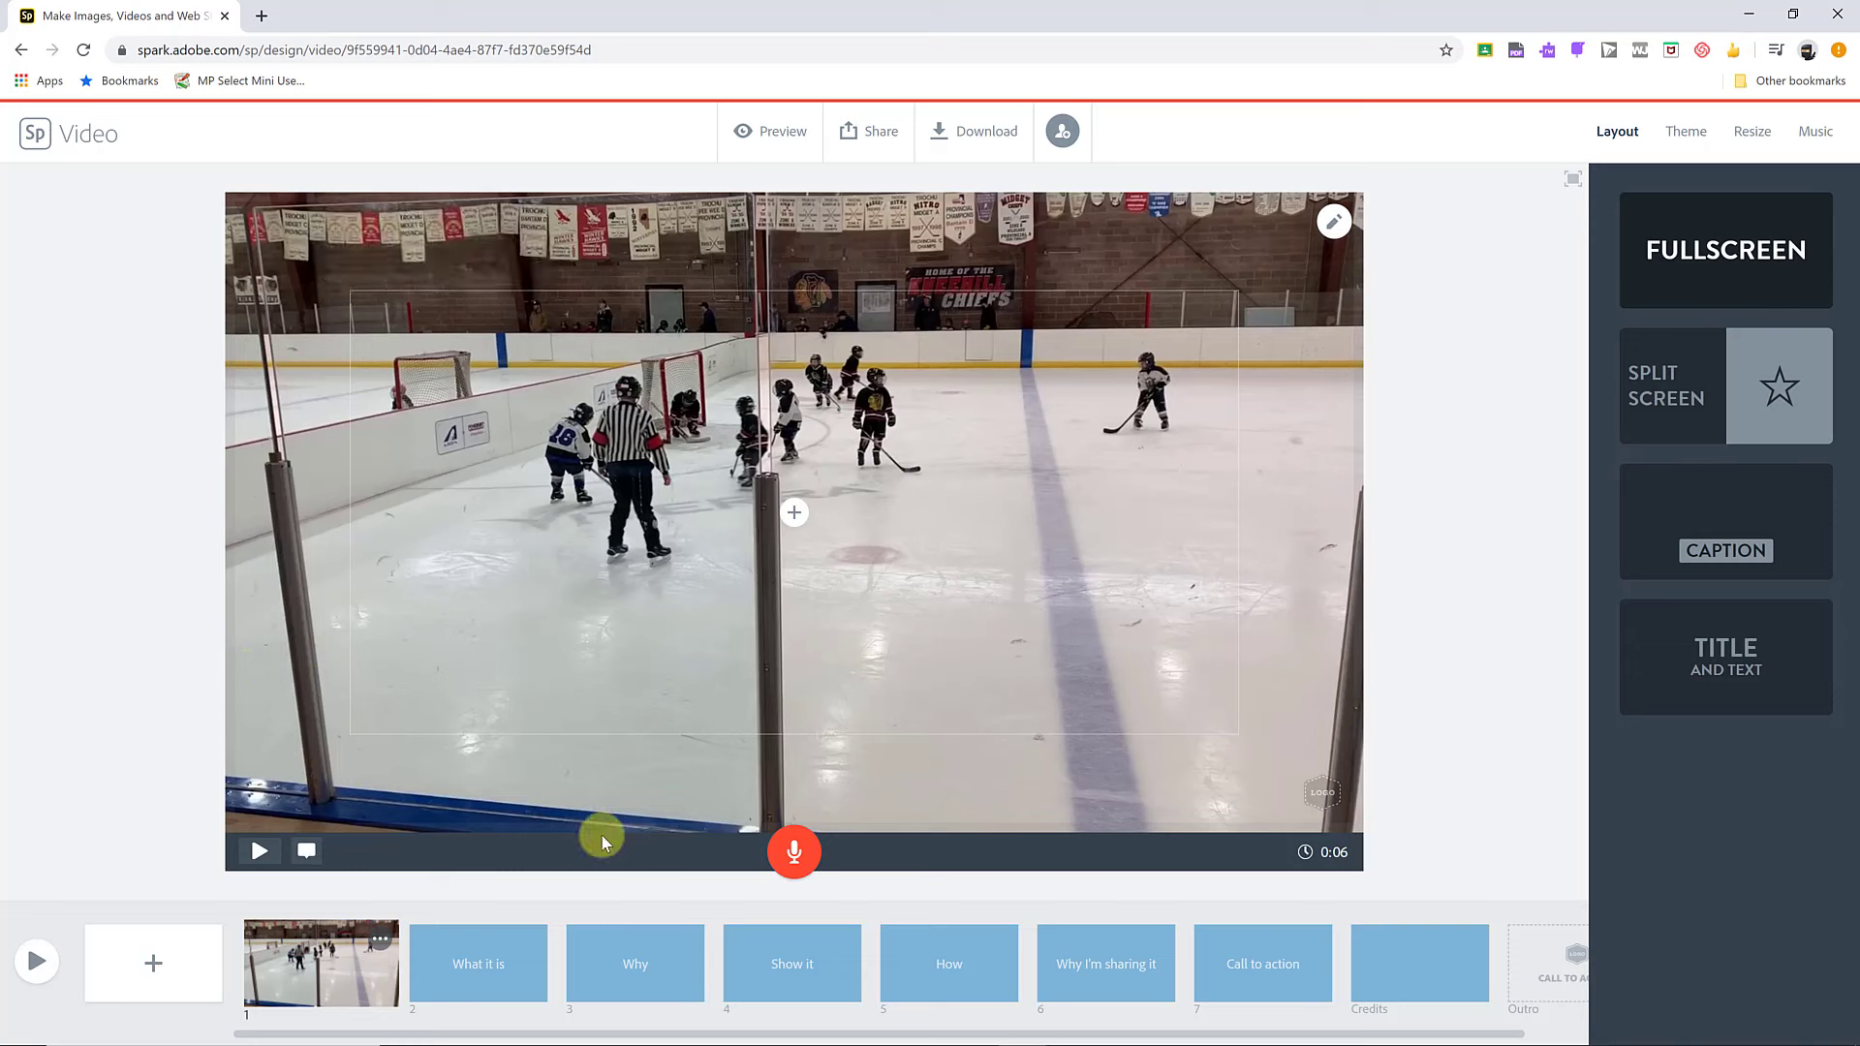
Step: Start voice narration for the first slide and allow the site to use the microphone
left_click(800, 860)
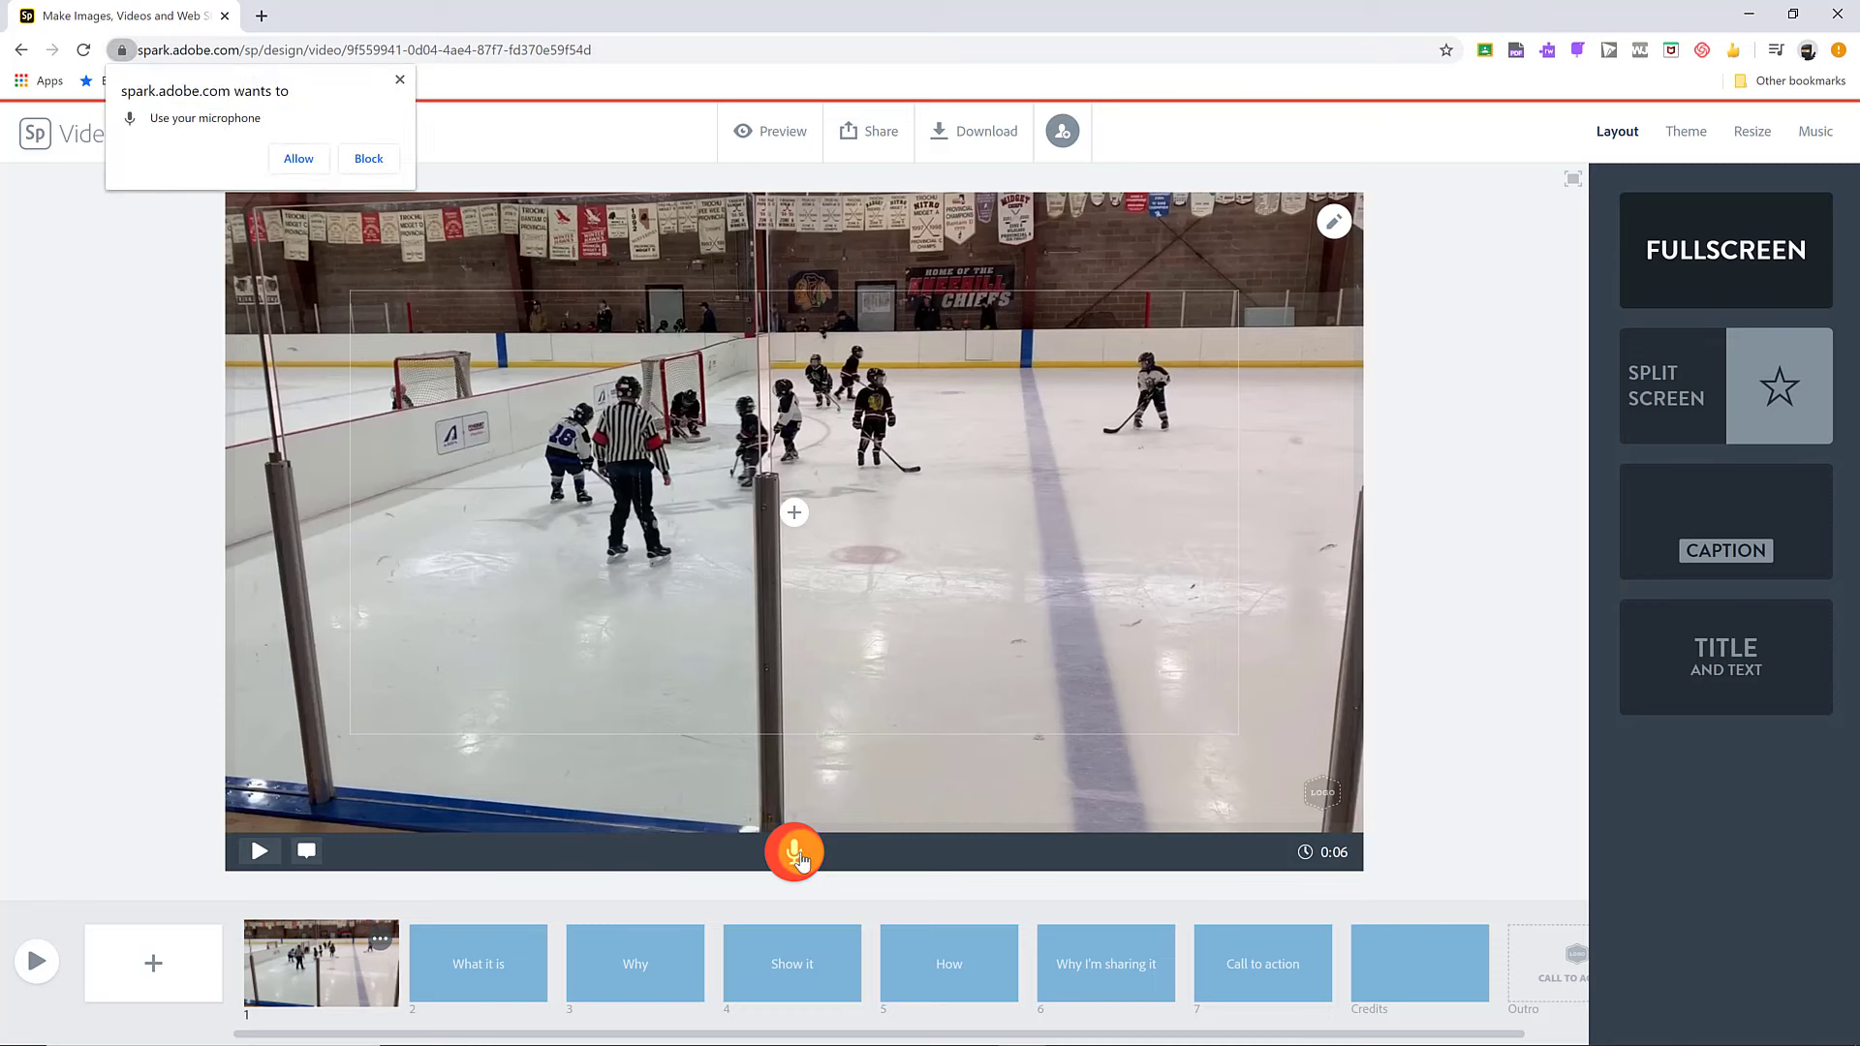
left_click(799, 860)
left_click(298, 161)
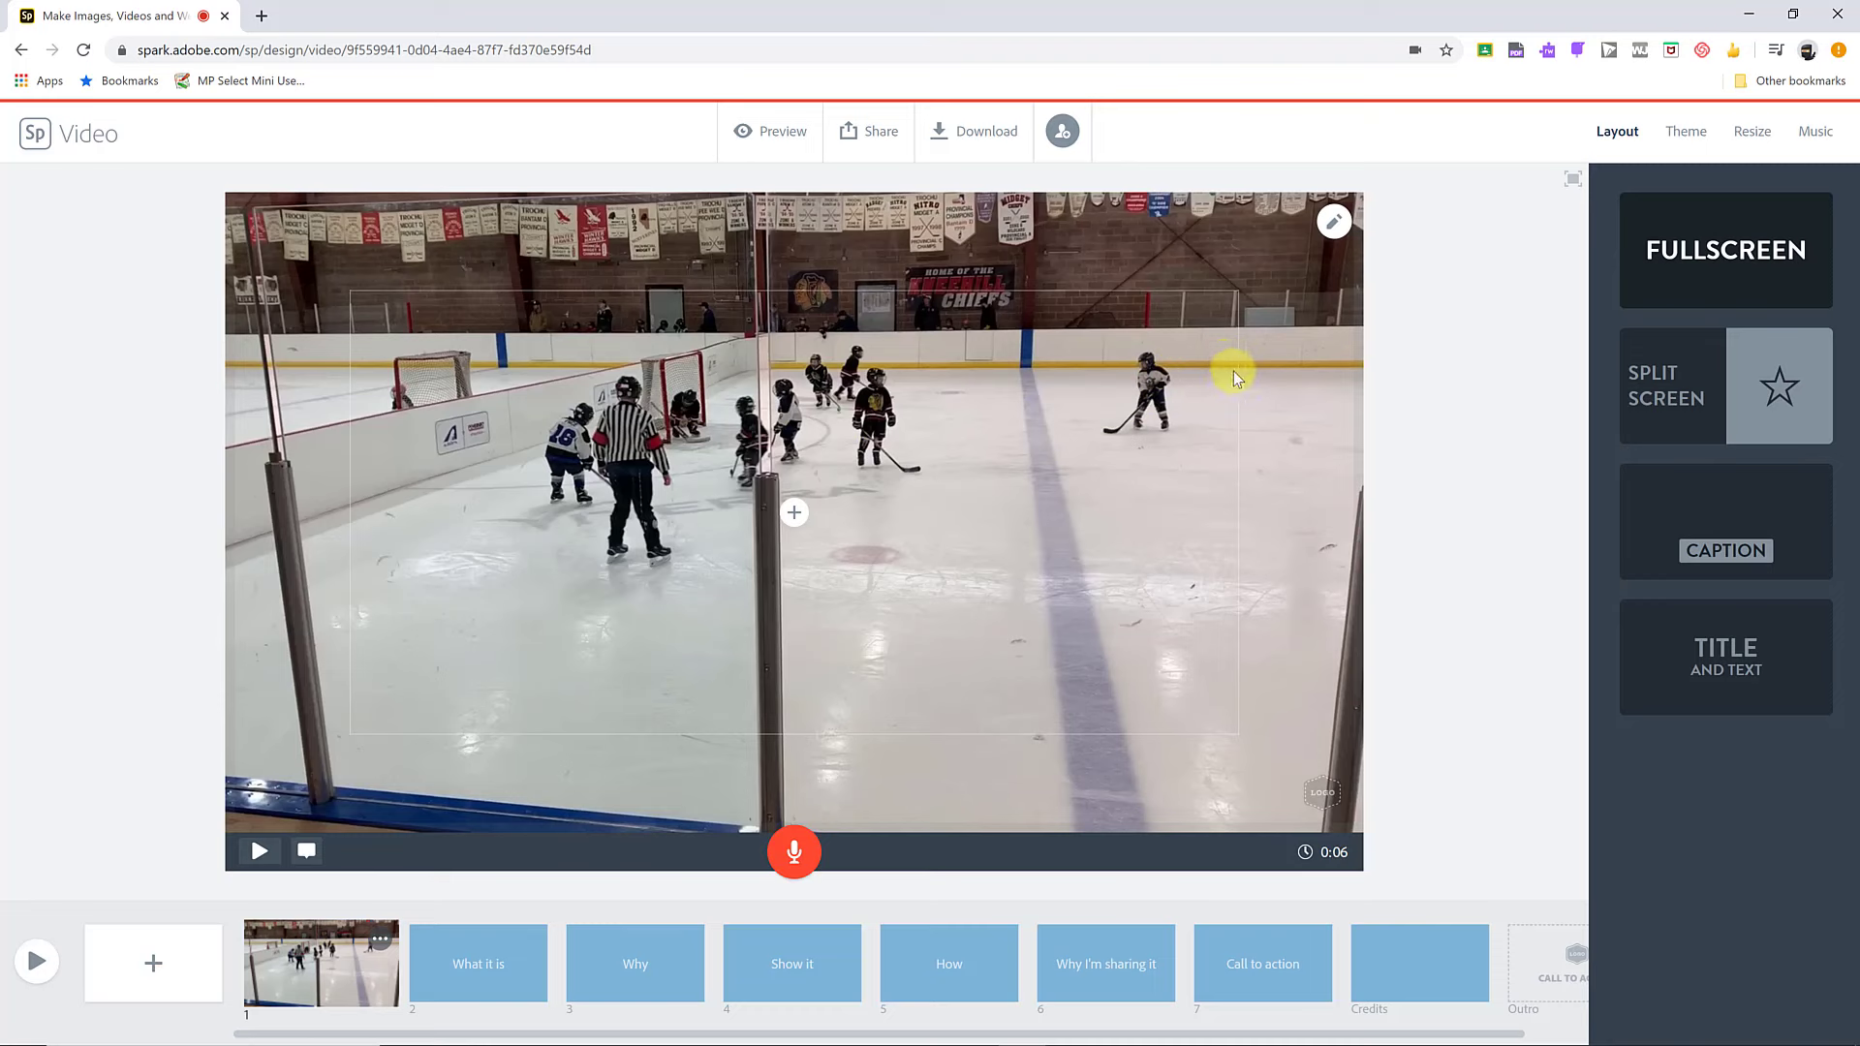
Step: Raise the background music volume slightly, choose the "Old Country Accordion" track, and play the first slide with it
left_click(1820, 136)
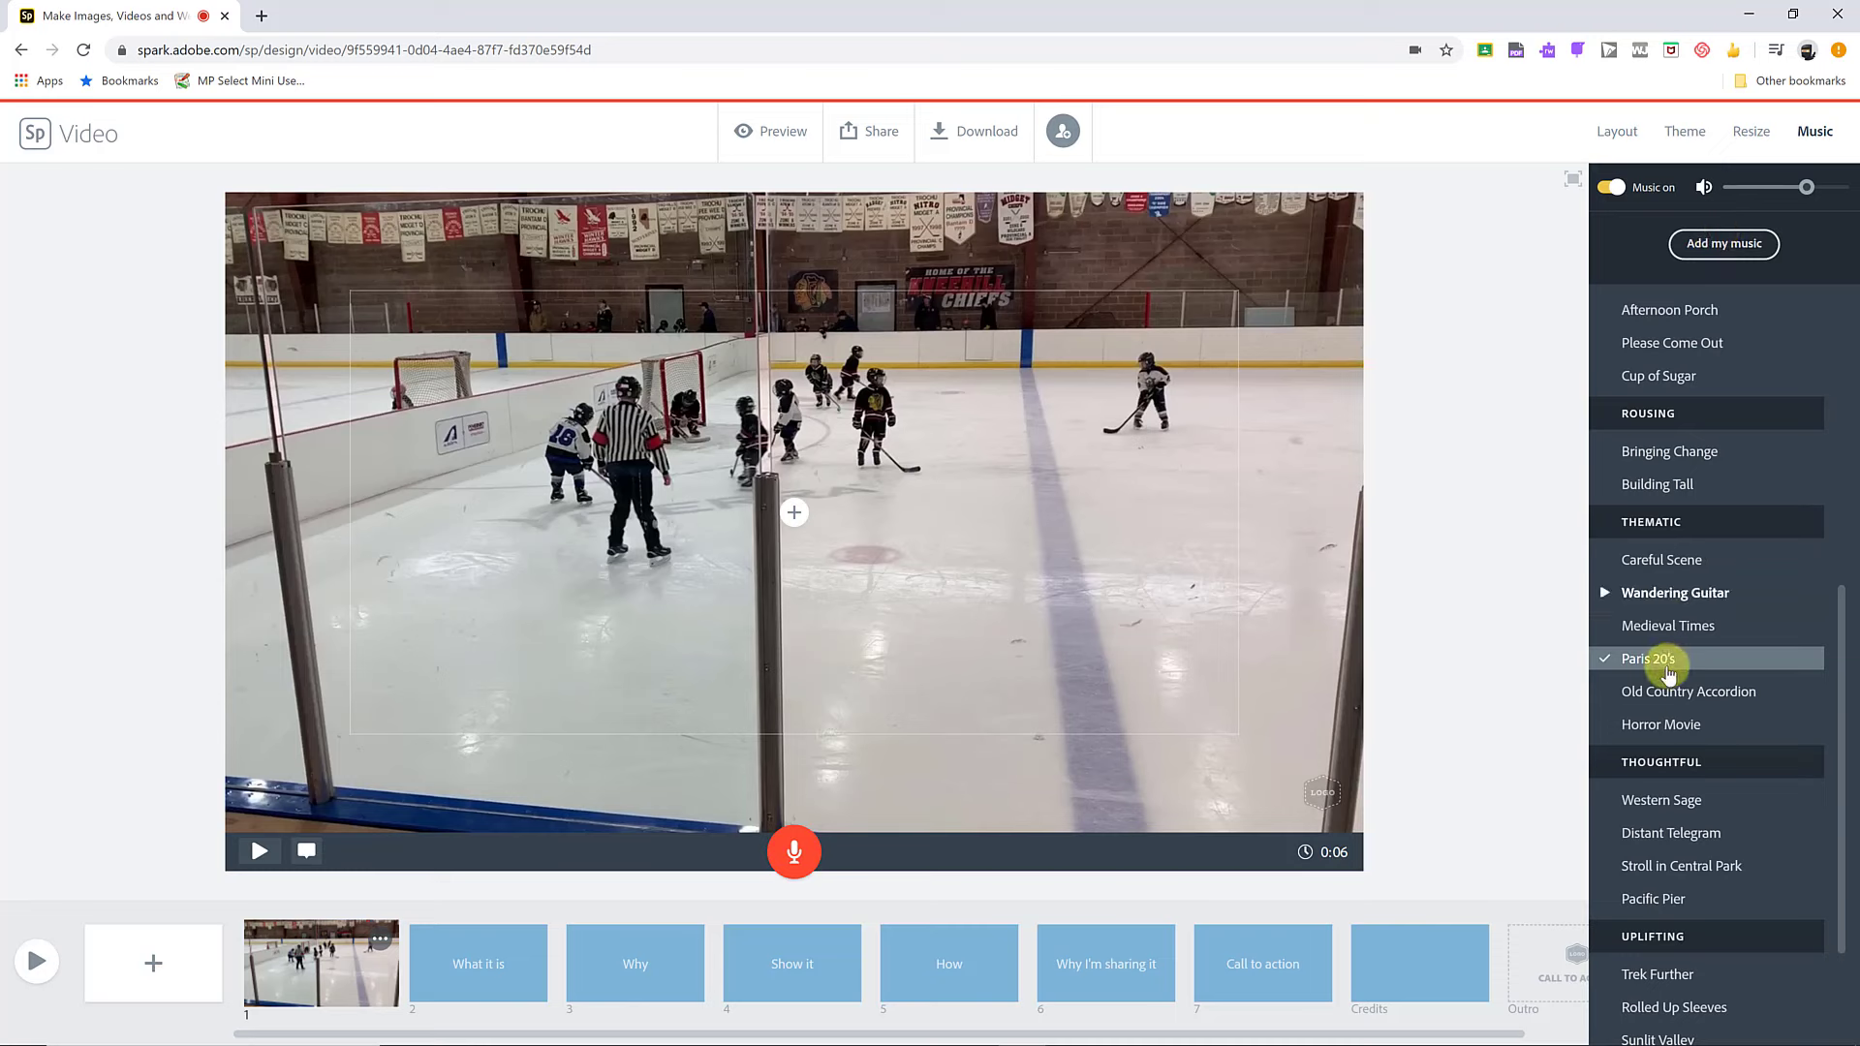
mouse_move(1676, 663)
mouse_move(1689, 562)
left_click_drag(1812, 191, 1819, 189)
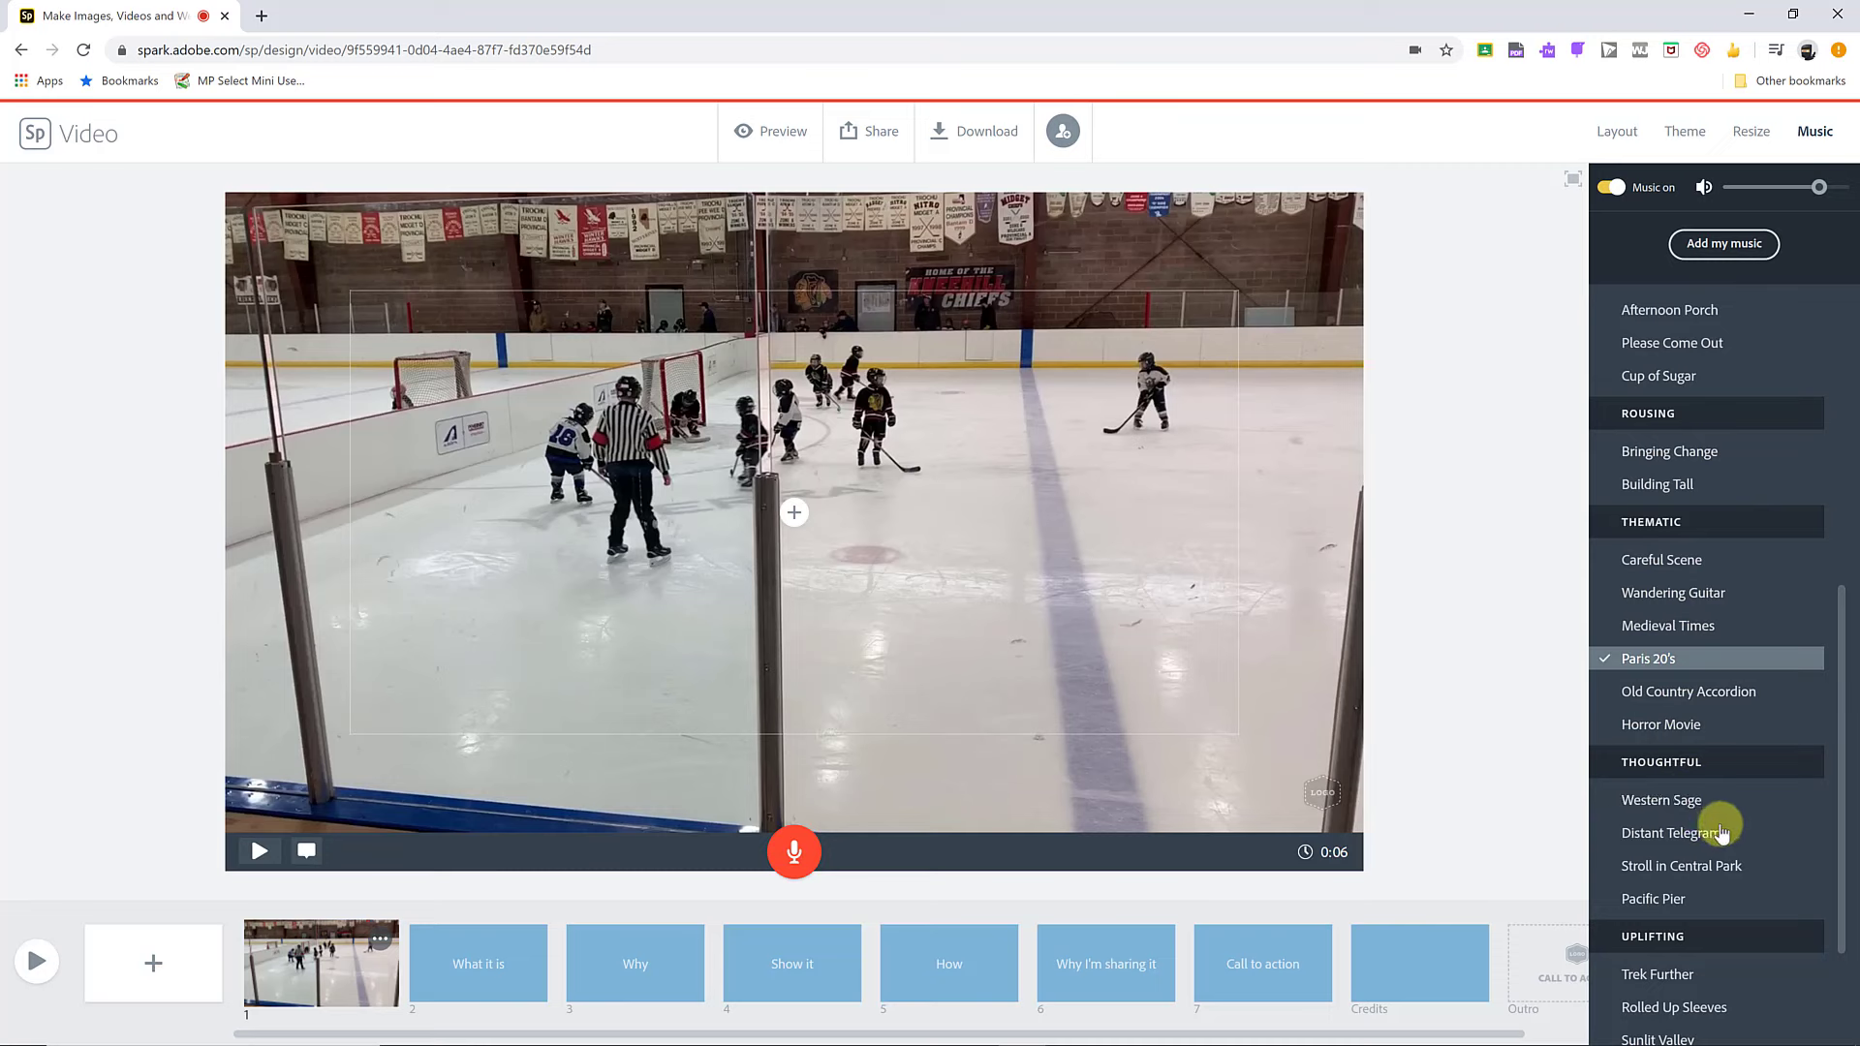
left_click(1667, 697)
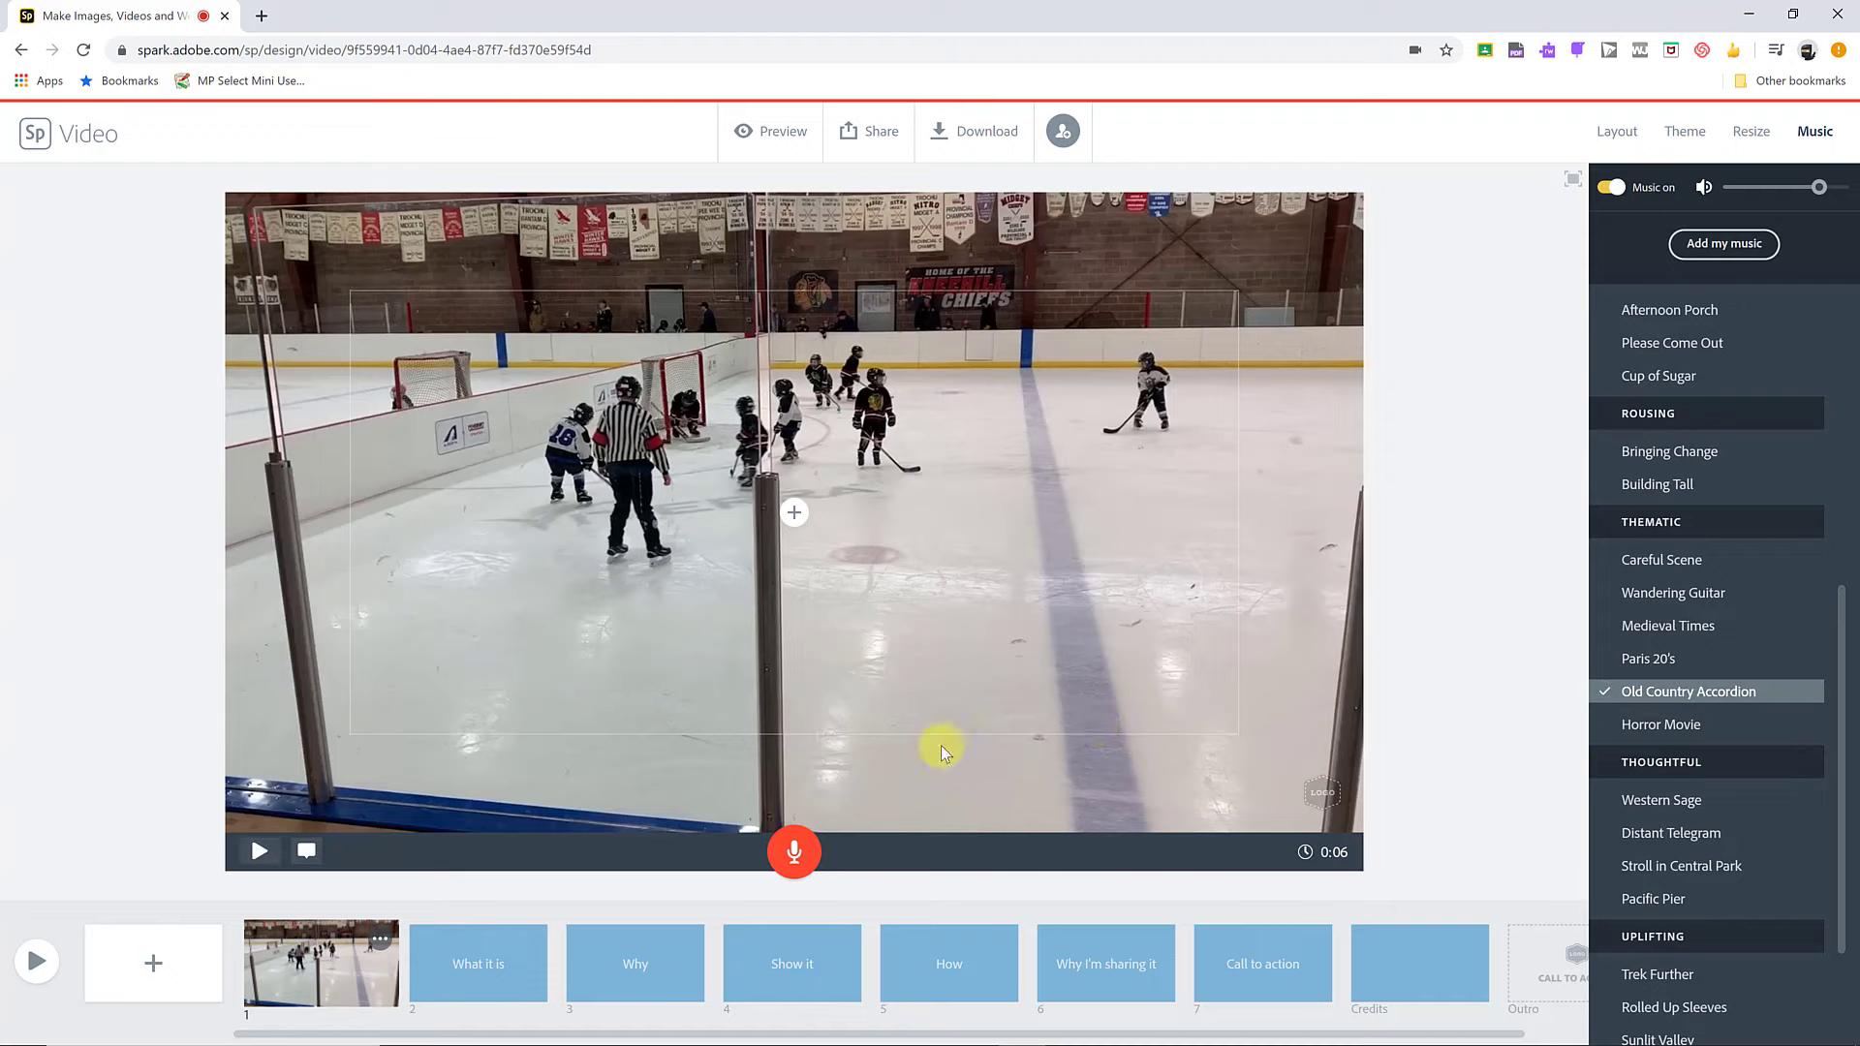
left_click(258, 850)
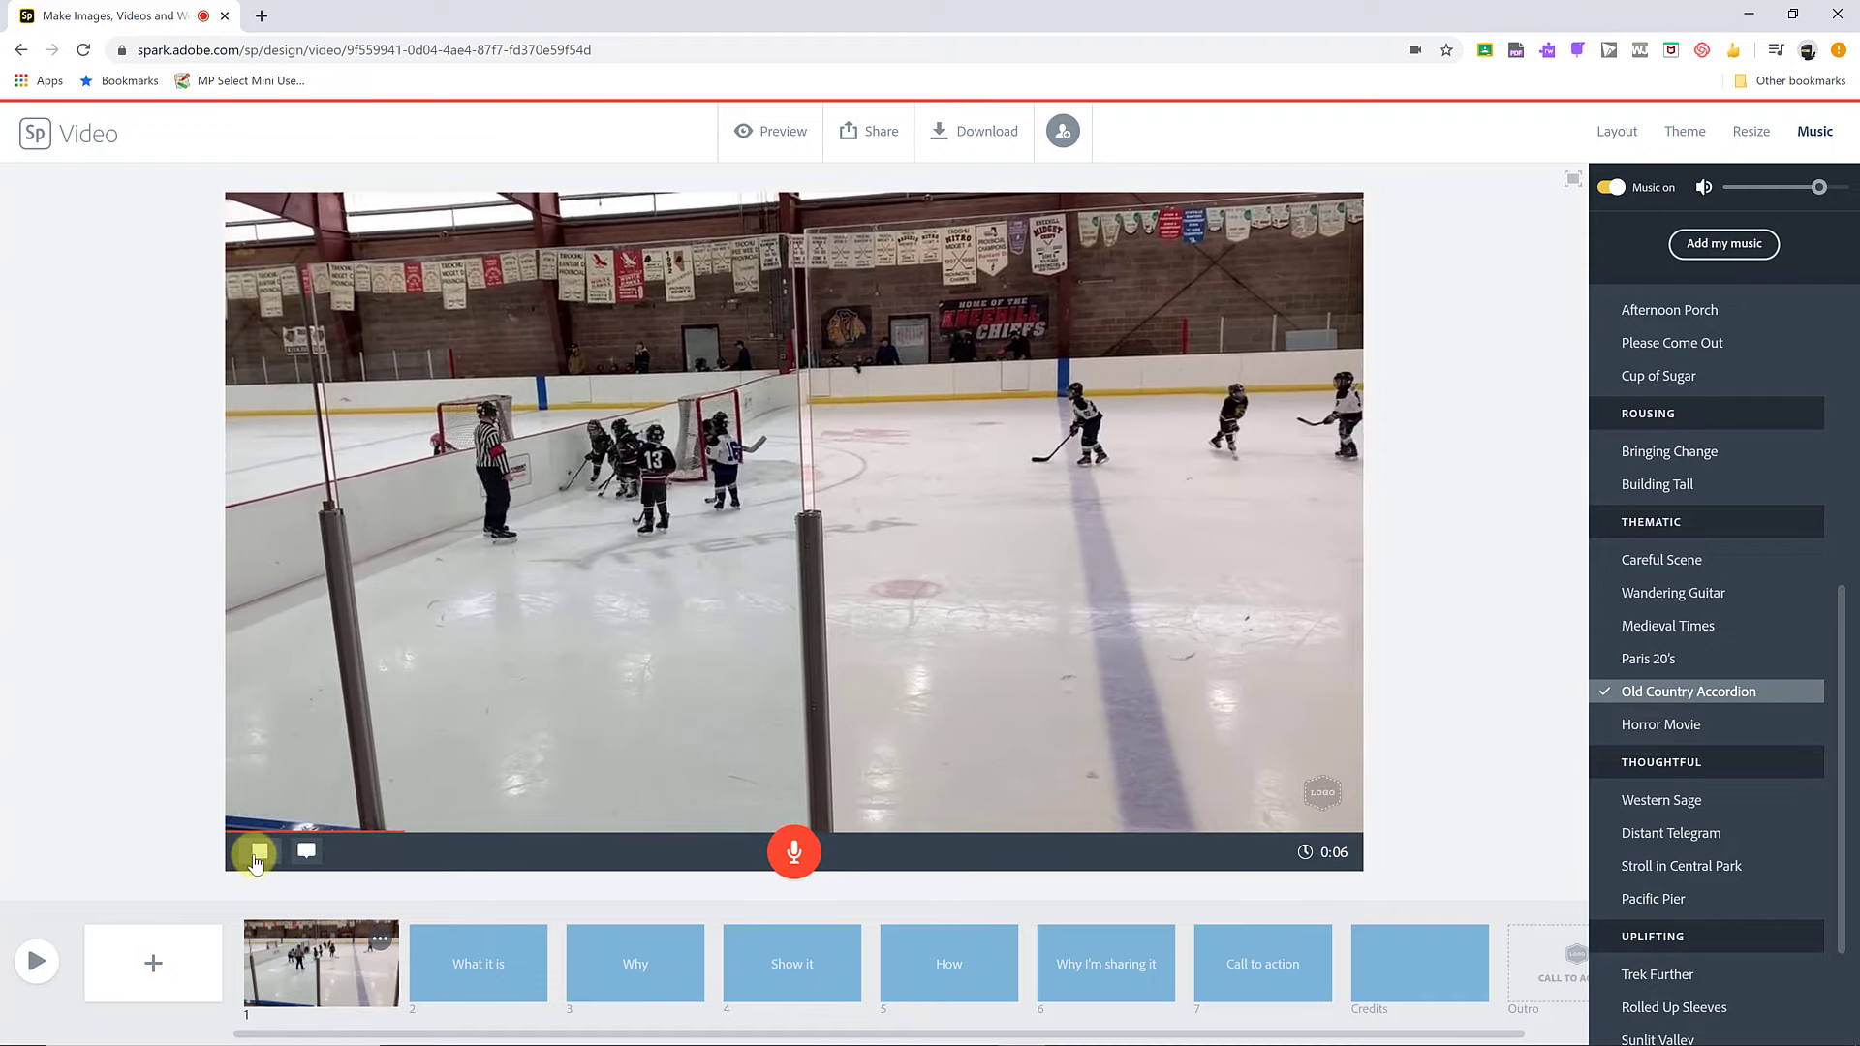
left_click(258, 850)
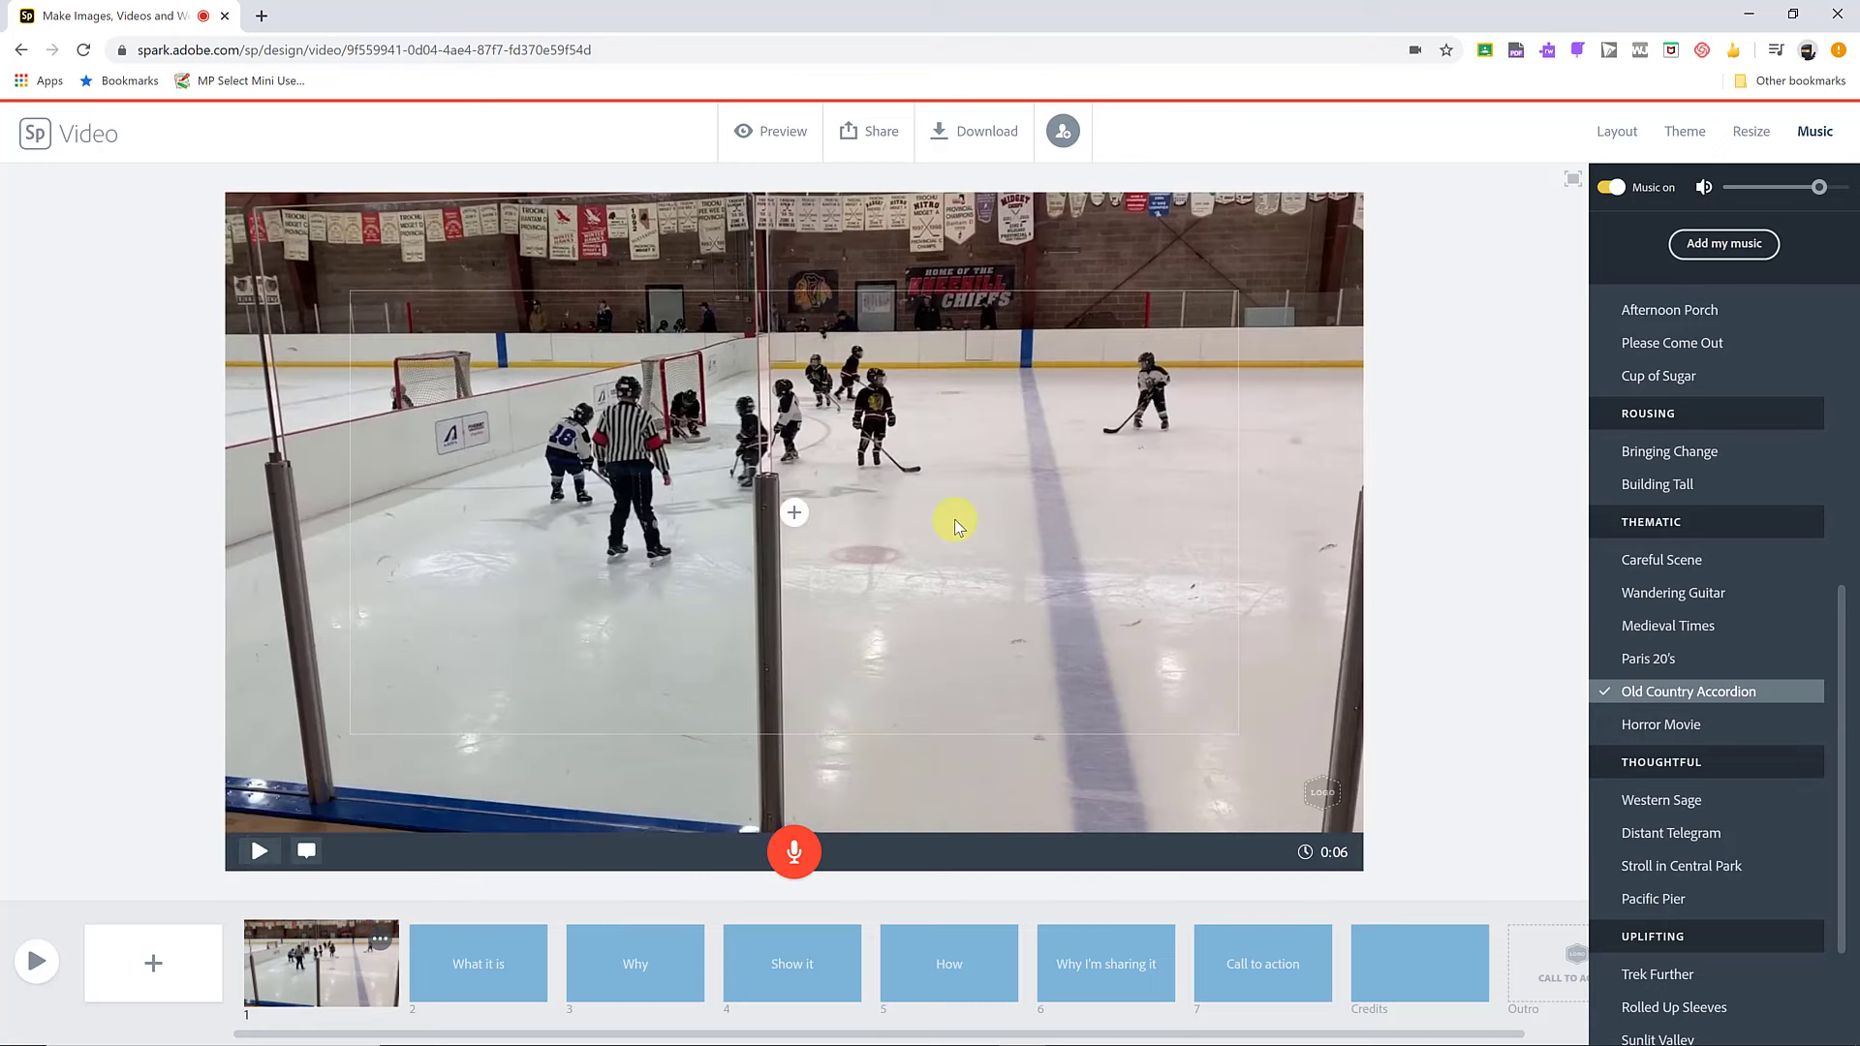
Step: Add the photo of the two hockey players to the "What it is" slide
left_click(469, 979)
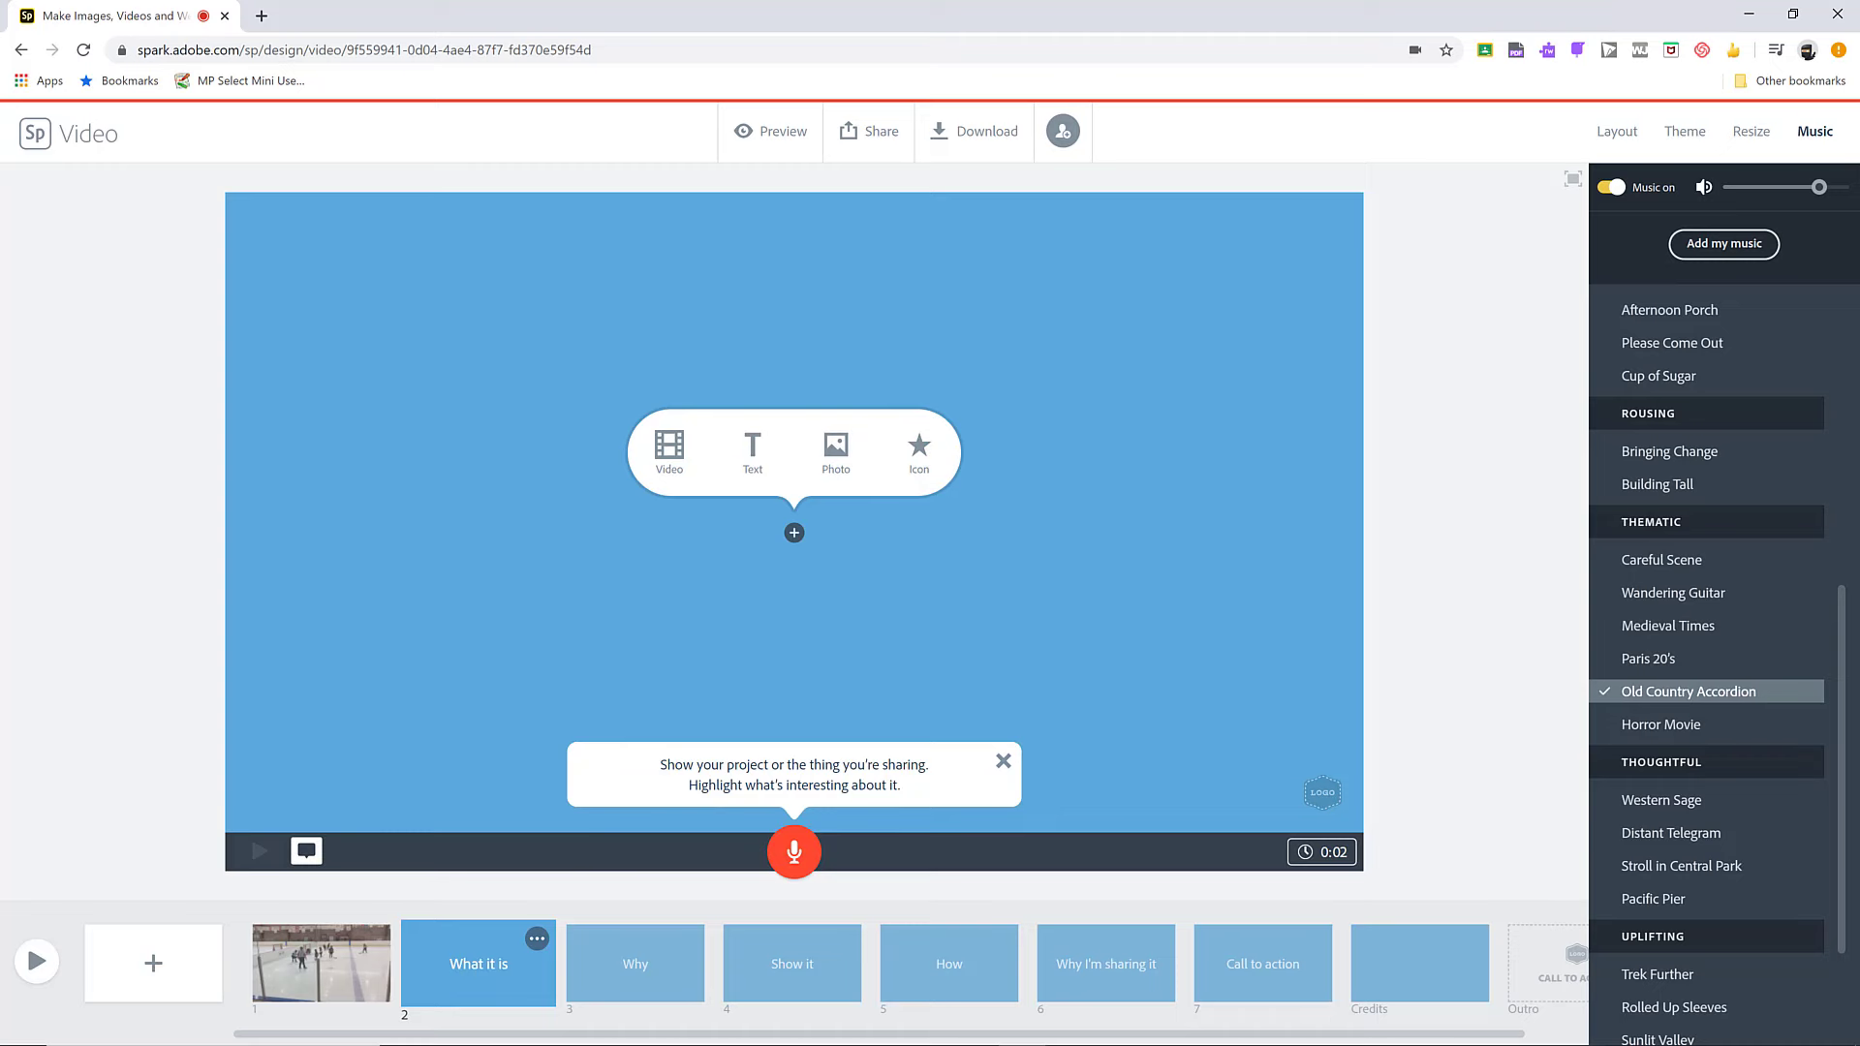
left_click_drag(1599, 507, 936, 485)
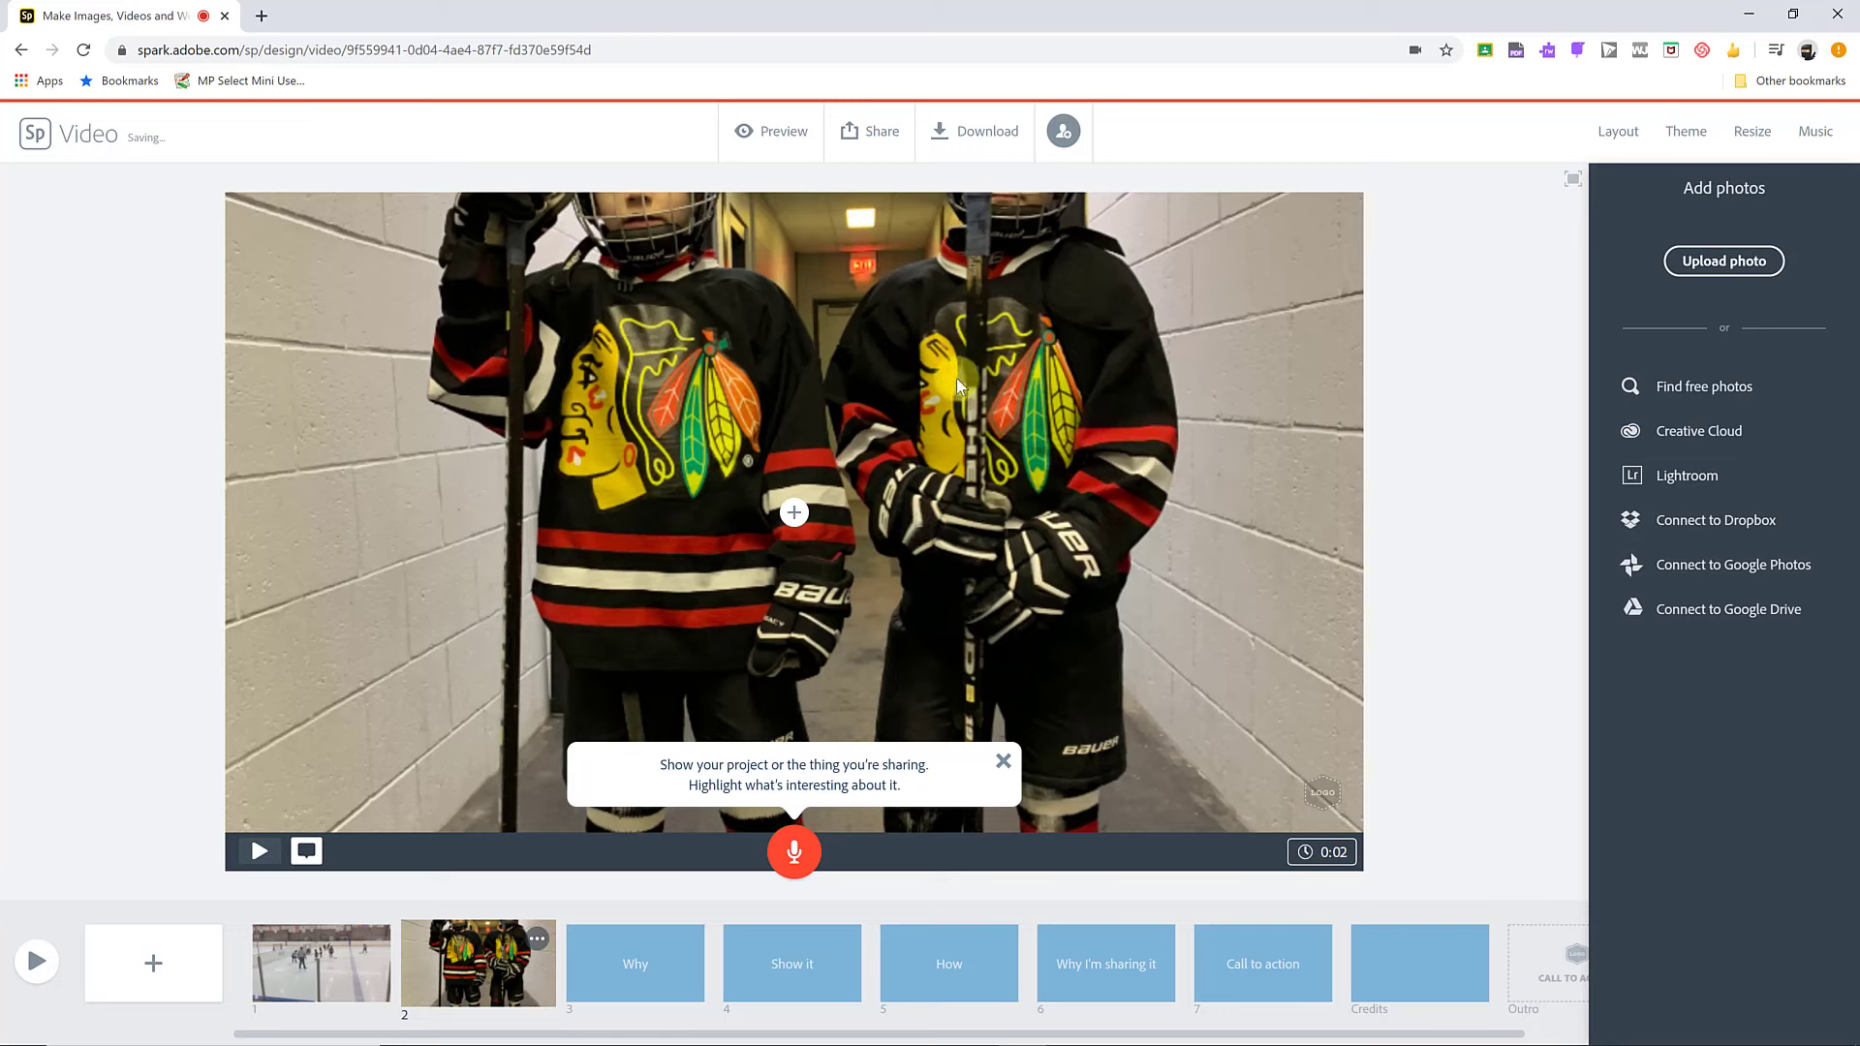
left_click(953, 360)
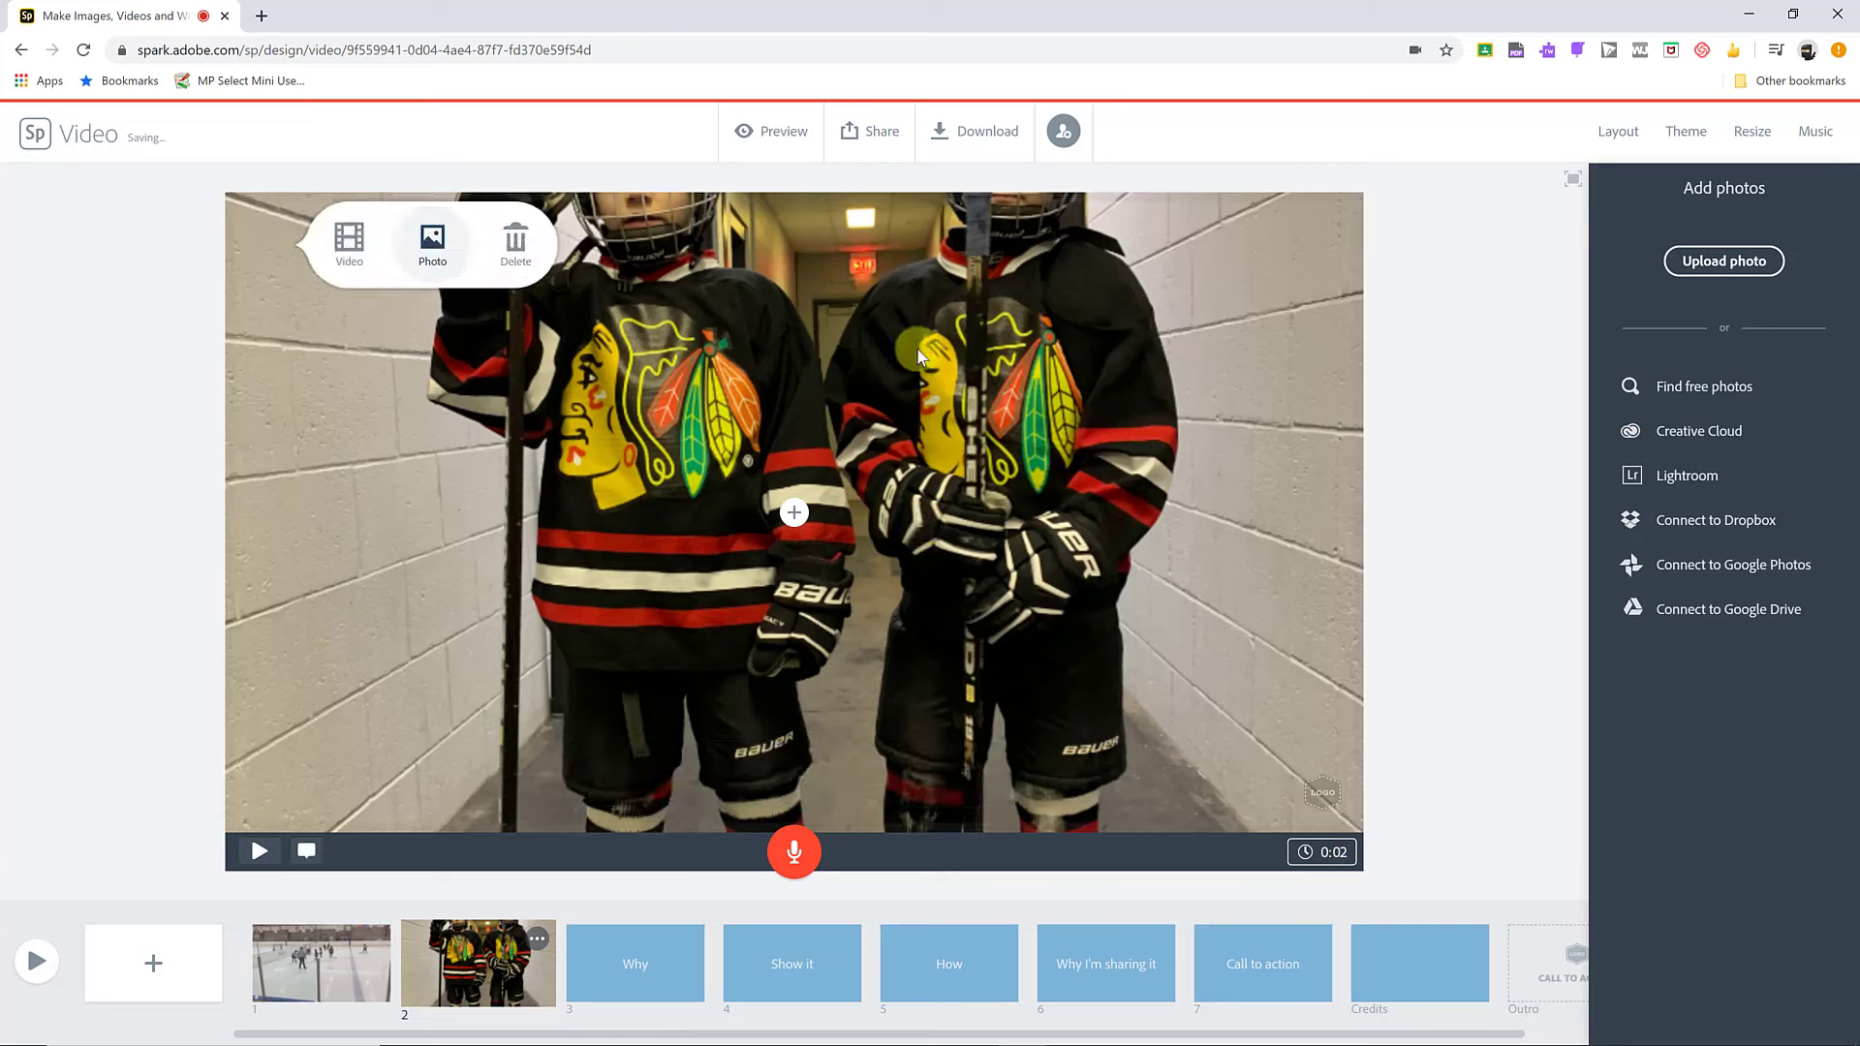
left_click(942, 381)
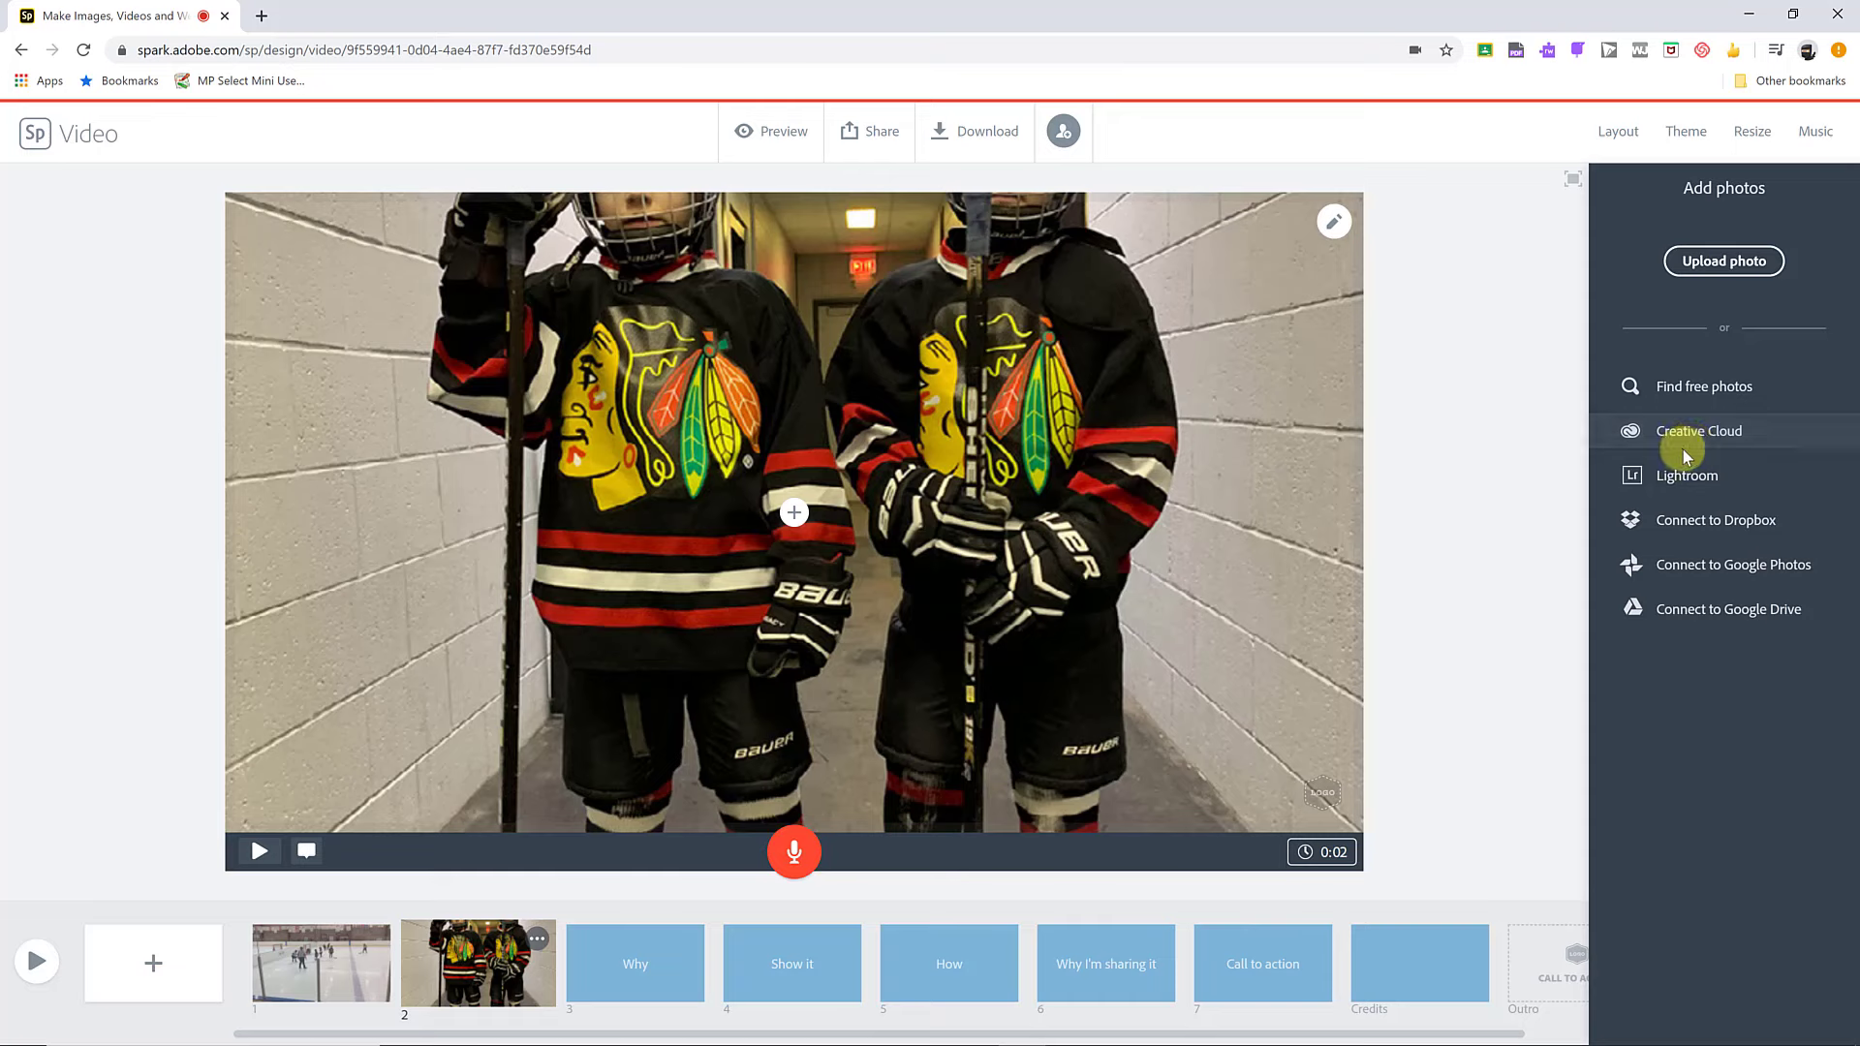
Step: Zoom out the hockey players' photo until both players' helmets fit inside the slide frame
left_click(1332, 230)
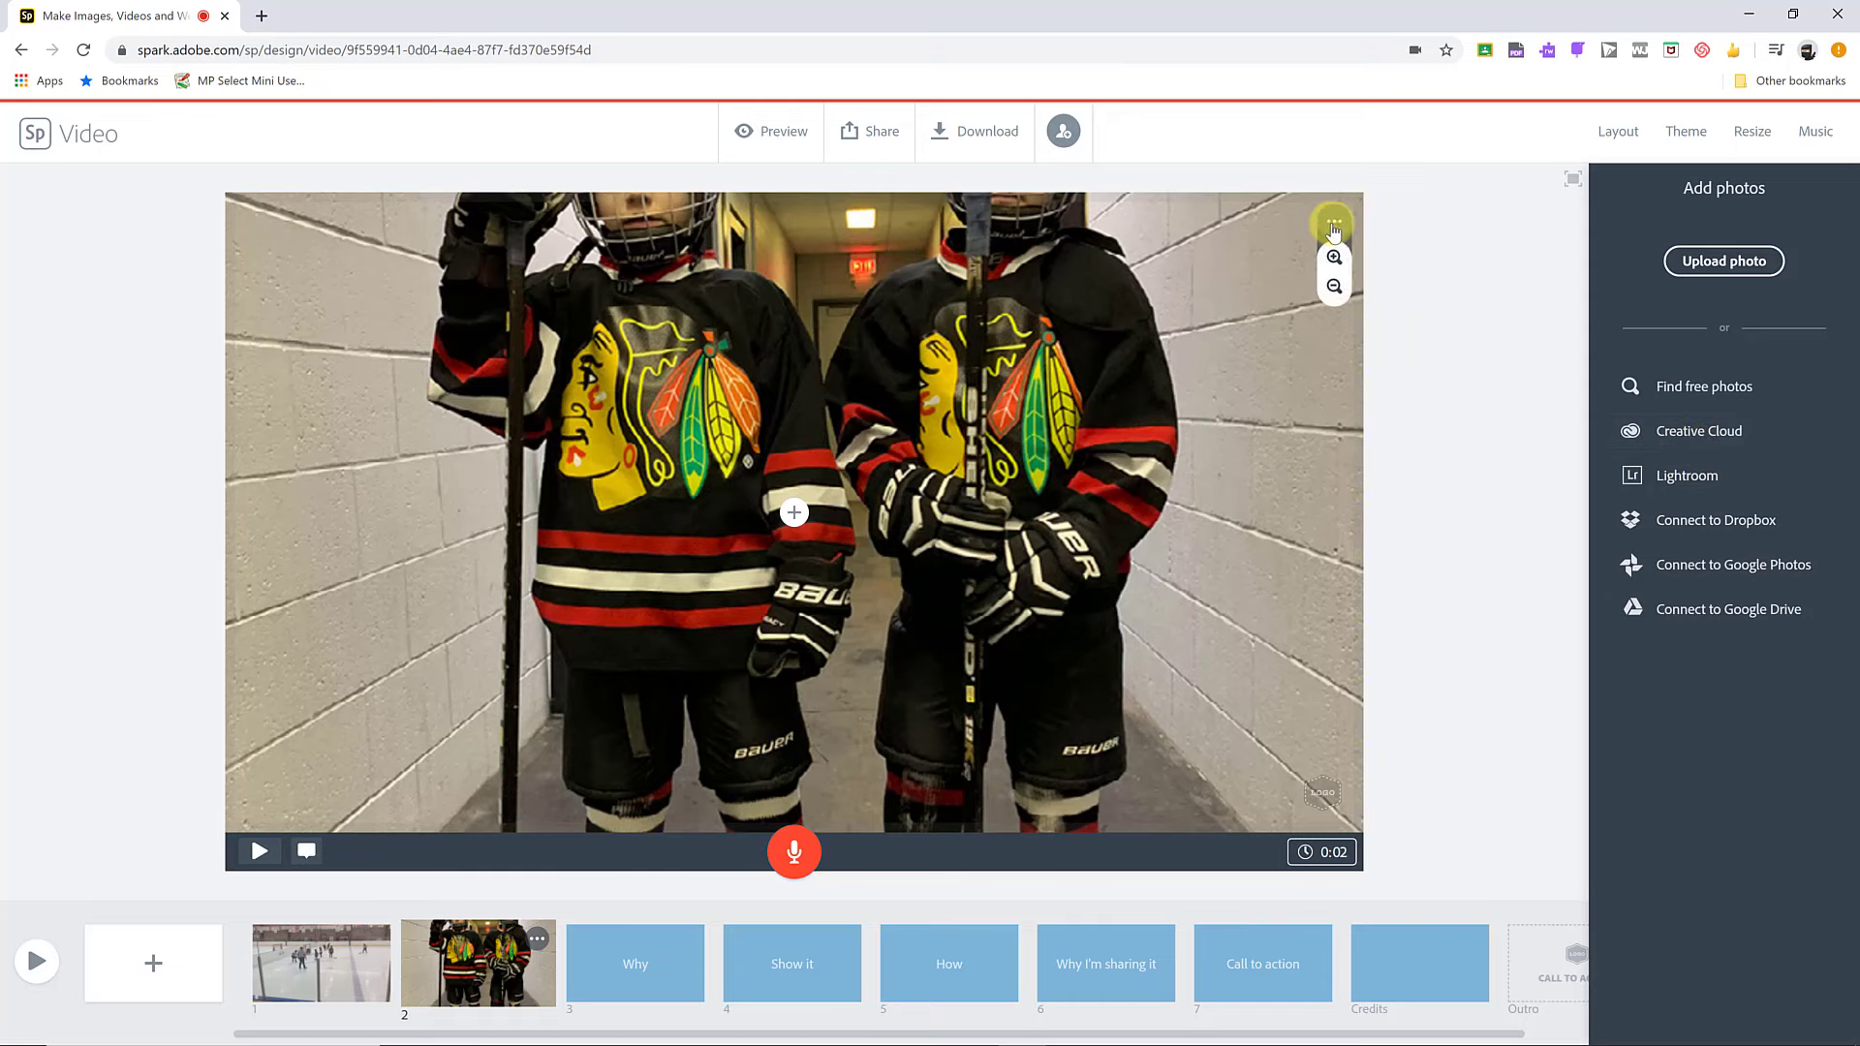
left_click(1335, 287)
left_click(1334, 286)
left_click(1334, 287)
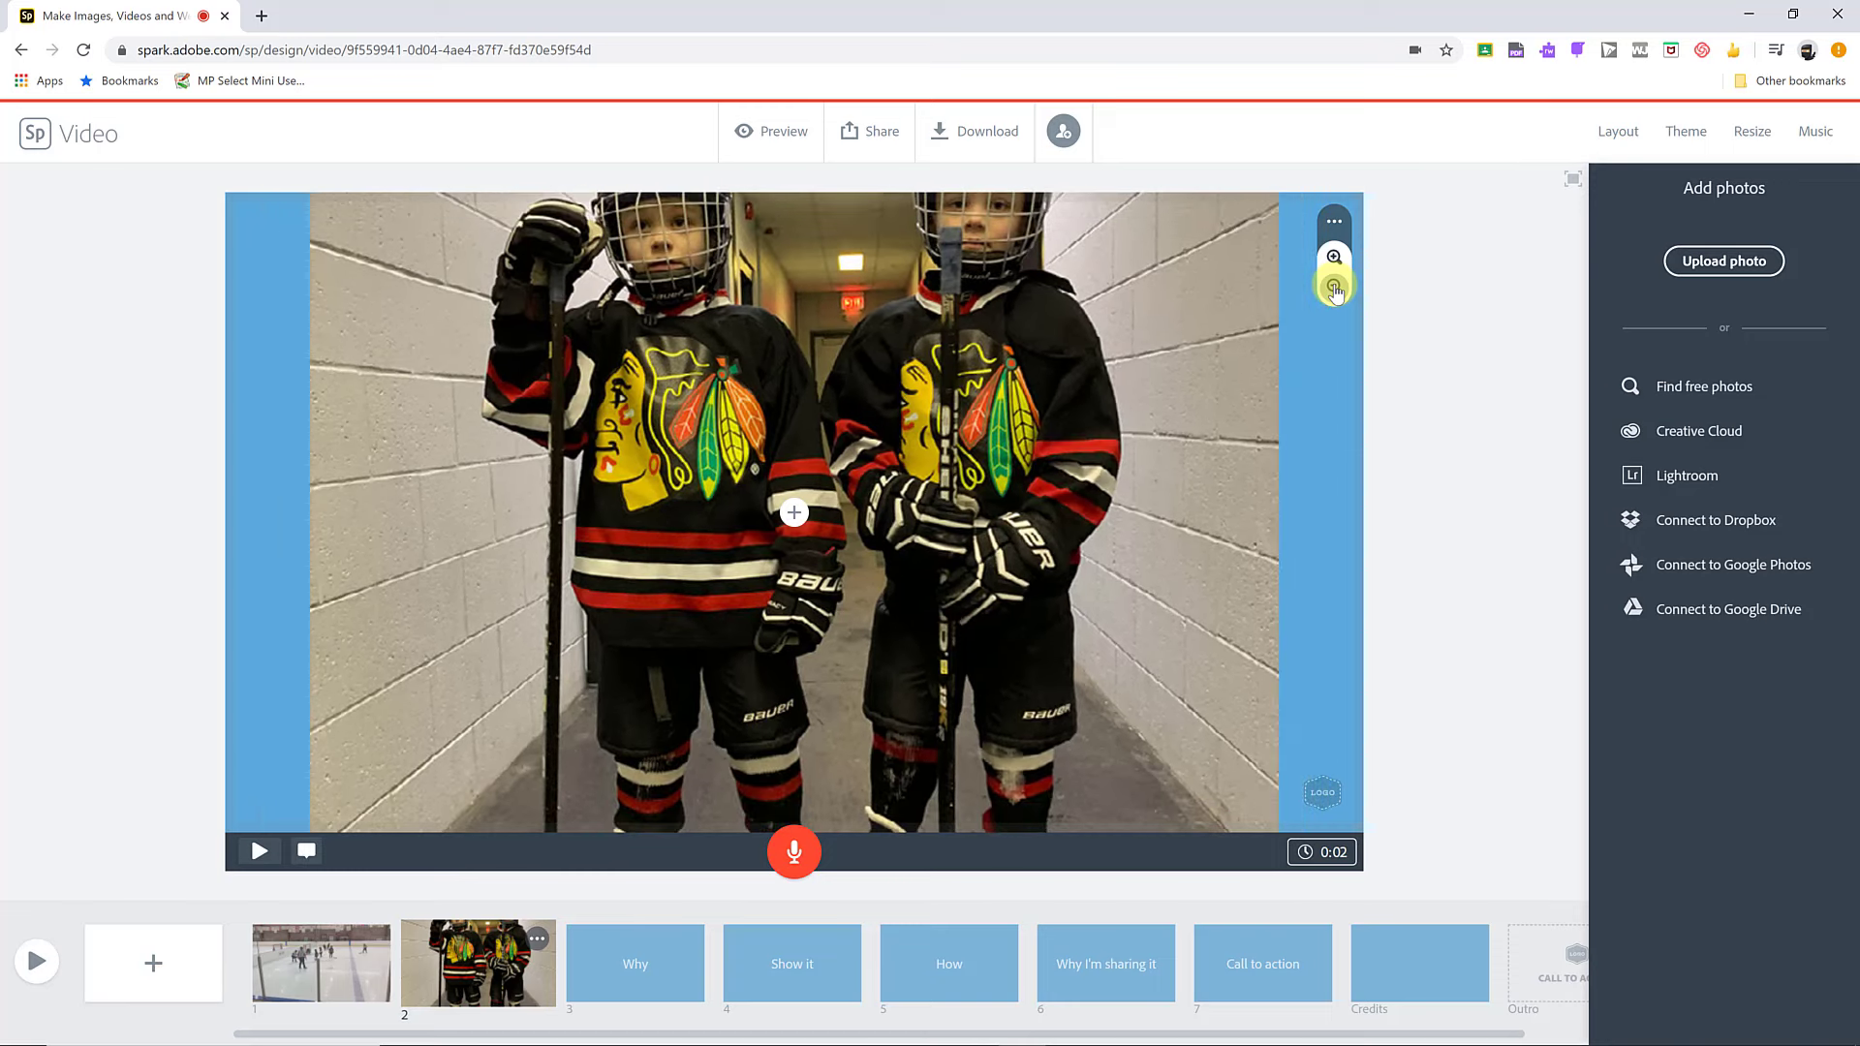
left_click(1334, 287)
left_click(1334, 287)
left_click(1334, 287)
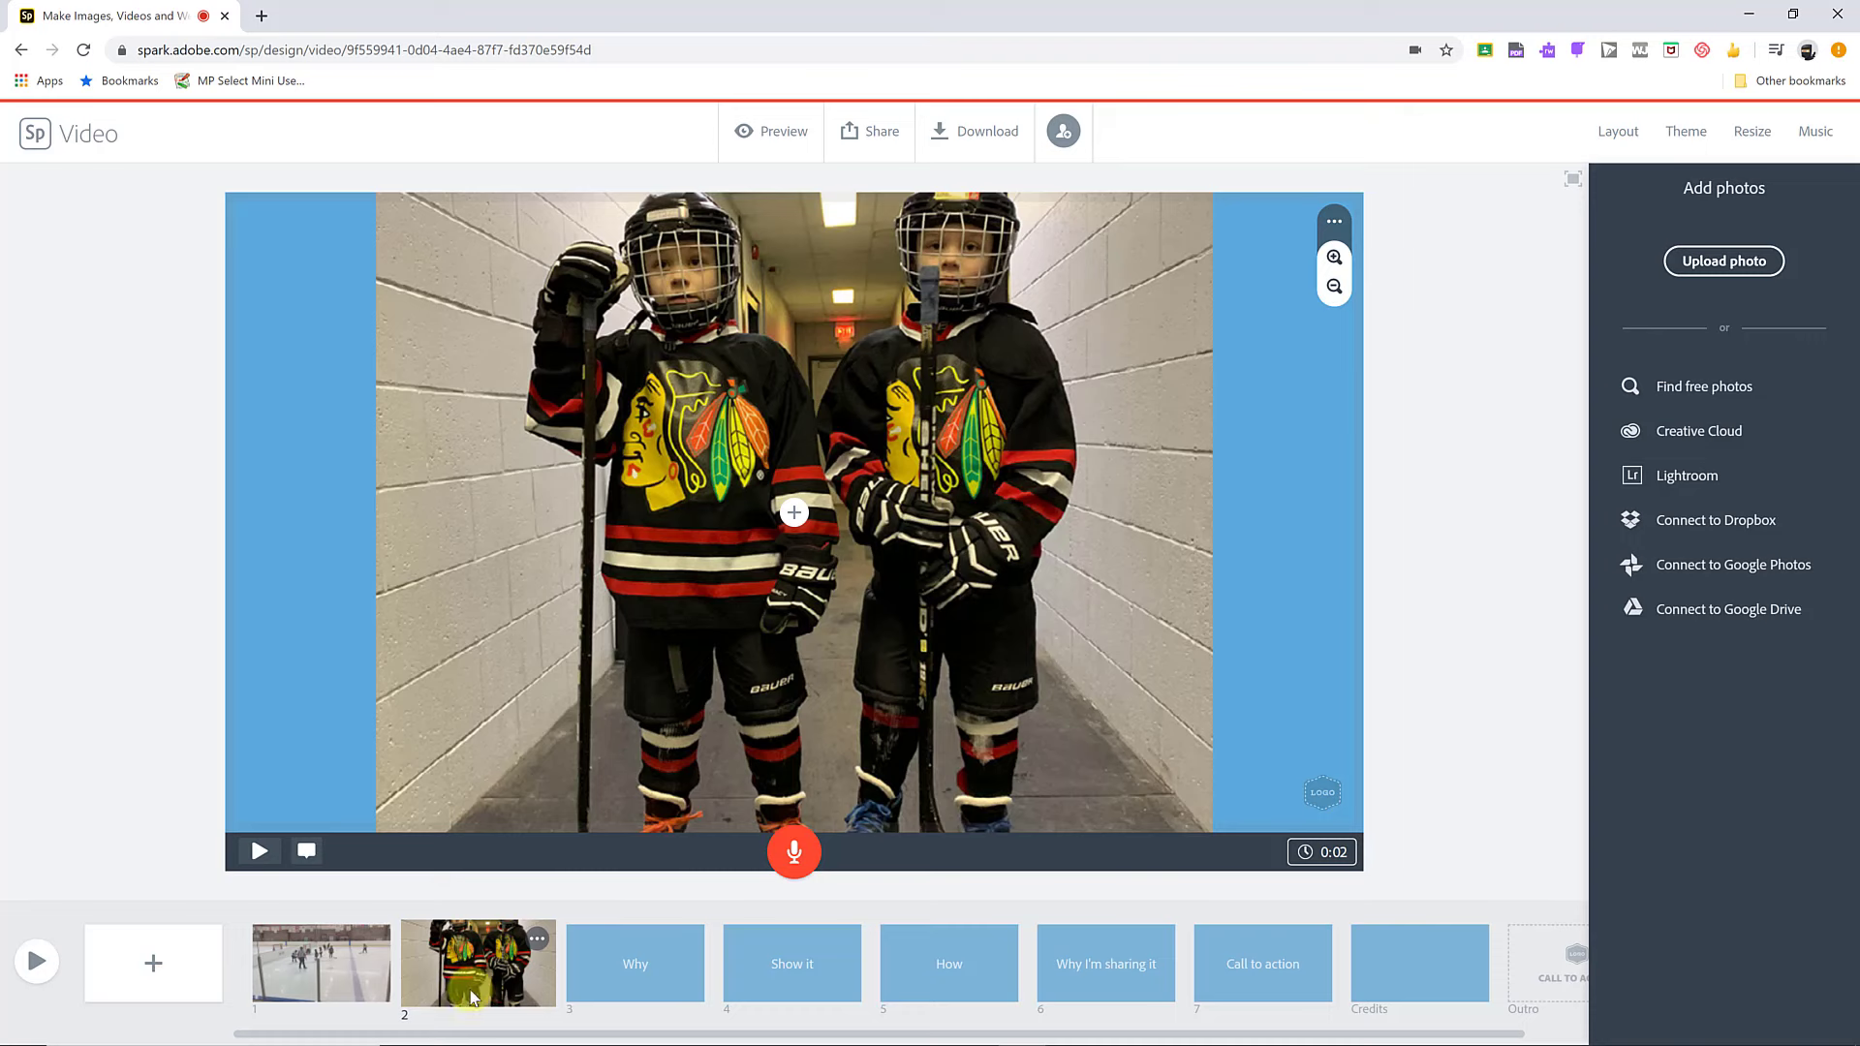
Step: Move the hockey players' photo slide to the start of the video and add the text "Hockey" on it
left_click_drag(472, 998, 329, 1007)
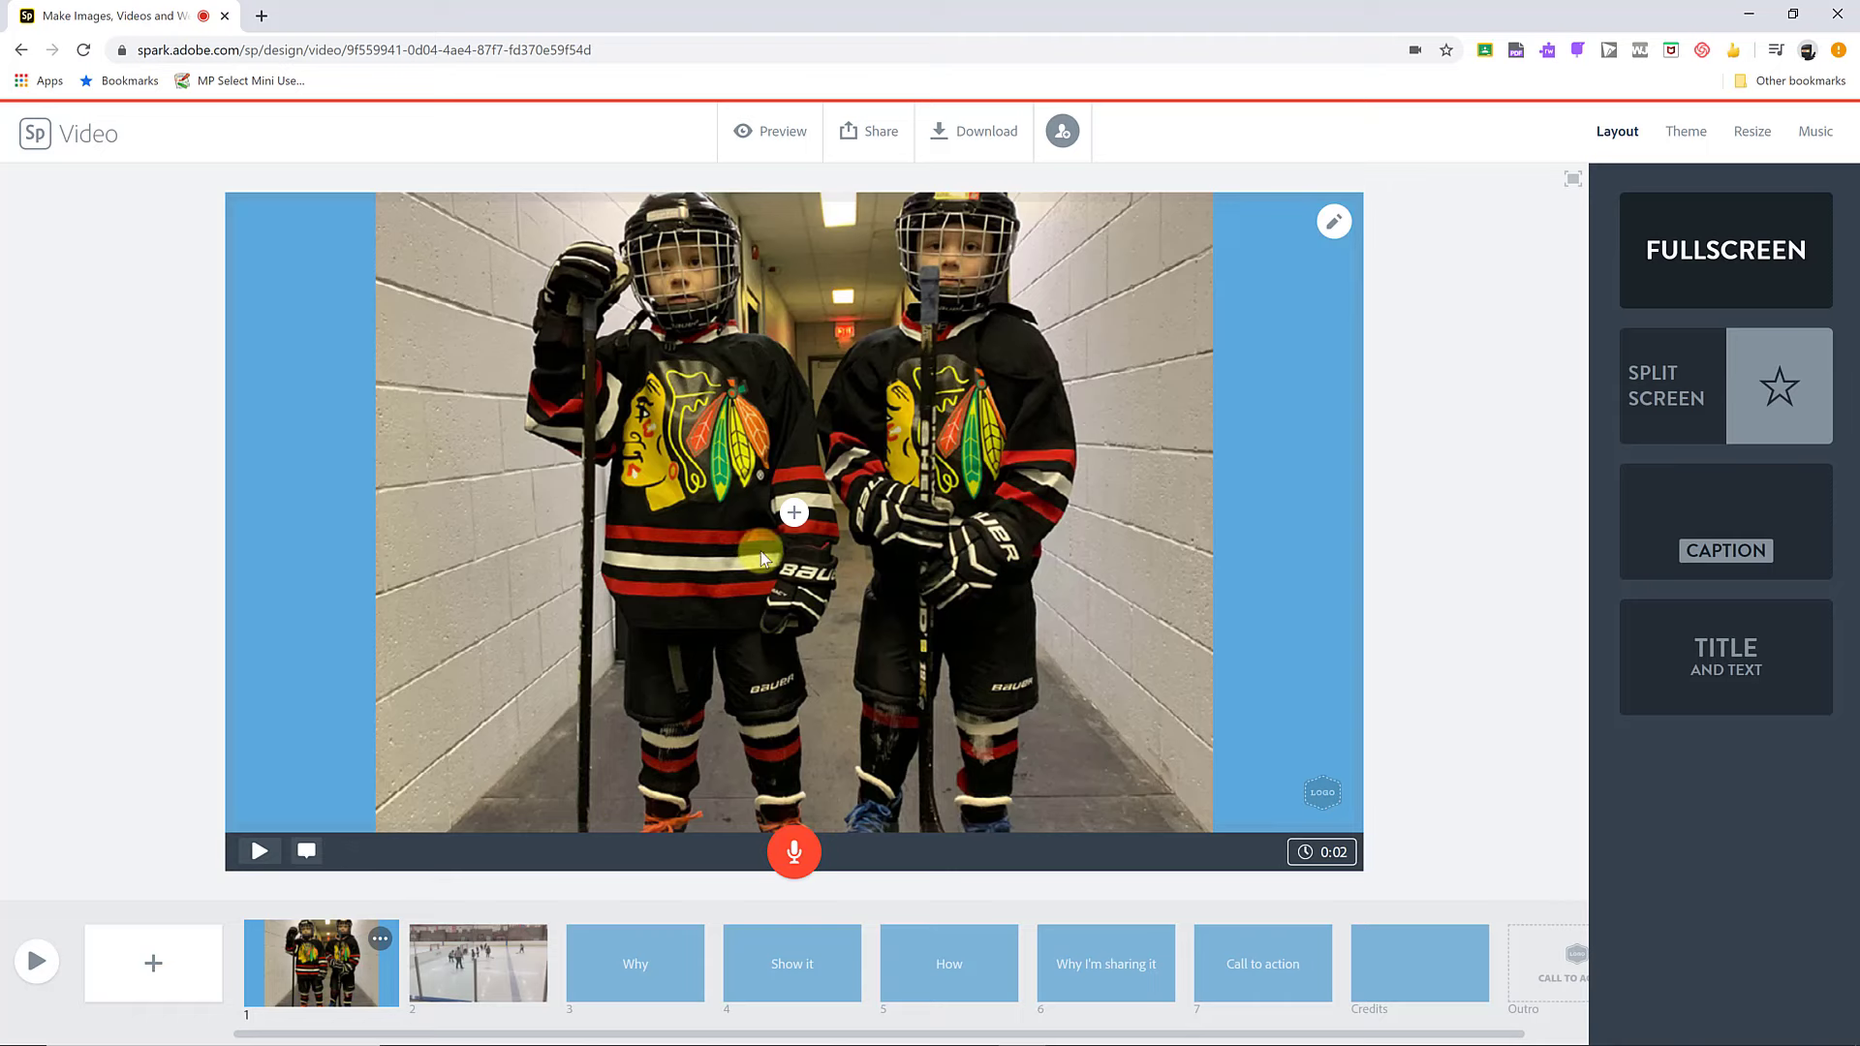
left_click(794, 514)
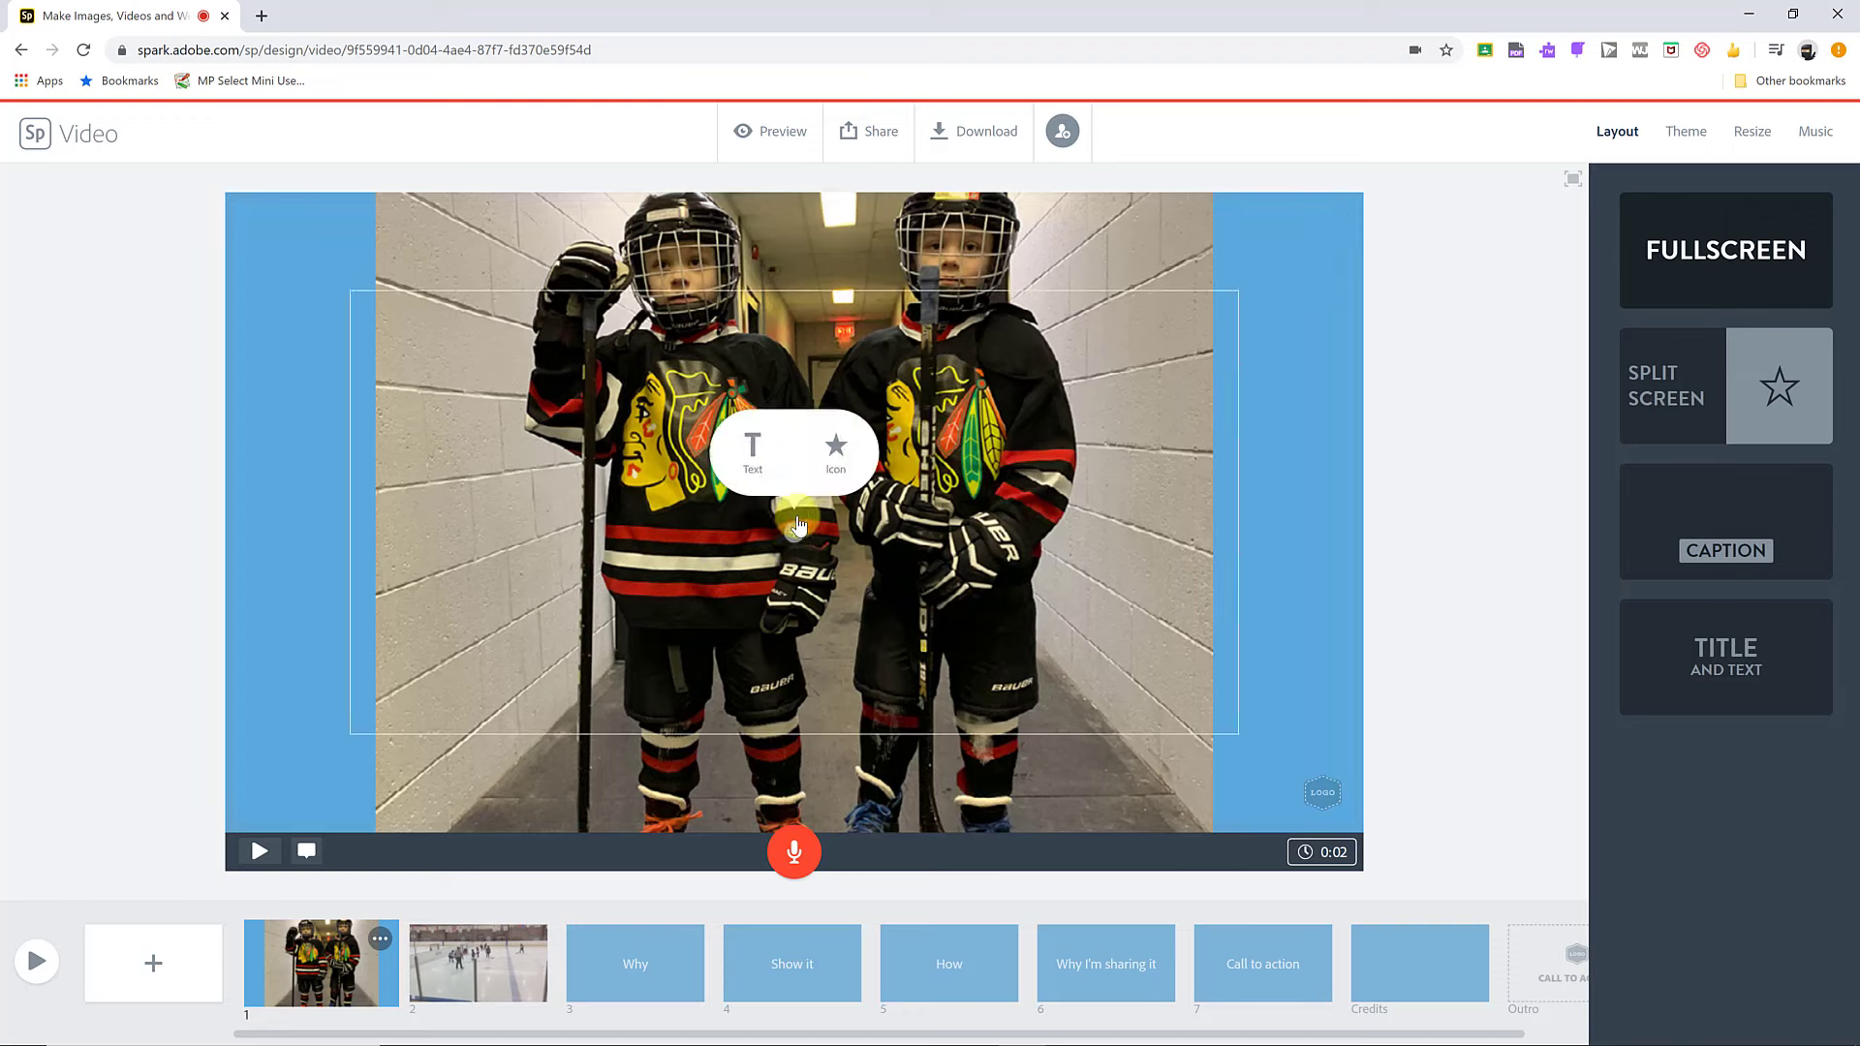
left_click(752, 463)
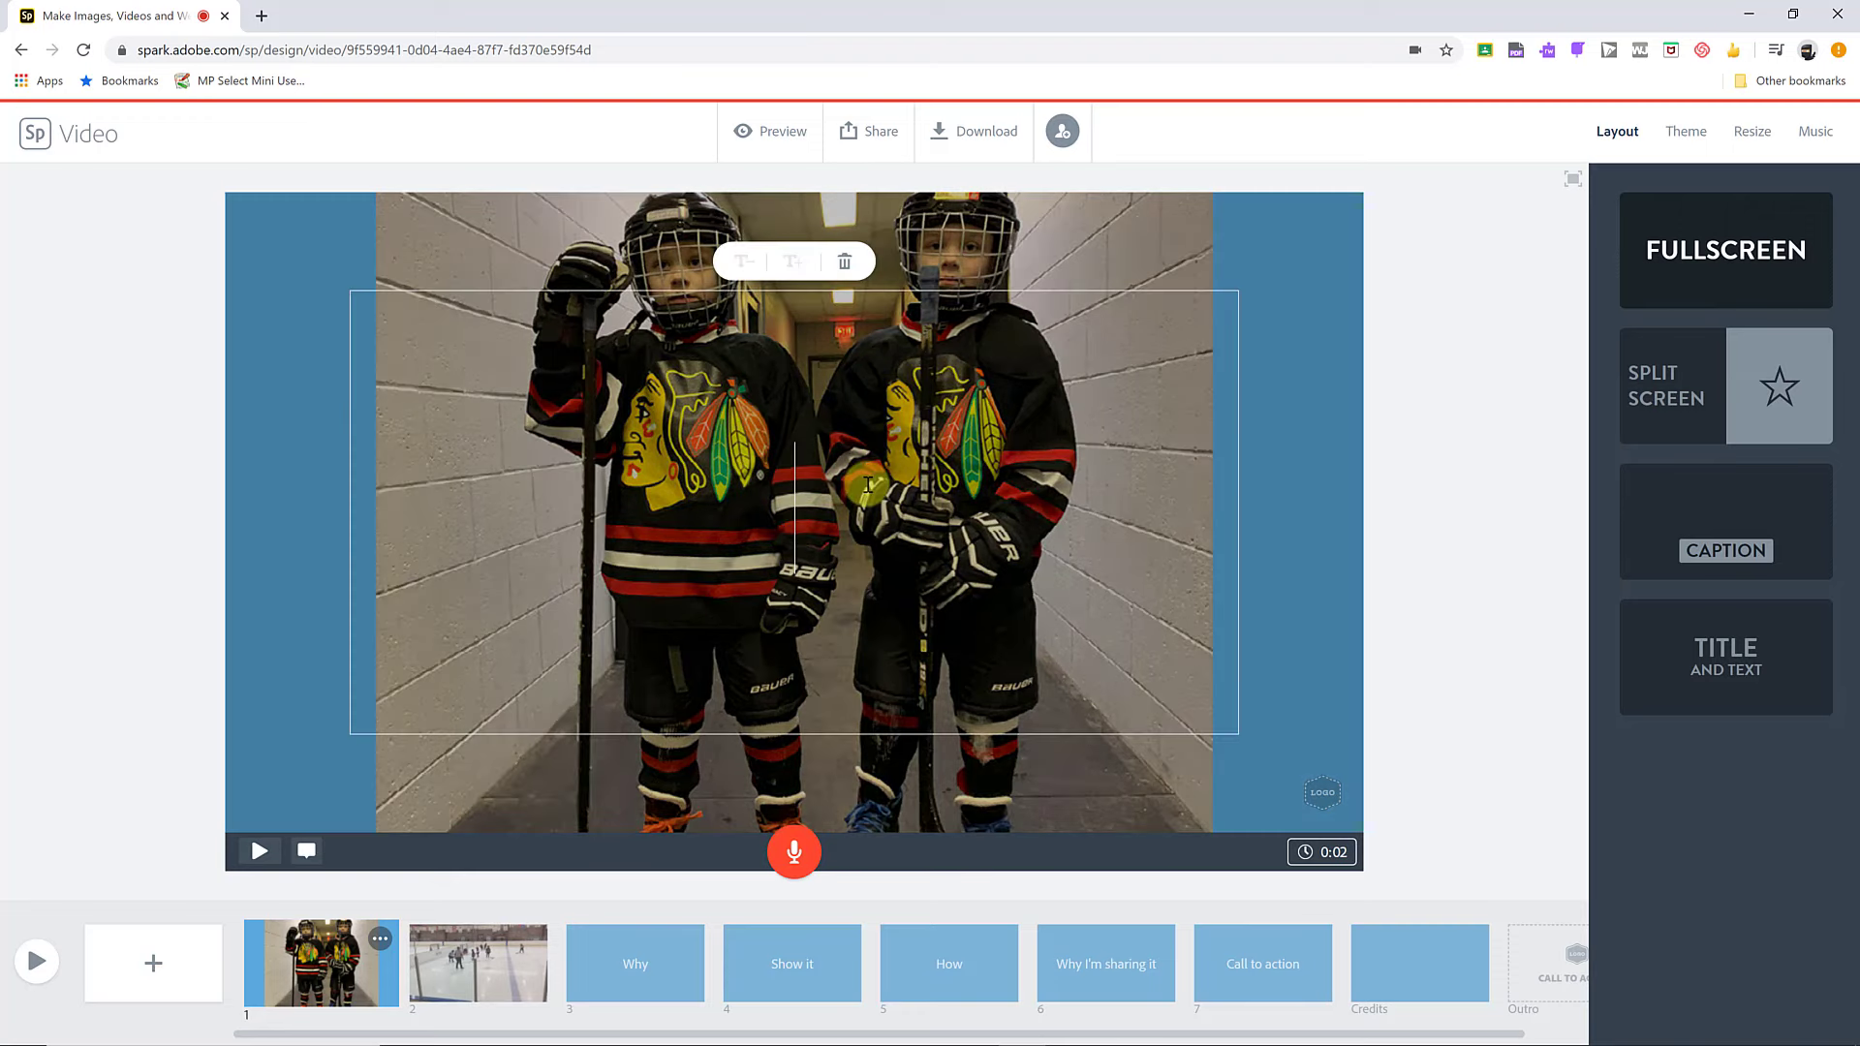
type("Hockey")
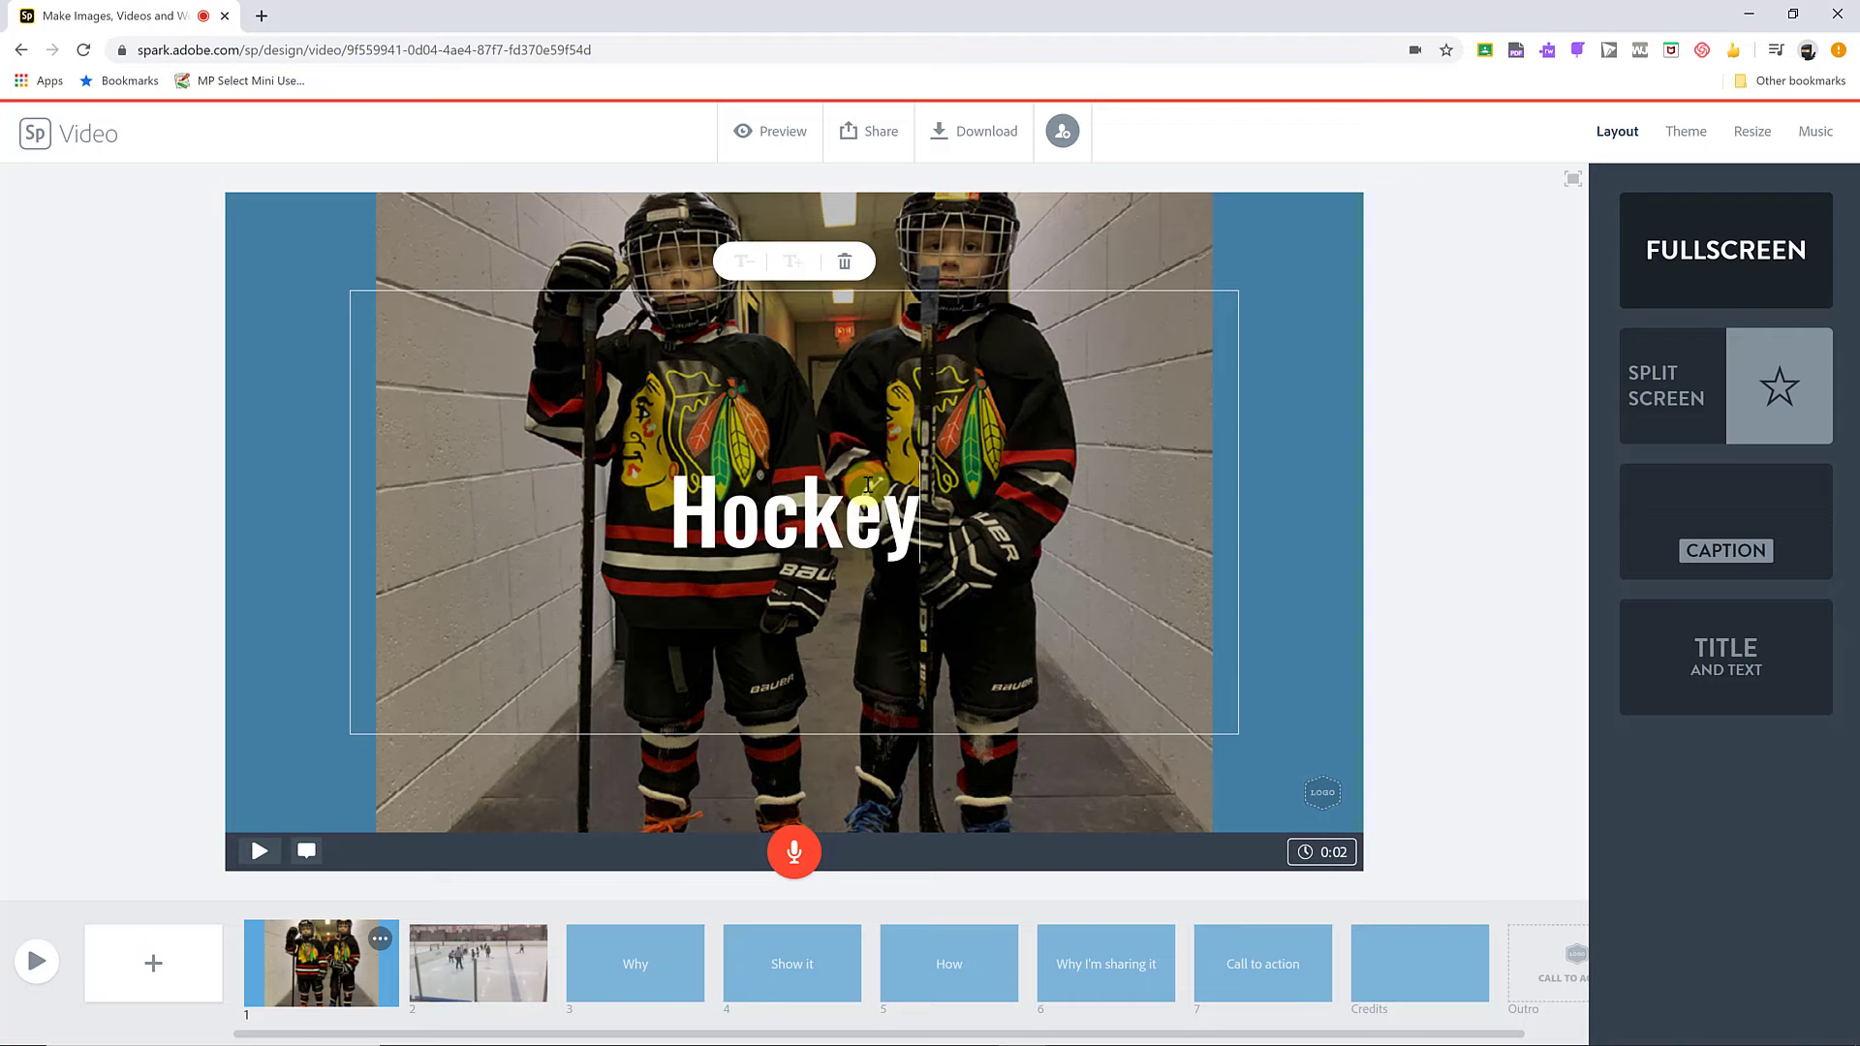
left_click(1444, 585)
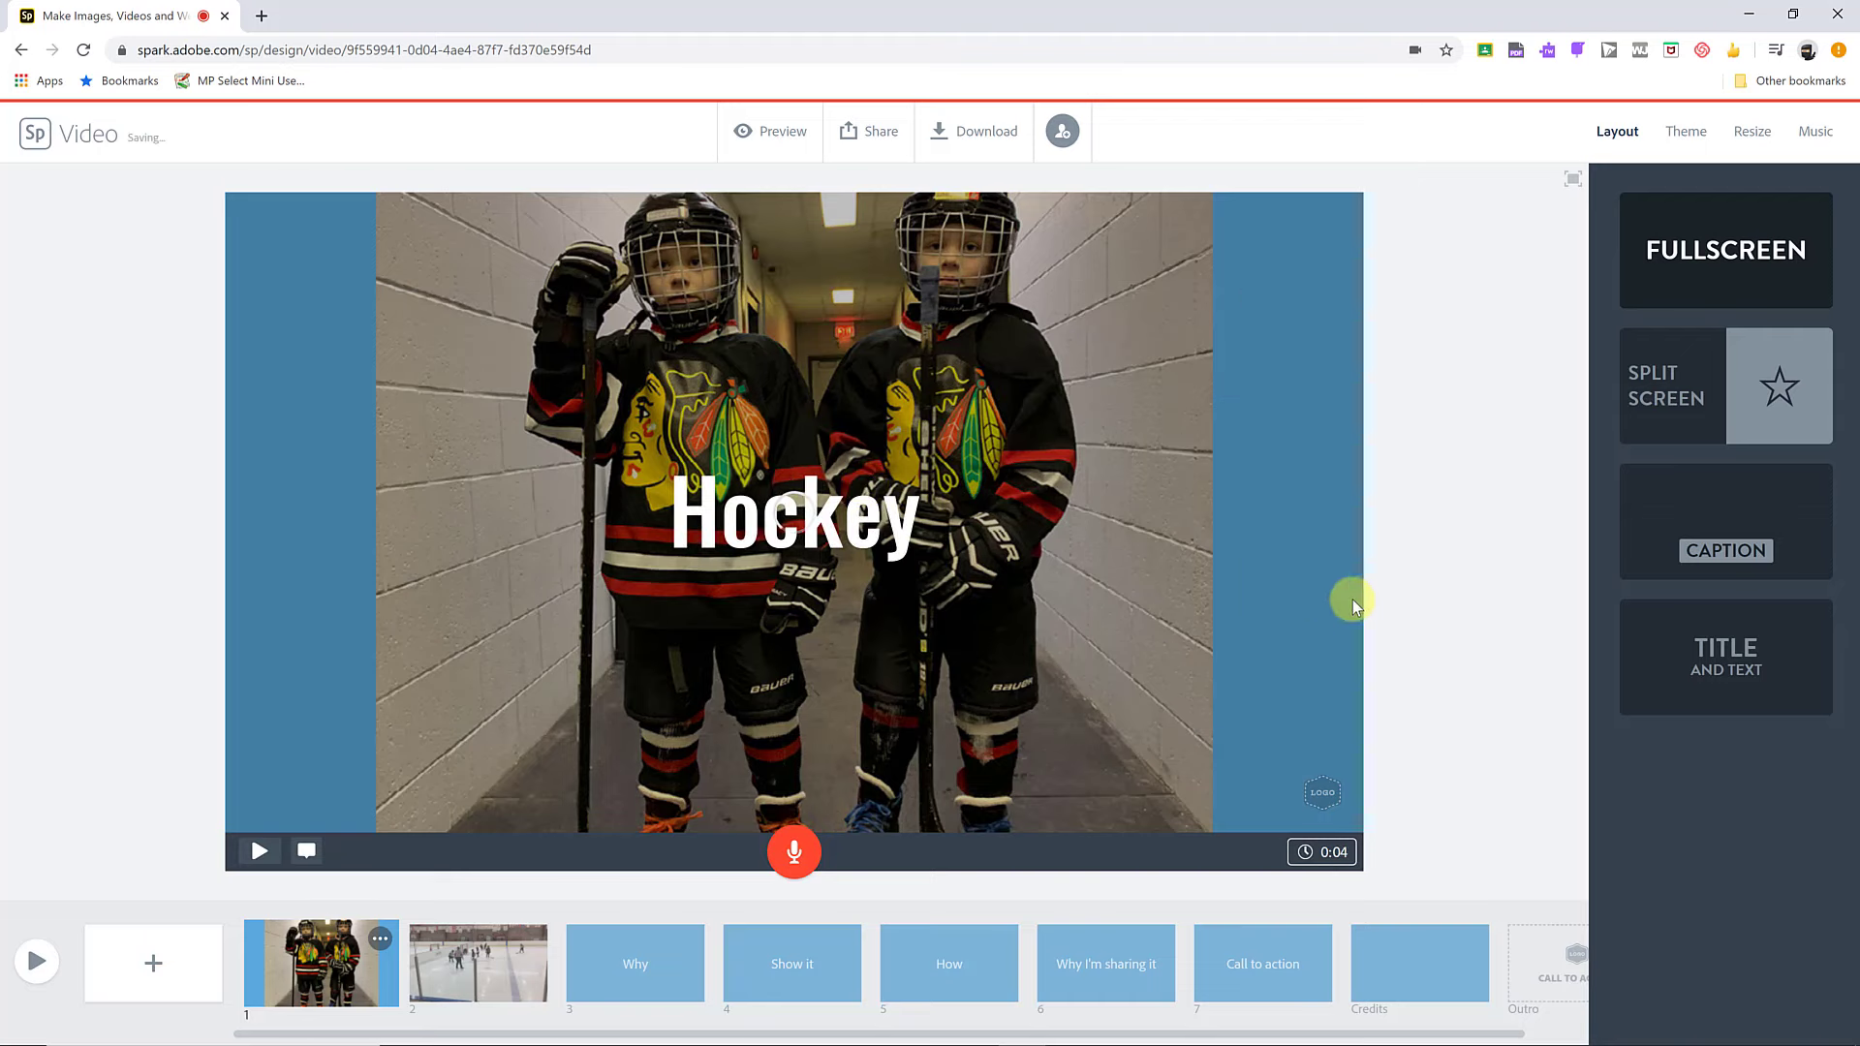
left_click(510, 992)
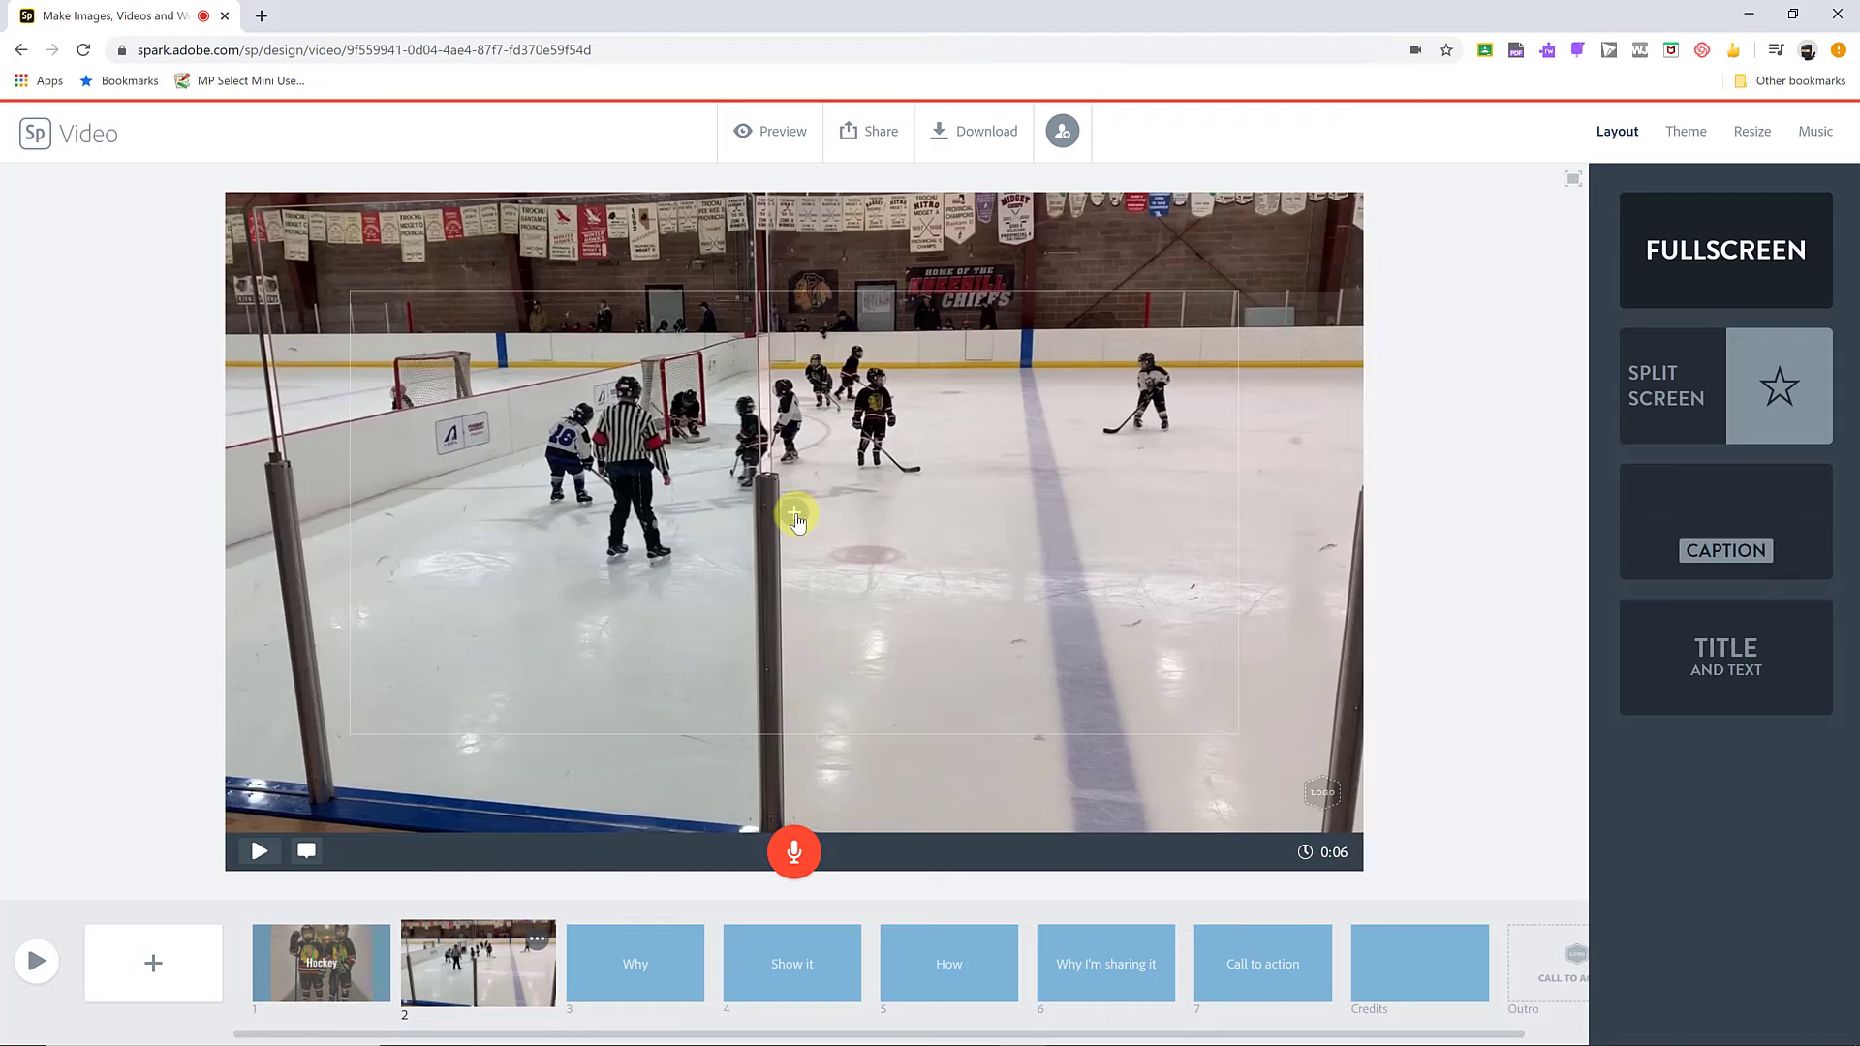
left_click(795, 516)
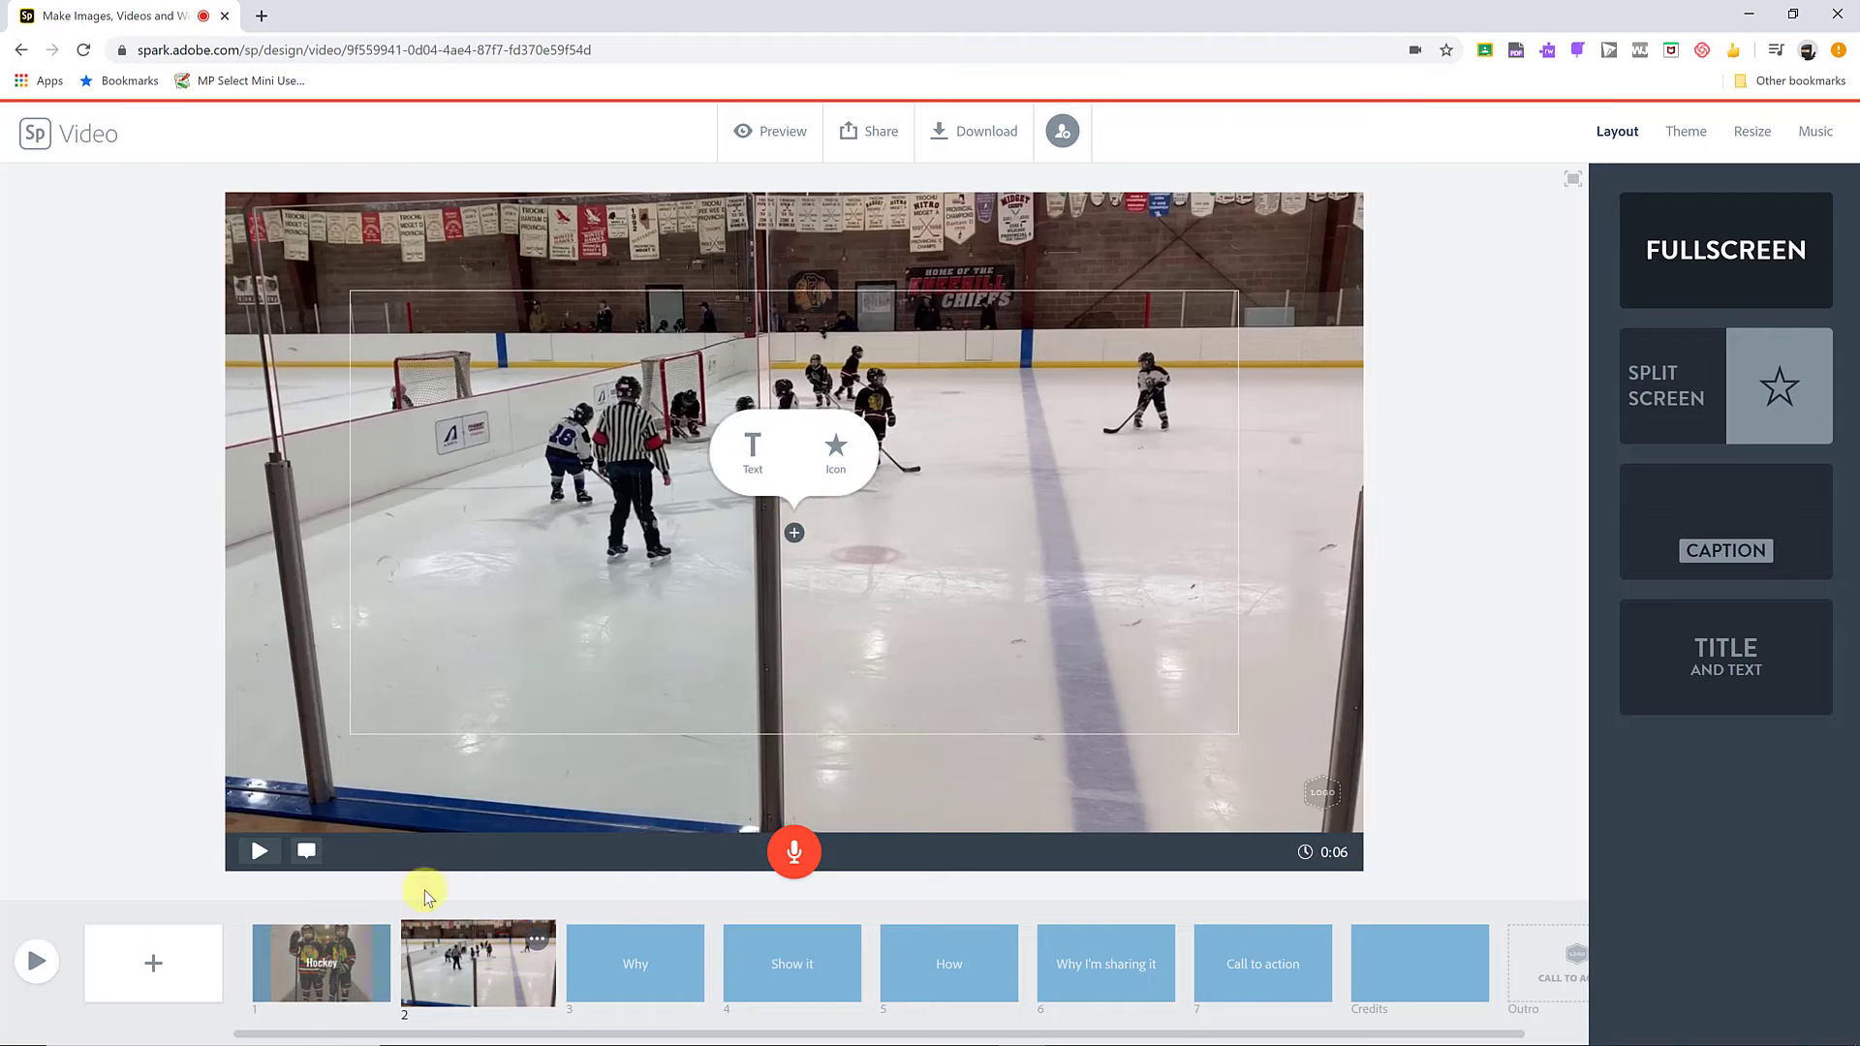
left_click(378, 981)
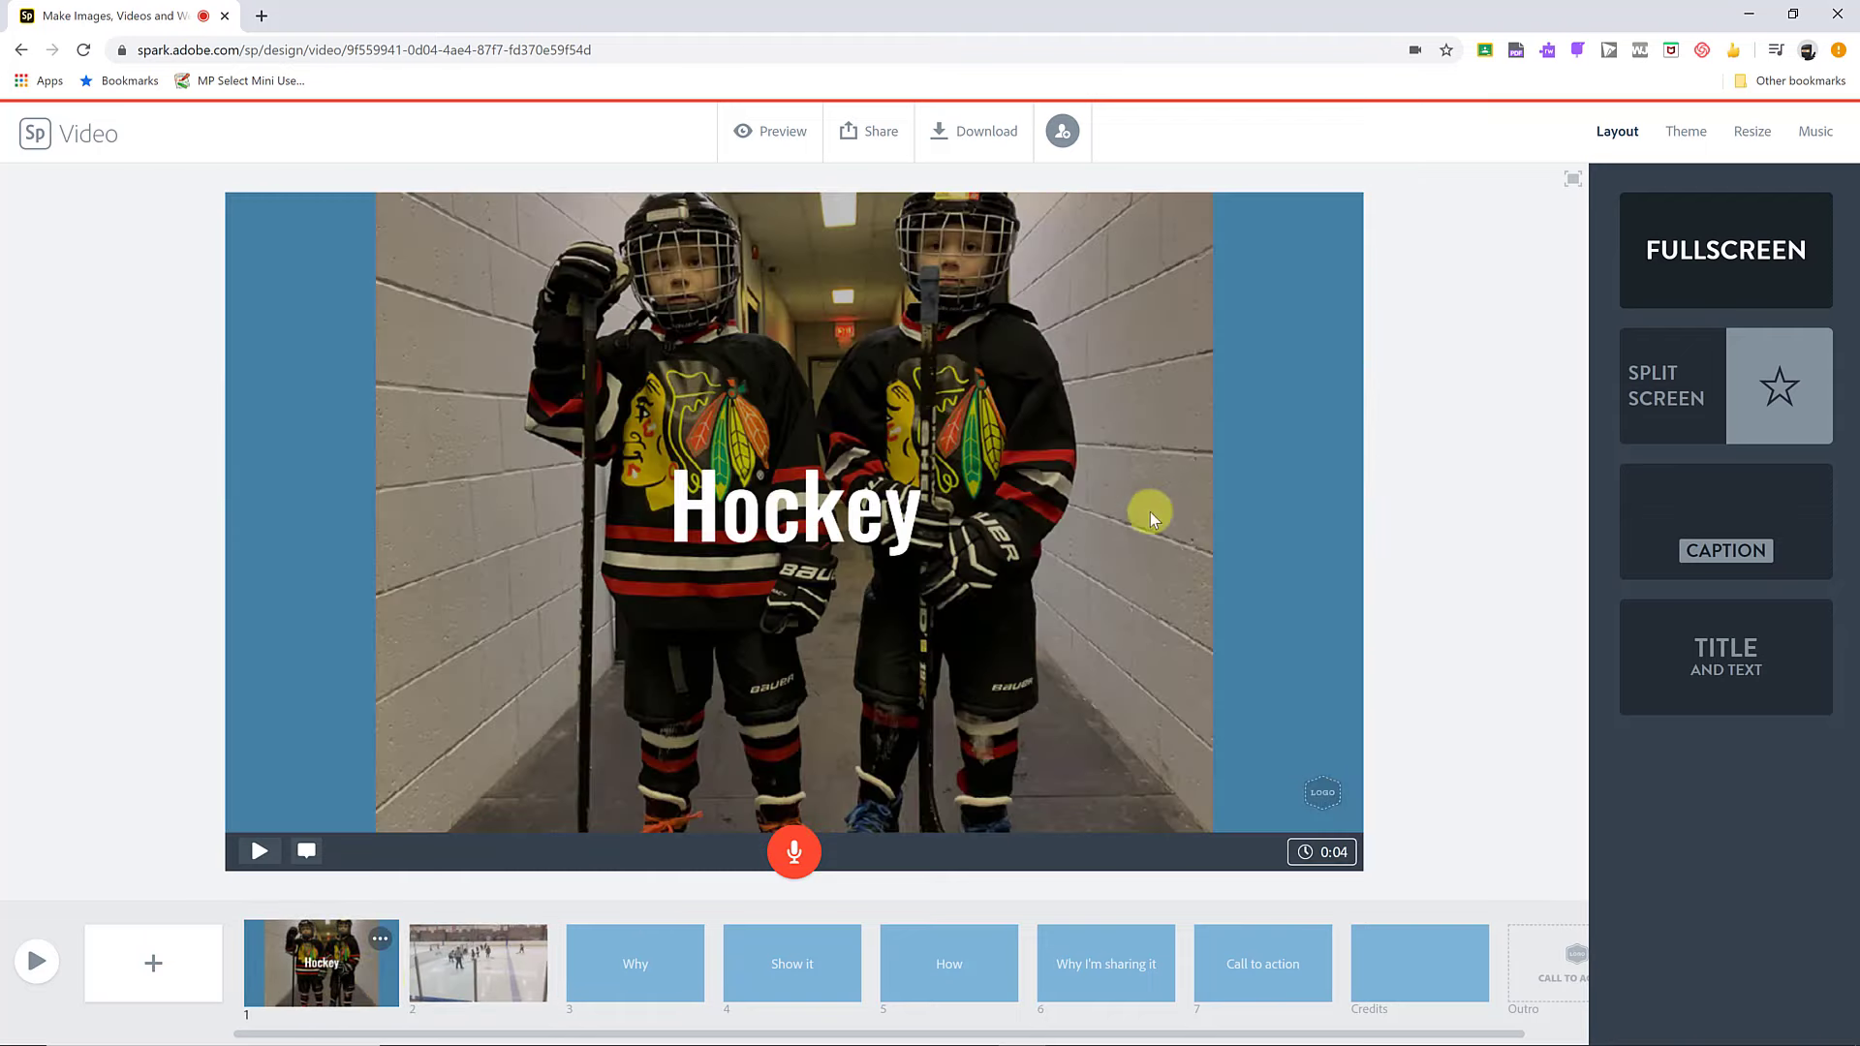
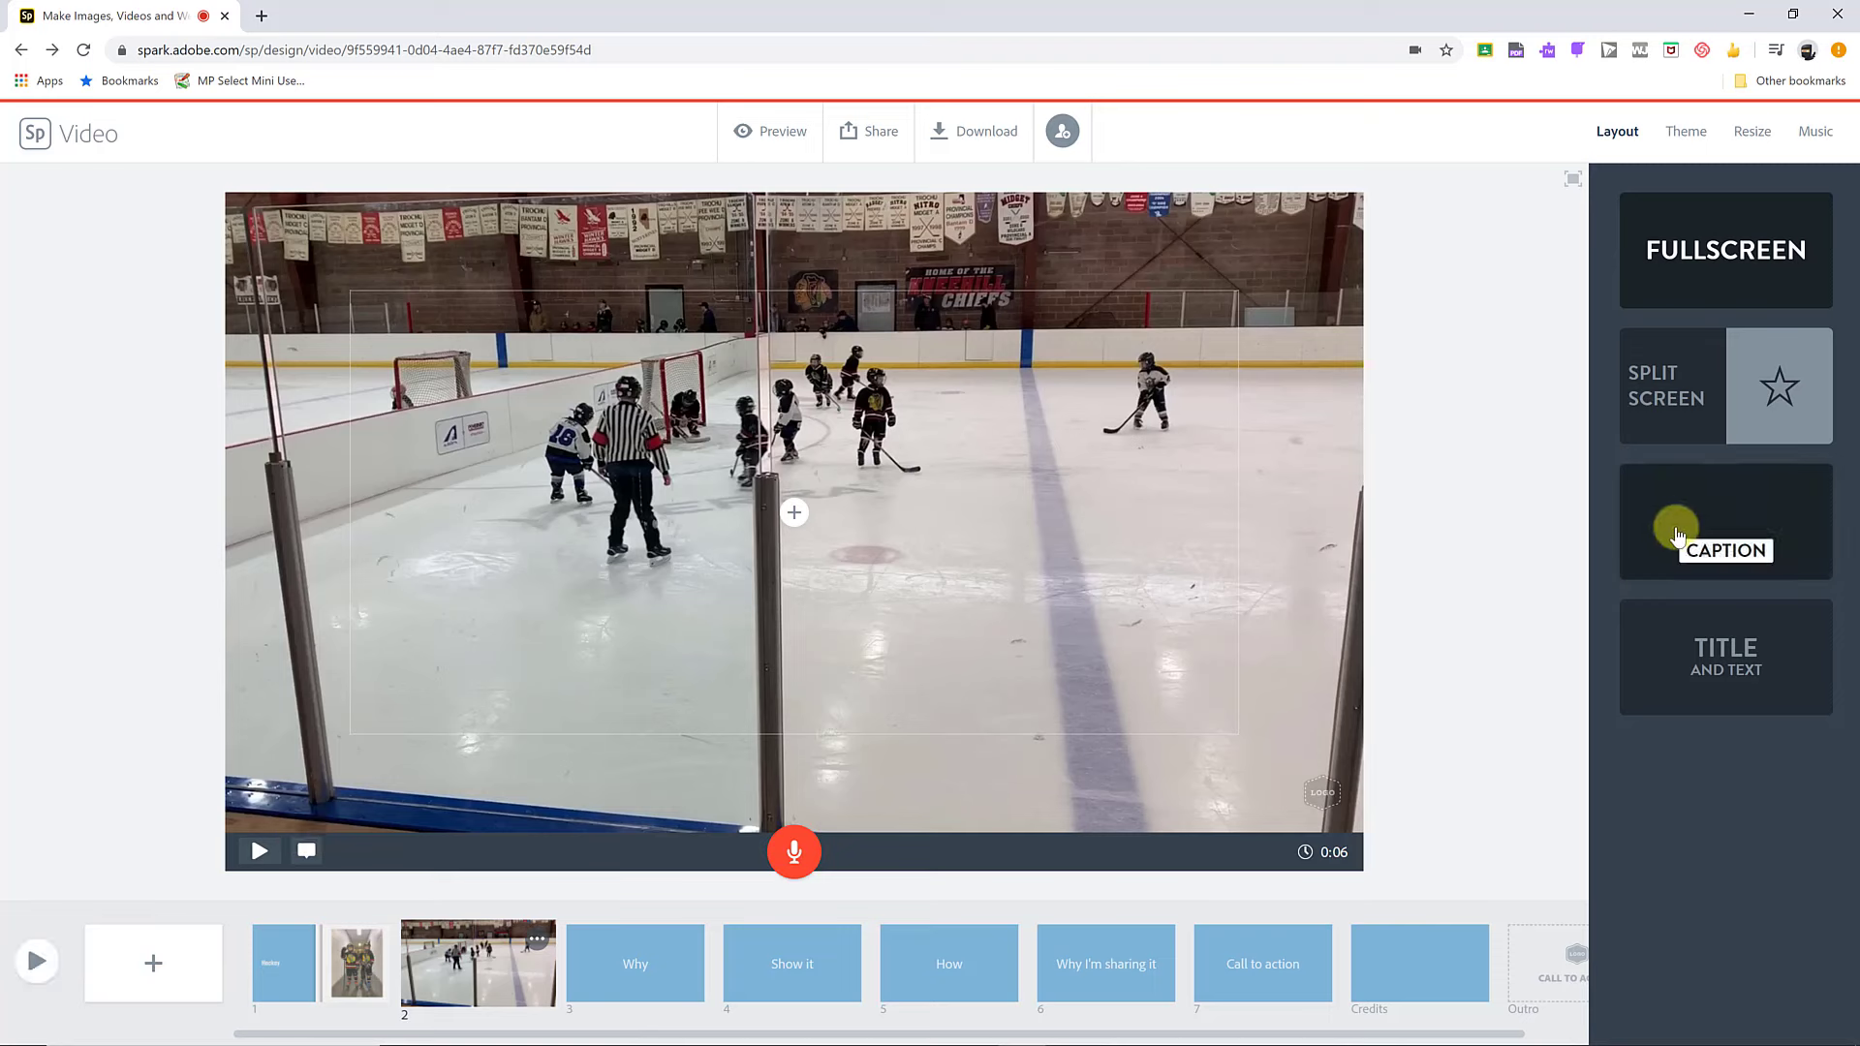
Step: Change the hockey players' slide to the Caption layout
left_click(339, 963)
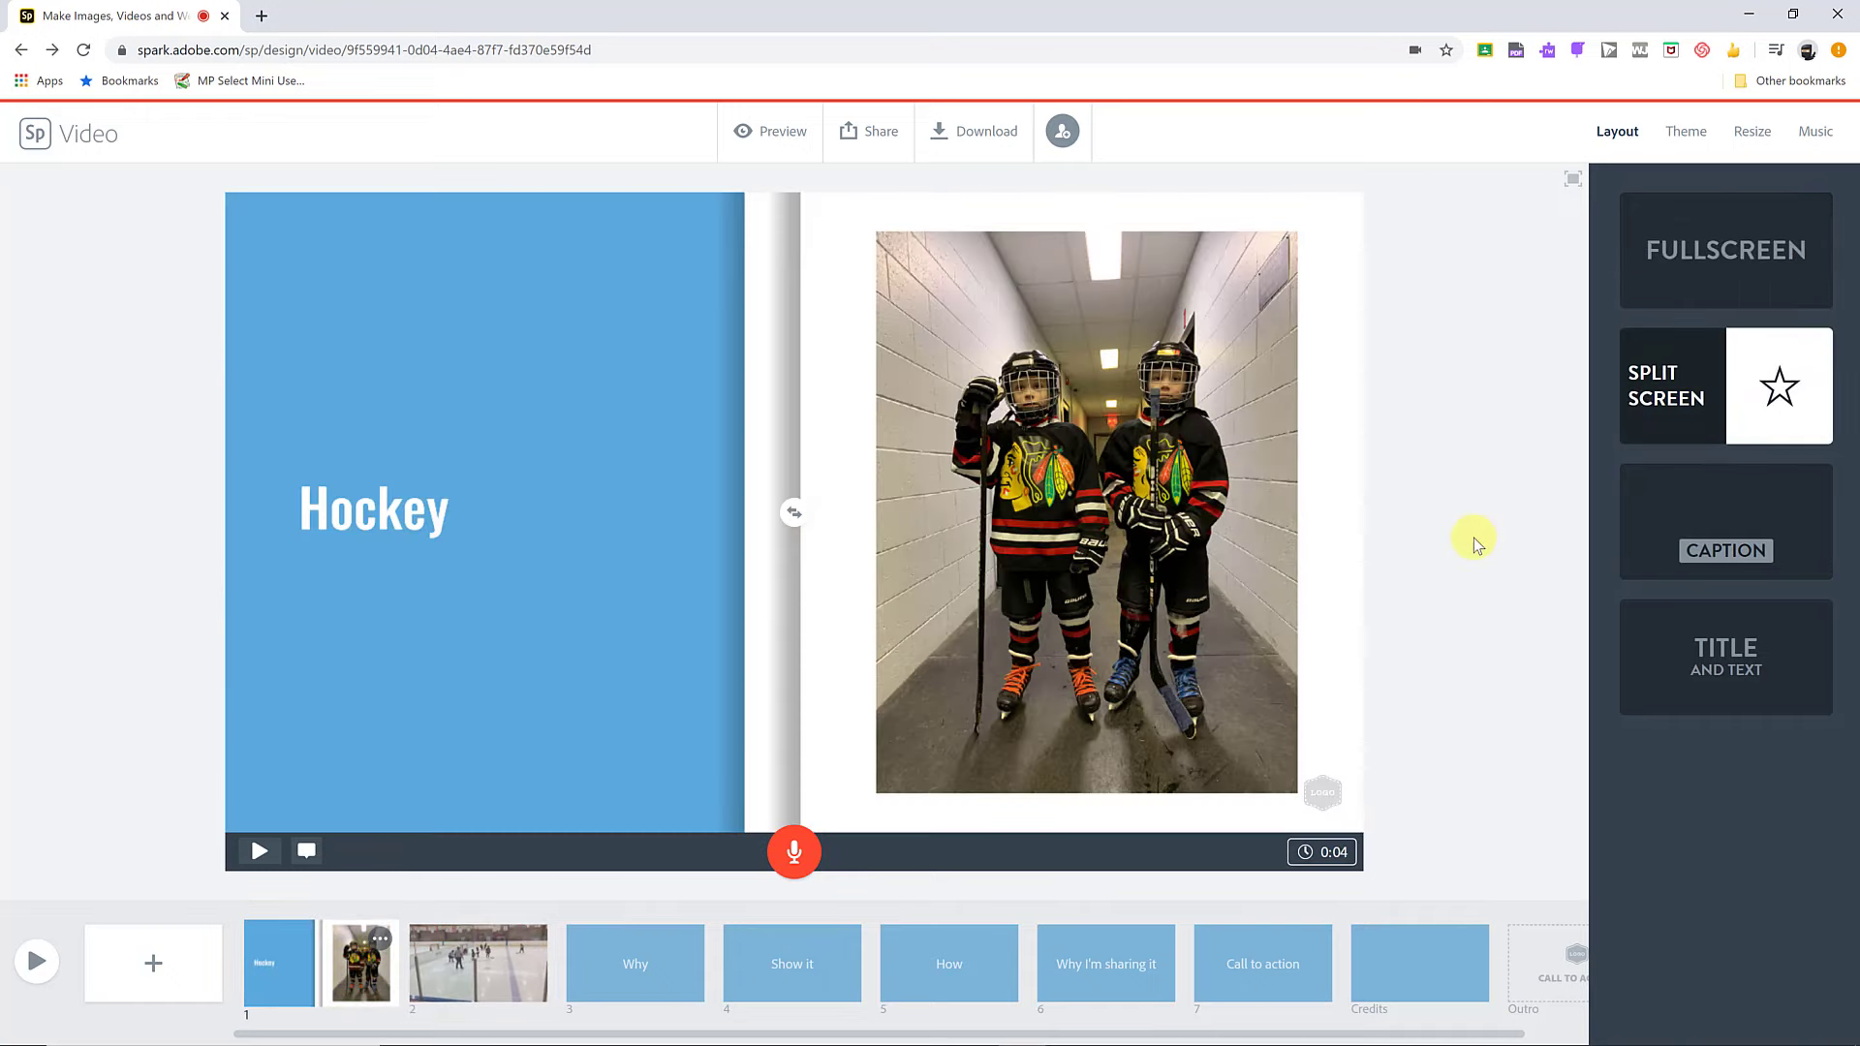
left_click(1696, 538)
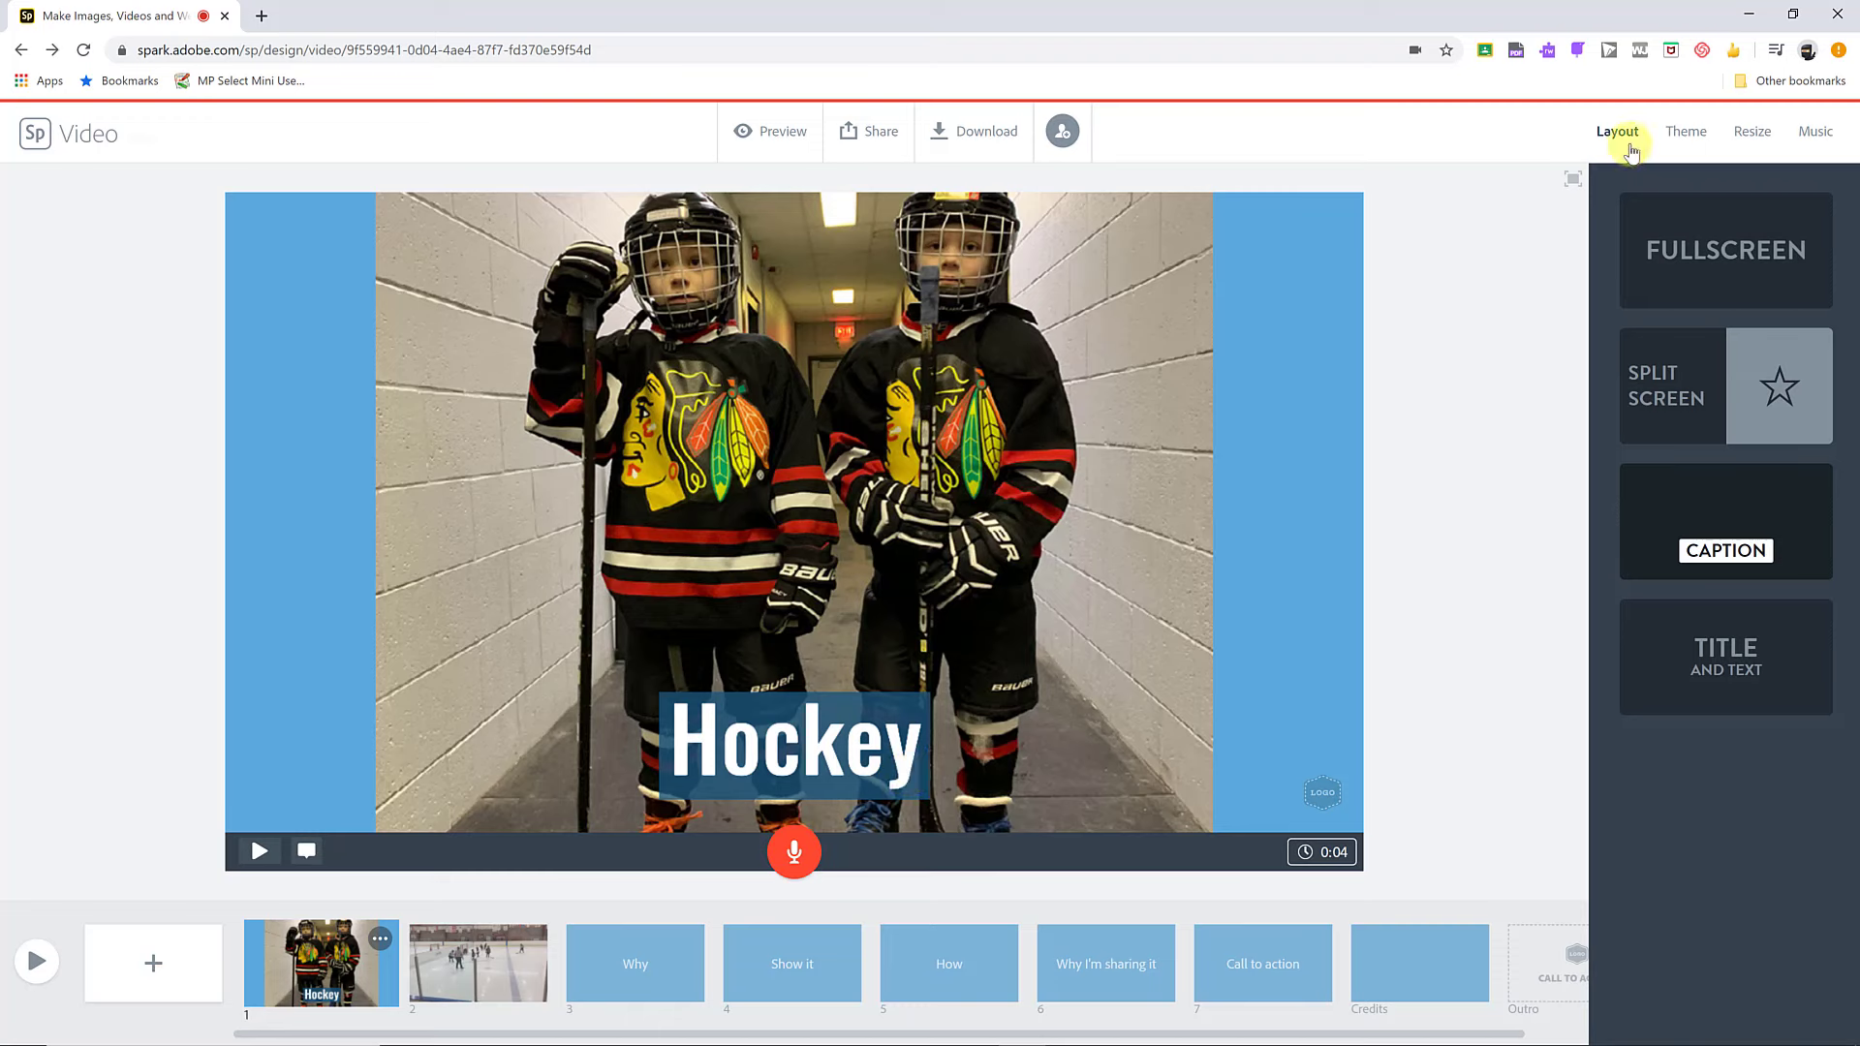
Step: Try the Statement theme in purple on the video
left_click(1683, 136)
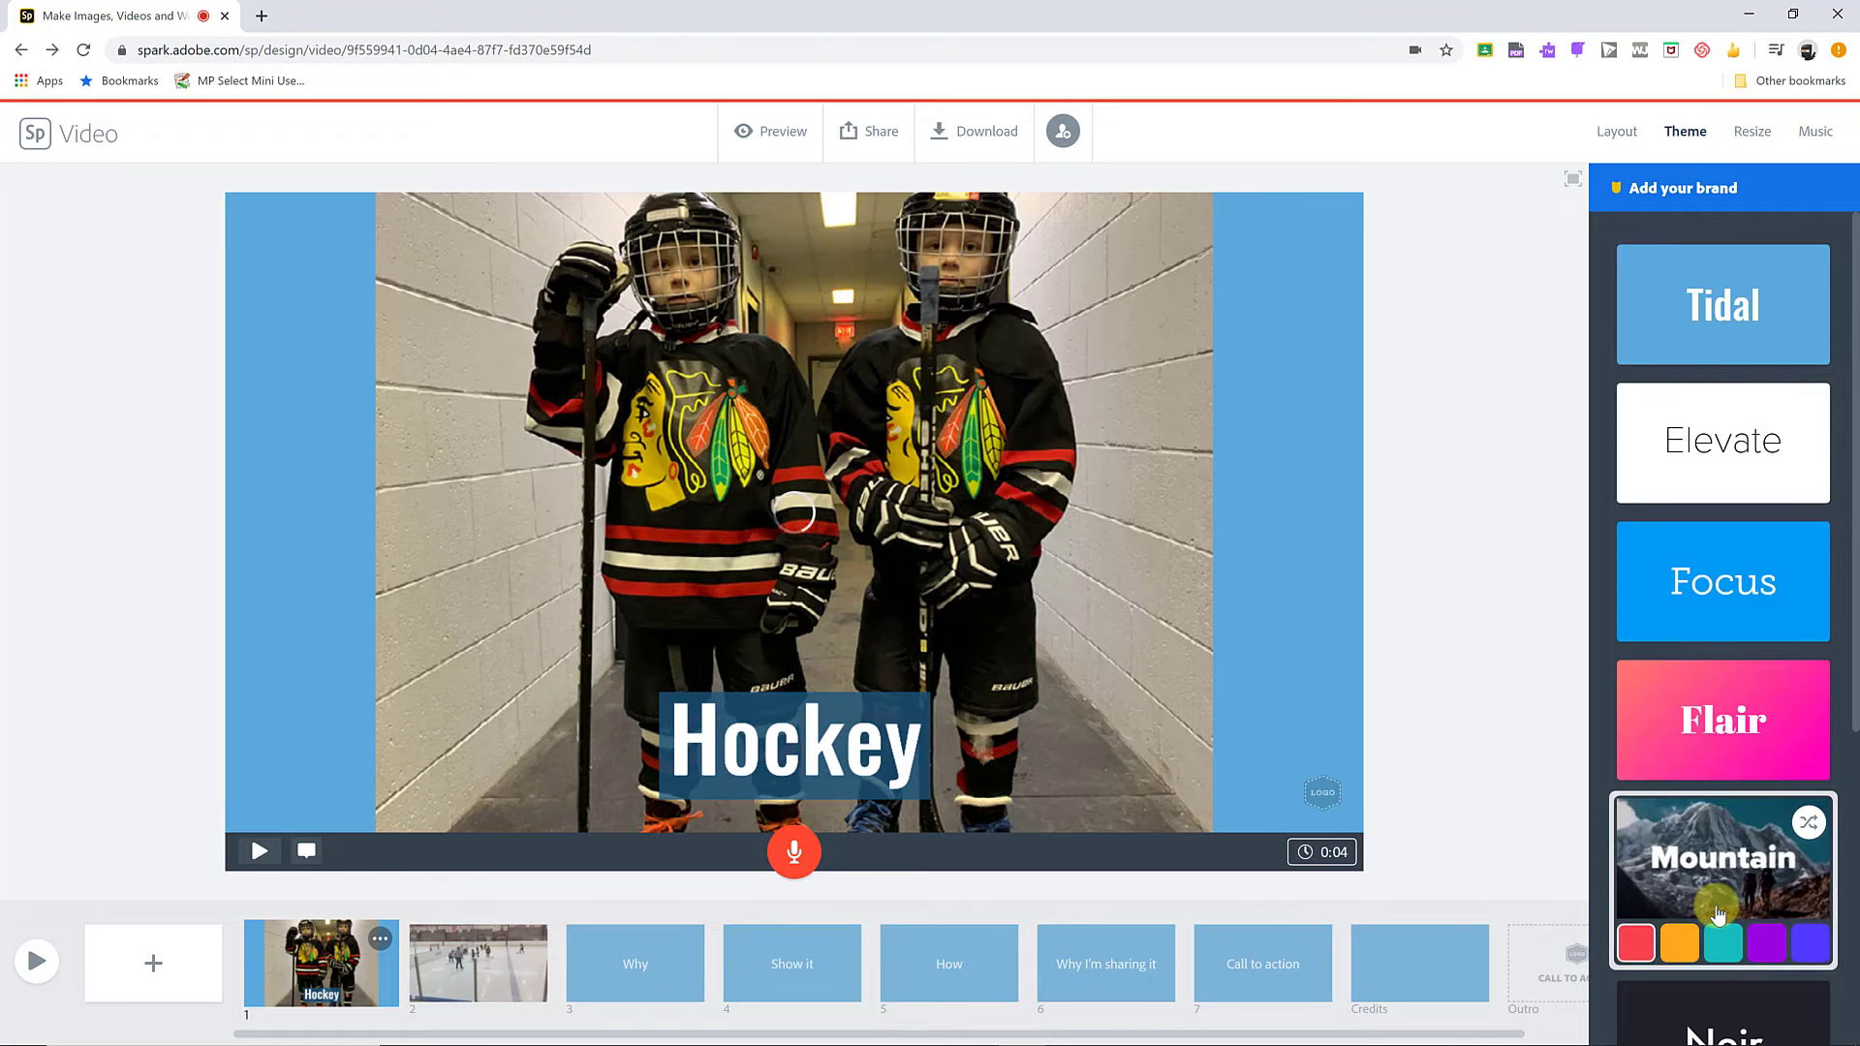
left_click(1725, 935)
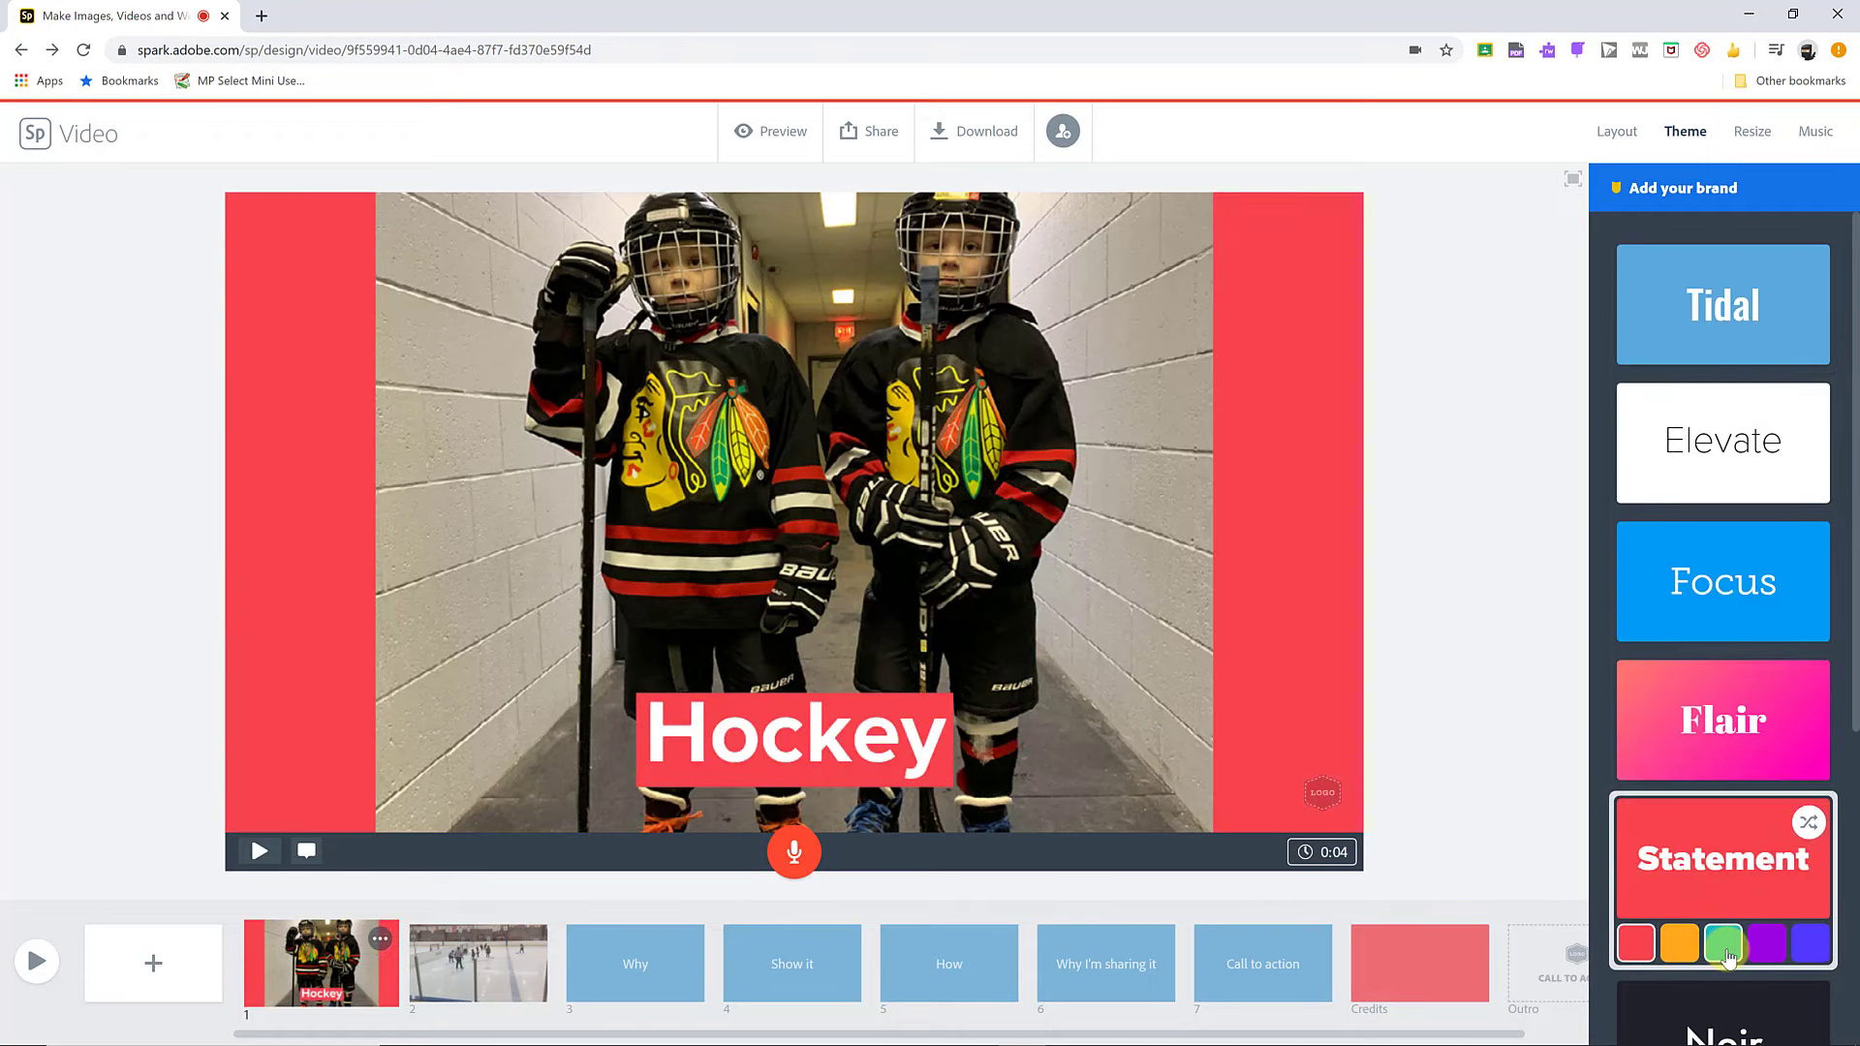
left_click(1773, 951)
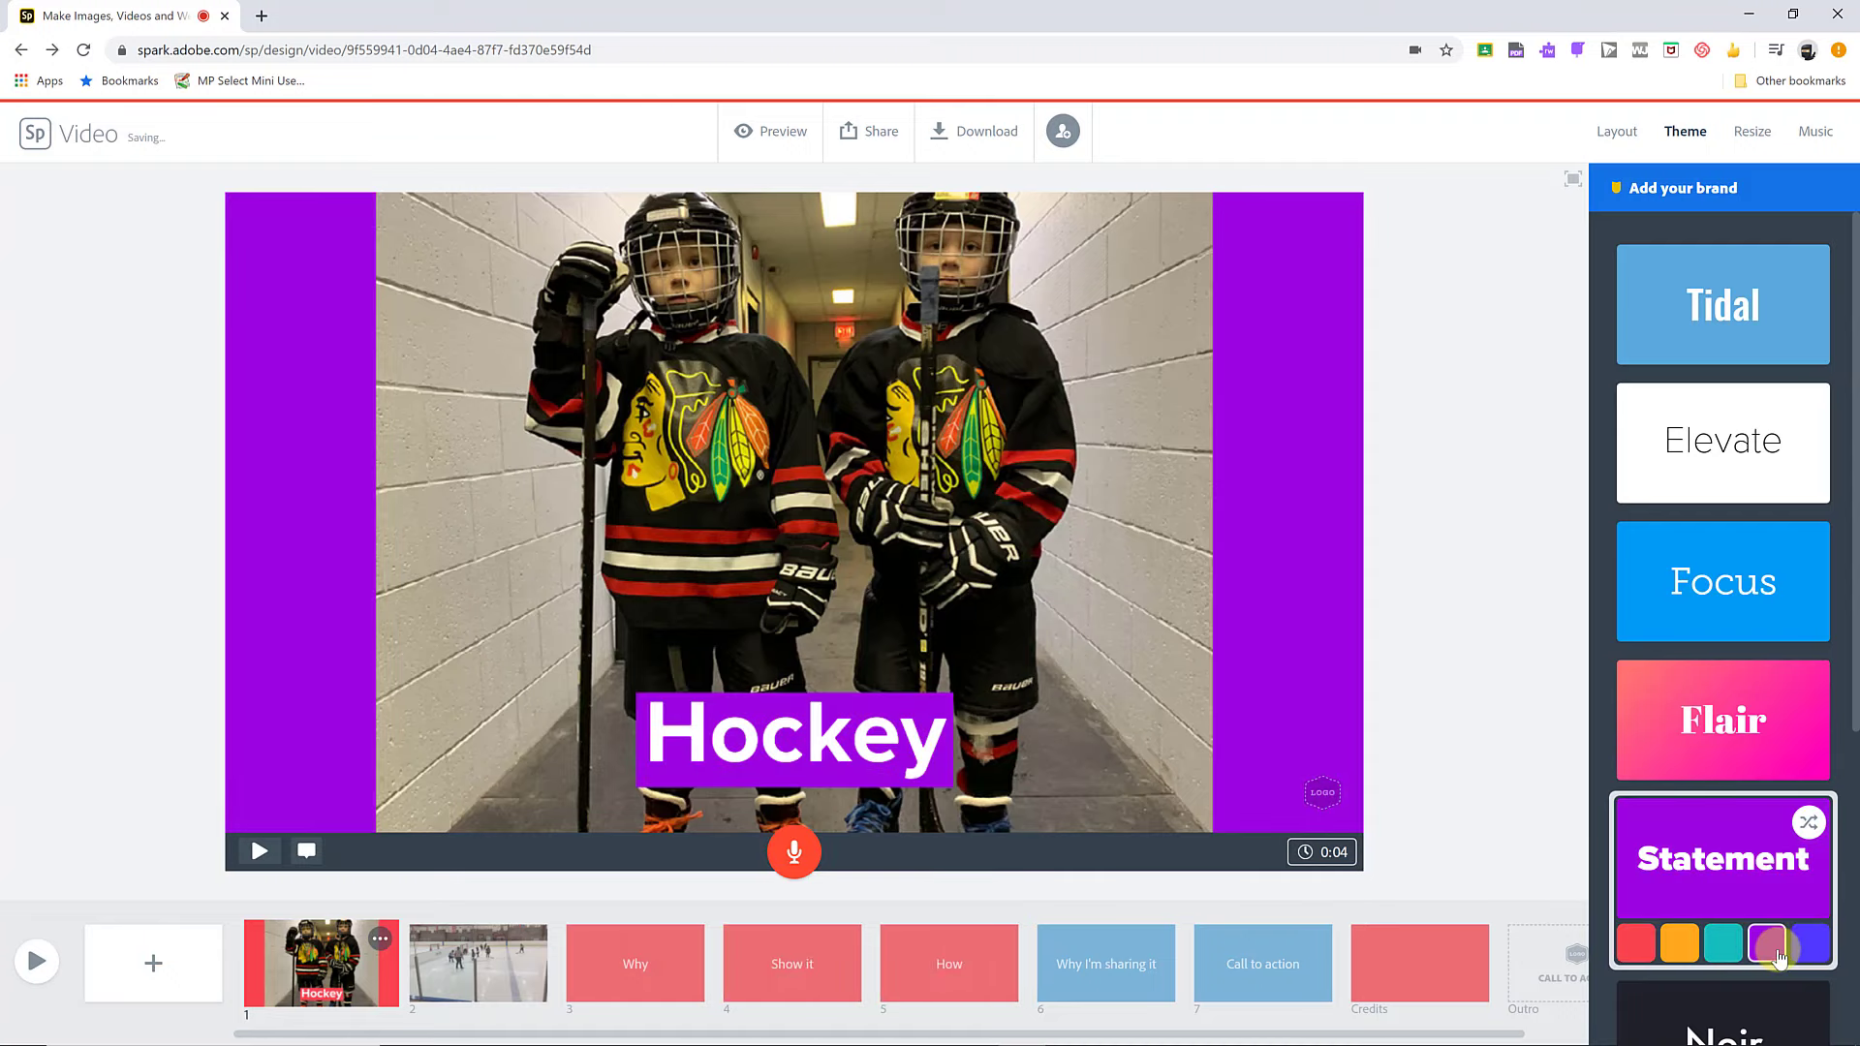
Step: Apply the Focus theme in red to the video and view the available video size formats
left_click(1693, 632)
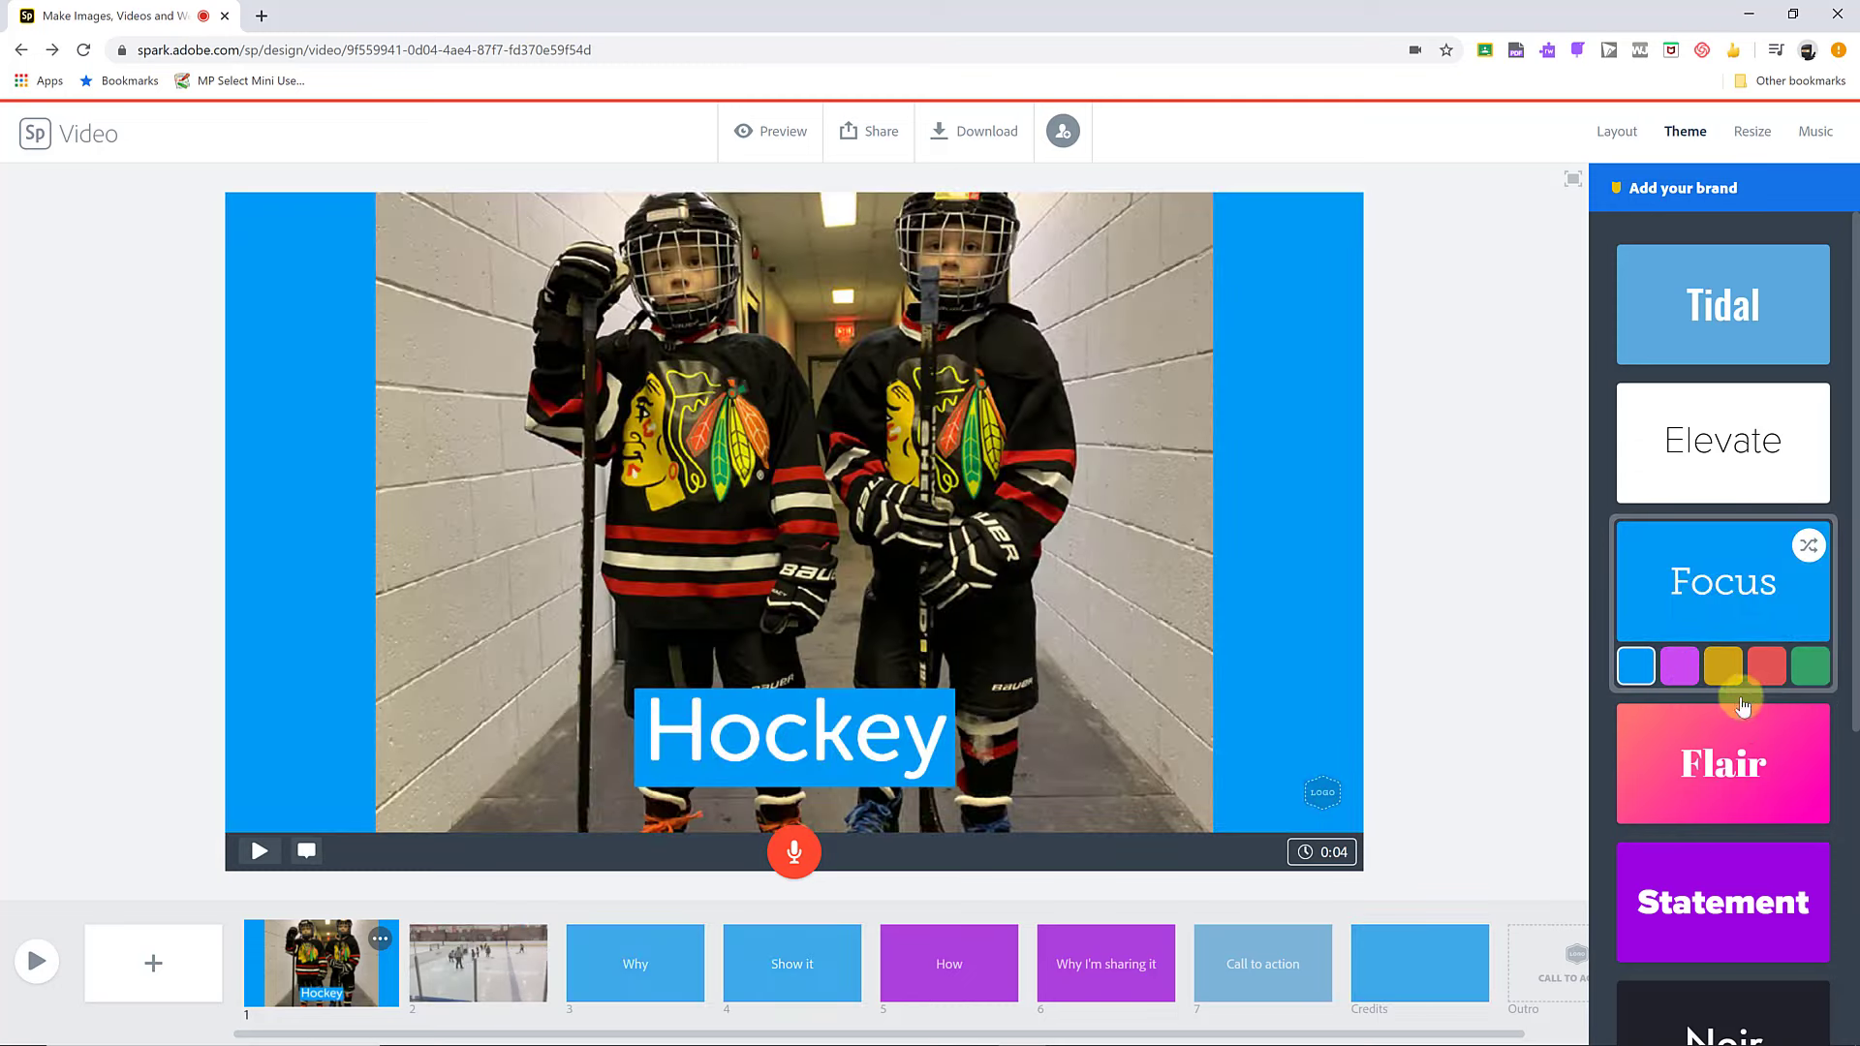
left_click(1766, 667)
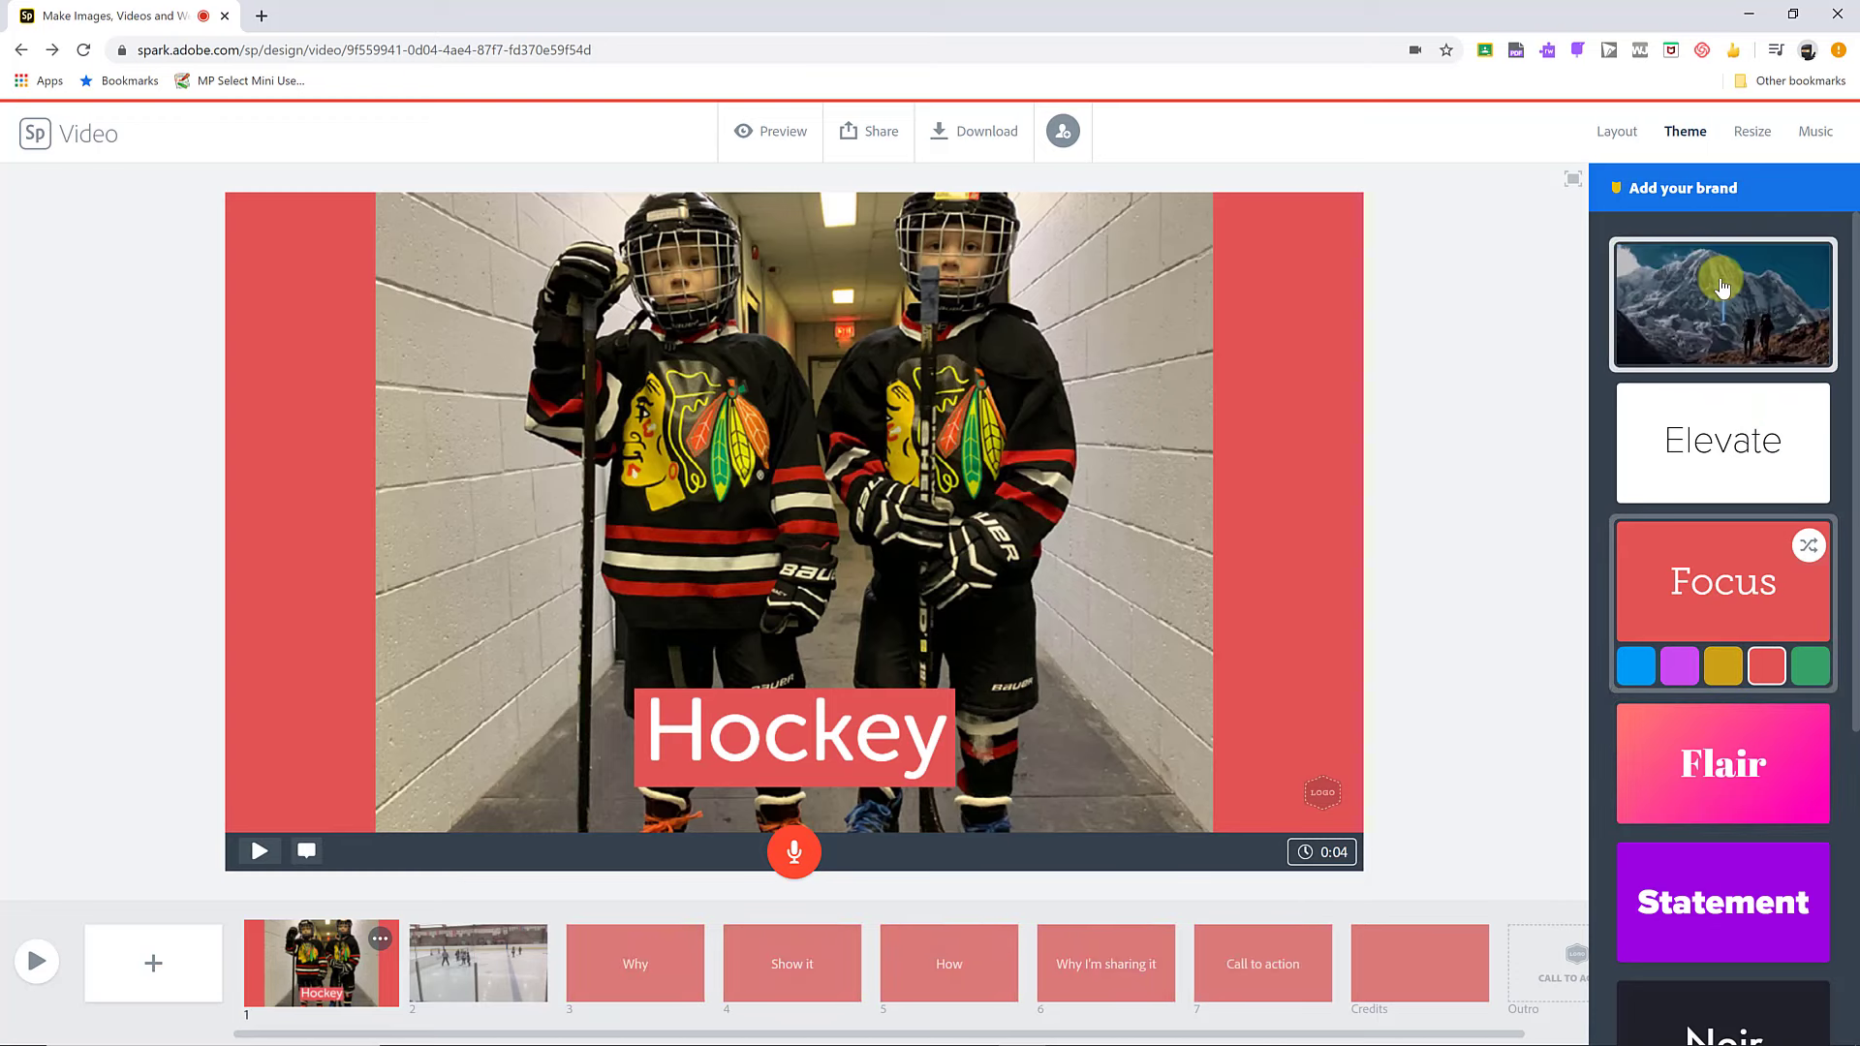
left_click(1751, 135)
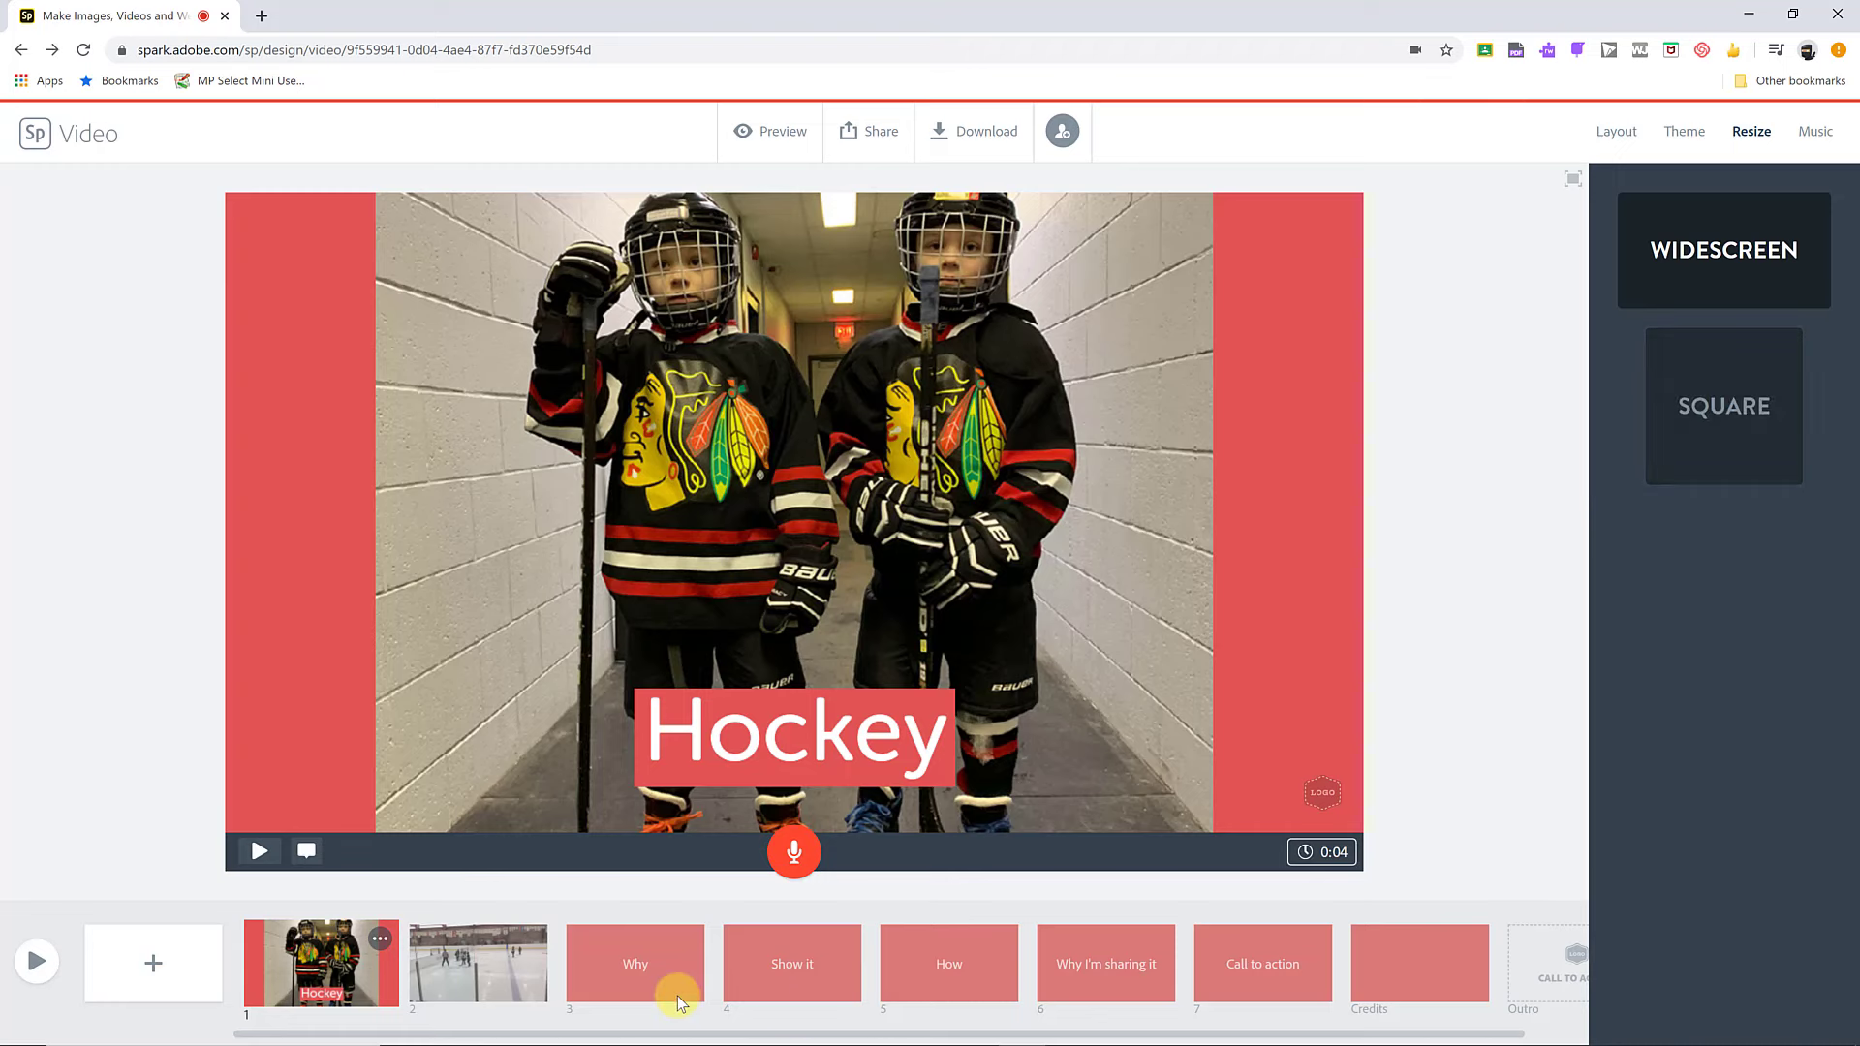
Step: Delete the unused "Why" and "Show it" slides from the video
left_click(632, 976)
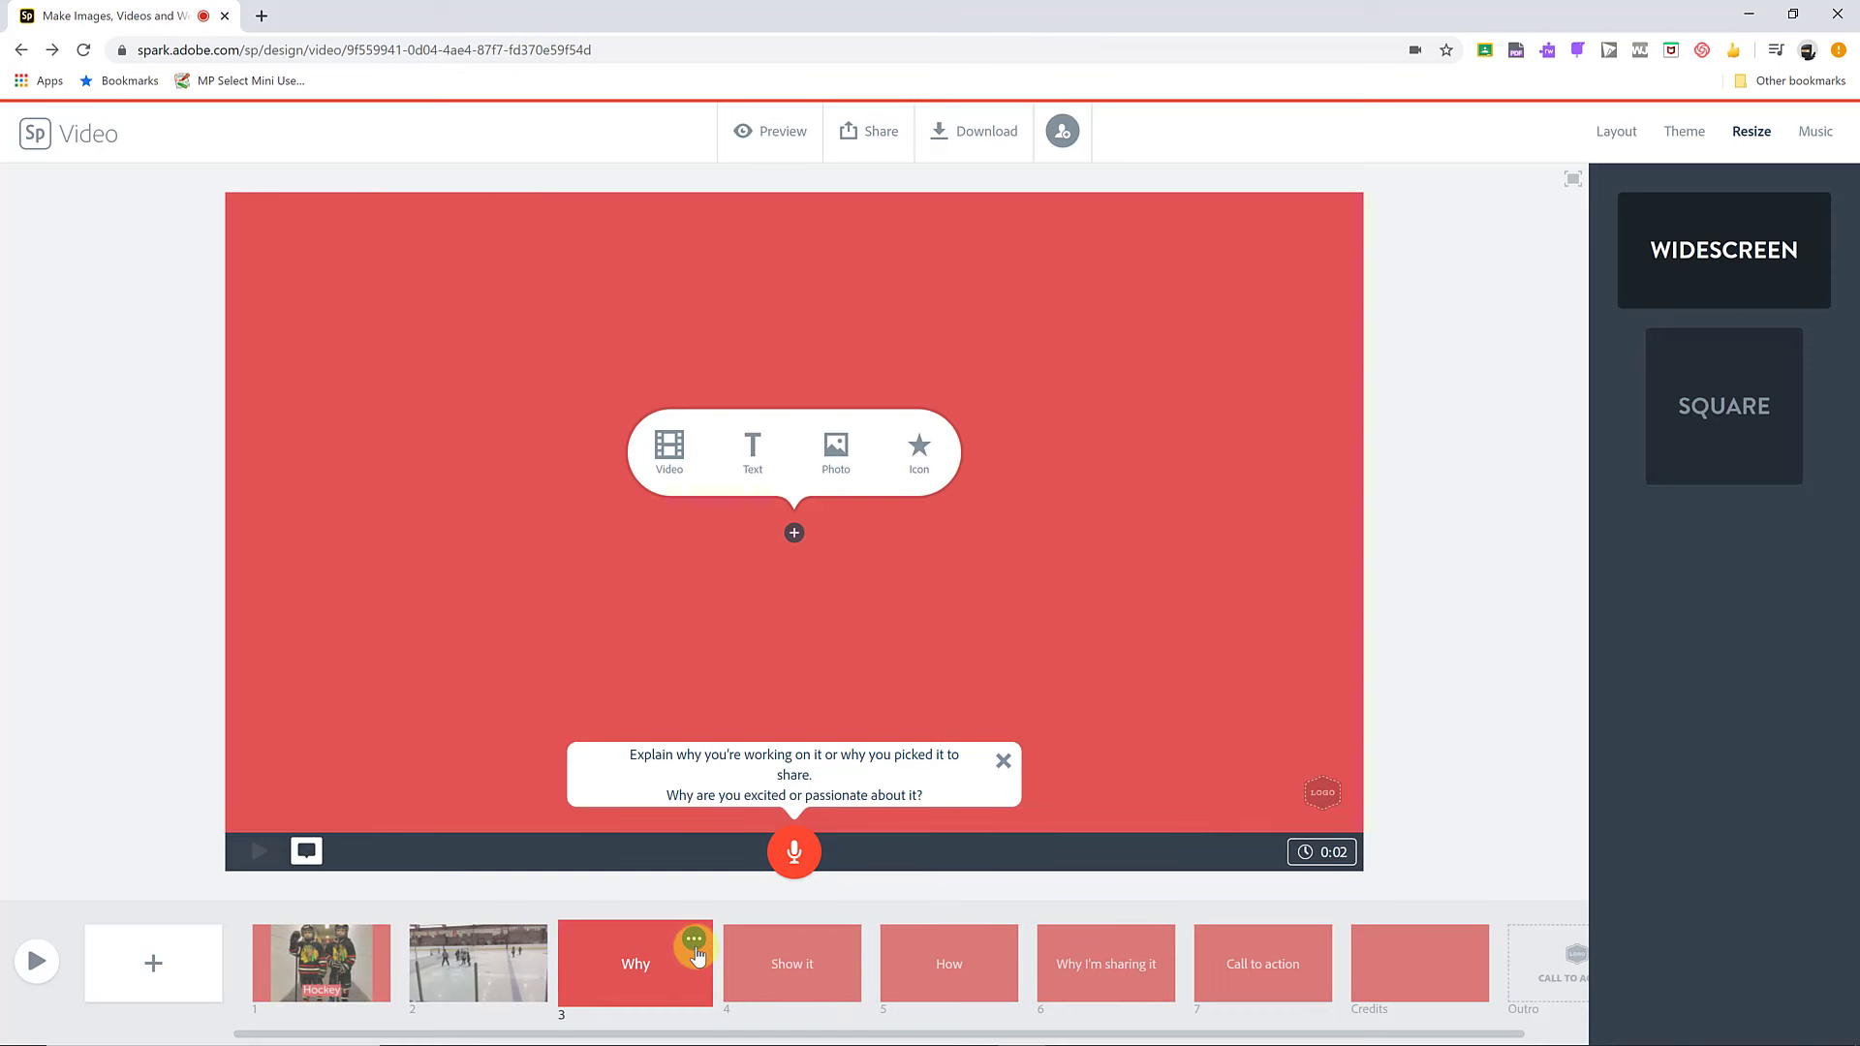
left_click(694, 940)
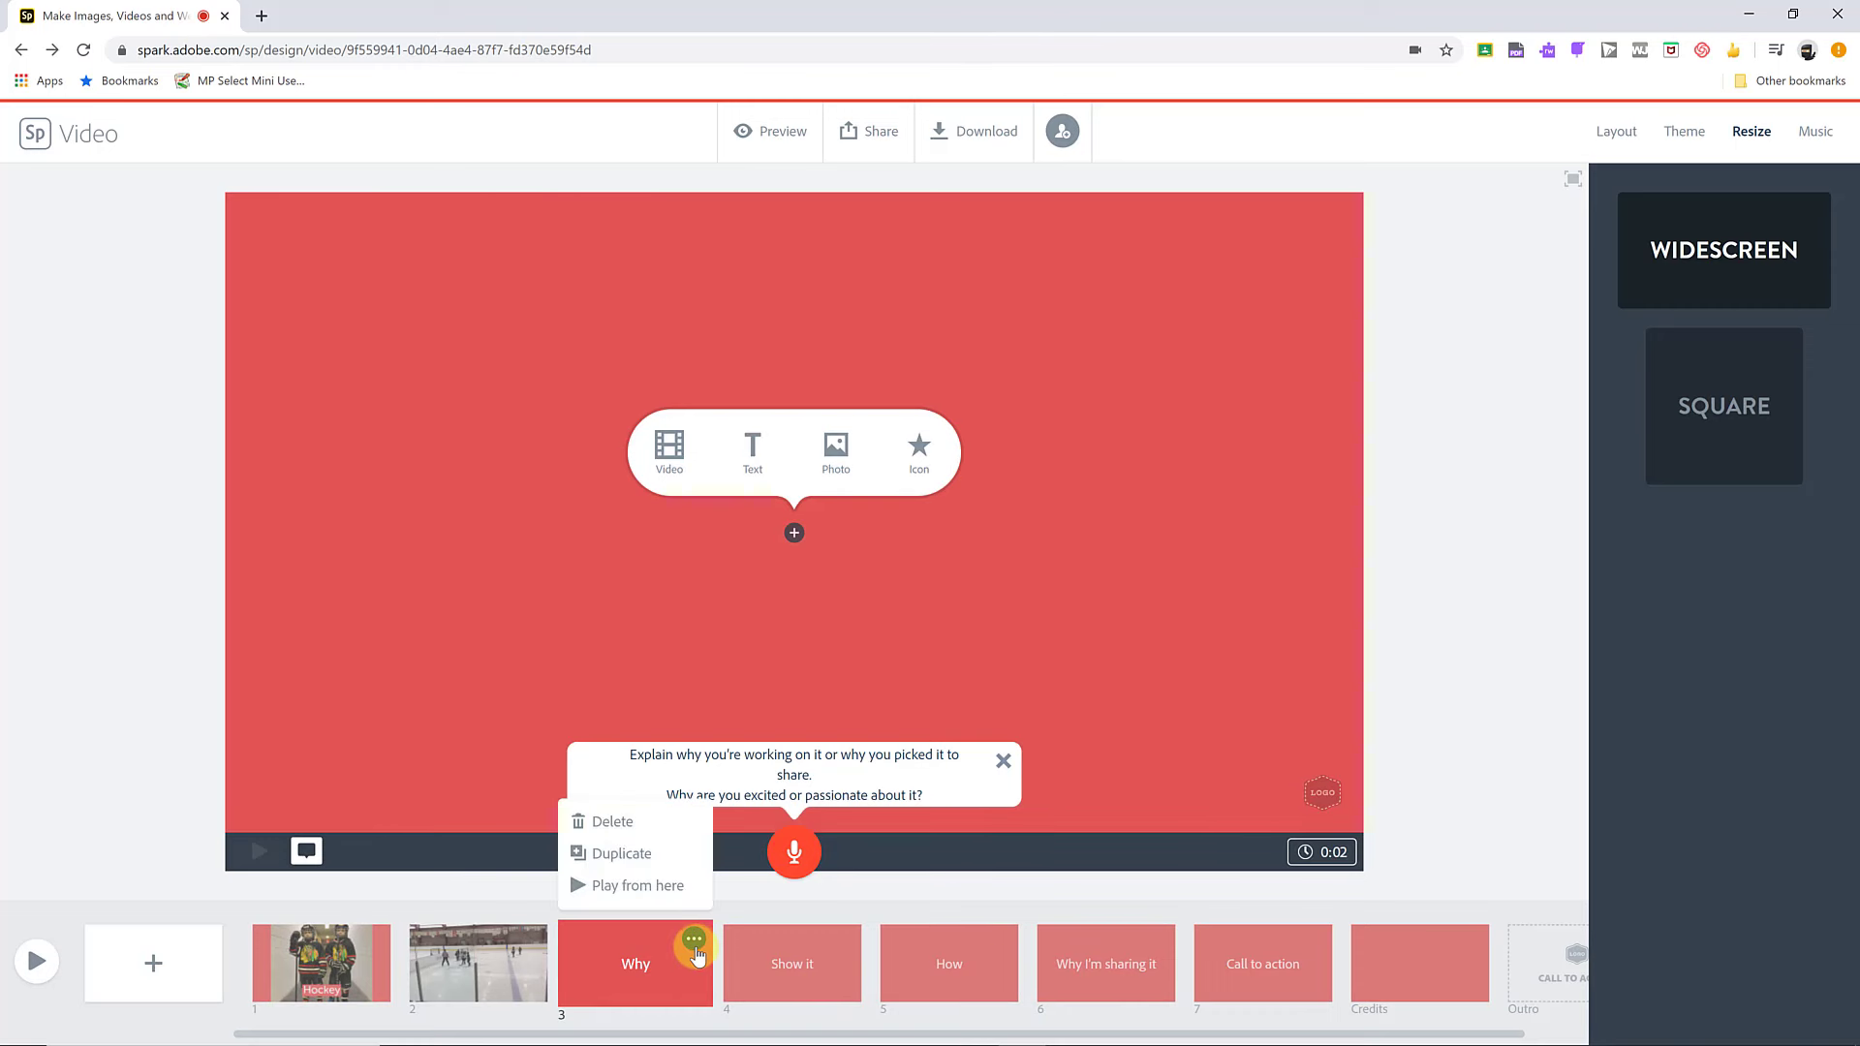
left_click(635, 826)
left_click(672, 883)
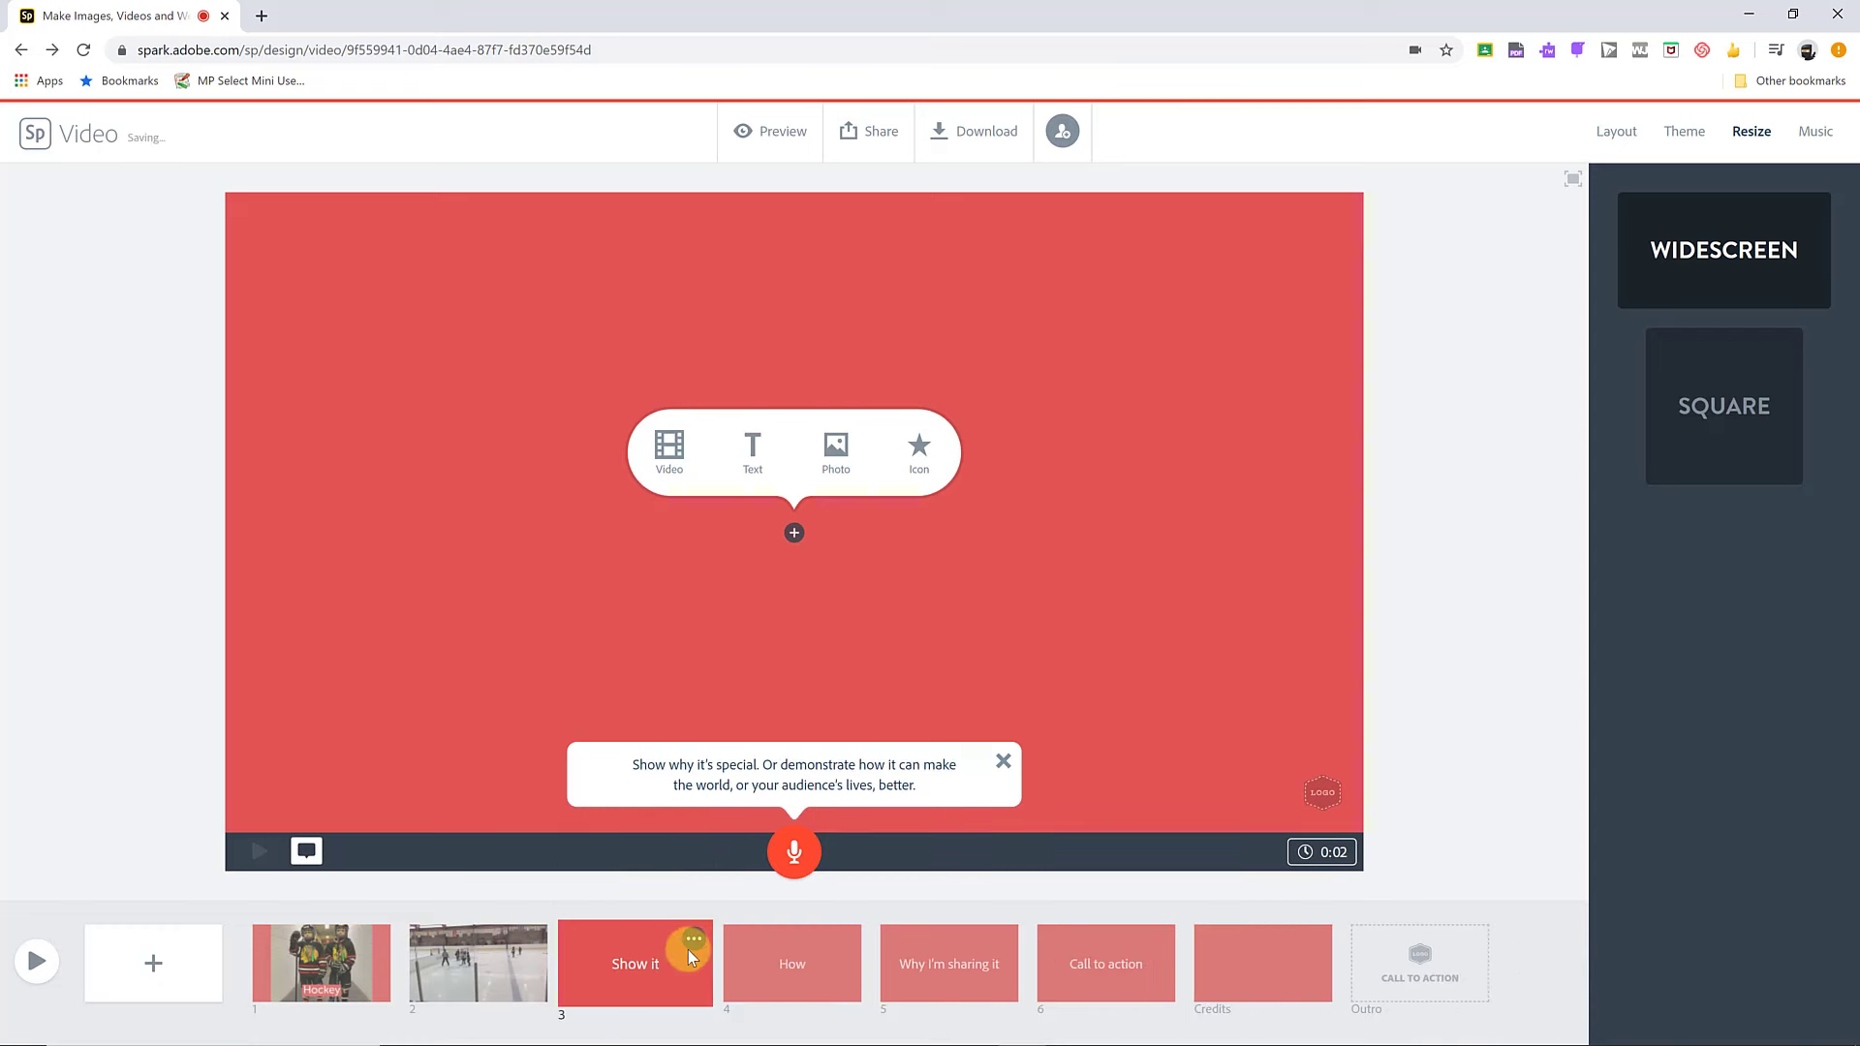
left_click(693, 940)
left_click(667, 826)
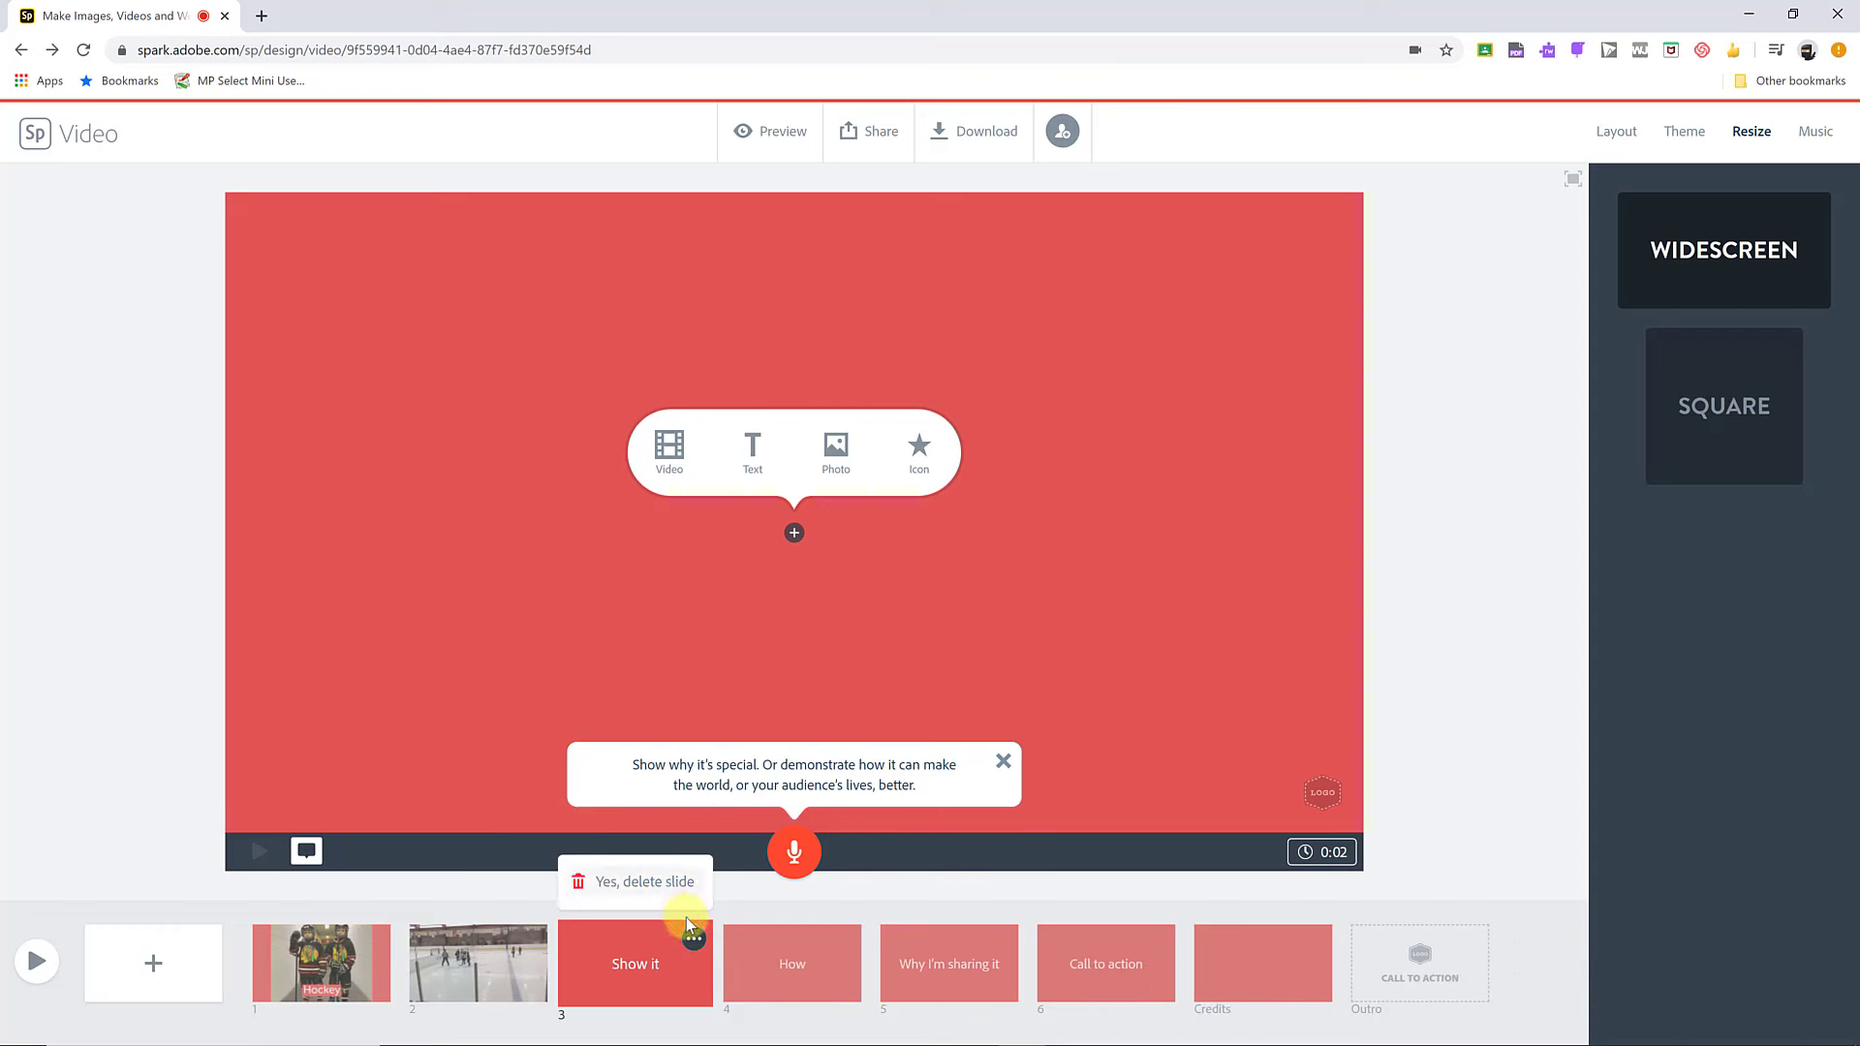
left_click(669, 884)
left_click(692, 937)
left_click(667, 821)
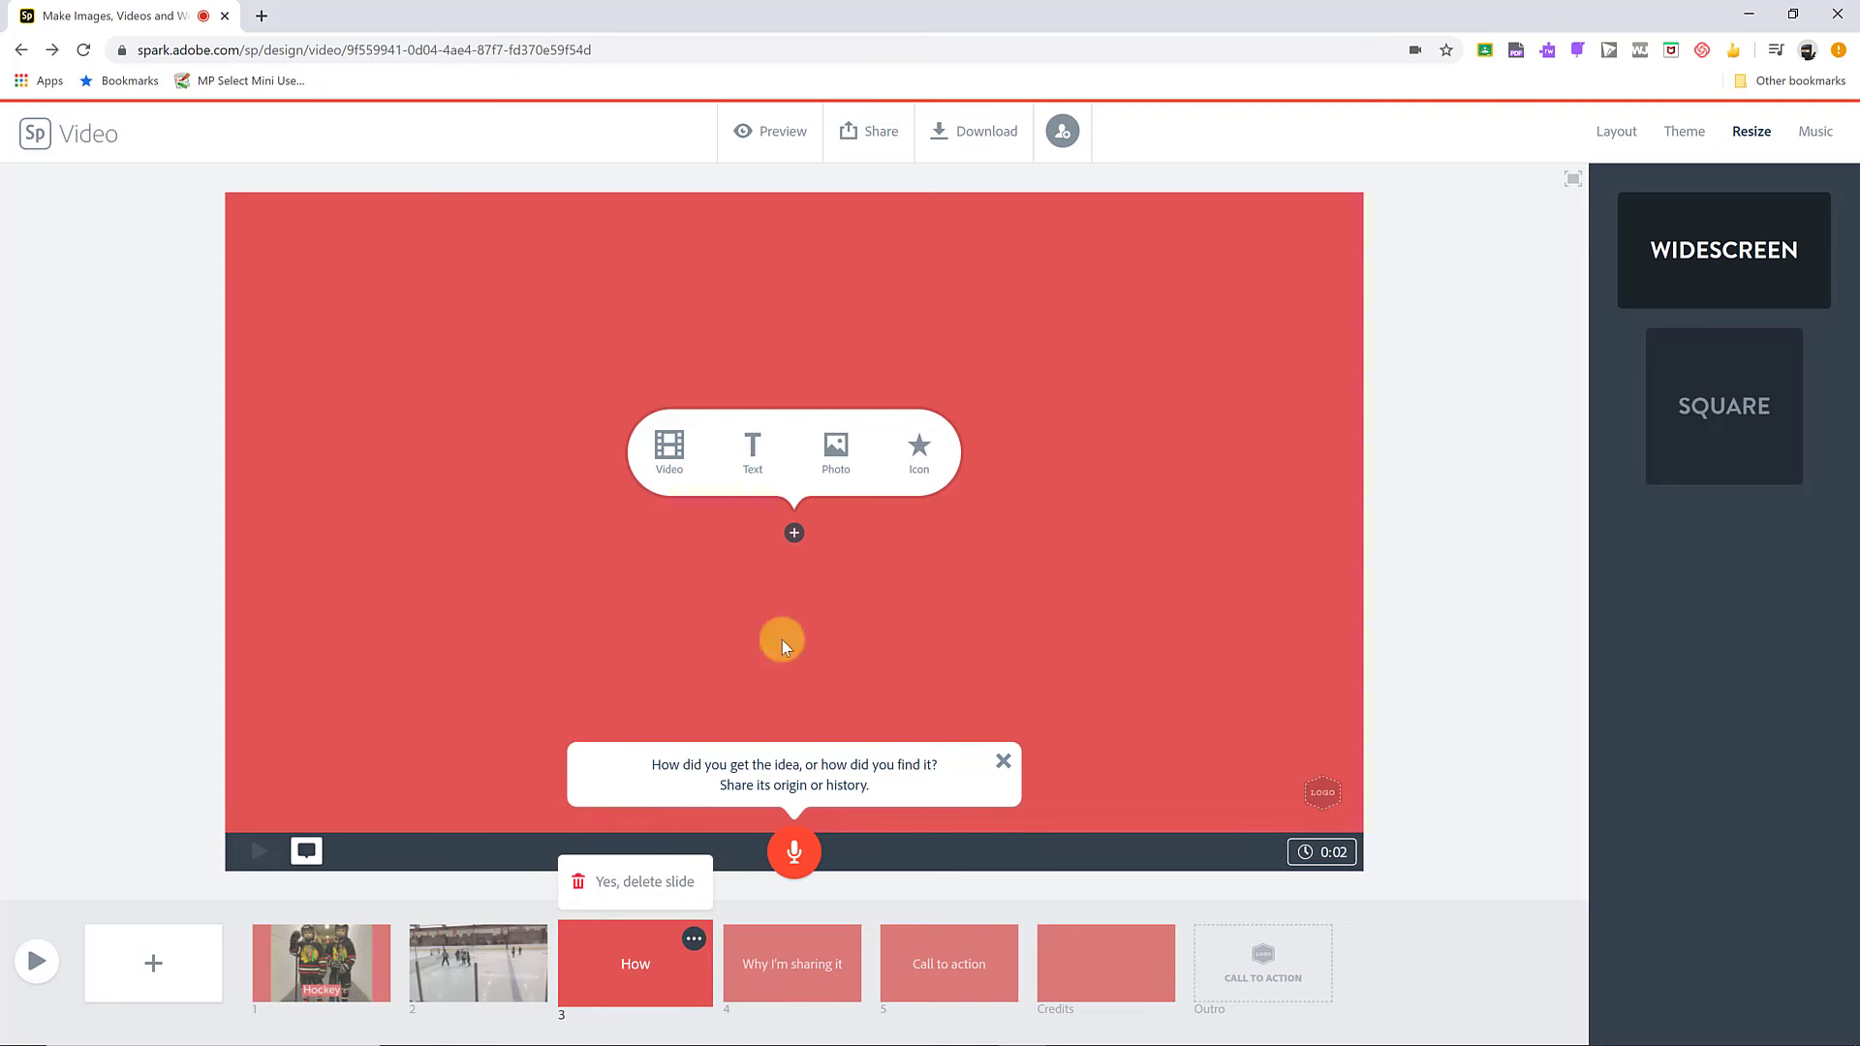
left_click(1434, 469)
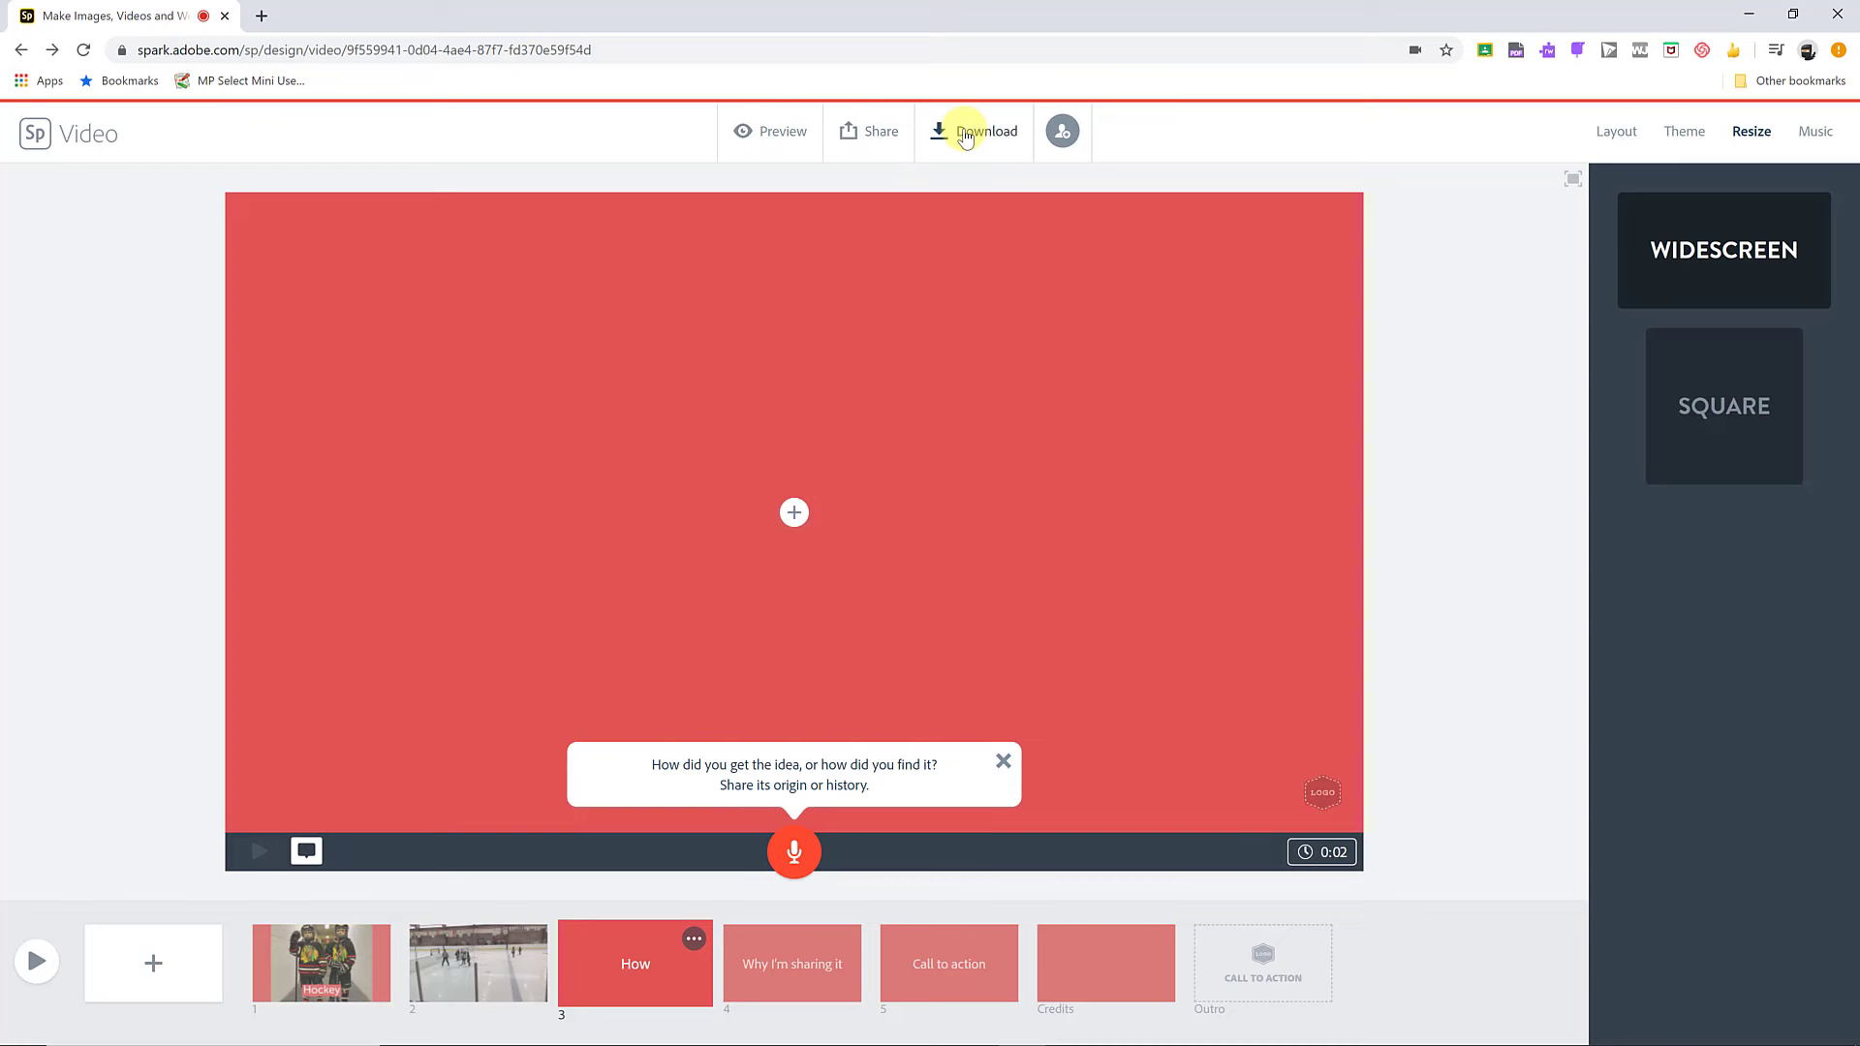
Step: Start the video download and cancel it, and check the dialog for inviting people to the project
left_click(966, 136)
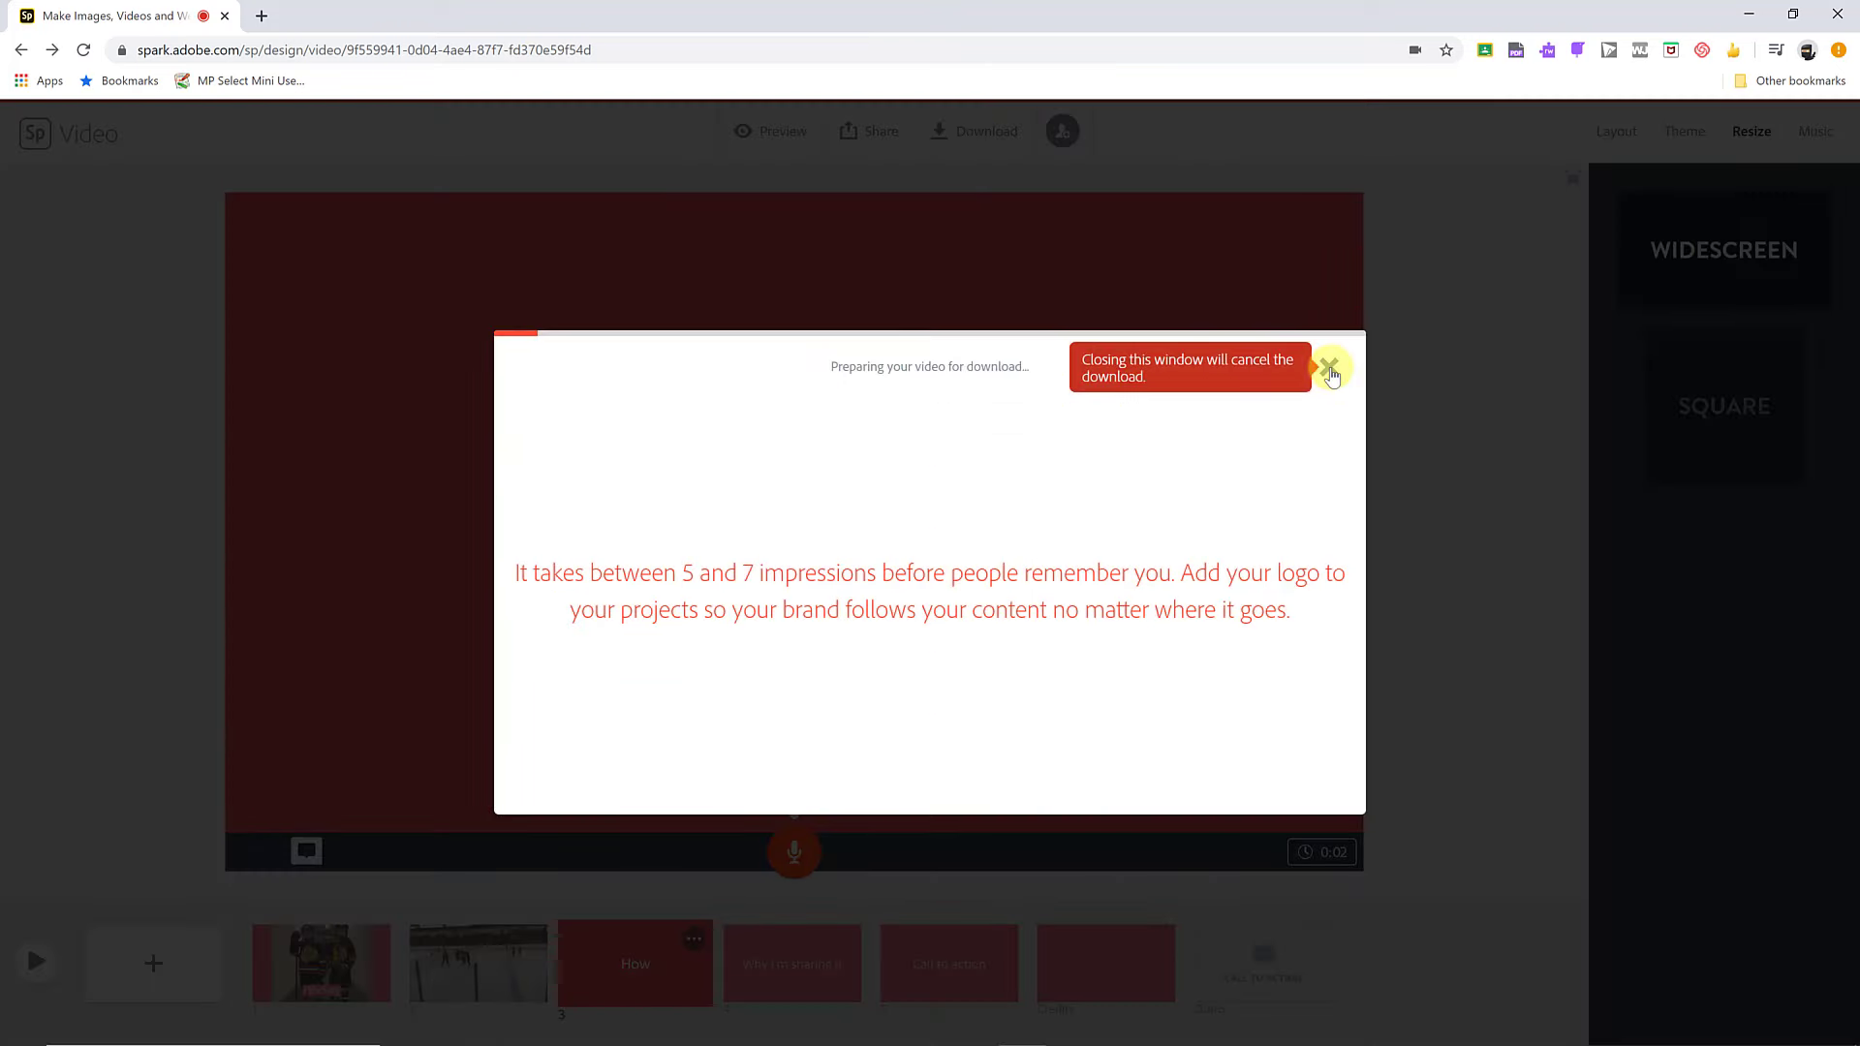
left_click(1329, 368)
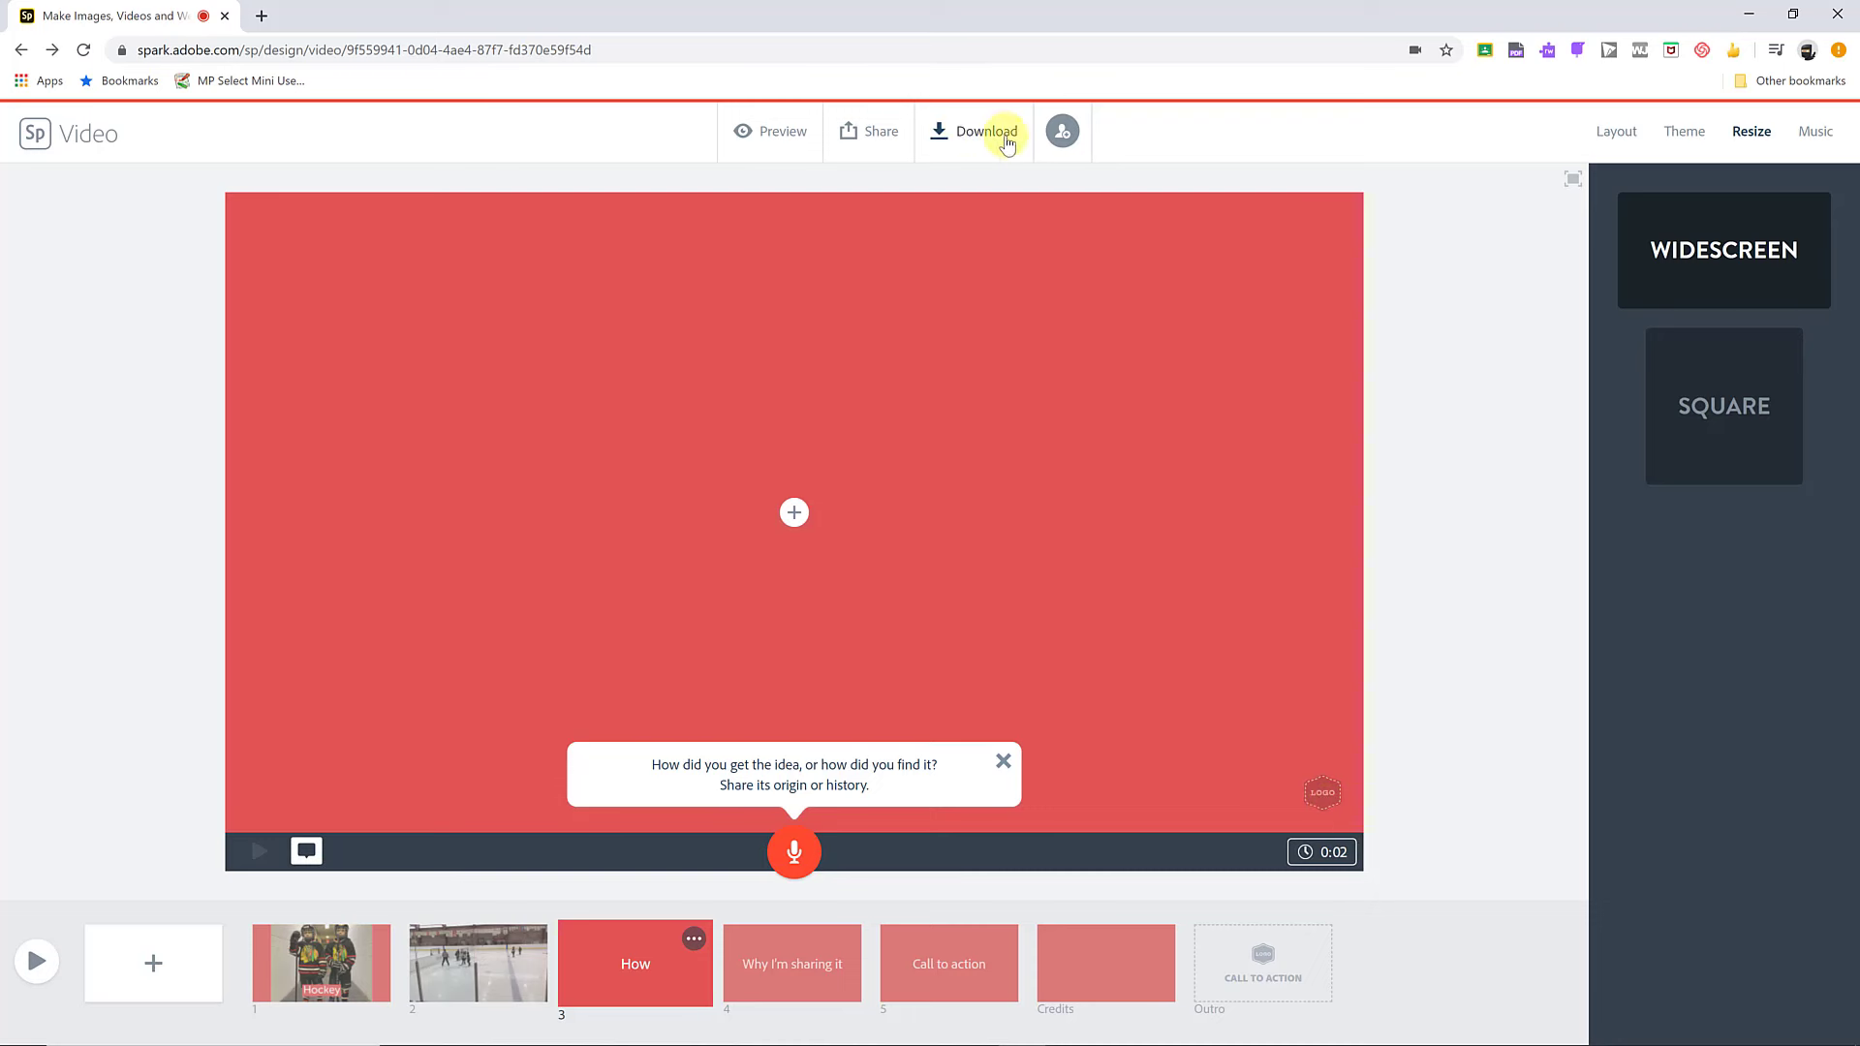
left_click(1062, 136)
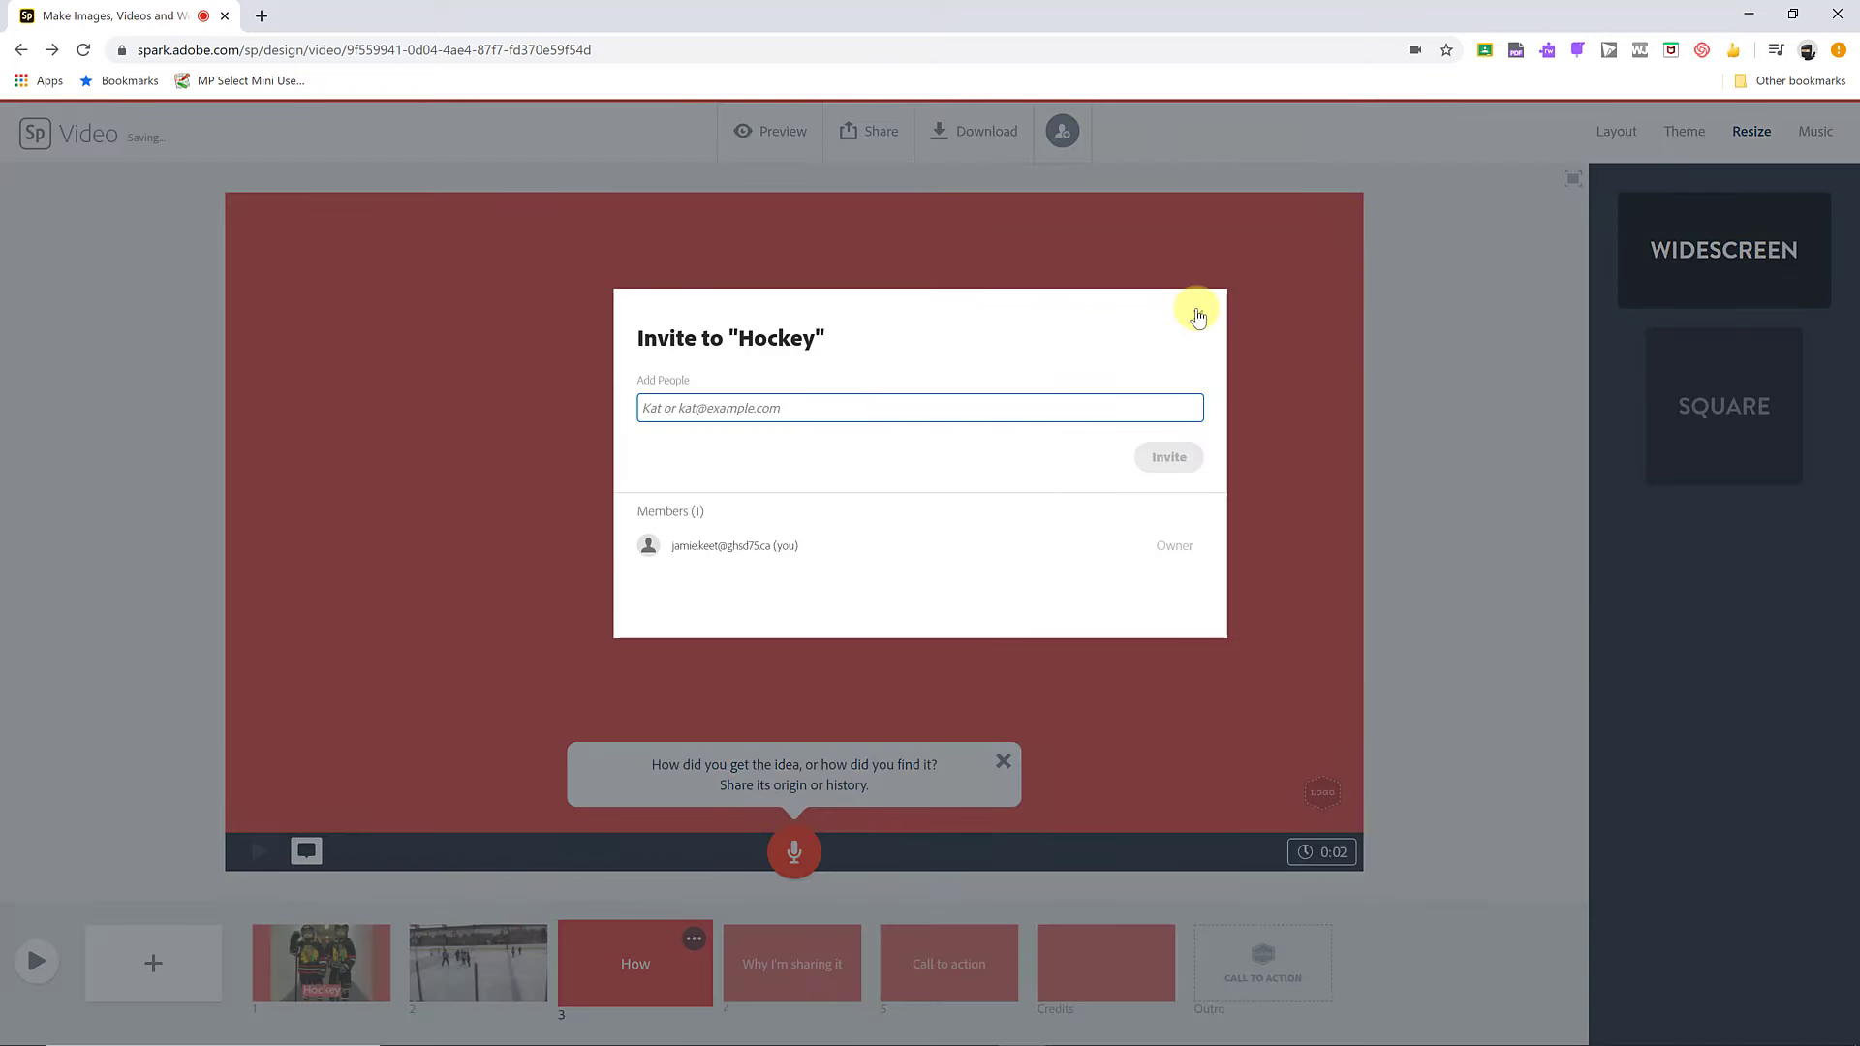
left_click(1198, 316)
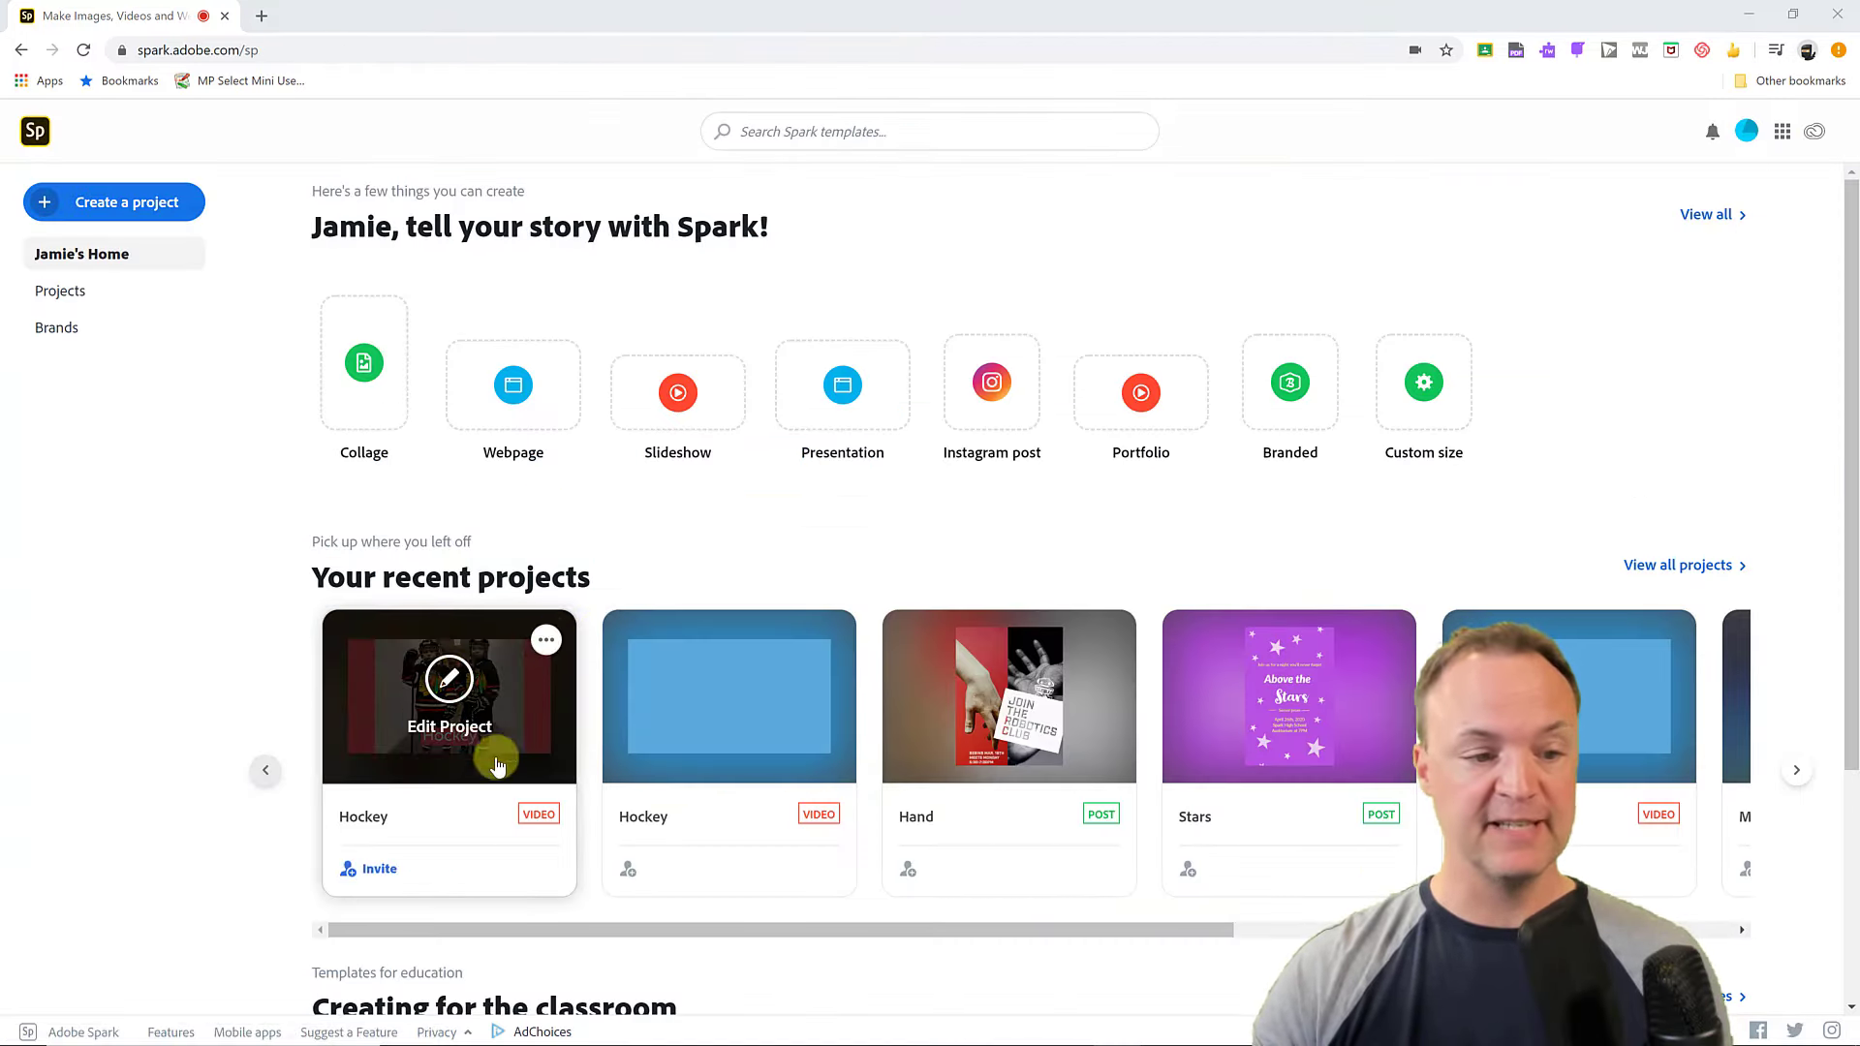
Step: View the actions available for the first Hockey video among the recent projects
left_click(546, 640)
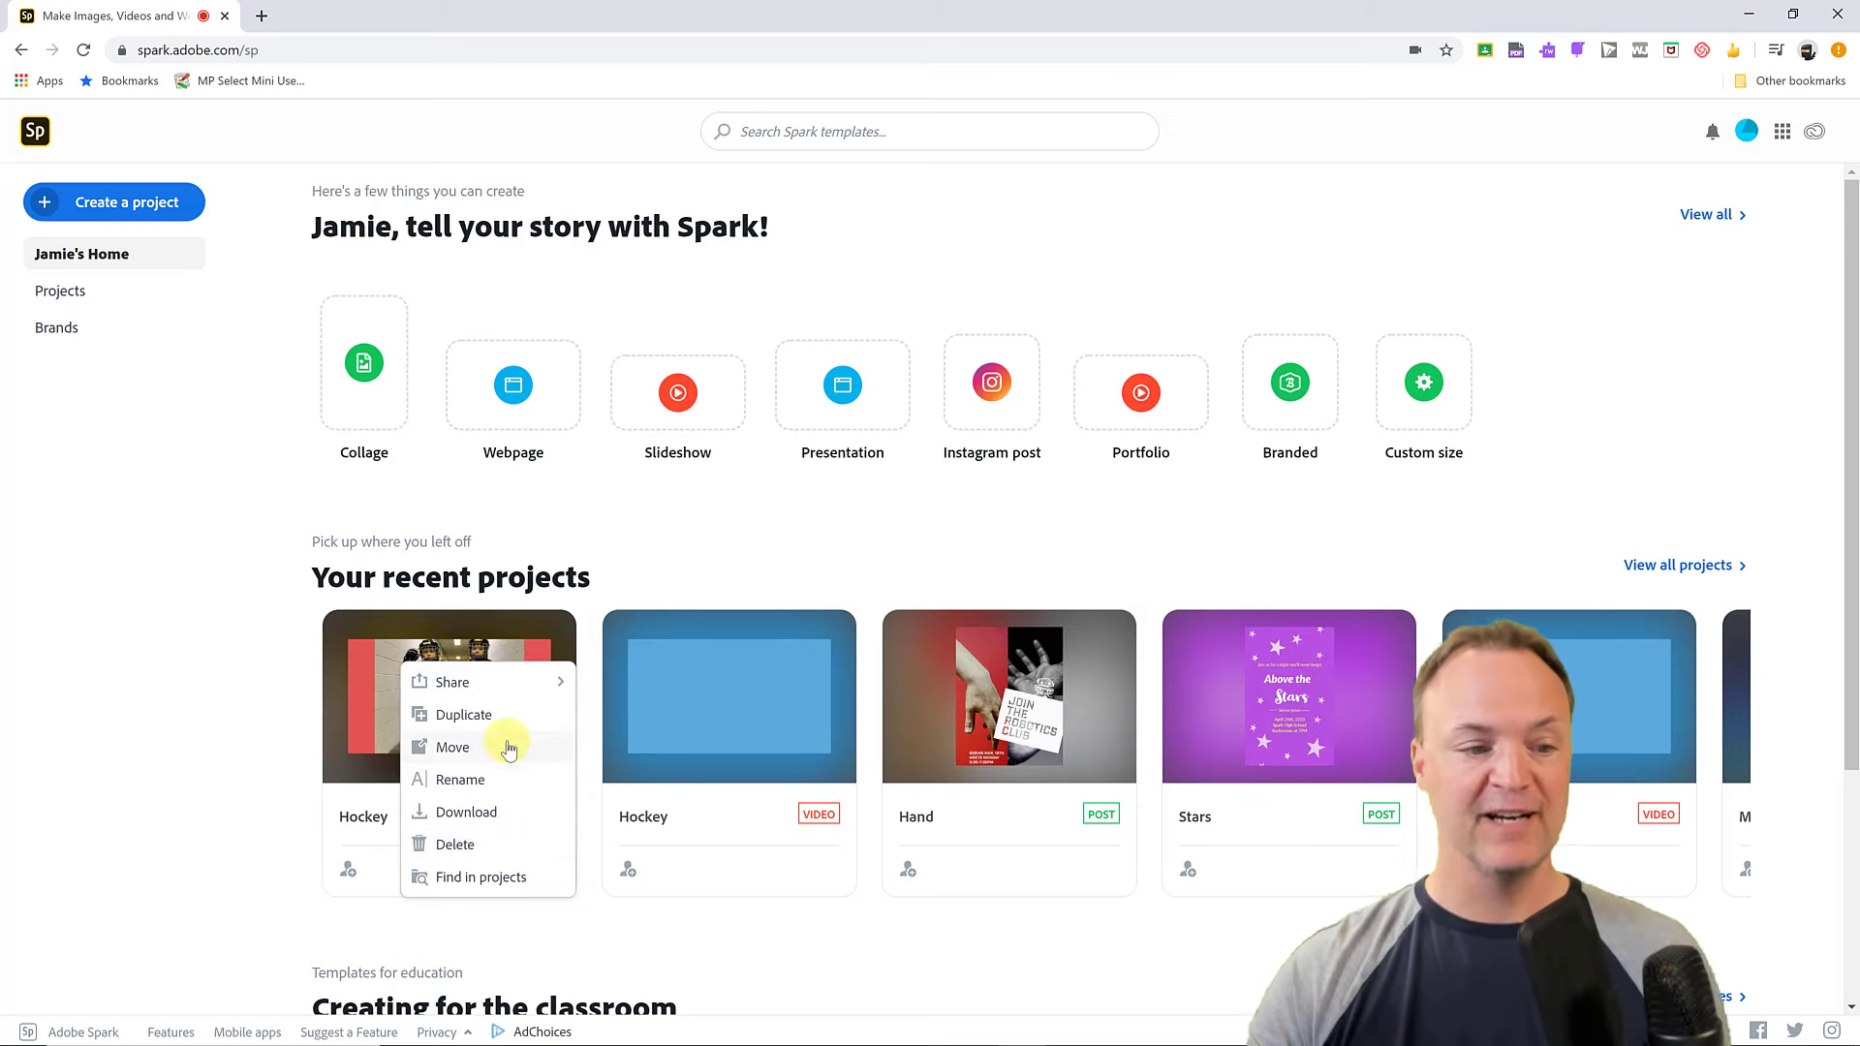
left_click(544, 651)
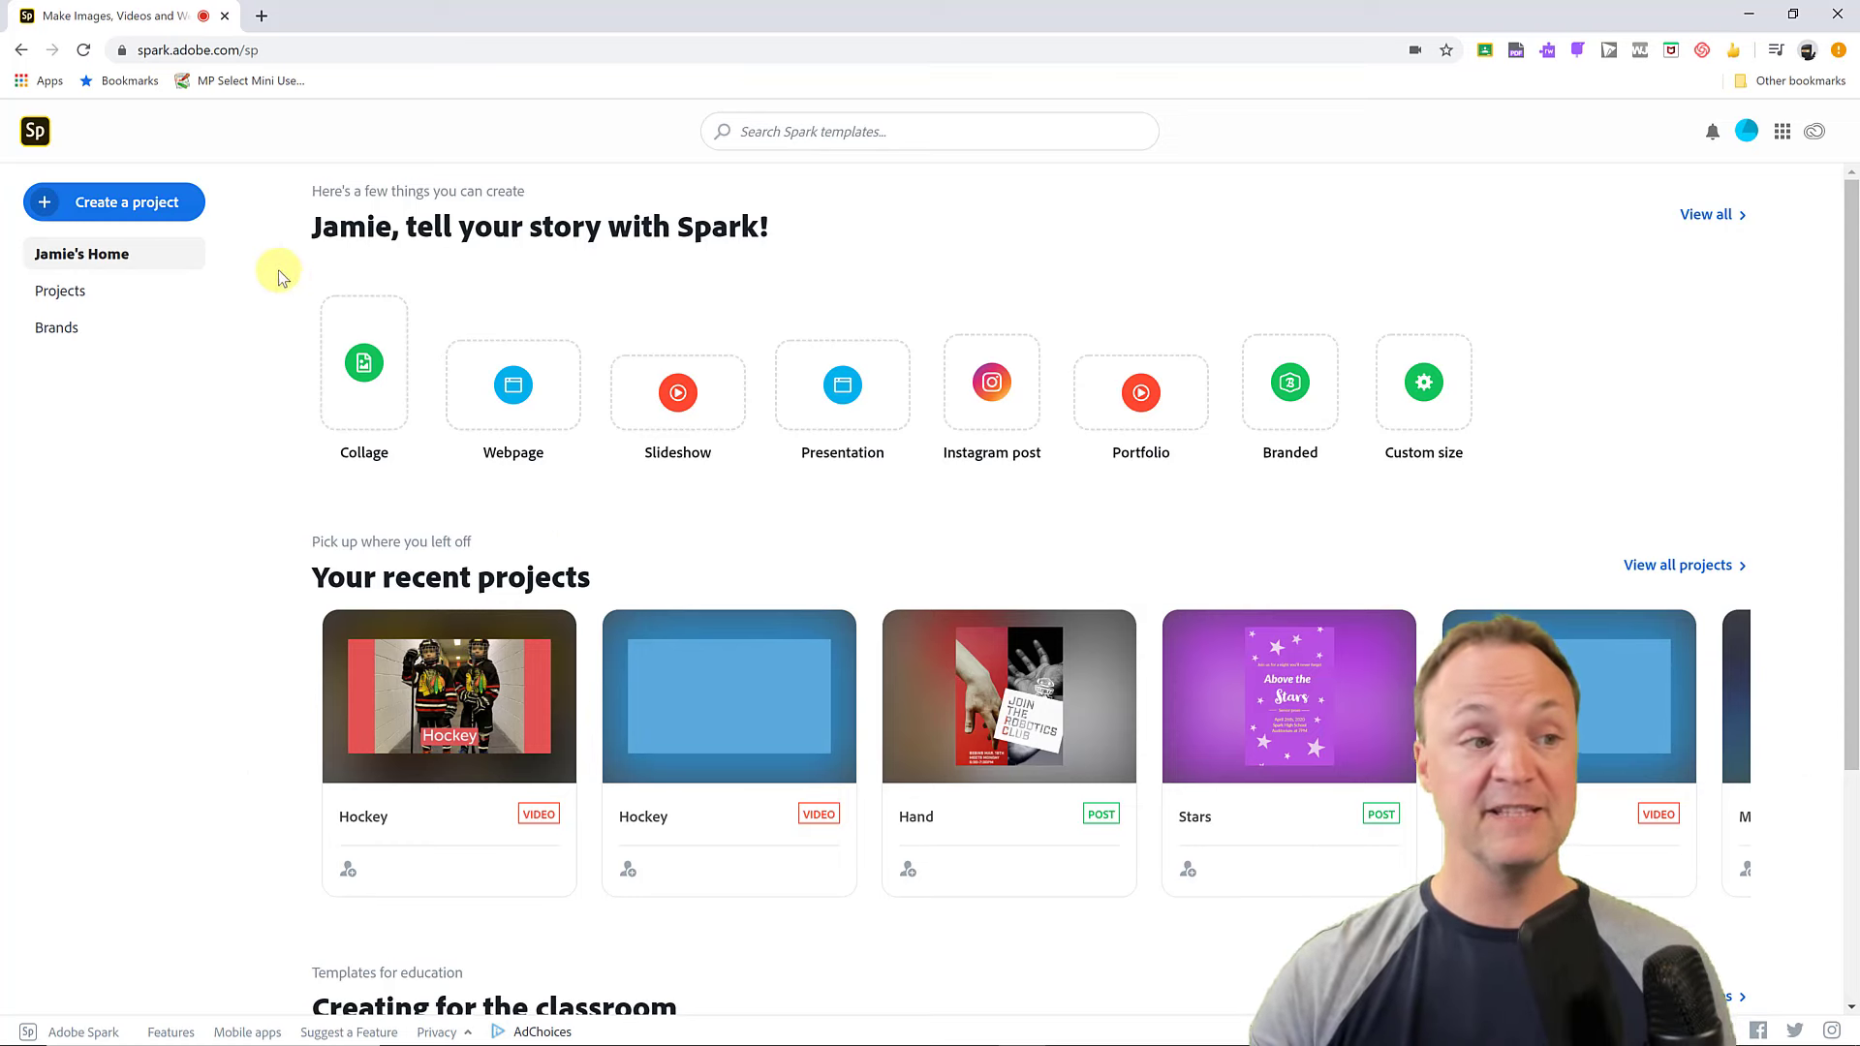
Step: Create a new web page with the title "About Dogs" and the author's full name as its subtitle
left_click(178, 219)
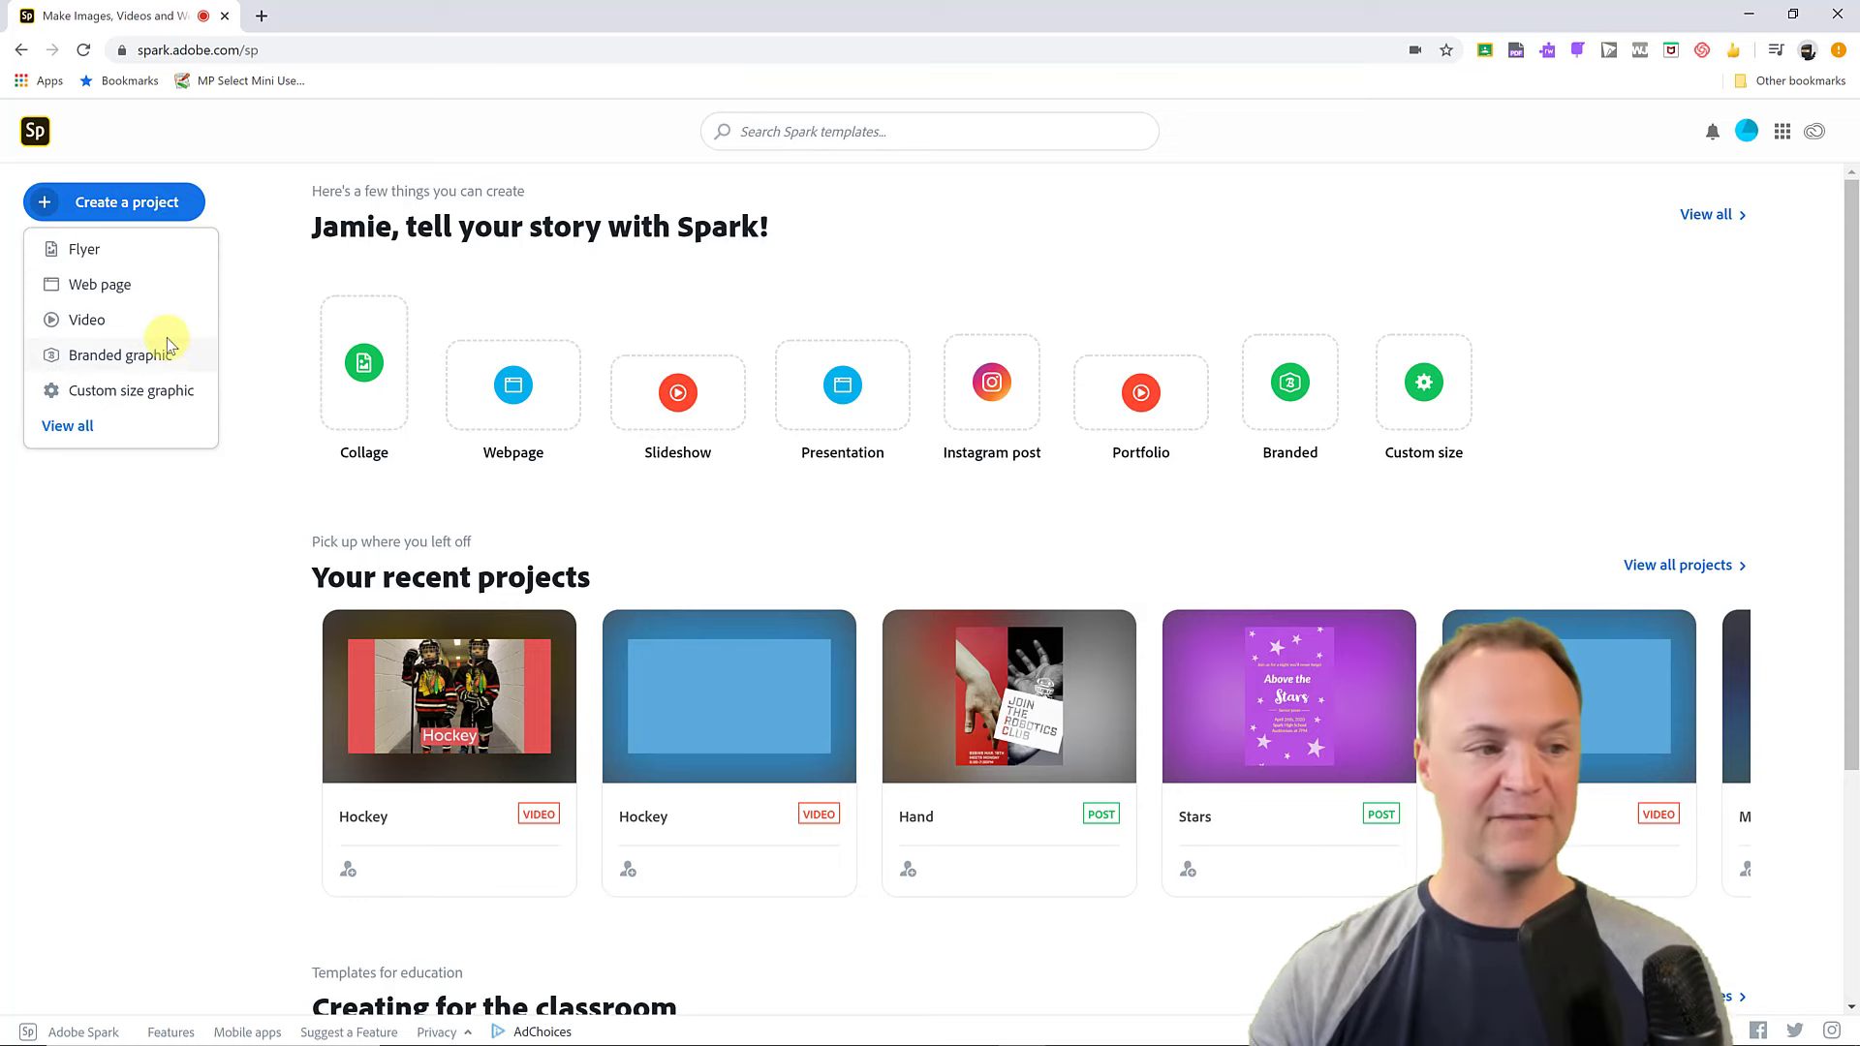
left_click(121, 291)
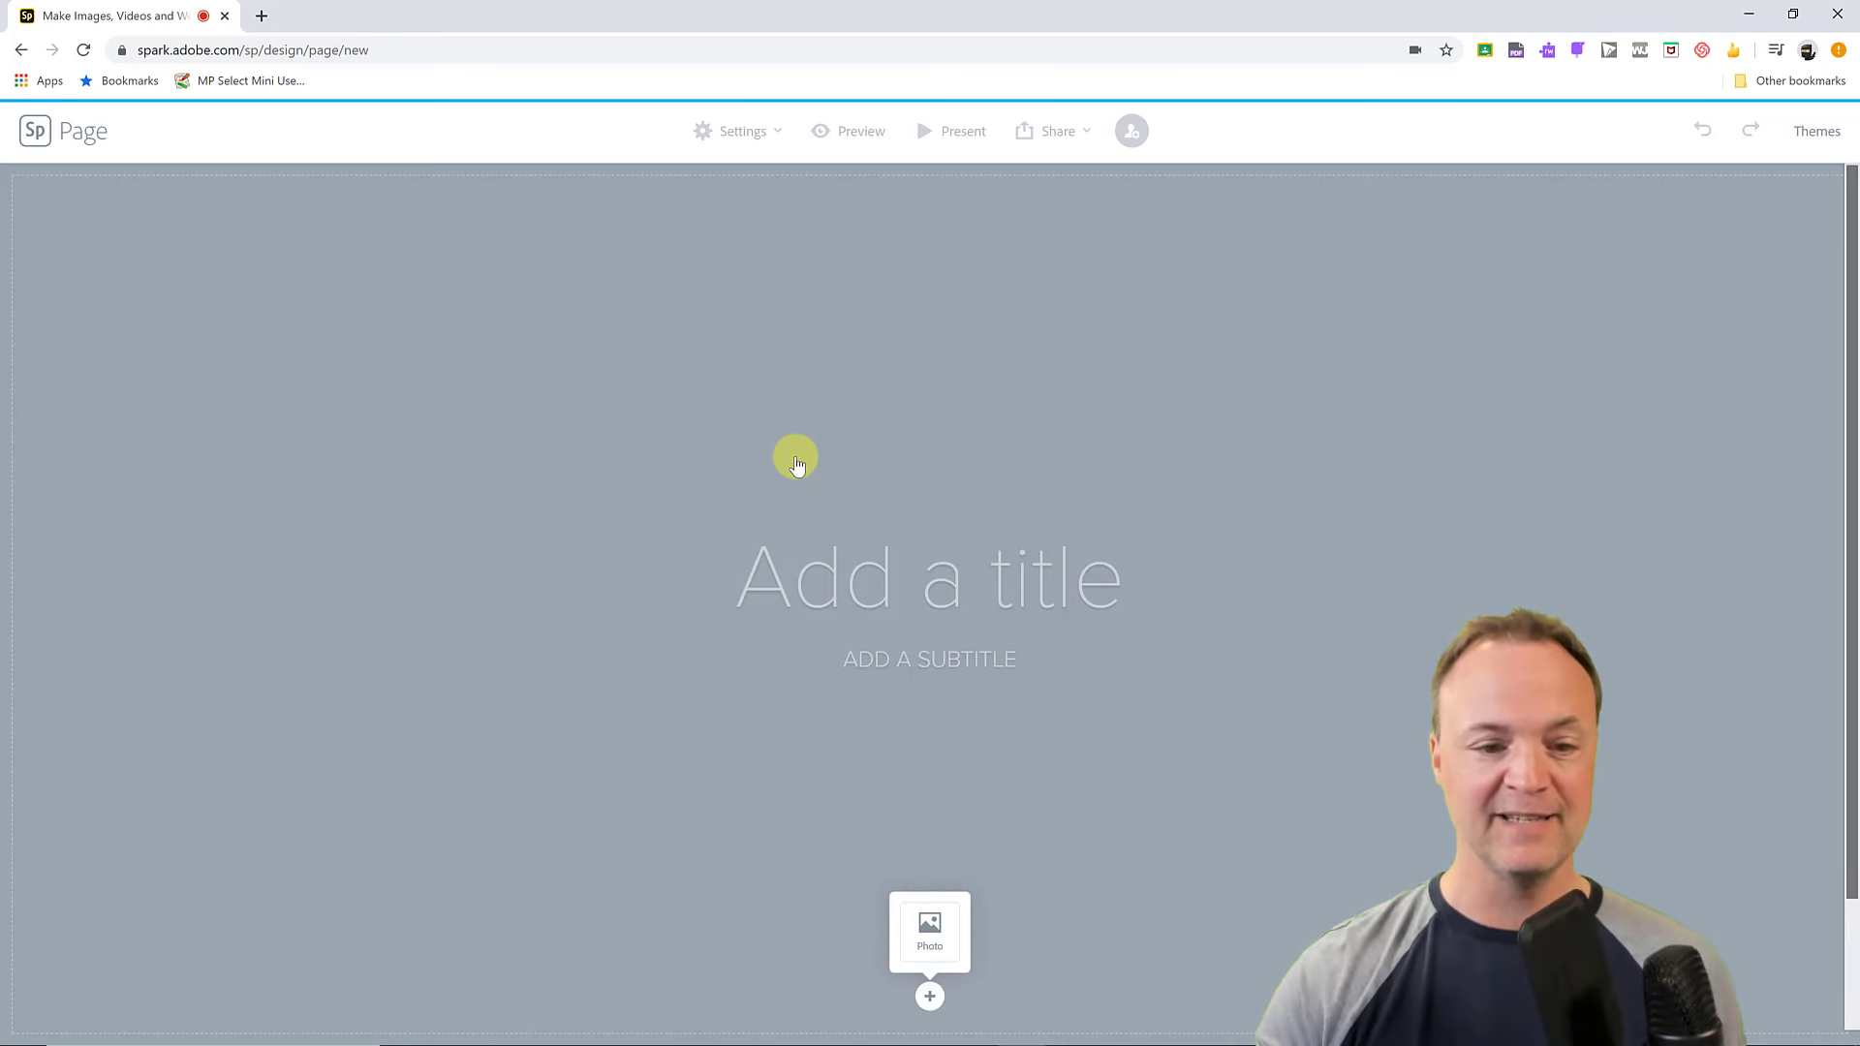
left_click(906, 584)
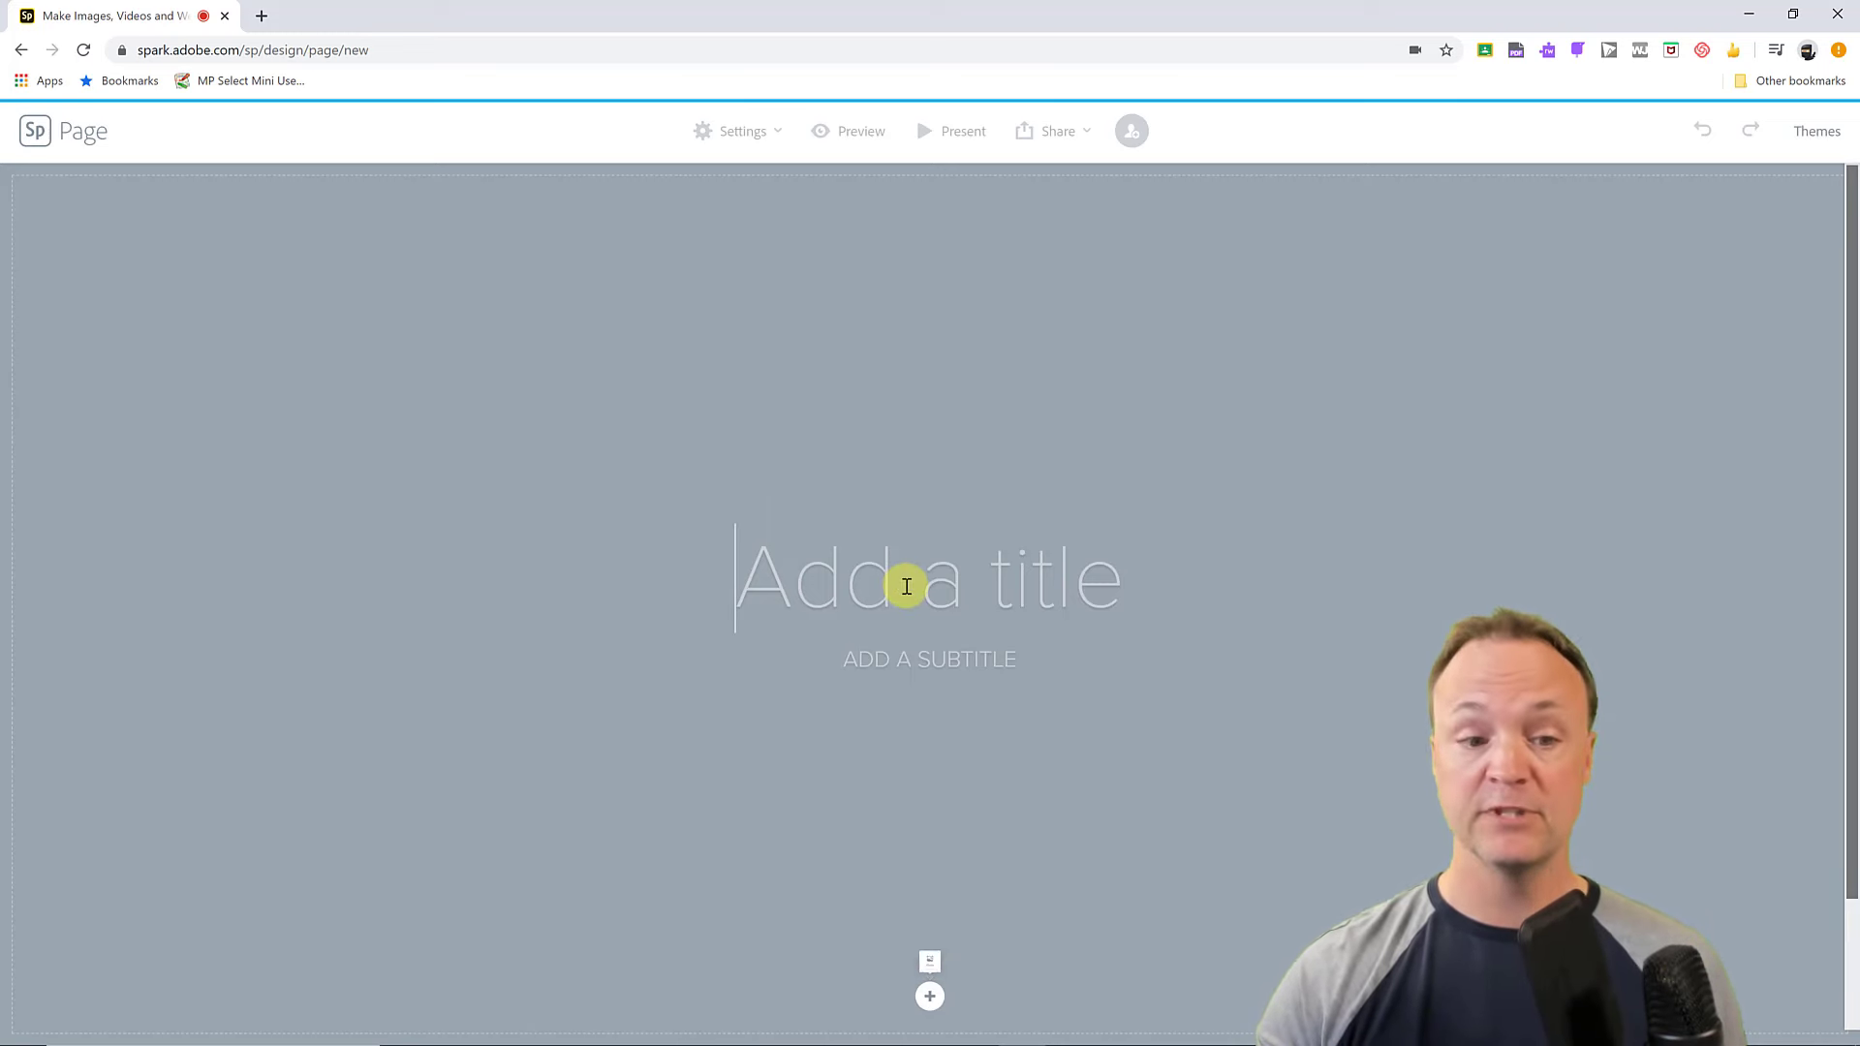
type("About ")
type("Dobs")
key("BackSpace")
key("BackSpace")
type("h")
key("BackSpace")
type("gs")
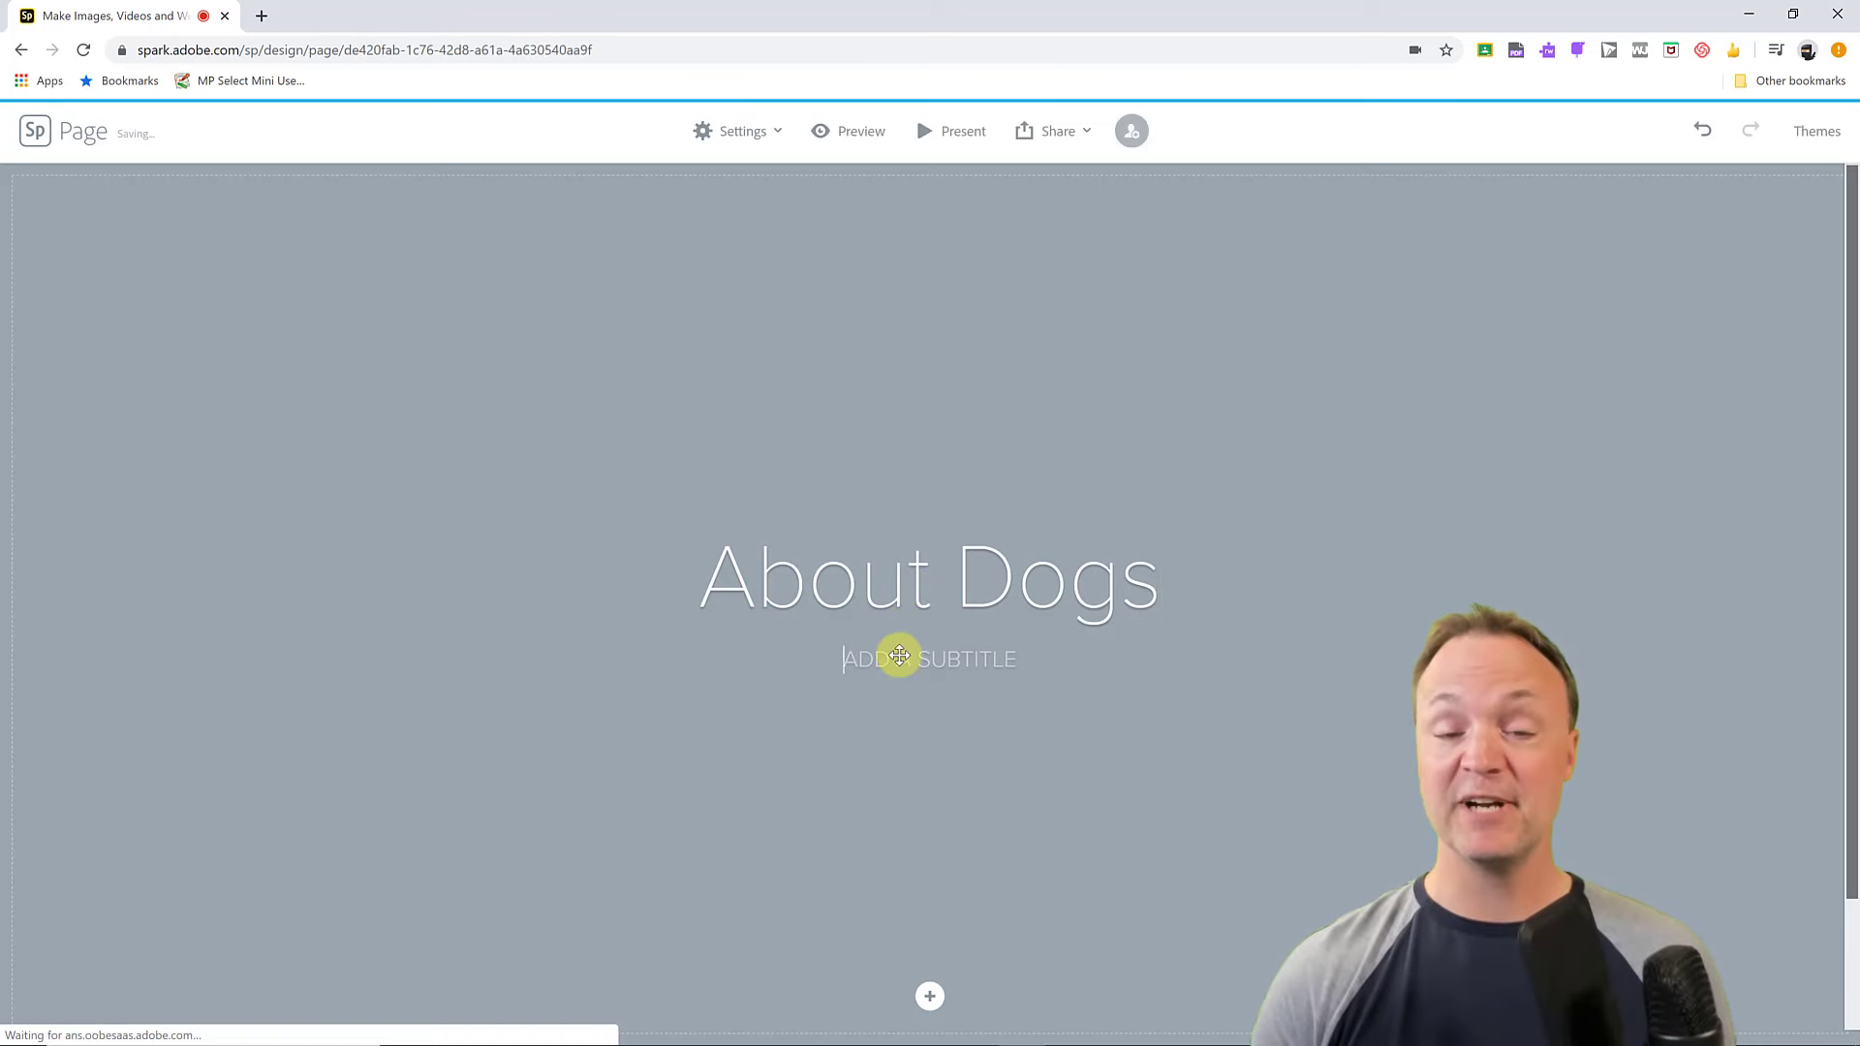
type("JA")
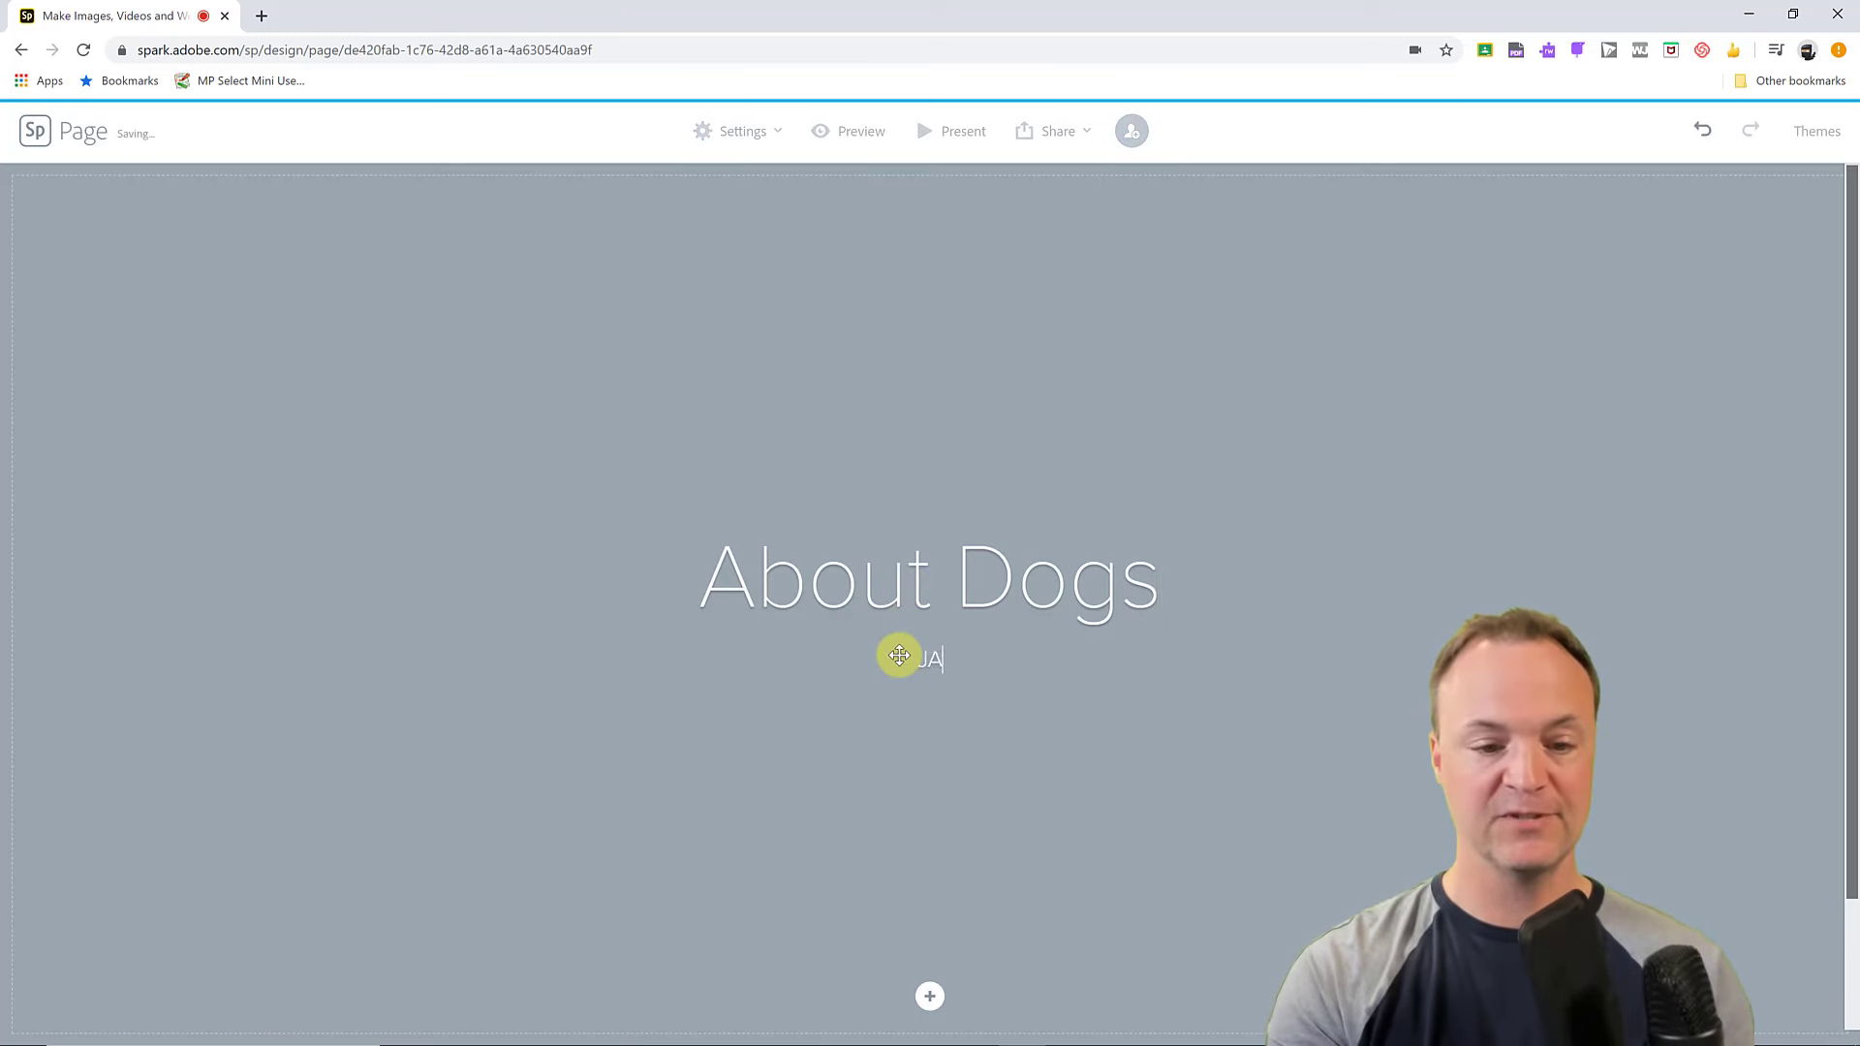
type("MIE KEET")
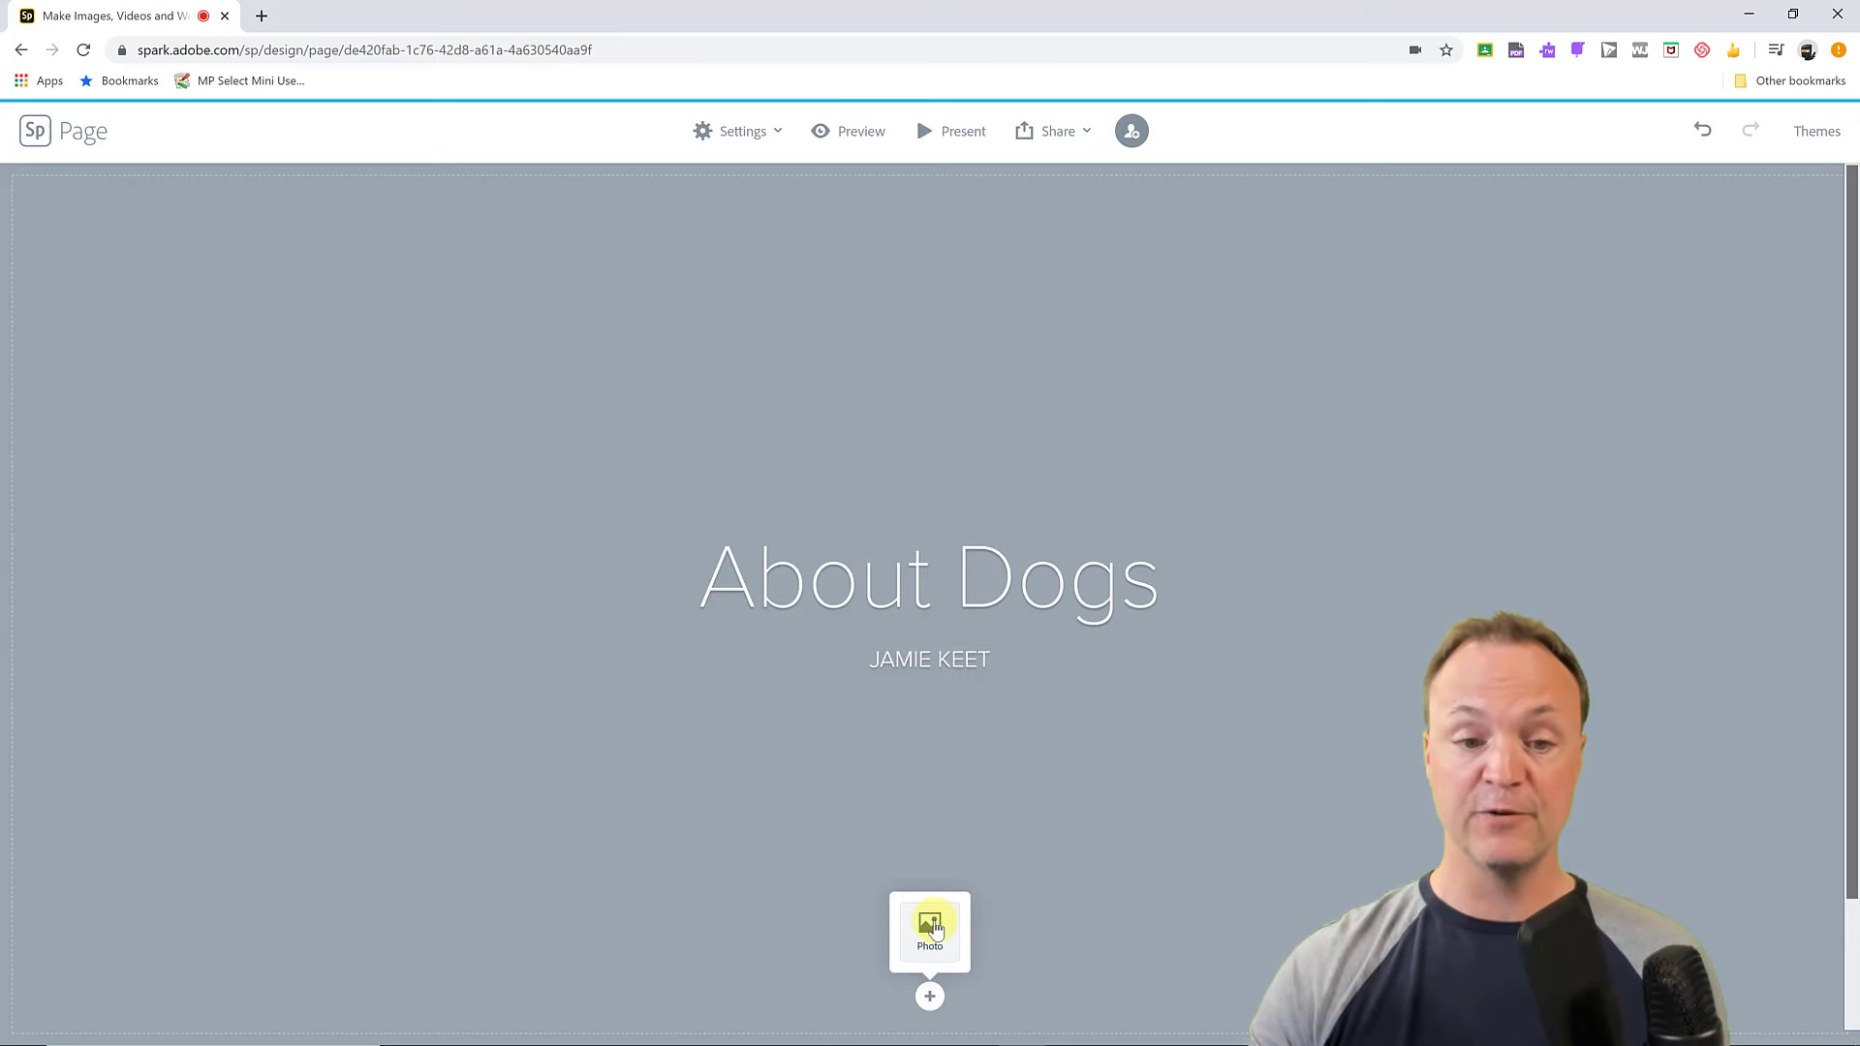
Step: Search the free photos for "dogs" and set the close-up of the brown dog licking its nose as title background
left_click(932, 928)
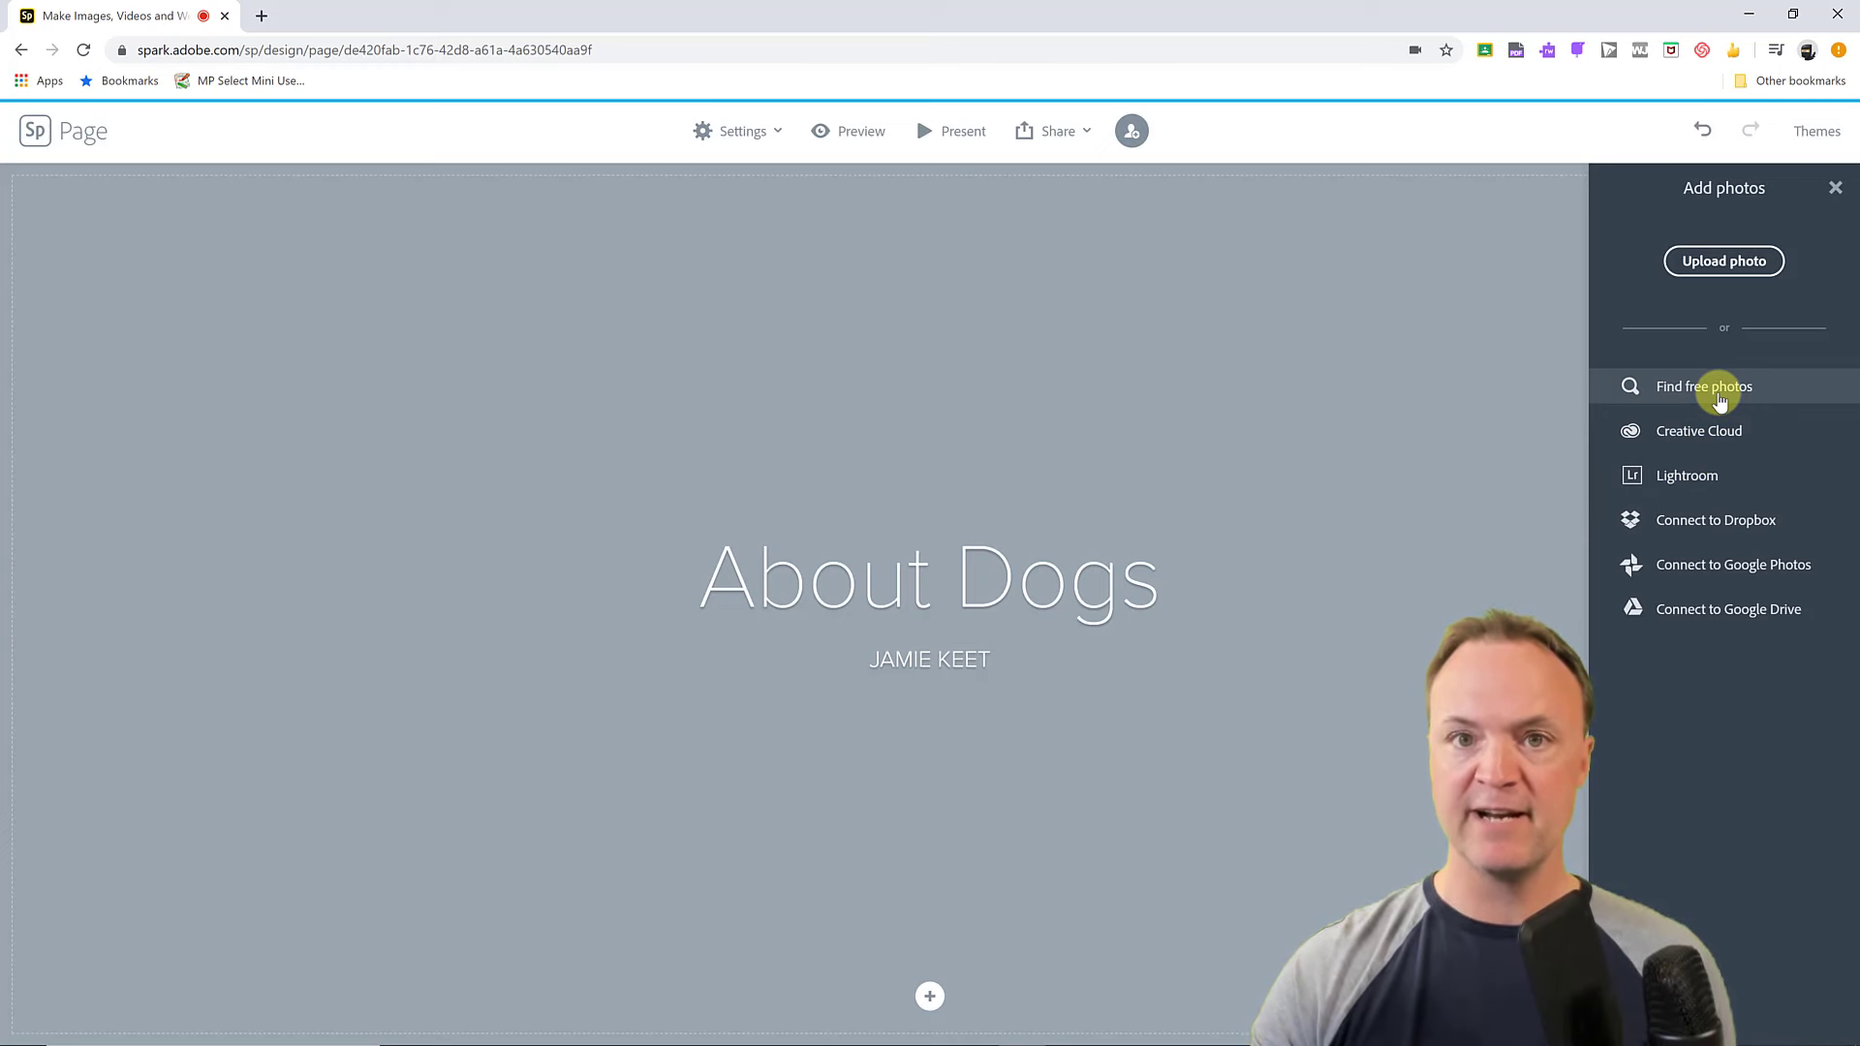
left_click(1720, 397)
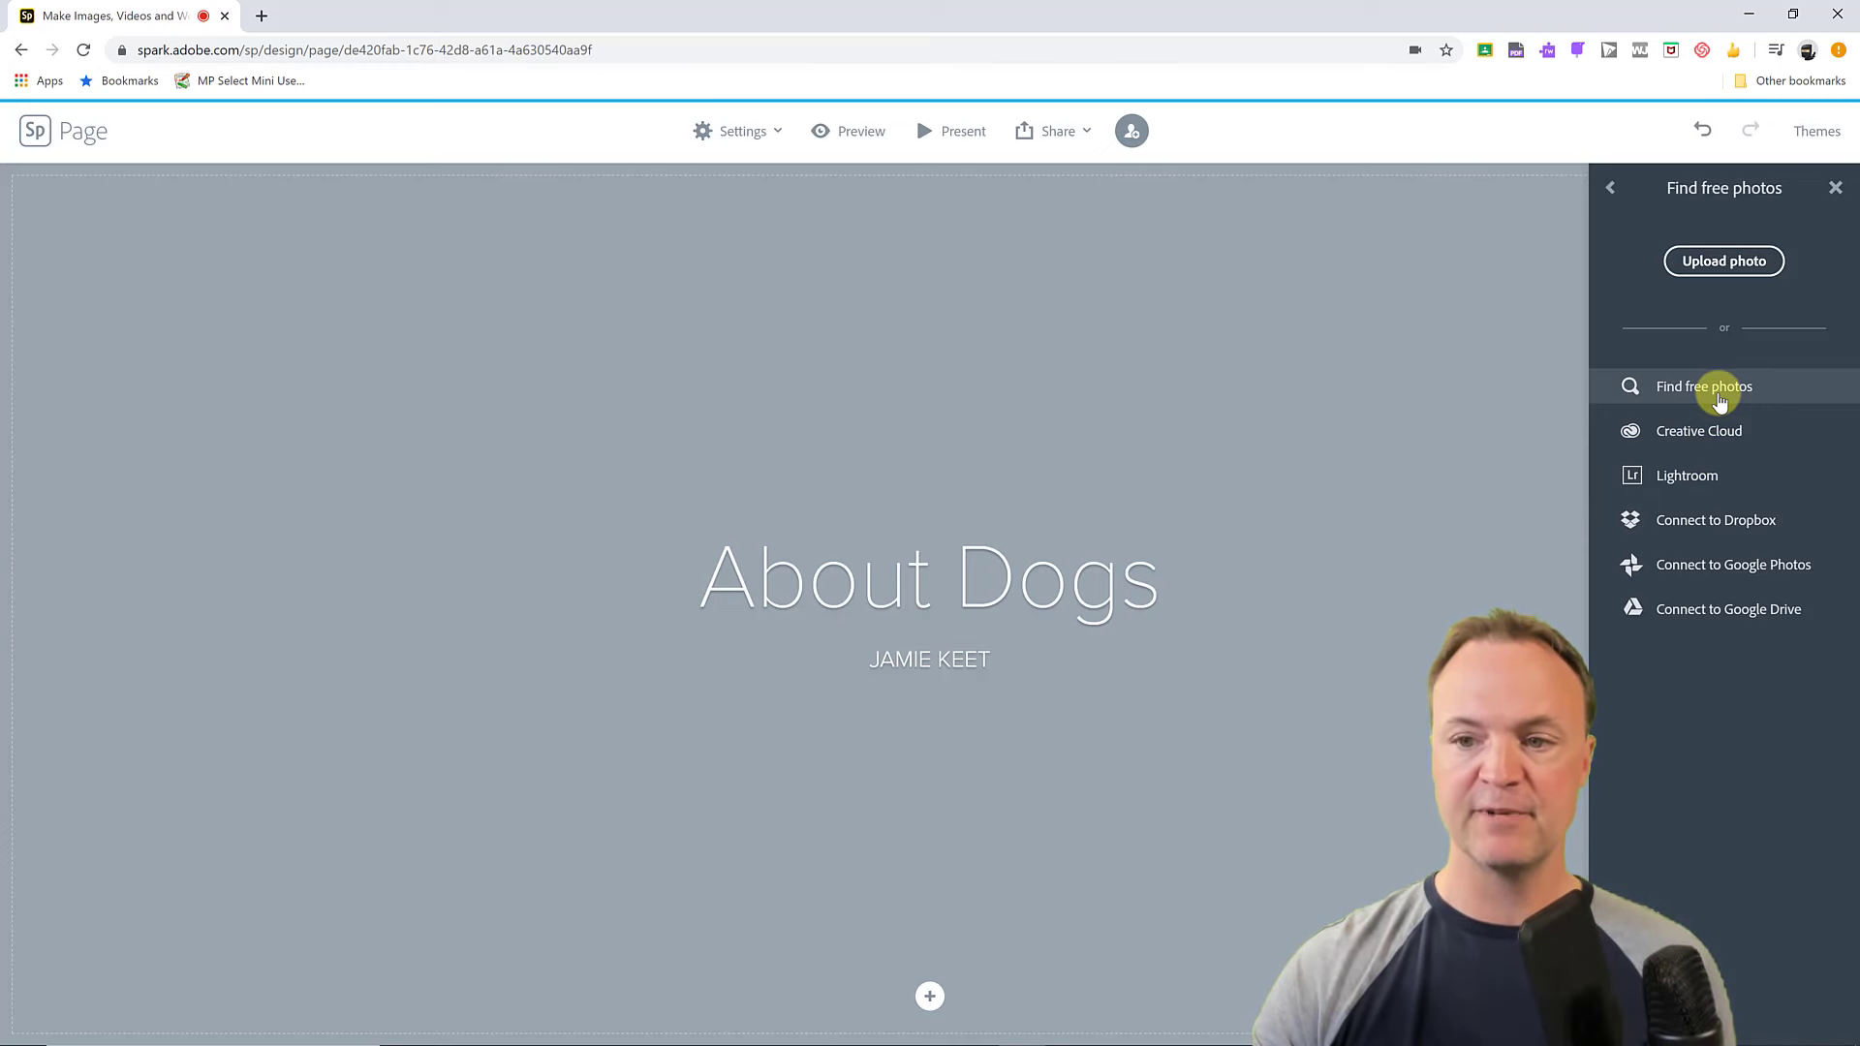
type("do")
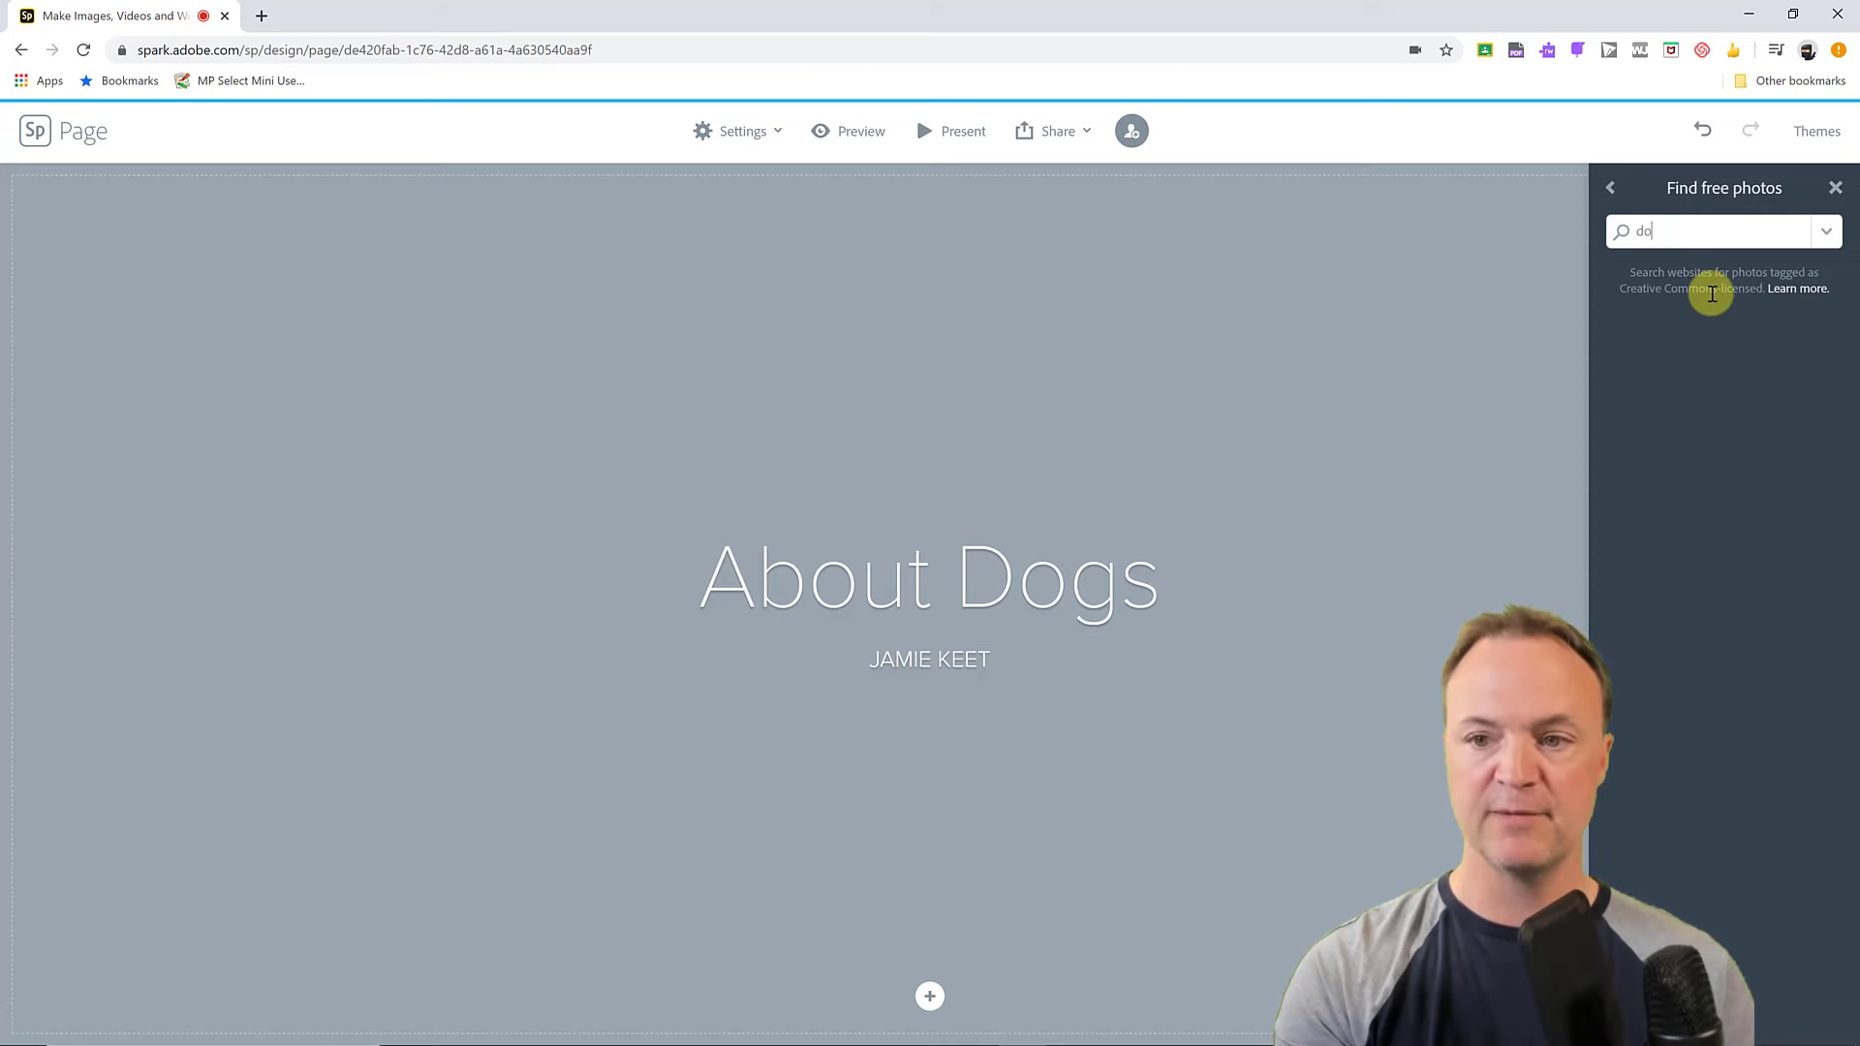
type("gs")
key("Return")
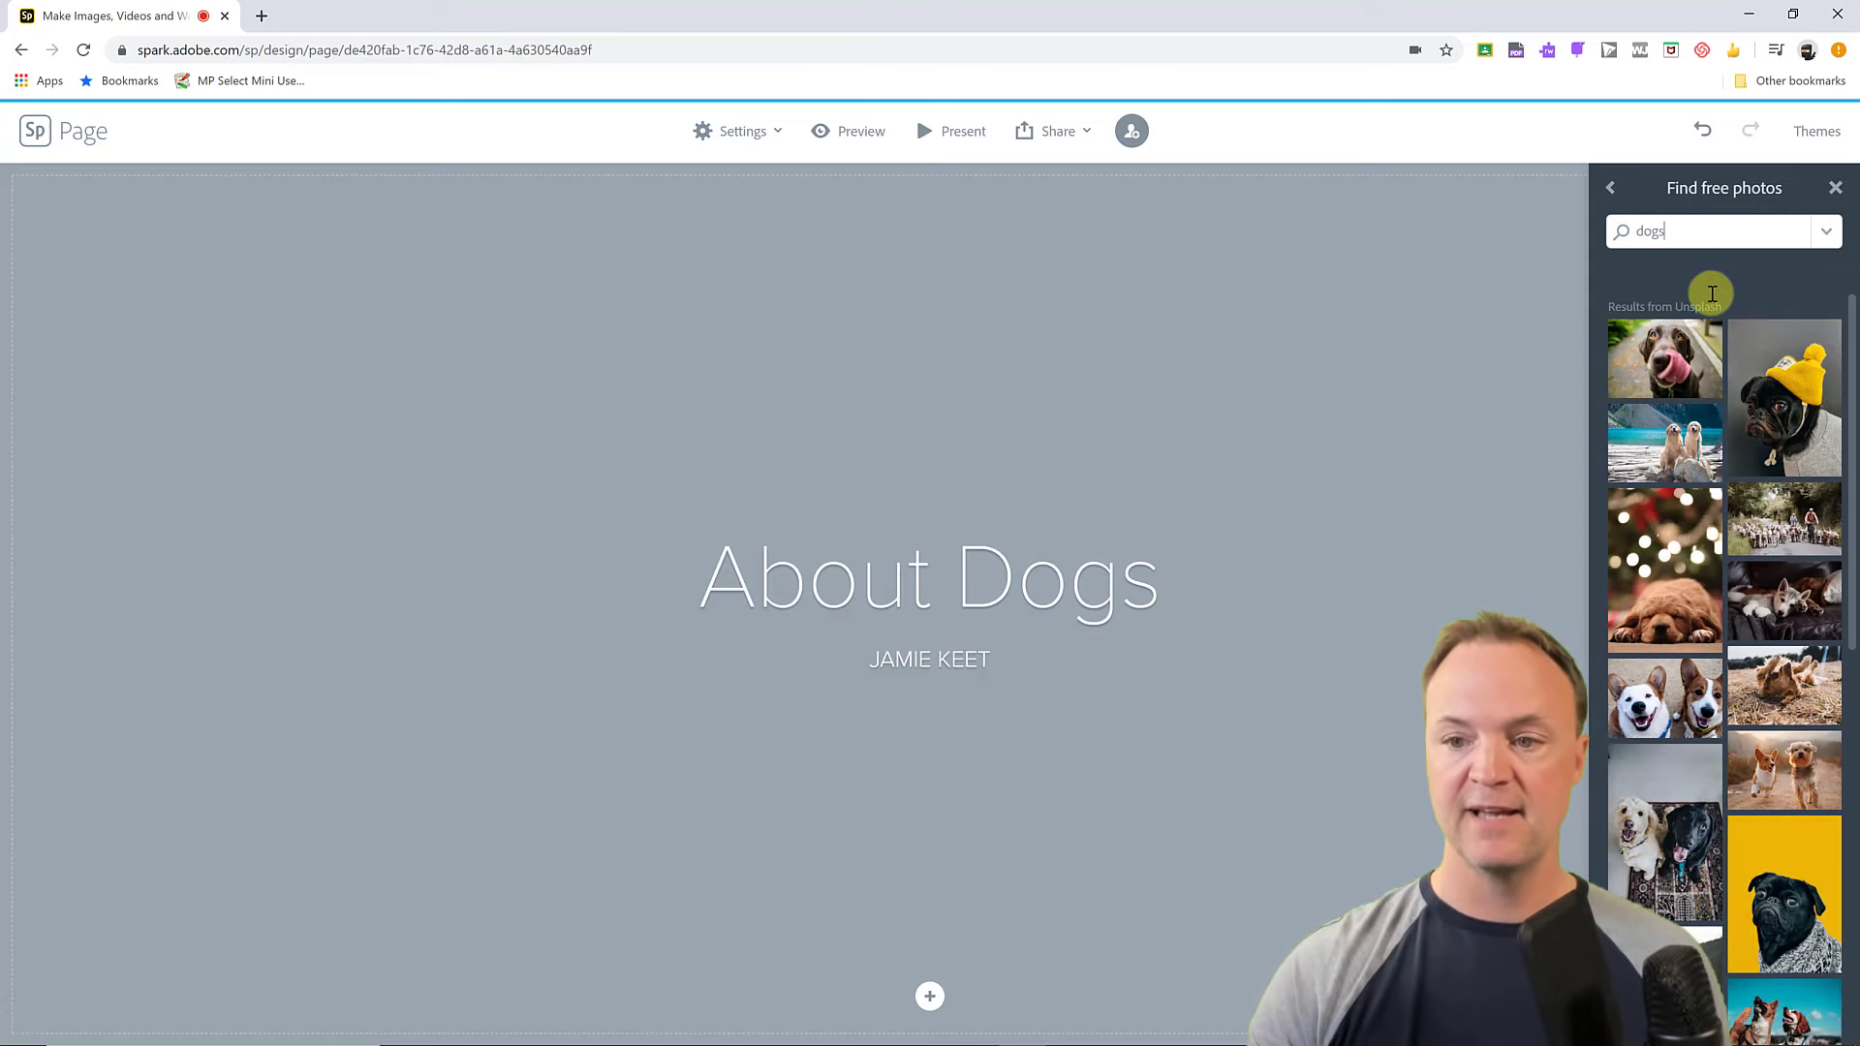
left_click(1654, 368)
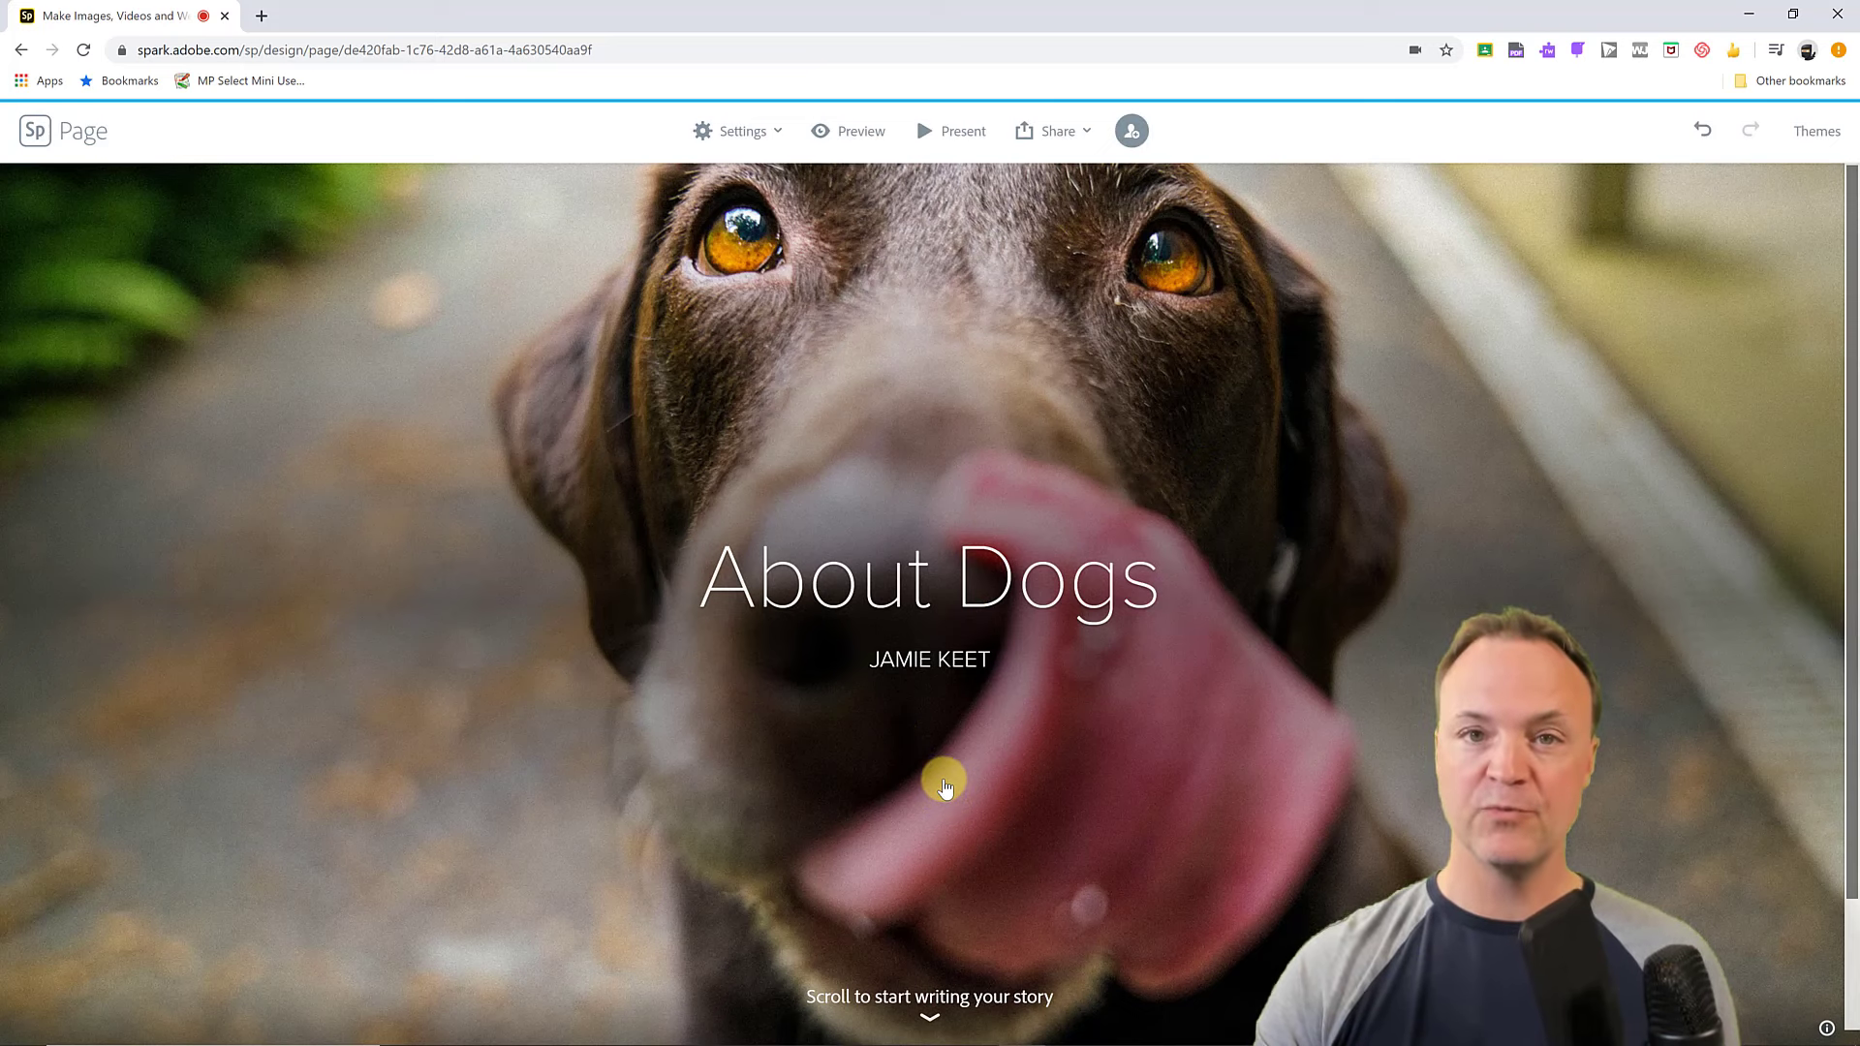
Step: Add a text section below the title with the H1 heading "Different Types of Dogs"
scroll(946, 757, "down", 2)
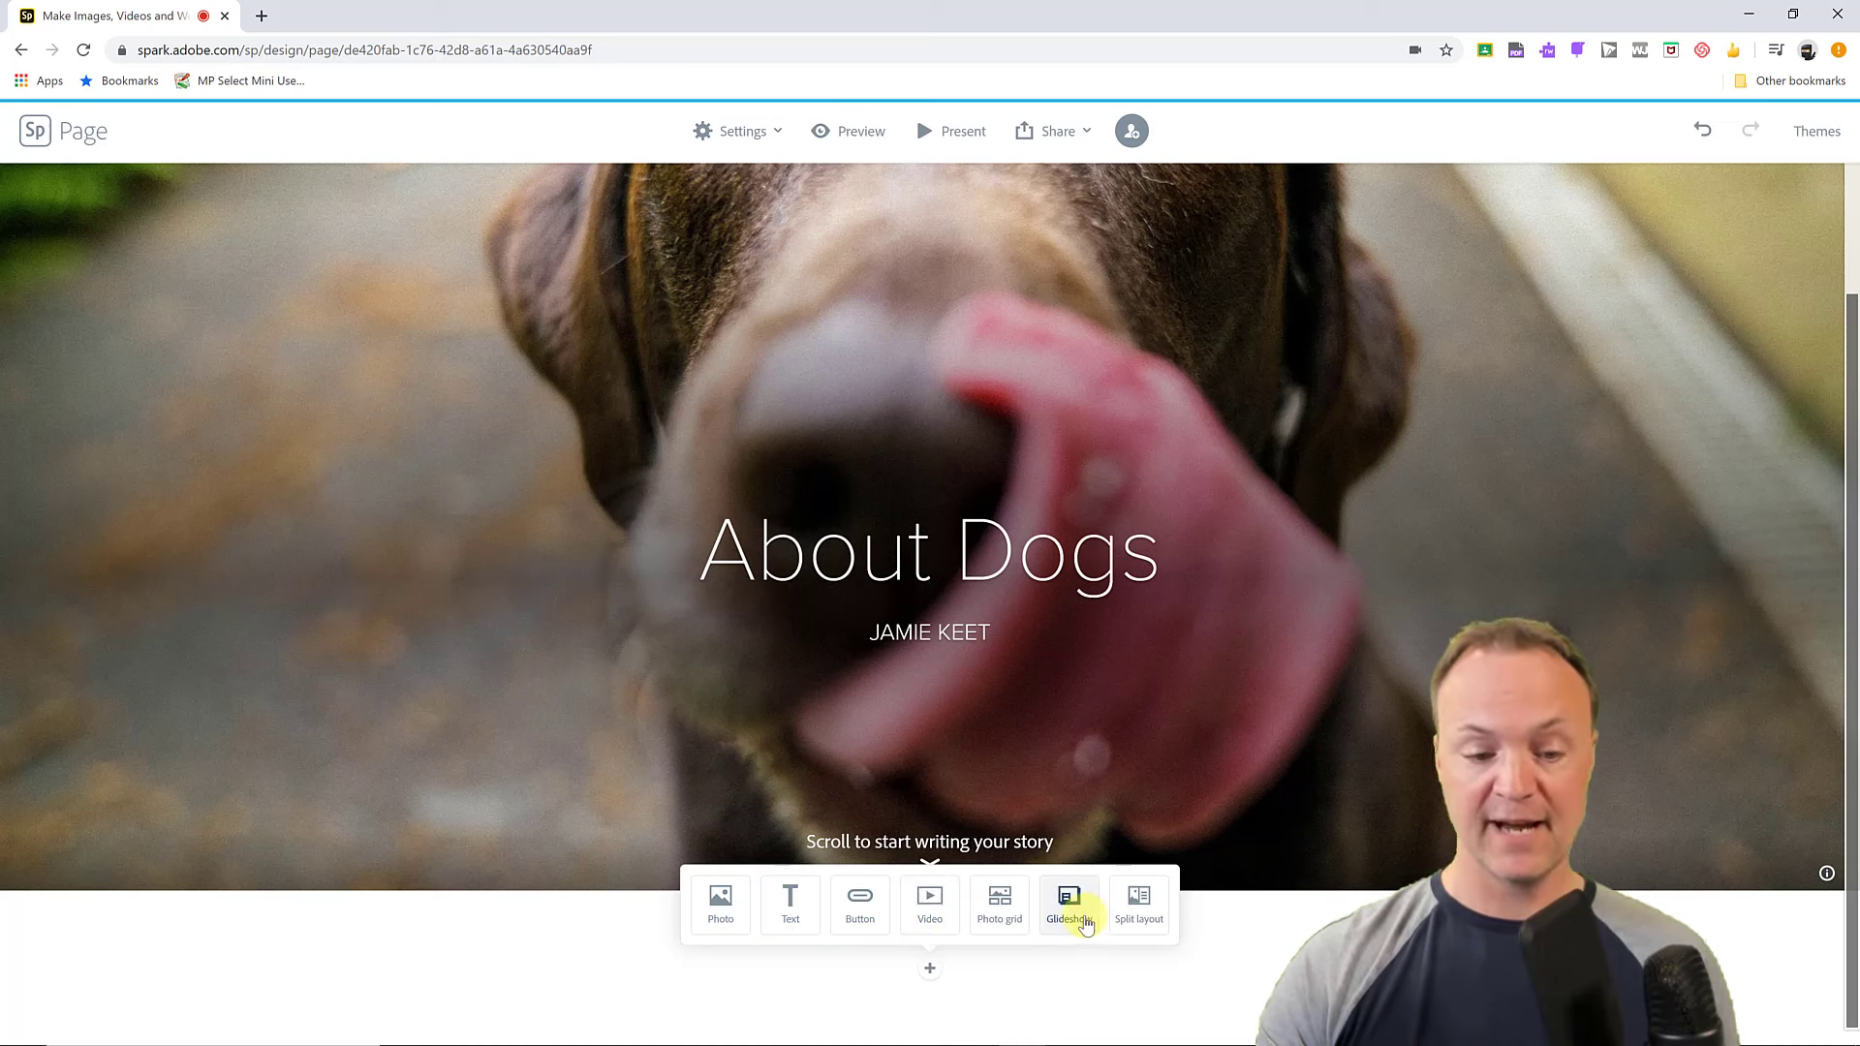
left_click(795, 911)
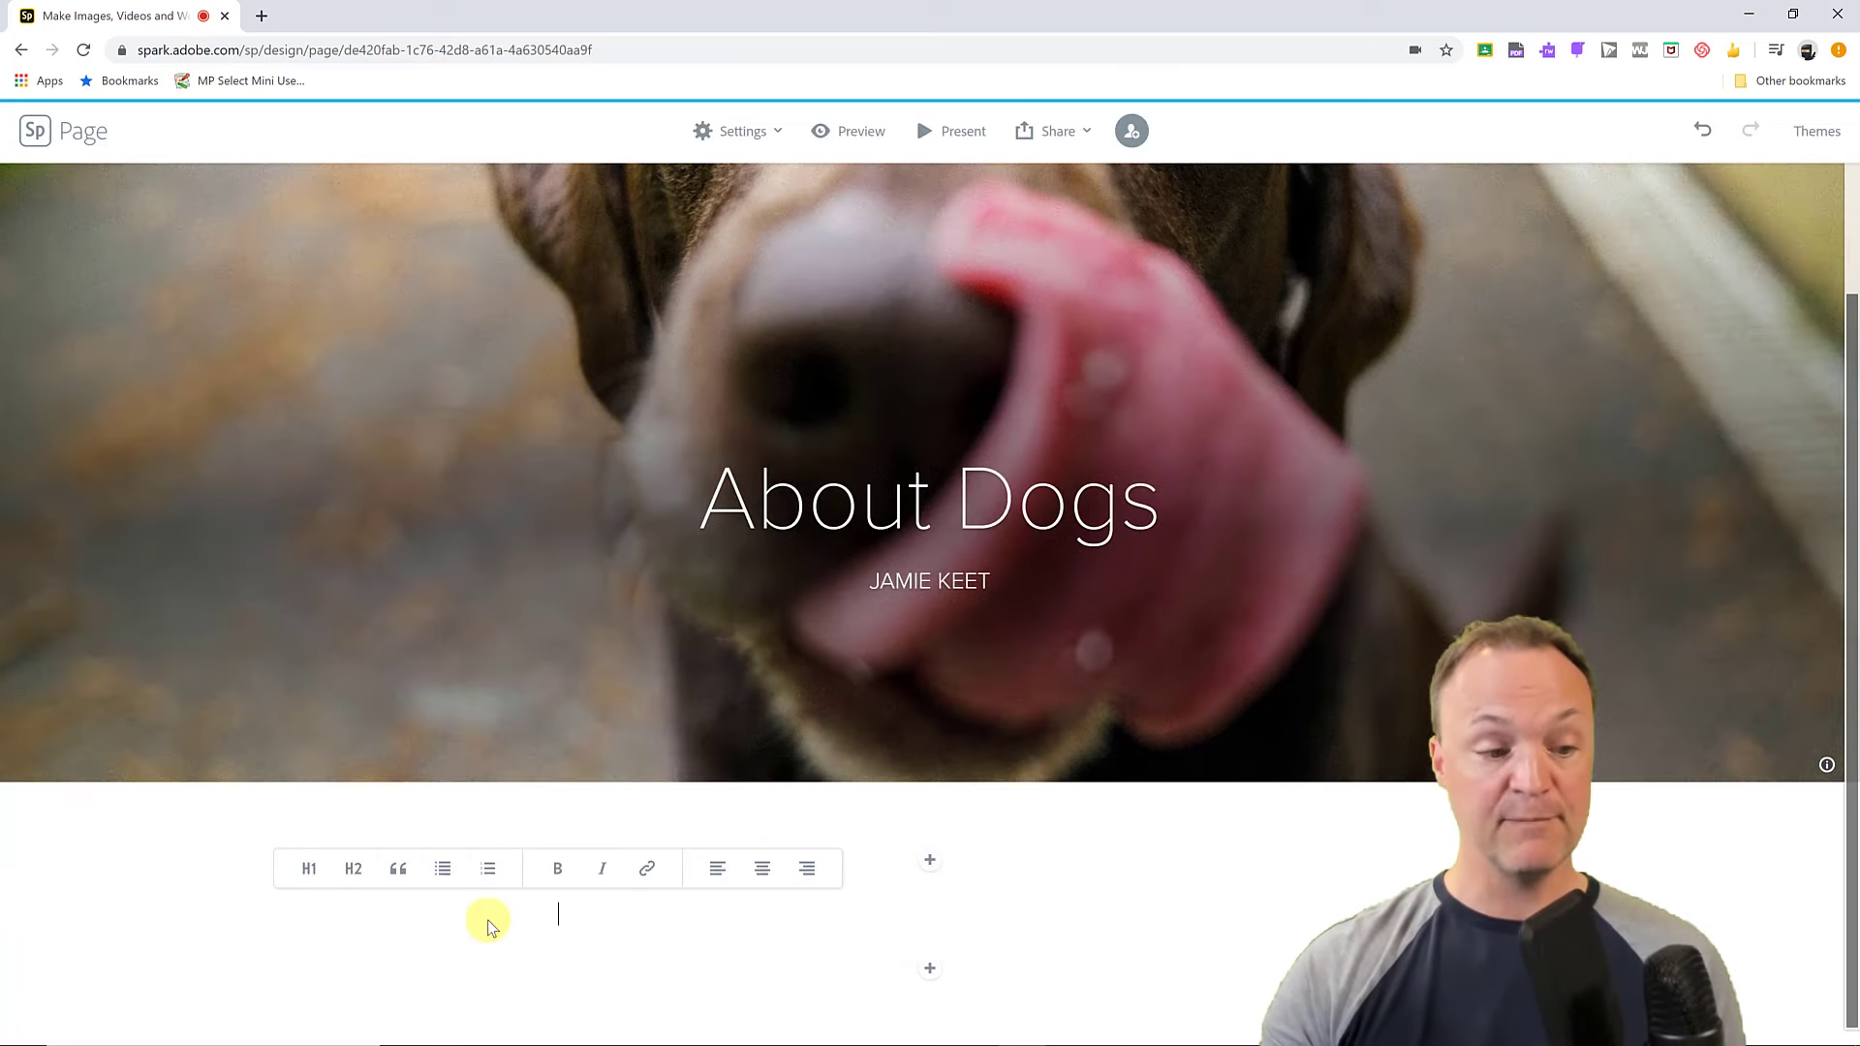
left_click(310, 872)
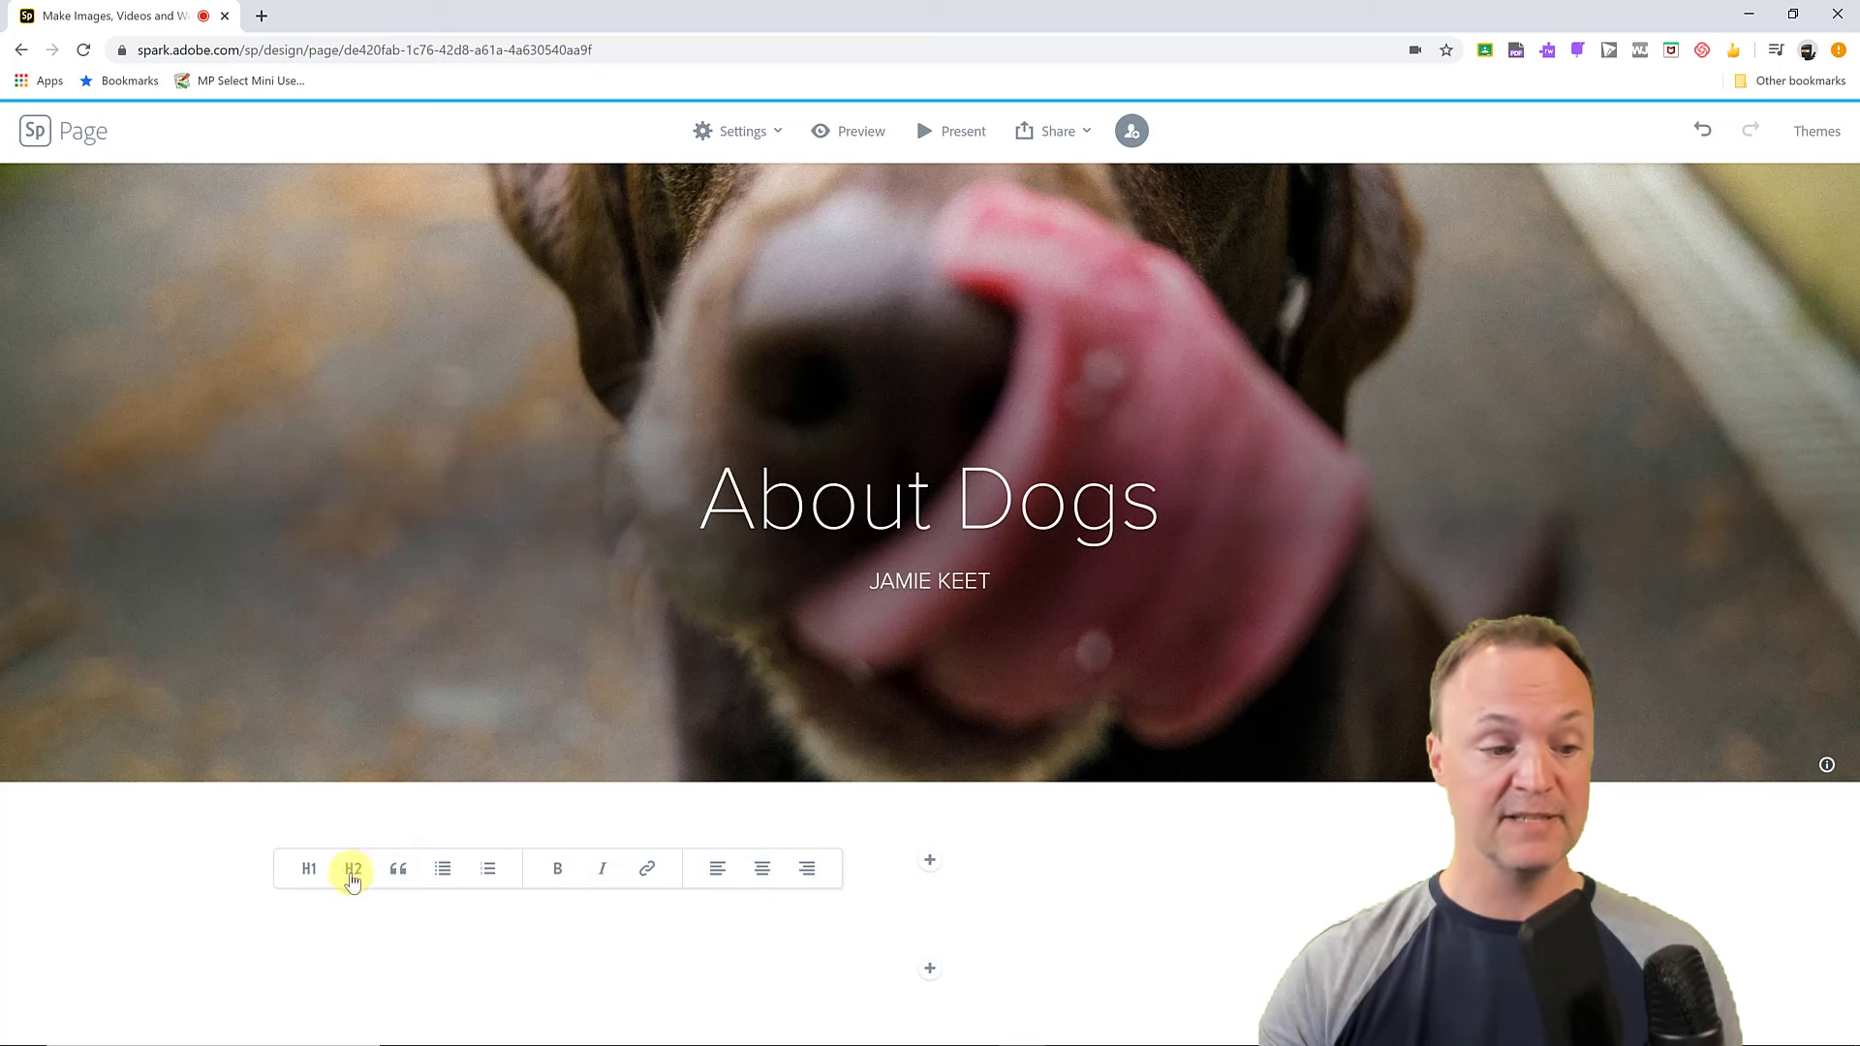
left_click(307, 872)
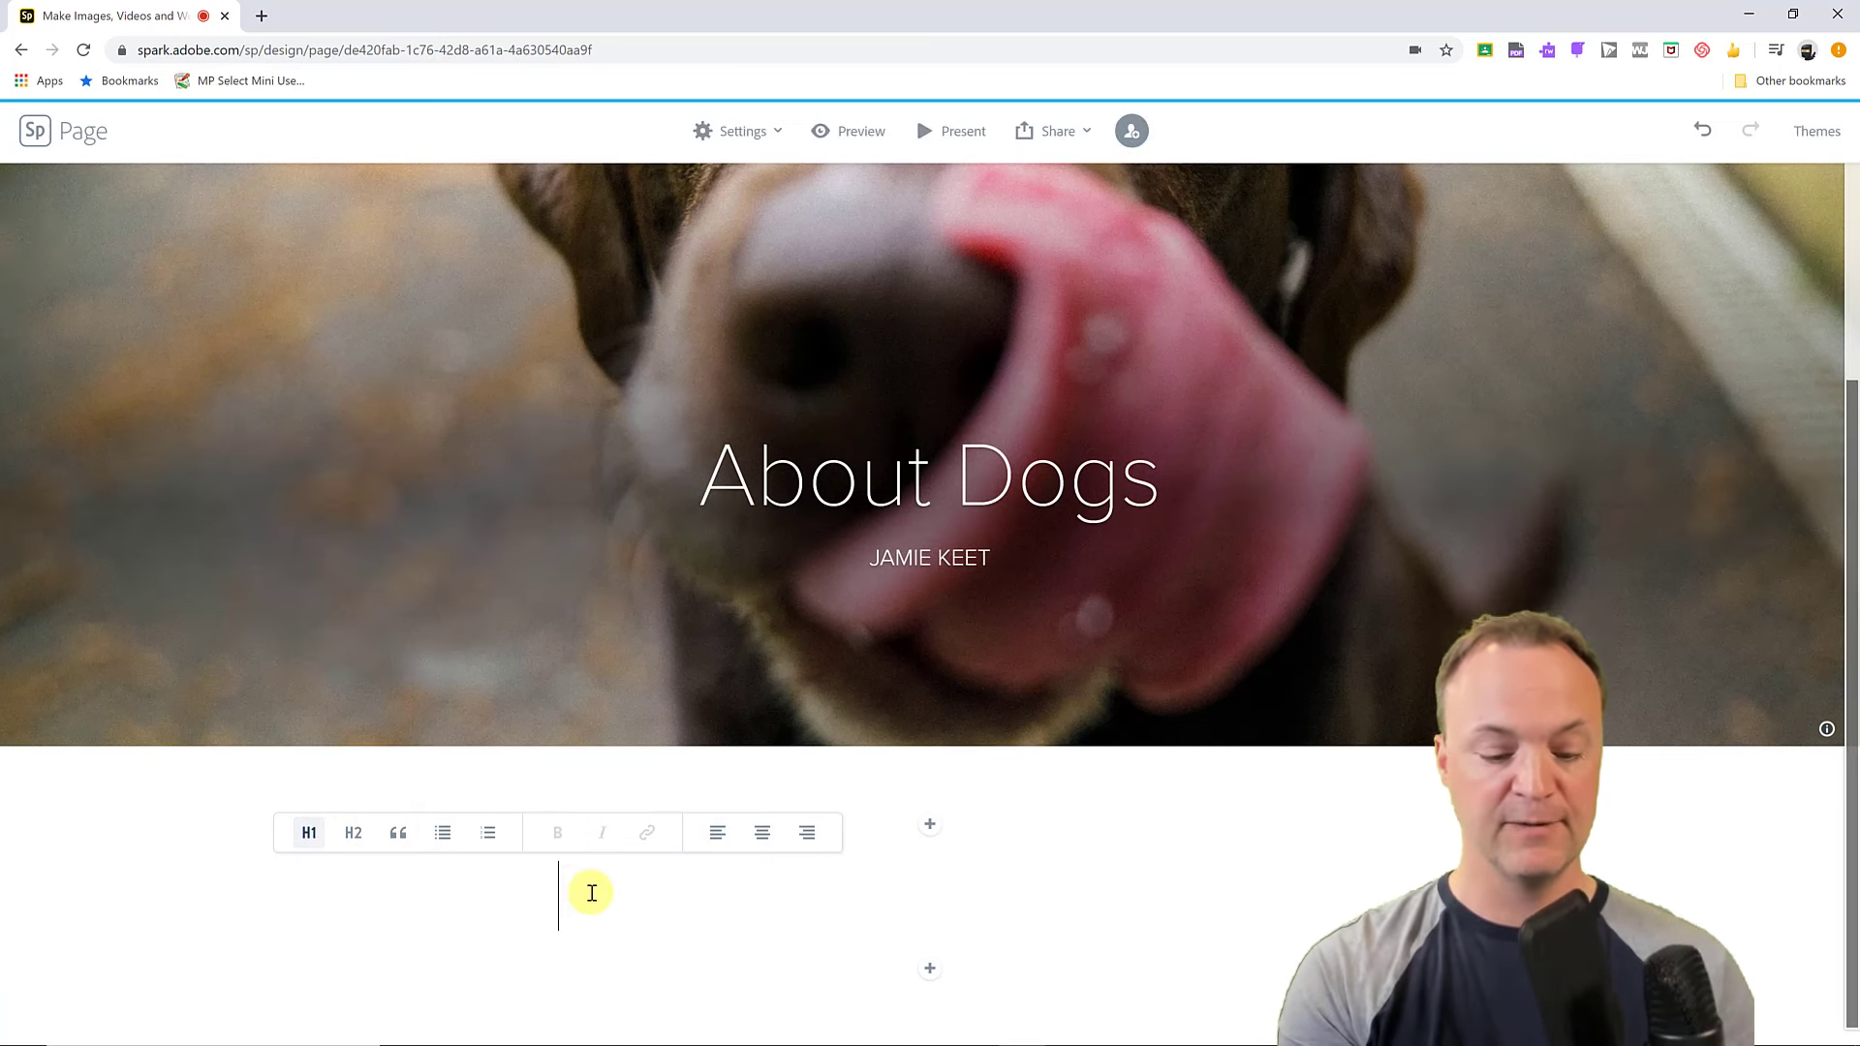
type("Di")
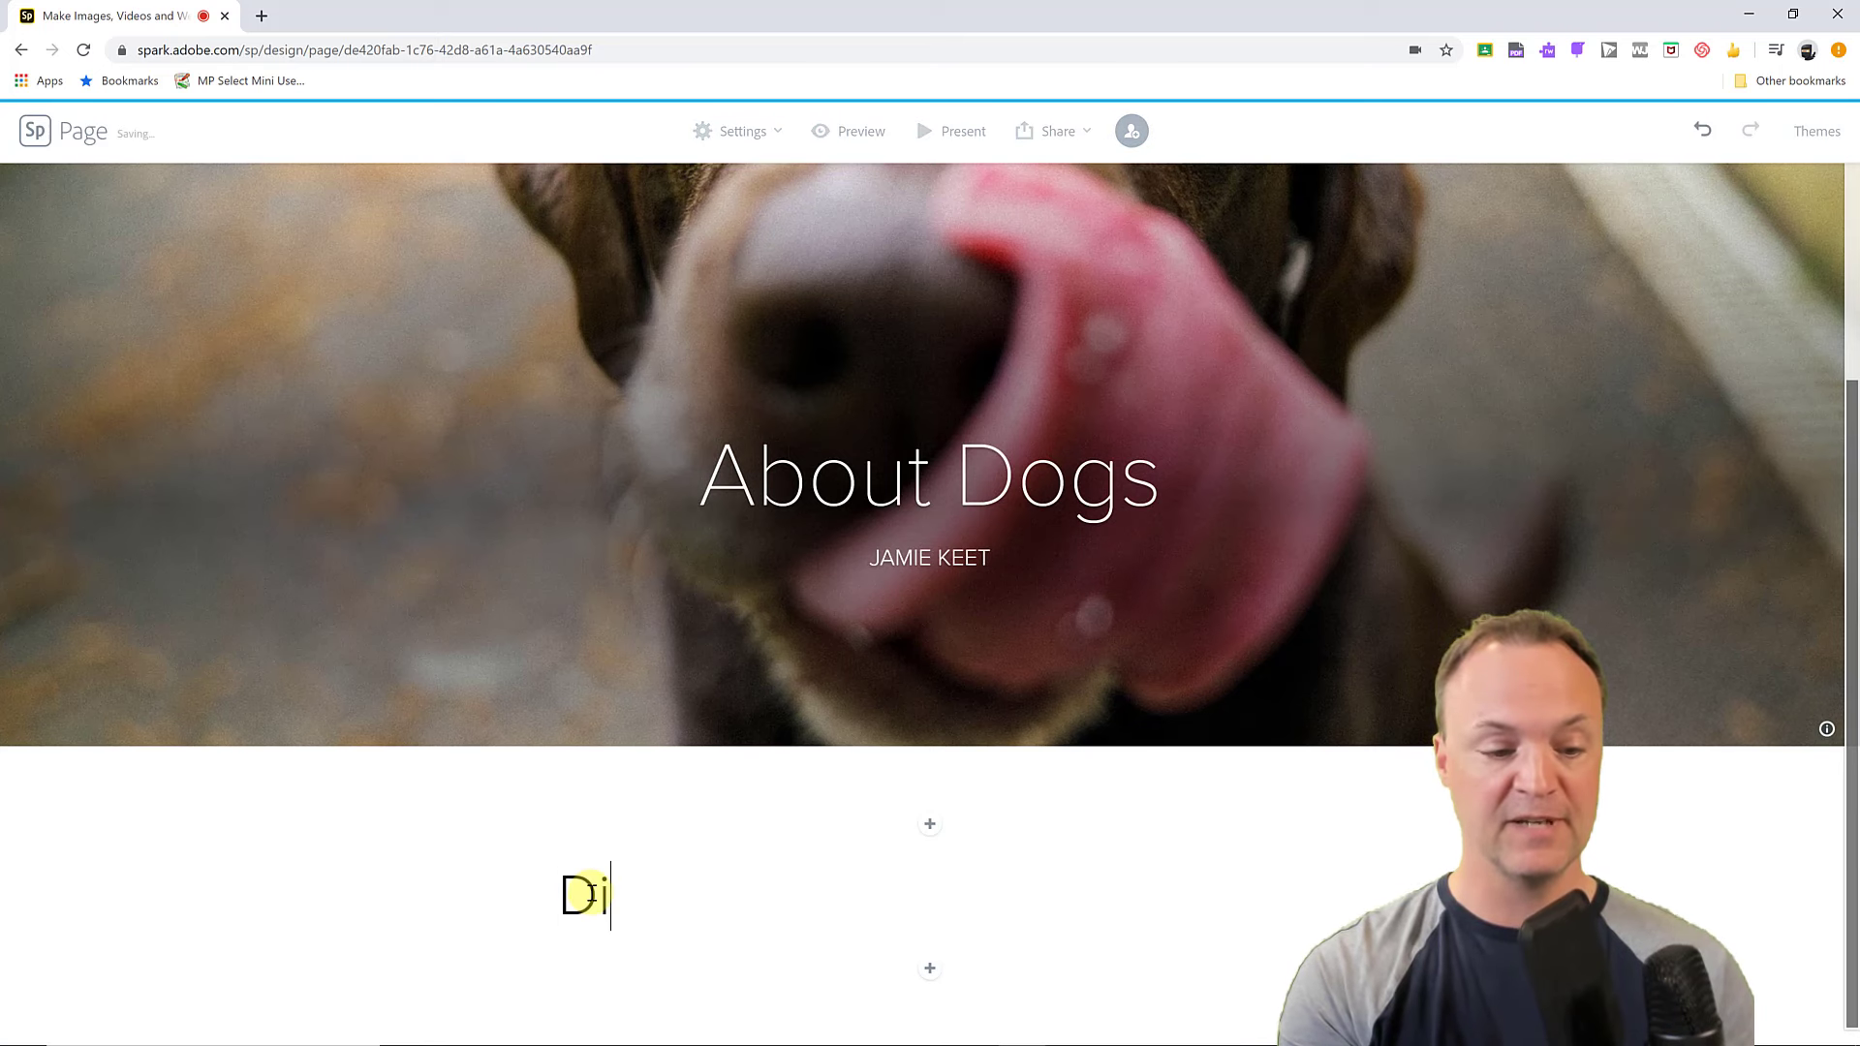
type("fferent types of")
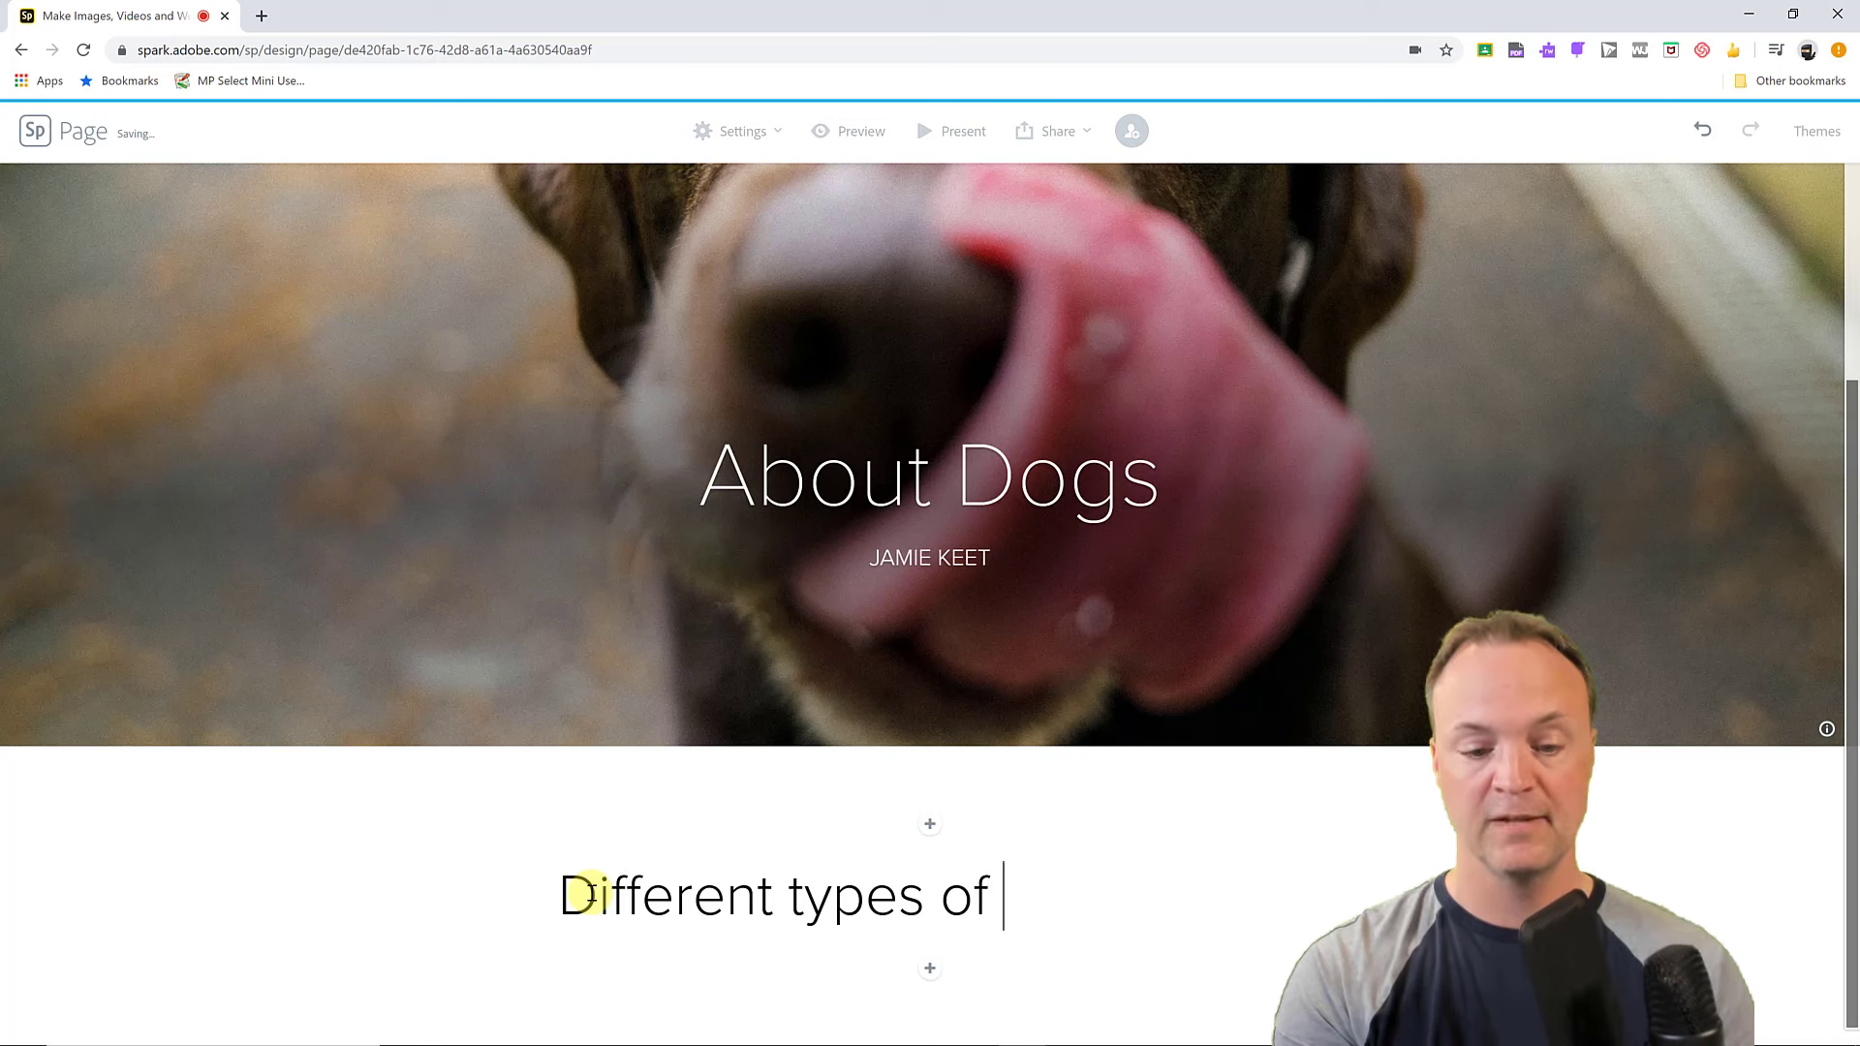
type(" Dogs")
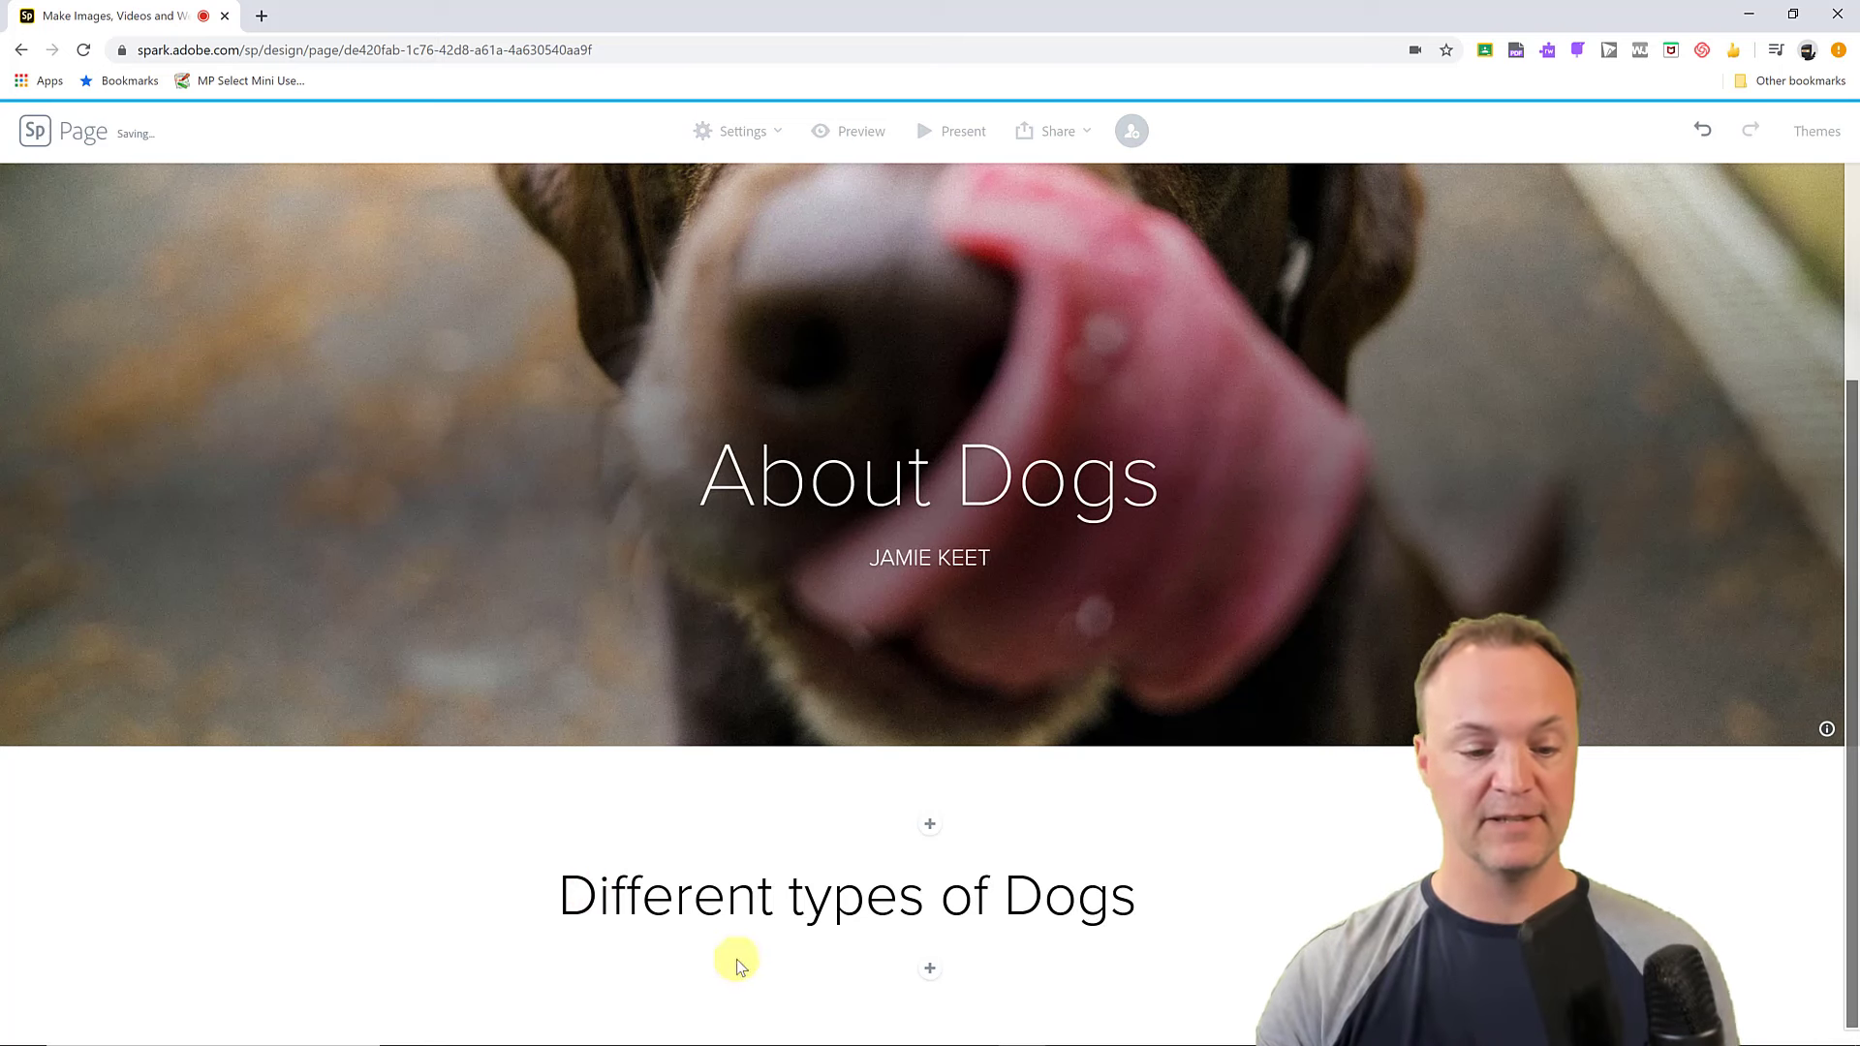
left_click(800, 899)
key("BackSpace")
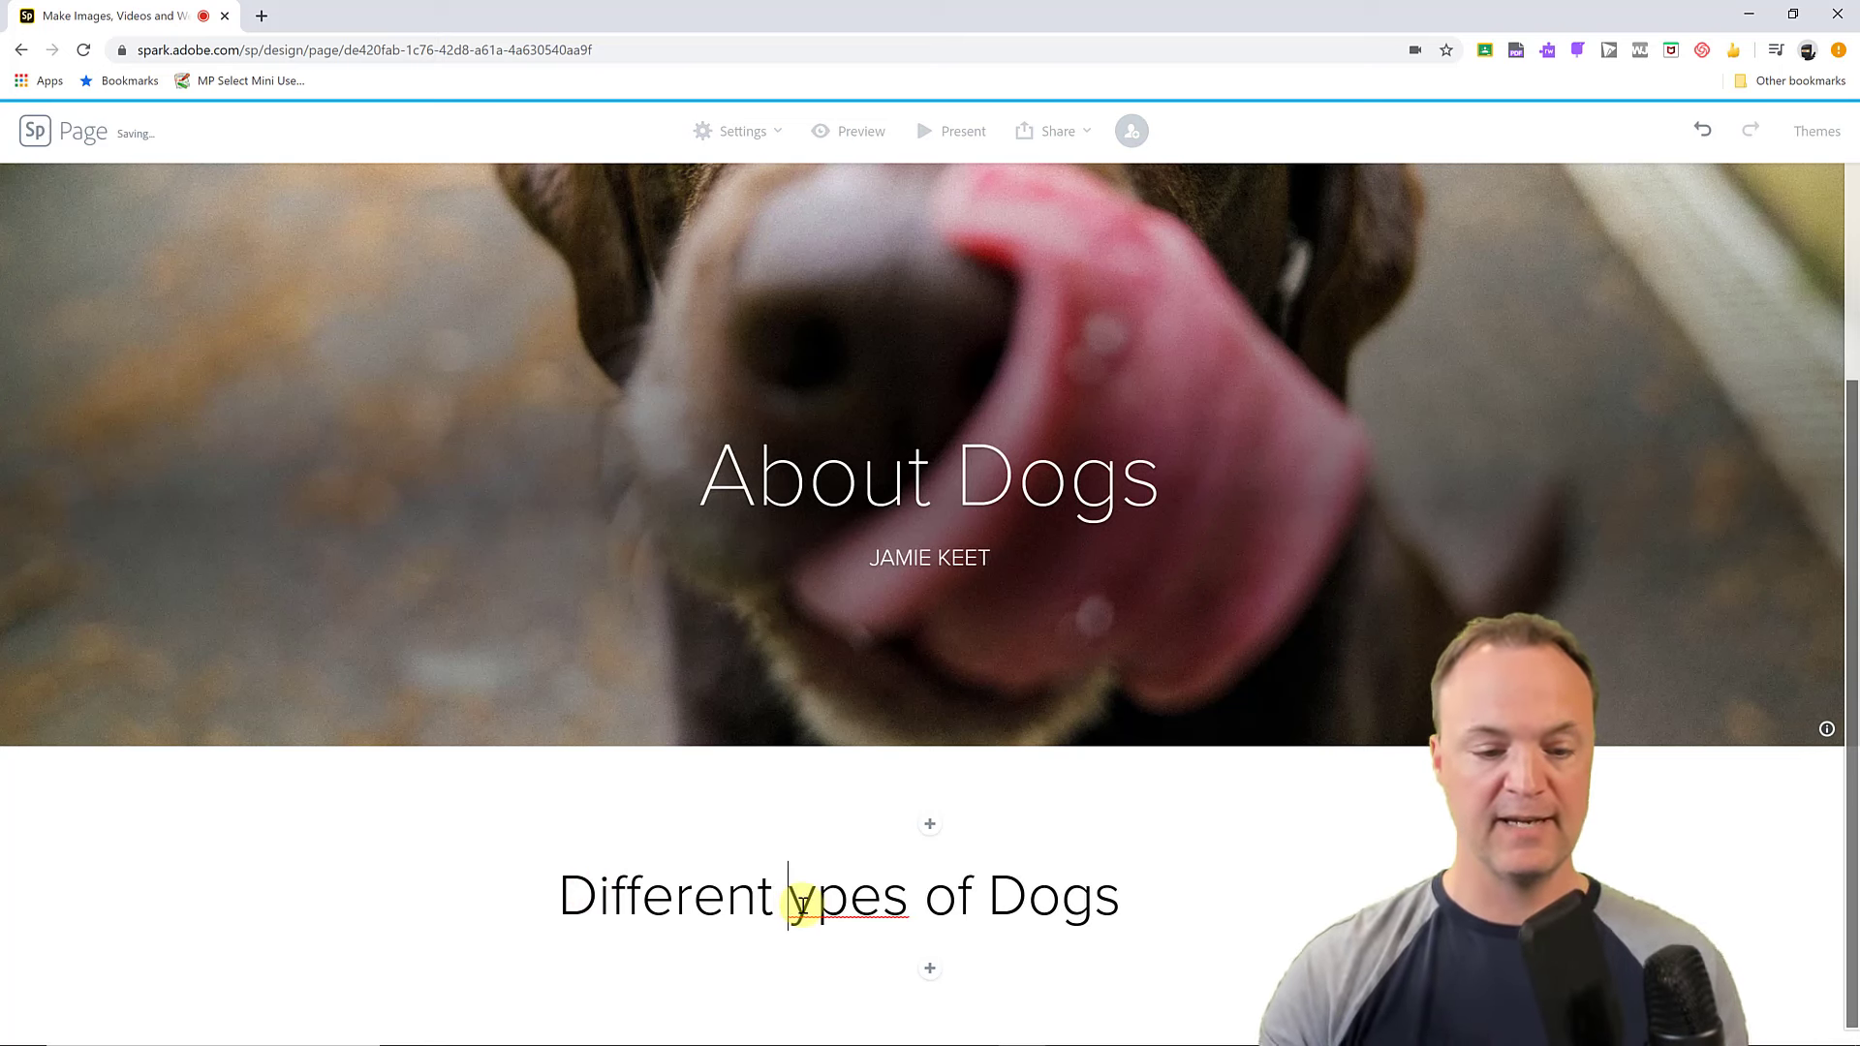
type("T")
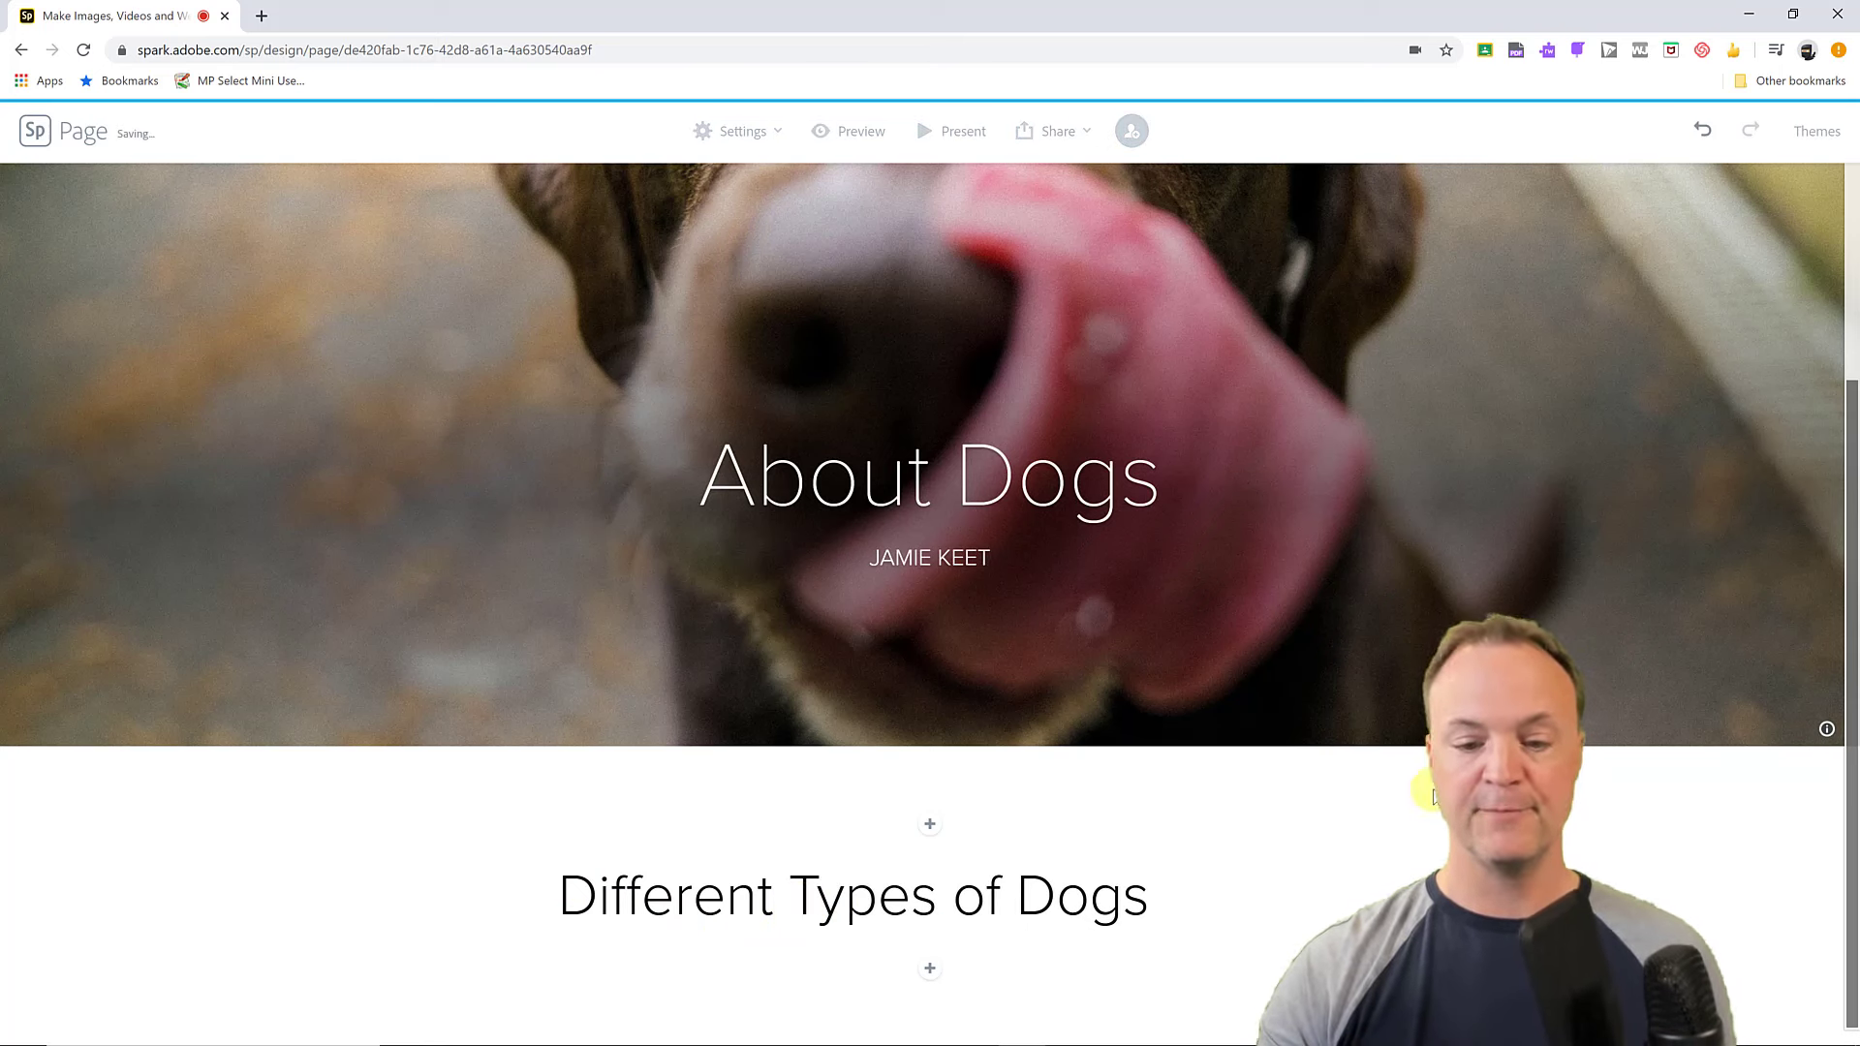
Step: Add a photo grid below the heading with the pug, lakeside dogs, sleeping puppy, smiling pair, rolling dog and running pair, and save it
left_click(931, 971)
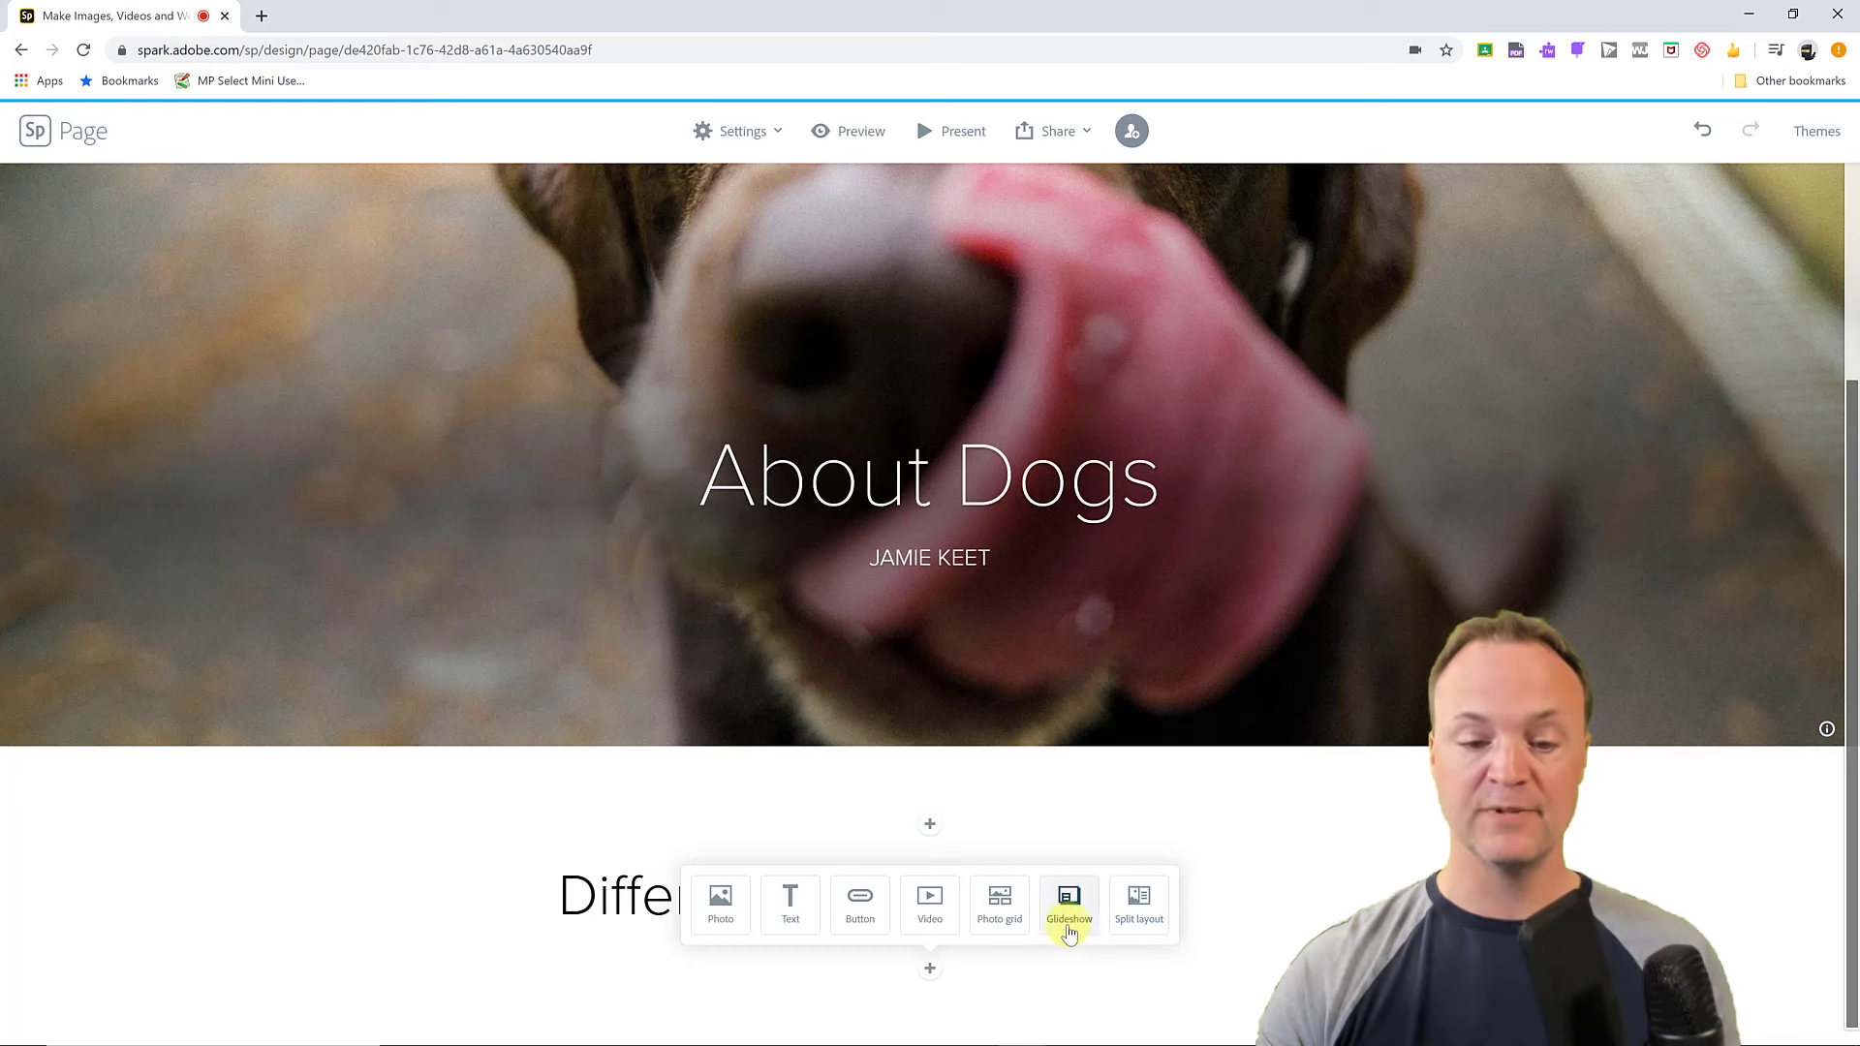
left_click(1000, 907)
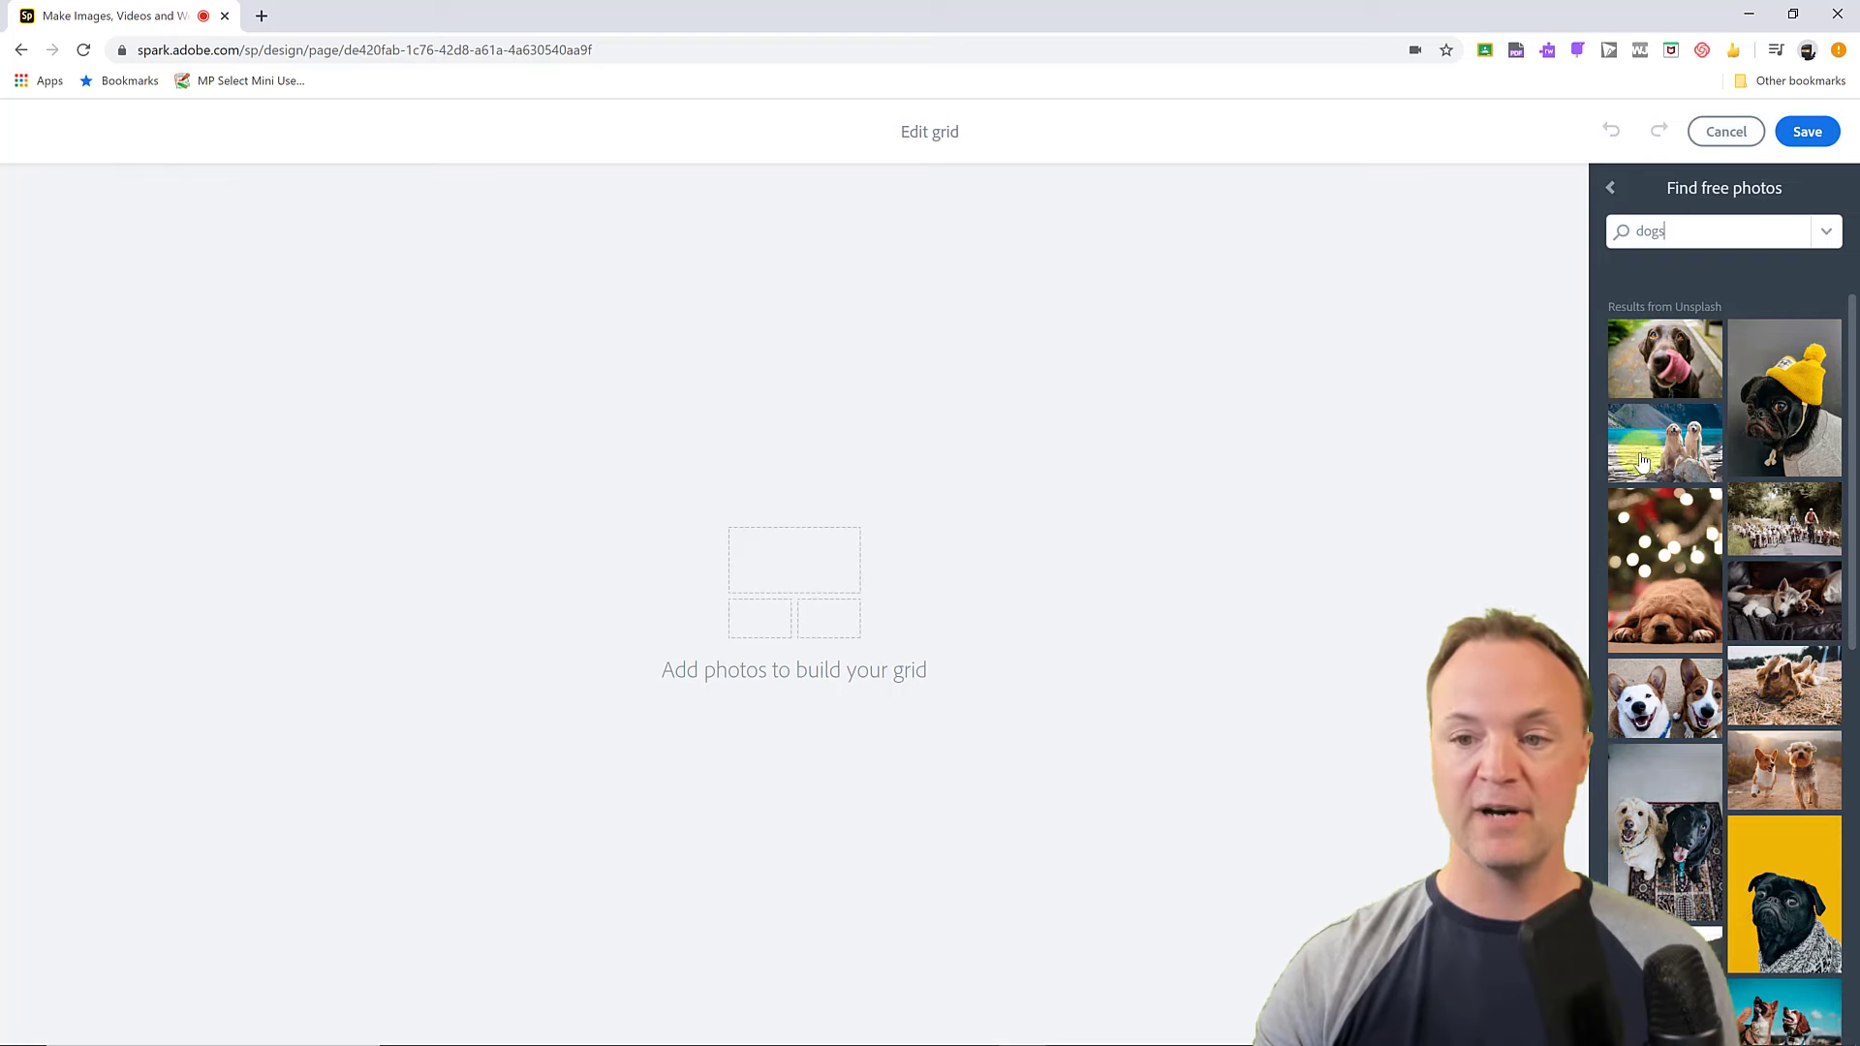
left_click(1765, 425)
left_click(1693, 446)
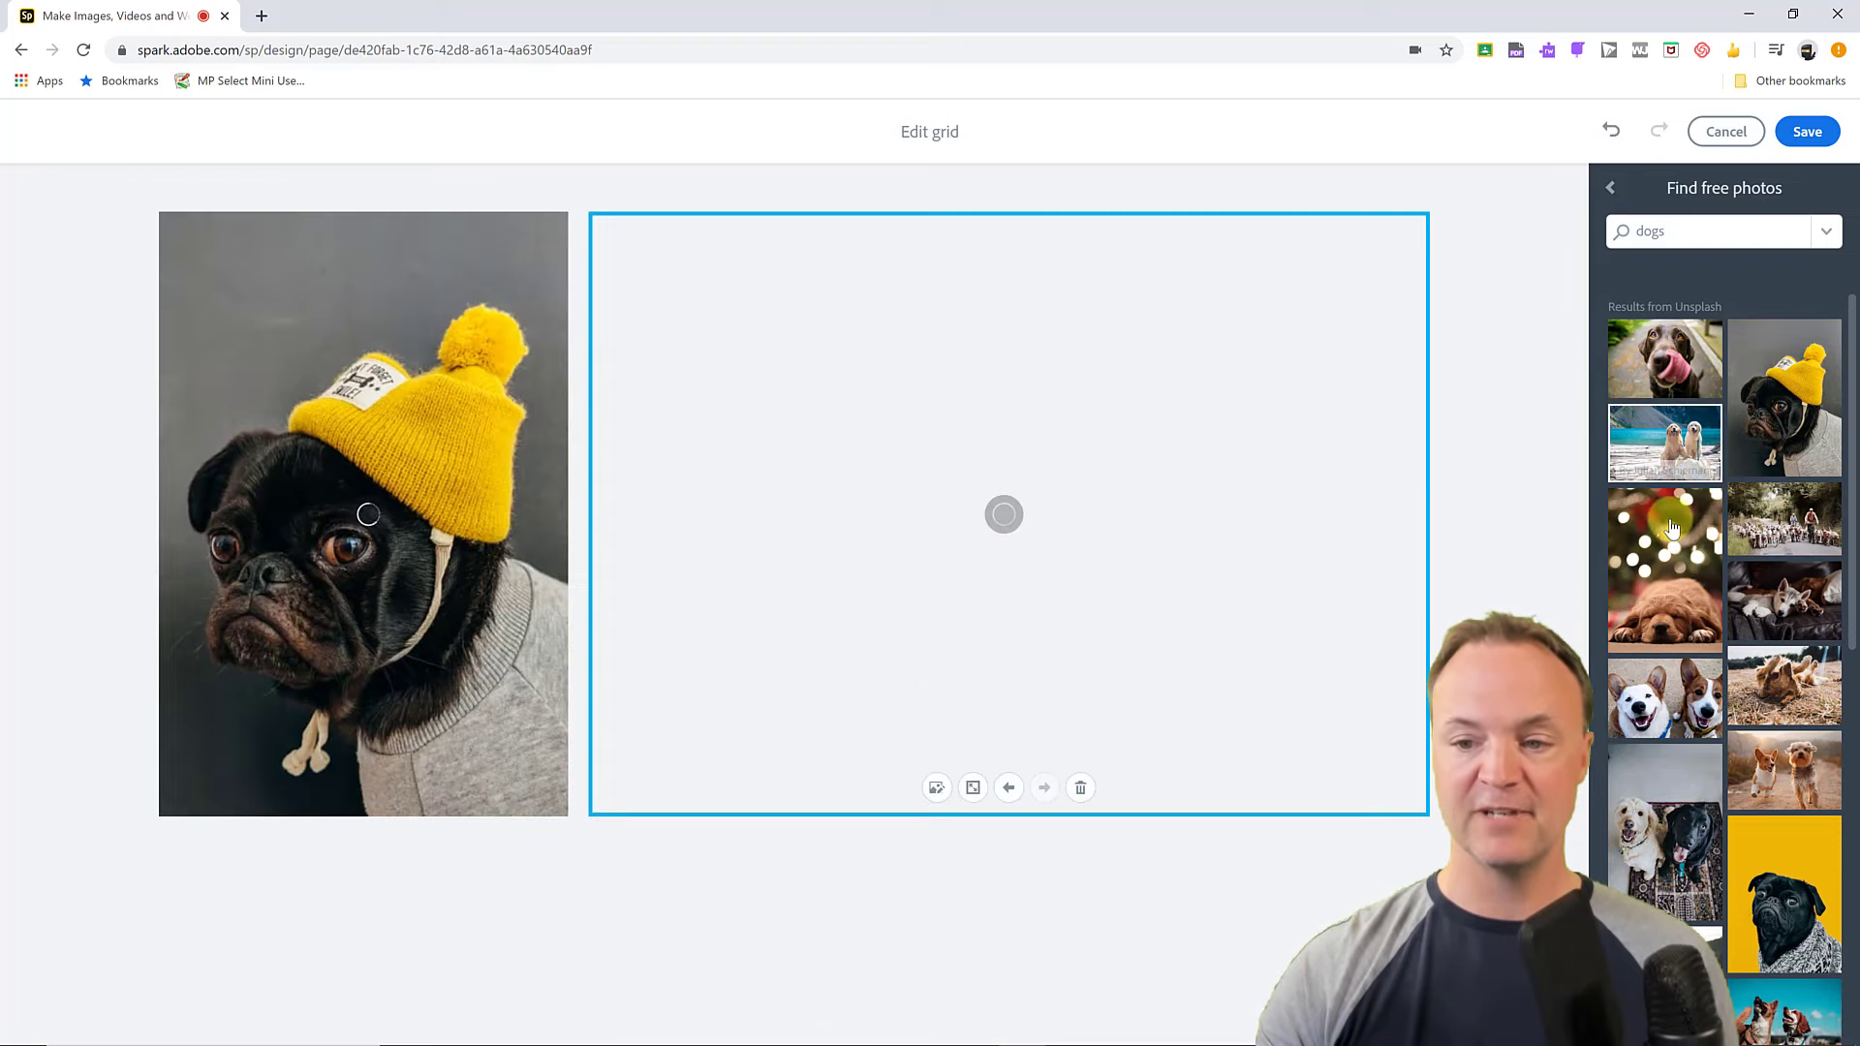
left_click(1697, 547)
left_click(1688, 690)
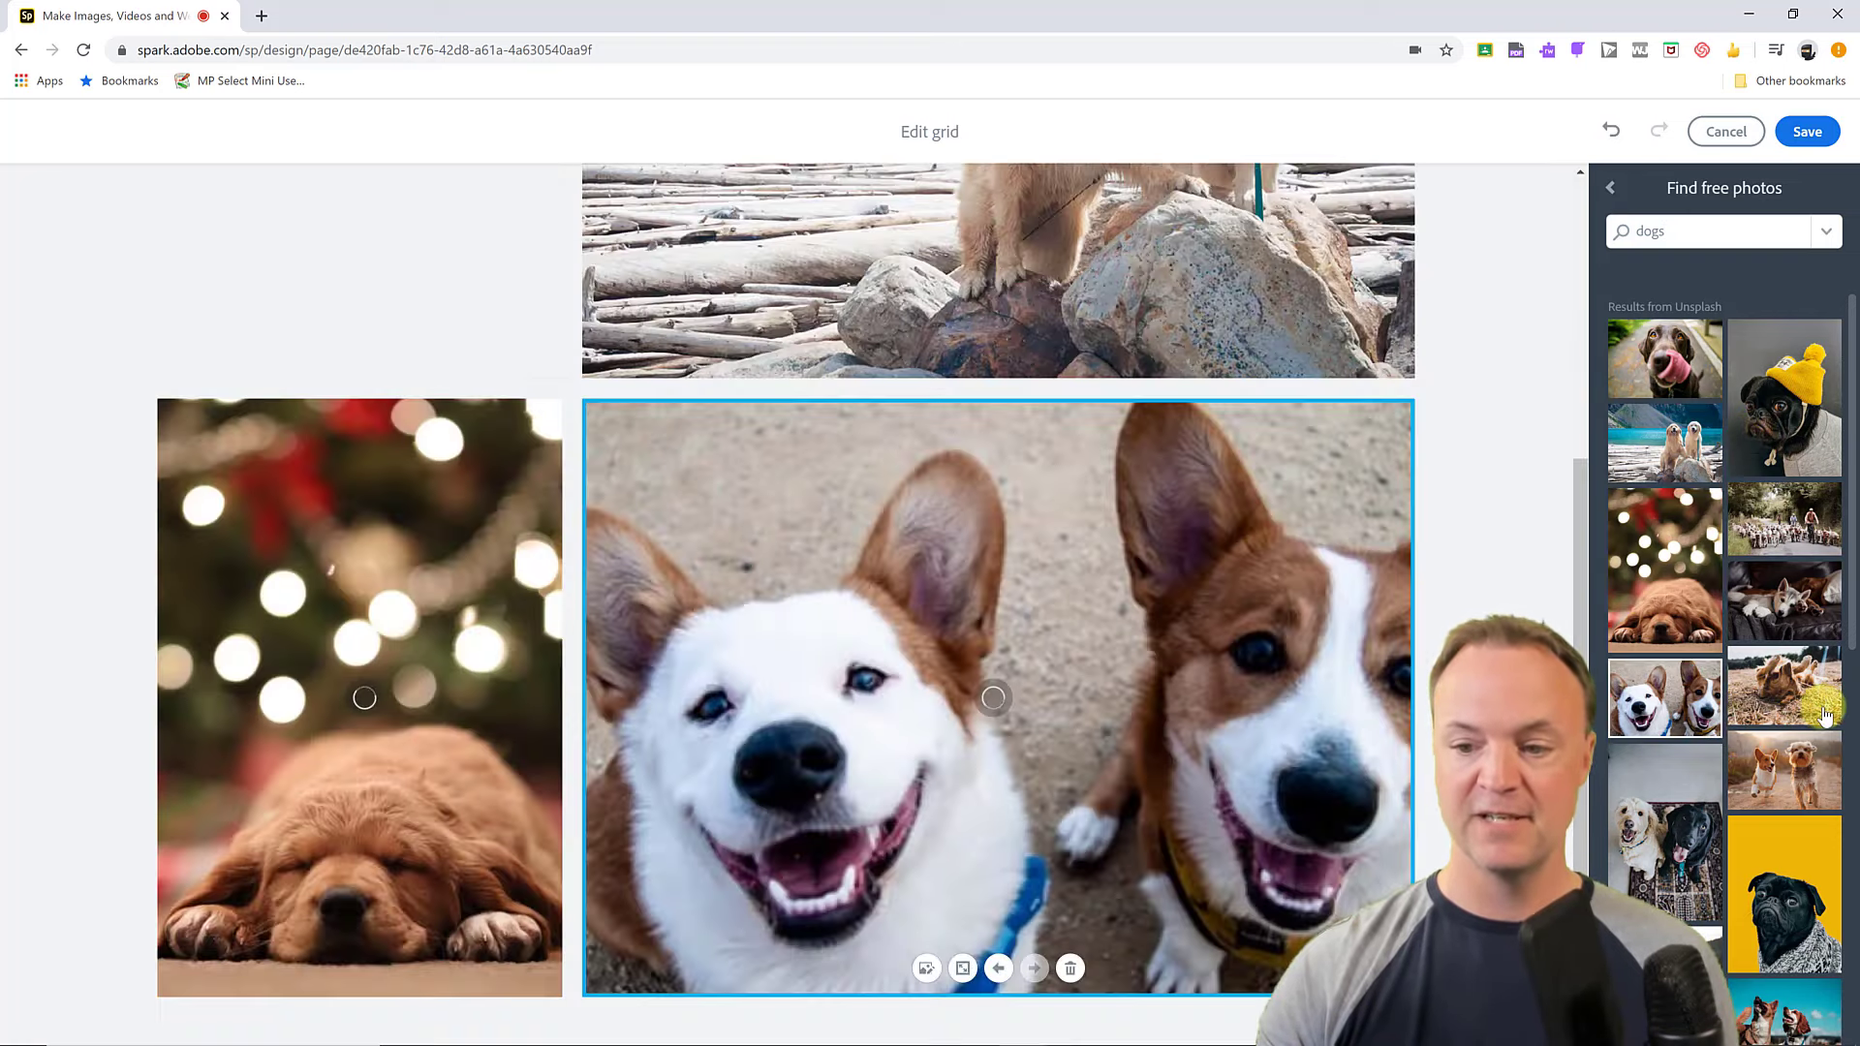
left_click(1785, 690)
left_click(1686, 843)
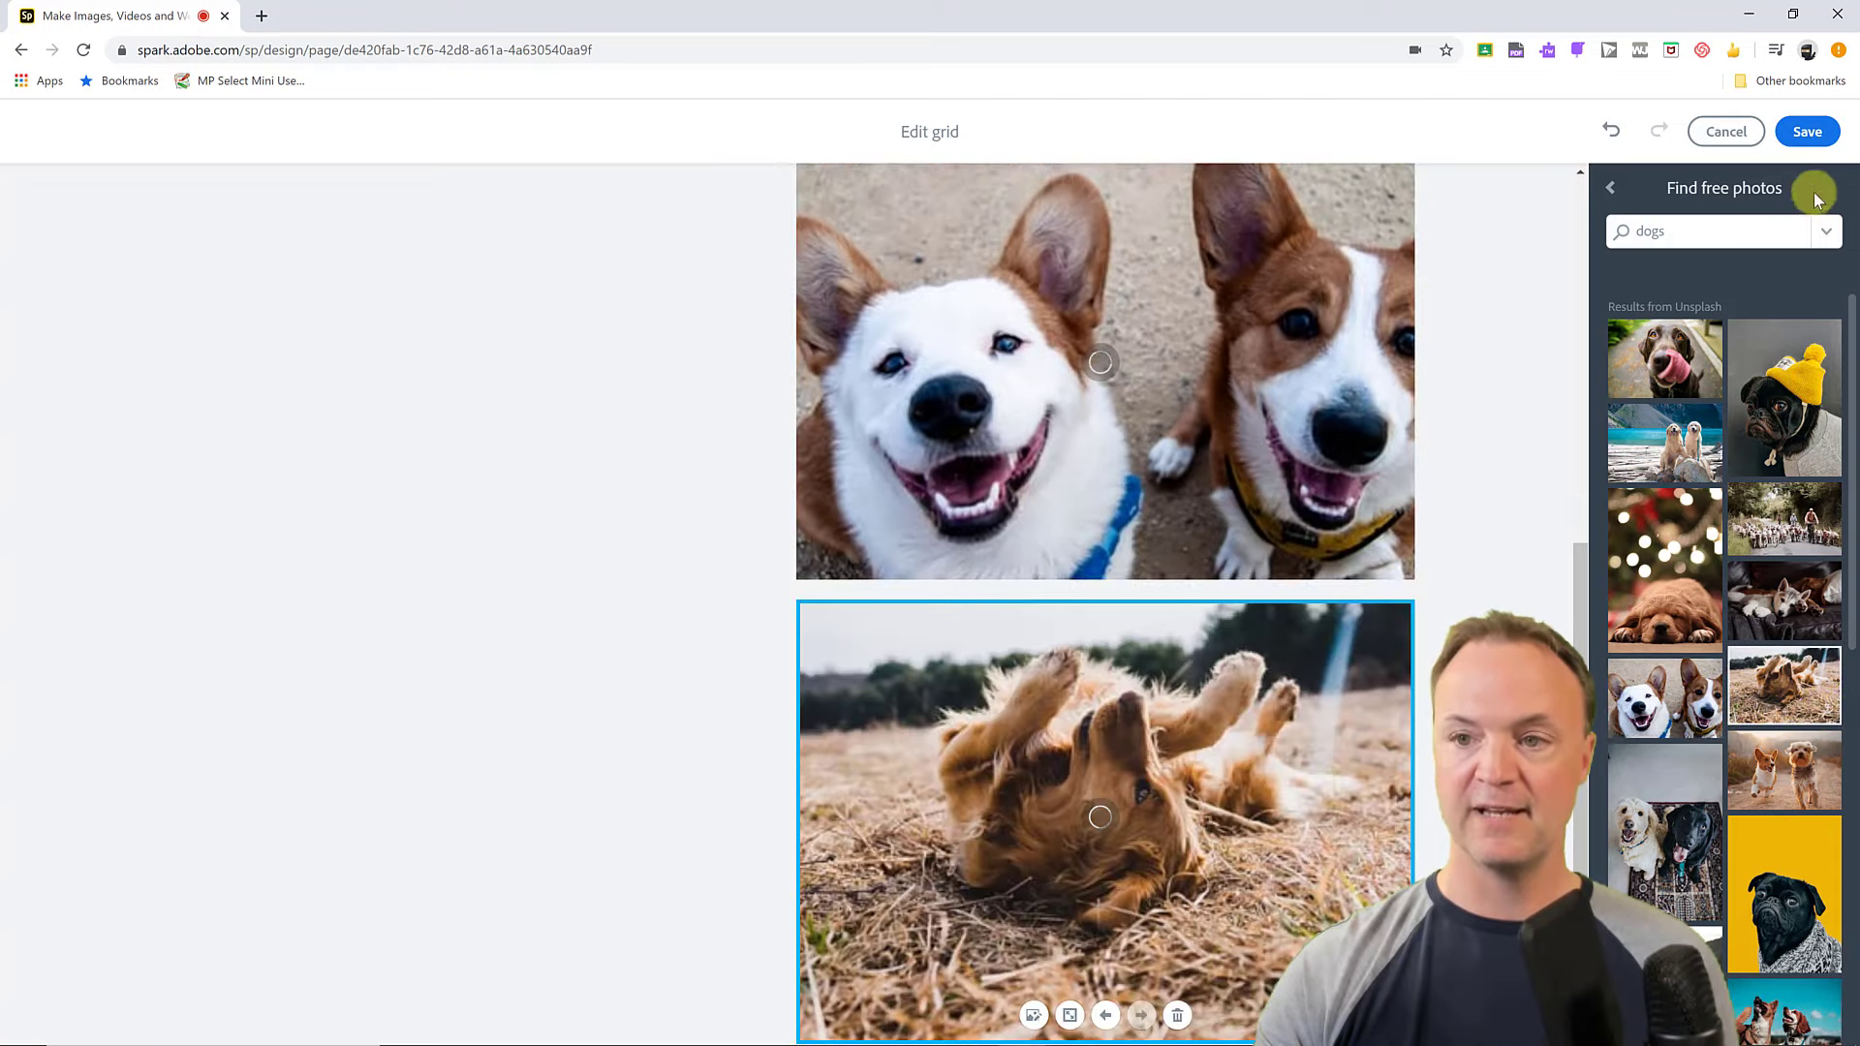
left_click(1670, 713)
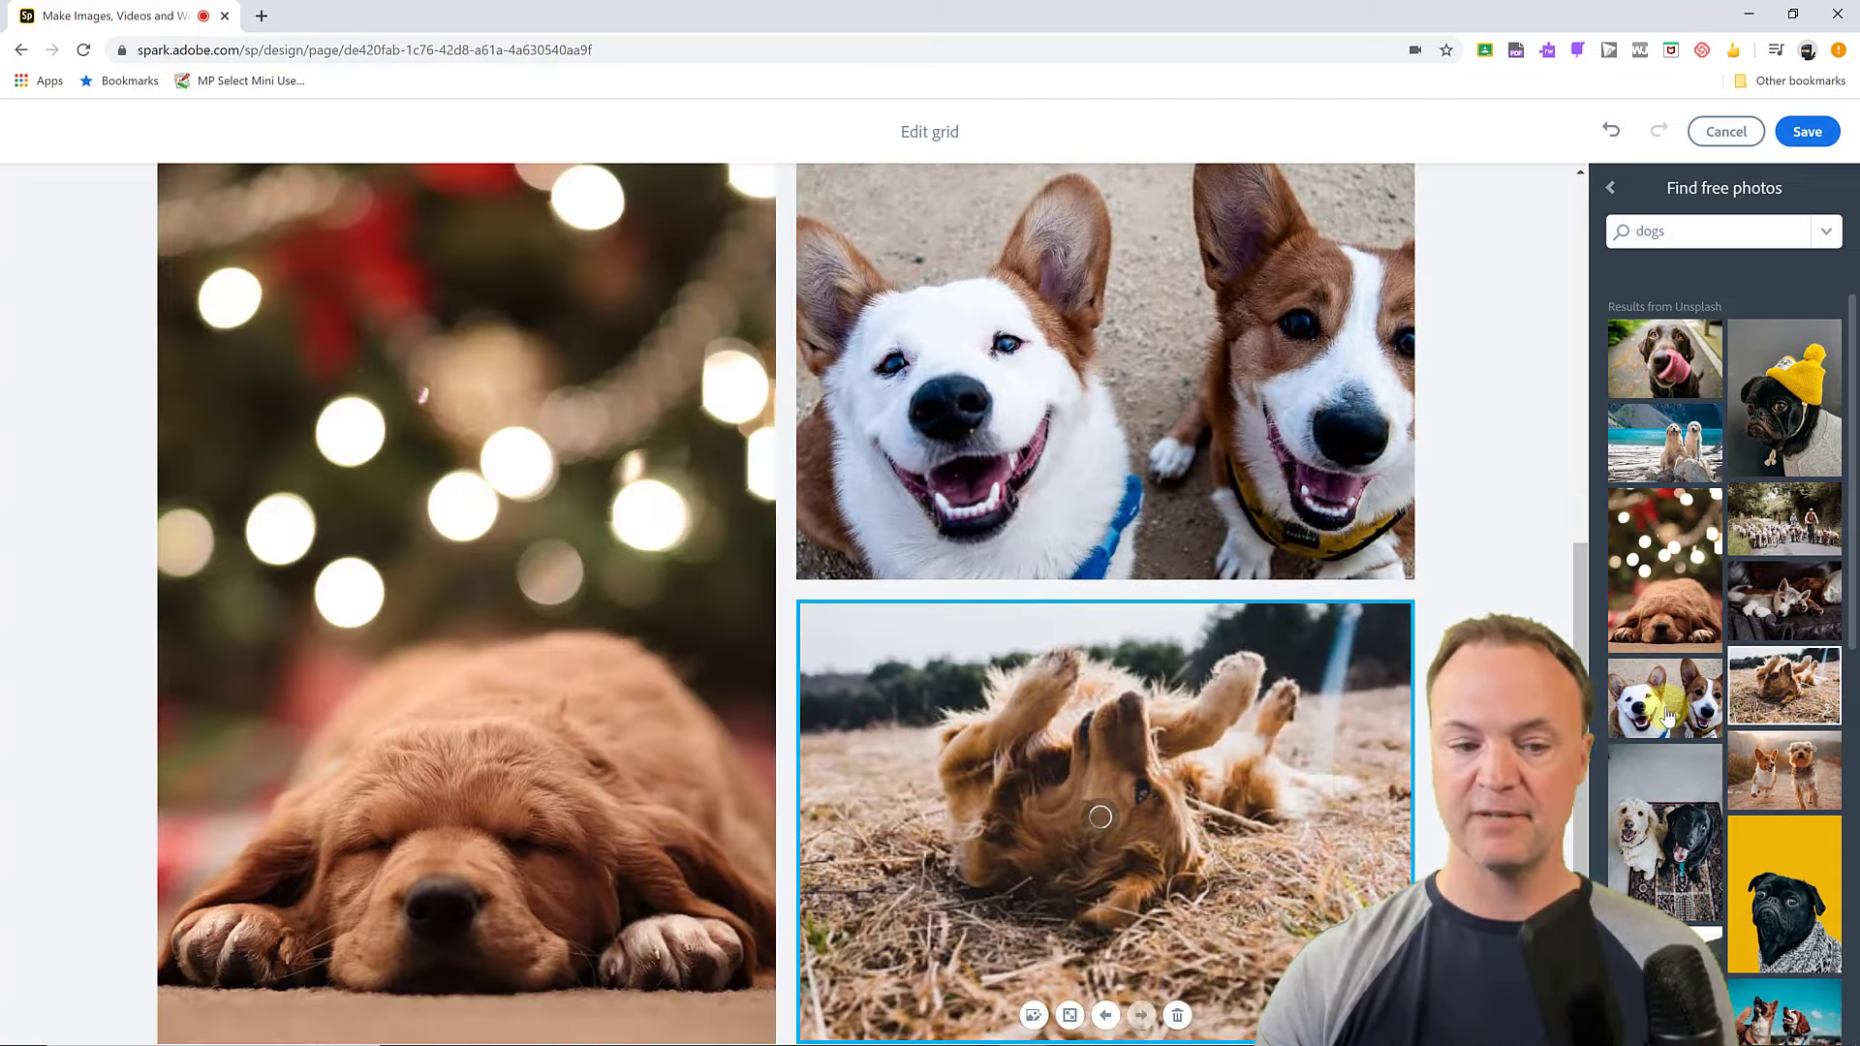
left_click(1785, 770)
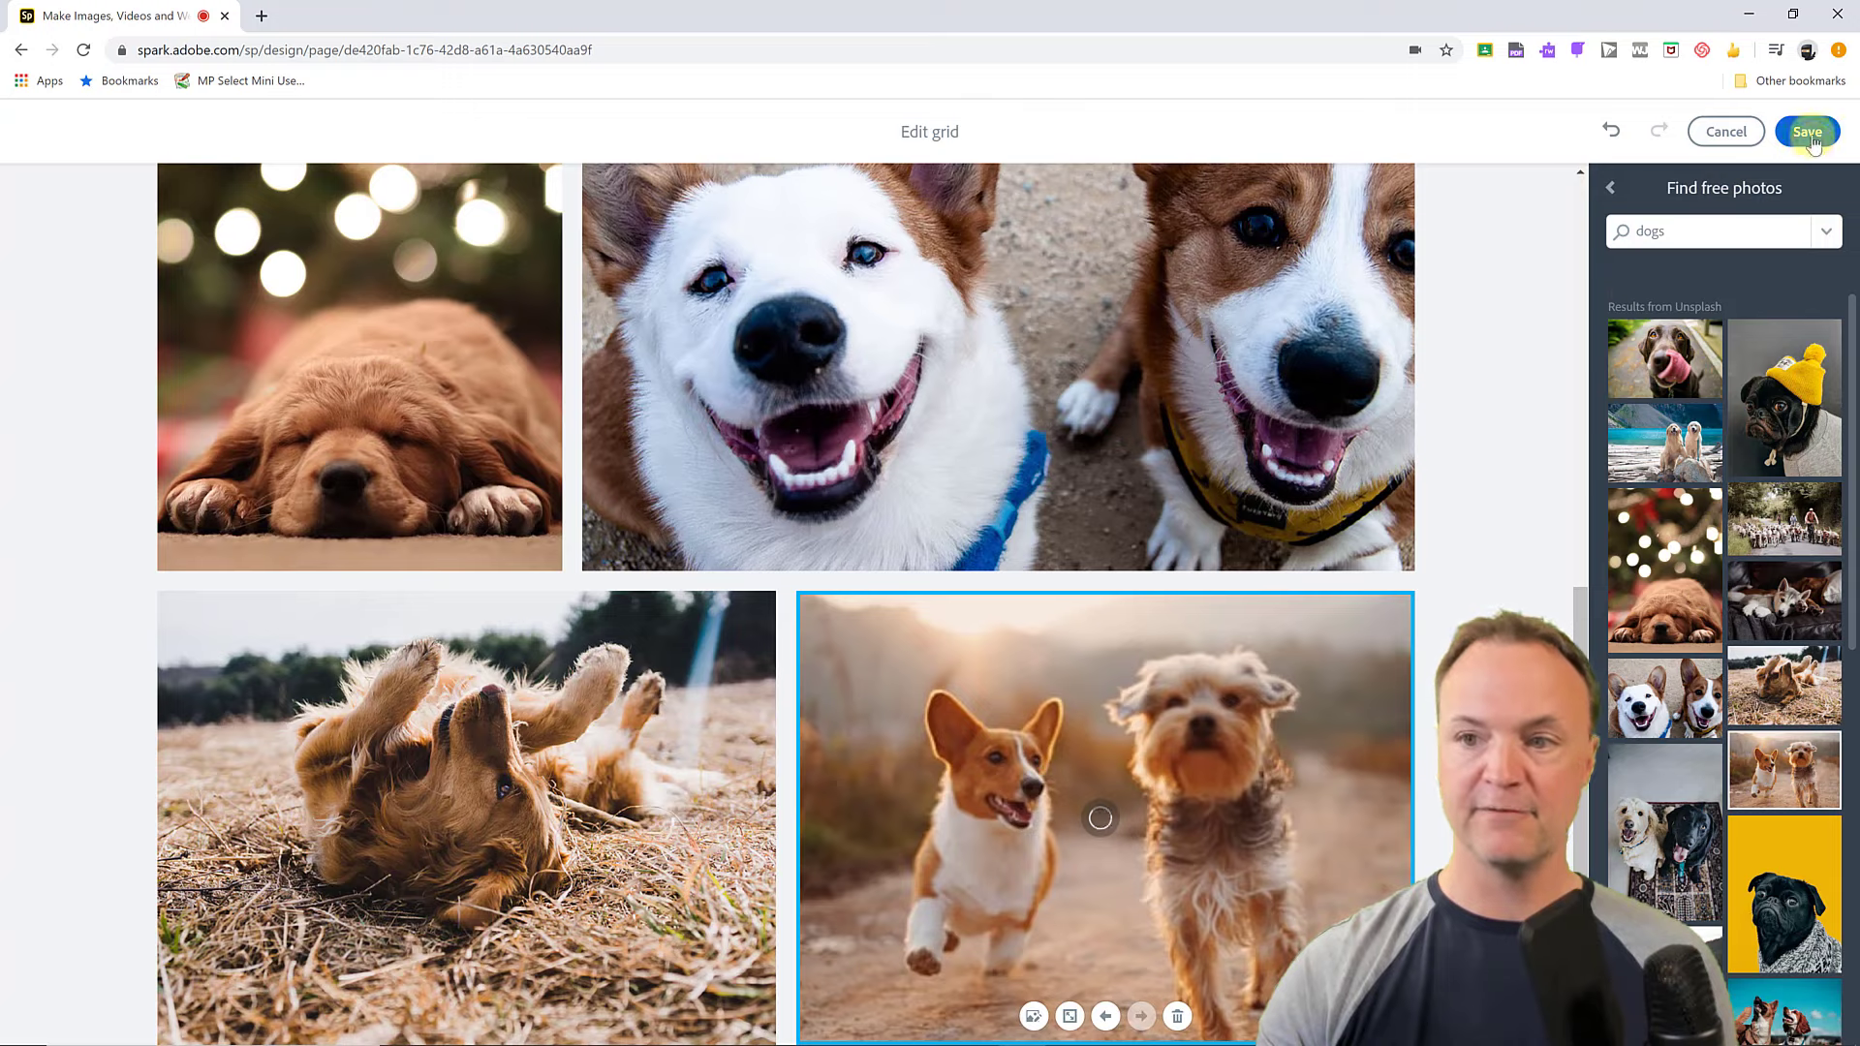
left_click(1808, 132)
Step: Review the page layout from the title photo down to the end of the photo grid
scroll(1226, 513, "down", 3)
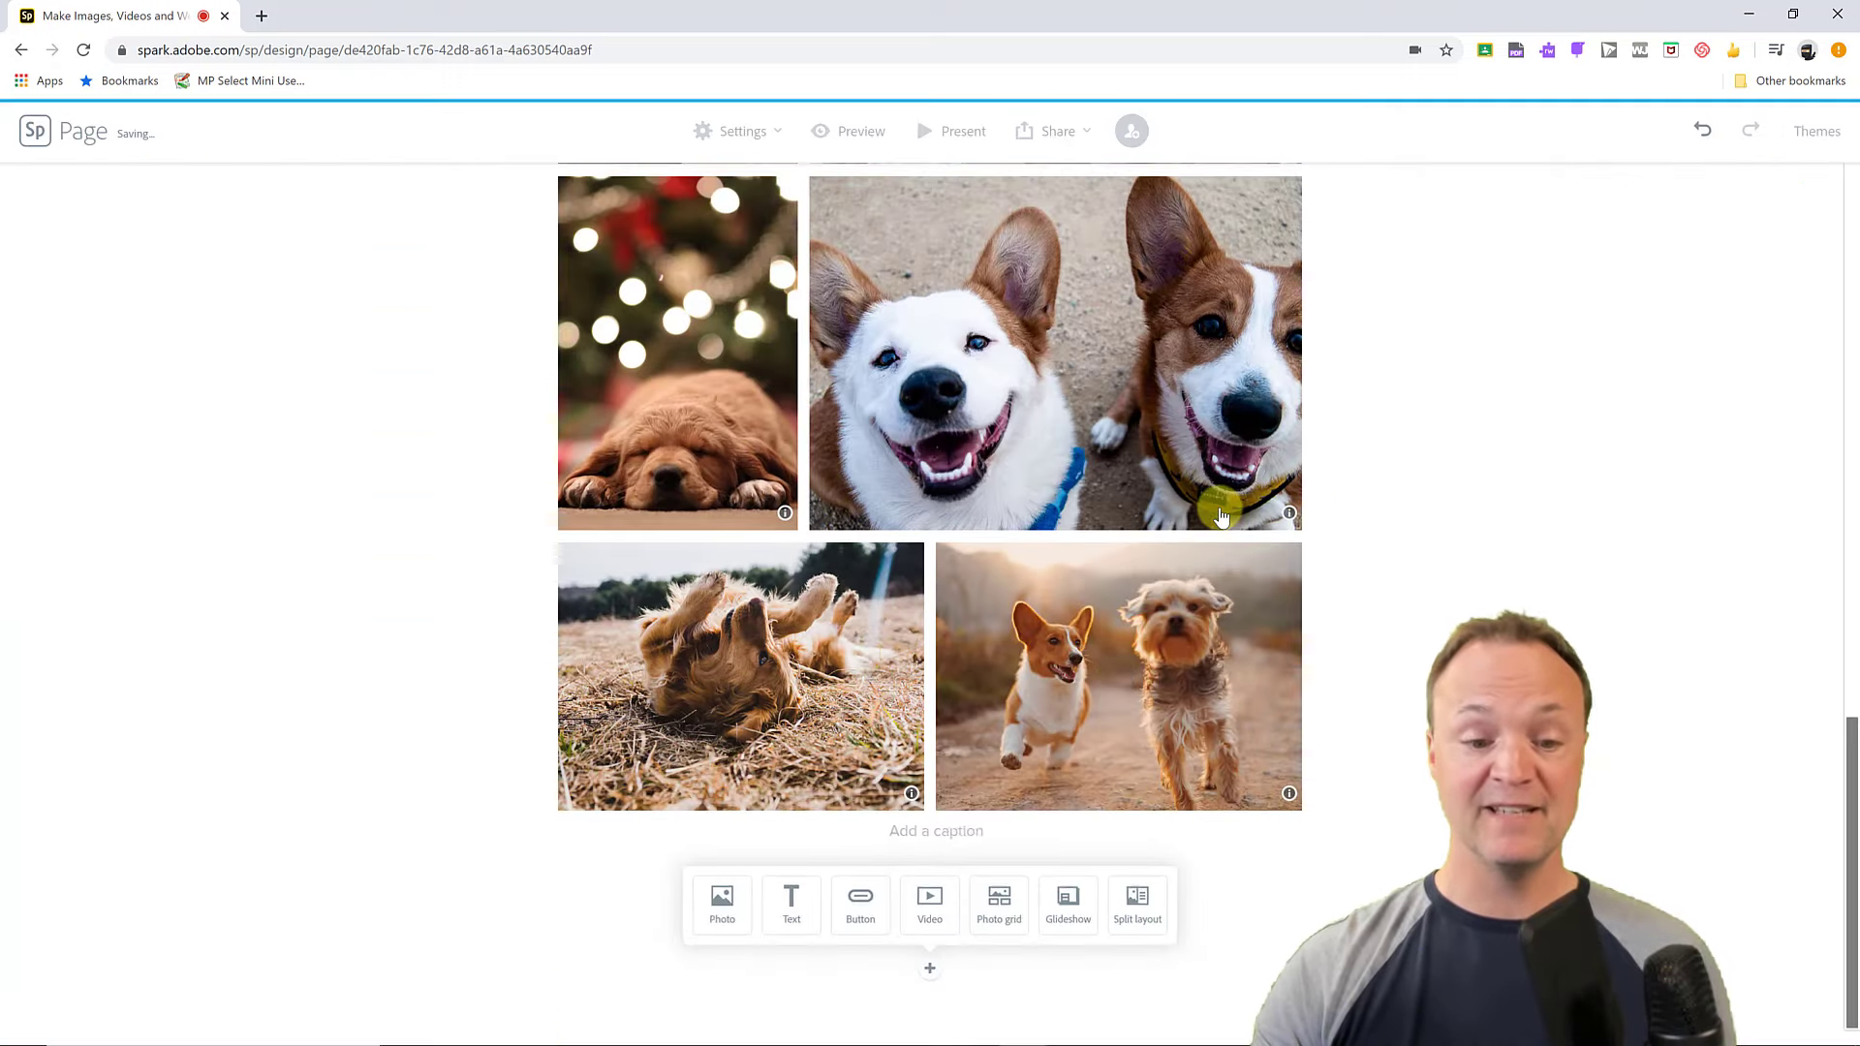
scroll(1222, 517, "up", 8)
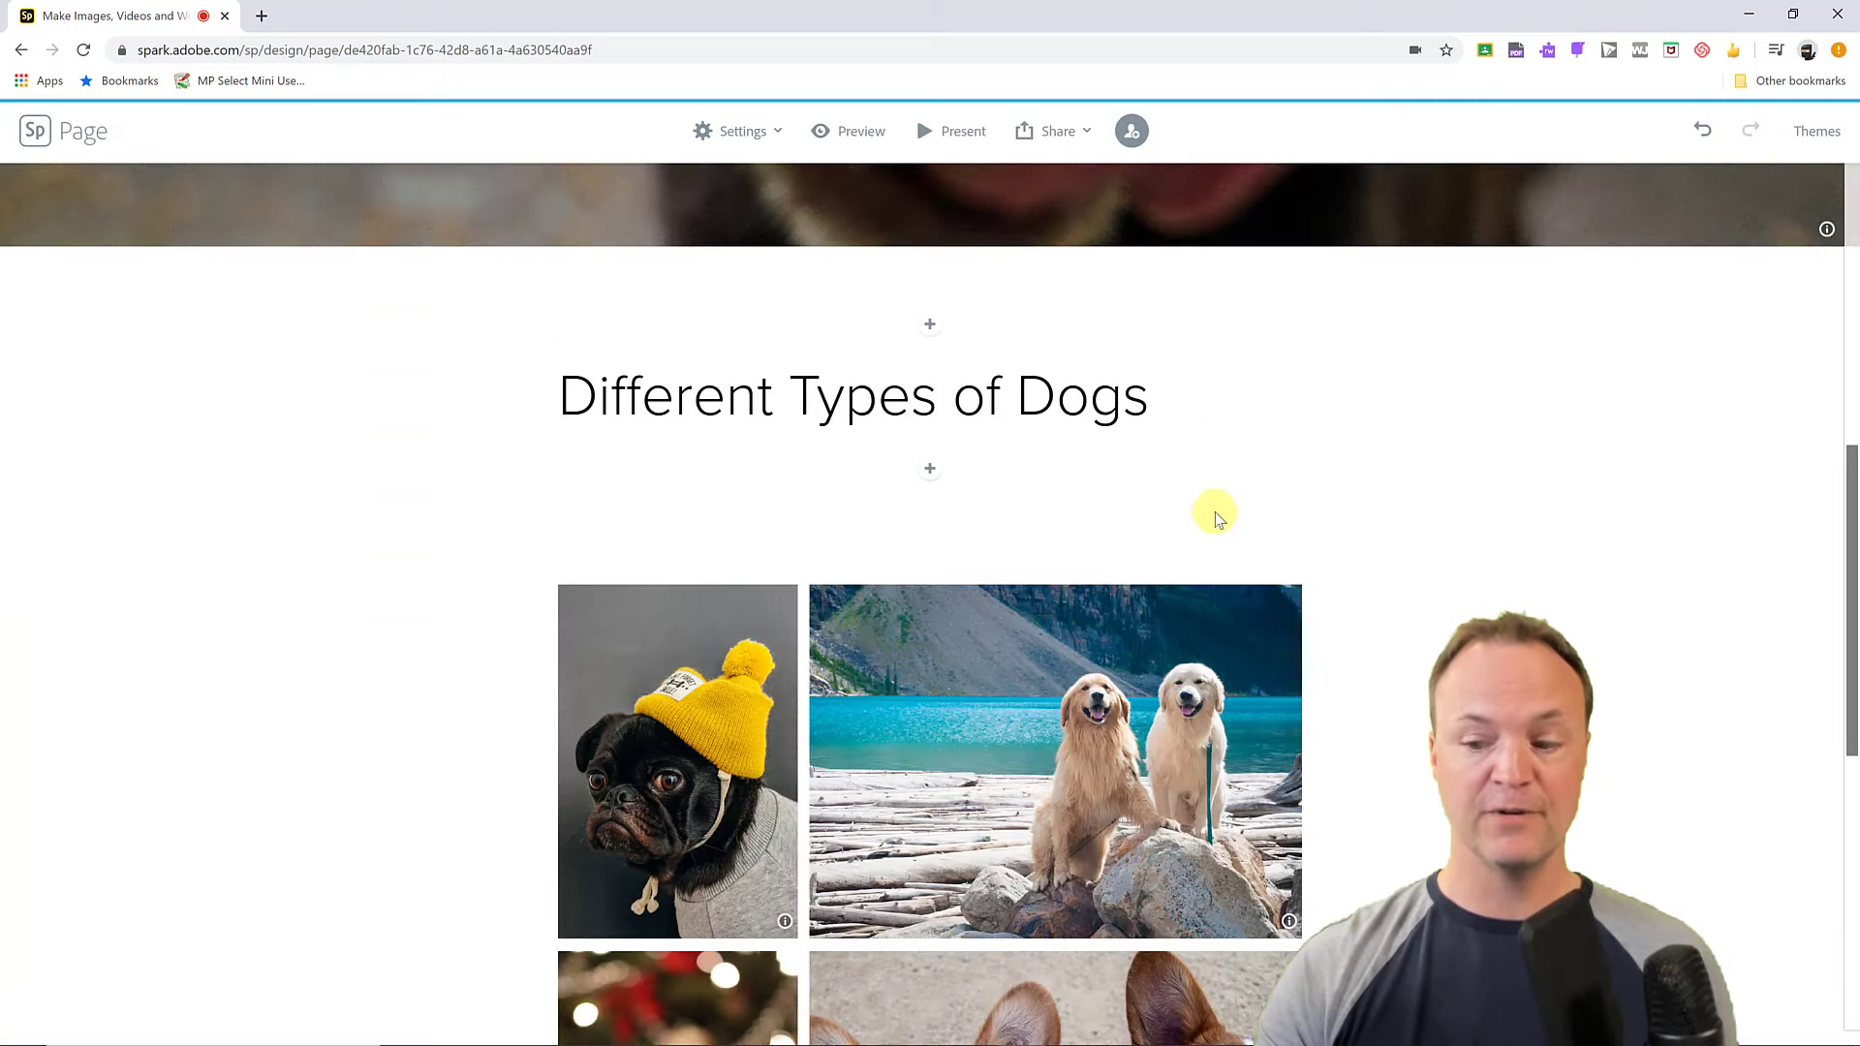
scroll(1150, 602, "up", 6)
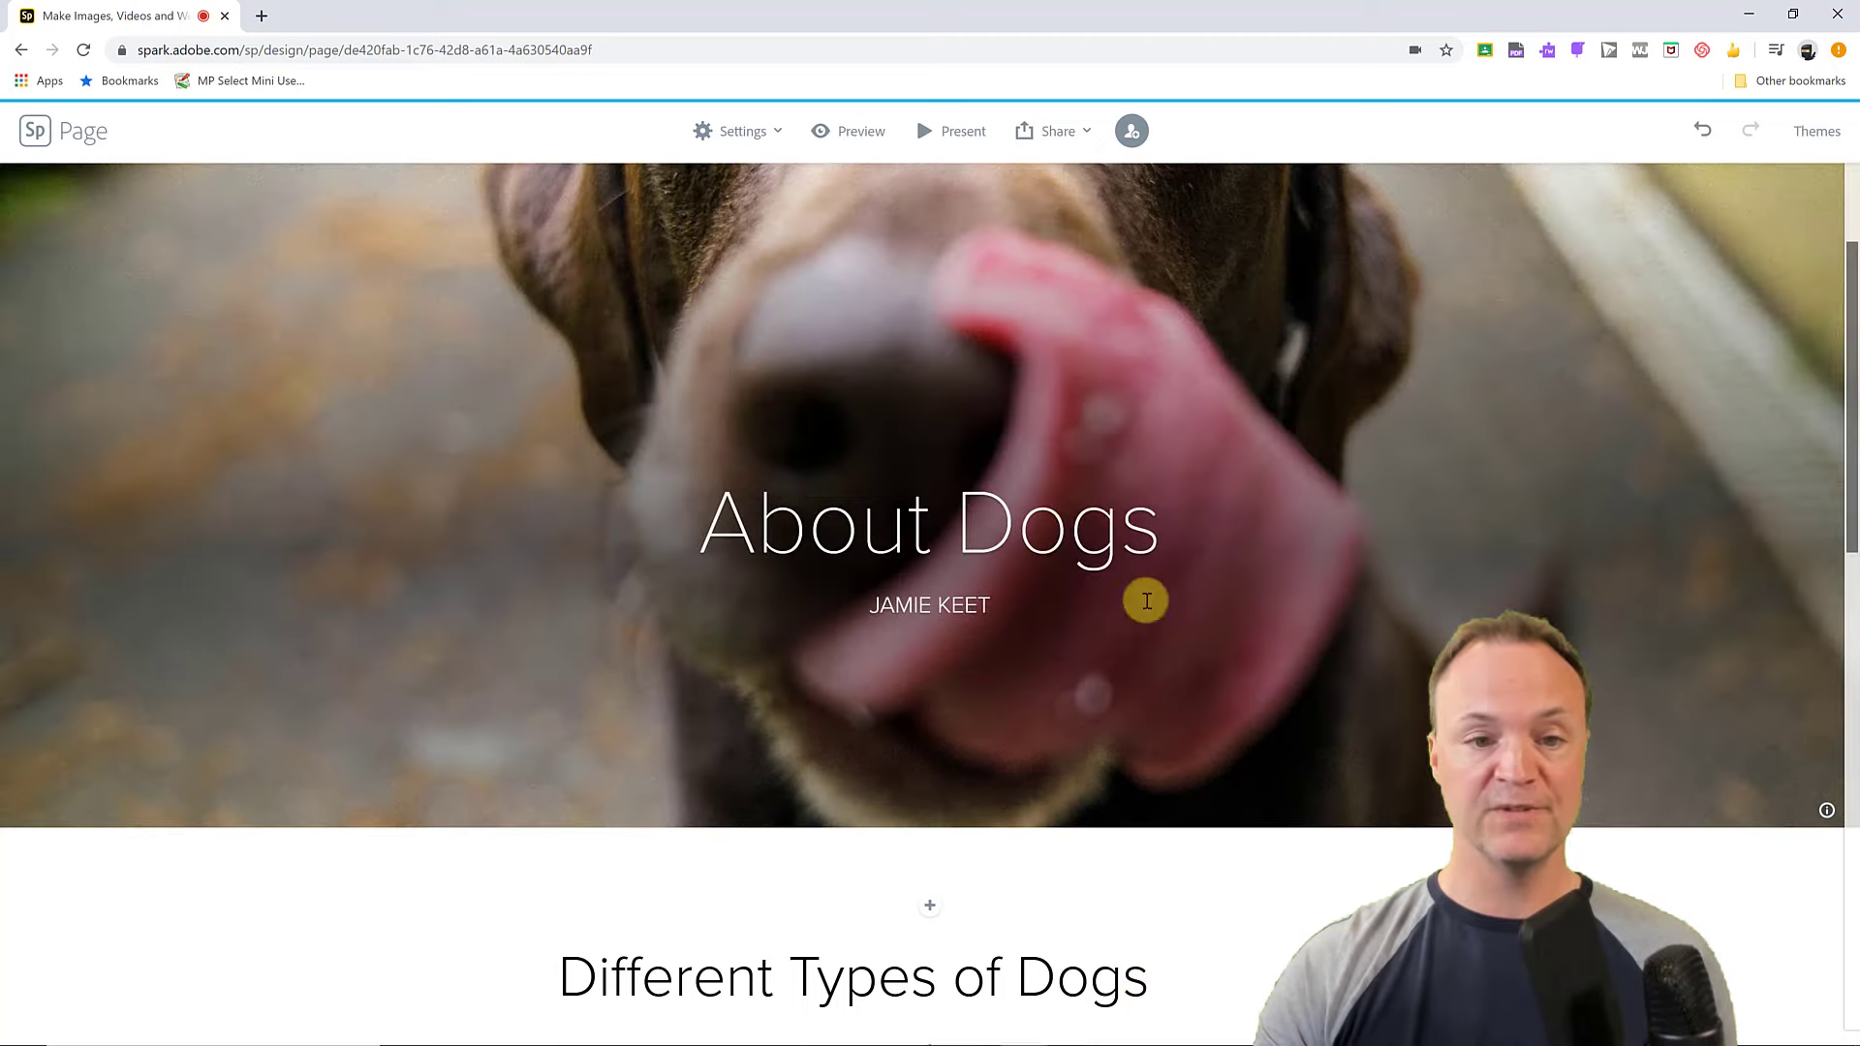
scroll(1033, 488, "down", 4)
scroll(1027, 463, "up", 8)
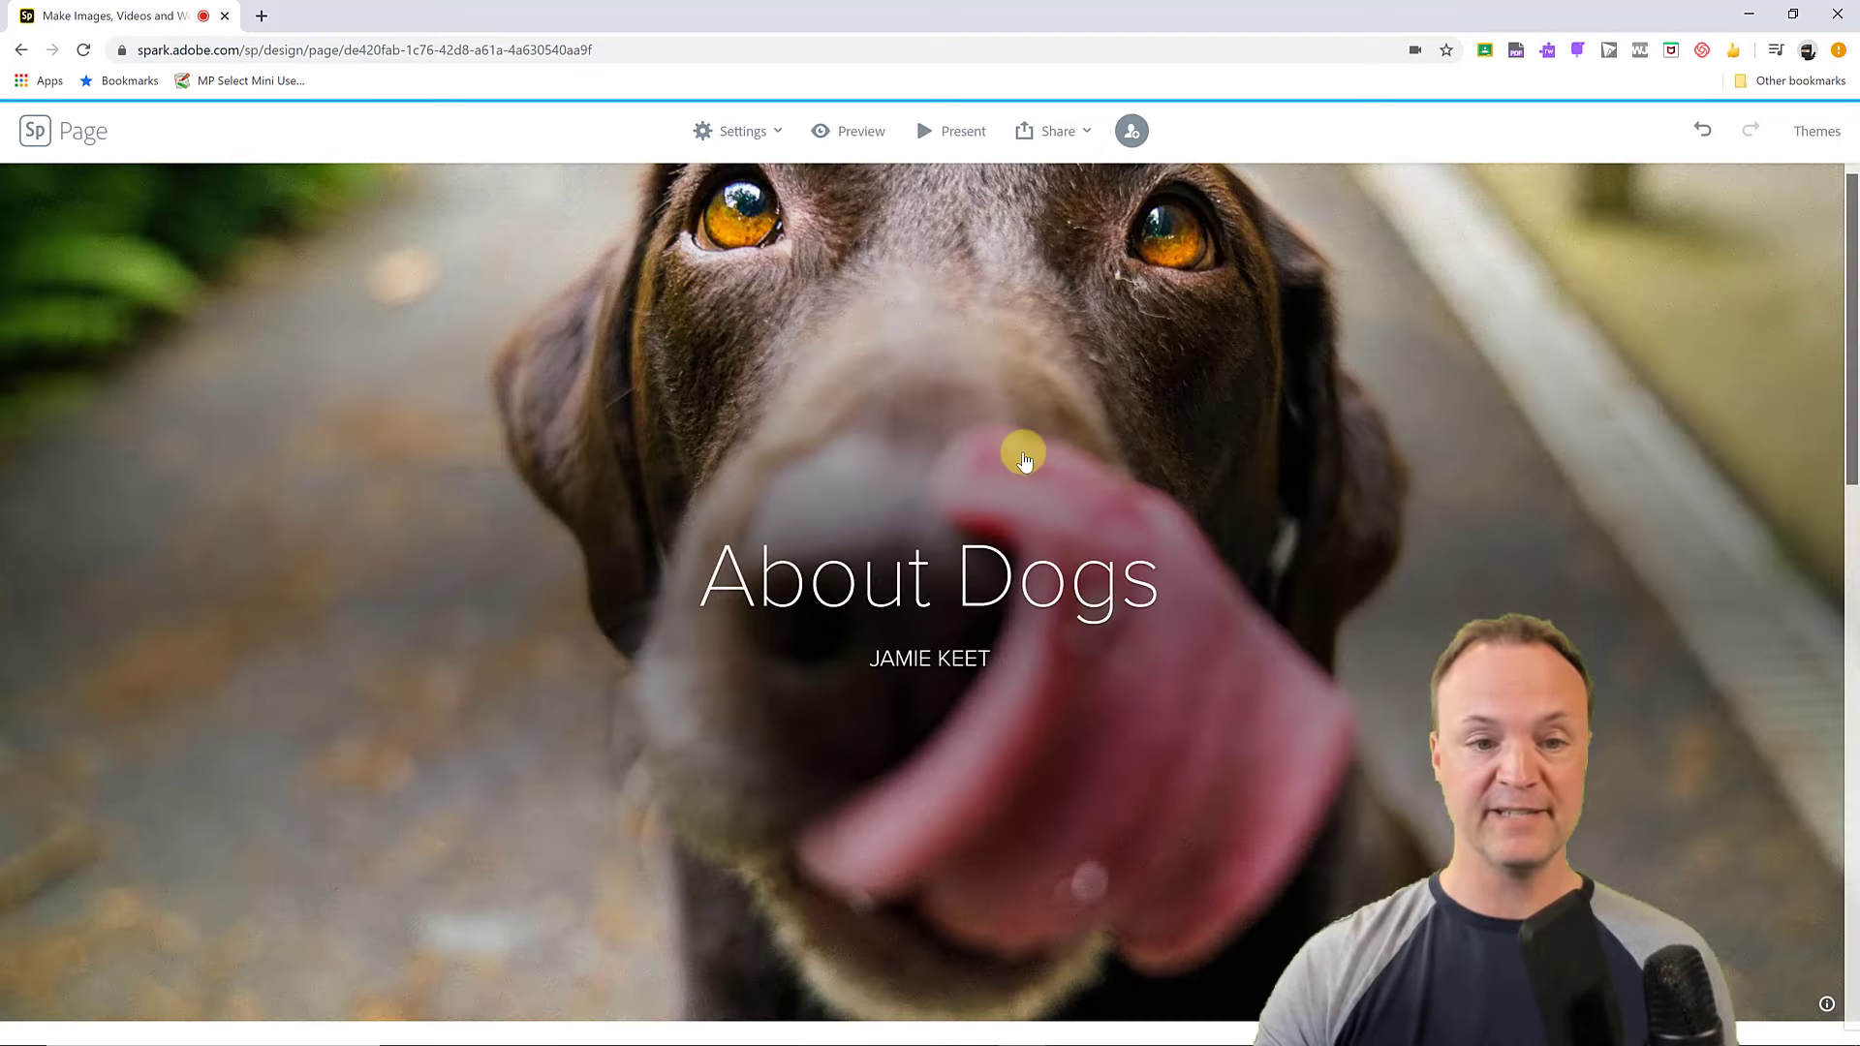
scroll(1018, 485, "down", 4)
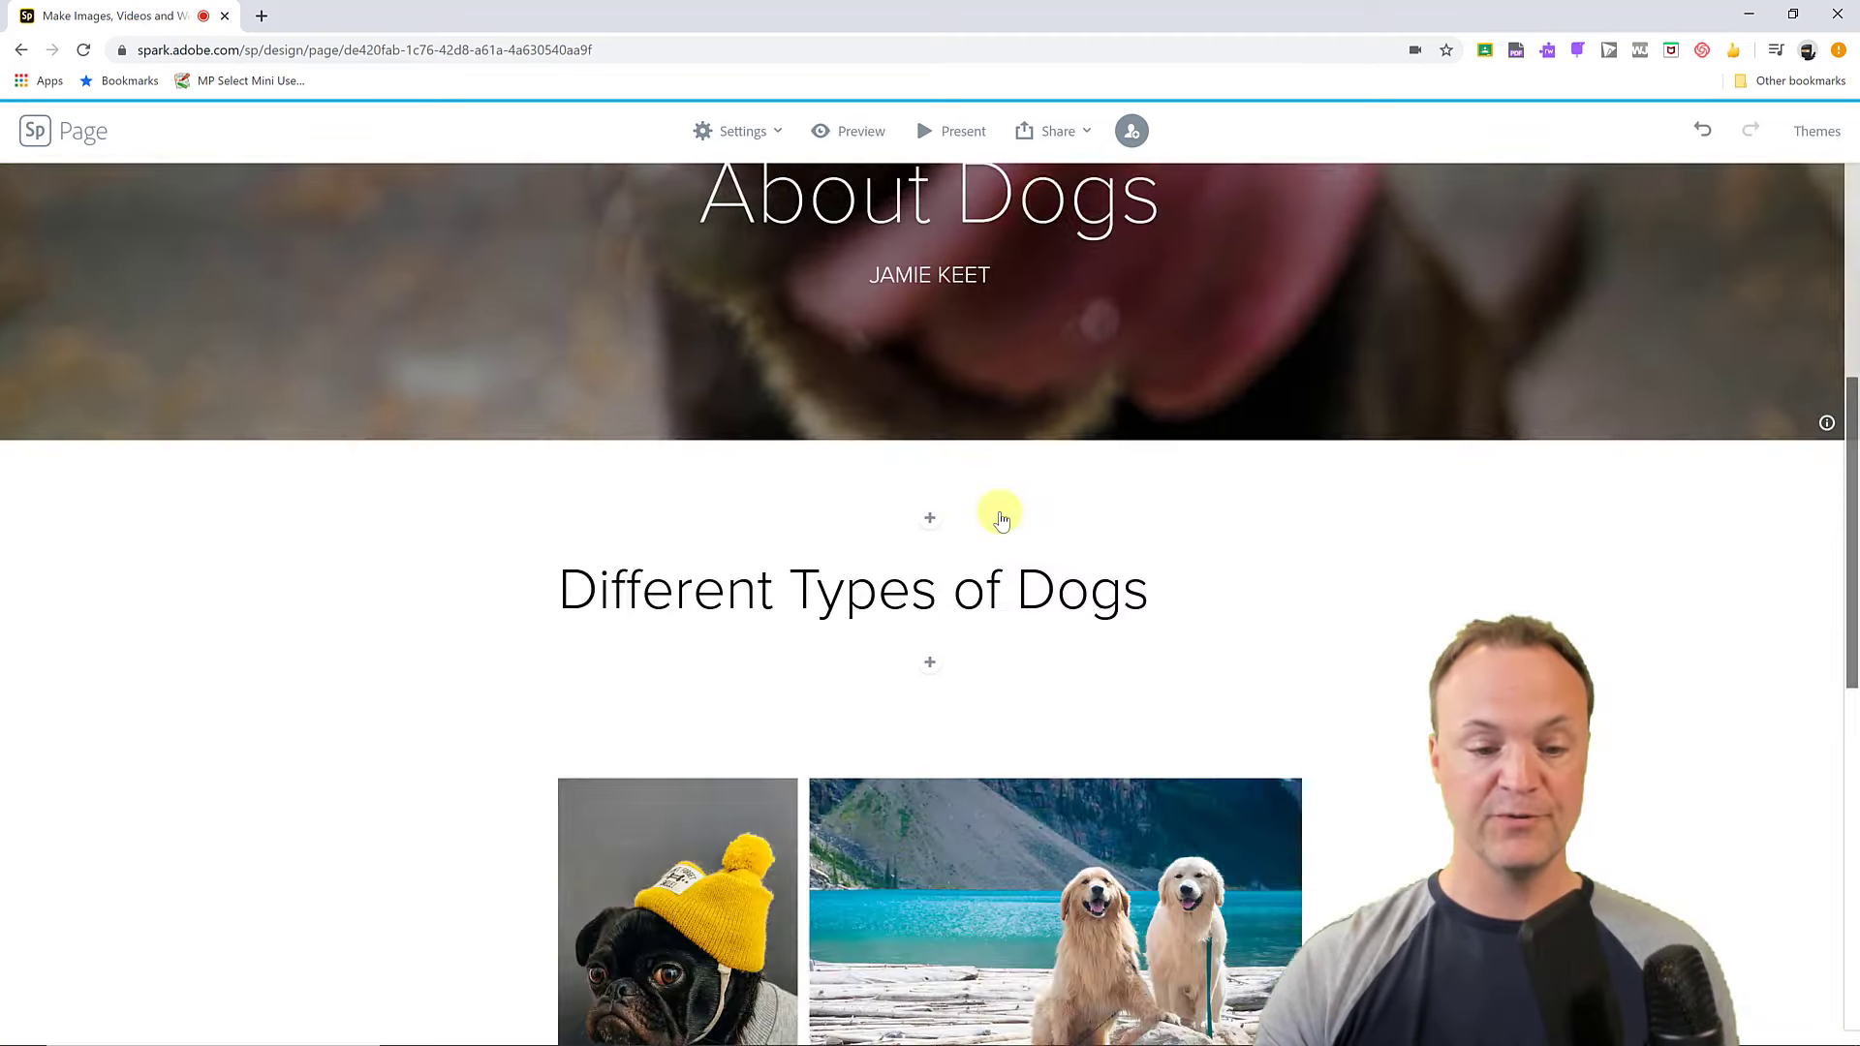
scroll(1000, 523, "down", 10)
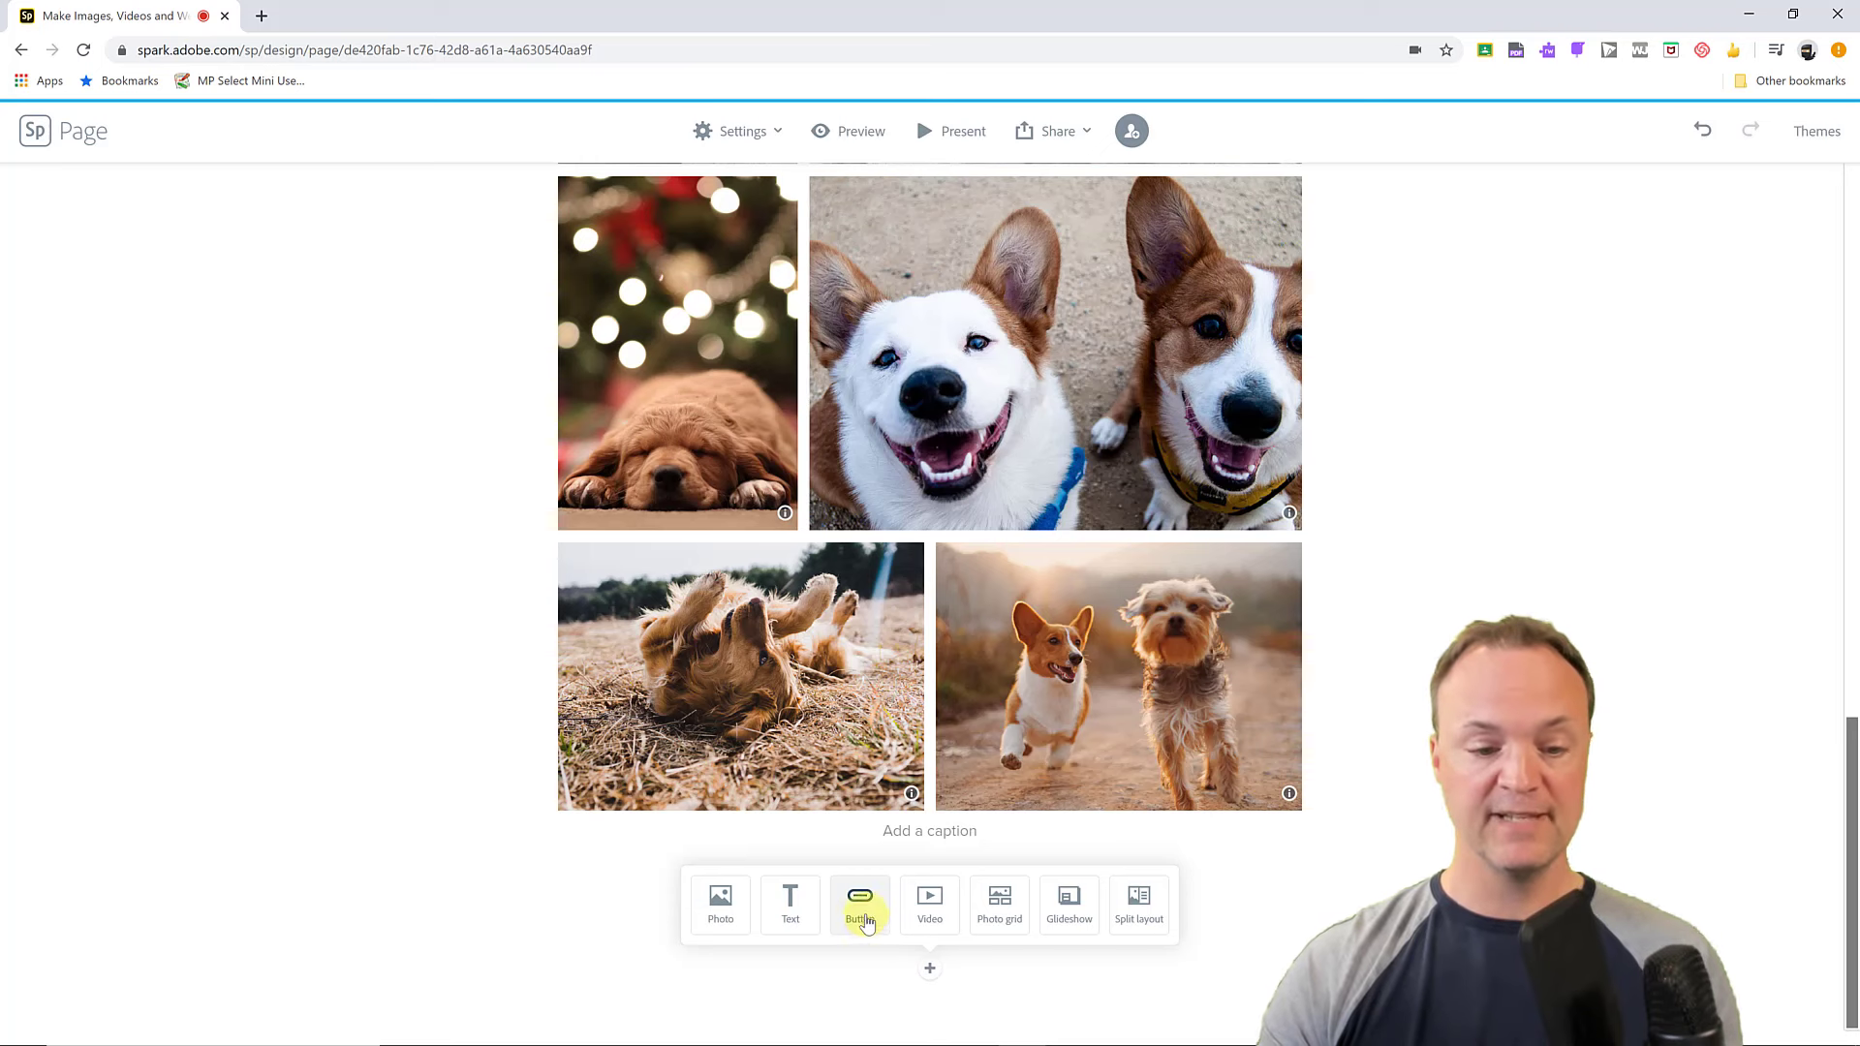
Step: Check the options for adding a button and for embedding a video below the photo grid, cancelling both
left_click(859, 911)
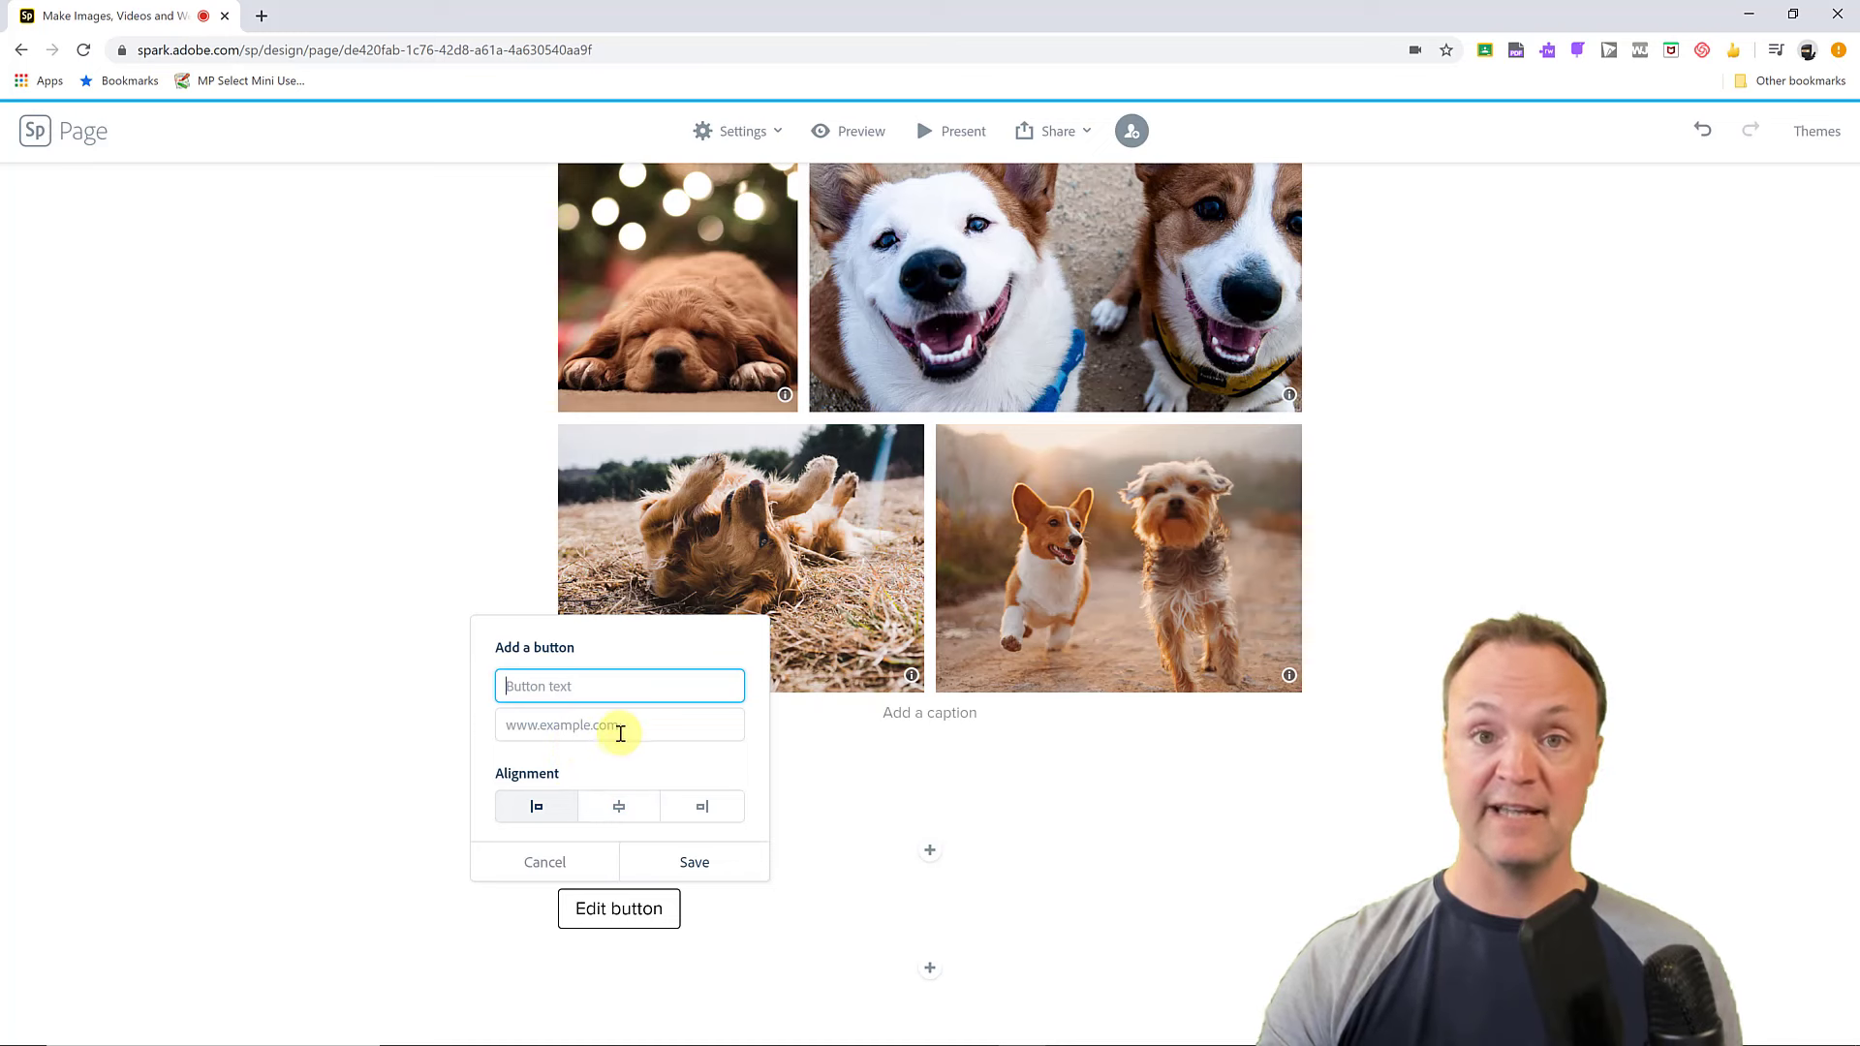
left_click(547, 862)
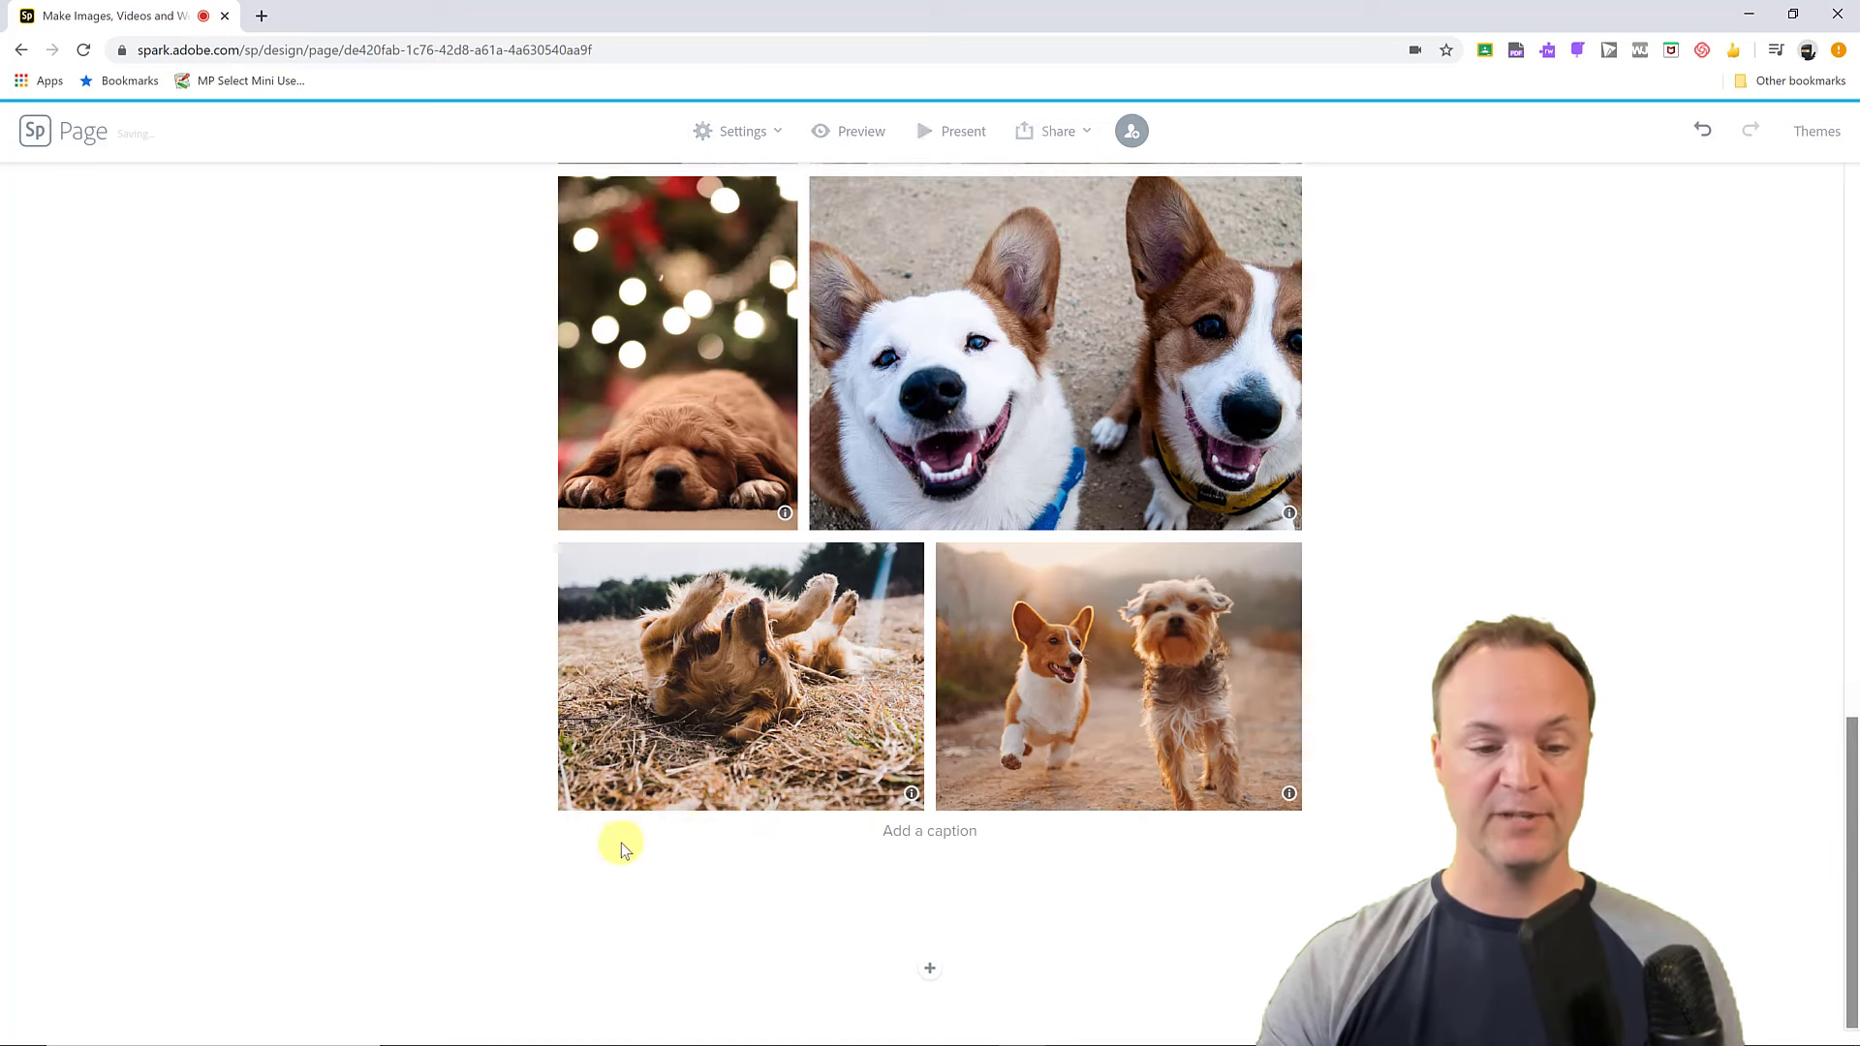
left_click(931, 969)
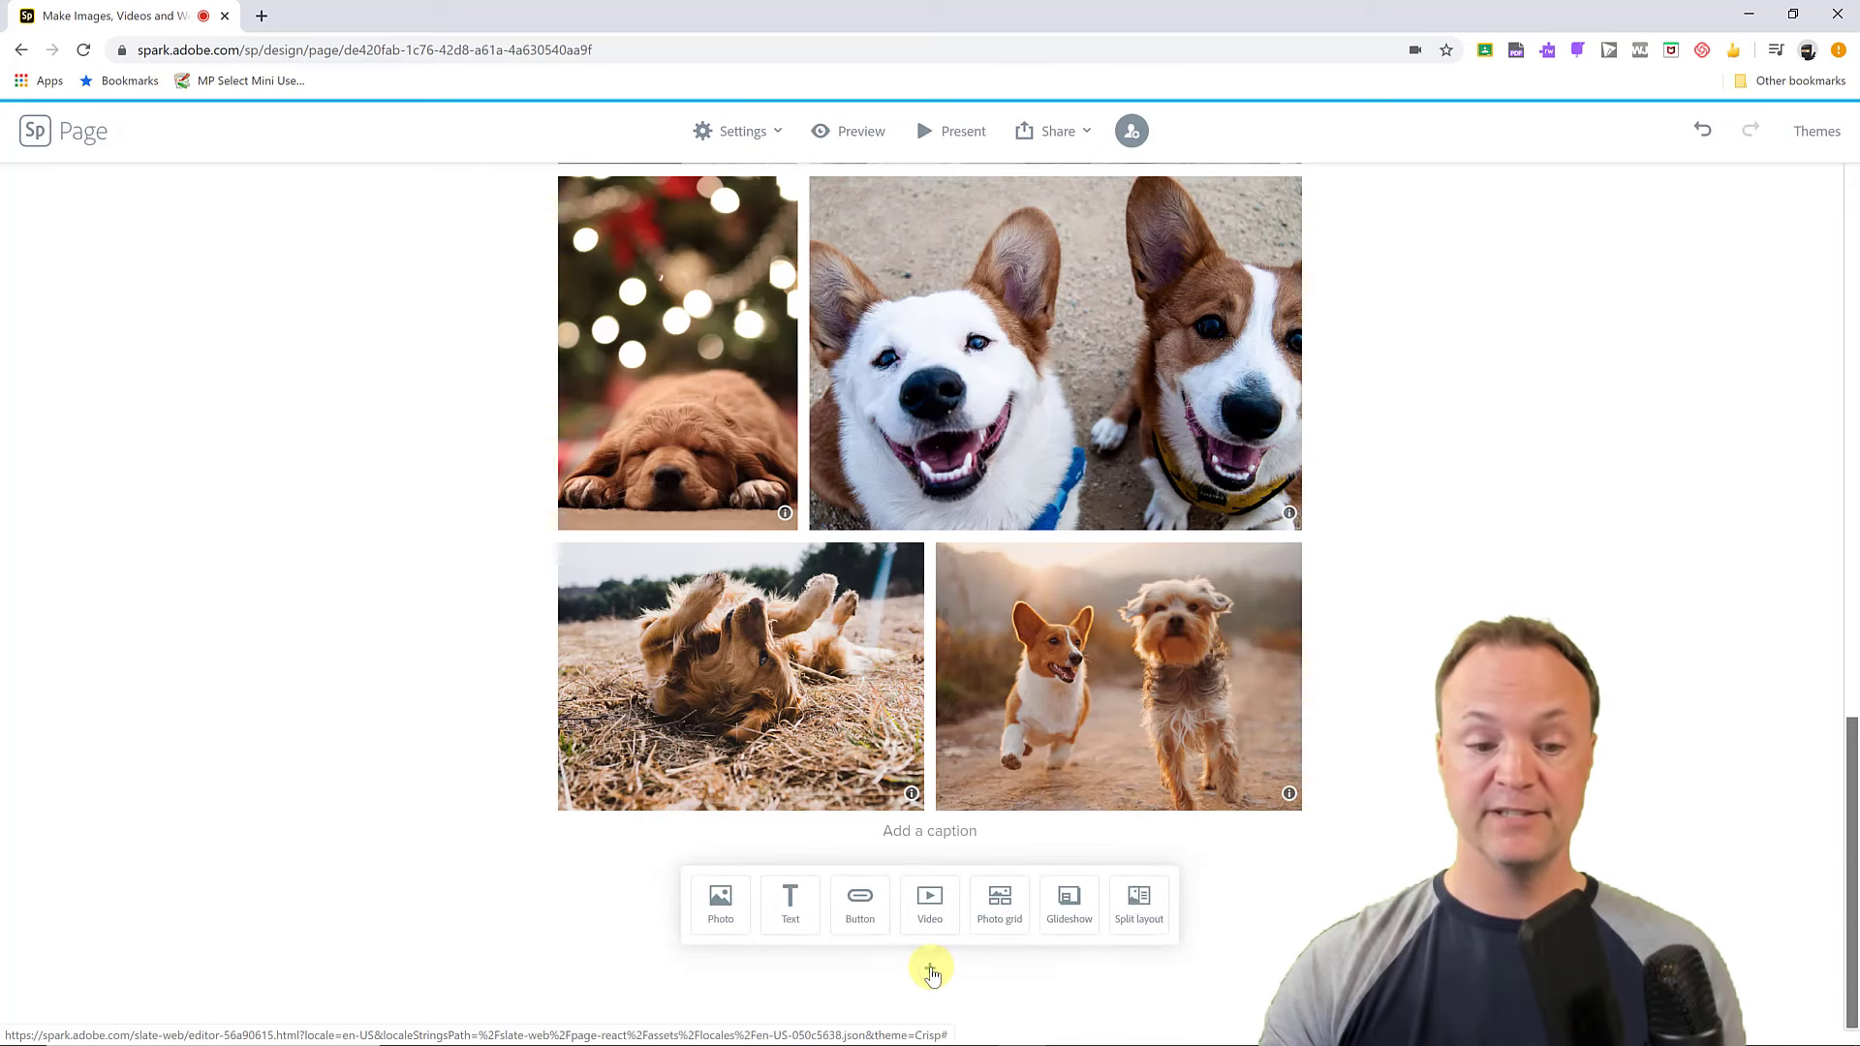
left_click(930, 906)
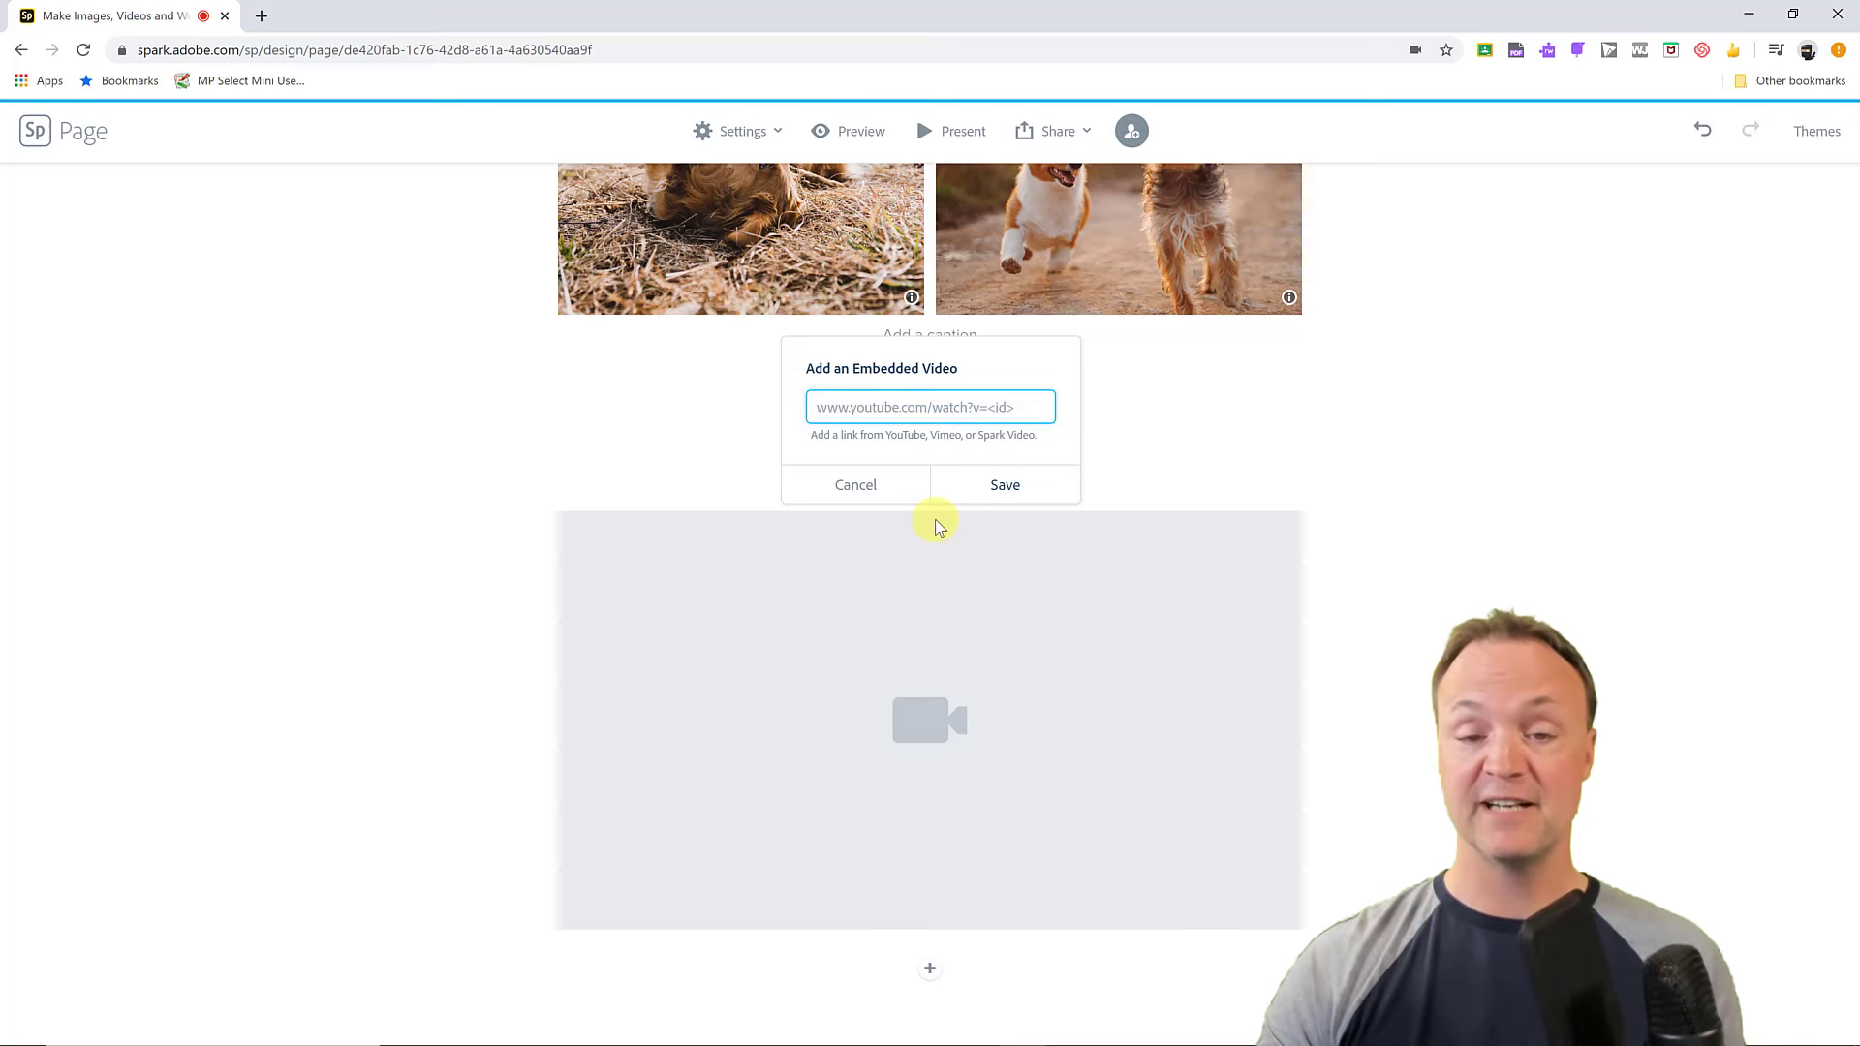
left_click(877, 485)
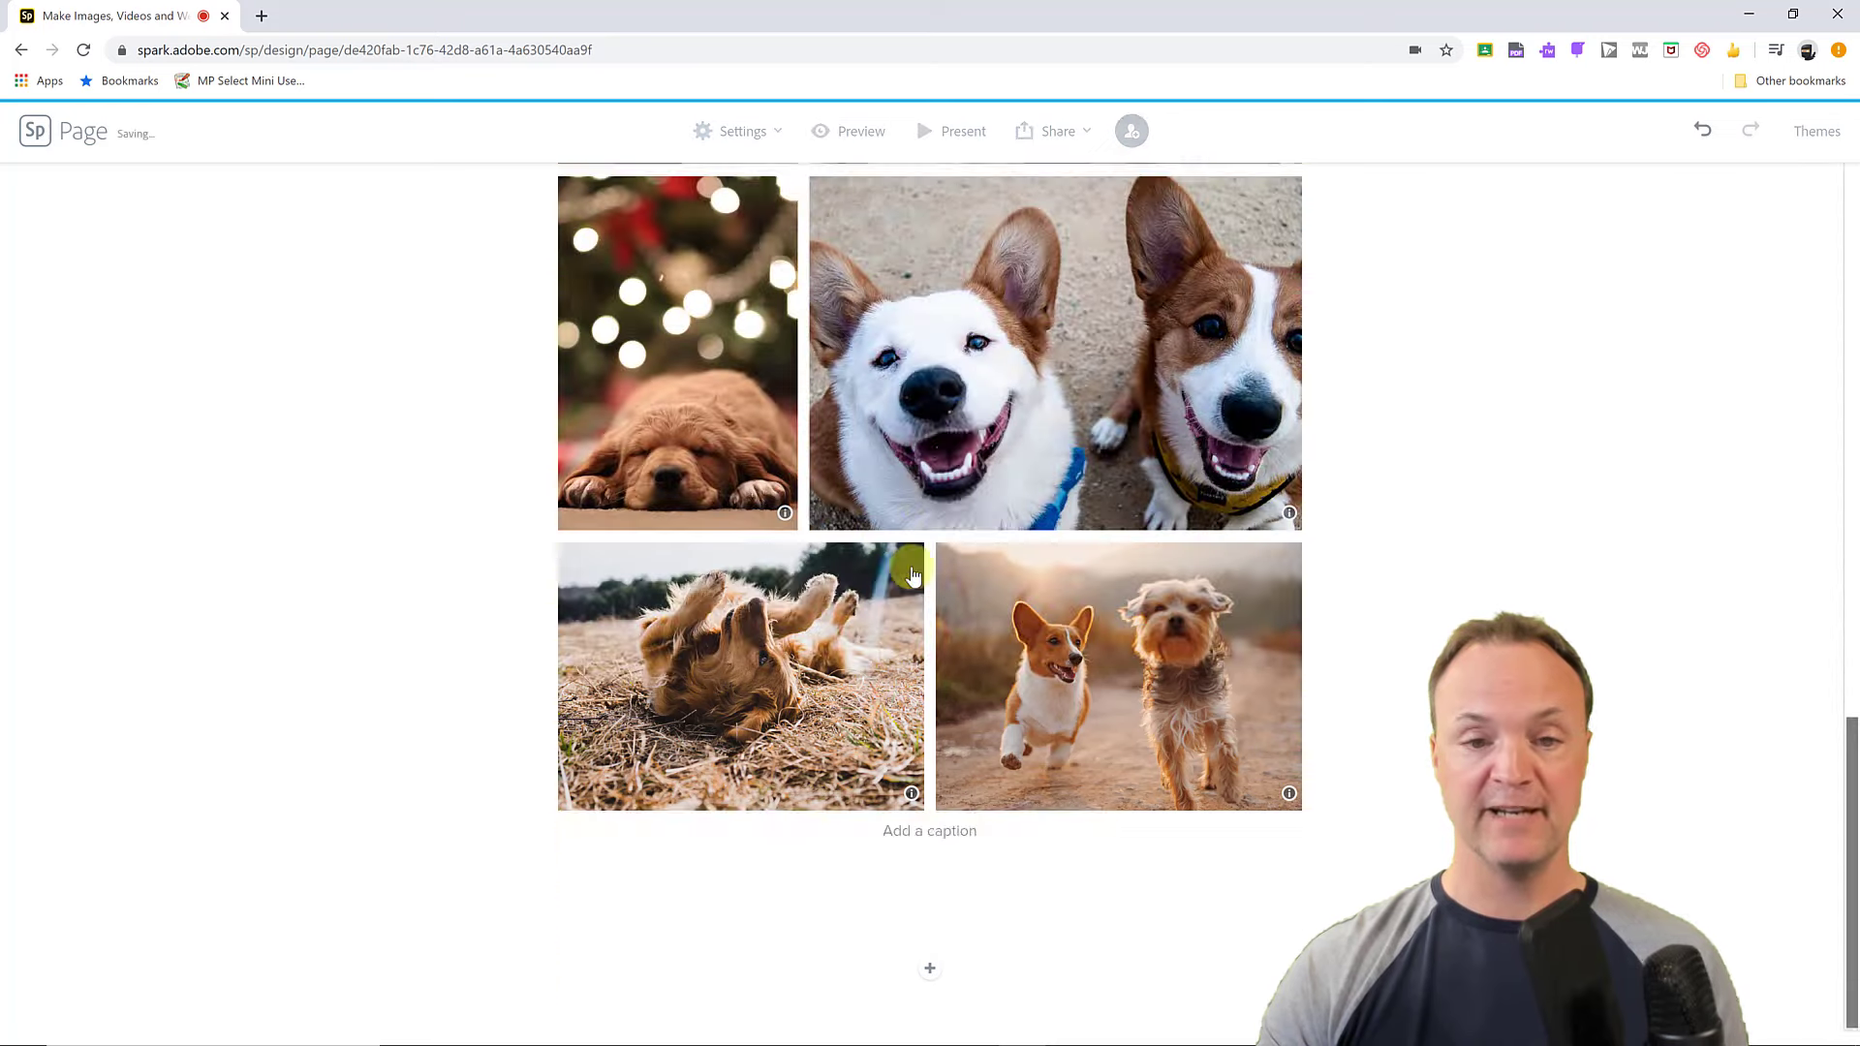
Step: Apply the Nightcap theme to the page
scroll(967, 625, "up", 5)
scroll(965, 620, "up", 5)
scroll(967, 582, "up", 2)
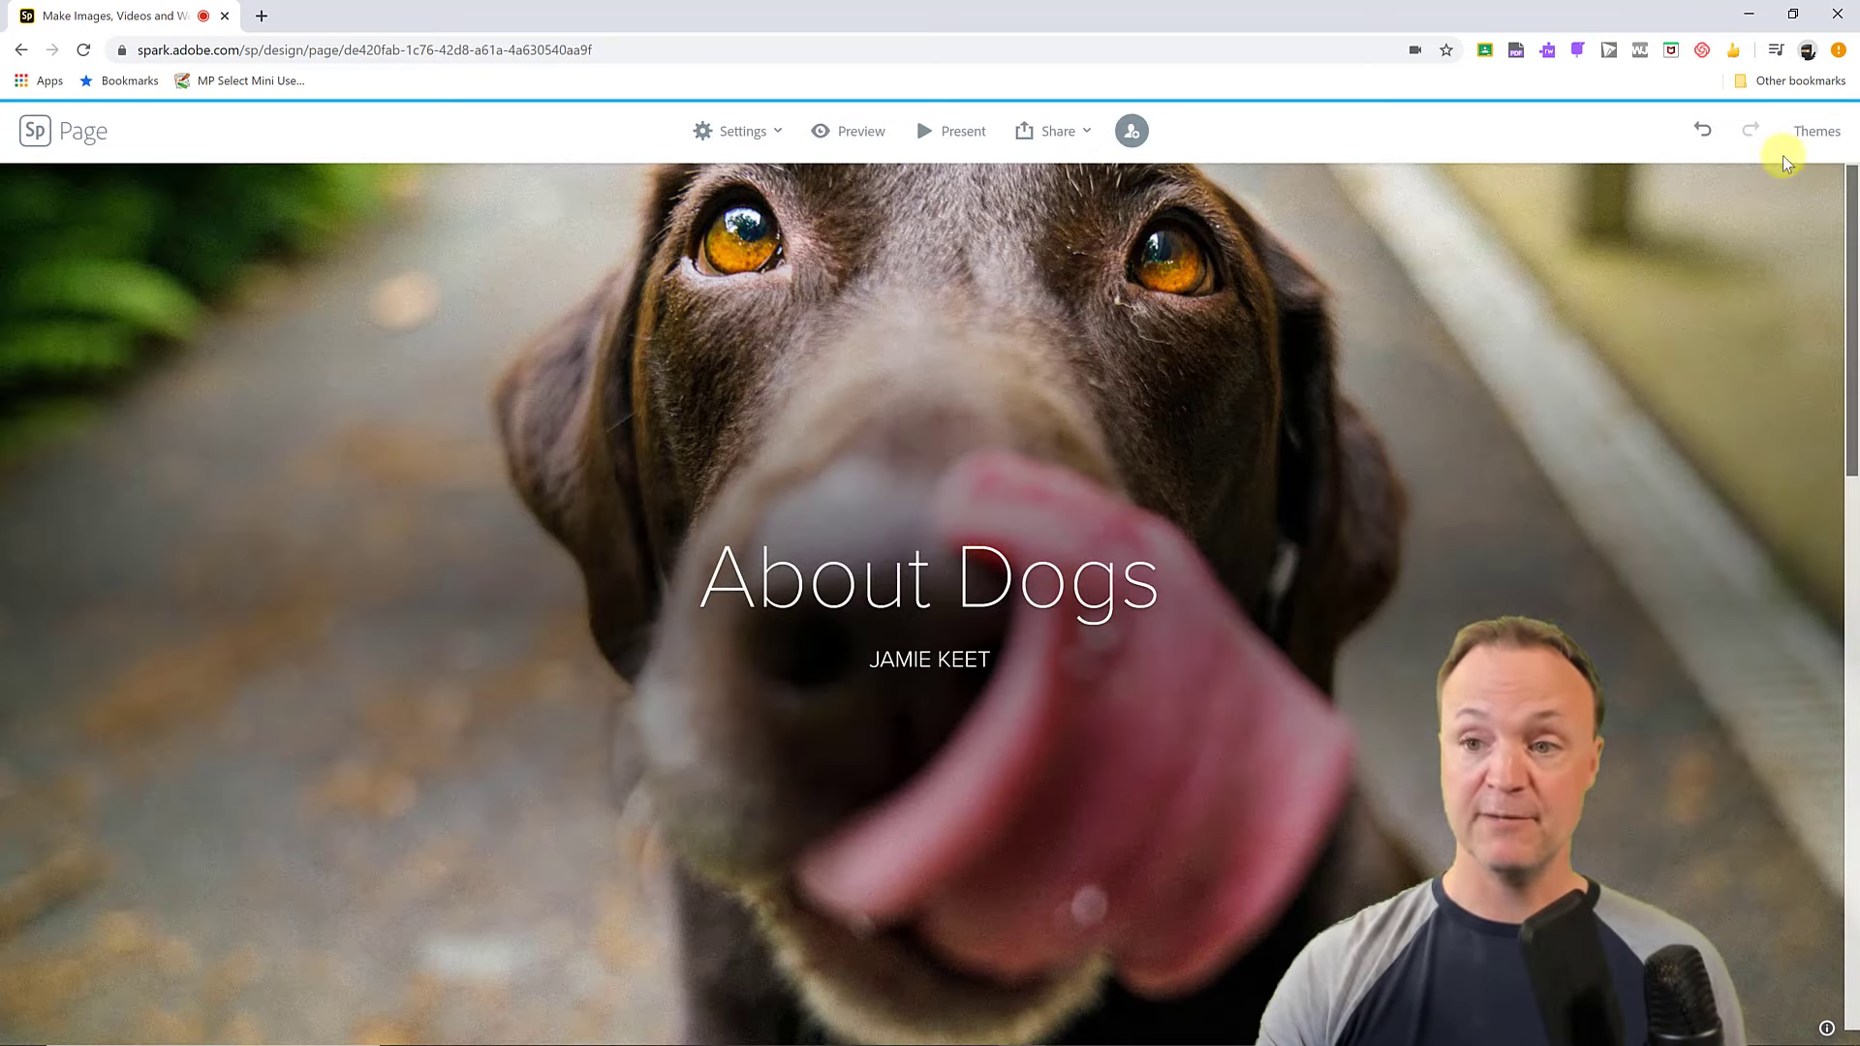
left_click(1819, 133)
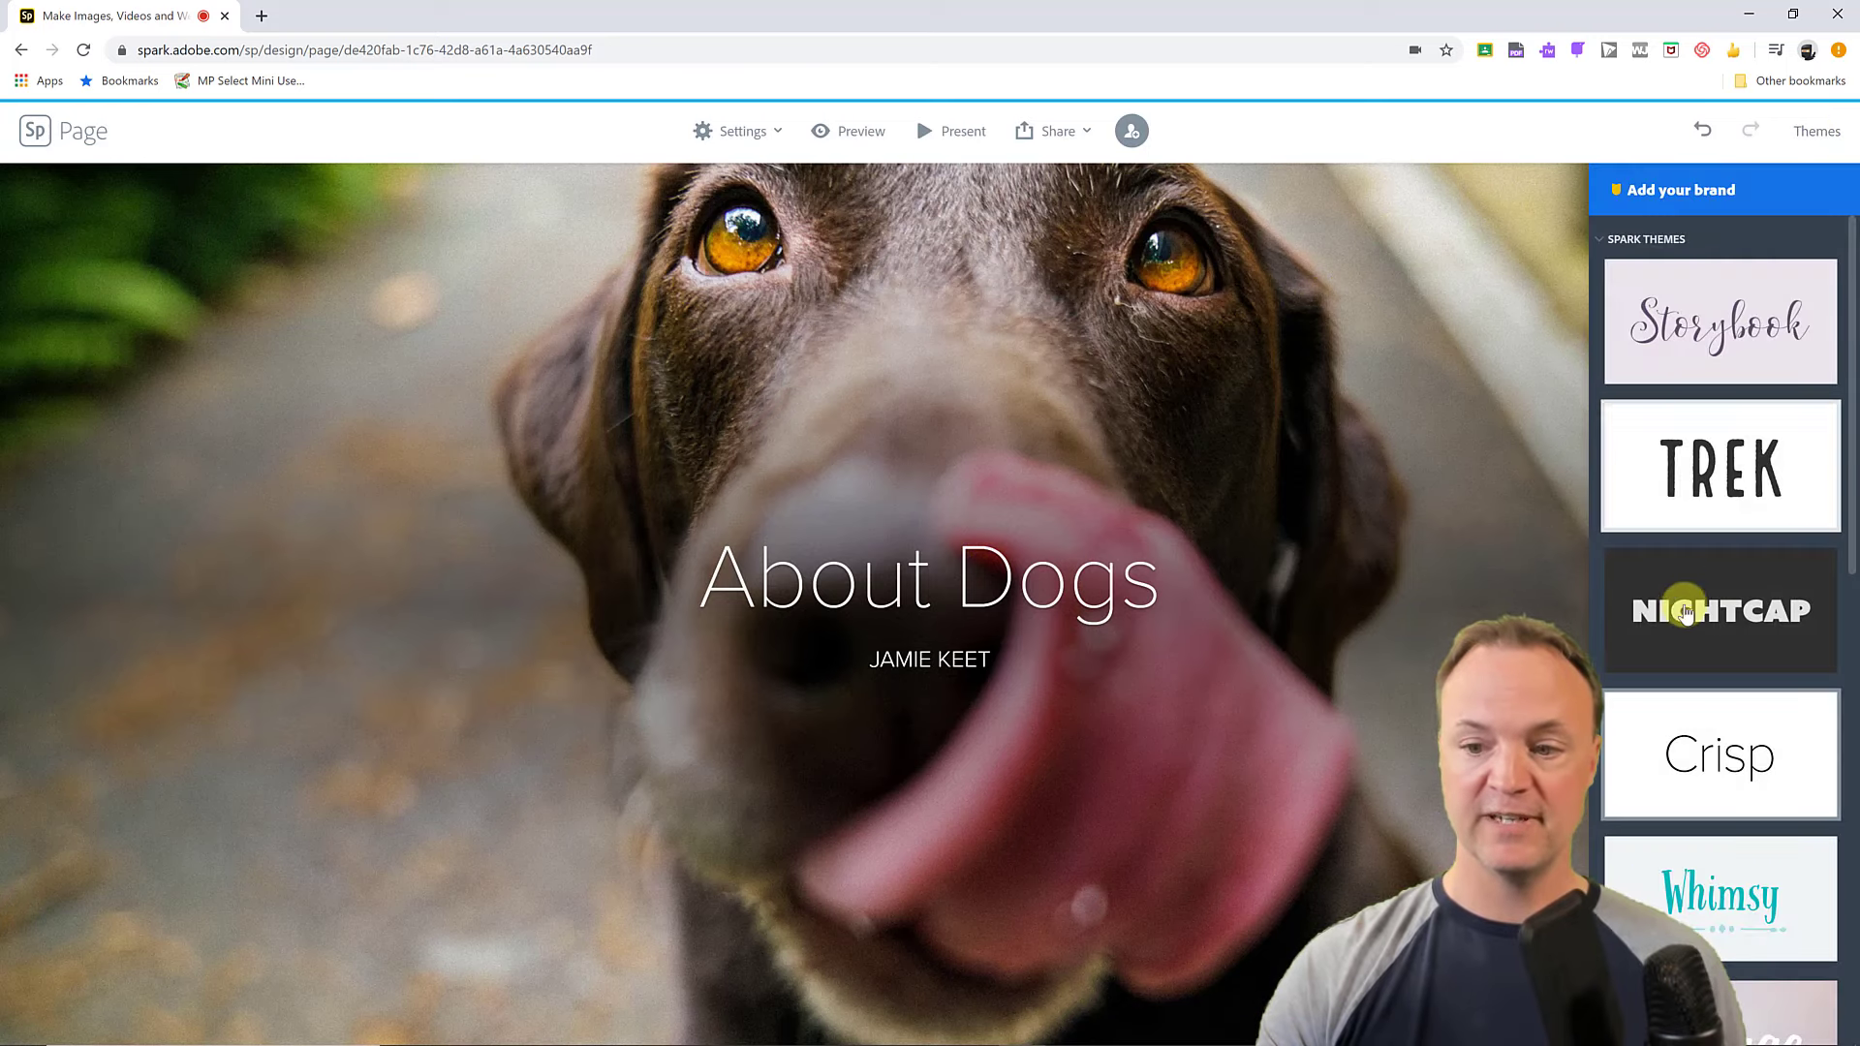
left_click(1697, 616)
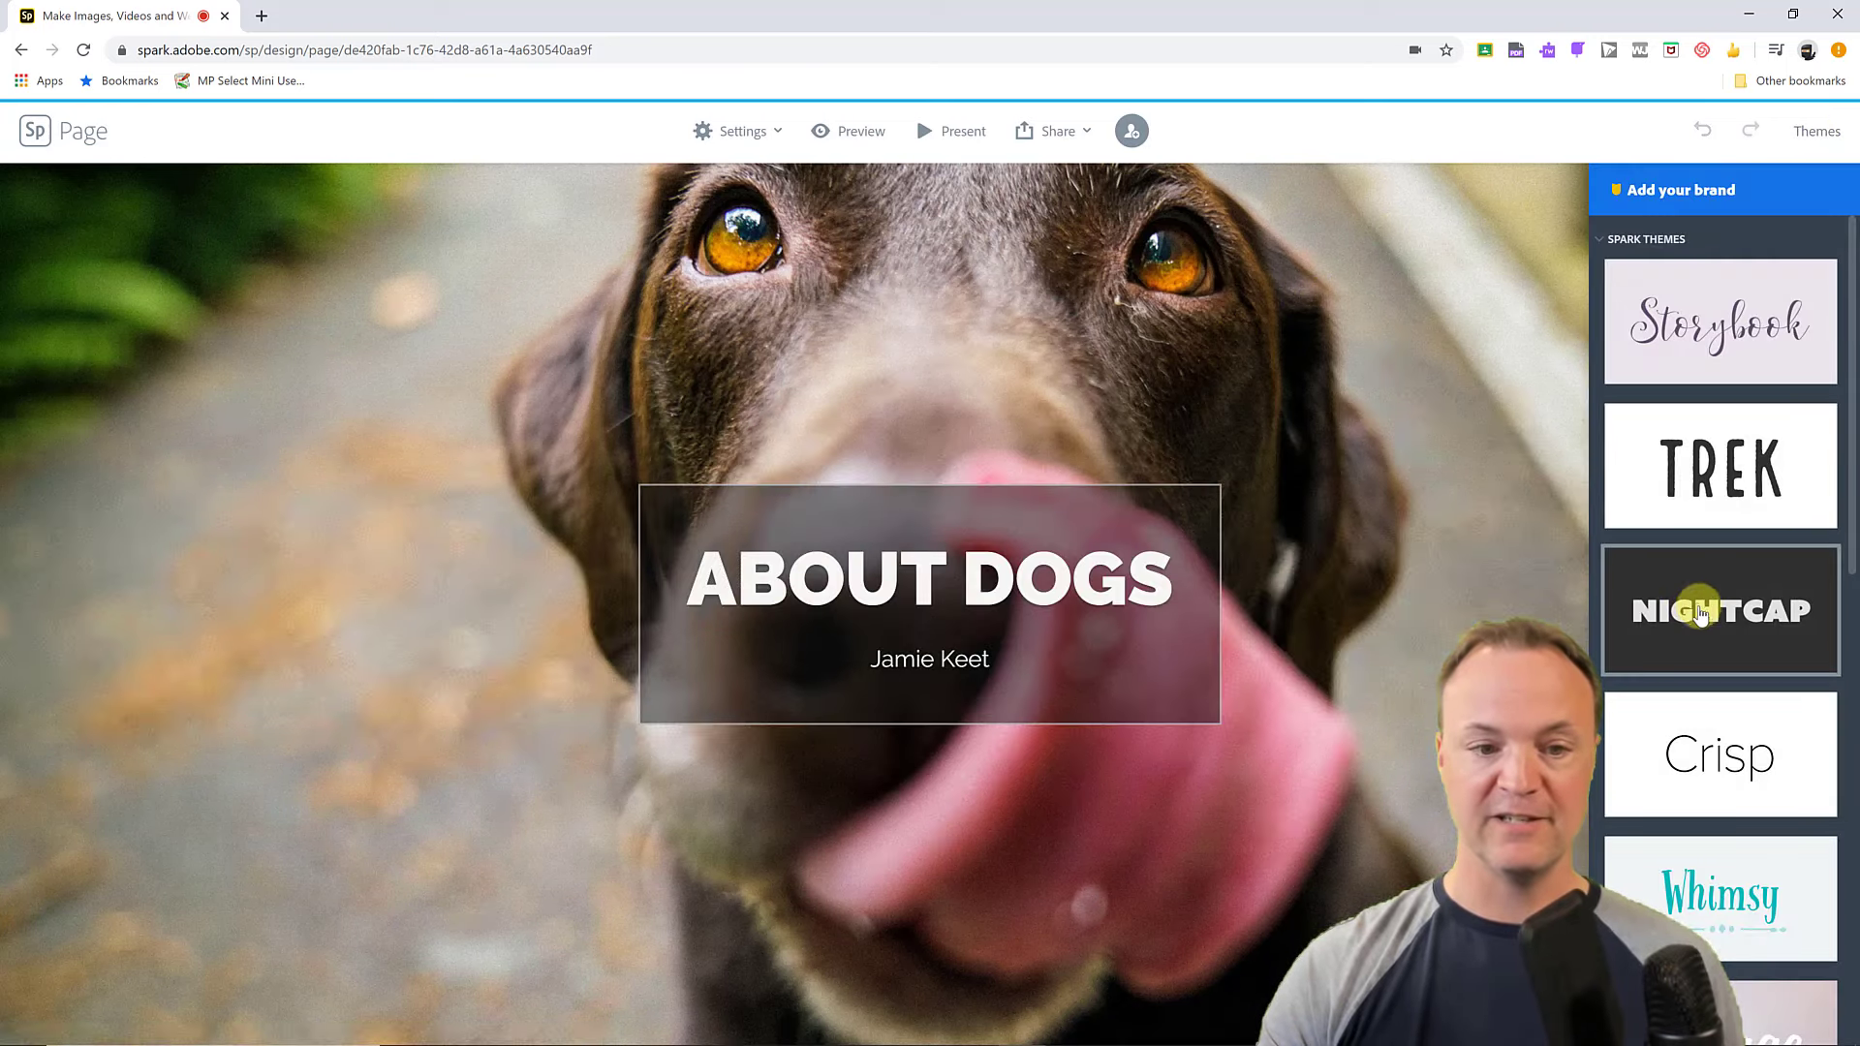
Step: Apply the Whimsy theme to the page and check how it looks on the title, heading and photo grid
left_click(1703, 901)
scroll(1139, 766, "down", 10)
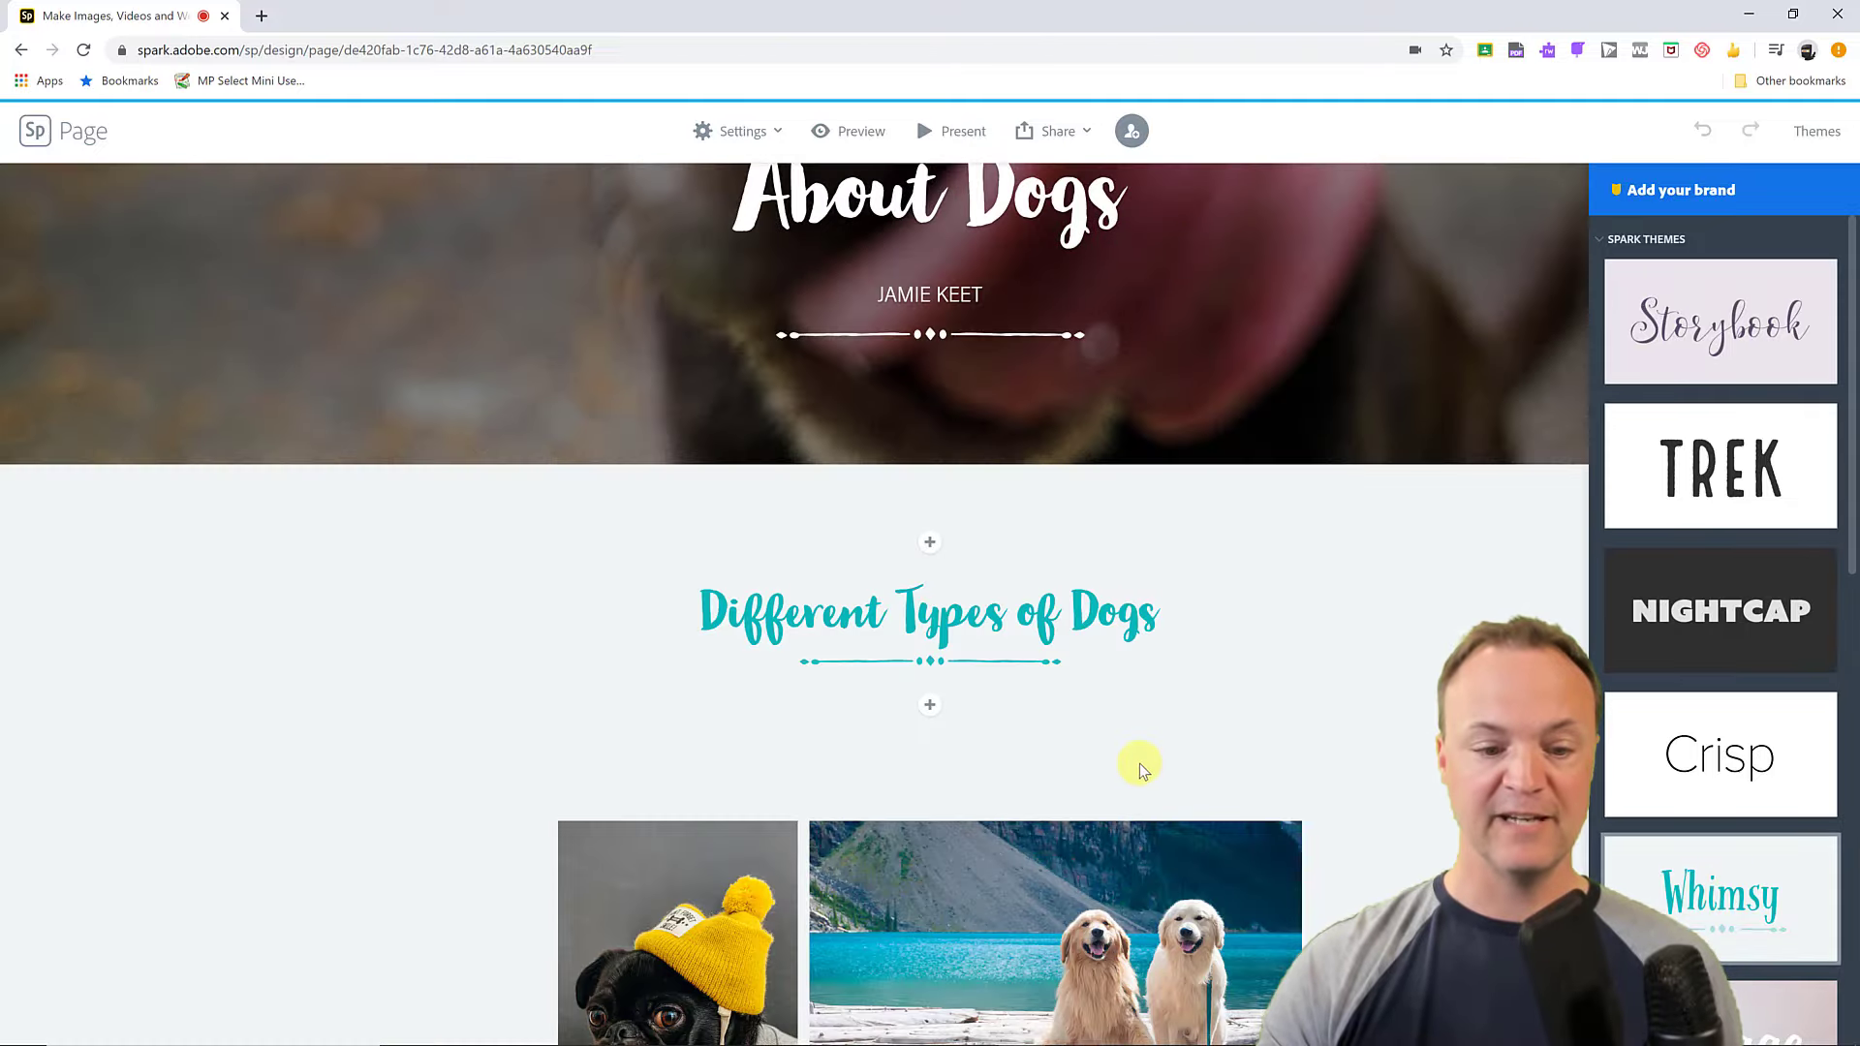
scroll(1139, 765, "down", 5)
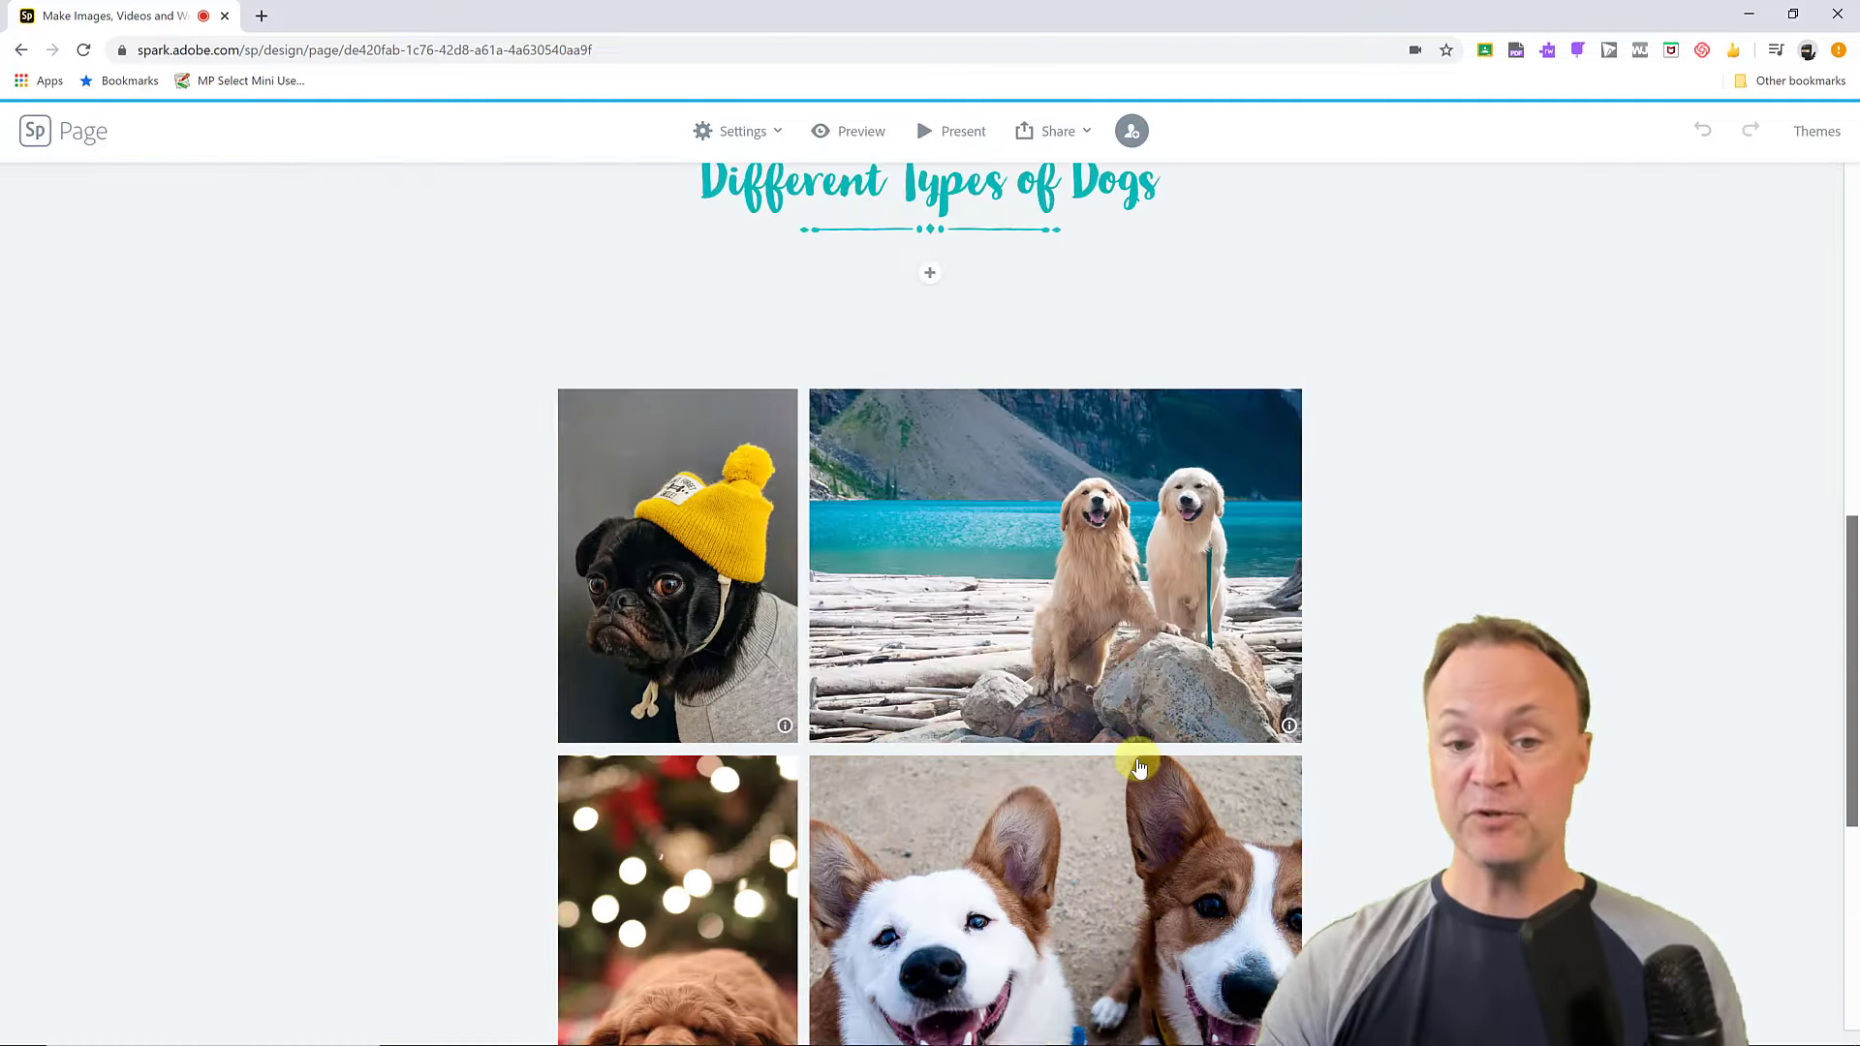
scroll(1139, 765, "up", 4)
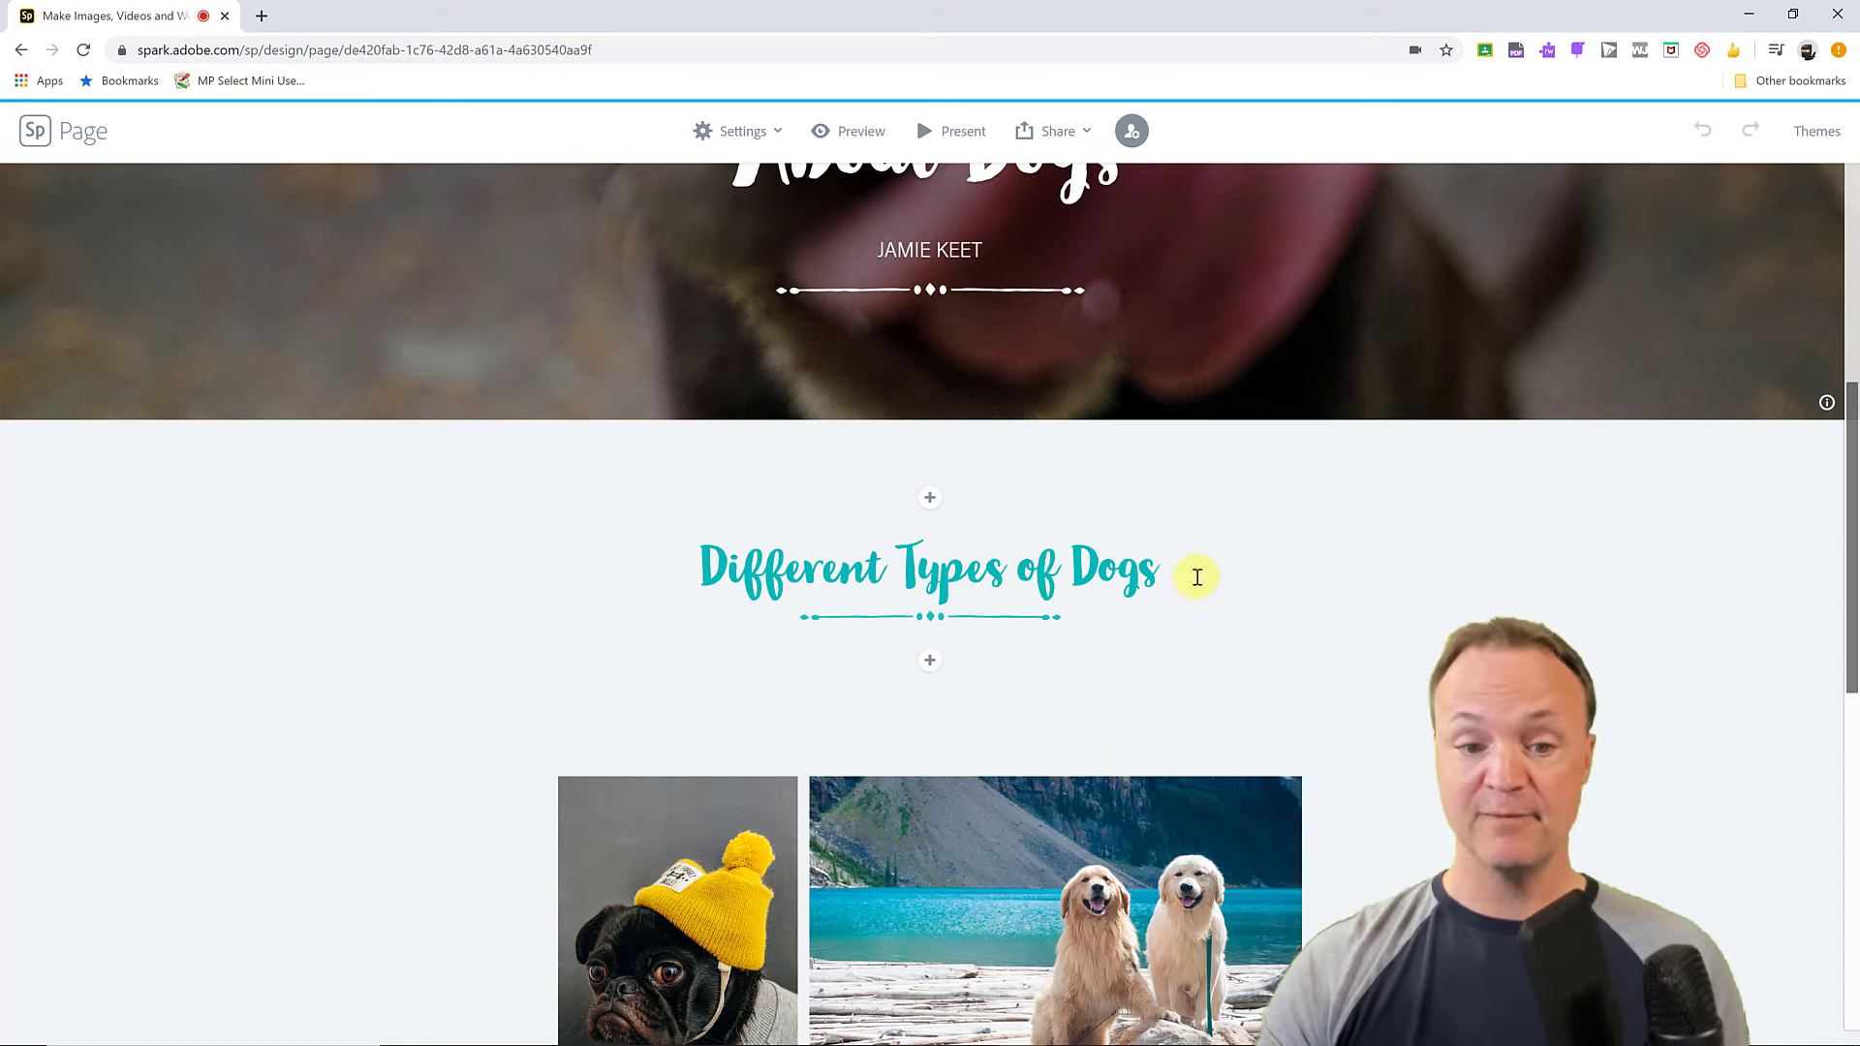
scroll(1198, 579, "up", 4)
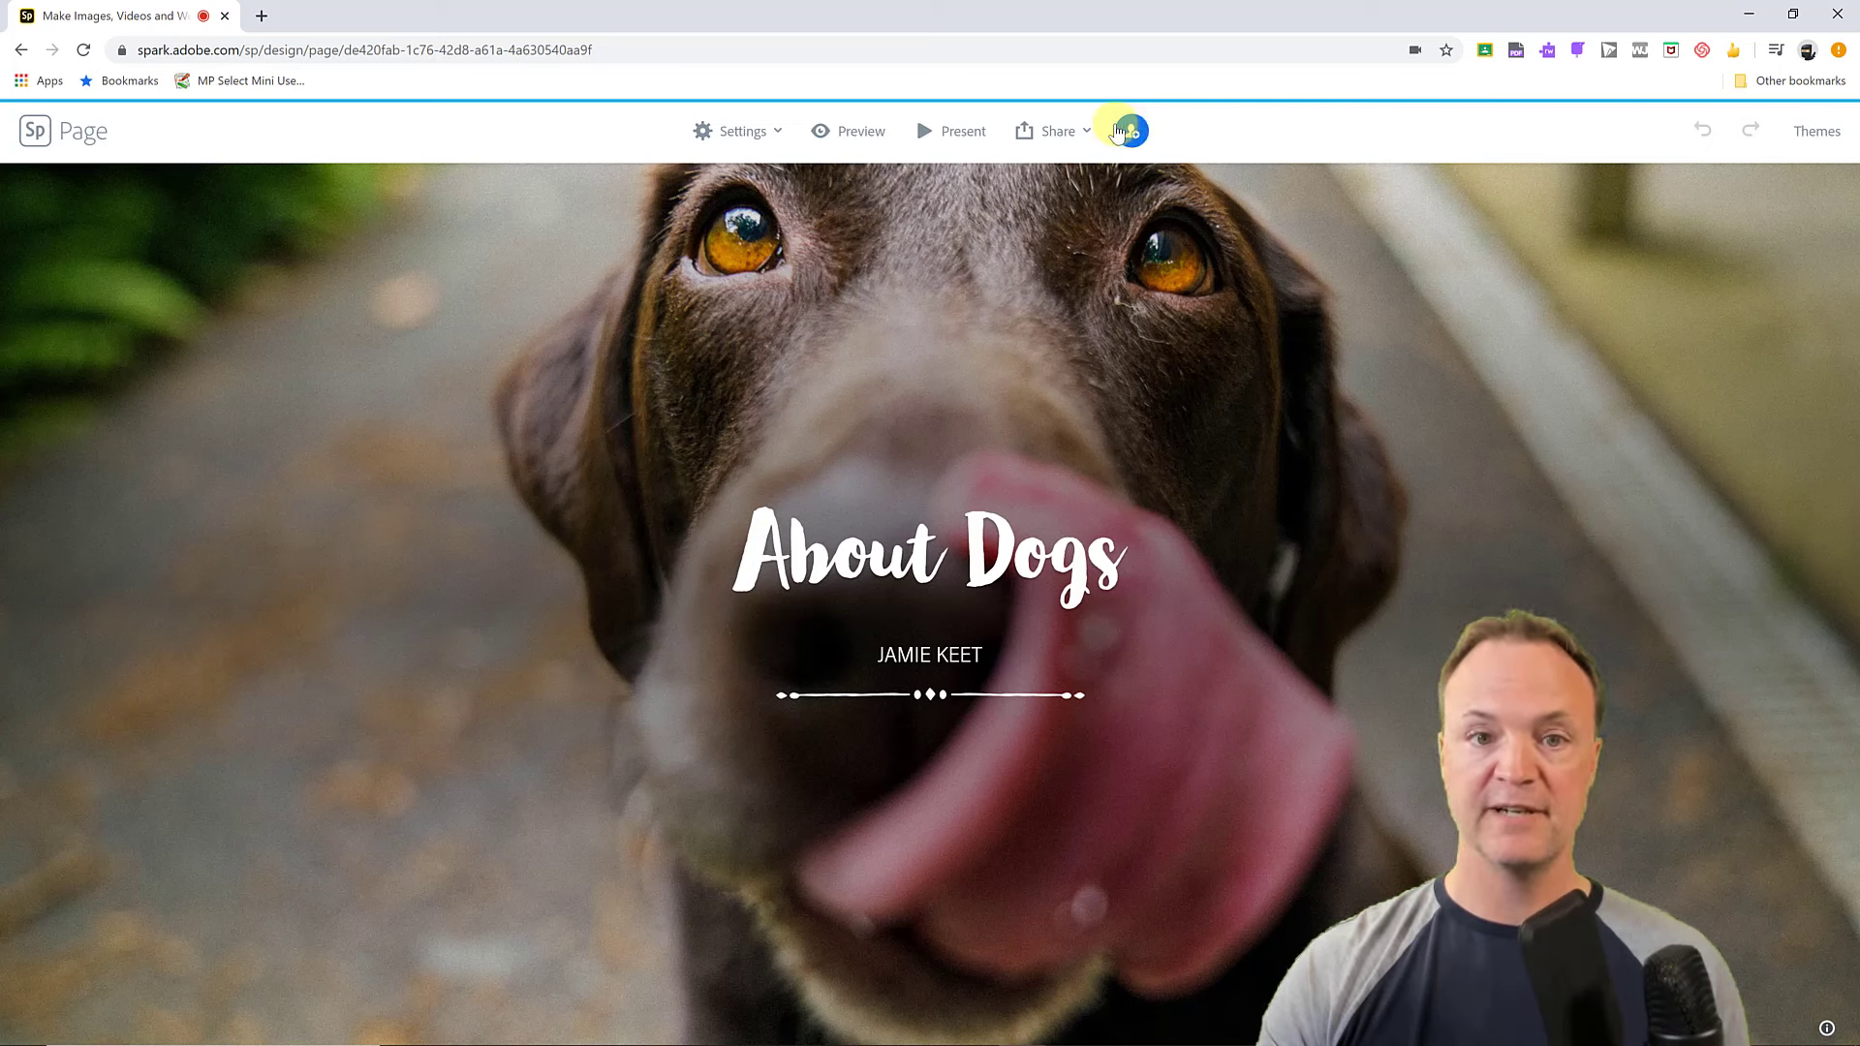
Step: Check the page's sharing options, present the page from the title to the photo grid, and exit the presentation
left_click(1084, 136)
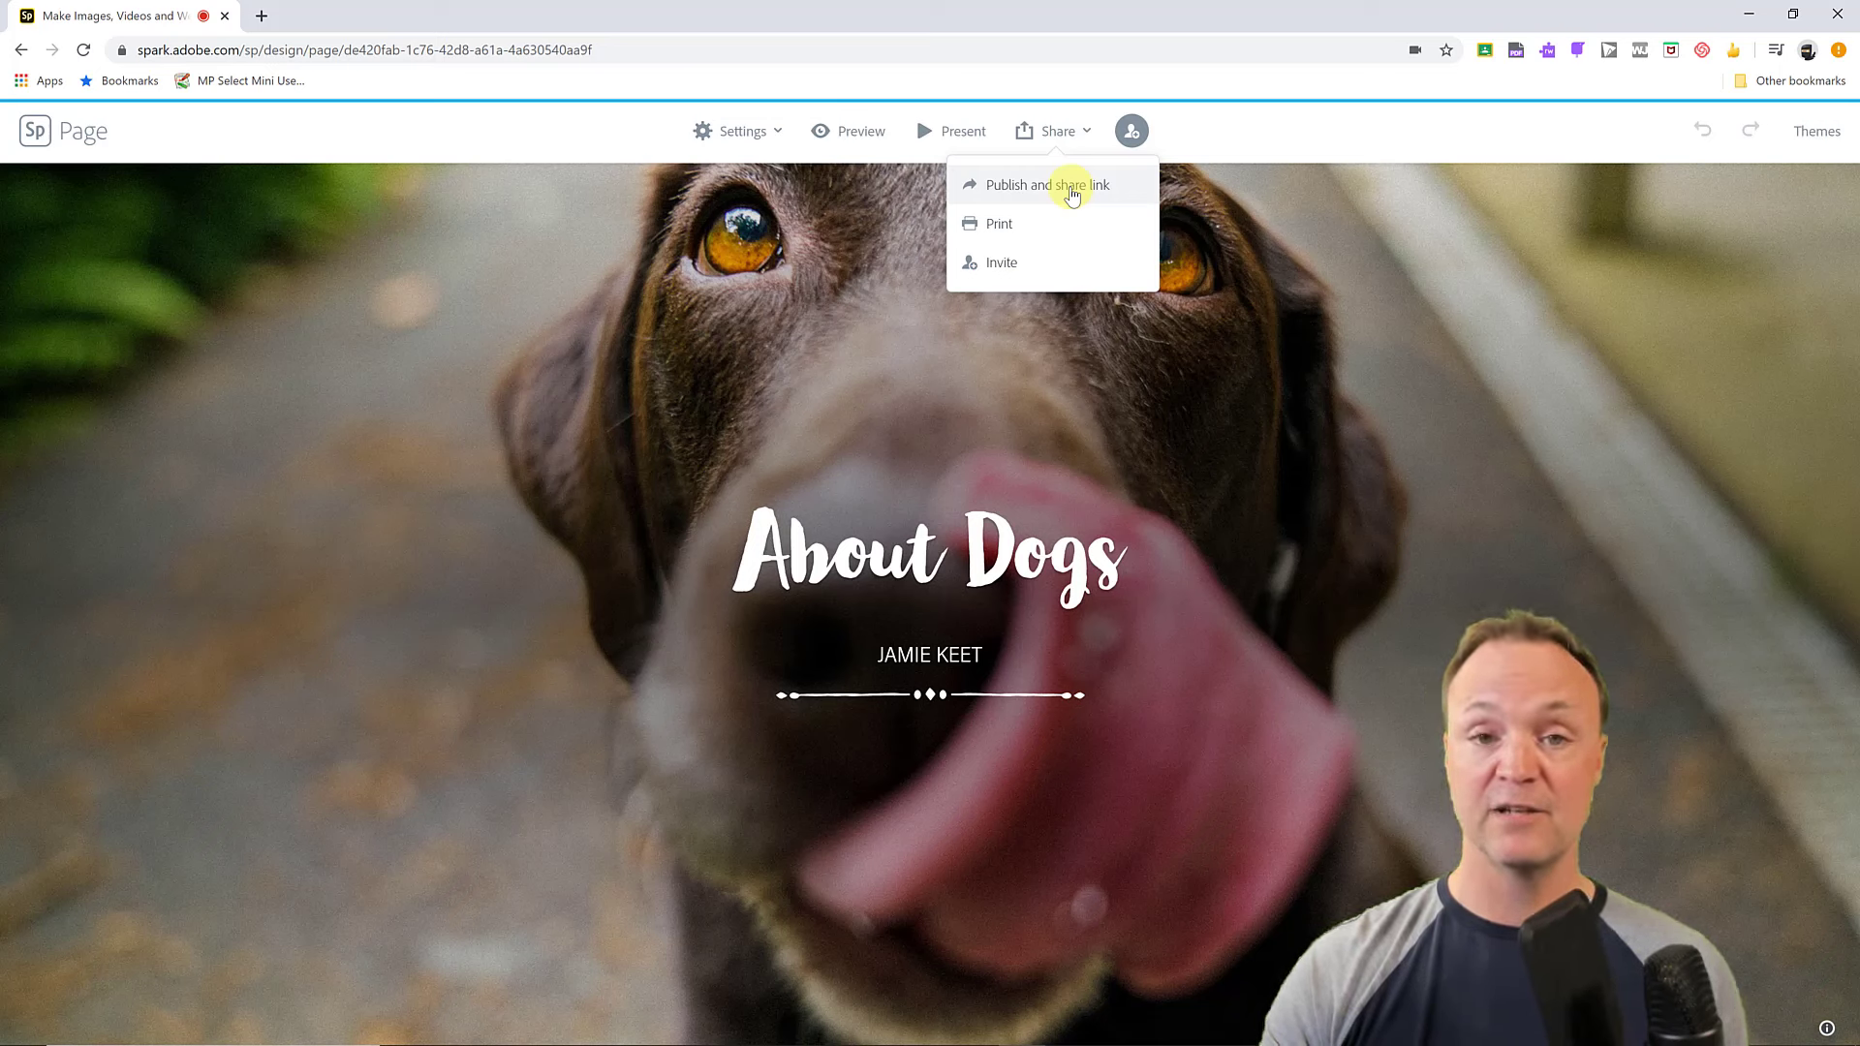
left_click(954, 136)
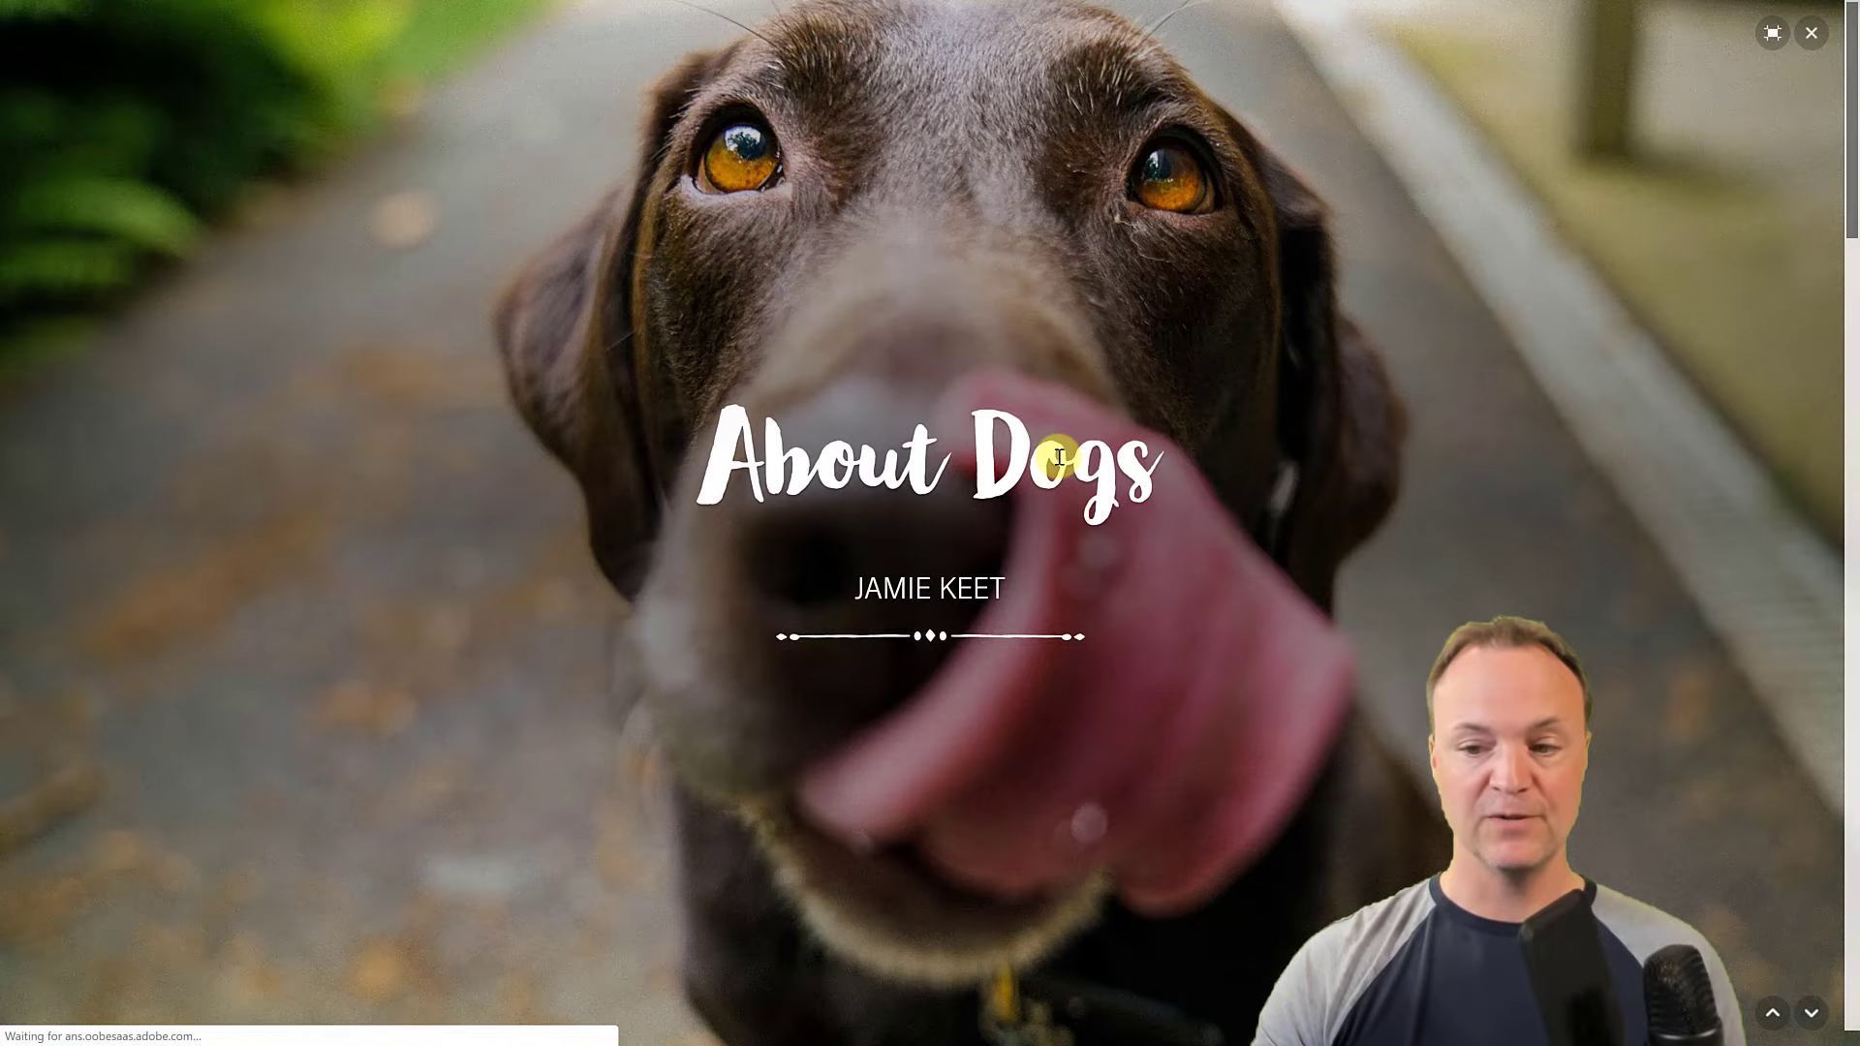
scroll(1059, 457, "down", 3)
scroll(1059, 457, "down", 5)
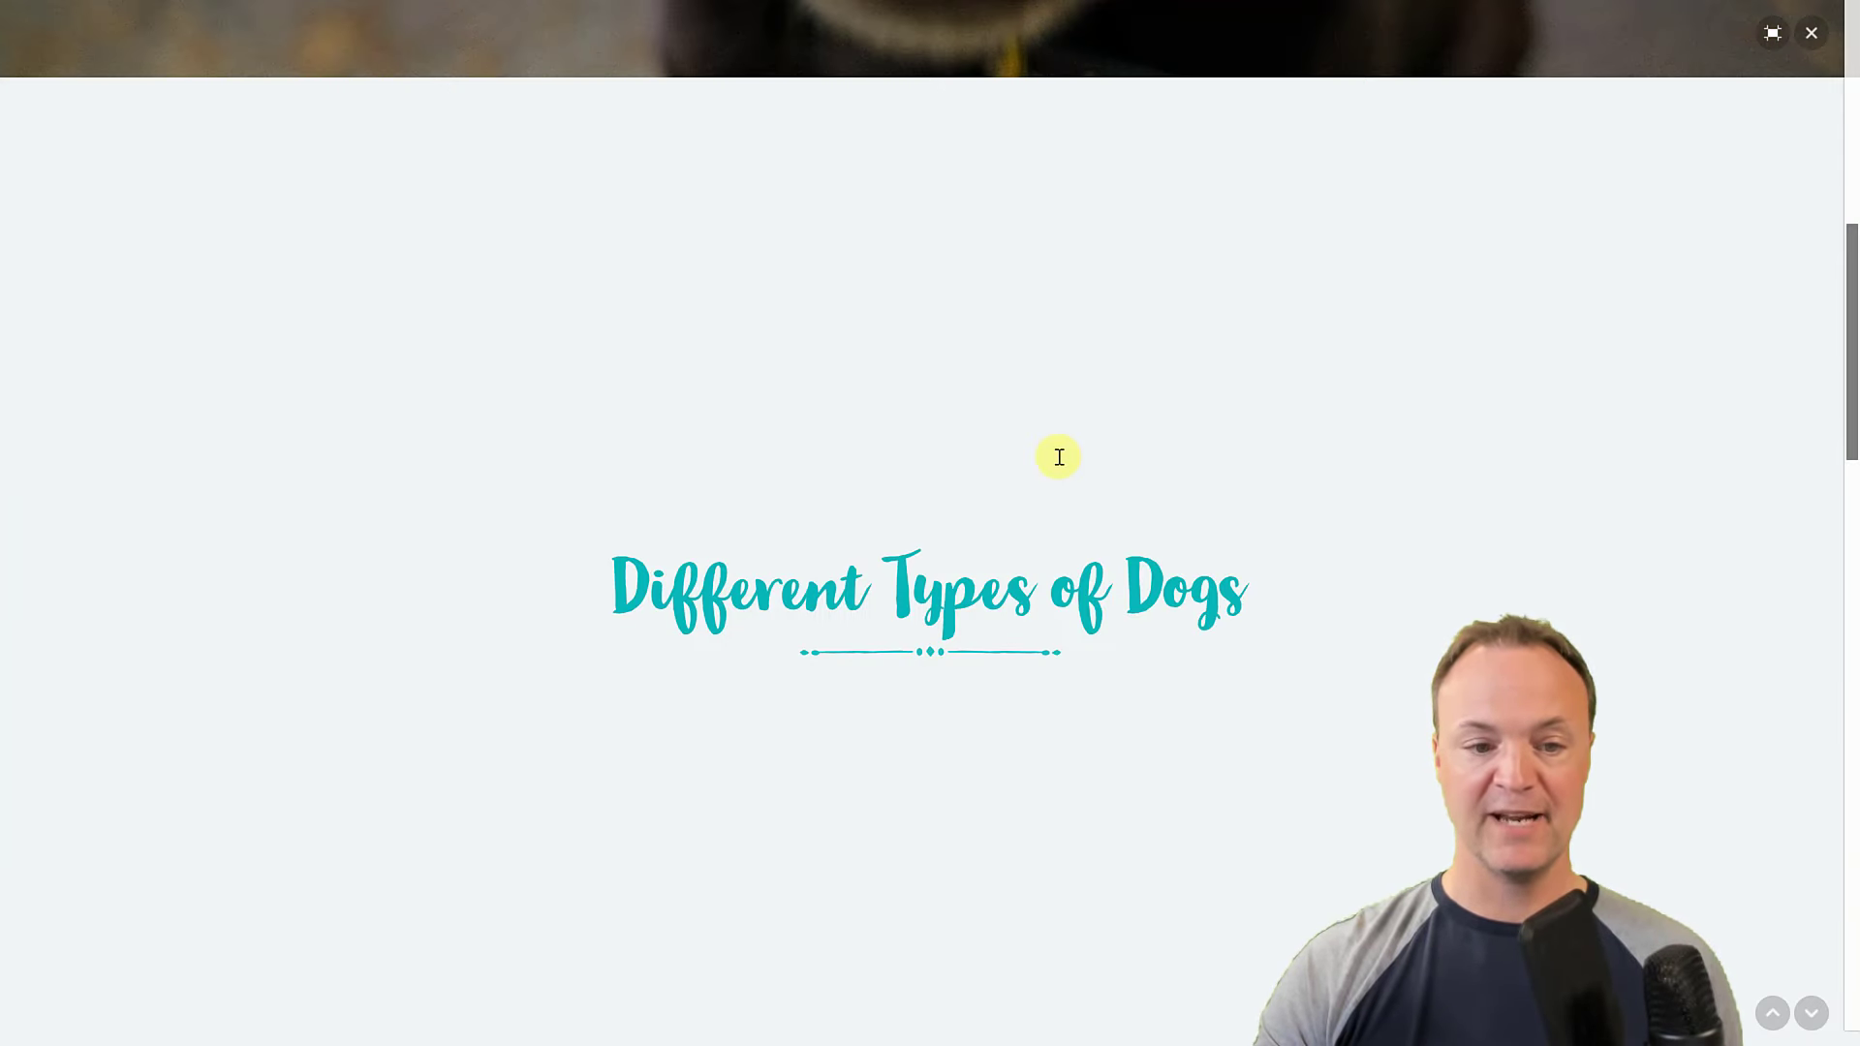
scroll(1059, 457, "down", 15)
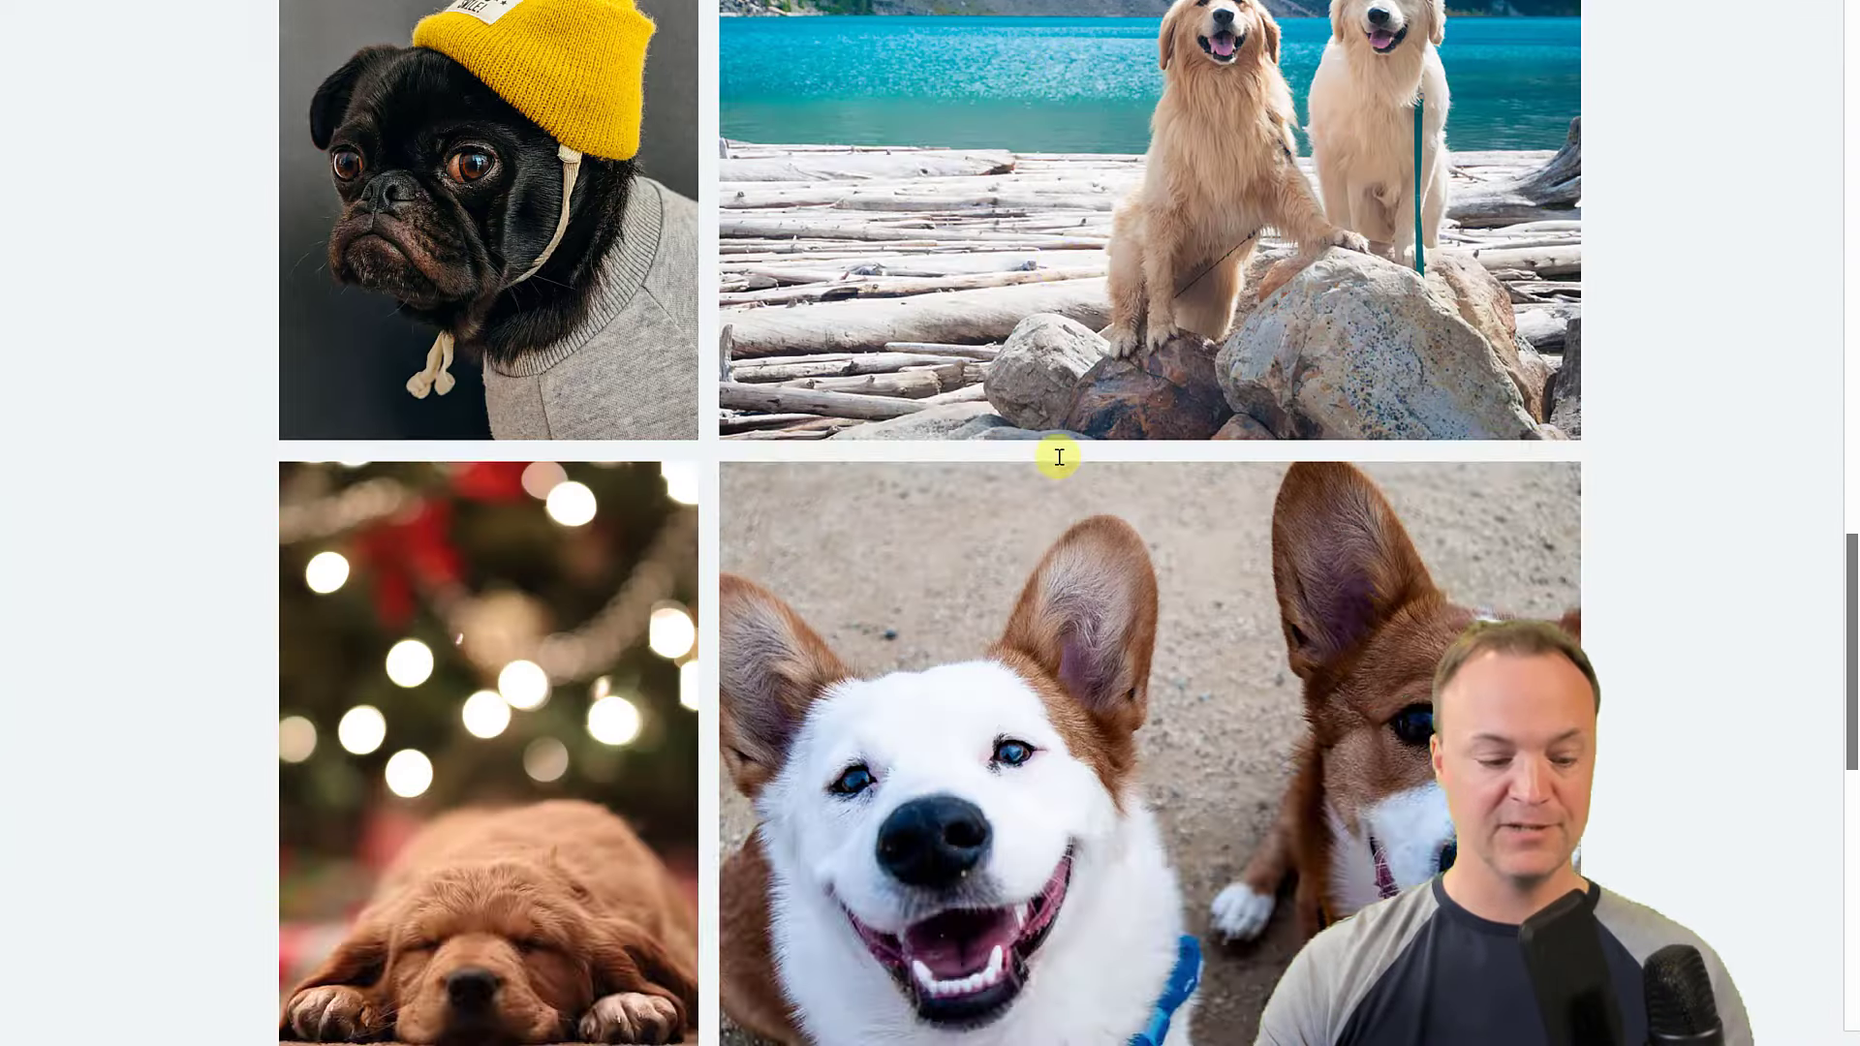
scroll(1059, 457, "up", 20)
key("Escape")
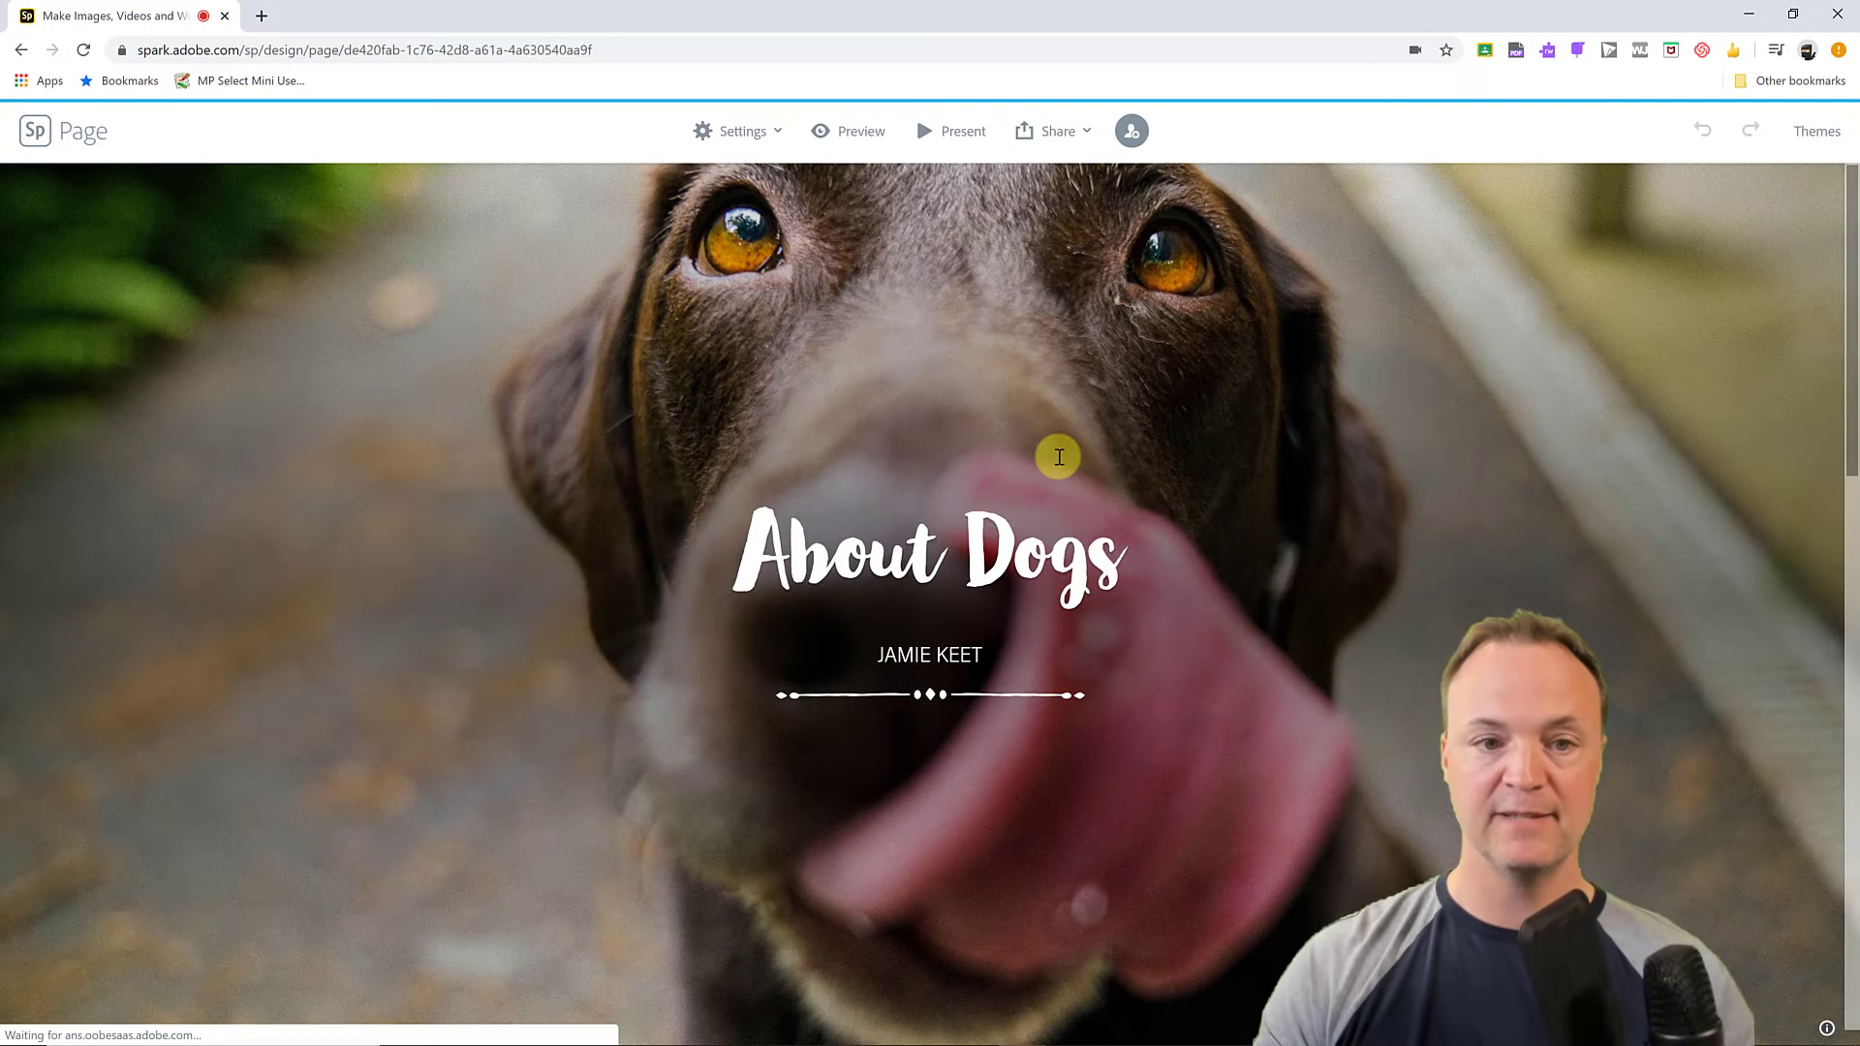
Step: Check the header and footer option in the project settings and the editing options for the title photo
left_click(783, 137)
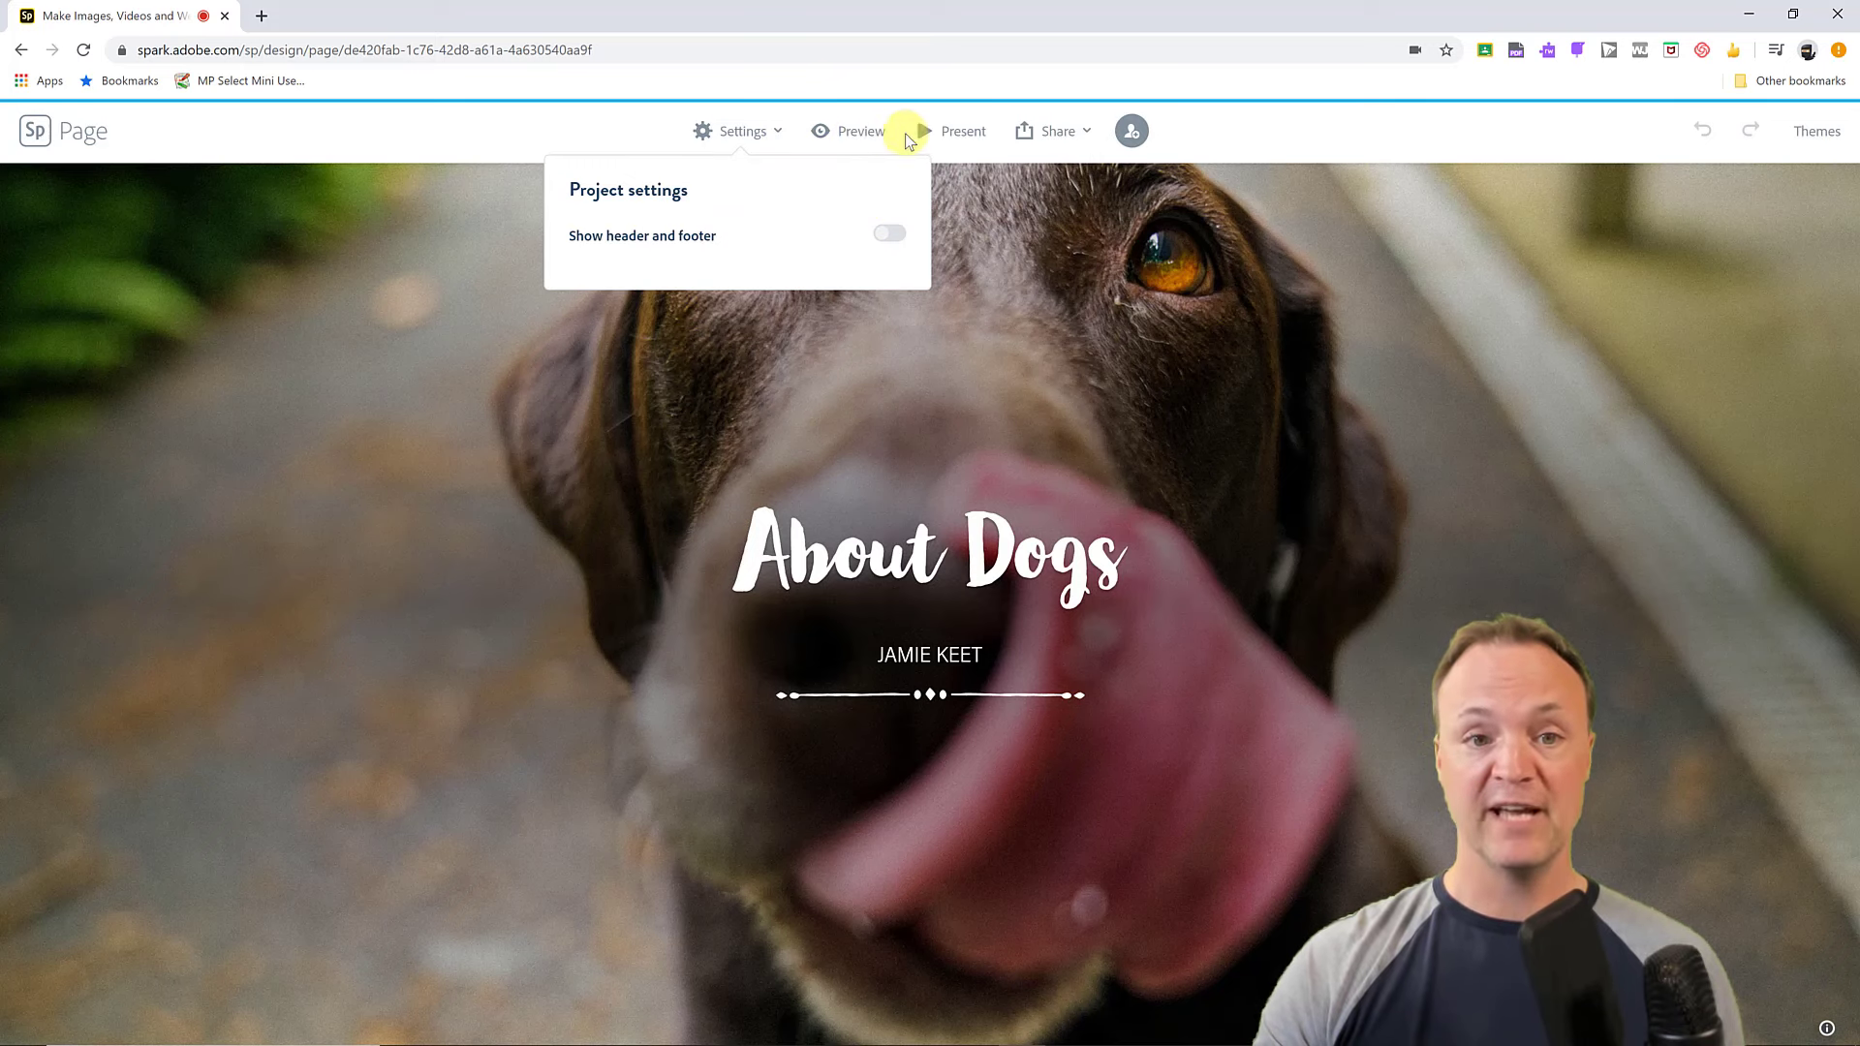
left_click(1433, 449)
scroll(1071, 668, "down", 2)
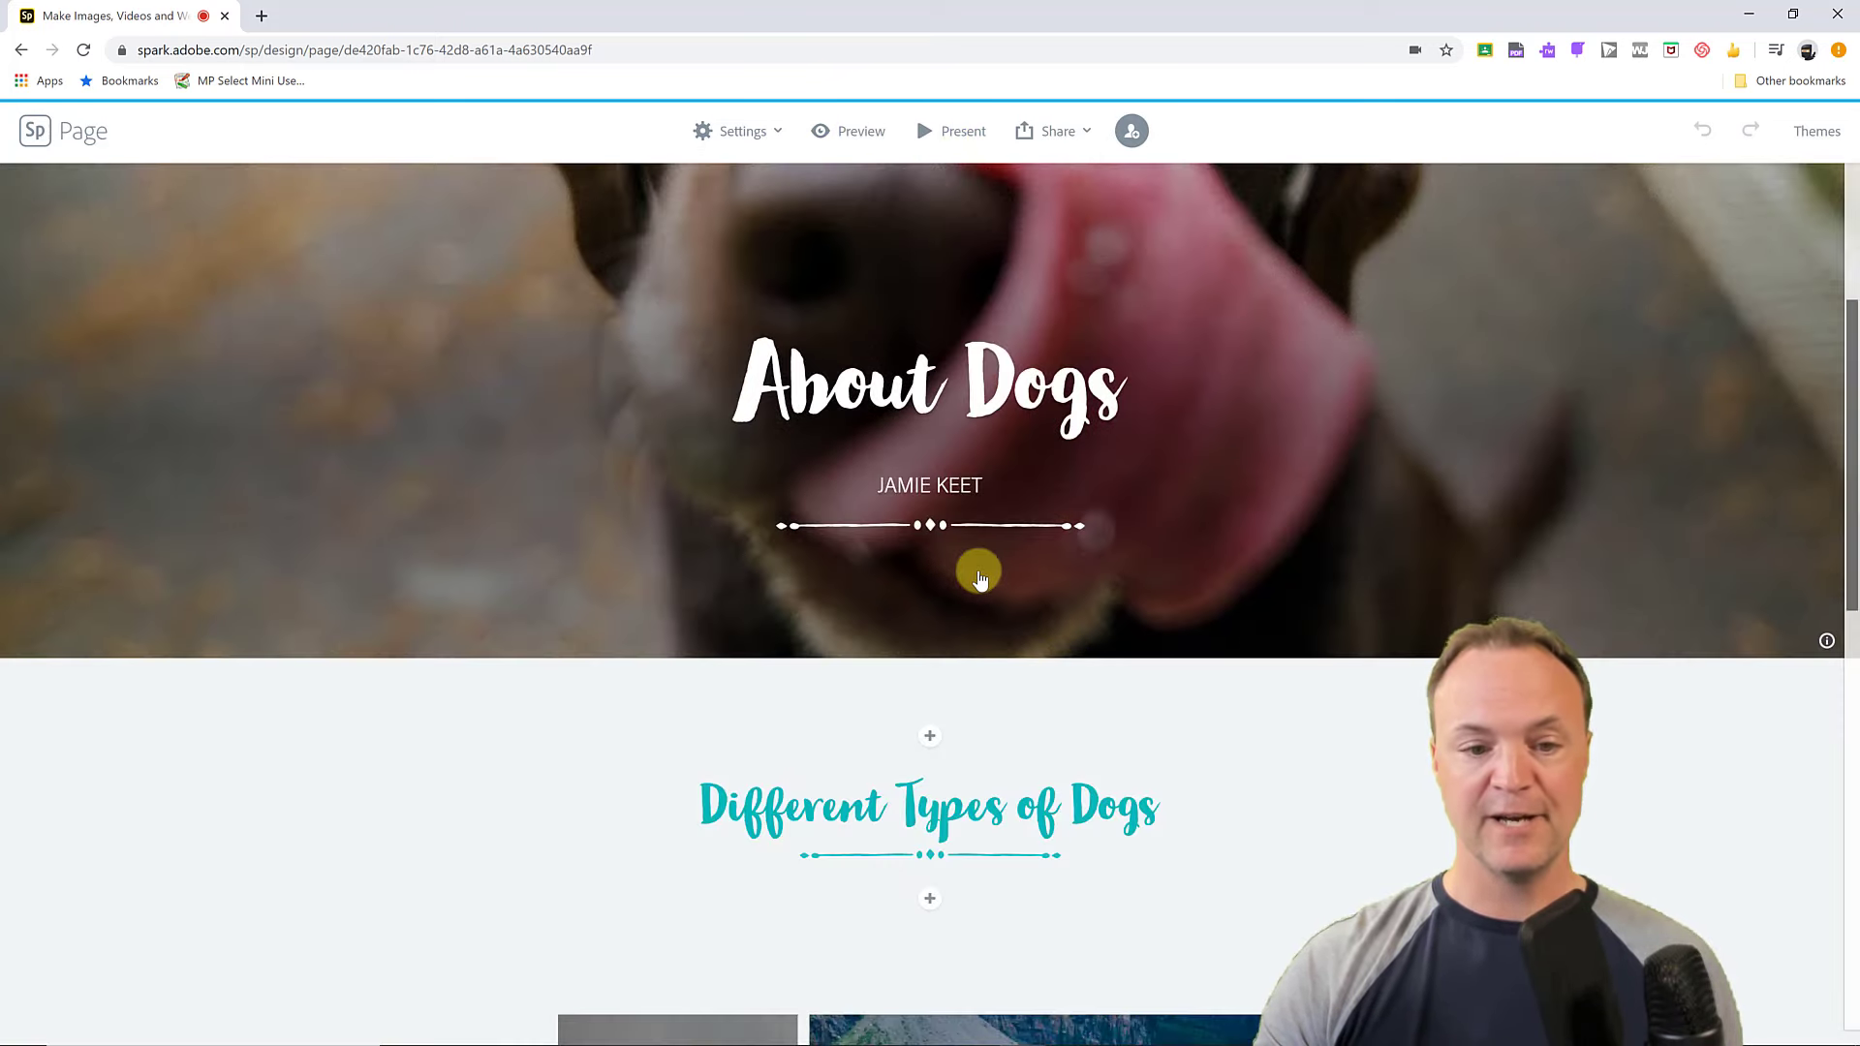
scroll(980, 572, "up", 2)
left_click(1083, 514)
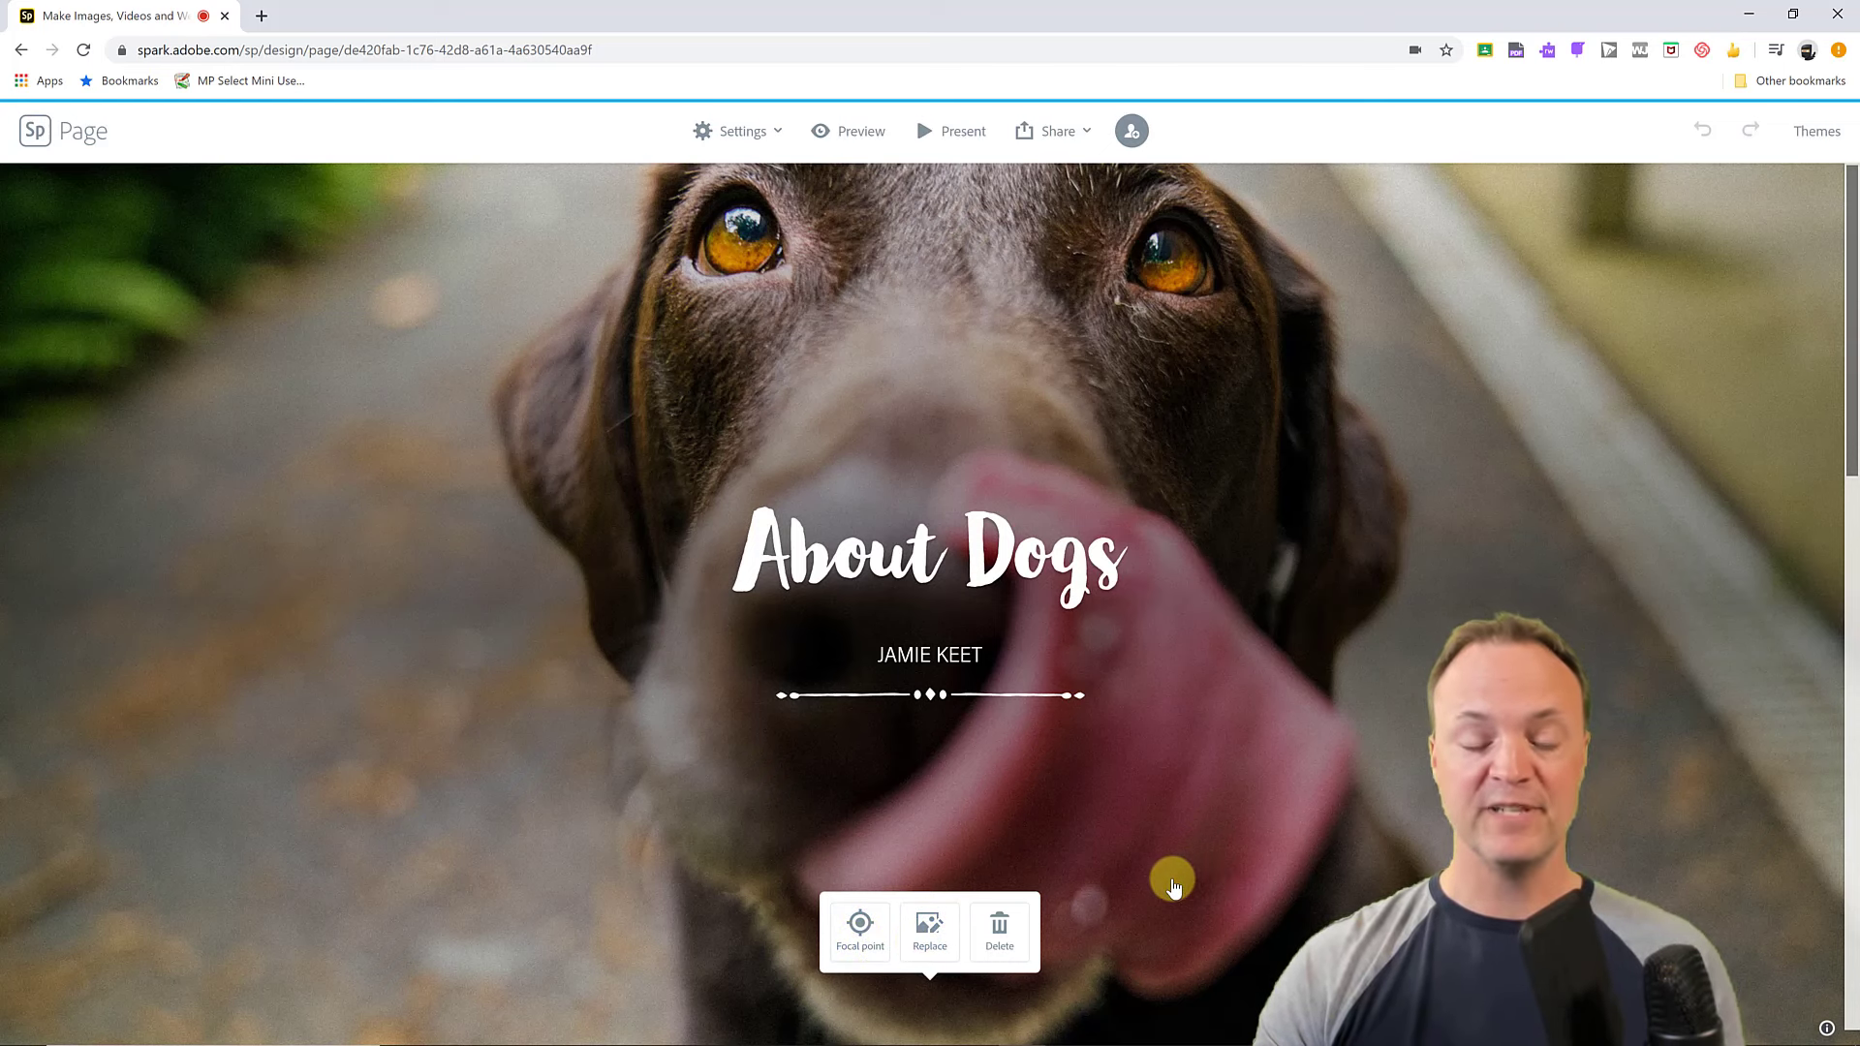
Step: Look over the photo grid and leave the page editor for the Spark home page
scroll(1172, 886, "down", 10)
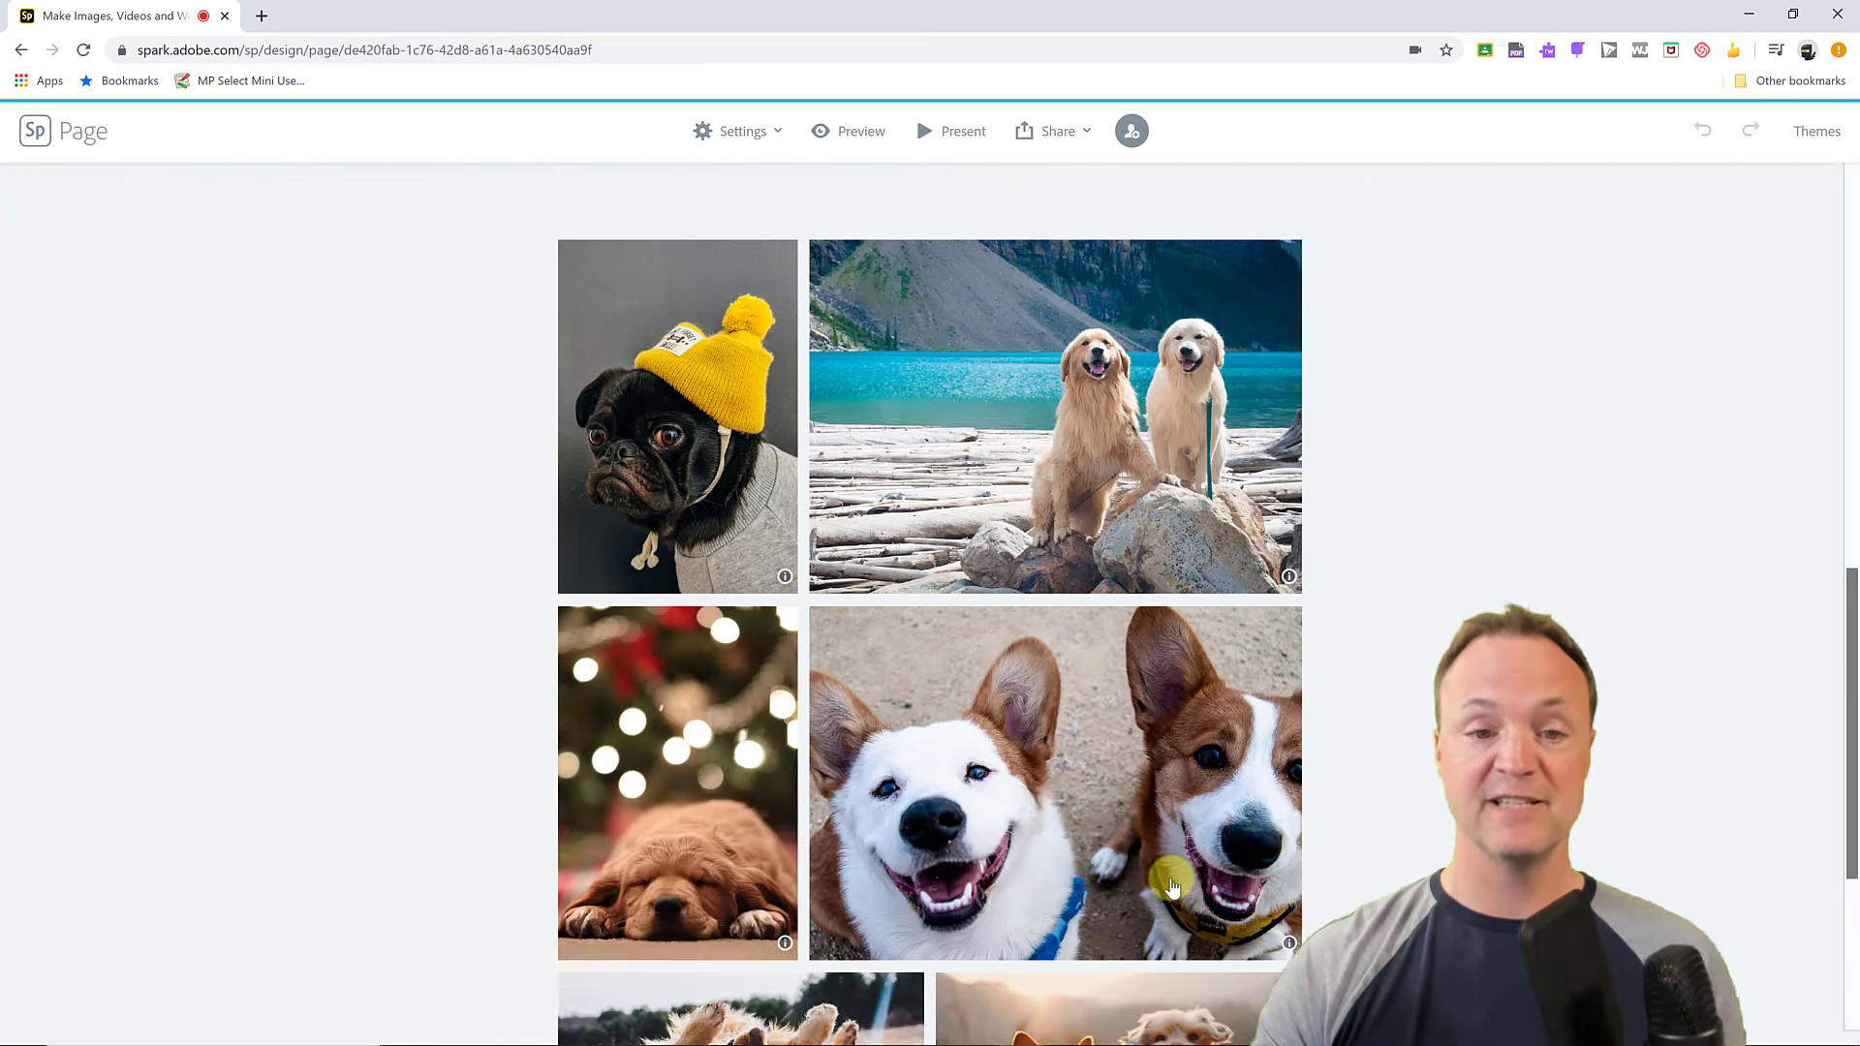
scroll(1173, 886, "down", 2)
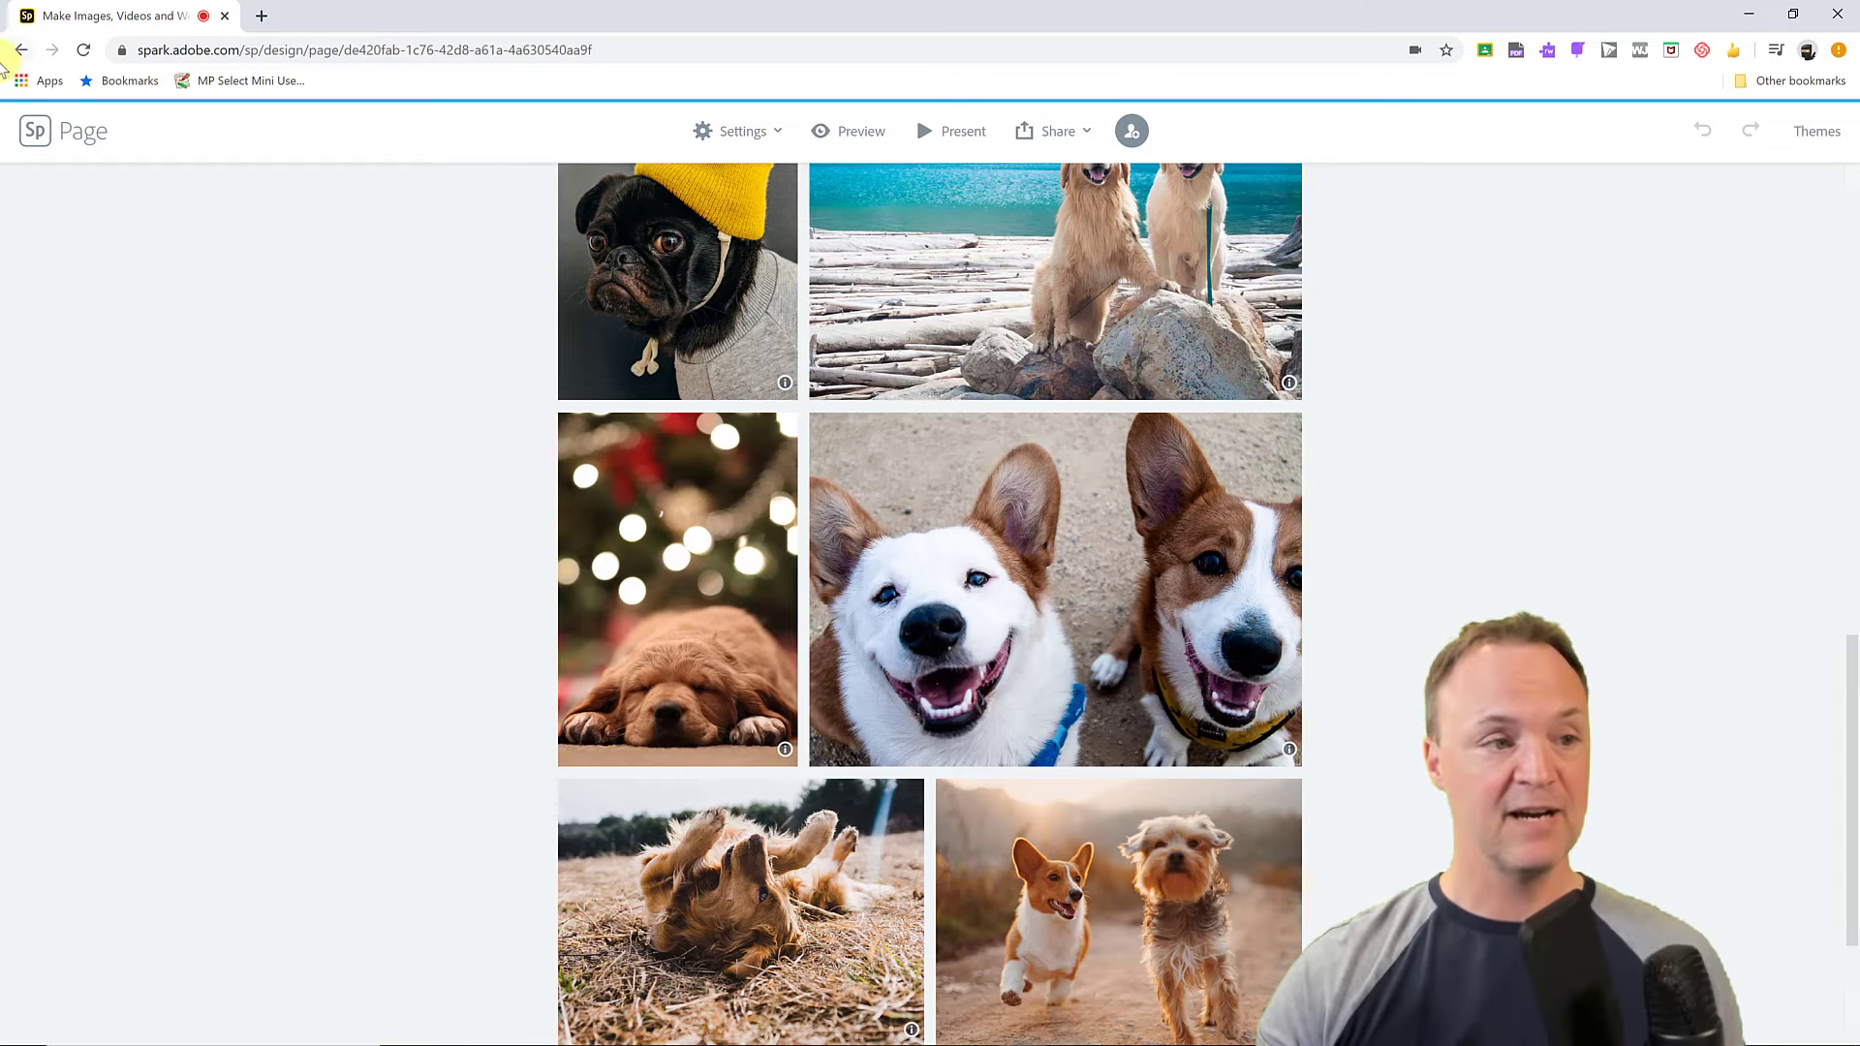
left_click(43, 146)
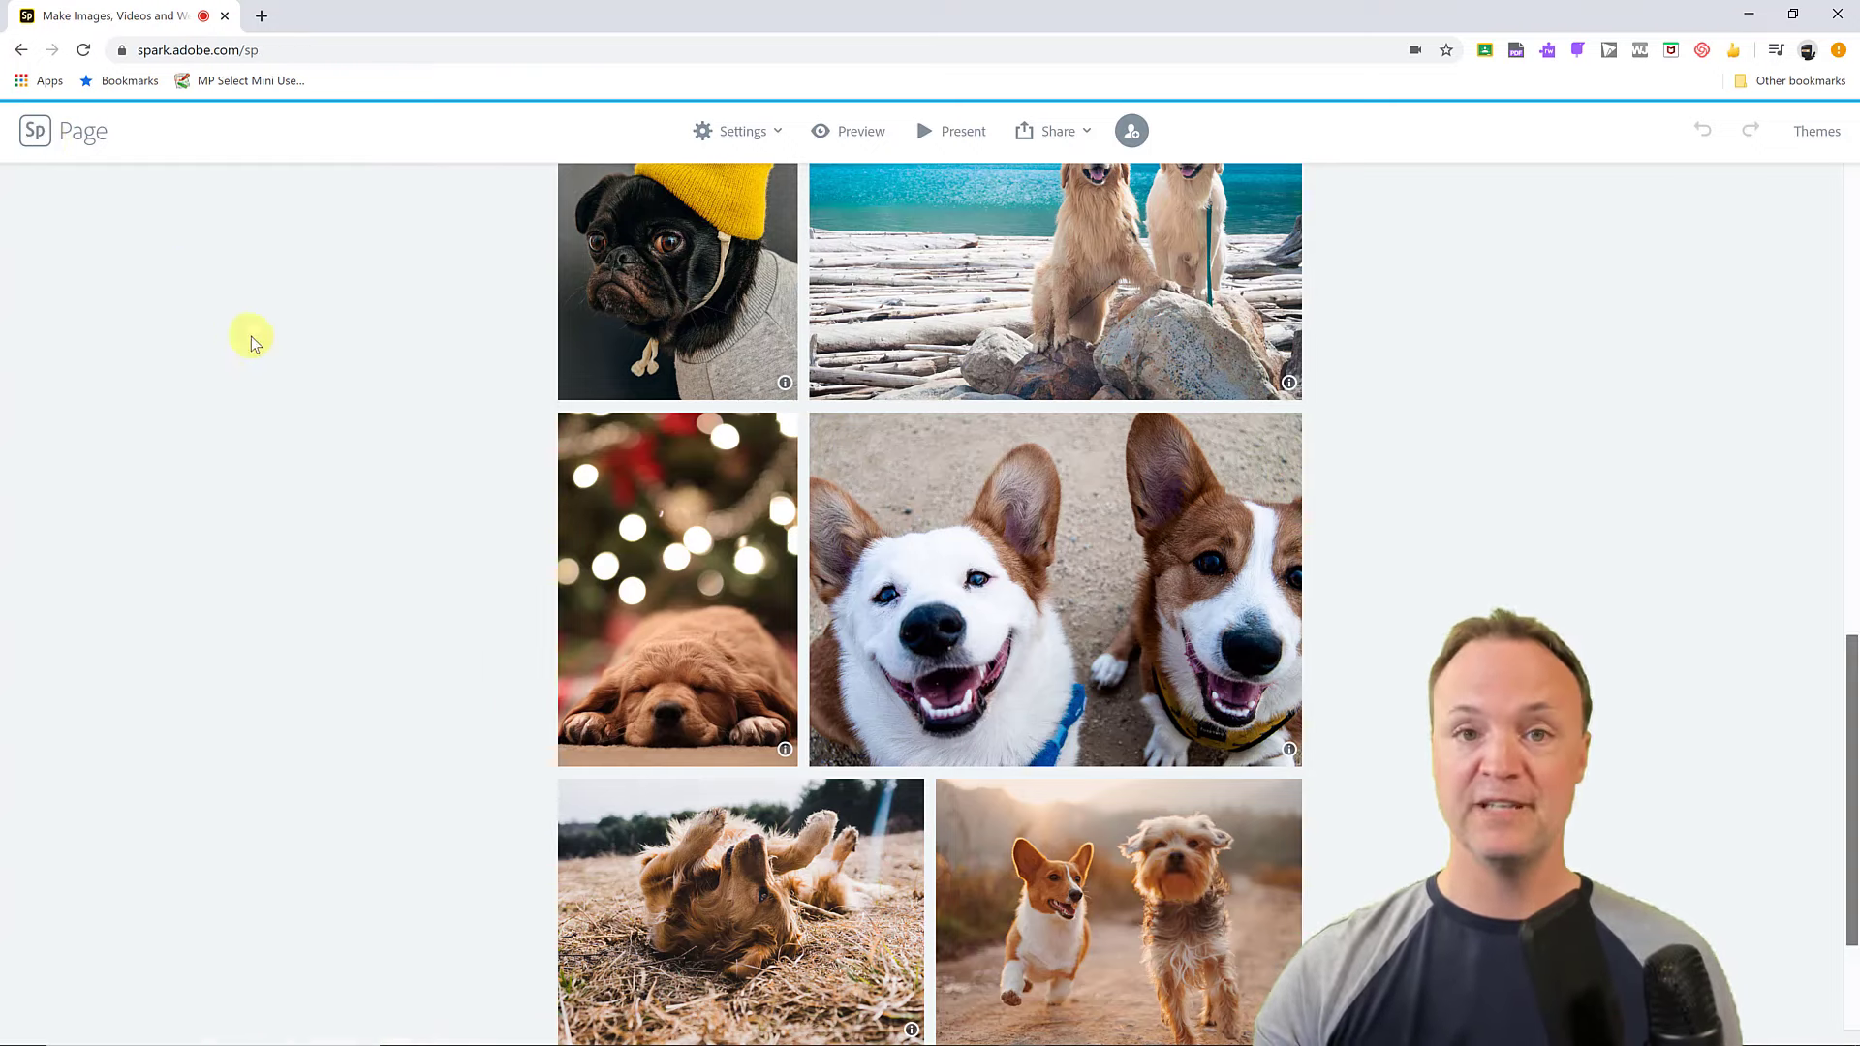